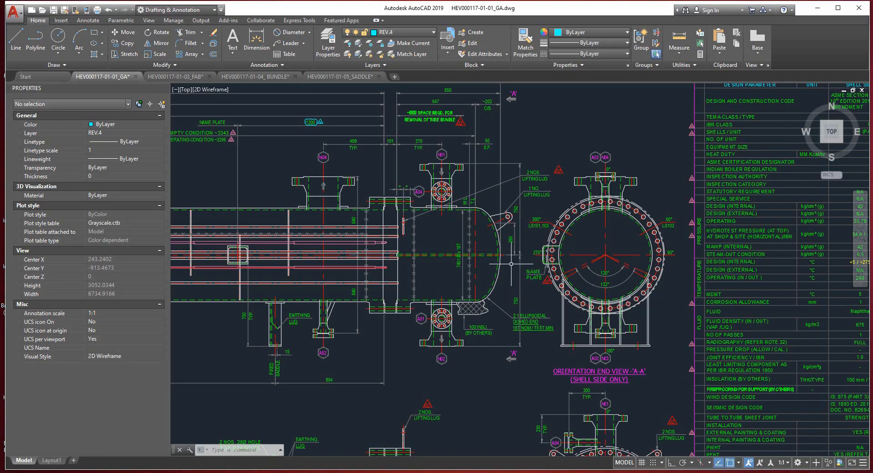
Examine the exchanger's sectional elevation and end view in the GA drawing, from the dished shell end to the channel end
{"action": "mouse_move", "coordinate": [362, 243]}
{"action": "middle_mouse_down"}
{"action": "mouse_move", "coordinate": [387, 256]}
{"action": "mouse_move", "coordinate": [545, 264]}
{"action": "middle_mouse_up"}
{"action": "scroll", "coordinate": [544, 265], "scroll_direction": "down", "scroll_amount": 2}
{"action": "mouse_move", "coordinate": [450, 266]}
{"action": "middle_mouse_down"}
{"action": "mouse_move", "coordinate": [559, 262]}
{"action": "mouse_move", "coordinate": [419, 247]}
{"action": "middle_mouse_up"}
{"action": "scroll", "coordinate": [554, 247], "scroll_direction": "up", "scroll_amount": 4}
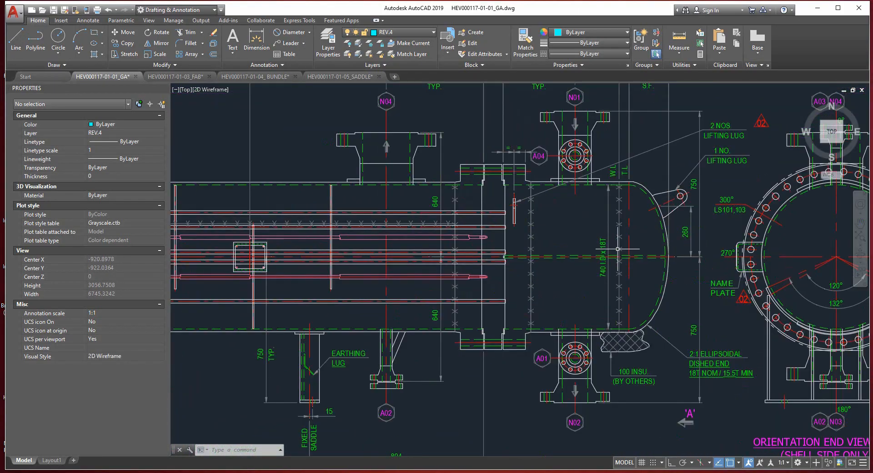
{"action": "middle_click_drag", "start_coordinate": [618, 249], "coordinate": [527, 263]}
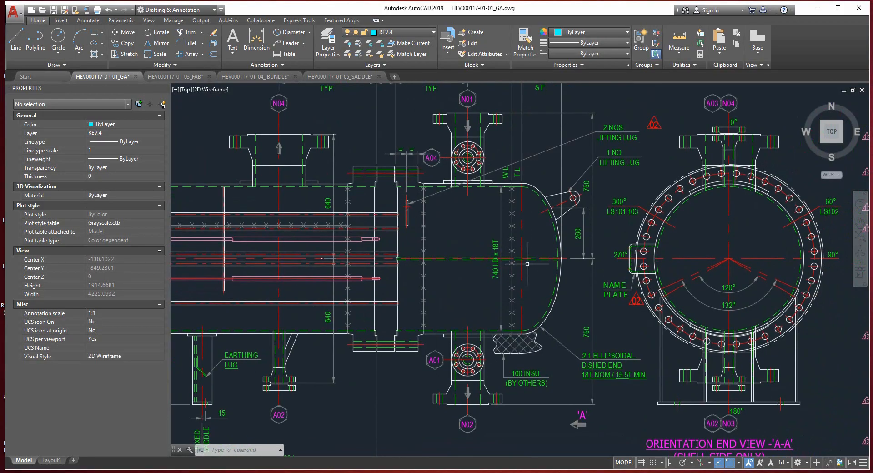
{"action": "middle_click_drag", "start_coordinate": [355, 230], "coordinate": [576, 225]}
{"action": "scroll", "coordinate": [577, 225], "scroll_direction": "down", "scroll_amount": 2}
{"action": "middle_click_drag", "start_coordinate": [458, 224], "coordinate": [709, 228]}
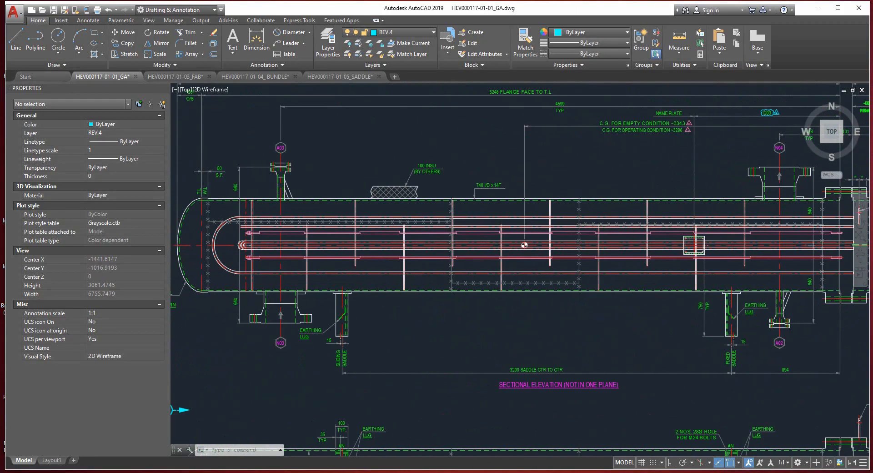
{"action": "mouse_move", "coordinate": [807, 228]}
{"action": "middle_mouse_down"}
{"action": "mouse_move", "coordinate": [710, 230]}
{"action": "mouse_move", "coordinate": [807, 231]}
{"action": "middle_mouse_up"}
{"action": "scroll", "coordinate": [710, 231], "scroll_direction": "up", "scroll_amount": 2}
{"action": "scroll", "coordinate": [746, 235], "scroll_direction": "down", "scroll_amount": 2}
{"action": "middle_click_drag", "start_coordinate": [269, 245], "coordinate": [340, 252]}
{"action": "scroll", "coordinate": [340, 253], "scroll_direction": "up", "scroll_amount": 2}
{"action": "scroll", "coordinate": [753, 245], "scroll_direction": "down", "scroll_amount": 2}
{"action": "middle_click_drag", "start_coordinate": [753, 245], "coordinate": [321, 238]}
{"action": "scroll", "coordinate": [636, 239], "scroll_direction": "up", "scroll_amount": 2}
{"action": "middle_click_drag", "start_coordinate": [636, 239], "coordinate": [520, 249]}
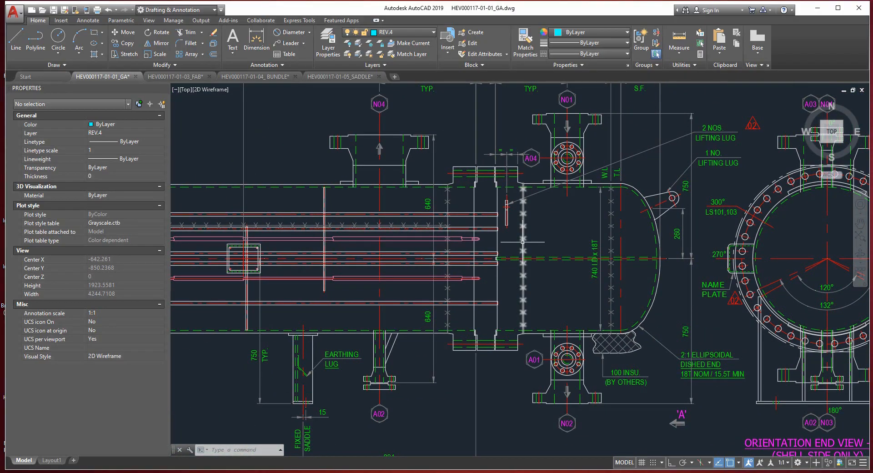
{"action": "scroll", "coordinate": [523, 242], "scroll_direction": "down", "scroll_amount": 2}
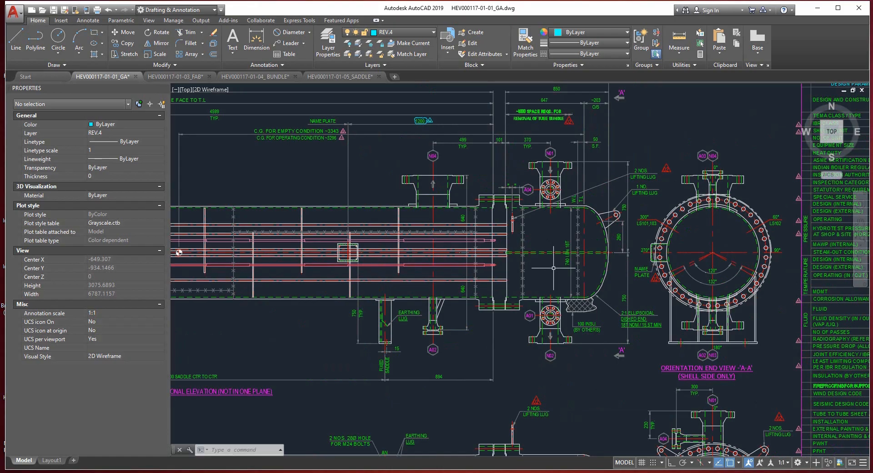
{"action": "scroll", "coordinate": [554, 268], "scroll_direction": "up", "scroll_amount": 2}
{"action": "middle_click_drag", "start_coordinate": [542, 234], "coordinate": [515, 266]}
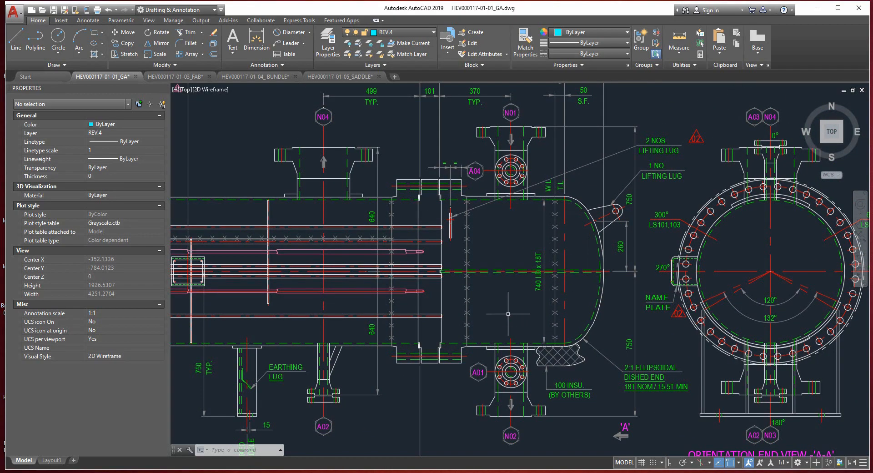
{"action": "middle_click_drag", "start_coordinate": [508, 314], "coordinate": [554, 319]}
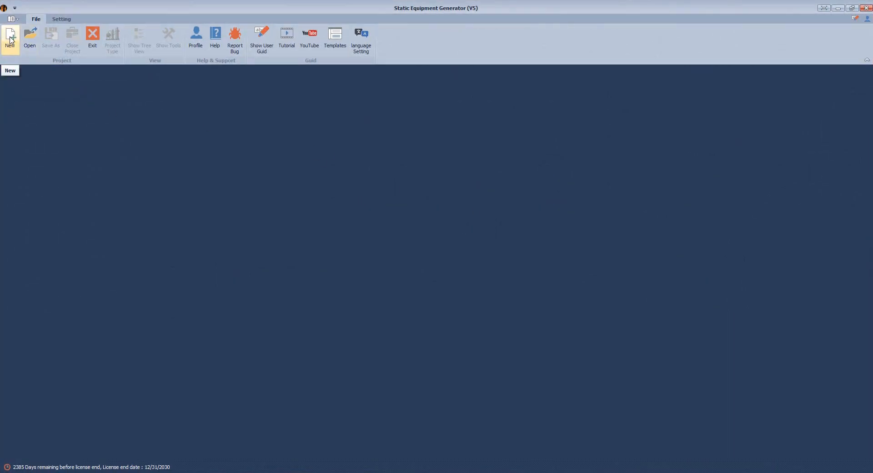
Create a new Heat Exchanger project named BEU Exchanger in the Desktop folder
{"action": "left_click", "coordinate": [9, 39]}
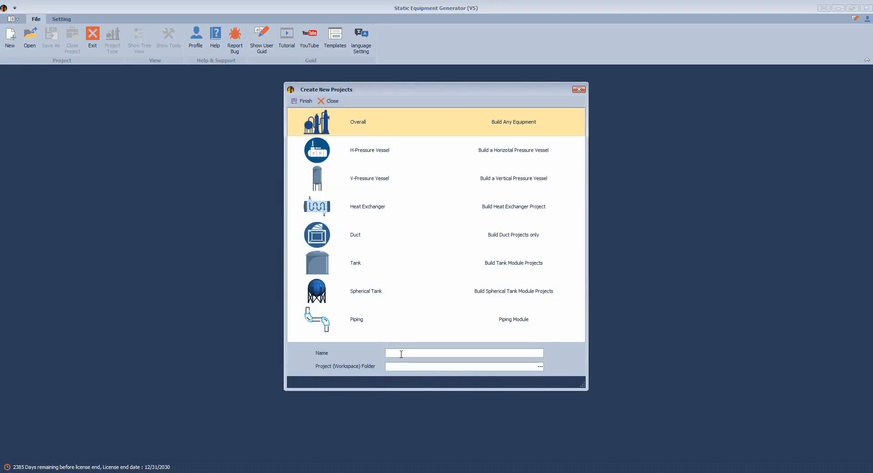
{"action": "left_click", "coordinate": [402, 354]}
{"action": "type", "text": "BEU Exchanger"}
{"action": "left_click", "coordinate": [540, 366]}
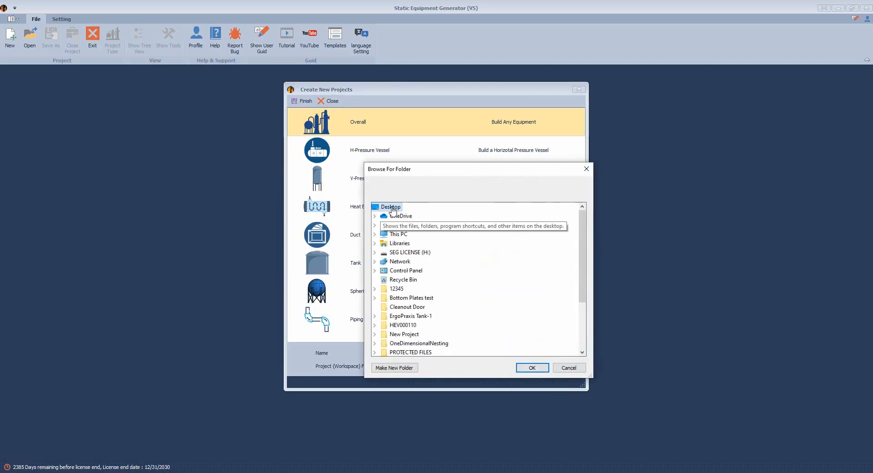
{"action": "left_click", "coordinate": [533, 368]}
{"action": "left_click", "coordinate": [350, 214]}
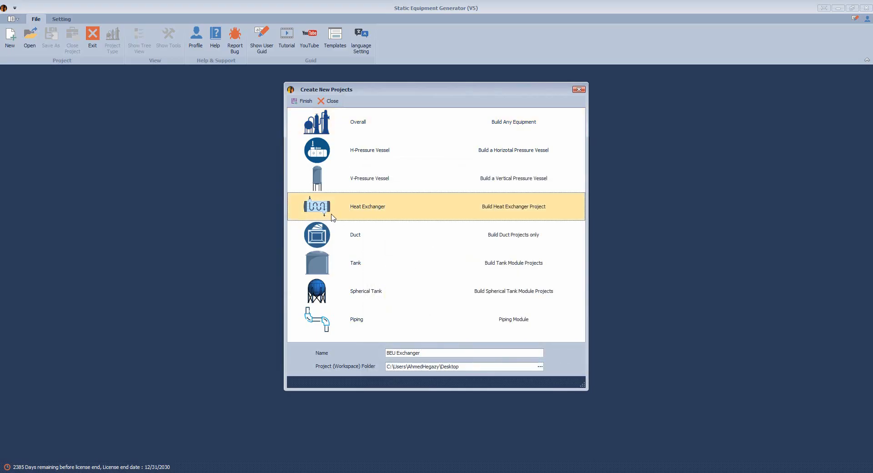
{"action": "left_click", "coordinate": [303, 101]}
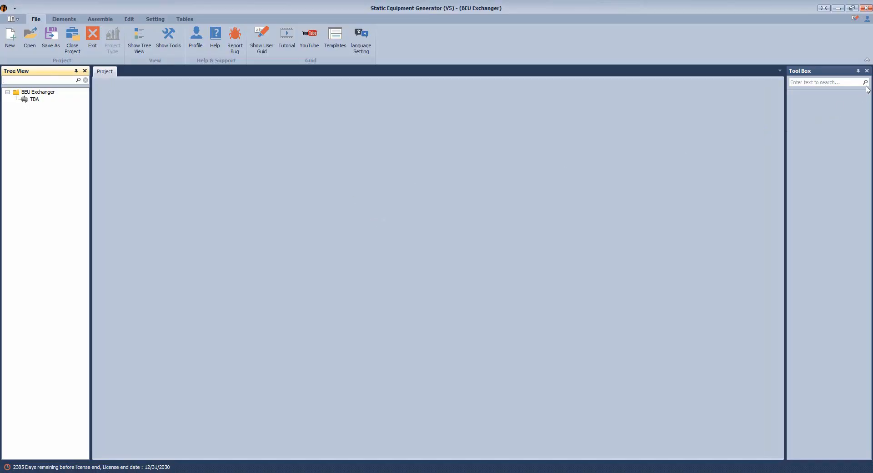
Close the Tool Box and open the equipment settings for the TBA equipment
{"action": "left_click", "coordinate": [867, 71]}
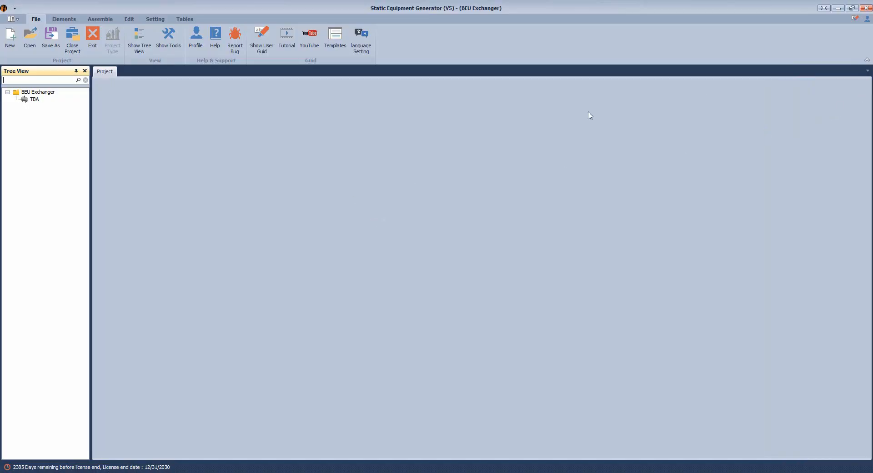
{"action": "left_click", "coordinate": [34, 100]}
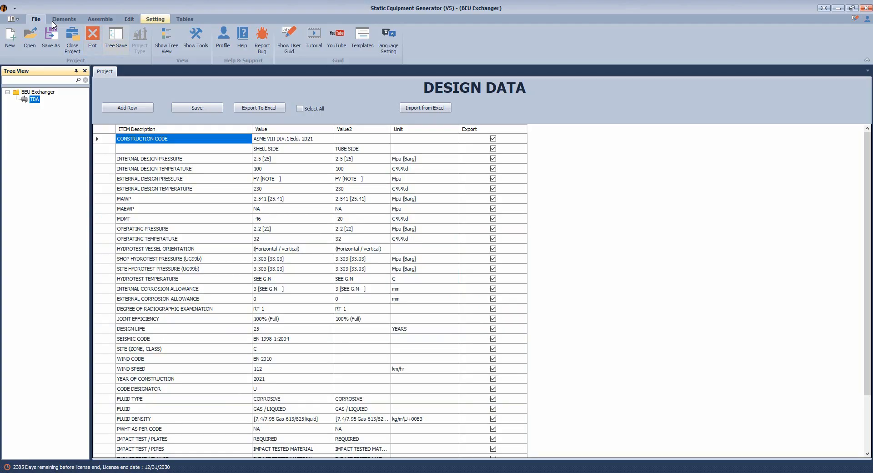
{"action": "left_click", "coordinate": [155, 19]}
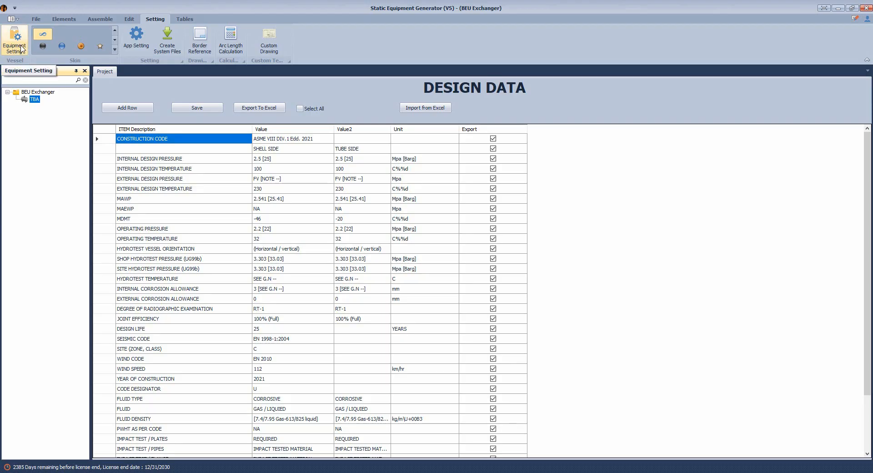
{"action": "left_click", "coordinate": [15, 45]}
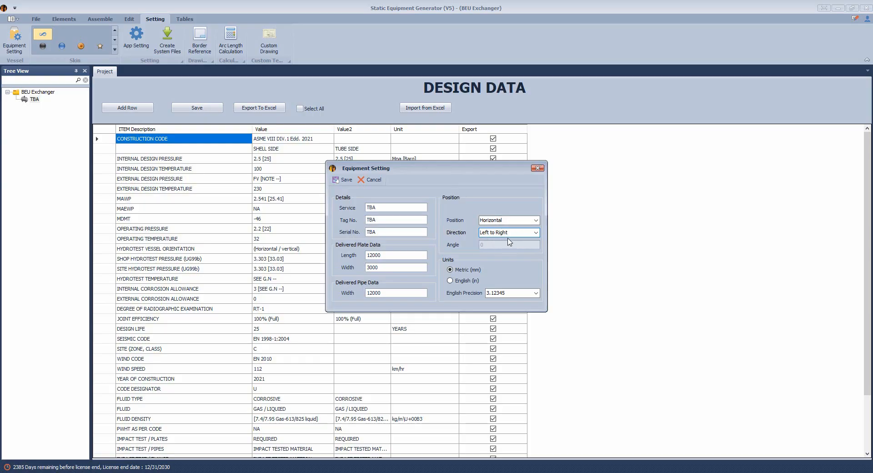
Check the vessel's orientation in the AutoCAD GA drawing against the Direction option in the equipment settings
{"action": "mouse_move", "coordinate": [504, 444]}
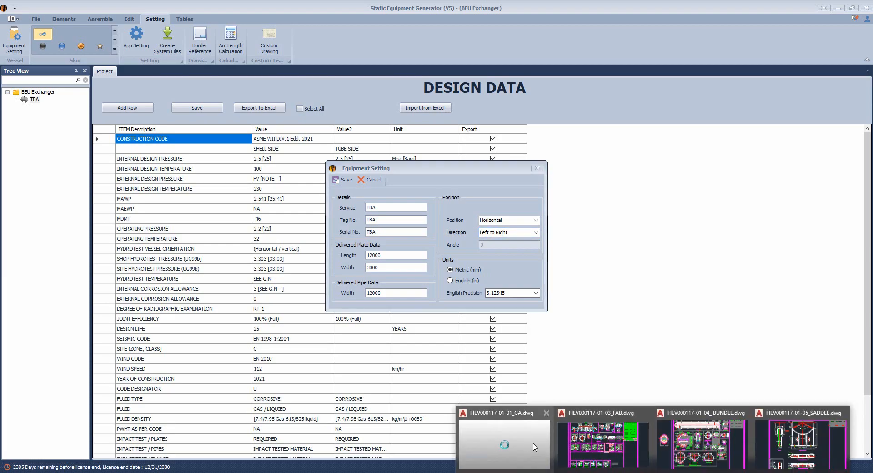
{"action": "left_click", "coordinate": [532, 448]}
{"action": "scroll", "coordinate": [682, 233], "scroll_direction": "down", "scroll_amount": 4}
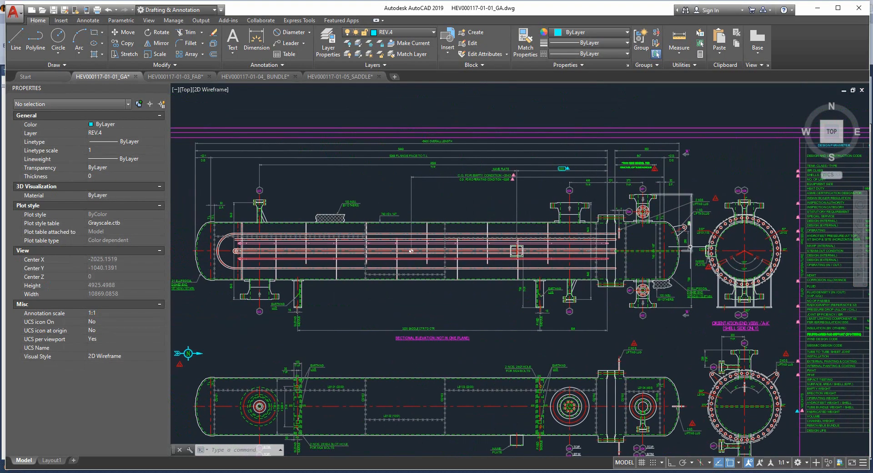
{"action": "scroll", "coordinate": [689, 246], "scroll_direction": "up", "scroll_amount": 2}
{"action": "middle_click_drag", "start_coordinate": [665, 202], "coordinate": [699, 221]}
{"action": "middle_click_drag", "start_coordinate": [642, 181], "coordinate": [648, 198]}
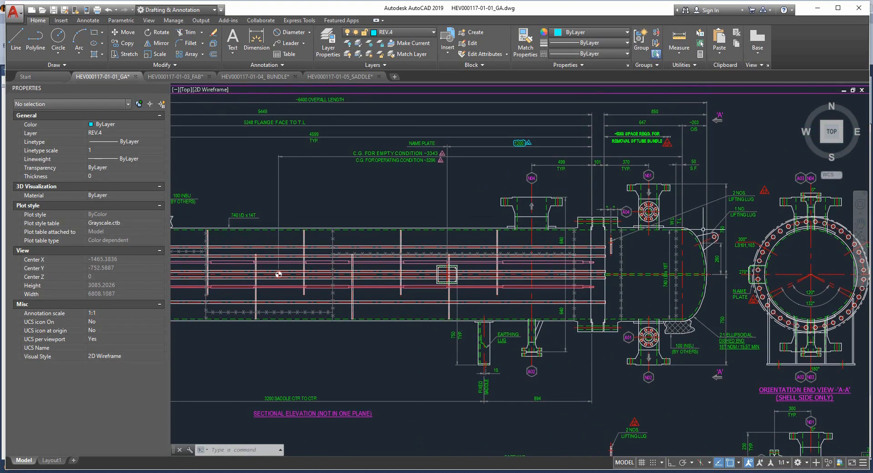
{"action": "middle_click_drag", "start_coordinate": [711, 299], "coordinate": [723, 307]}
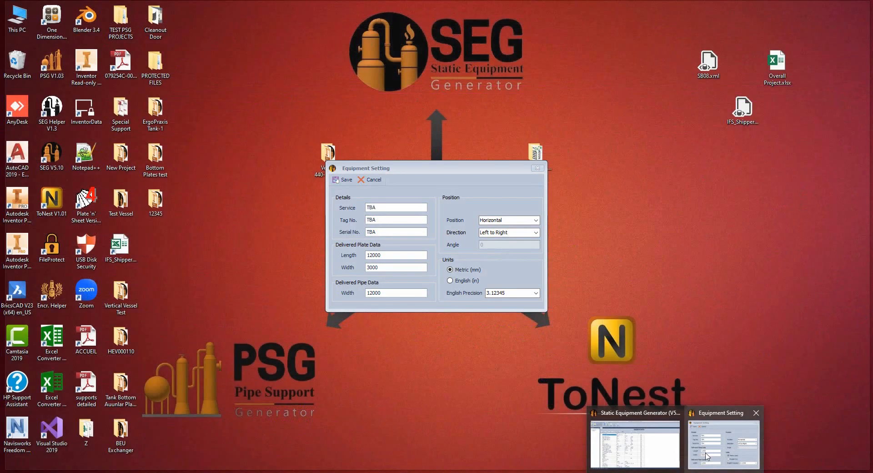
{"action": "left_click", "coordinate": [708, 457]}
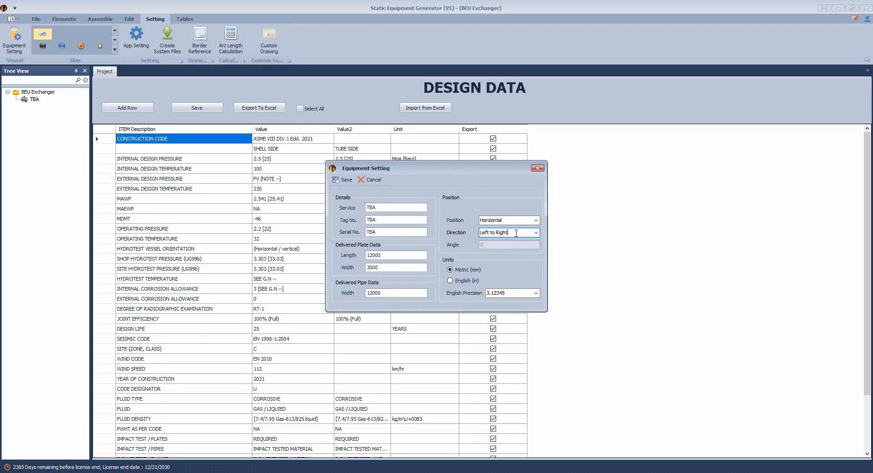
{"action": "left_click_drag", "start_coordinate": [518, 234], "coordinate": [467, 232]}
Examine the channel end in the AutoCAD GA drawing again, return to the equipment settings and close them without saving
{"action": "left_click", "coordinate": [654, 472]}
{"action": "left_click", "coordinate": [510, 442]}
{"action": "middle_click_drag", "start_coordinate": [722, 286], "coordinate": [693, 292]}
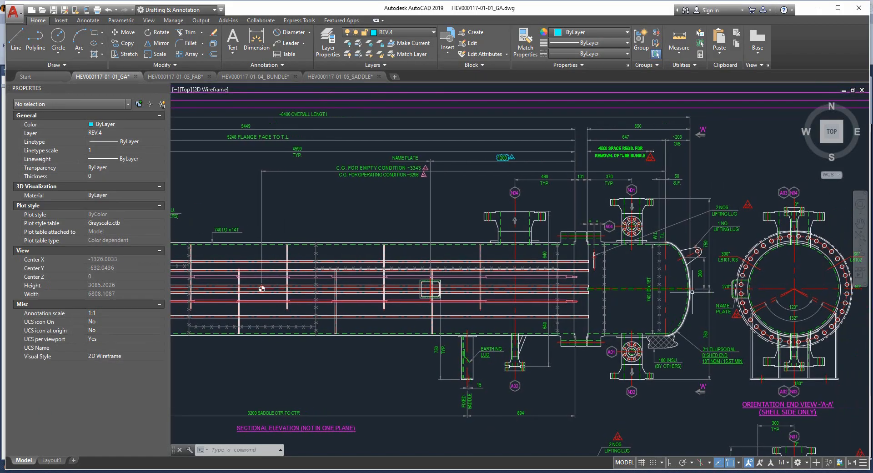
{"action": "scroll", "coordinate": [693, 292], "scroll_direction": "up", "scroll_amount": 2}
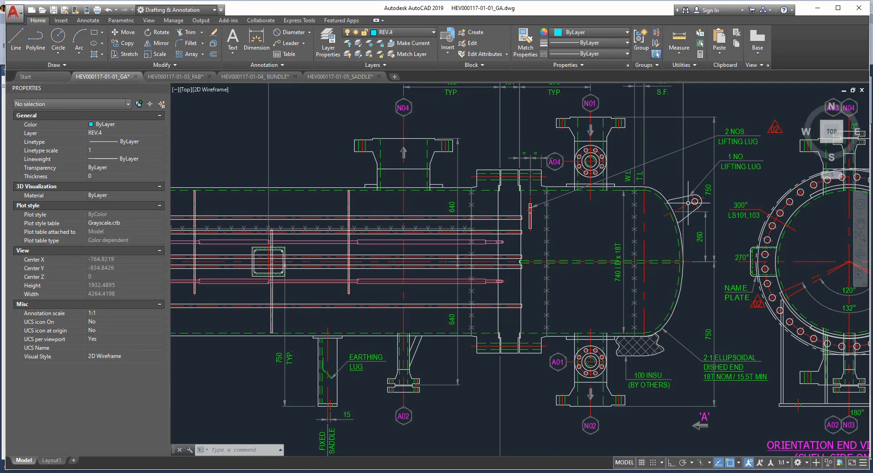
{"action": "middle_click_drag", "start_coordinate": [645, 212], "coordinate": [660, 219]}
{"action": "middle_click_drag", "start_coordinate": [635, 250], "coordinate": [644, 252]}
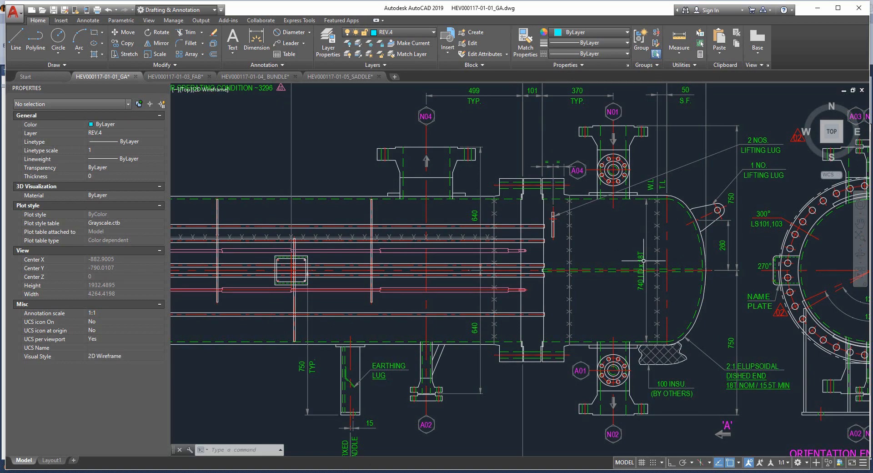
{"action": "left_click", "coordinate": [678, 472]}
{"action": "left_click", "coordinate": [704, 457]}
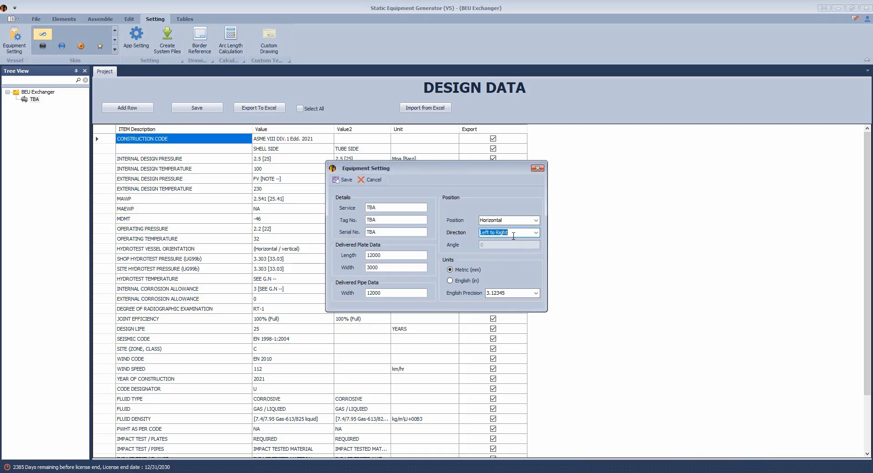
{"action": "left_click", "coordinate": [538, 168]}
Add a head named Right Head to the TBA equipment and open its parameters
{"action": "left_click", "coordinate": [35, 100]}
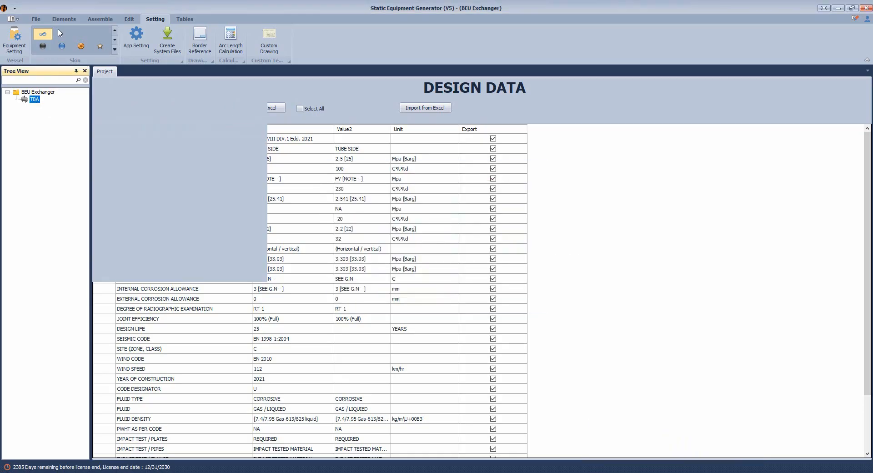
{"action": "left_click", "coordinate": [62, 20]}
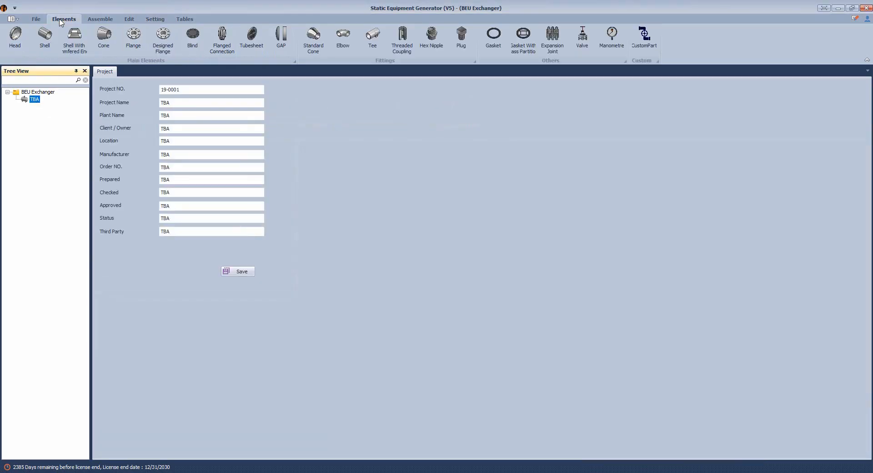
{"action": "left_click", "coordinate": [14, 37]}
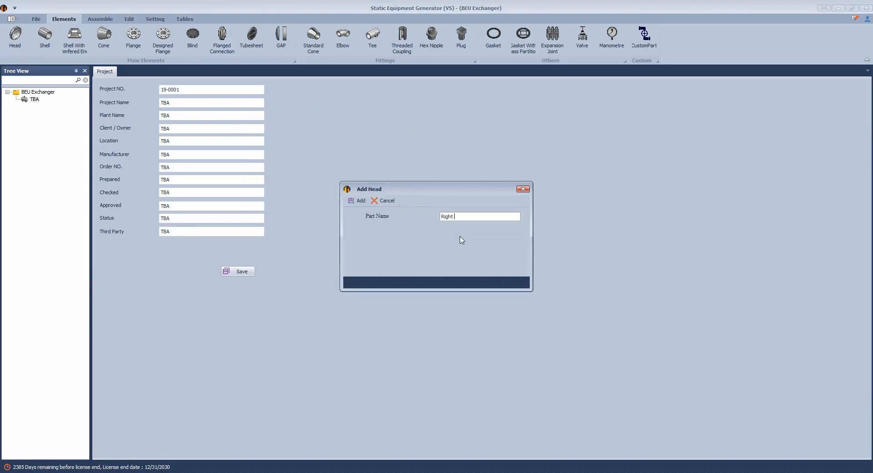
{"action": "type", "text": "Right Head"}
{"action": "key", "text": "Return"}
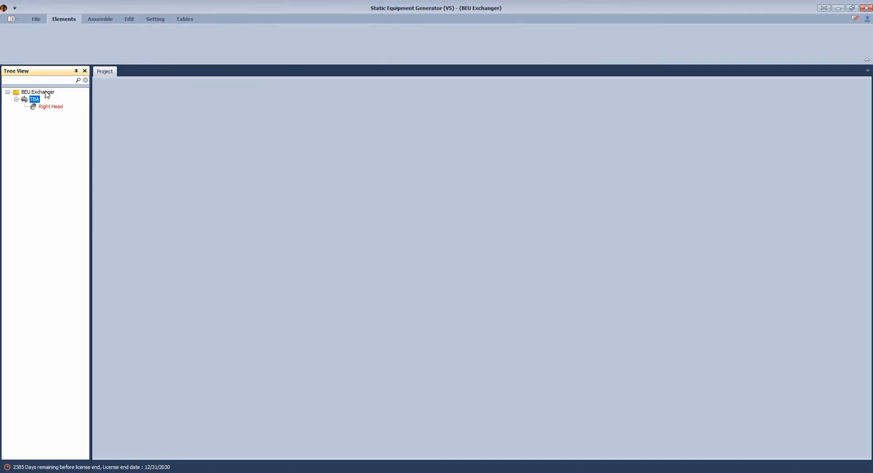
{"action": "left_click", "coordinate": [46, 106]}
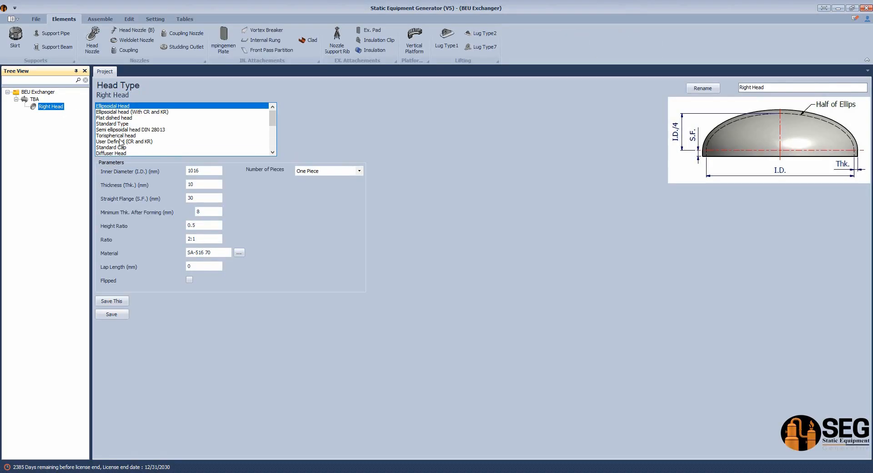
Switch to the AutoCAD GA drawing and inspect the inner ellipse of the channel's dished end, its tangent line and its labels
{"action": "left_click", "coordinate": [654, 472]}
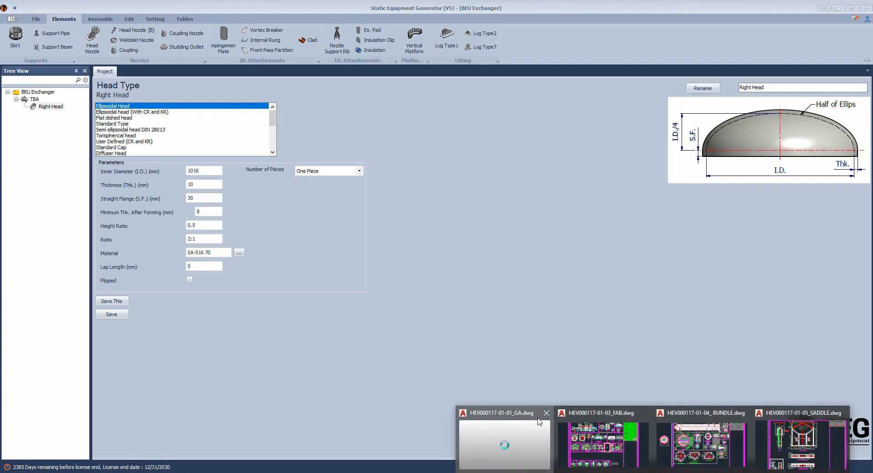
{"action": "left_click", "coordinate": [537, 426]}
{"action": "scroll", "coordinate": [744, 211], "scroll_direction": "up", "scroll_amount": 4}
{"action": "left_click", "coordinate": [595, 213]}
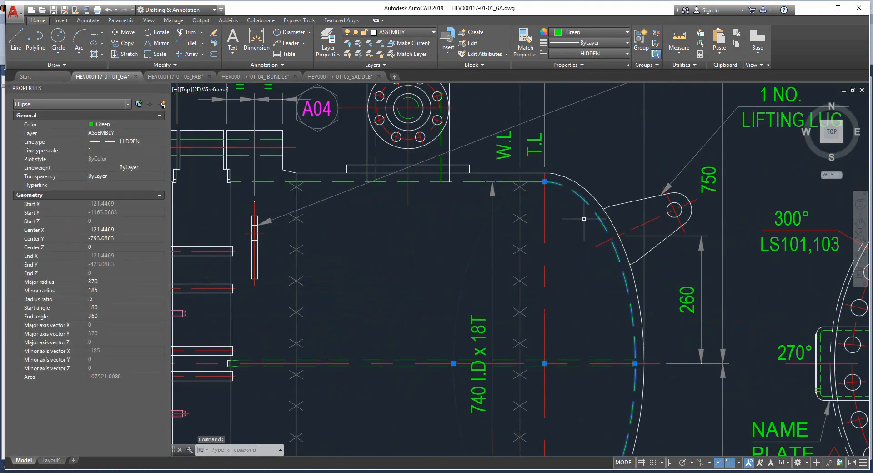
{"action": "scroll", "coordinate": [575, 215], "scroll_direction": "down", "scroll_amount": 2}
{"action": "scroll", "coordinate": [565, 216], "scroll_direction": "up", "scroll_amount": 2}
{"action": "middle_click_drag", "start_coordinate": [484, 302], "coordinate": [519, 207]}
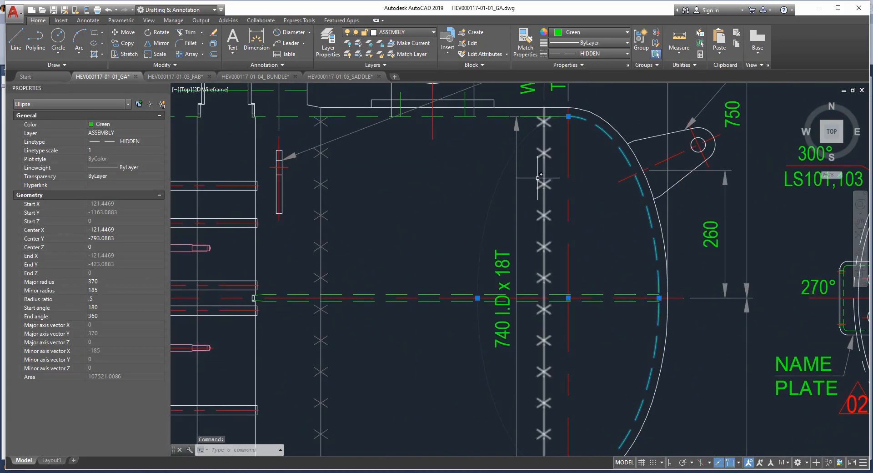
{"action": "scroll", "coordinate": [520, 207], "scroll_direction": "down", "scroll_amount": 2}
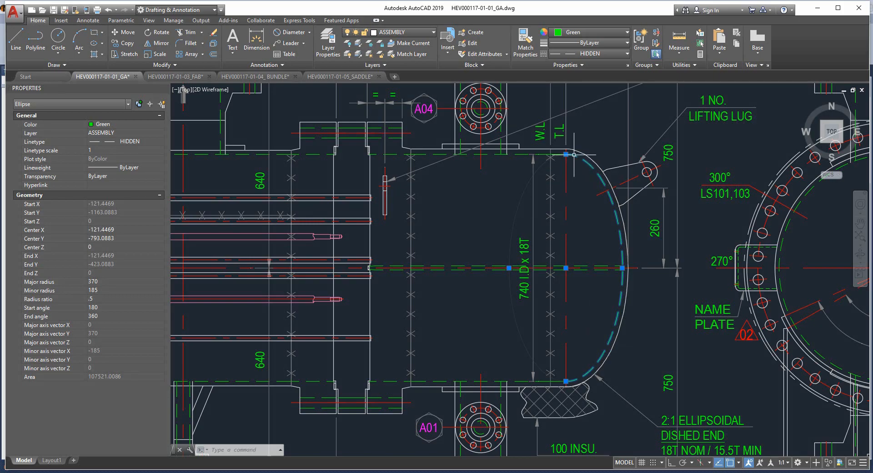
{"action": "scroll", "coordinate": [571, 157], "scroll_direction": "up", "scroll_amount": 2}
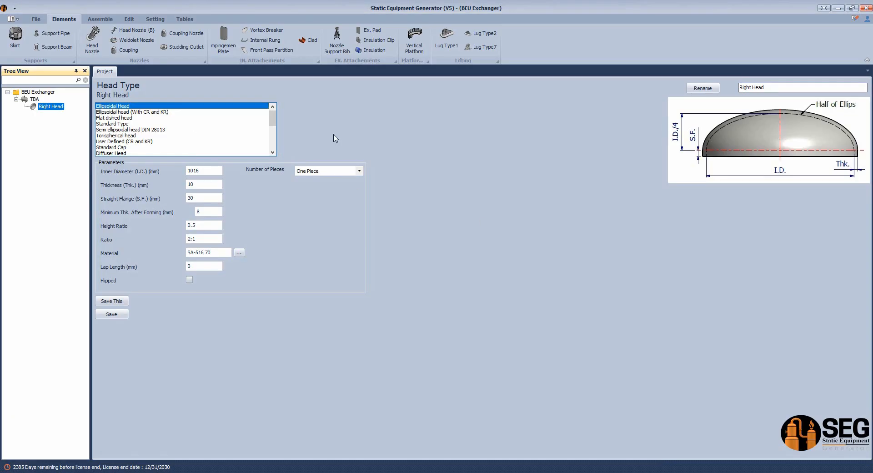
Keep Ellipsoidal Head as the head type and, after checking the AutoCAD GA drawing, set its inner diameter to 740 mm
{"action": "left_click", "coordinate": [155, 113]}
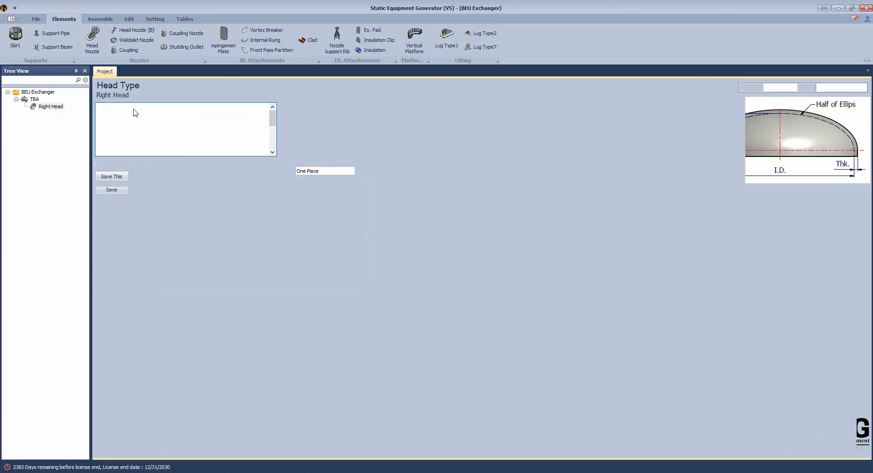
{"action": "left_click", "coordinate": [114, 106]}
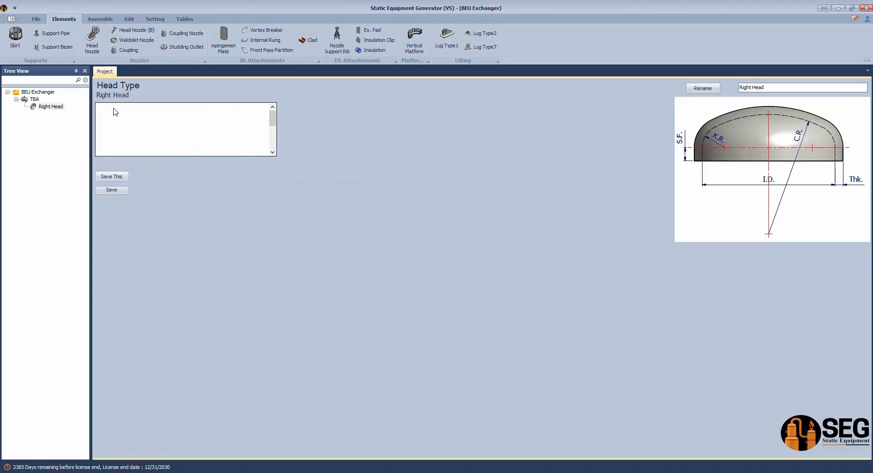
{"action": "left_click", "coordinate": [208, 171]}
{"action": "left_click_drag", "start_coordinate": [208, 172], "coordinate": [129, 175]}
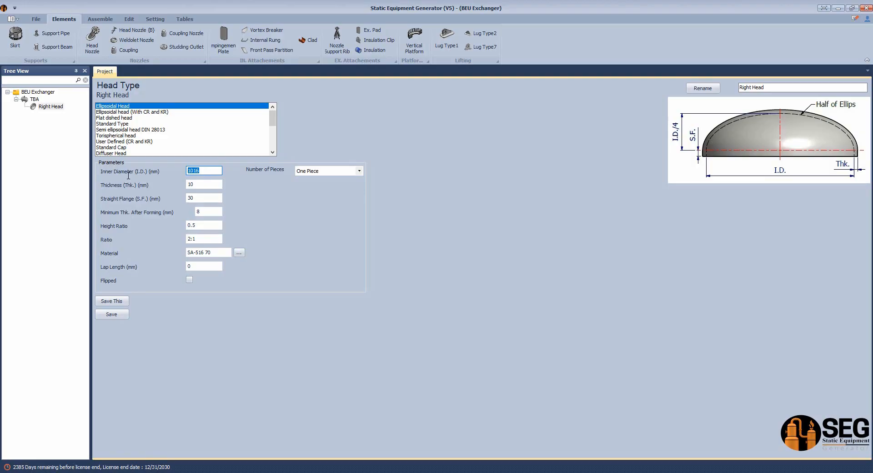
{"action": "left_click", "coordinate": [503, 448]}
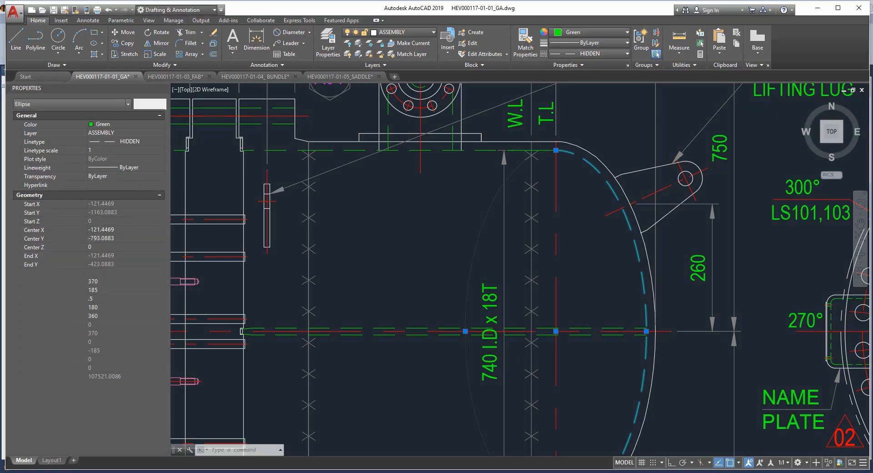
{"action": "key", "text": "Escape"}
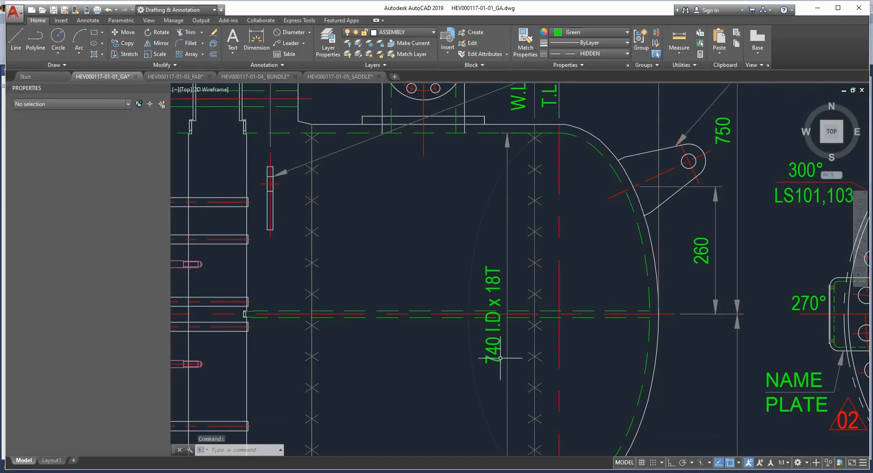
{"action": "left_click", "coordinate": [675, 472]}
{"action": "type", "text": "740"}
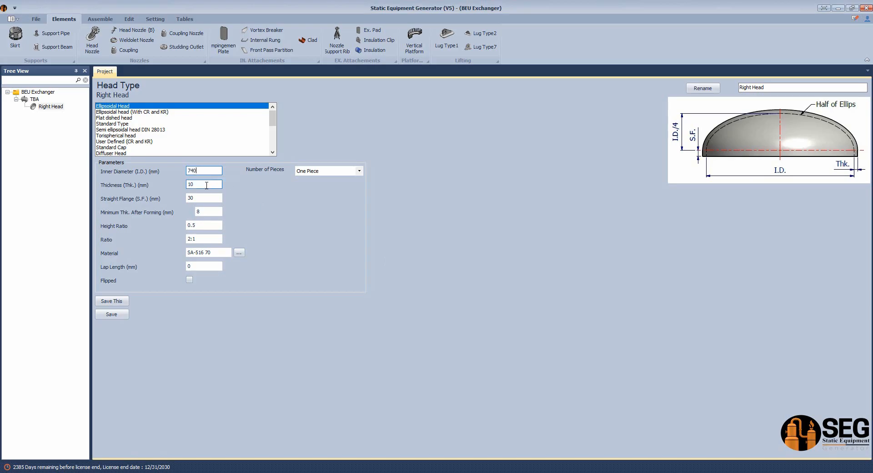
Set Right Head's thickness to 18 mm, straight flange to 50 mm and minimum thickness after forming to 15.5 mm, and save it
{"action": "key", "text": "Tab"}
{"action": "type", "text": "18"}
{"action": "key", "text": "Tab"}
{"action": "type", "text": "50"}
{"action": "left_click", "coordinate": [209, 211]}
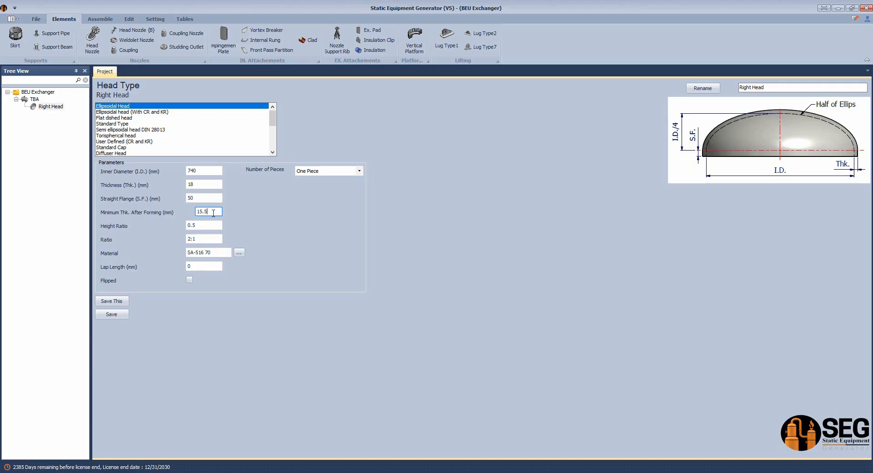
{"action": "key", "text": "Tab"}
{"action": "left_click", "coordinate": [214, 252]}
{"action": "left_click", "coordinate": [111, 314]}
Add a shell named Can-1 to the TBA equipment and choose Shell as its type
{"action": "left_click", "coordinate": [42, 106]}
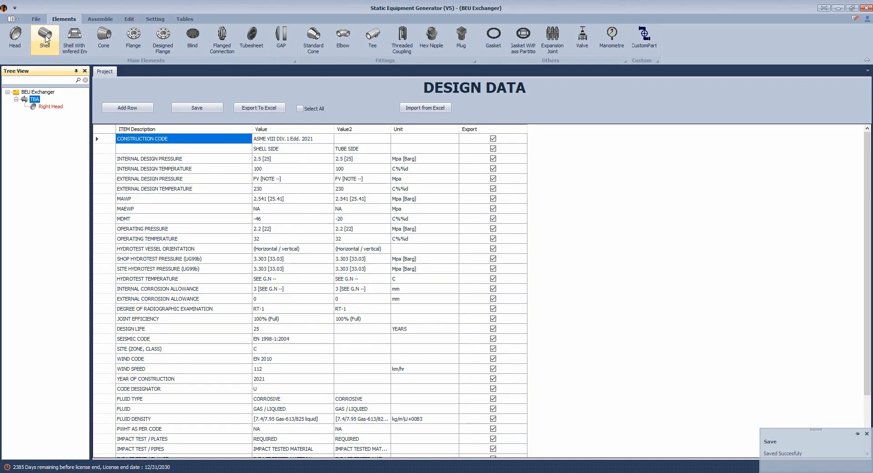
{"action": "left_click", "coordinate": [45, 38]}
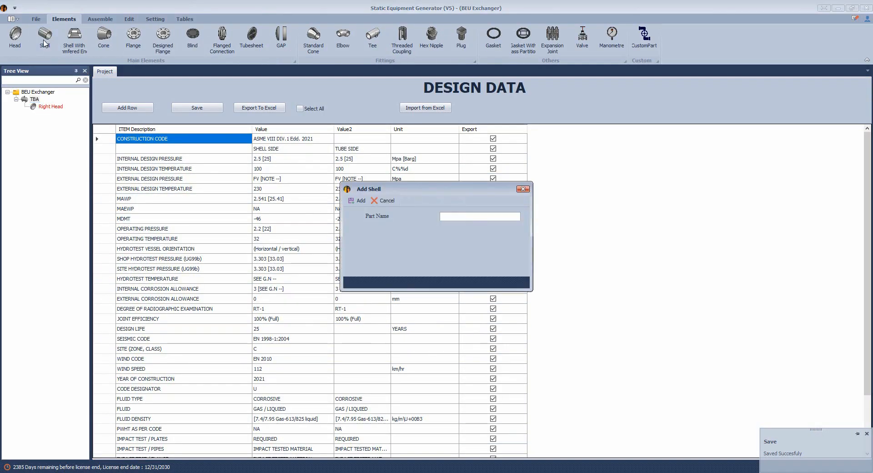
{"action": "type", "text": "Can-1"}
{"action": "key", "text": "Return"}
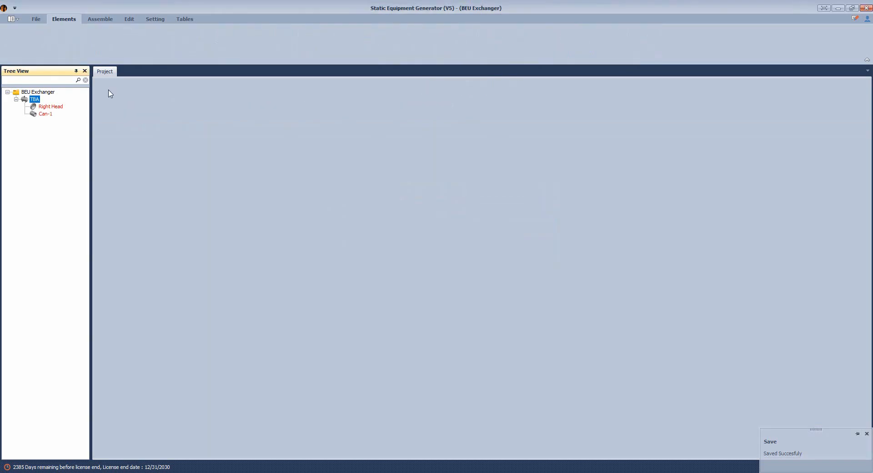
{"action": "left_click", "coordinate": [45, 114]}
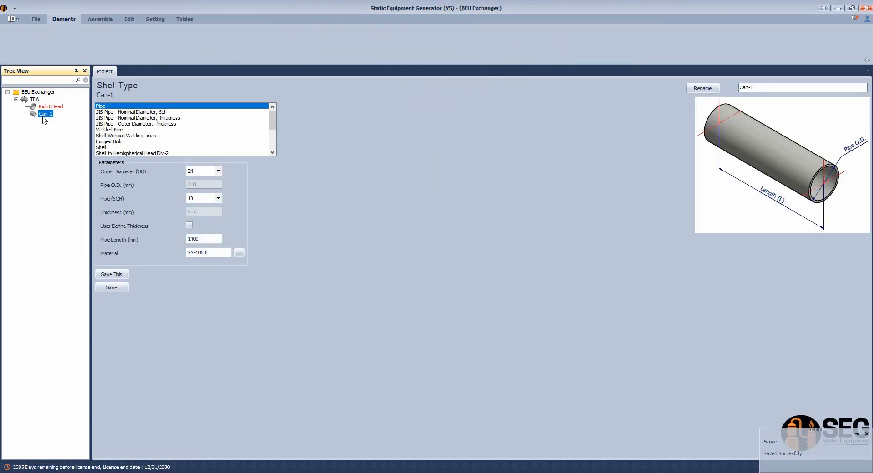
{"action": "left_click", "coordinate": [106, 147]}
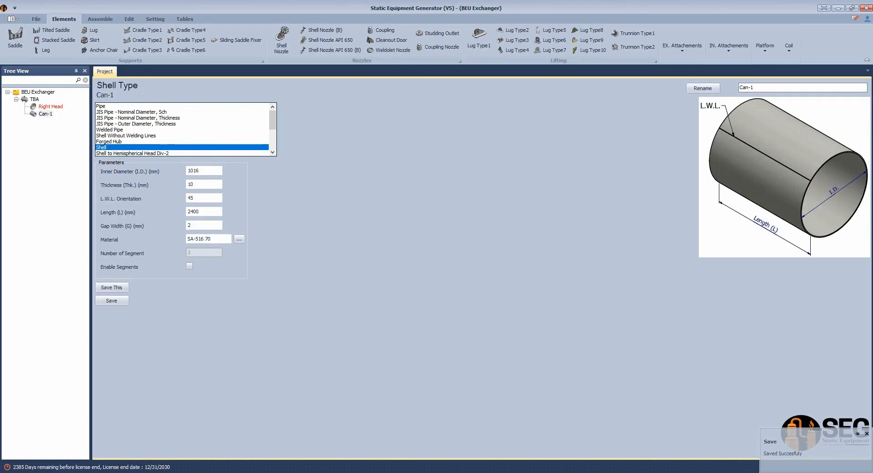
Switch to the AutoCAD GA drawing and measure the channel shell's length from the flange weld to the head's weld line
{"action": "left_click", "coordinate": [654, 472]}
{"action": "left_click", "coordinate": [506, 450]}
{"action": "mouse_move", "coordinate": [464, 192]}
{"action": "middle_mouse_down"}
{"action": "mouse_move", "coordinate": [519, 244]}
{"action": "mouse_move", "coordinate": [535, 328]}
{"action": "middle_mouse_up"}
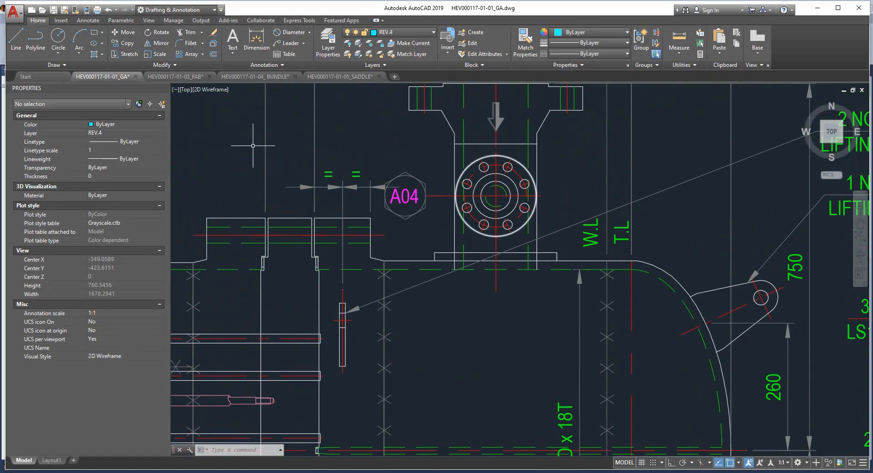
{"action": "left_click", "coordinate": [256, 40]}
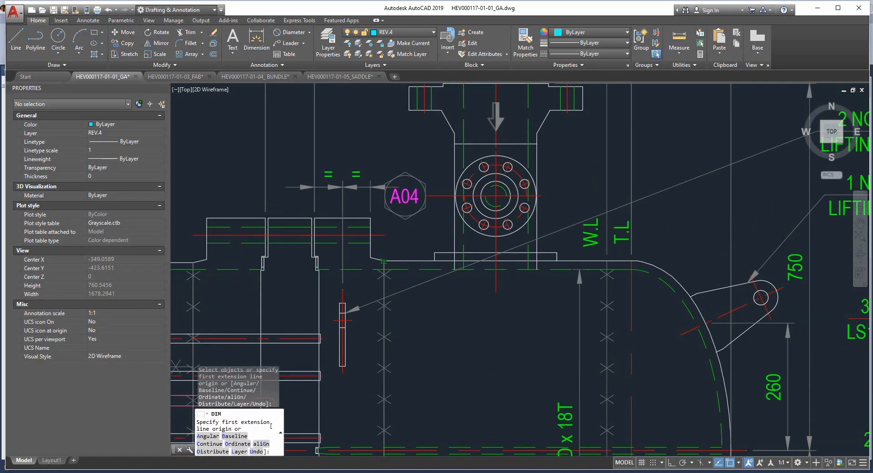
{"action": "left_click", "coordinate": [496, 196]}
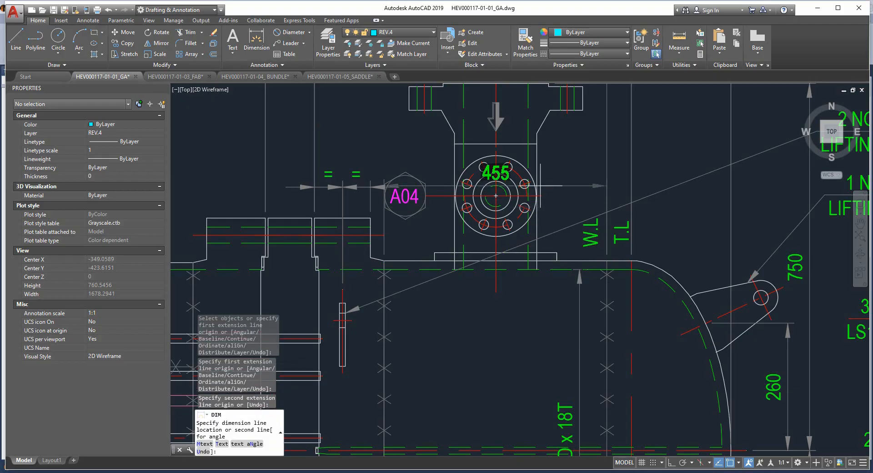
{"action": "key", "text": "Escape"}
Return to Static Equipment Generator and set Can-1's inner diameter to 740 mm and thickness to 18 mm
{"action": "left_click", "coordinate": [623, 472]}
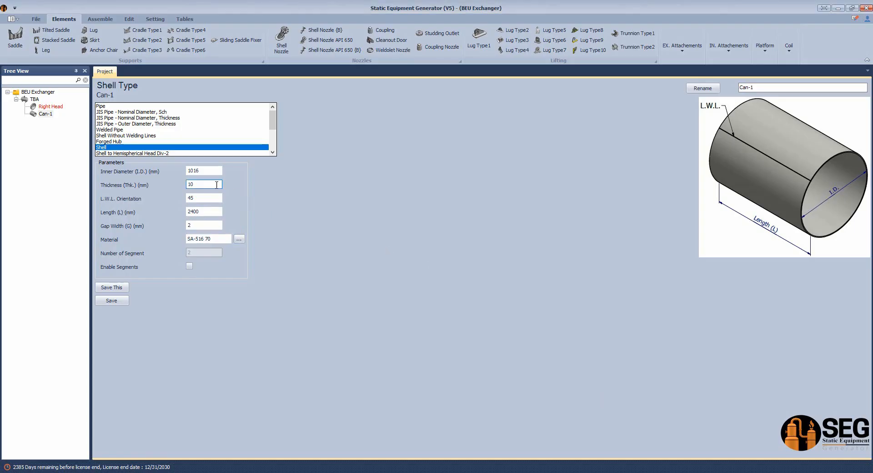
{"action": "left_click", "coordinate": [200, 171]}
{"action": "double_click", "coordinate": [193, 171]}
{"action": "type", "text": "740"}
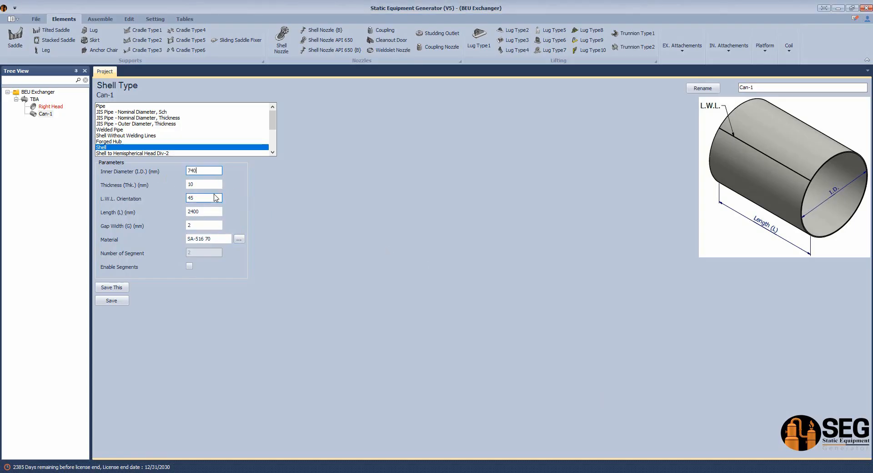
{"action": "left_click", "coordinate": [208, 184]}
{"action": "key", "text": "BackSpace"}
{"action": "type", "text": "8"}
{"action": "key", "text": "Tab"}
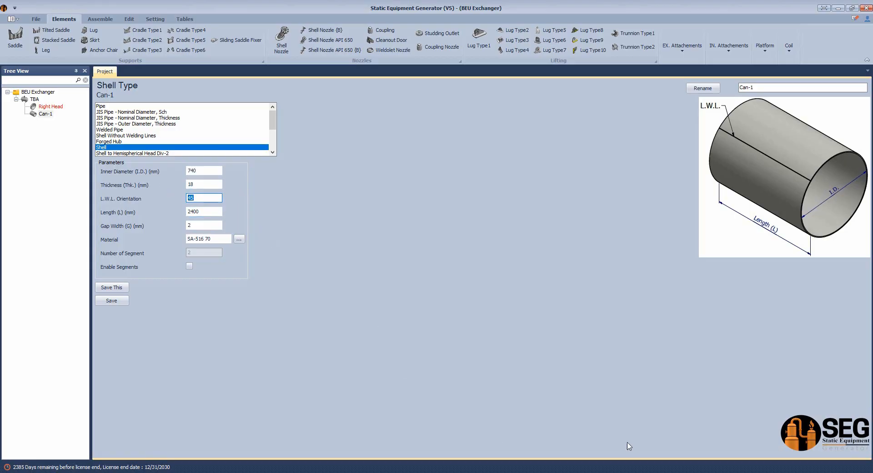
Switch to the AutoCAD GA drawing and examine the channel shell and end view for the longitudinal weld's orientation
{"action": "left_click", "coordinate": [654, 472]}
{"action": "left_click", "coordinate": [523, 454]}
{"action": "scroll", "coordinate": [483, 257], "scroll_direction": "down", "scroll_amount": 2}
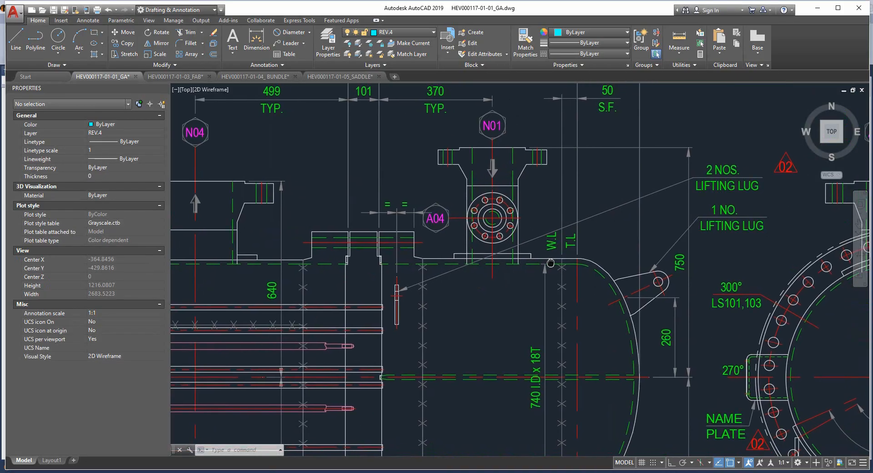
{"action": "mouse_move", "coordinate": [550, 259]}
{"action": "middle_mouse_down"}
{"action": "mouse_move", "coordinate": [485, 242]}
{"action": "mouse_move", "coordinate": [485, 227]}
{"action": "middle_mouse_up"}
{"action": "scroll", "coordinate": [474, 327], "scroll_direction": "up", "scroll_amount": 4}
{"action": "scroll", "coordinate": [475, 287], "scroll_direction": "down", "scroll_amount": 4}
{"action": "middle_click_drag", "start_coordinate": [688, 305], "coordinate": [540, 296]}
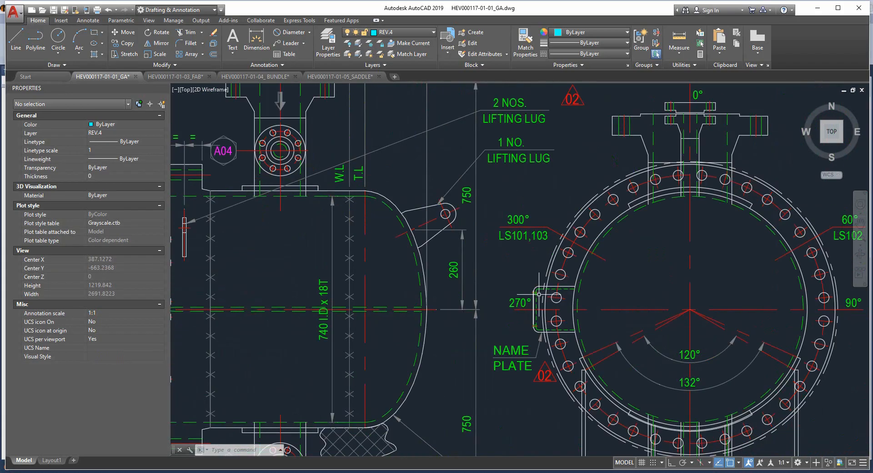
{"action": "middle_click_drag", "start_coordinate": [736, 265], "coordinate": [725, 267]}
{"action": "scroll", "coordinate": [495, 243], "scroll_direction": "up", "scroll_amount": 4}
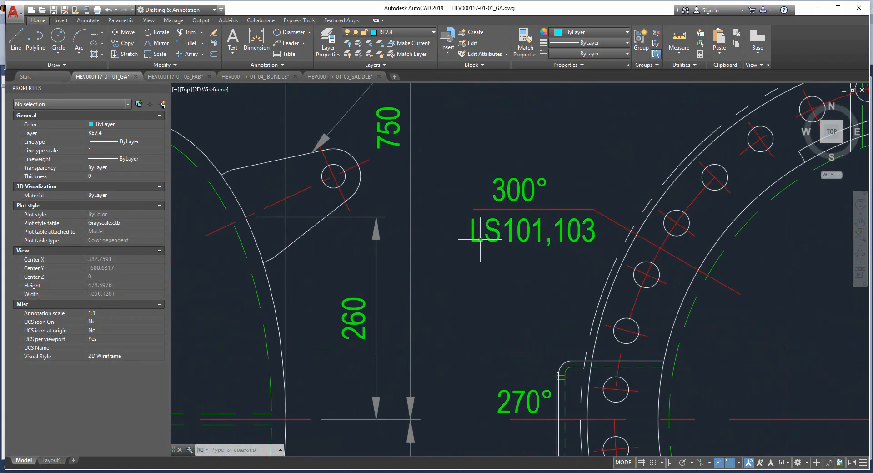
{"action": "scroll", "coordinate": [518, 200], "scroll_direction": "down", "scroll_amount": 2}
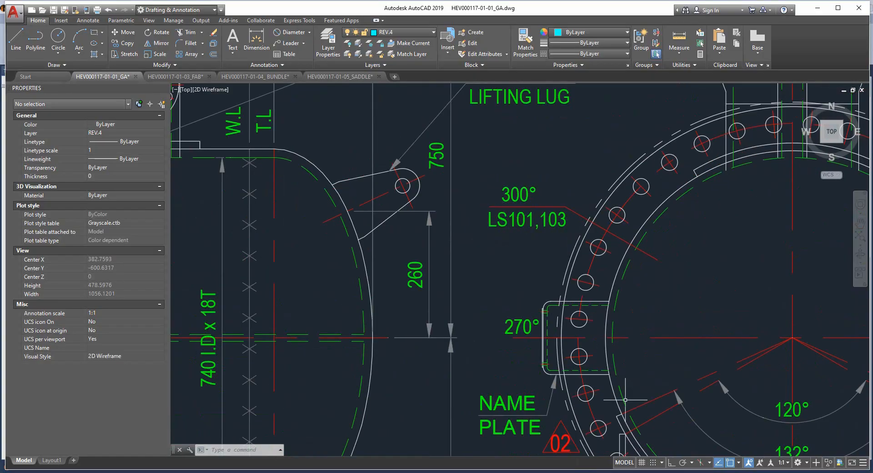
Back in Static Equipment Generator, set Can-1's L.W.L. orientation to 300 and length to 455 mm, and save the shell
{"action": "key", "text": "alt+Tab"}
{"action": "type", "text": "300"}
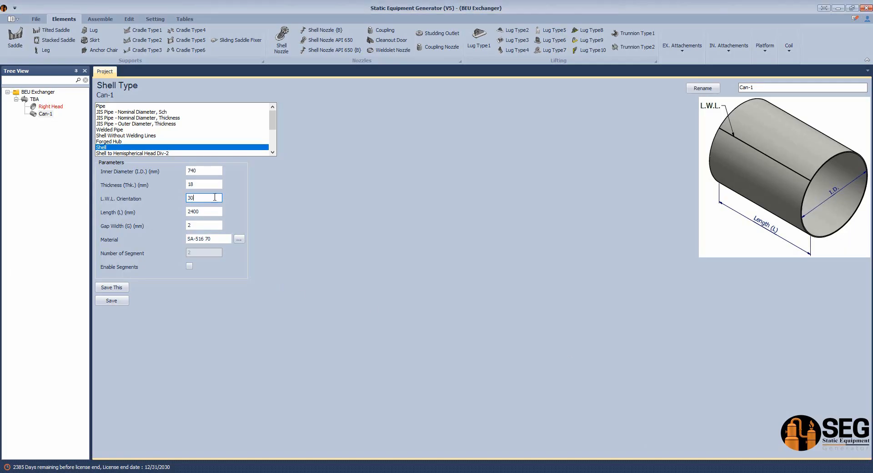
{"action": "key", "text": "Tab"}
{"action": "type", "text": "455"}
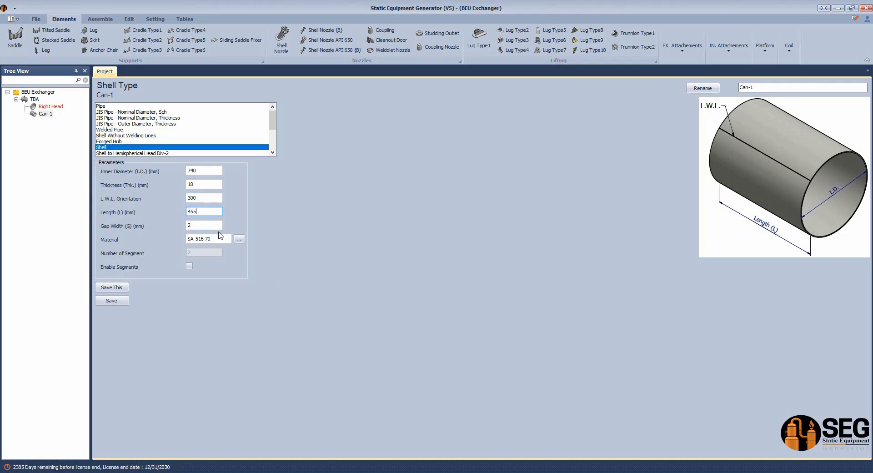
{"action": "key", "text": "Tab"}
{"action": "left_click", "coordinate": [111, 301]}
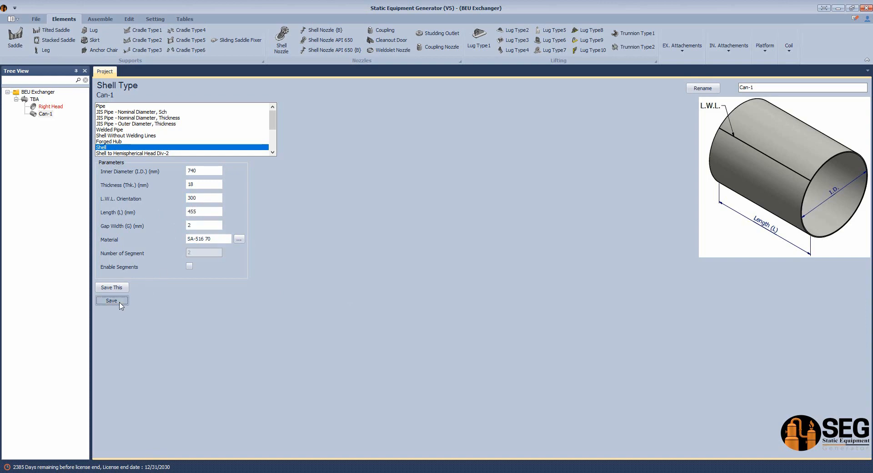
Start the Inventor assembly of the TBA equipment
{"action": "left_click", "coordinate": [35, 99]}
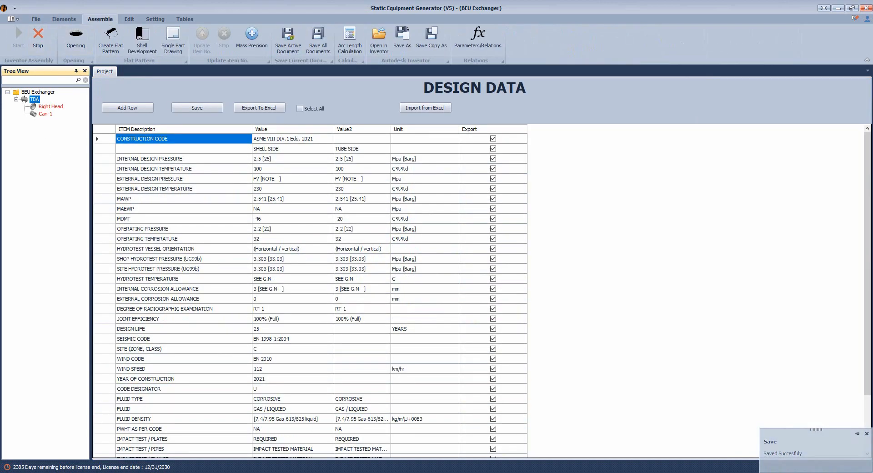
Switch to the AutoCAD GA drawing and examine the channel flange's profile, its tubesheet joint and its weld to the shell
{"action": "mouse_move", "coordinate": [655, 472]}
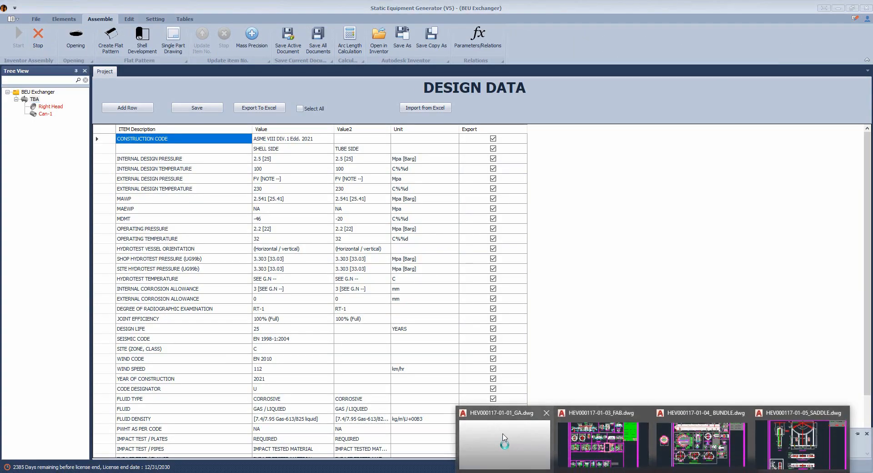
{"action": "left_click", "coordinate": [505, 441]}
{"action": "scroll", "coordinate": [800, 332], "scroll_direction": "down", "scroll_amount": 2}
{"action": "middle_click_drag", "start_coordinate": [312, 188], "coordinate": [404, 225]}
{"action": "scroll", "coordinate": [404, 225], "scroll_direction": "up", "scroll_amount": 4}
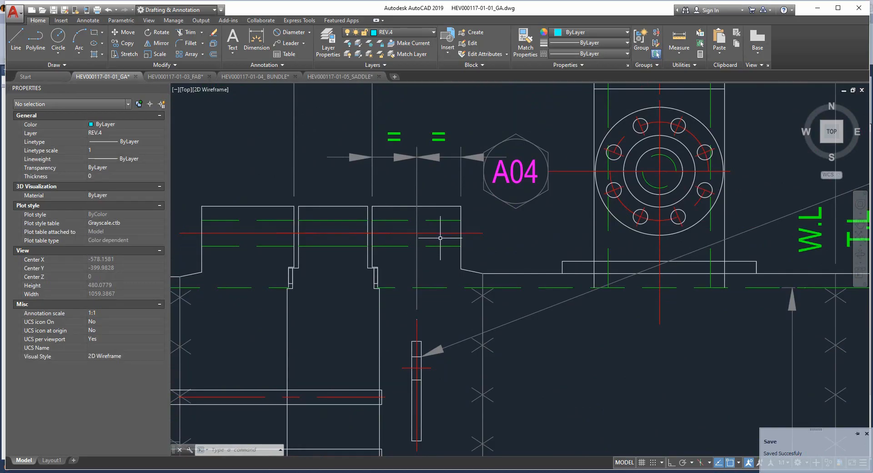
{"action": "scroll", "coordinate": [383, 277], "scroll_direction": "up", "scroll_amount": 6}
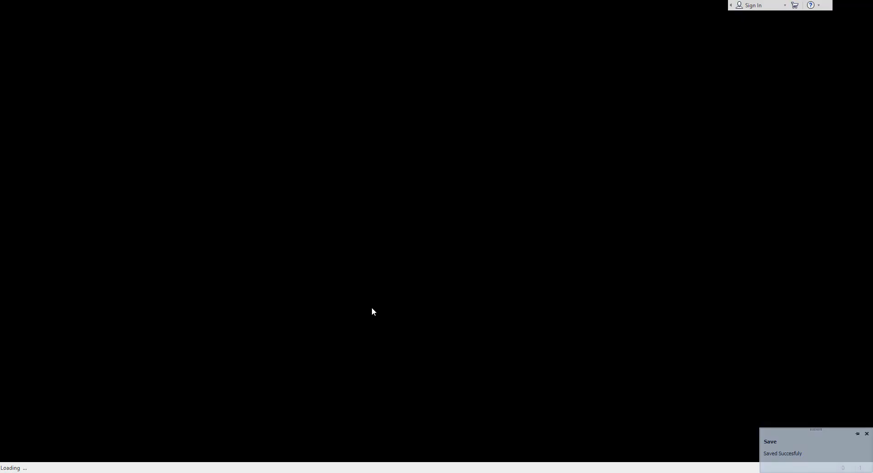
{"action": "mouse_move", "coordinate": [654, 472]}
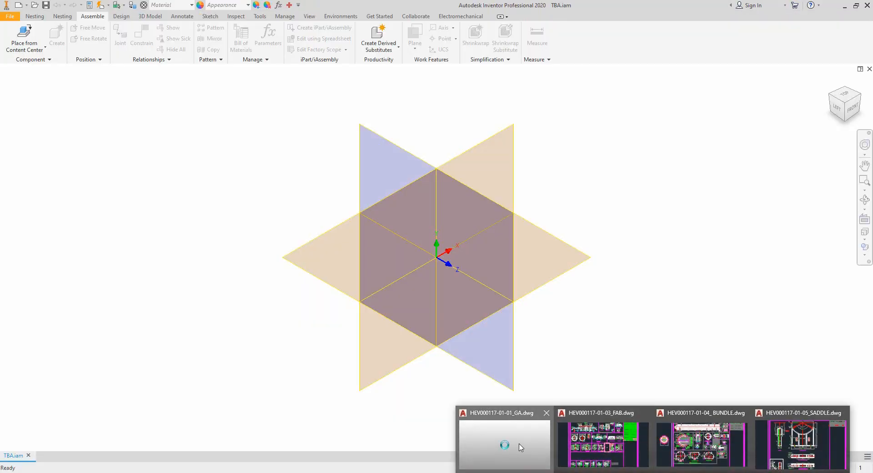
{"action": "left_click", "coordinate": [520, 447]}
{"action": "middle_click_drag", "start_coordinate": [350, 242], "coordinate": [413, 245]}
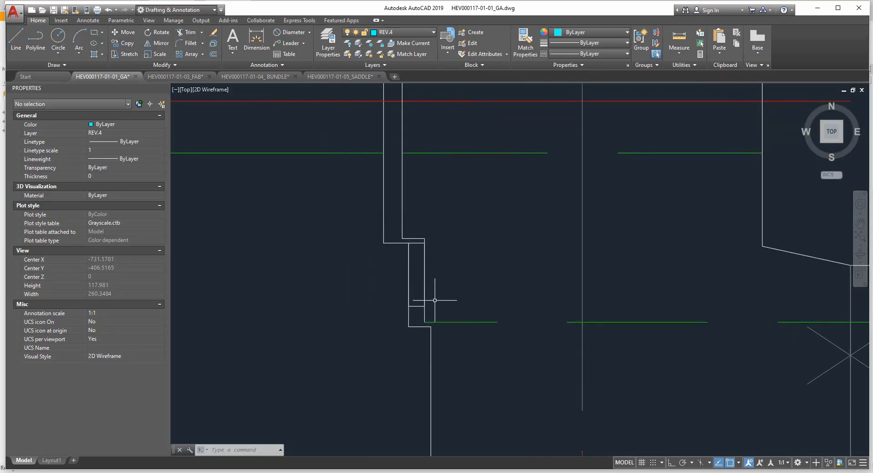
{"action": "scroll", "coordinate": [433, 255], "scroll_direction": "down", "scroll_amount": 8}
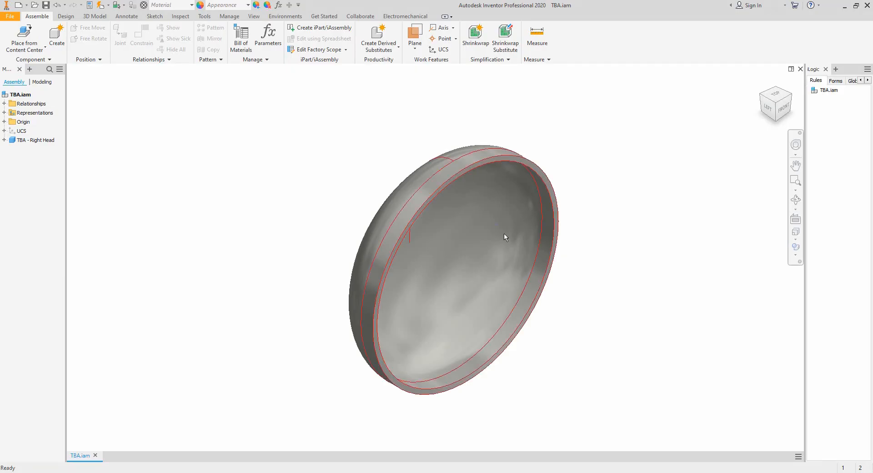
Inspect the generated Right Head and Can-1 in Inventor, ending with the assembly's right side view
{"action": "mouse_move", "coordinate": [504, 233]}
{"action": "middle_mouse_down", "text": "shift"}
{"action": "mouse_move", "coordinate": [554, 208]}
{"action": "mouse_move", "coordinate": [546, 212]}
{"action": "middle_mouse_up", "text": "shift"}
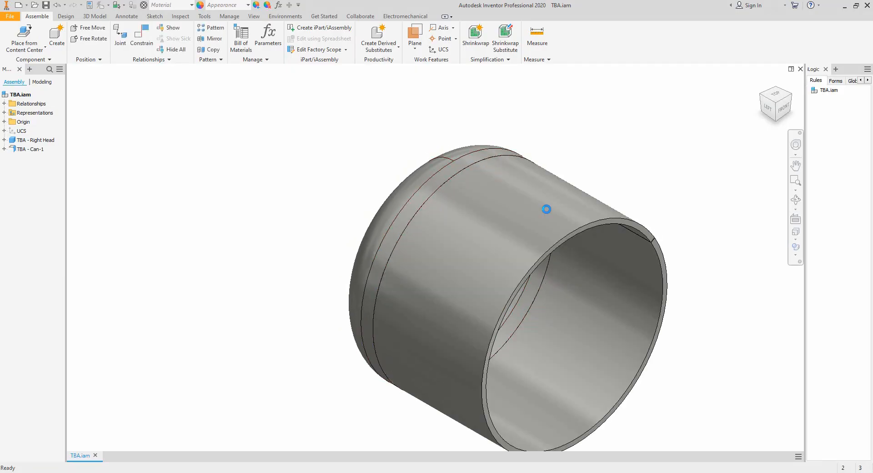
{"action": "left_click", "coordinate": [792, 97]}
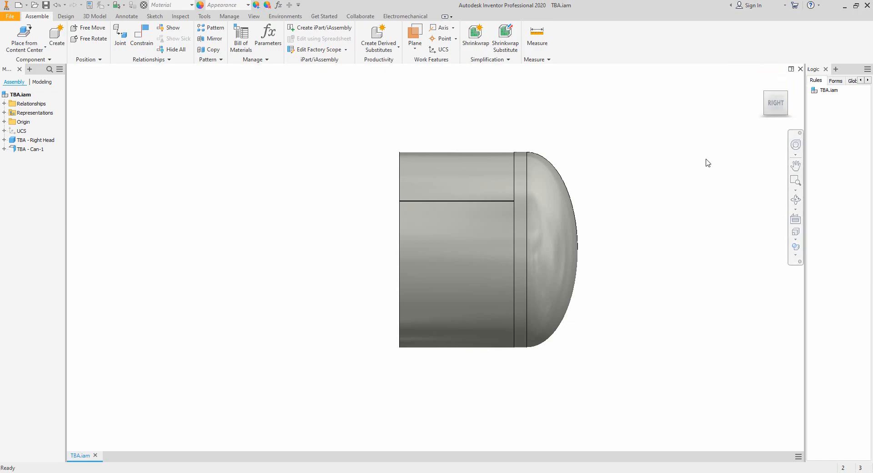
{"action": "left_click_drag", "start_coordinate": [638, 190], "coordinate": [700, 194]}
{"action": "key", "text": "Escape"}
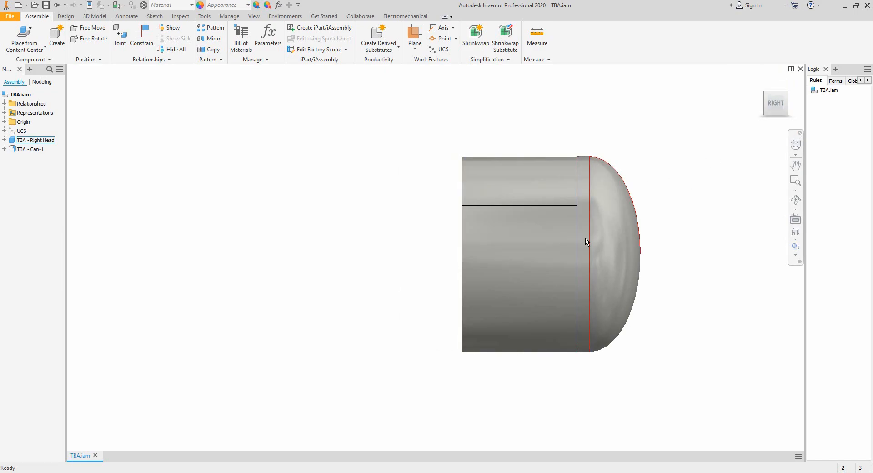
Switch from Inventor to Static Equipment Generator and add a designed flange named F1 to the TBA equipment
{"action": "scroll", "coordinate": [586, 239], "scroll_direction": "down", "scroll_amount": 4}
{"action": "scroll", "coordinate": [578, 238], "scroll_direction": "up", "scroll_amount": 5}
{"action": "key", "text": "alt+Tab"}
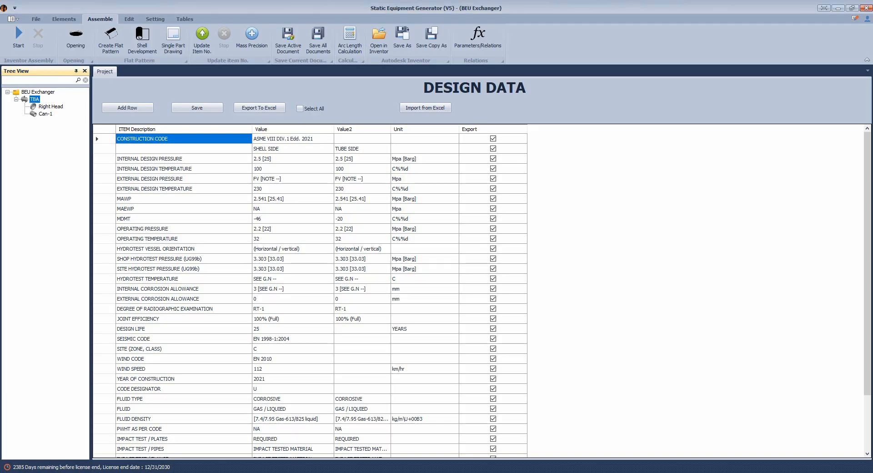
{"action": "left_click", "coordinate": [64, 18]}
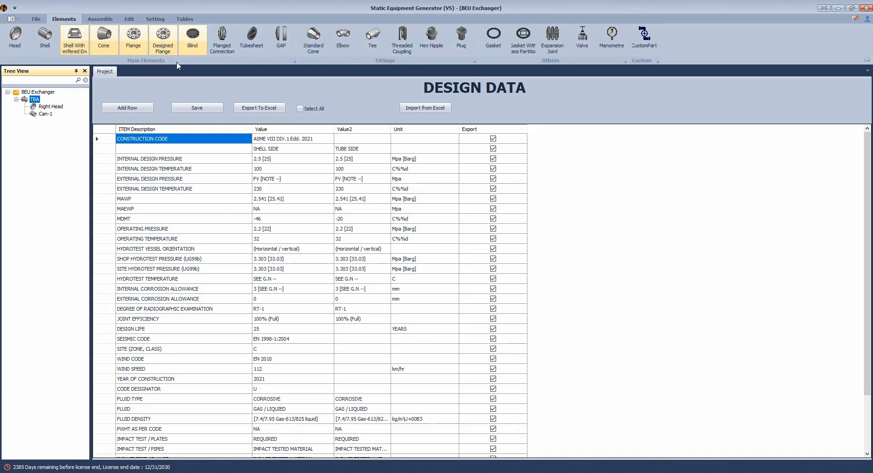
{"action": "left_click", "coordinate": [164, 52]}
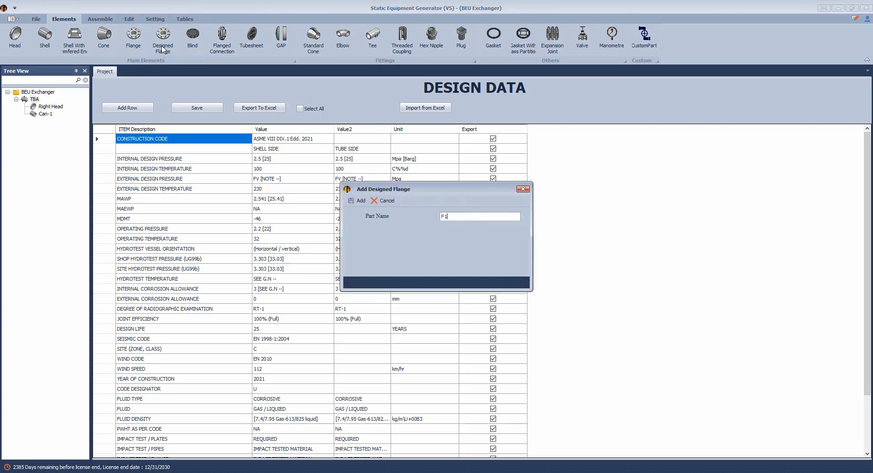
{"action": "key", "text": "Return"}
Open F1's parameters and choose the Integral Weld Neck-Grooved Face flange type
{"action": "left_click", "coordinate": [35, 122]}
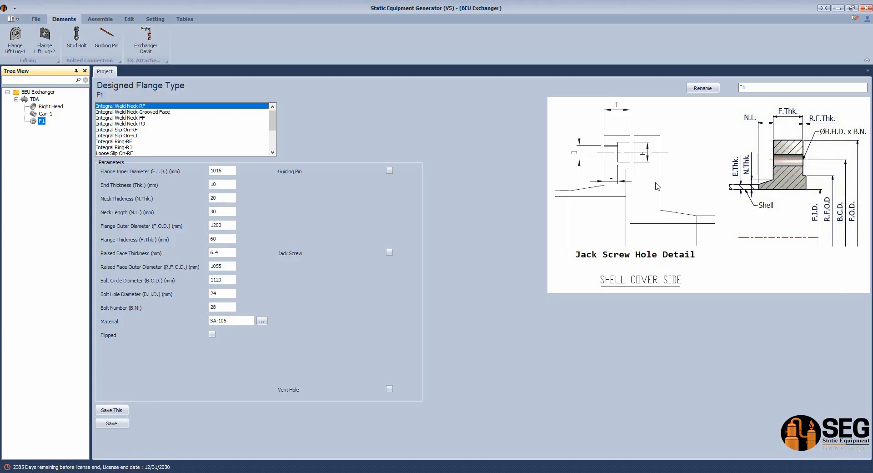
{"action": "left_click", "coordinate": [155, 112]}
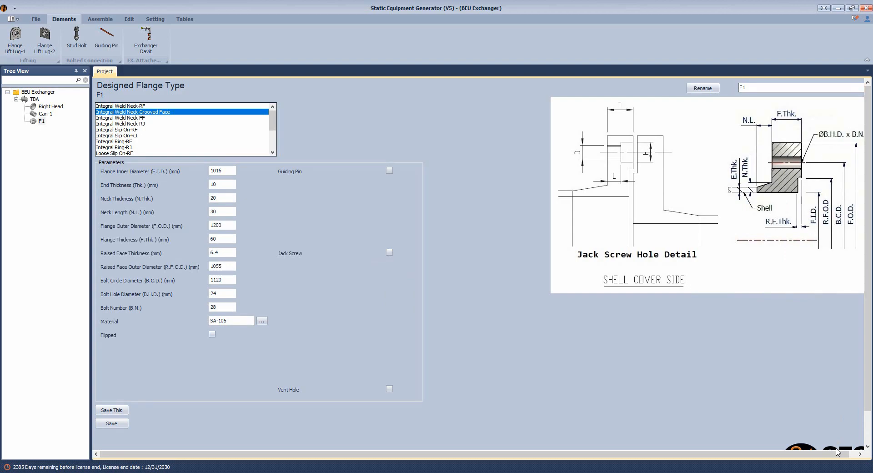
{"action": "left_click_drag", "start_coordinate": [838, 453], "coordinate": [847, 453]}
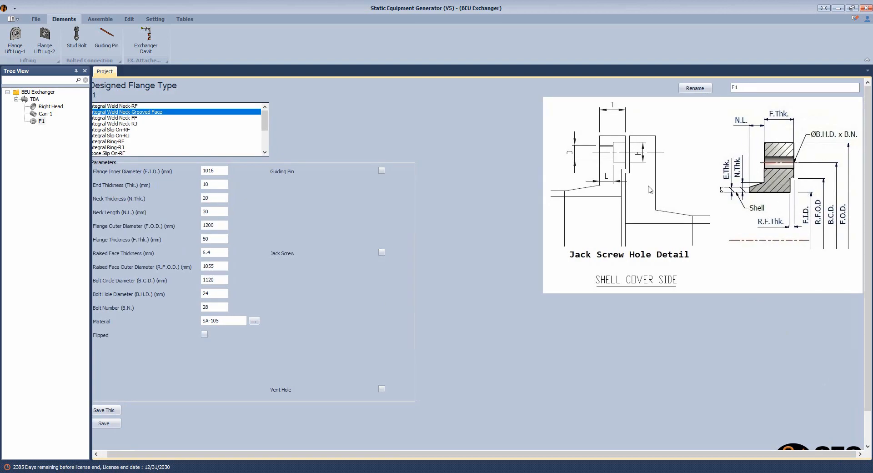
{"action": "left_click_drag", "start_coordinate": [390, 453], "coordinate": [382, 453]}
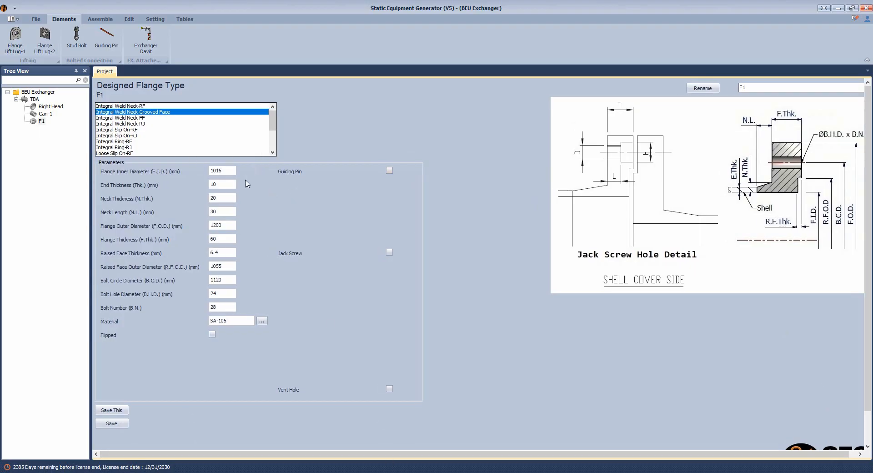
Set flange F1's inner diameter to 740 mm and its end thickness to 18 mm
{"action": "left_click", "coordinate": [230, 171]}
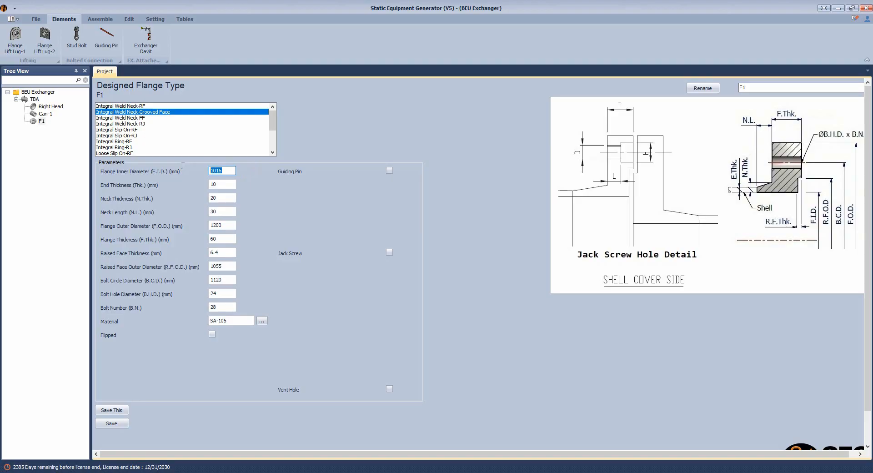
{"action": "type", "text": "740"}
{"action": "left_click_drag", "start_coordinate": [228, 184], "coordinate": [175, 191]}
{"action": "left_click_drag", "start_coordinate": [232, 198], "coordinate": [183, 197]}
{"action": "mouse_move", "coordinate": [655, 471]}
{"action": "left_click", "coordinate": [584, 443]}
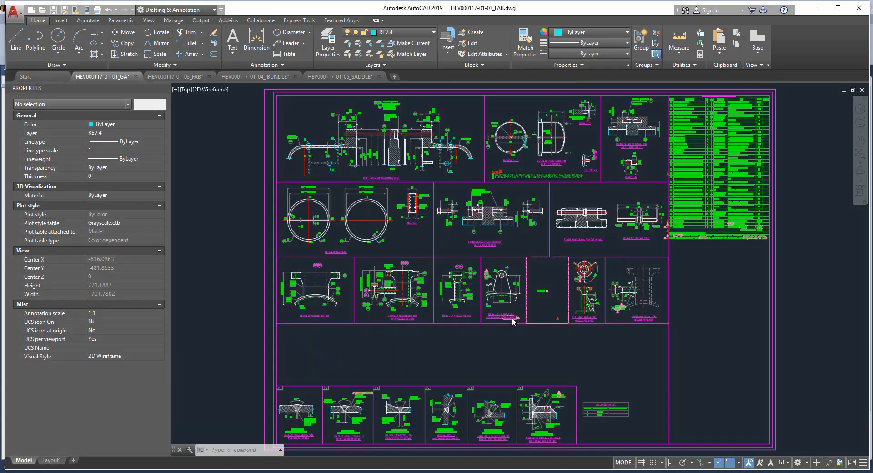
{"action": "mouse_move", "coordinate": [443, 193]}
{"action": "middle_mouse_down"}
{"action": "mouse_move", "coordinate": [433, 318]}
{"action": "mouse_move", "coordinate": [436, 298]}
{"action": "middle_mouse_up"}
{"action": "scroll", "coordinate": [454, 197], "scroll_direction": "up", "scroll_amount": 8}
{"action": "scroll", "coordinate": [499, 332], "scroll_direction": "up", "scroll_amount": 5}
{"action": "scroll", "coordinate": [403, 347], "scroll_direction": "down", "scroll_amount": 3}
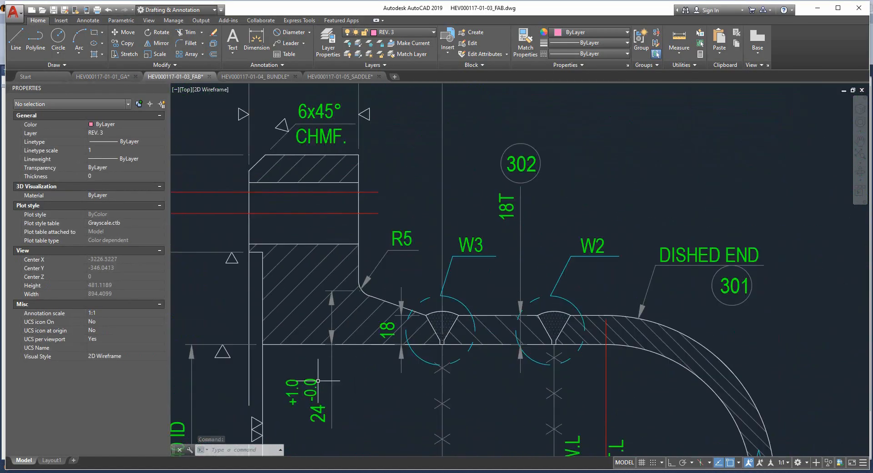
{"action": "middle_click_drag", "start_coordinate": [404, 347], "coordinate": [426, 314]}
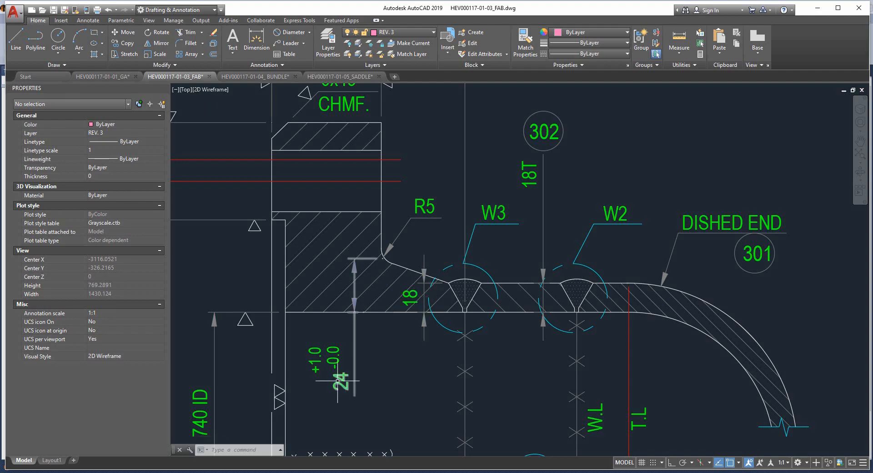
{"action": "mouse_move", "coordinate": [334, 267]}
{"action": "middle_mouse_down"}
{"action": "mouse_move", "coordinate": [379, 354]}
{"action": "mouse_move", "coordinate": [385, 338]}
{"action": "middle_mouse_up"}
{"action": "scroll", "coordinate": [378, 354], "scroll_direction": "down", "scroll_amount": 2}
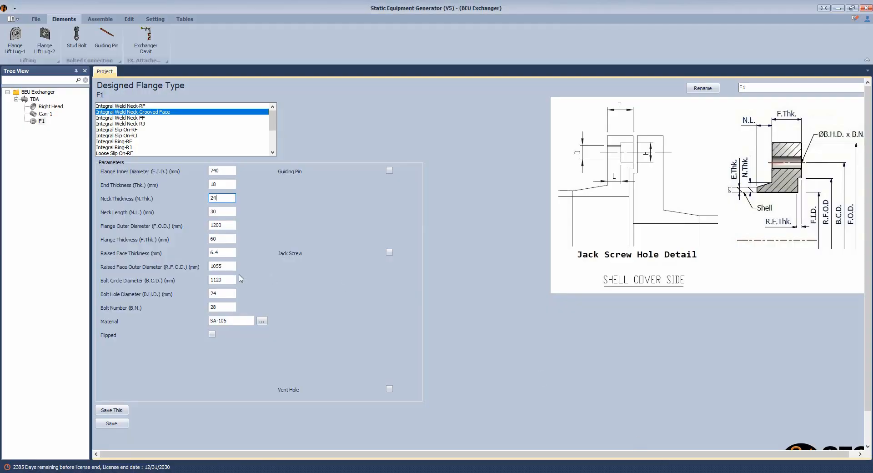
Check the flange's axial dimensions in the AutoCAD FAB drawing, then set F1's neck length to 28 mm in Static Equipment Generator
{"action": "left_click", "coordinate": [225, 213]}
{"action": "left_click_drag", "start_coordinate": [218, 216], "coordinate": [203, 218]}
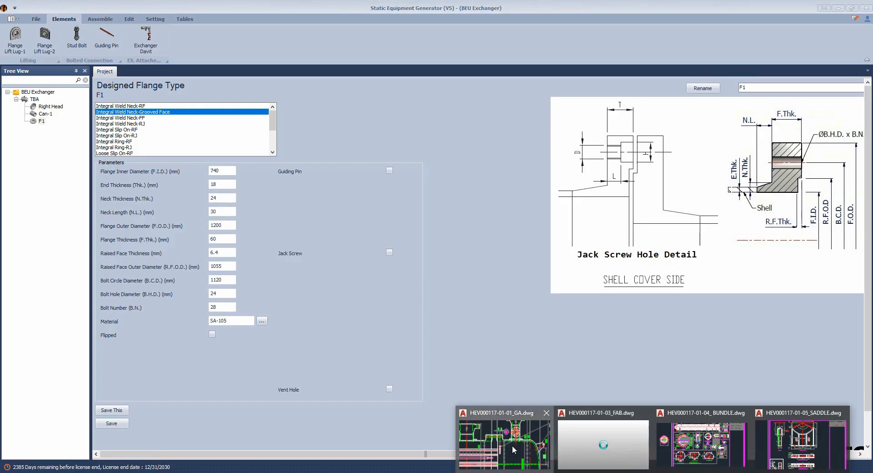
{"action": "left_click", "coordinate": [604, 445]}
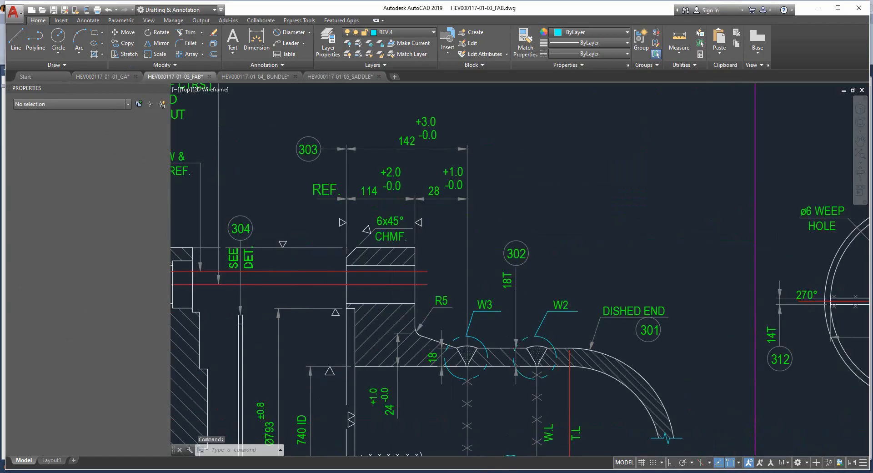
{"action": "left_click", "coordinate": [658, 472]}
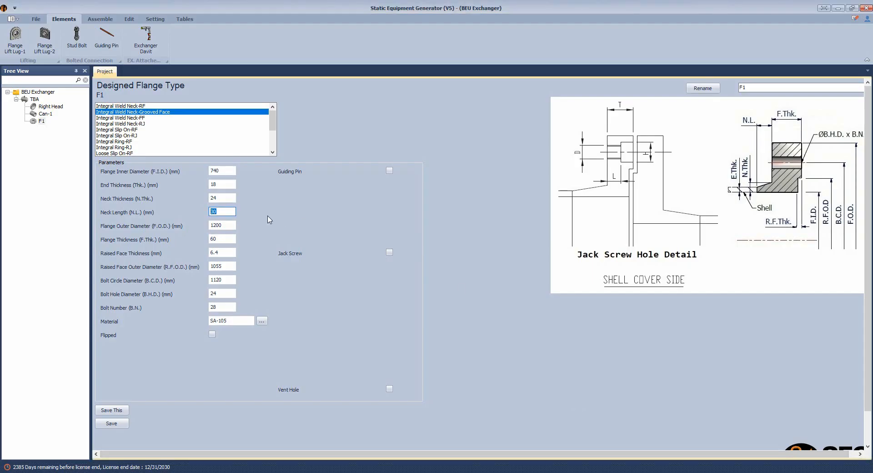
{"action": "key", "text": "Tab"}
Set F1's outer diameter to 950 mm, flange thickness to 114 mm and raised face thickness to 7 mm
{"action": "type", "text": "950"}
{"action": "key", "text": "Tab"}
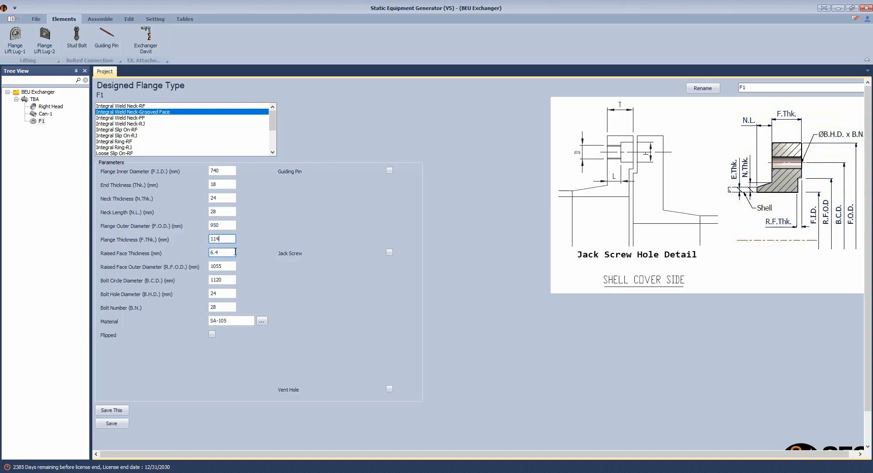
{"action": "key", "text": "Tab"}
{"action": "key", "text": "Tab"}
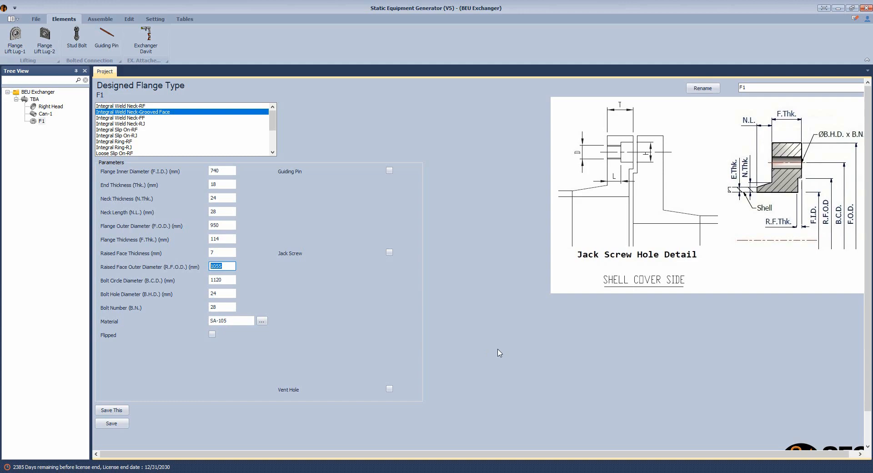
Set F1's raised face outer diameter to 793 mm and its bolting to 36 holes of 33 mm on an 880 mm circle, and save
{"action": "type", "text": "793"}
{"action": "key", "text": "Tab"}
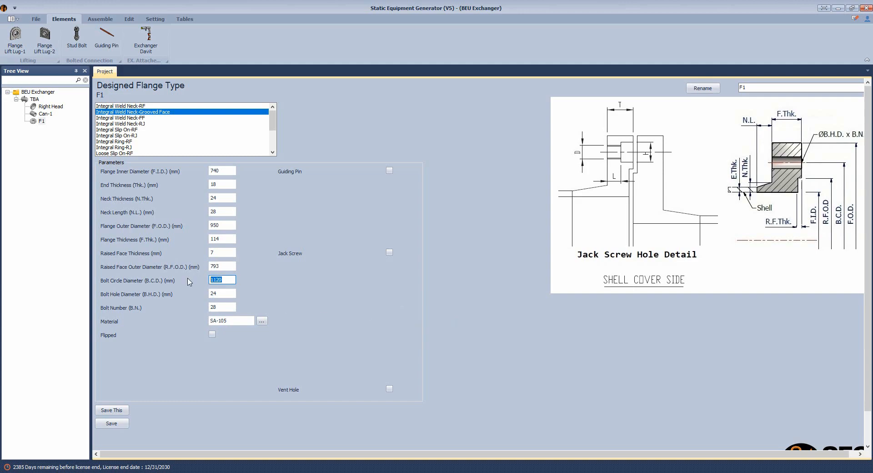
{"action": "type", "text": "880"}
{"action": "key", "text": "Tab"}
{"action": "key", "text": "Tab"}
{"action": "left_click", "coordinate": [121, 424]}
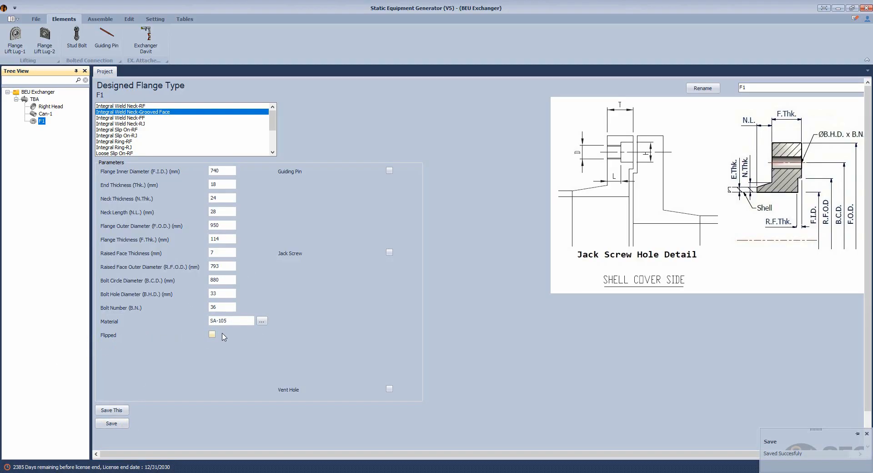
Start the Inventor assembly to generate flange F1, and orbit the model slightly to inspect its bolt holes
{"action": "left_click", "coordinate": [100, 19]}
{"action": "left_click", "coordinate": [19, 38]}
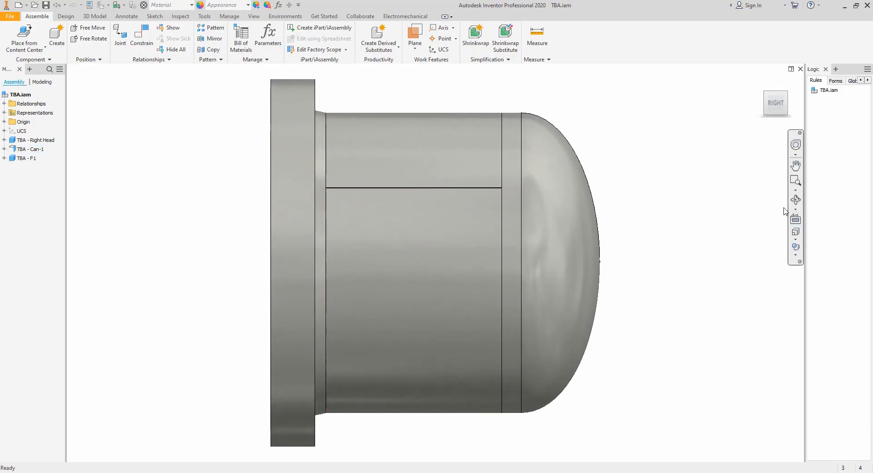
{"action": "left_click_drag", "start_coordinate": [766, 203], "coordinate": [499, 255]}
{"action": "right_click", "coordinate": [499, 255]}
{"action": "left_click", "coordinate": [556, 263]}
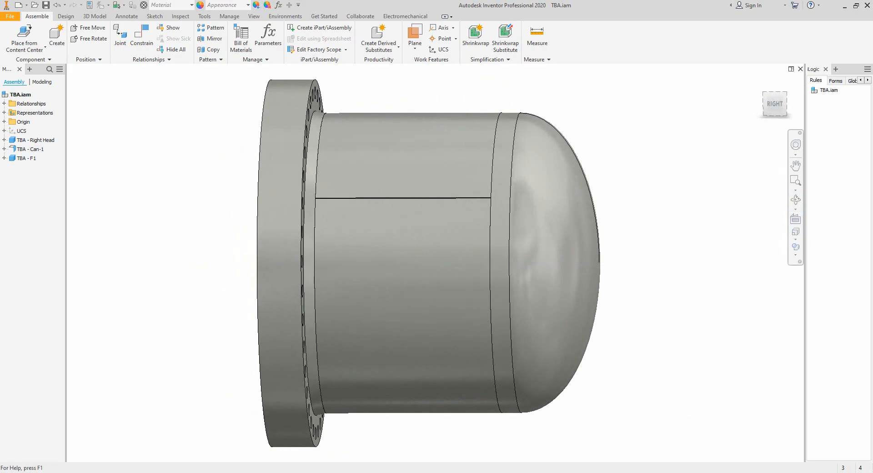
Return to Static Equipment Generator and add a gasket with pass partition named G1 to TBA
{"action": "left_click", "coordinate": [591, 472]}
{"action": "left_click", "coordinate": [34, 100]}
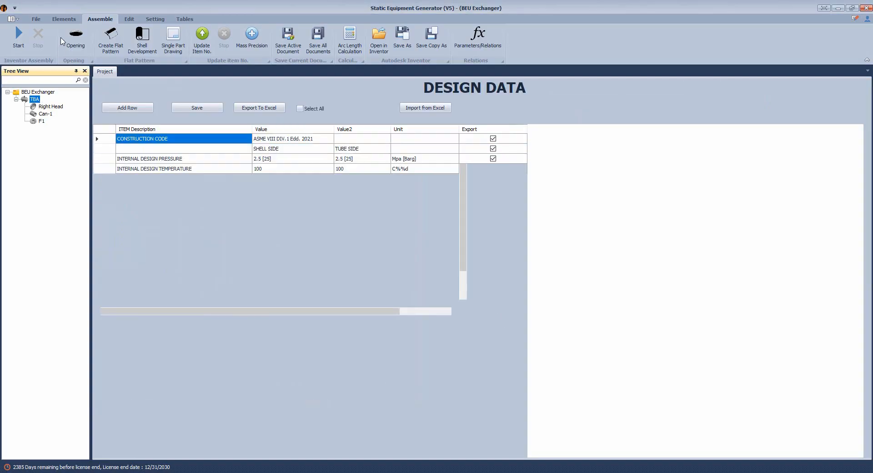
{"action": "left_click", "coordinate": [68, 19]}
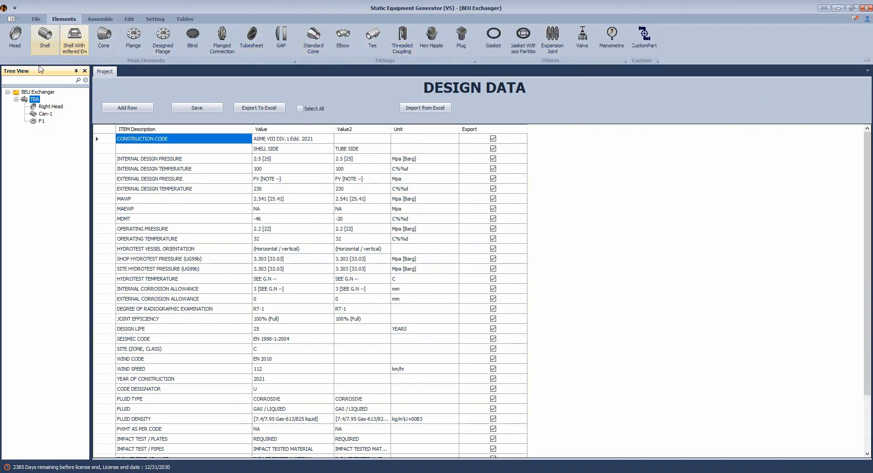
{"action": "left_click", "coordinate": [529, 44]}
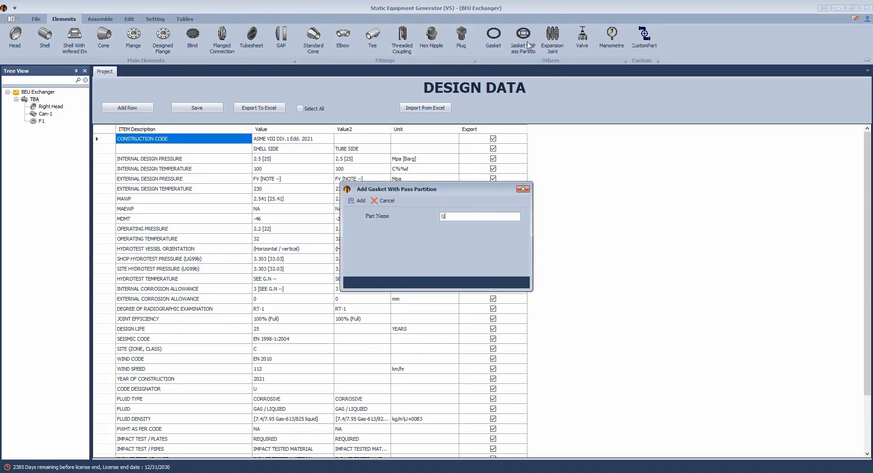
{"action": "key", "text": "Return"}
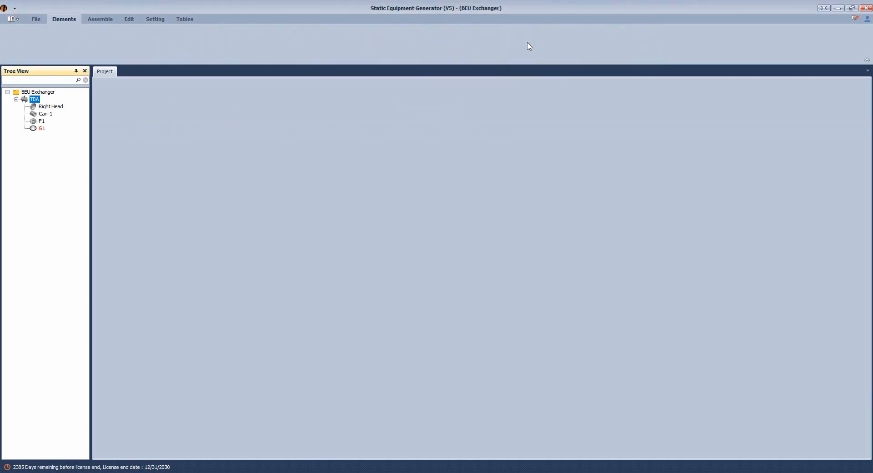
Open G1's parameters, choose the Gasket (2 Passes) type and set its inner diameter to 750 mm
{"action": "left_click", "coordinate": [35, 130]}
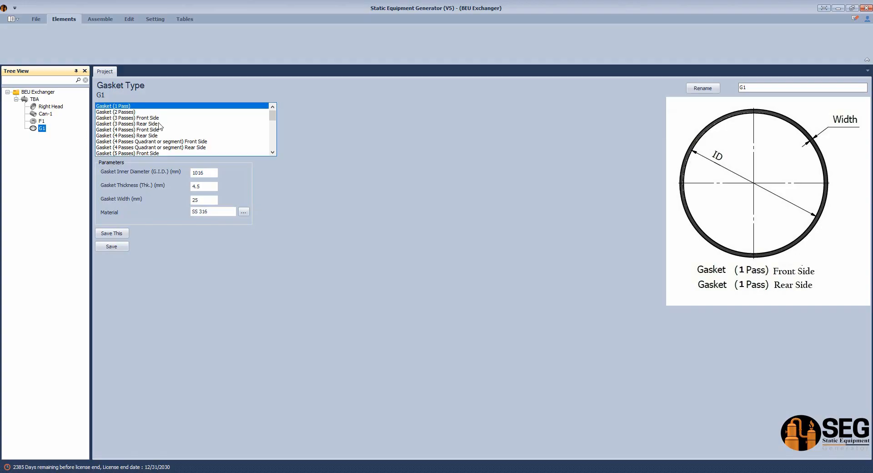
{"action": "left_click", "coordinate": [119, 112]}
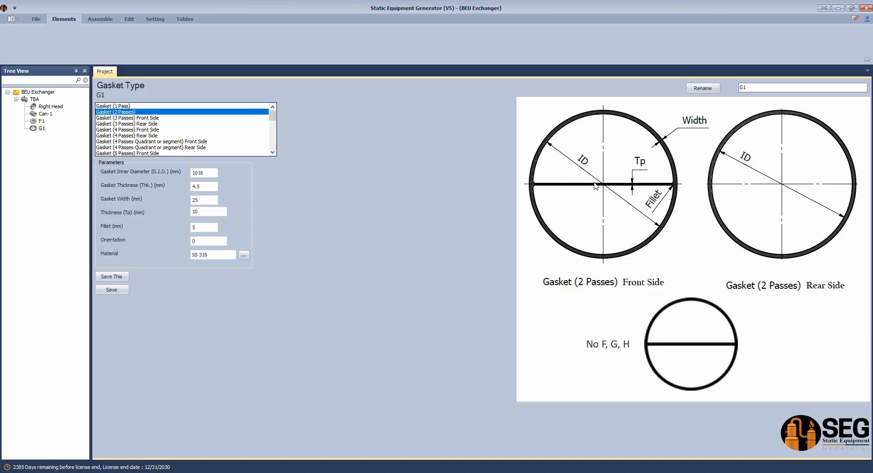
{"action": "double_click", "coordinate": [210, 172]}
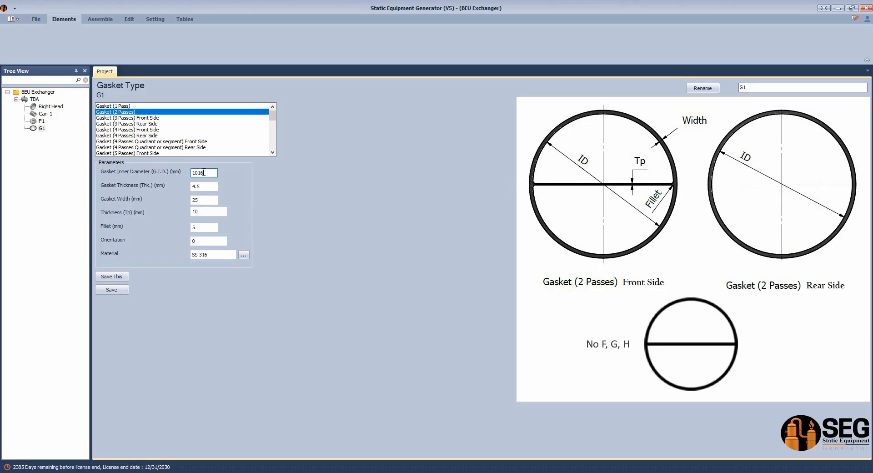
{"action": "type", "text": "750"}
{"action": "left_click", "coordinate": [654, 472]}
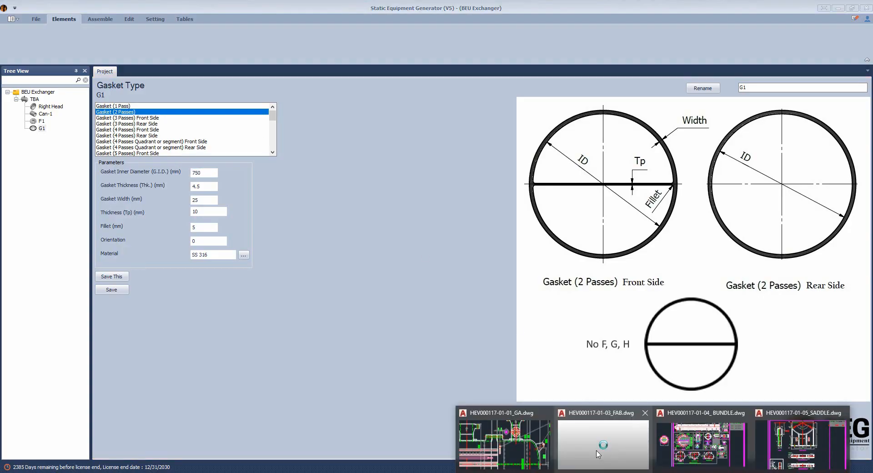
{"action": "left_click", "coordinate": [602, 447]}
{"action": "scroll", "coordinate": [501, 337], "scroll_direction": "down", "scroll_amount": 4}
{"action": "mouse_move", "coordinate": [401, 350]}
{"action": "middle_mouse_down"}
{"action": "mouse_move", "coordinate": [441, 227]}
{"action": "mouse_move", "coordinate": [309, 166]}
{"action": "middle_mouse_up"}
{"action": "scroll", "coordinate": [310, 166], "scroll_direction": "up", "scroll_amount": 6}
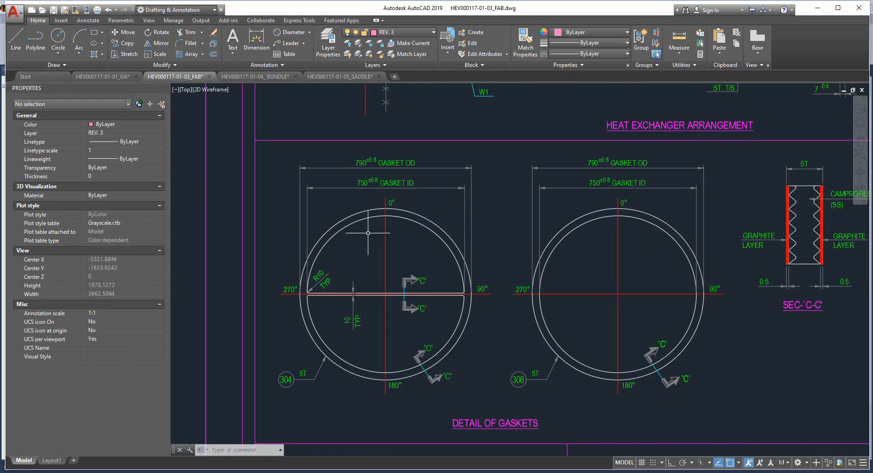
{"action": "scroll", "coordinate": [309, 165], "scroll_direction": "down", "scroll_amount": 6}
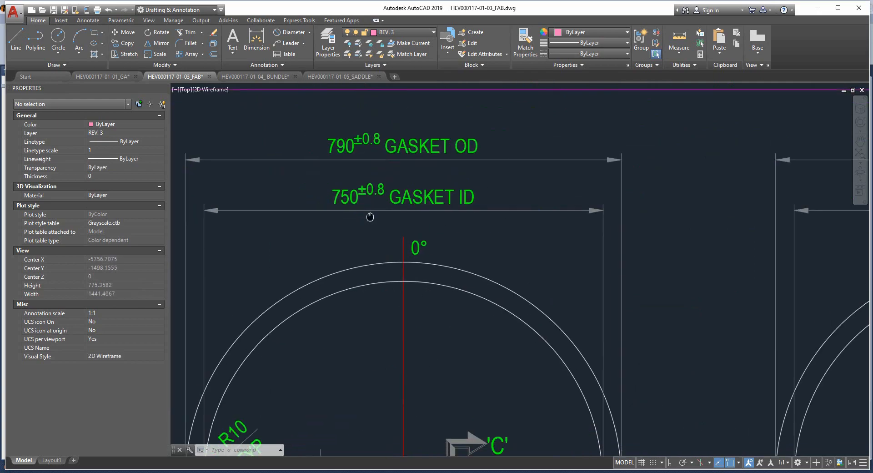
{"action": "left_click", "coordinate": [675, 472]}
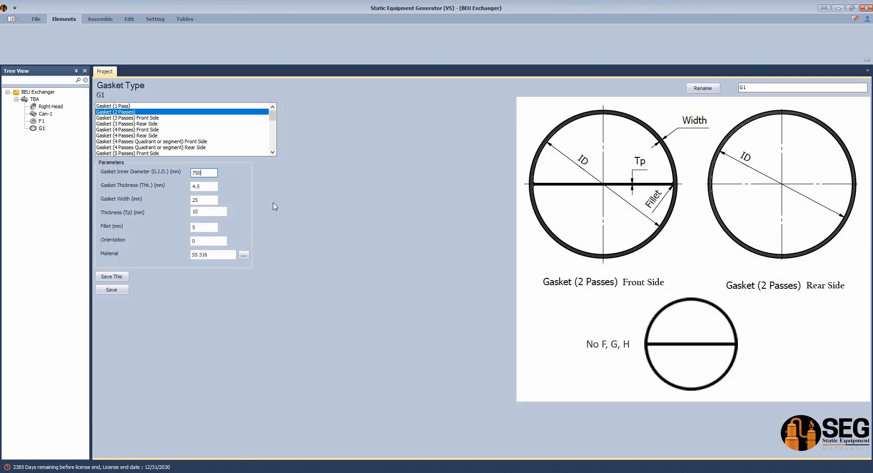
Look up the gasket's thickness in the AutoCAD FAB drawing, then set G1's gasket thickness to 5 mm in Static Equipment Generator
{"action": "left_click_drag", "start_coordinate": [209, 186], "coordinate": [160, 189]}
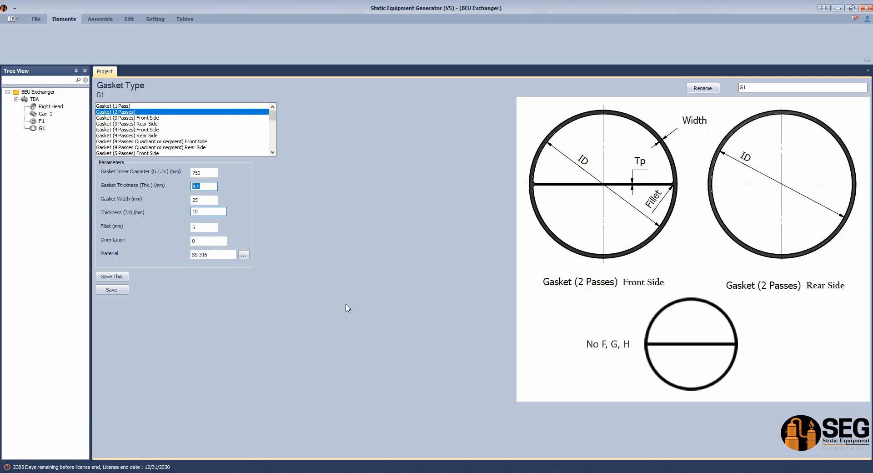
{"action": "left_click", "coordinate": [653, 472]}
{"action": "left_click", "coordinate": [604, 439]}
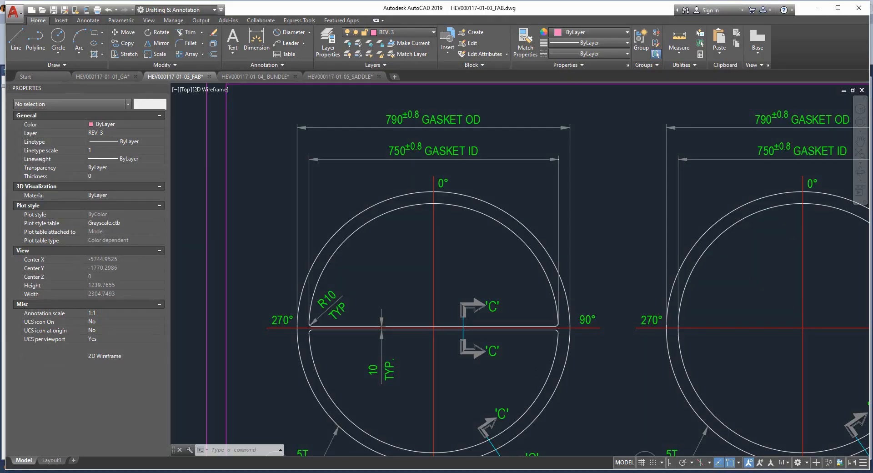
{"action": "scroll", "coordinate": [658, 156], "scroll_direction": "up", "scroll_amount": 5}
{"action": "scroll", "coordinate": [628, 244], "scroll_direction": "down", "scroll_amount": 5}
{"action": "middle_click_drag", "start_coordinate": [521, 256], "coordinate": [702, 195]}
{"action": "left_click", "coordinate": [675, 472]}
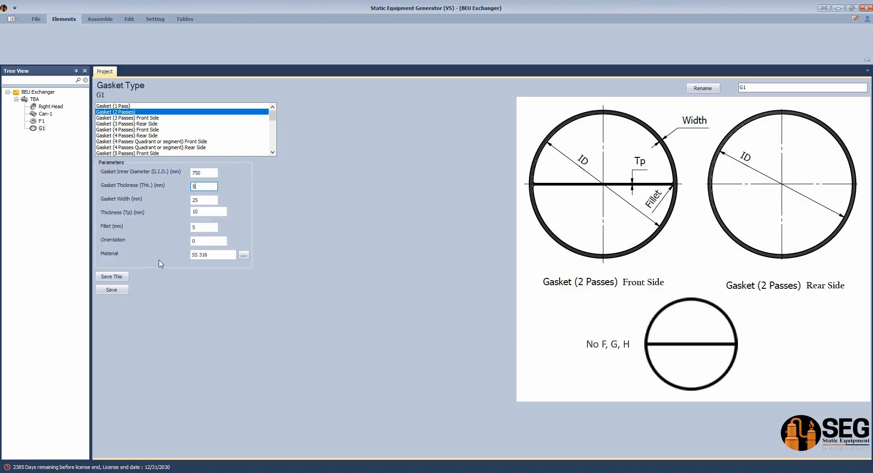
{"action": "left_click", "coordinate": [199, 201]}
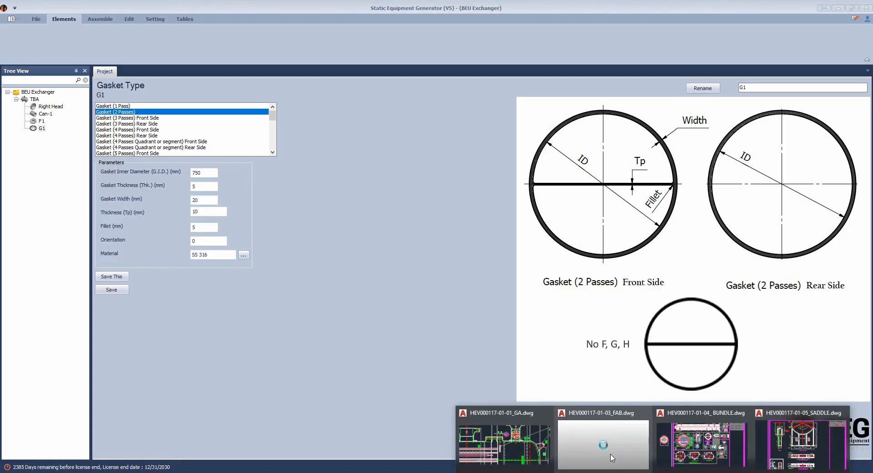
{"action": "left_click", "coordinate": [596, 452]}
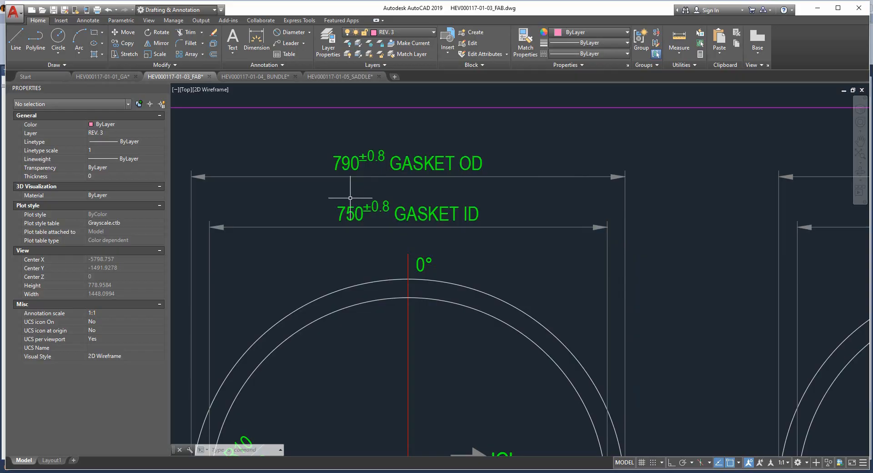
{"action": "middle_click_drag", "start_coordinate": [559, 347], "coordinate": [559, 285]}
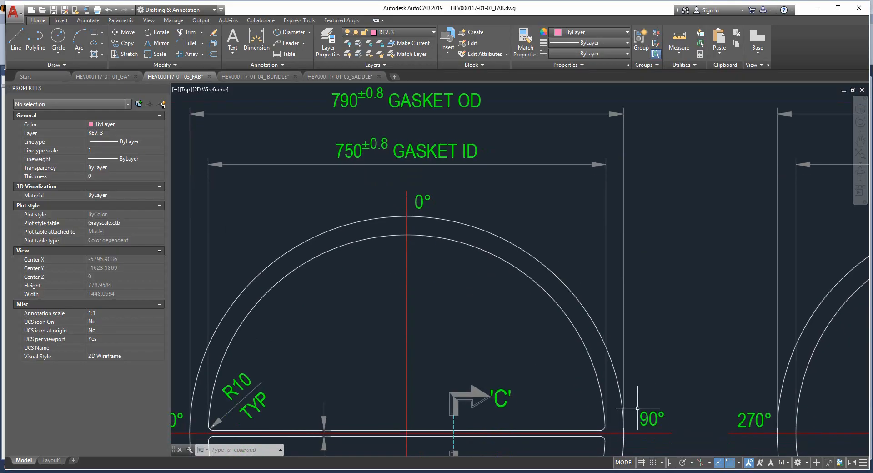
{"action": "key", "text": "alt+Tab"}
Check G1's pass partition thickness (Tp) against the gasket detail in AutoCAD's FAB drawing, then return to Static Equipment Generator
{"action": "left_click", "coordinate": [208, 211]}
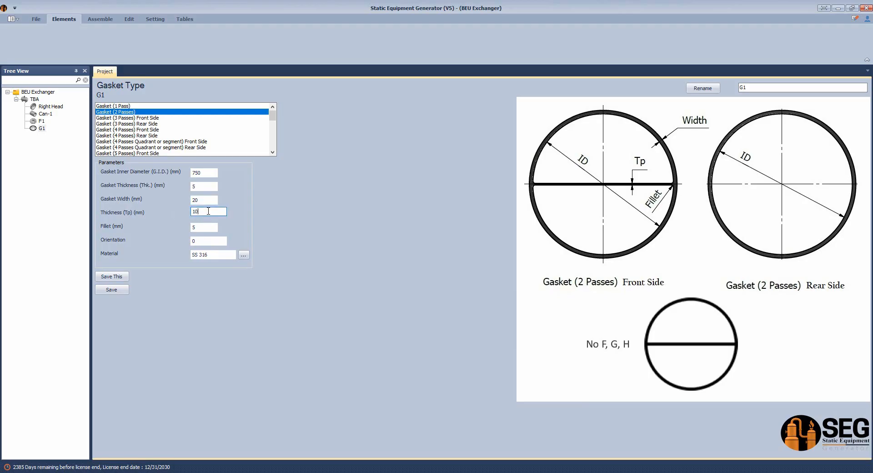
{"action": "left_click_drag", "start_coordinate": [208, 211], "coordinate": [178, 215]}
{"action": "mouse_move", "coordinate": [654, 472]}
{"action": "left_click", "coordinate": [604, 445]}
{"action": "scroll", "coordinate": [411, 347], "scroll_direction": "up", "scroll_amount": 3}
{"action": "middle_click_drag", "start_coordinate": [411, 347], "coordinate": [411, 241]}
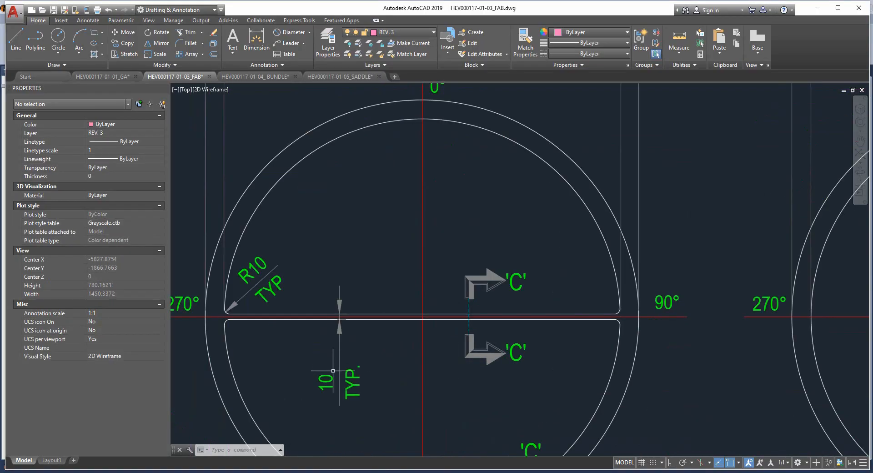
{"action": "scroll", "coordinate": [333, 371], "scroll_direction": "up", "scroll_amount": 2}
{"action": "left_click", "coordinate": [630, 472]}
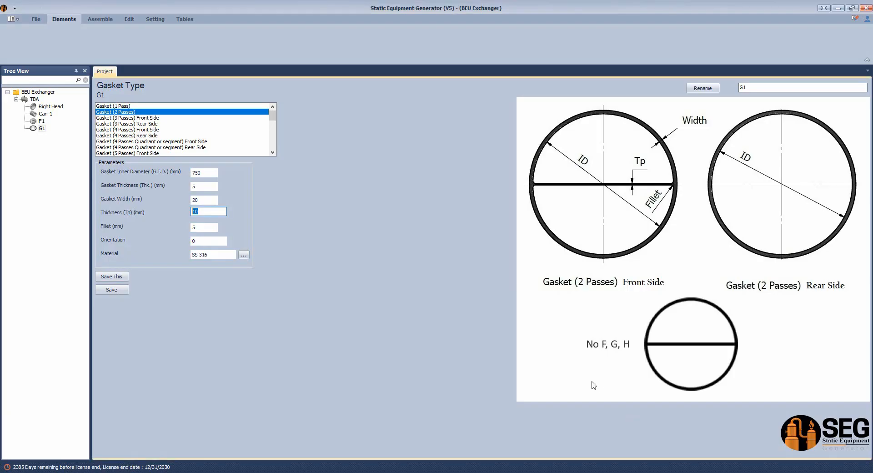
Look up the gasket's corner radius in the AutoCAD FAB drawing, set G1's fillet to 10 mm and save the gasket
{"action": "left_click", "coordinate": [204, 228]}
{"action": "left_click", "coordinate": [654, 472]}
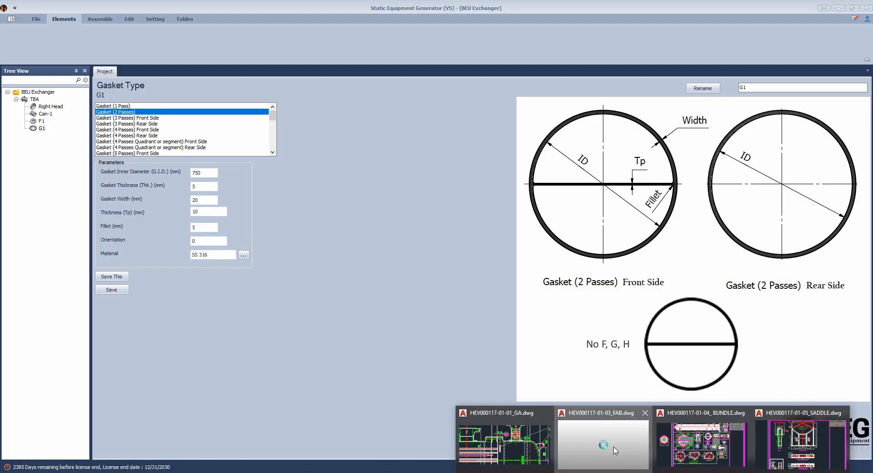
{"action": "left_click", "coordinate": [611, 450]}
{"action": "middle_click_drag", "start_coordinate": [396, 355], "coordinate": [489, 355]}
{"action": "left_click", "coordinate": [630, 472]}
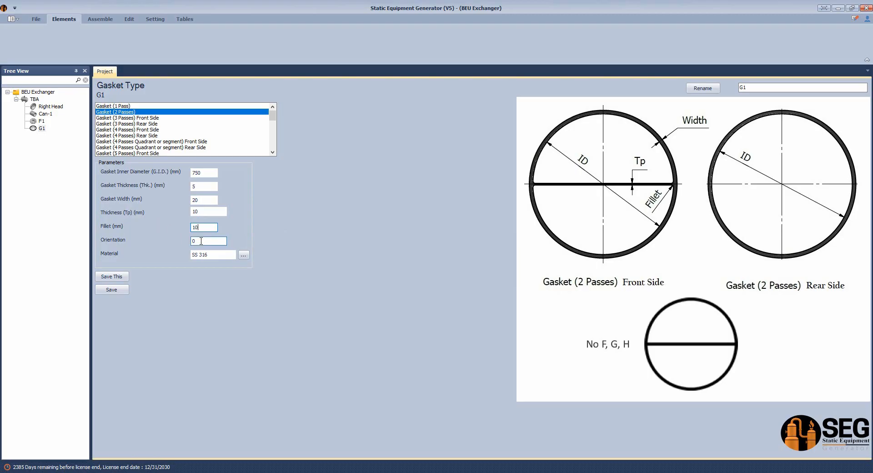
{"action": "left_click", "coordinate": [108, 290]}
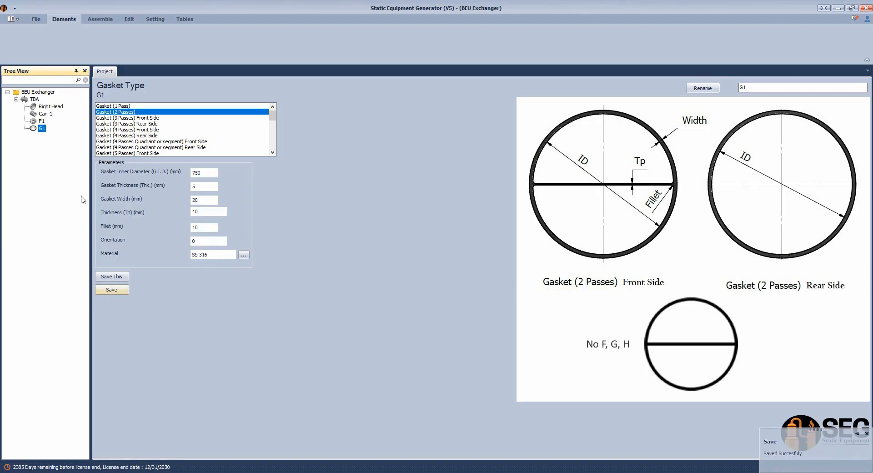
Add a tubesheet named TSH to TBA and open its parameters
{"action": "left_click", "coordinate": [34, 99]}
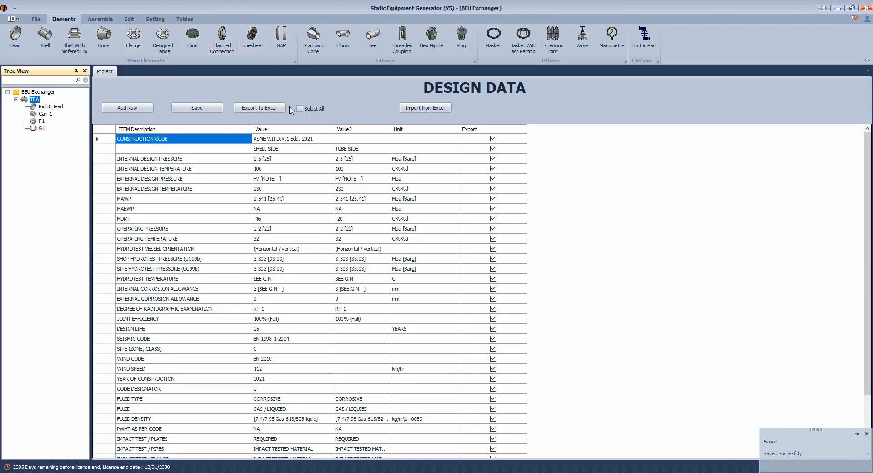
{"action": "left_click", "coordinate": [253, 42]}
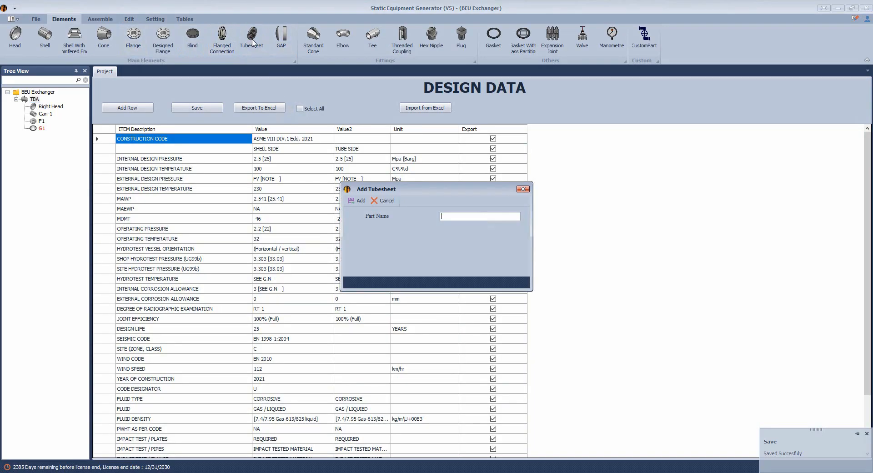
{"action": "type", "text": "TSH"}
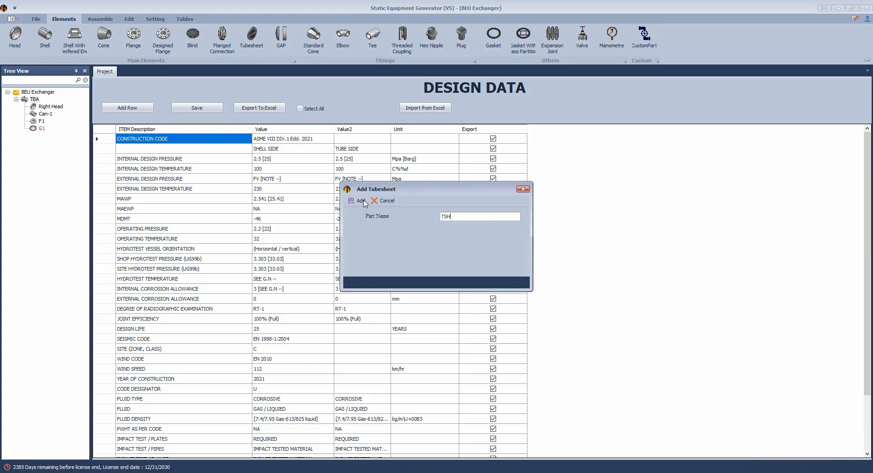
{"action": "left_click", "coordinate": [360, 200]}
{"action": "left_click", "coordinate": [43, 136]}
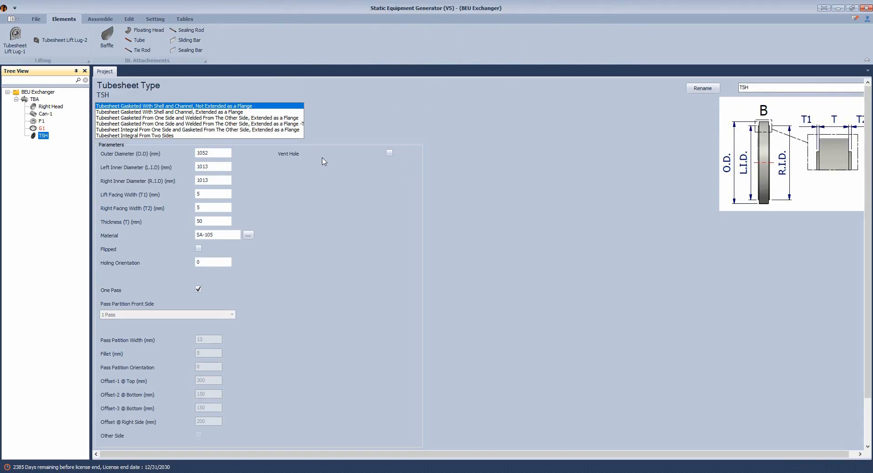
Choose the Tubesheet Gasketed With Shell and Channel, Extended as a Flange type and set its outer diameter to 950 mm
{"action": "left_click", "coordinate": [260, 120]}
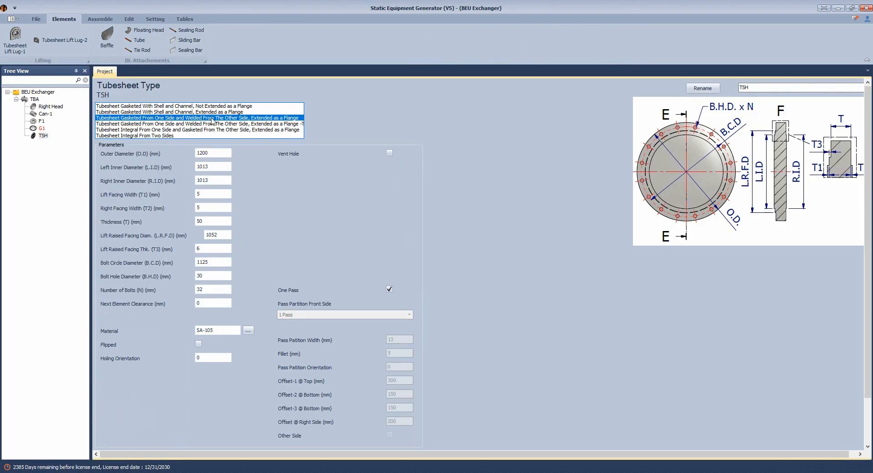
{"action": "left_click", "coordinate": [217, 113]}
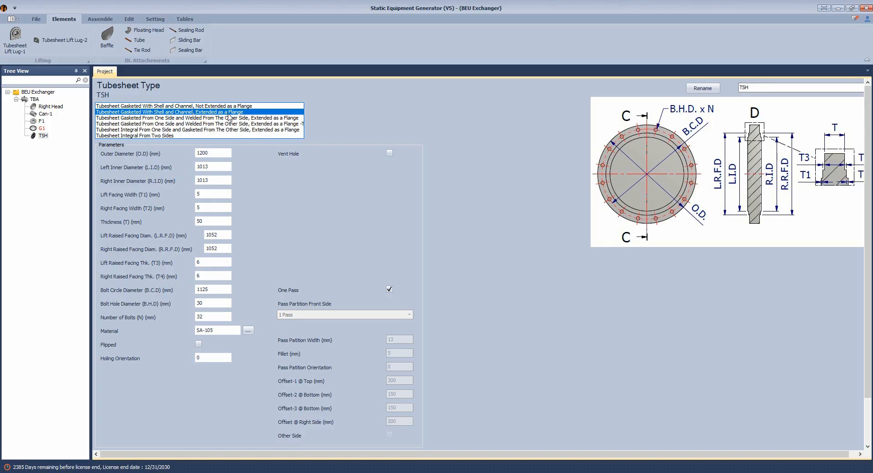
{"action": "left_click", "coordinate": [217, 153]}
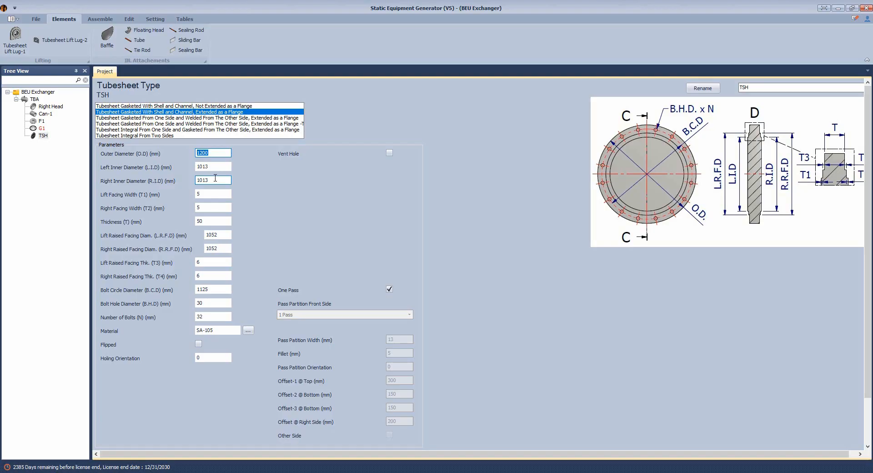
{"action": "type", "text": "950"}
{"action": "left_click", "coordinate": [653, 472]}
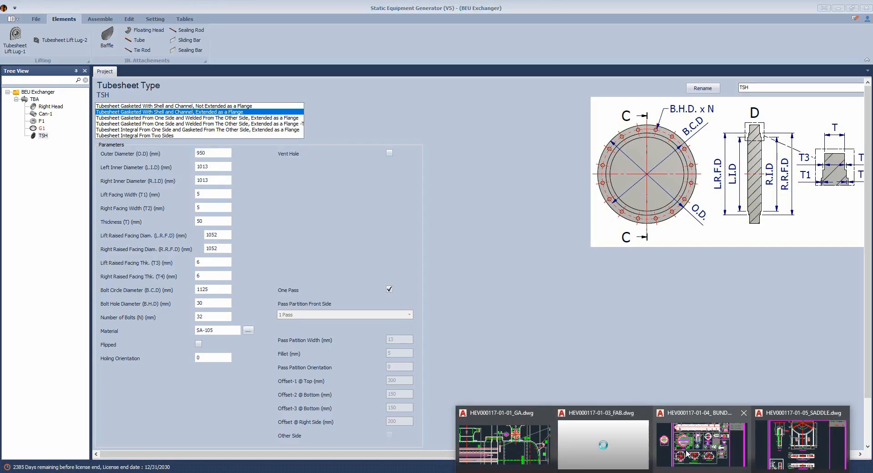
{"action": "left_click", "coordinate": [688, 454]}
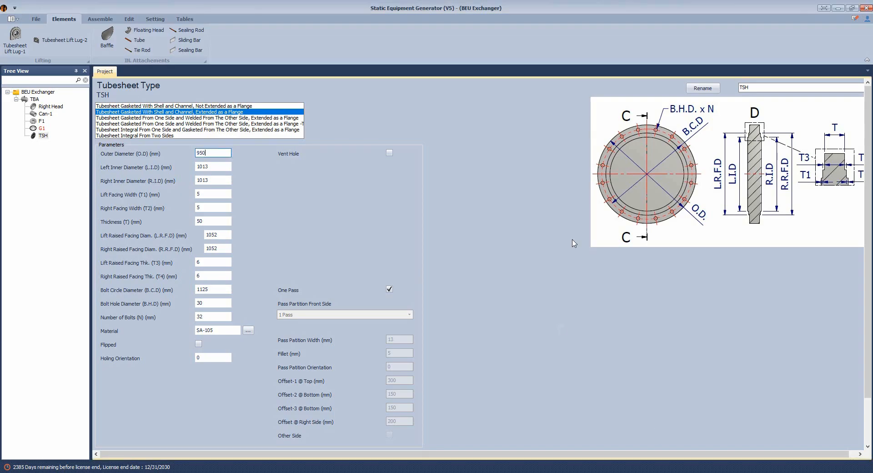
{"action": "left_click", "coordinate": [653, 472]}
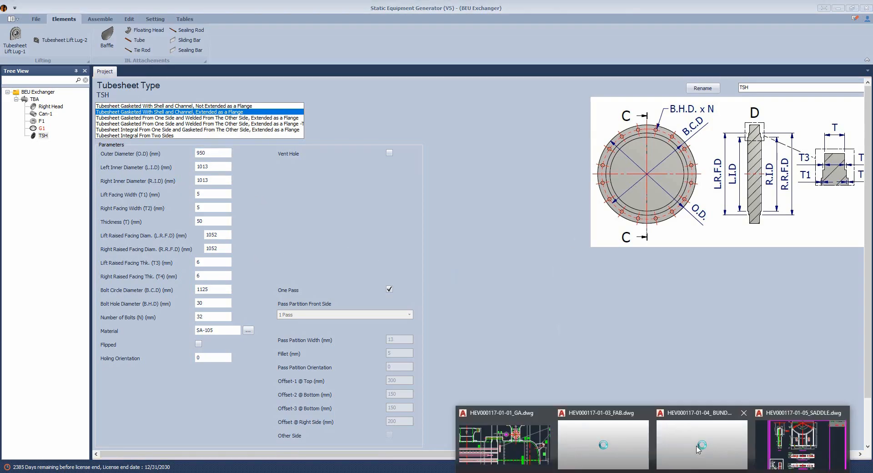
{"action": "left_click", "coordinate": [699, 448]}
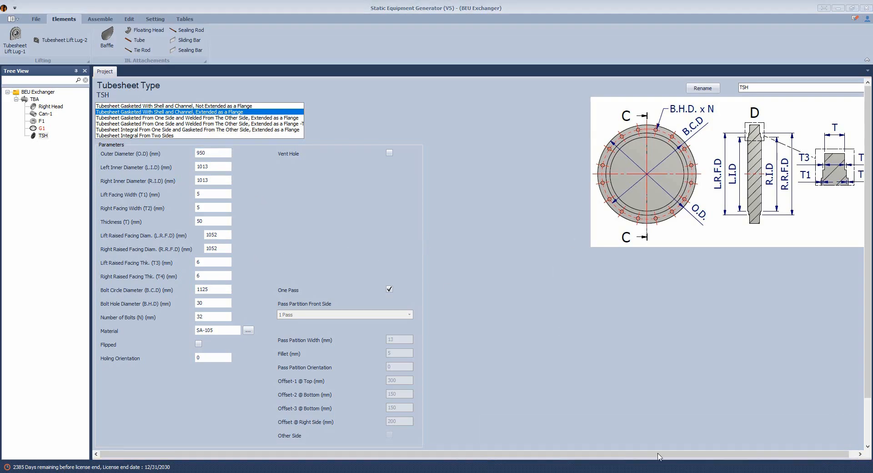
{"action": "left_click", "coordinate": [224, 170]}
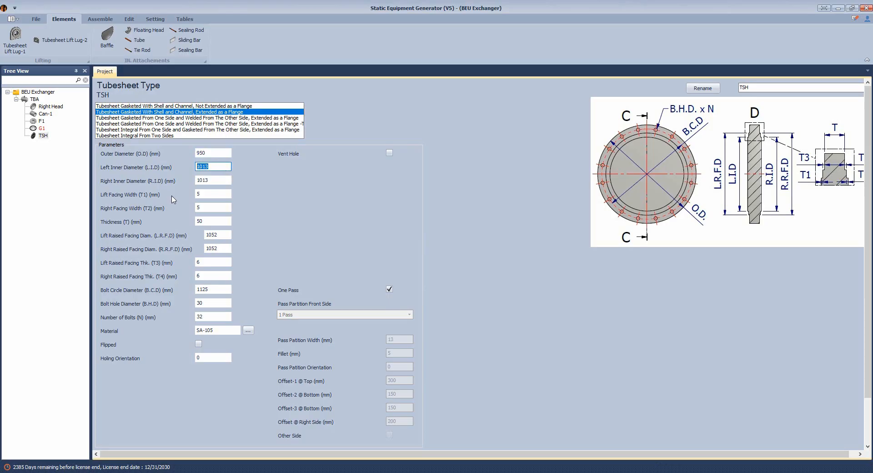
{"action": "type", "text": "737"}
{"action": "key", "text": "Tab"}
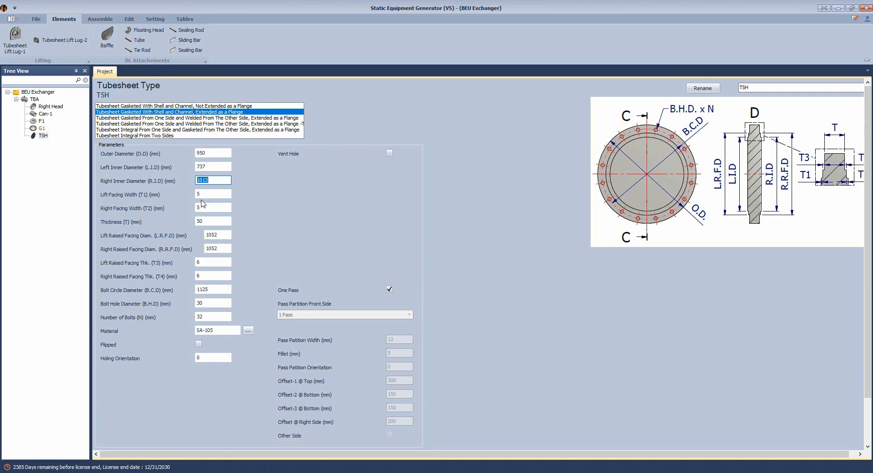
{"action": "type", "text": "737"}
{"action": "key", "text": "Tab"}
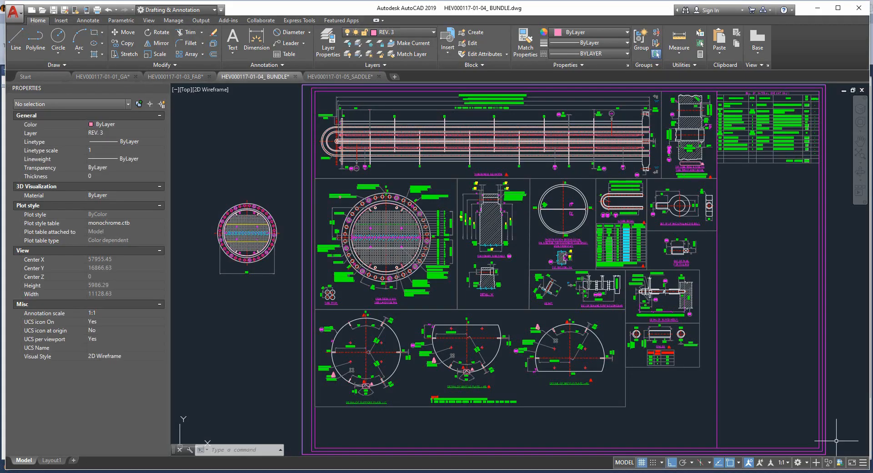
Look up the tube sheet's facing widths in the AutoCAD BUNDLE drawing, then set both TSH facing widths (T1, T2) to 7 mm
{"action": "scroll", "coordinate": [544, 196], "scroll_direction": "up", "scroll_amount": 8}
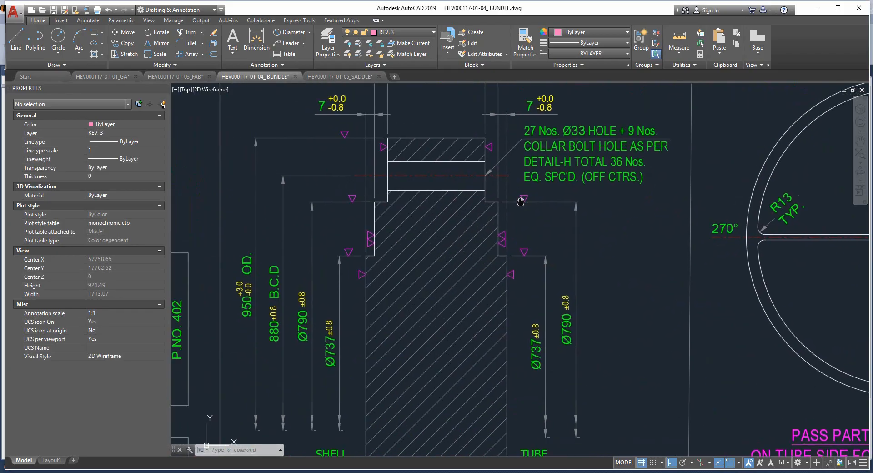
{"action": "scroll", "coordinate": [565, 316], "scroll_direction": "down", "scroll_amount": 3}
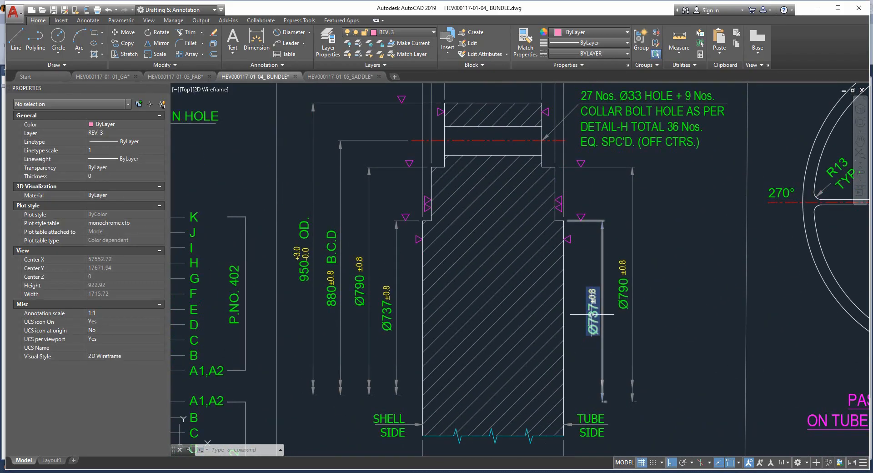
{"action": "middle_click_drag", "start_coordinate": [567, 190], "coordinate": [568, 260]}
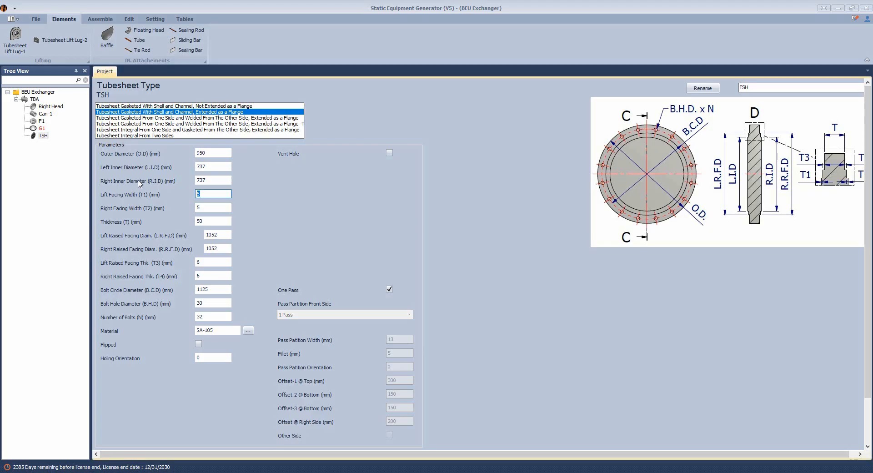
{"action": "type", "text": "7"}
{"action": "key", "text": "Tab"}
{"action": "type", "text": "7"}
{"action": "key", "text": "Tab"}
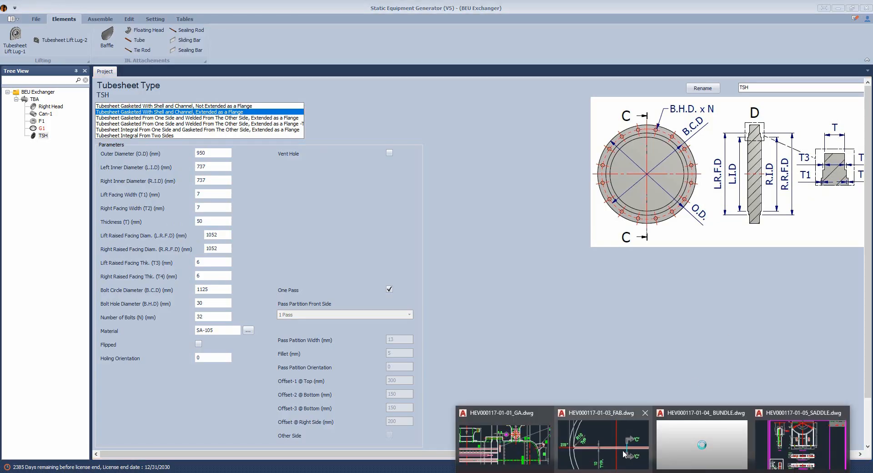
Examine the stationary tube sheet detail in AutoCAD's BUNDLE drawing for its overall thickness, raised facing steps and diameters
{"action": "left_click", "coordinate": [703, 439]}
{"action": "middle_click_drag", "start_coordinate": [477, 231], "coordinate": [466, 319]}
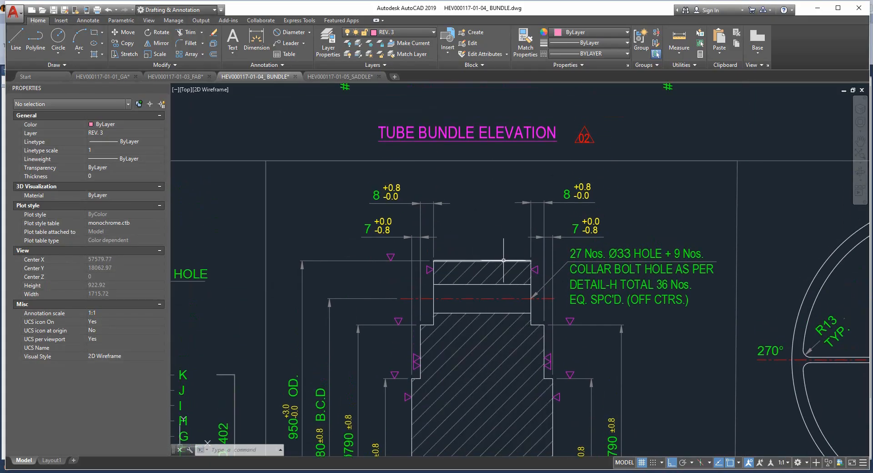
{"action": "scroll", "coordinate": [495, 255], "scroll_direction": "down", "scroll_amount": 1}
{"action": "scroll", "coordinate": [497, 250], "scroll_direction": "up", "scroll_amount": 1}
{"action": "middle_click_drag", "start_coordinate": [497, 250], "coordinate": [497, 97]}
{"action": "middle_click_drag", "start_coordinate": [505, 269], "coordinate": [469, 99]}
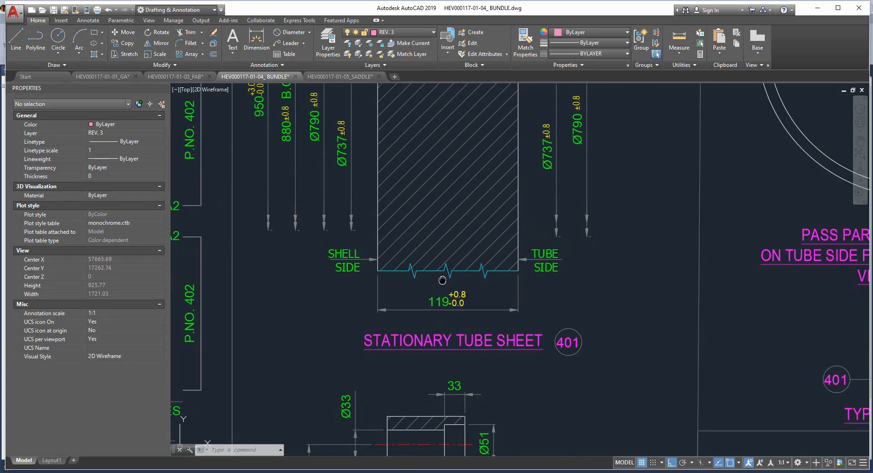
{"action": "middle_click_drag", "start_coordinate": [460, 131], "coordinate": [504, 367]}
{"action": "scroll", "coordinate": [511, 265], "scroll_direction": "up", "scroll_amount": 2}
{"action": "middle_click_drag", "start_coordinate": [569, 179], "coordinate": [573, 307]}
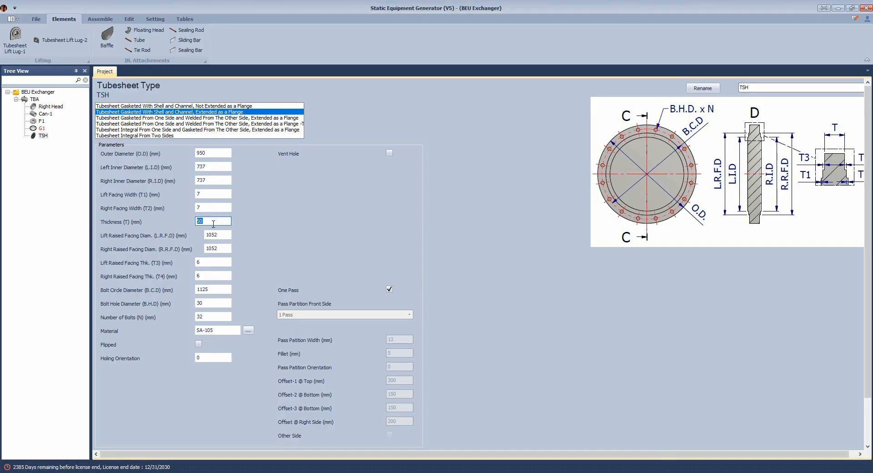
In Static Equipment Generator, set TSH's thickness to 89 mm and both raised facing diameters to 790 mm
{"action": "left_click", "coordinate": [214, 222]}
{"action": "type", "text": "89"}
{"action": "key", "text": "Tab"}
{"action": "type", "text": "790"}
{"action": "key", "text": "Tab"}
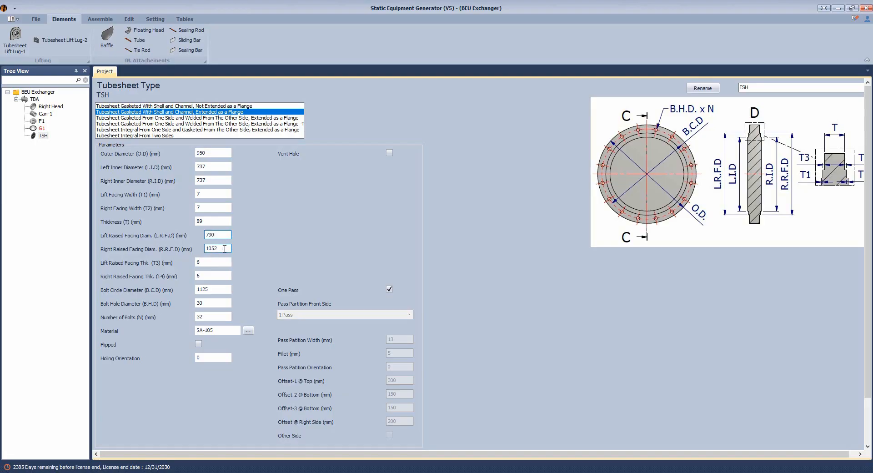
{"action": "type", "text": "790"}
Set TSH's left and right raised facing thicknesses (T3, T4) to 8 mm
{"action": "left_click", "coordinate": [208, 262]}
{"action": "left_click", "coordinate": [210, 262]}
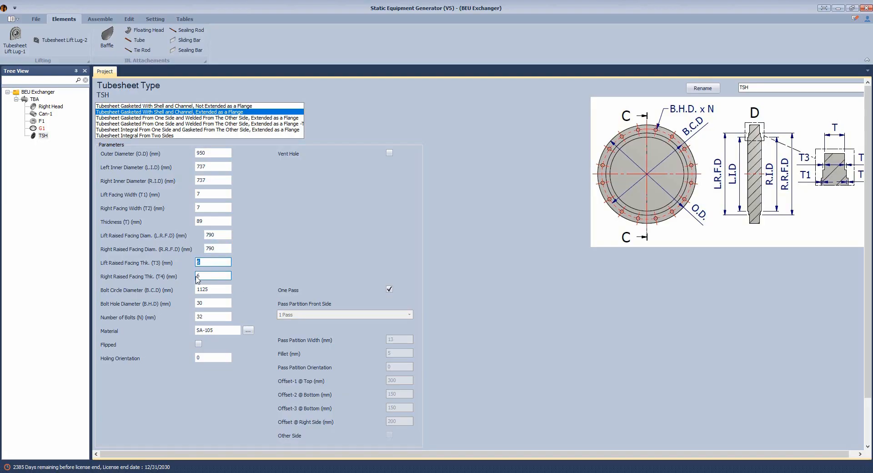
{"action": "type", "text": "8"}
{"action": "key", "text": "Tab"}
{"action": "type", "text": "8"}
{"action": "key", "text": "Tab"}
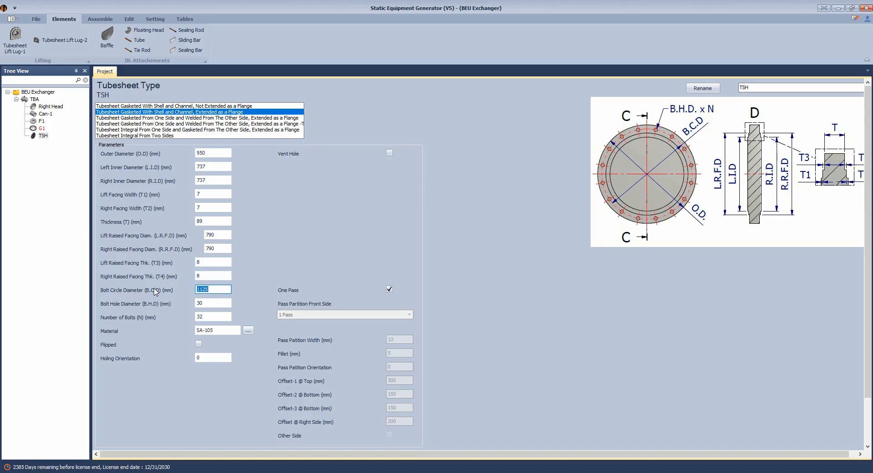
Set TSH's bolt circle diameter to 880 mm, bolt hole diameter to 33 mm and number of bolts to 36
{"action": "type", "text": "880"}
{"action": "key", "text": "Tab"}
{"action": "type", "text": "33"}
{"action": "key", "text": "Tab"}
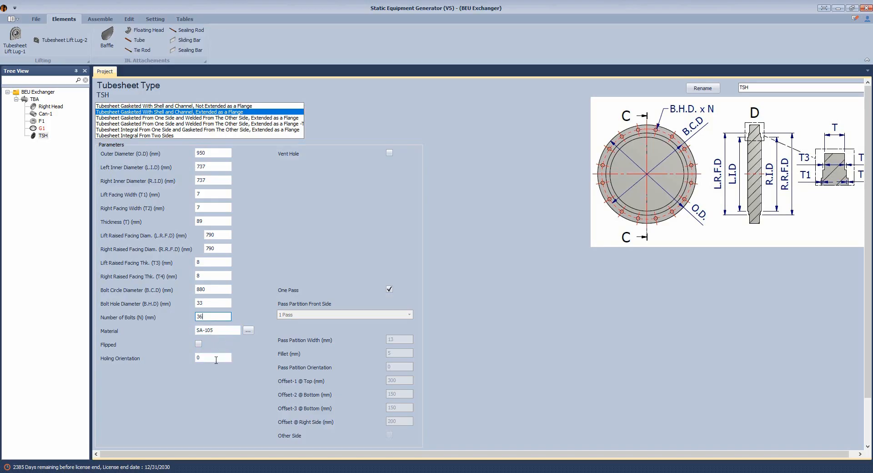
{"action": "scroll", "coordinate": [216, 360], "scroll_direction": "down", "scroll_amount": 2}
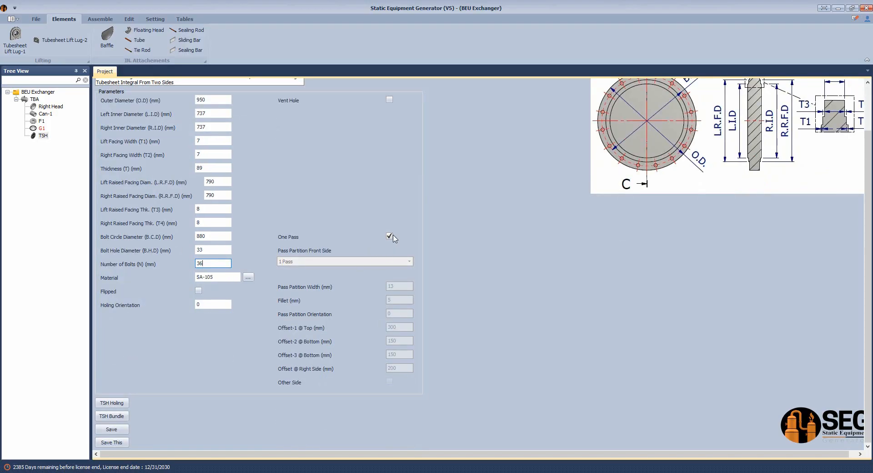
Turn off One Pass for TSH, set the front side pass partition to 2 Passes with a 15 mm fillet, and save
{"action": "left_click", "coordinate": [389, 237]}
{"action": "left_click", "coordinate": [410, 261]}
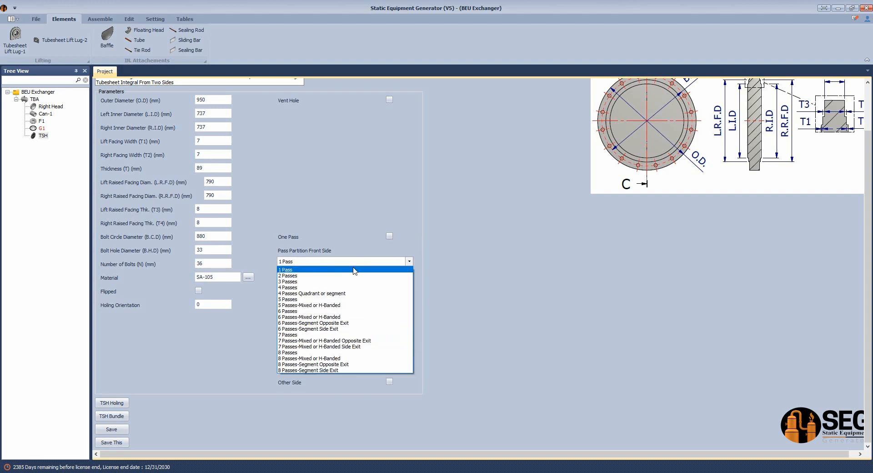
{"action": "left_click", "coordinate": [295, 277]}
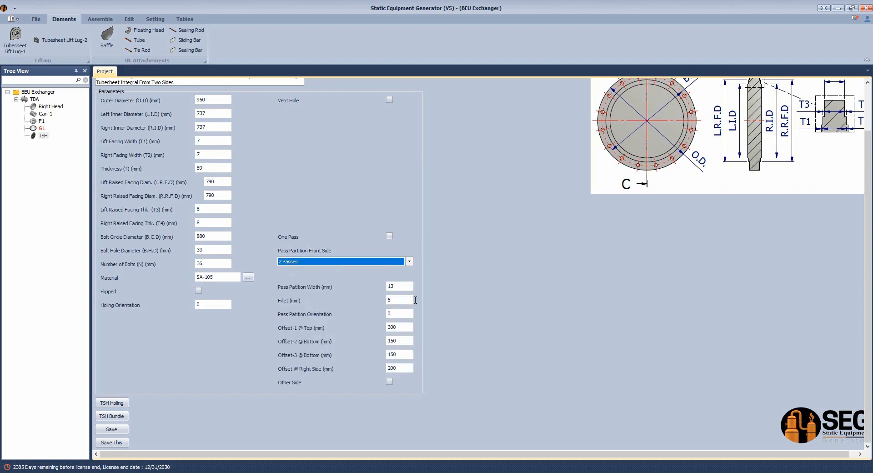
{"action": "left_click", "coordinate": [391, 287]}
{"action": "key", "text": "Tab"}
{"action": "type", "text": "15"}
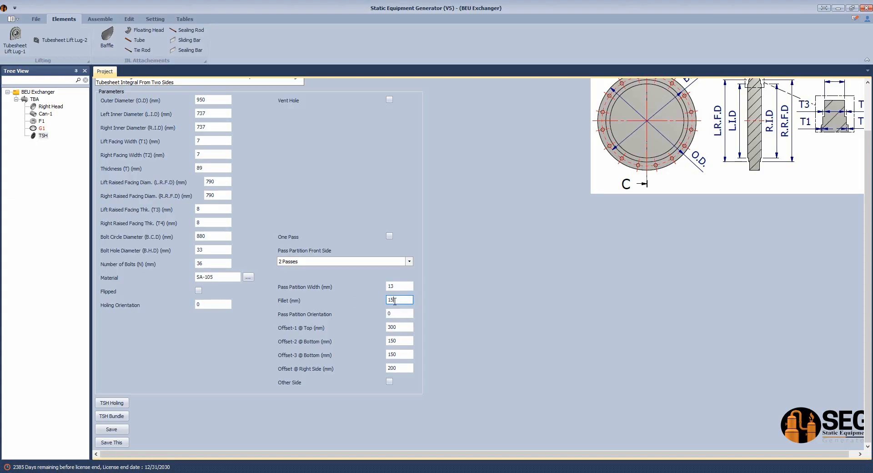
{"action": "key", "text": "Tab"}
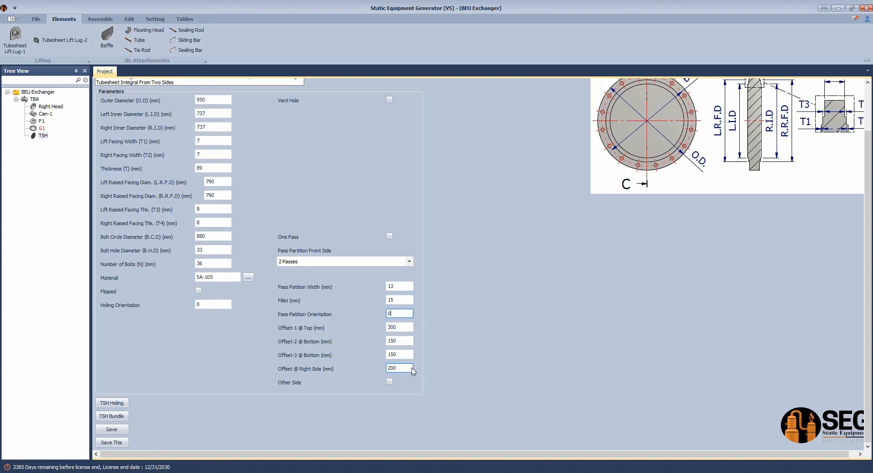
{"action": "left_click", "coordinate": [119, 432]}
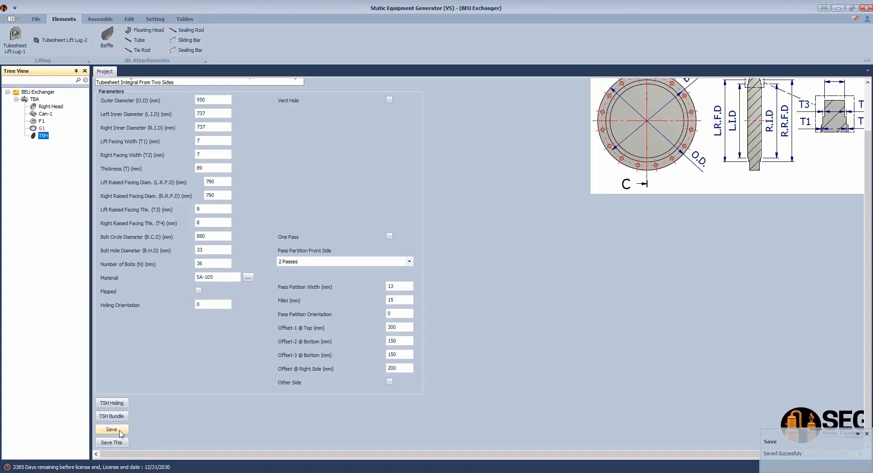
Open TSH's tube bundle layout and make its properties editable
{"action": "scroll", "coordinate": [176, 133], "scroll_direction": "up", "scroll_amount": 3}
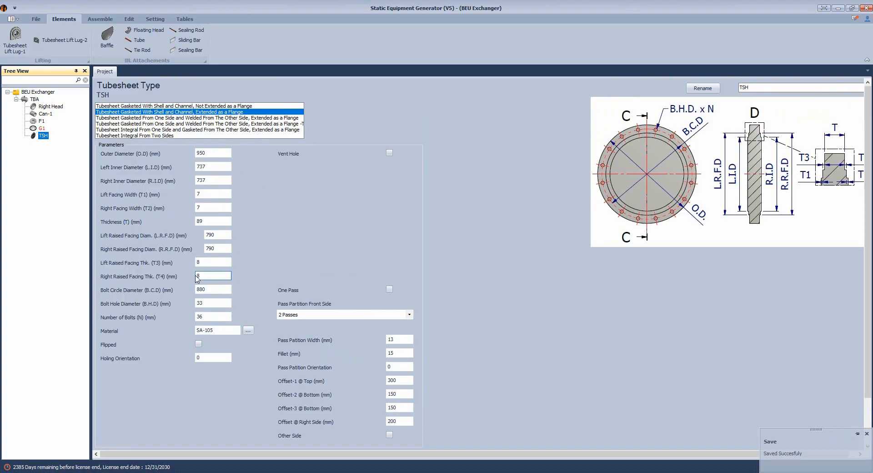
{"action": "scroll", "coordinate": [230, 318], "scroll_direction": "down", "scroll_amount": 1}
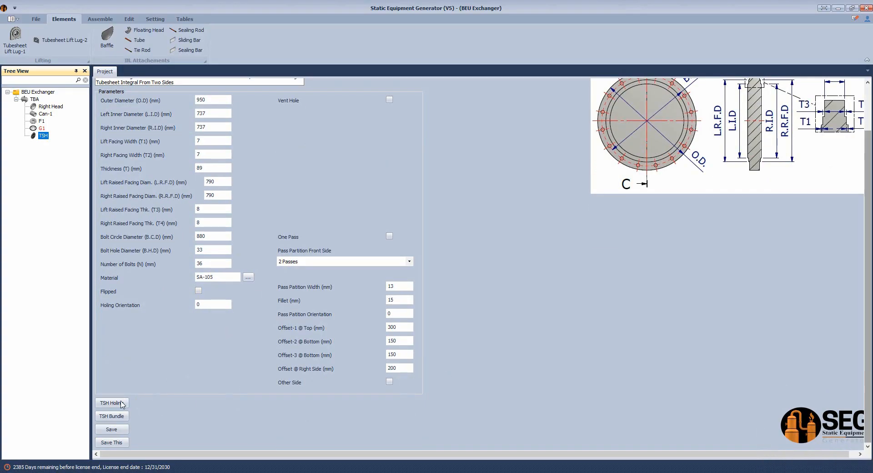
{"action": "left_click", "coordinate": [123, 417]}
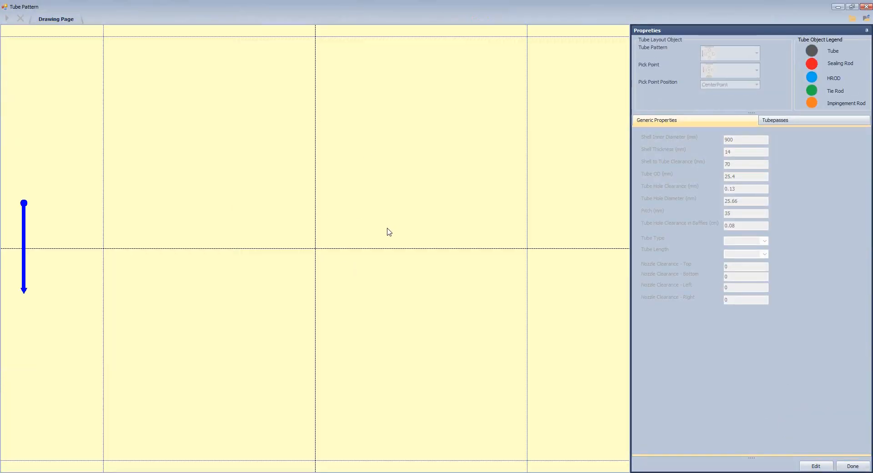
{"action": "left_click", "coordinate": [817, 466]}
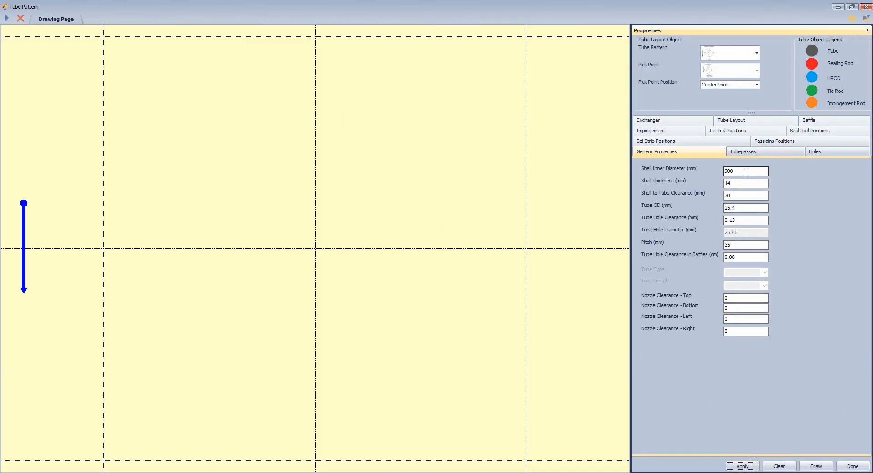
Set the shell inner diameter to 740 mm, shell thickness to 18 mm and shell to tube clearance to 10 mm
{"action": "double_click", "coordinate": [745, 171]}
{"action": "type", "text": "740"}
{"action": "key", "text": "Tab"}
{"action": "type", "text": "1"}
{"action": "left_click_drag", "start_coordinate": [679, 193], "coordinate": [678, 193]}
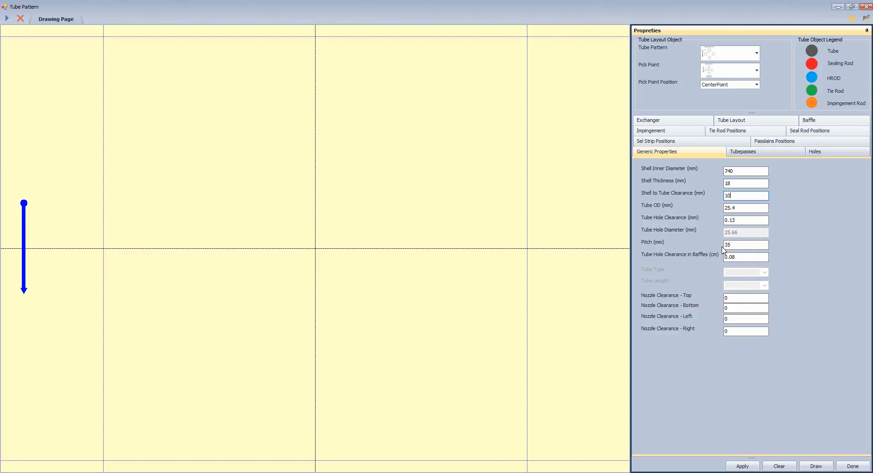
{"action": "type", "text": "10"}
{"action": "key", "text": "Tab"}
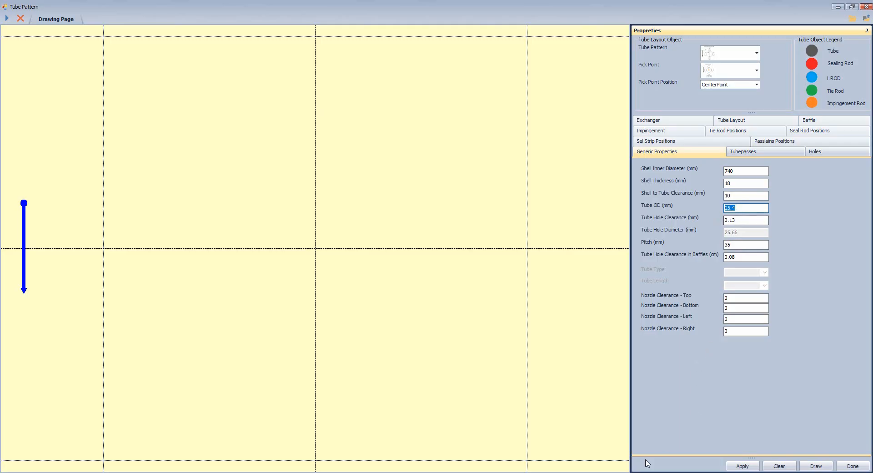
Switch to AutoCAD's BUNDLE drawing and examine the U-tube detail for the tube outside diameter
{"action": "left_click", "coordinate": [703, 444]}
{"action": "scroll", "coordinate": [565, 207], "scroll_direction": "down", "scroll_amount": 2}
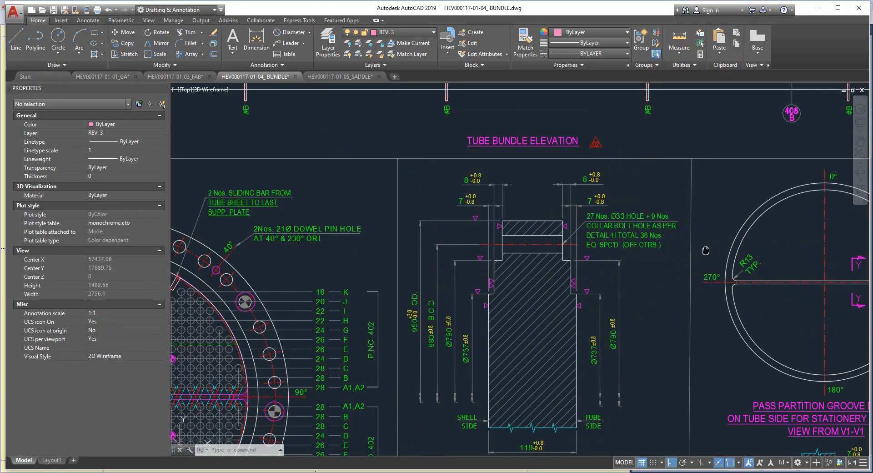
{"action": "middle_click_drag", "start_coordinate": [706, 249], "coordinate": [487, 304]}
{"action": "scroll", "coordinate": [488, 303], "scroll_direction": "down", "scroll_amount": 1}
{"action": "scroll", "coordinate": [752, 312], "scroll_direction": "down", "scroll_amount": 1}
{"action": "mouse_move", "coordinate": [752, 313]}
{"action": "middle_mouse_down"}
{"action": "mouse_move", "coordinate": [548, 304]}
{"action": "mouse_move", "coordinate": [557, 281]}
{"action": "middle_mouse_up"}
{"action": "scroll", "coordinate": [548, 308], "scroll_direction": "up", "scroll_amount": 2}
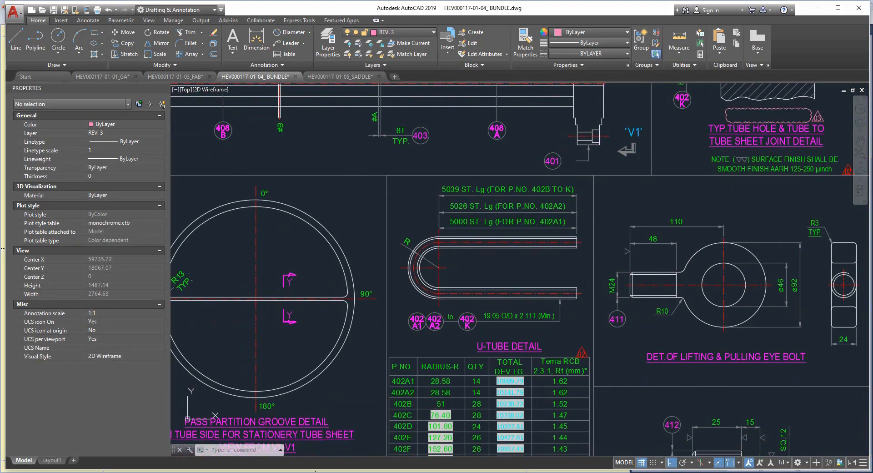
{"action": "scroll", "coordinate": [536, 318], "scroll_direction": "up", "scroll_amount": 1}
{"action": "scroll", "coordinate": [463, 319], "scroll_direction": "up", "scroll_amount": 2}
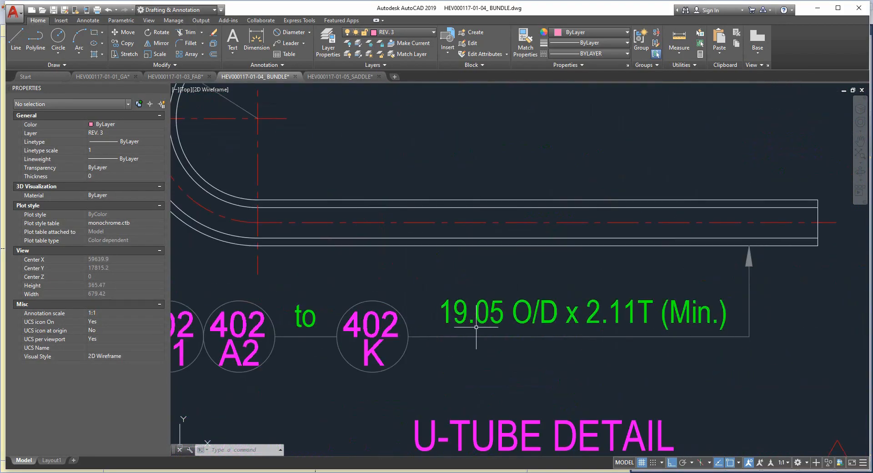
{"action": "scroll", "coordinate": [493, 349], "scroll_direction": "down", "scroll_amount": 2}
{"action": "scroll", "coordinate": [560, 343], "scroll_direction": "down", "scroll_amount": 2}
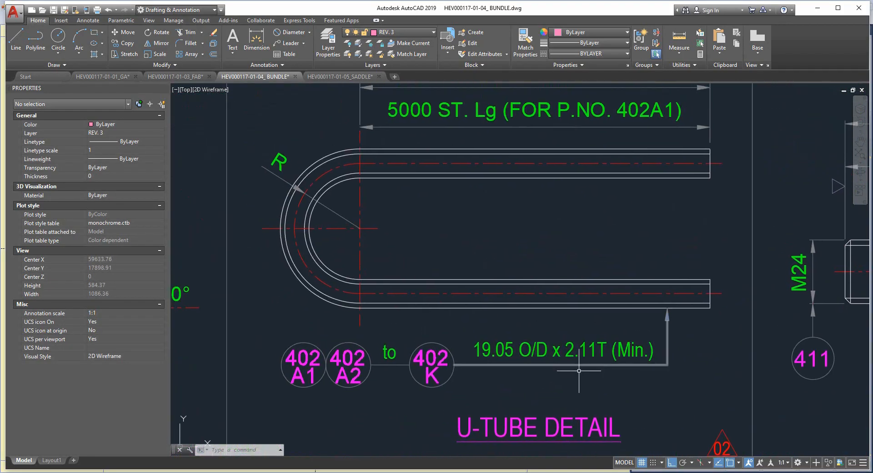
Back in the Tube Pattern window, set the tube OD to 19.05 mm, tube hole clearance to 0.1 mm and pitch to 25.5 mm
{"action": "mouse_move", "coordinate": [689, 463]}
{"action": "left_click", "coordinate": [689, 422]}
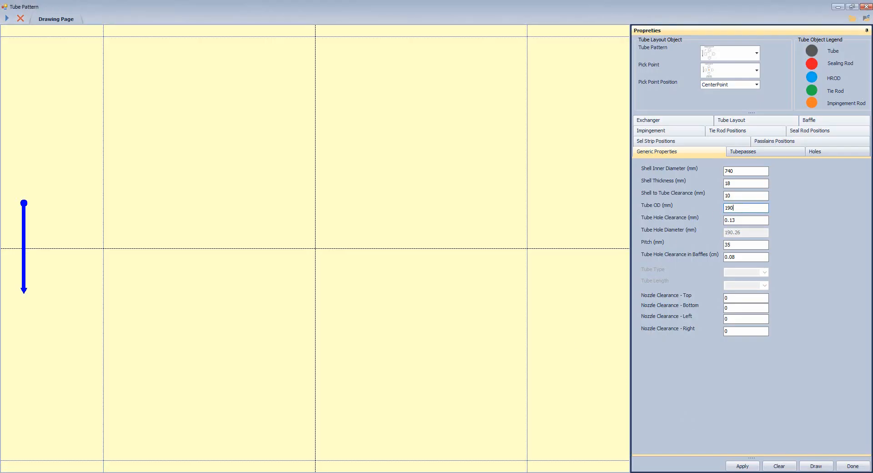
{"action": "type", "text": "5"}
{"action": "left_click", "coordinate": [737, 220]}
{"action": "key", "text": "BackSpace"}
{"action": "key", "text": "Tab"}
{"action": "type", "text": "25.5"}
Check the tube pitch detail in AutoCAD's BUNDLE drawing and correct the pitch in the Tube Pattern window to 25.4 mm
{"action": "left_click", "coordinate": [648, 472]}
{"action": "left_click", "coordinate": [683, 441]}
{"action": "scroll", "coordinate": [468, 312], "scroll_direction": "down", "scroll_amount": 9}
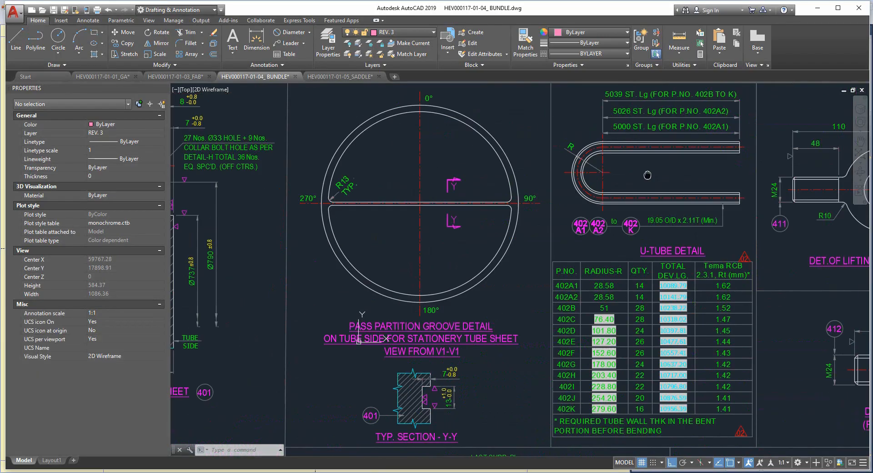
{"action": "mouse_move", "coordinate": [228, 357]}
{"action": "middle_mouse_down"}
{"action": "mouse_move", "coordinate": [309, 288]}
{"action": "mouse_move", "coordinate": [498, 230]}
{"action": "middle_mouse_up"}
{"action": "scroll", "coordinate": [298, 276], "scroll_direction": "up", "scroll_amount": 10}
{"action": "middle_click_drag", "start_coordinate": [289, 287], "coordinate": [358, 320]}
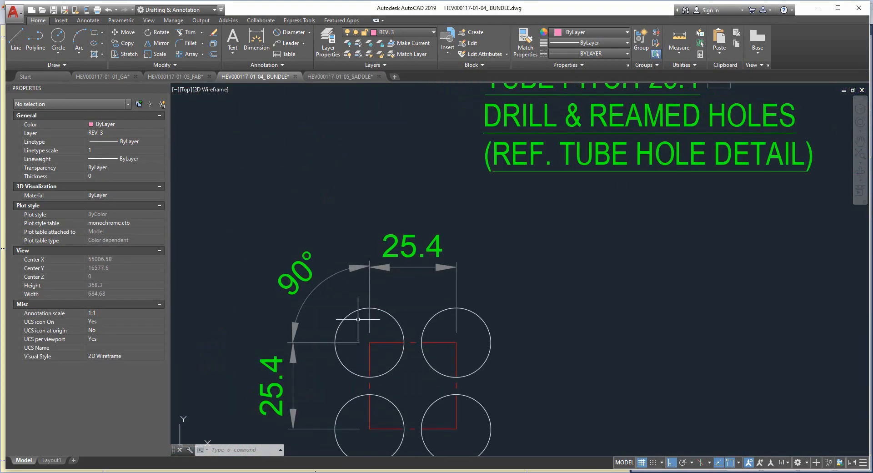
{"action": "left_click", "coordinate": [674, 472]}
{"action": "left_click", "coordinate": [723, 441]}
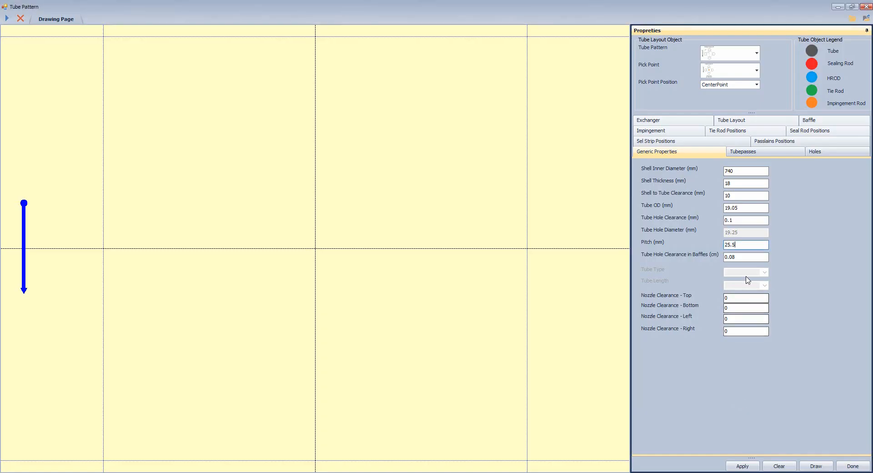
{"action": "key", "text": "BackSpace"}
{"action": "type", "text": "4"}
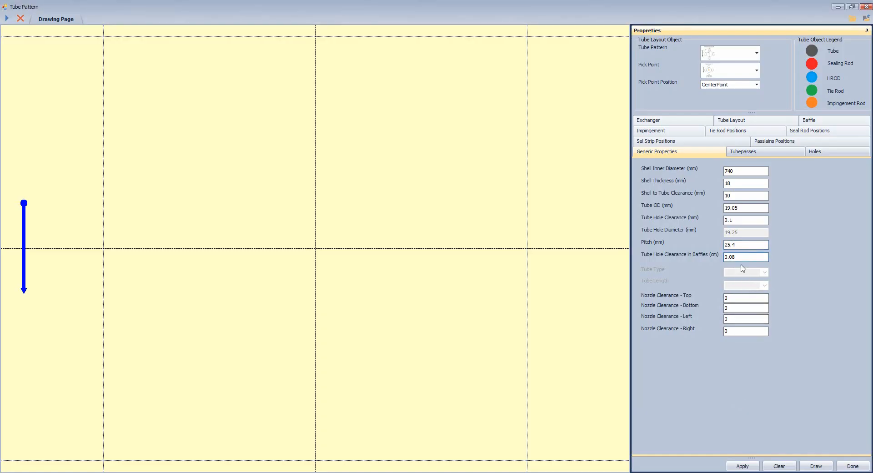
In AutoCAD's tube layout detail, measure the vertical gap between the inner shell circle and the uppermost tube row with the Dimension command
{"action": "double_click", "coordinate": [728, 298]}
{"action": "mouse_move", "coordinate": [654, 472]}
{"action": "left_click", "coordinate": [703, 443]}
{"action": "scroll", "coordinate": [468, 326], "scroll_direction": "down", "scroll_amount": 5}
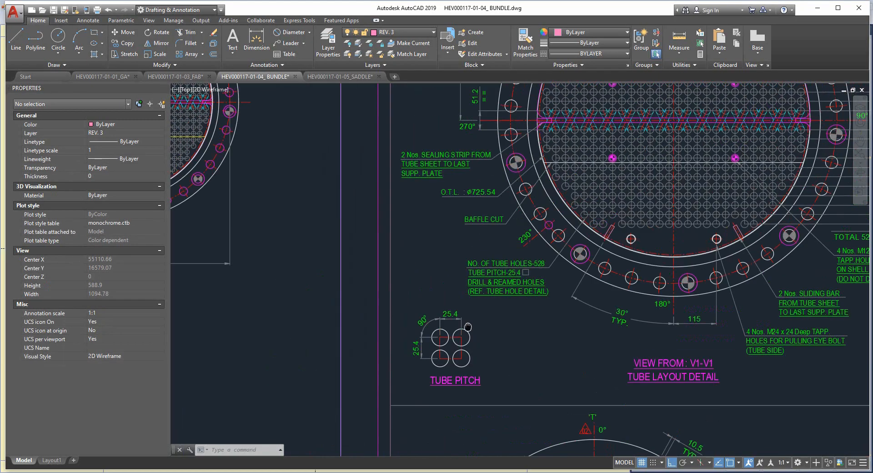
{"action": "middle_click_drag", "start_coordinate": [468, 326], "coordinate": [437, 391]}
{"action": "scroll", "coordinate": [585, 126], "scroll_direction": "up", "scroll_amount": 5}
{"action": "middle_click_drag", "start_coordinate": [585, 126], "coordinate": [587, 182]}
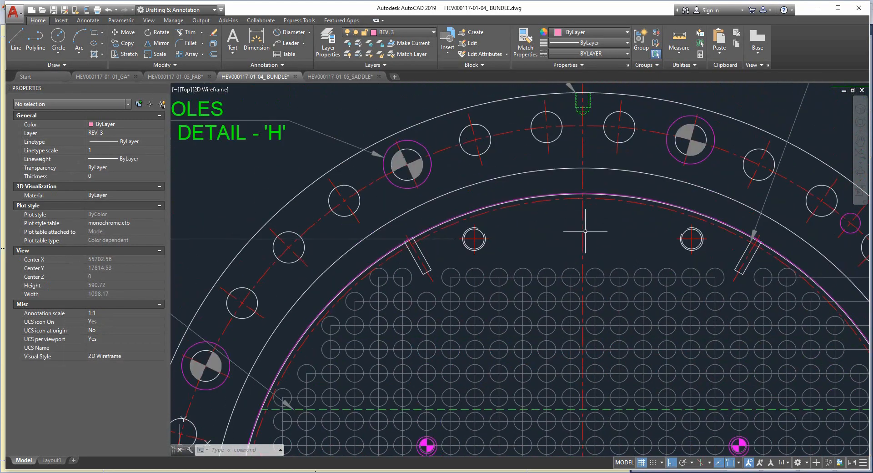
{"action": "left_click", "coordinate": [253, 43]}
{"action": "scroll", "coordinate": [601, 227], "scroll_direction": "up", "scroll_amount": 3}
{"action": "scroll", "coordinate": [577, 218], "scroll_direction": "up", "scroll_amount": 3}
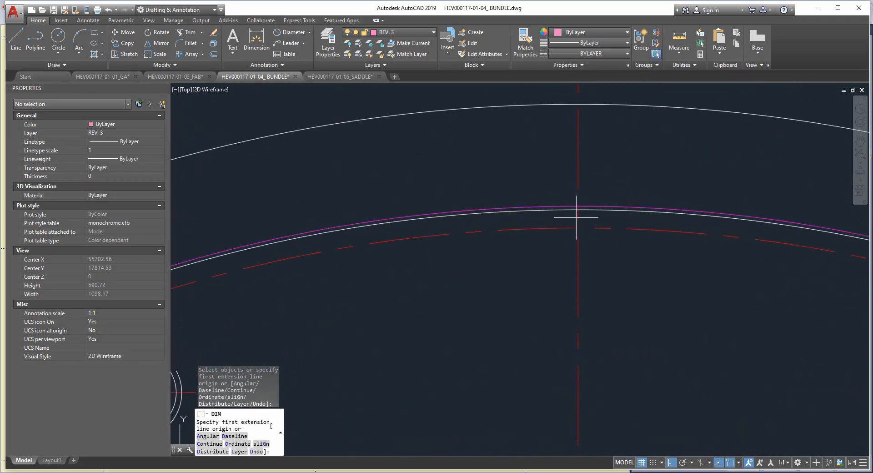
{"action": "left_click", "coordinate": [577, 217]}
{"action": "scroll", "coordinate": [576, 217], "scroll_direction": "down", "scroll_amount": 5}
{"action": "scroll", "coordinate": [578, 264], "scroll_direction": "up", "scroll_amount": 5}
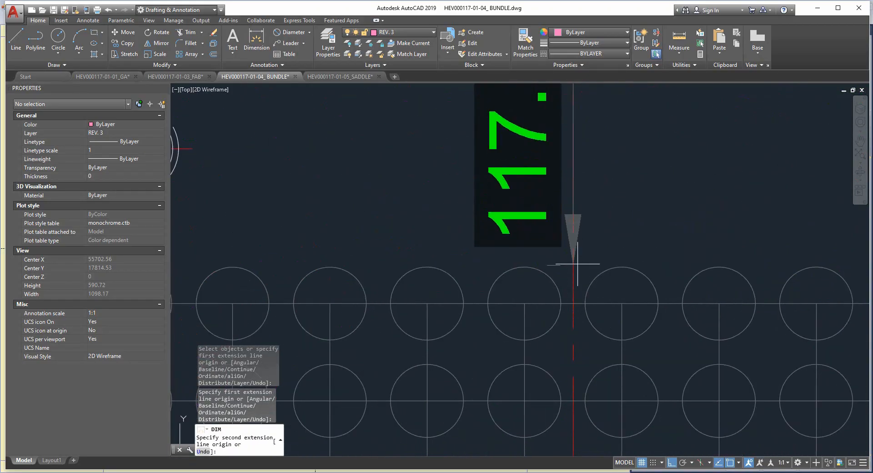
{"action": "scroll", "coordinate": [578, 264], "scroll_direction": "down", "scroll_amount": 2}
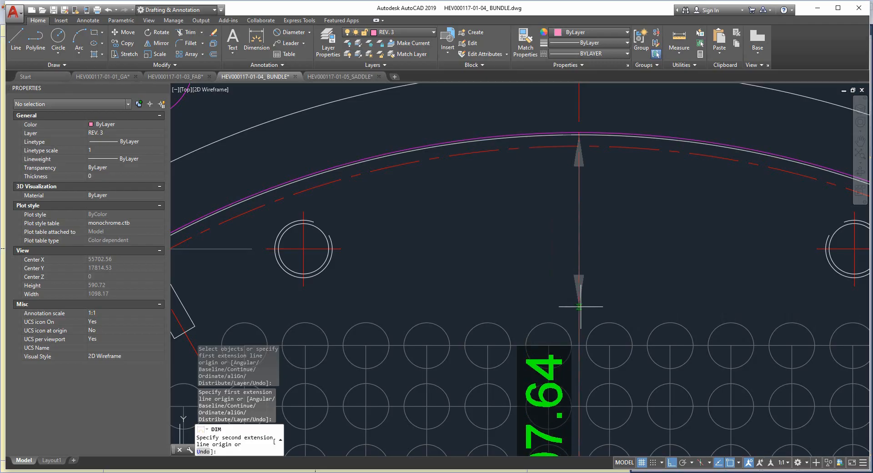
{"action": "key", "text": "Escape"}
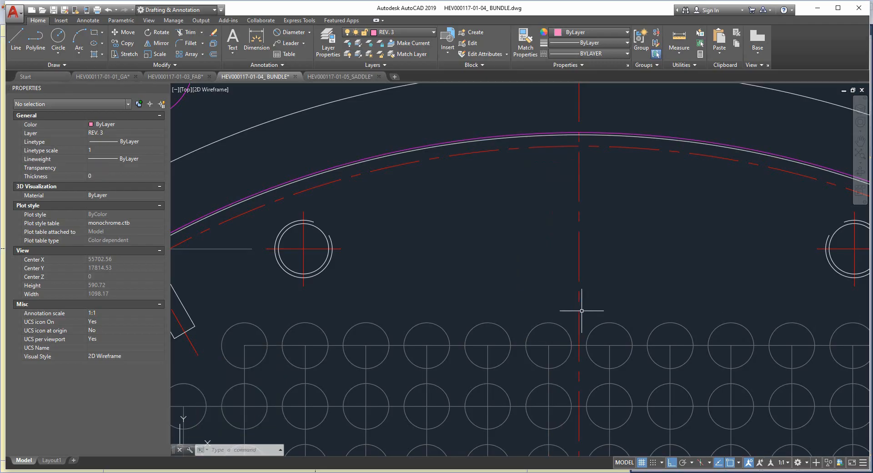
Back in the Tube Pattern window, set the top nozzle clearance to 110 mm and enter the bottom nozzle clearance
{"action": "left_click", "coordinate": [709, 445]}
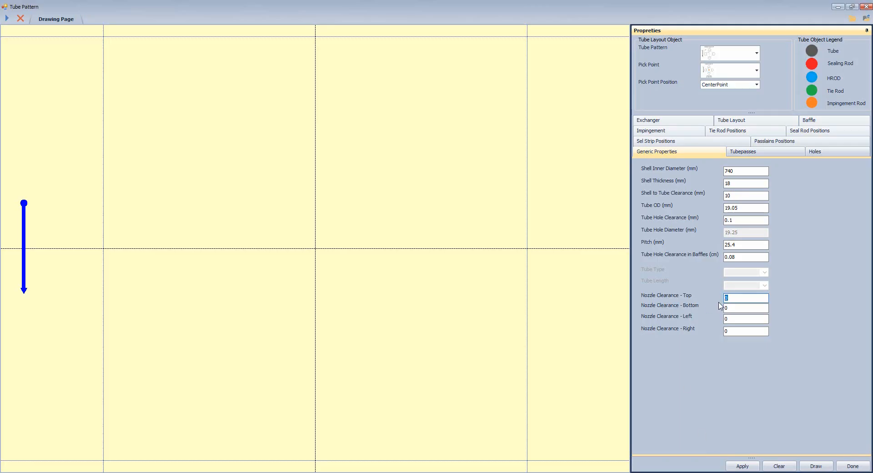
{"action": "type", "text": "110"}
{"action": "left_click", "coordinate": [728, 308]}
{"action": "key", "text": "BackSpace"}
{"action": "type", "text": "11"}
Set the tube pass partition type to the circle with a single horizontal divider
{"action": "left_click", "coordinate": [757, 152]}
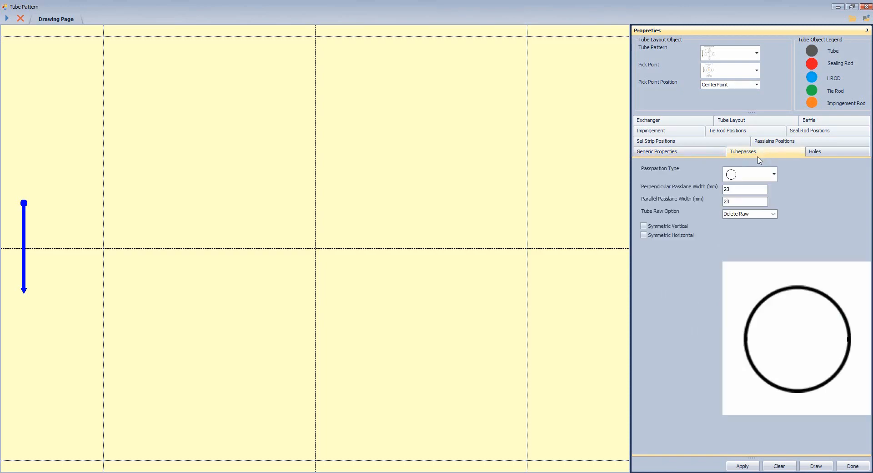
{"action": "left_click", "coordinate": [774, 174]}
{"action": "left_click", "coordinate": [748, 279]}
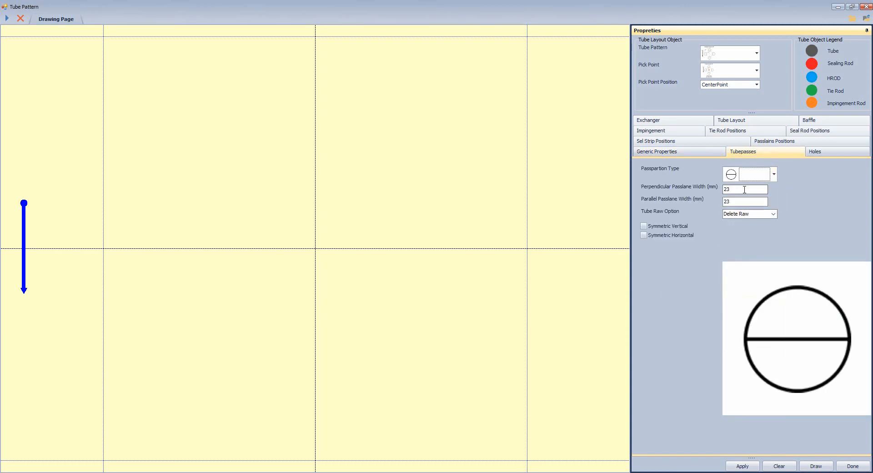
Examine the pass partition groove in AutoCAD's tube bundle elevation for its distance to the adjacent tube
{"action": "left_click_drag", "start_coordinate": [744, 190], "coordinate": [703, 192]}
{"action": "left_click", "coordinate": [703, 443]}
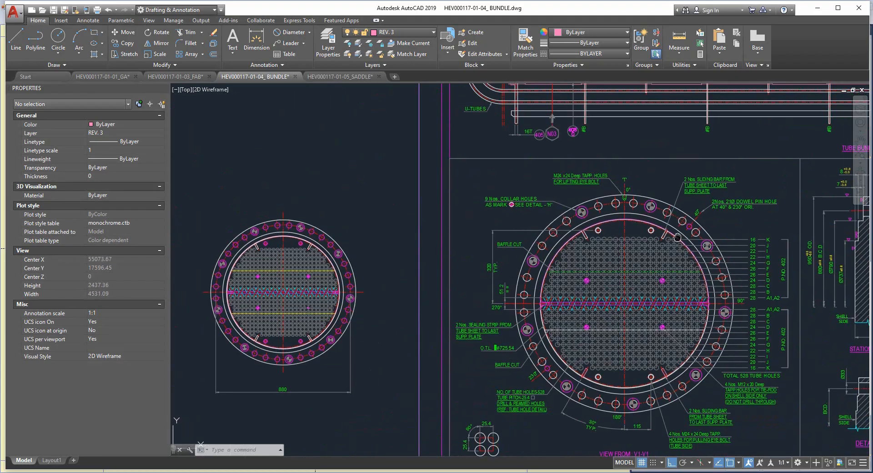
{"action": "middle_click_drag", "start_coordinate": [678, 237], "coordinate": [276, 358]}
{"action": "middle_click_drag", "start_coordinate": [683, 205], "coordinate": [326, 239]}
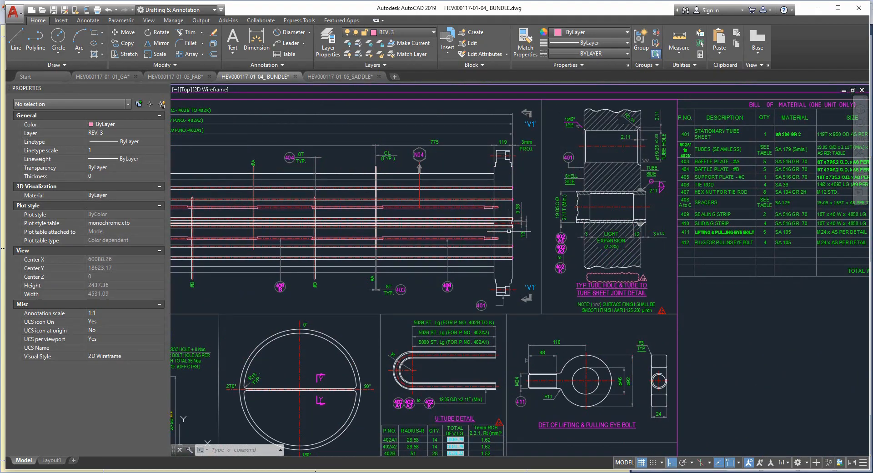
{"action": "scroll", "coordinate": [509, 231], "scroll_direction": "up", "scroll_amount": 10}
{"action": "middle_click_drag", "start_coordinate": [504, 300], "coordinate": [504, 314]}
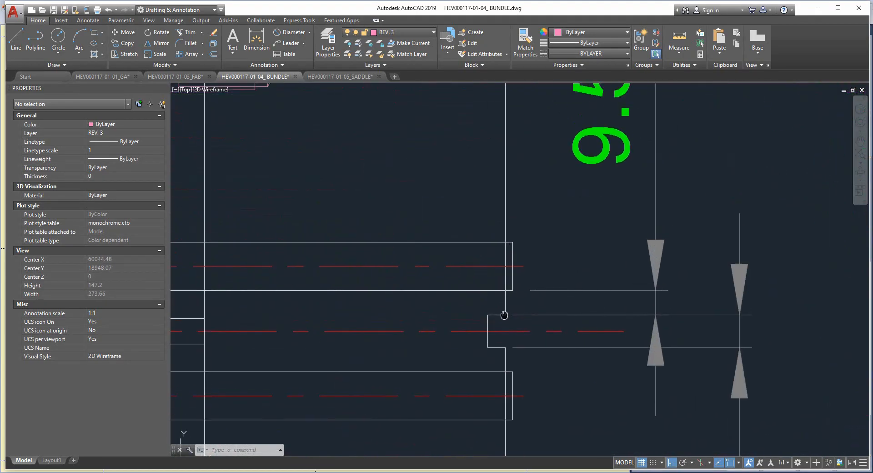
{"action": "scroll", "coordinate": [577, 302], "scroll_direction": "down", "scroll_amount": 2}
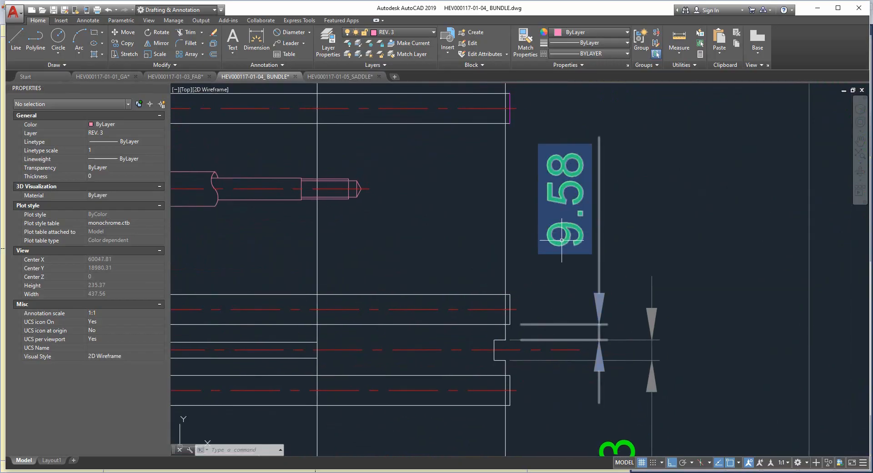
In the Tube Pattern window, set both passlane widths to 9.58 mm and enable vertical and horizontal symmetry
{"action": "left_click", "coordinate": [728, 440]}
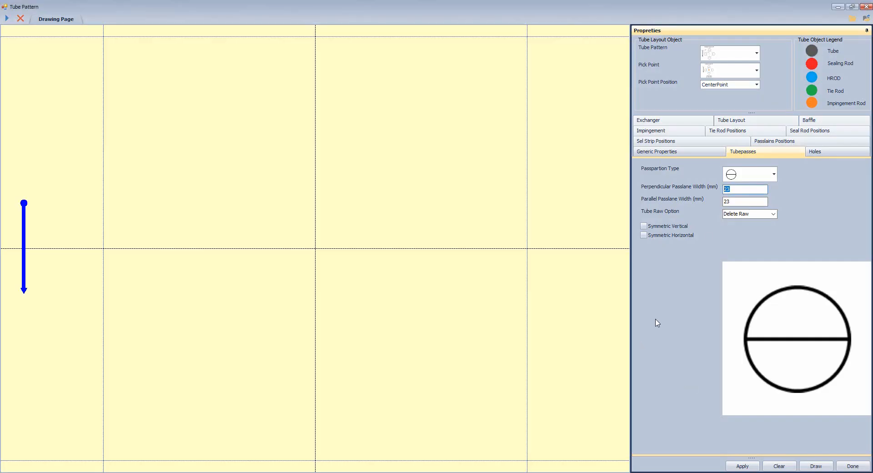
{"action": "type", "text": "9.58"}
{"action": "left_click_drag", "start_coordinate": [740, 190], "coordinate": [699, 192]}
{"action": "key", "text": "ctrl+c"}
{"action": "key", "text": "Tab"}
{"action": "key", "text": "ctrl+v"}
{"action": "left_click", "coordinate": [666, 227]}
{"action": "left_click", "coordinate": [668, 236]}
Set the tie rod diameter and tie rod hole diameter to 12 mm and enable horizontal and vertical symmetry for the holes
{"action": "left_click", "coordinate": [831, 155]}
{"action": "key", "text": "Tab"}
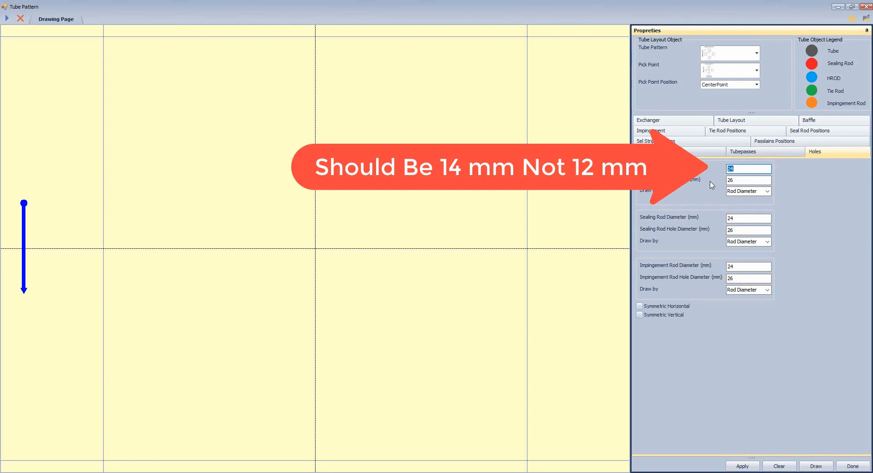
{"action": "double_click", "coordinate": [740, 181]}
{"action": "type", "text": "1"}
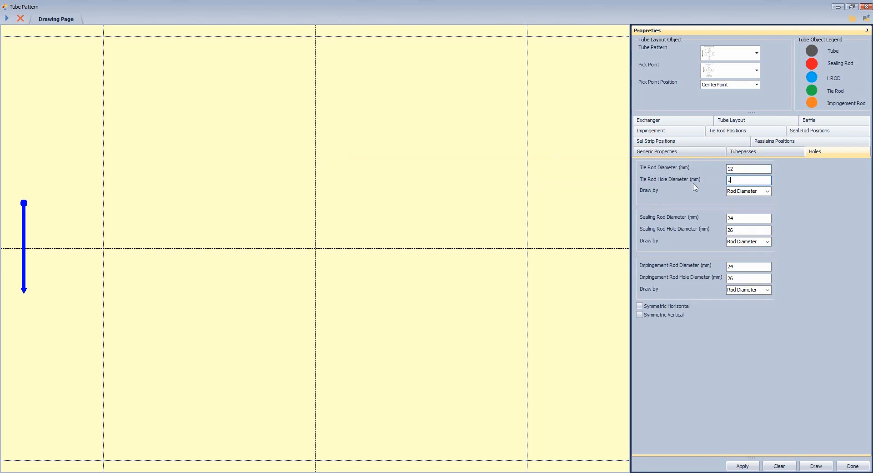
{"action": "type", "text": "2"}
{"action": "double_click", "coordinate": [730, 219]}
{"action": "left_click", "coordinate": [675, 306]}
{"action": "left_click", "coordinate": [664, 315]}
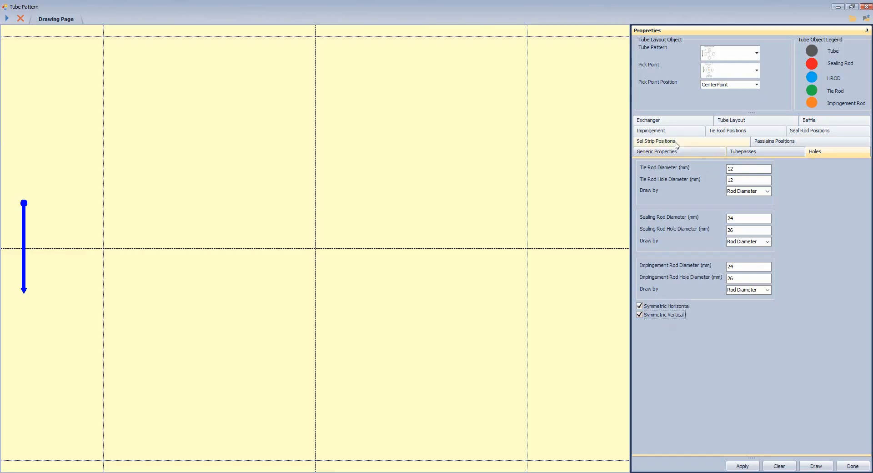
Examine the tie rod detail in AutoCAD's bundle drawing for the tapped hole's depth and thread size
{"action": "left_click", "coordinate": [727, 131]}
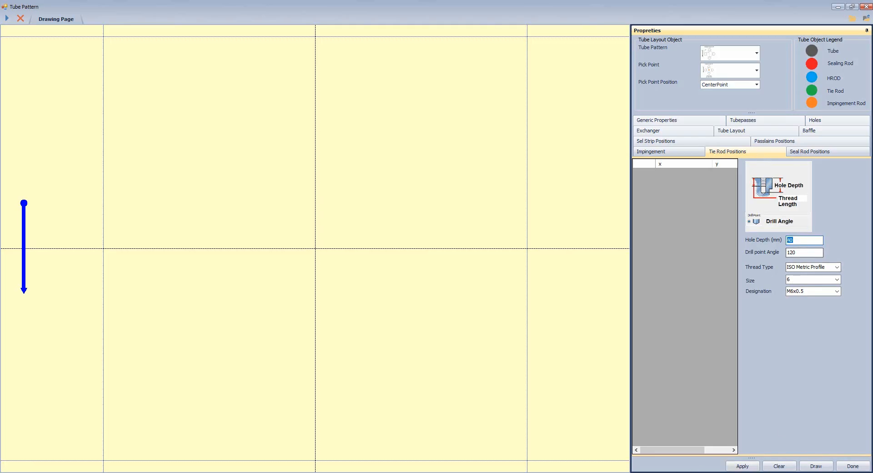
{"action": "left_click", "coordinate": [703, 444]}
{"action": "scroll", "coordinate": [661, 289], "scroll_direction": "down", "scroll_amount": 9}
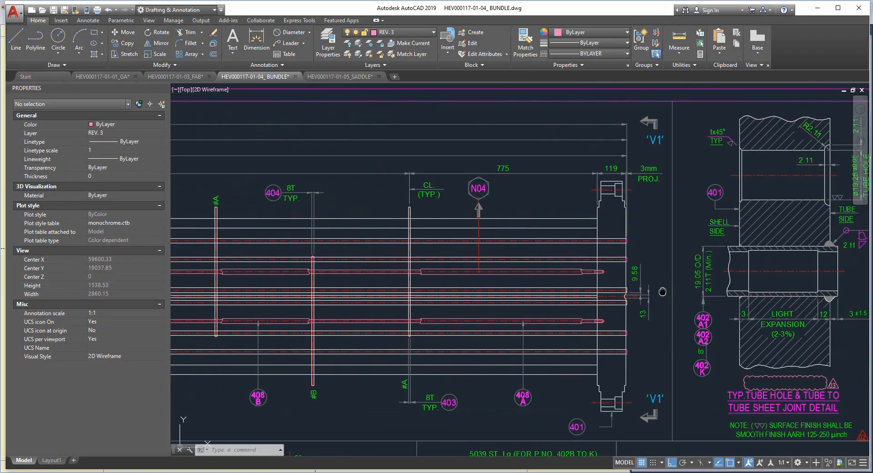
{"action": "mouse_move", "coordinate": [659, 291]}
{"action": "middle_mouse_down"}
{"action": "mouse_move", "coordinate": [630, 132]}
{"action": "mouse_move", "coordinate": [604, 114]}
{"action": "middle_mouse_up"}
{"action": "scroll", "coordinate": [591, 148], "scroll_direction": "down", "scroll_amount": 2}
{"action": "scroll", "coordinate": [614, 285], "scroll_direction": "up", "scroll_amount": 6}
{"action": "scroll", "coordinate": [662, 255], "scroll_direction": "up", "scroll_amount": 3}
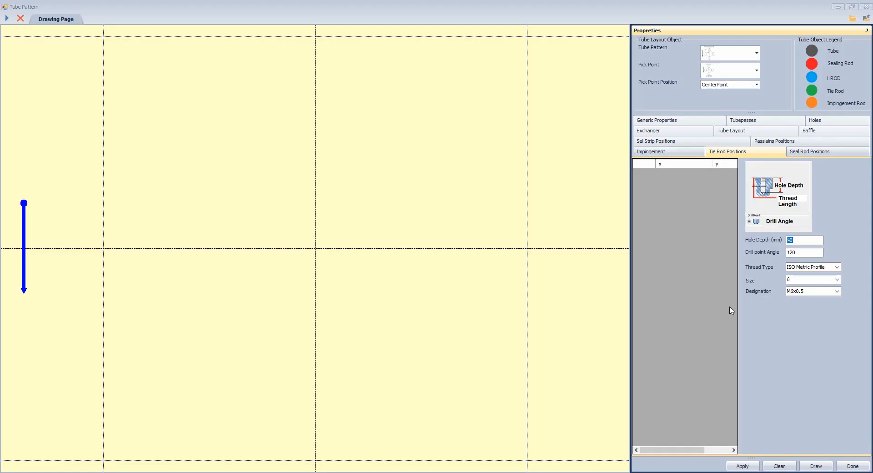
In the Tube Pattern window, set the tie rod hole depth to 20 mm and the thread size to 12
{"action": "type", "text": "20"}
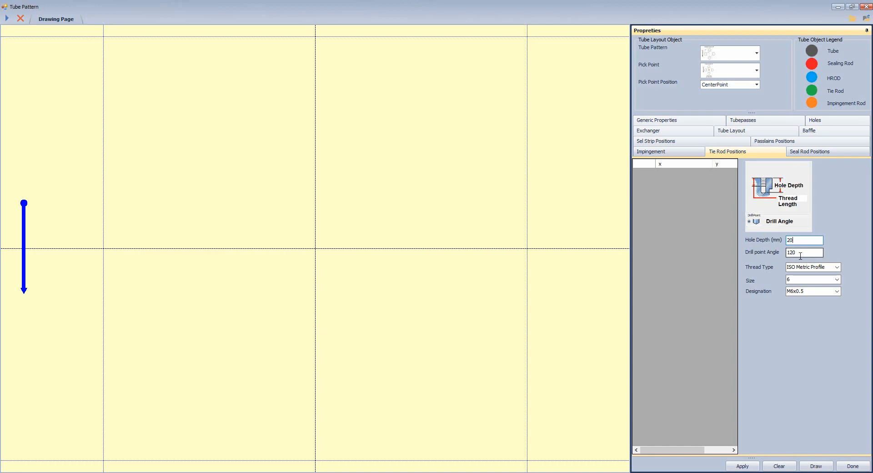
{"action": "double_click", "coordinate": [811, 255]}
{"action": "left_click", "coordinate": [815, 280]}
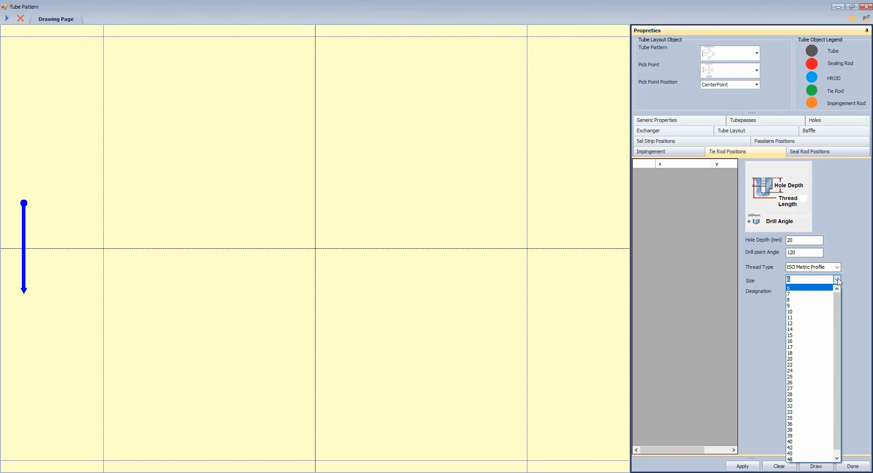
{"action": "left_click", "coordinate": [804, 324]}
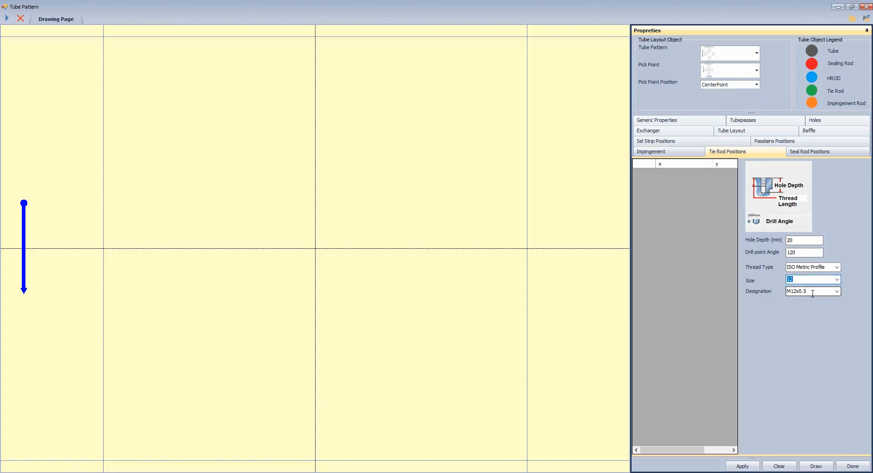
Review the seal rod and tube layout settings, return to the generic properties and draw the tube pattern
{"action": "left_click", "coordinate": [822, 155]}
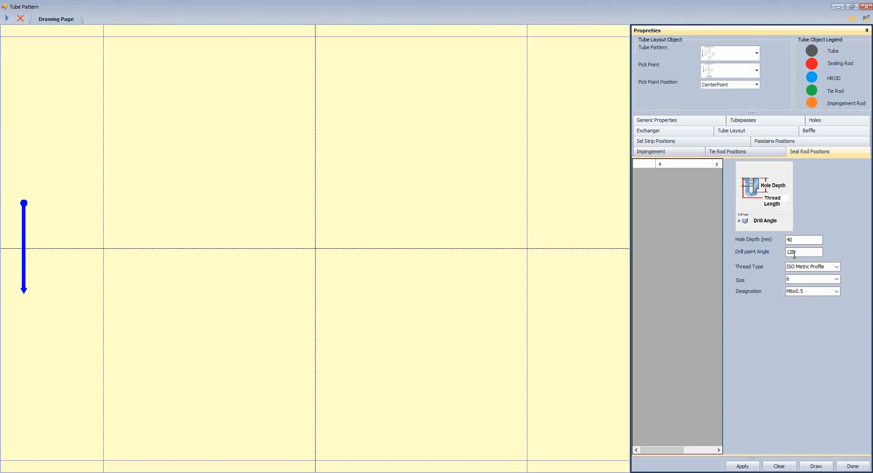
{"action": "left_click", "coordinate": [754, 132]}
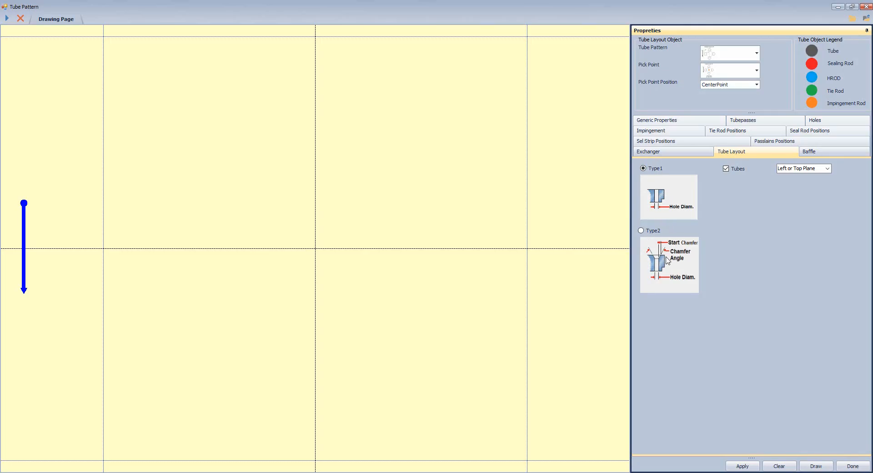
{"action": "left_click", "coordinate": [666, 121]}
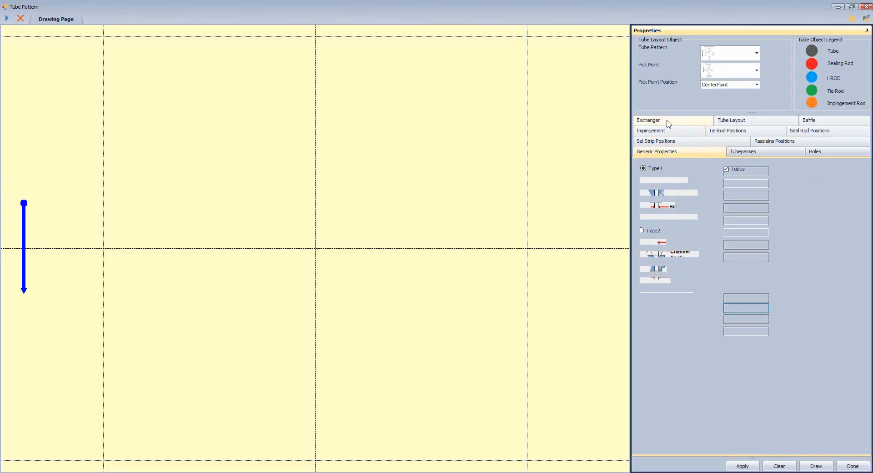
{"action": "left_click", "coordinate": [817, 466]}
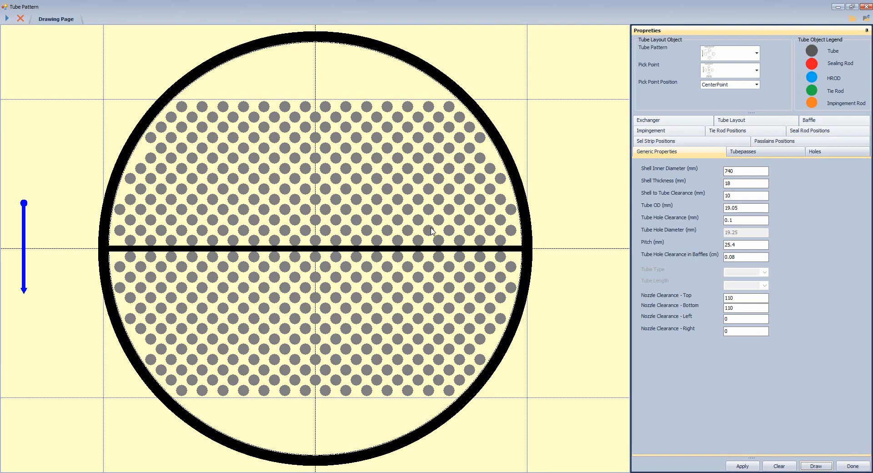
Examine the tube pitch detail in AutoCAD's bundle drawing for the tube arrangement and its angle
{"action": "left_click", "coordinate": [654, 472]}
{"action": "left_click", "coordinate": [695, 448]}
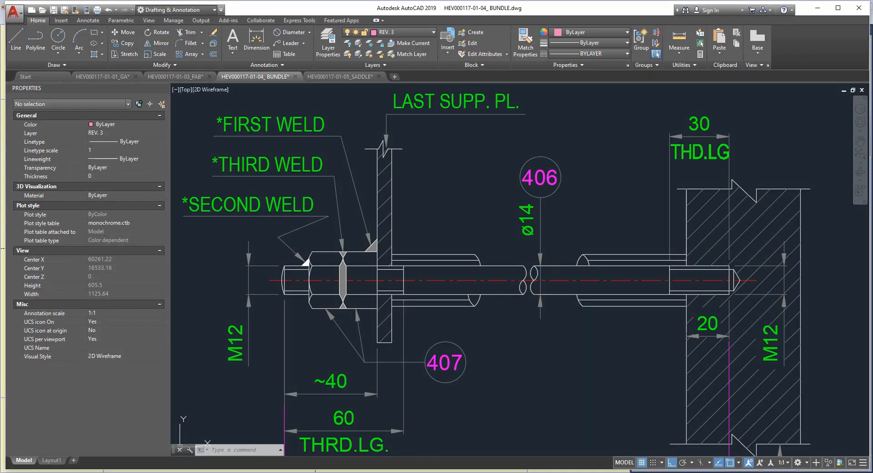
{"action": "scroll", "coordinate": [344, 309], "scroll_direction": "down", "scroll_amount": 5}
{"action": "middle_click_drag", "start_coordinate": [345, 308], "coordinate": [814, 195]}
{"action": "mouse_move", "coordinate": [241, 290]}
{"action": "middle_mouse_down"}
{"action": "mouse_move", "coordinate": [444, 263]}
{"action": "mouse_move", "coordinate": [531, 323]}
{"action": "middle_mouse_up"}
{"action": "scroll", "coordinate": [334, 228], "scroll_direction": "up", "scroll_amount": 5}
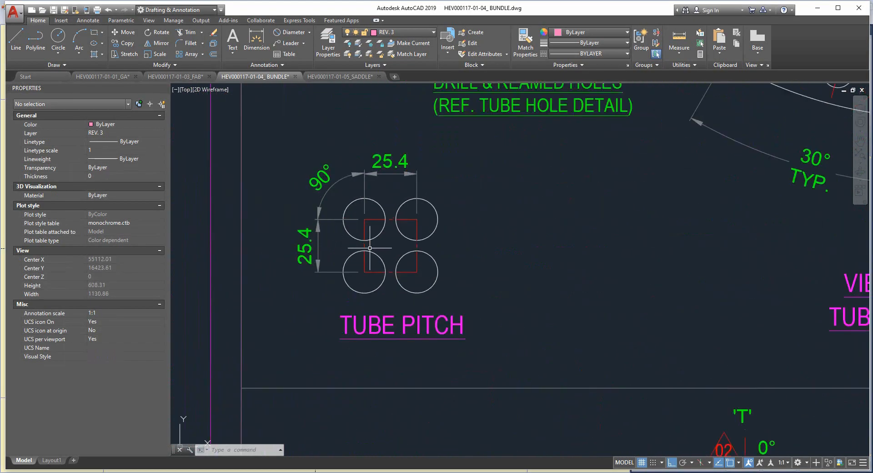
{"action": "middle_click_drag", "start_coordinate": [370, 247], "coordinate": [349, 301]}
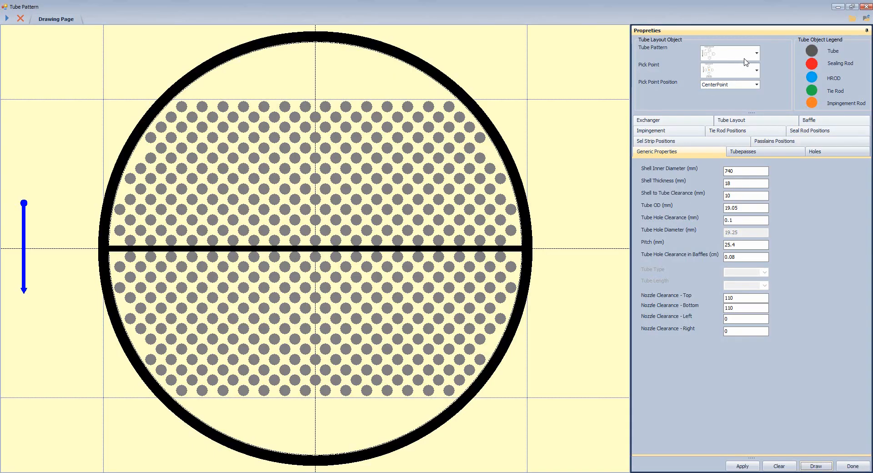
In the Tube Pattern window, set the tube pattern to Square 90°, choose its pick point and redraw the layout
{"action": "left_click", "coordinate": [757, 53]}
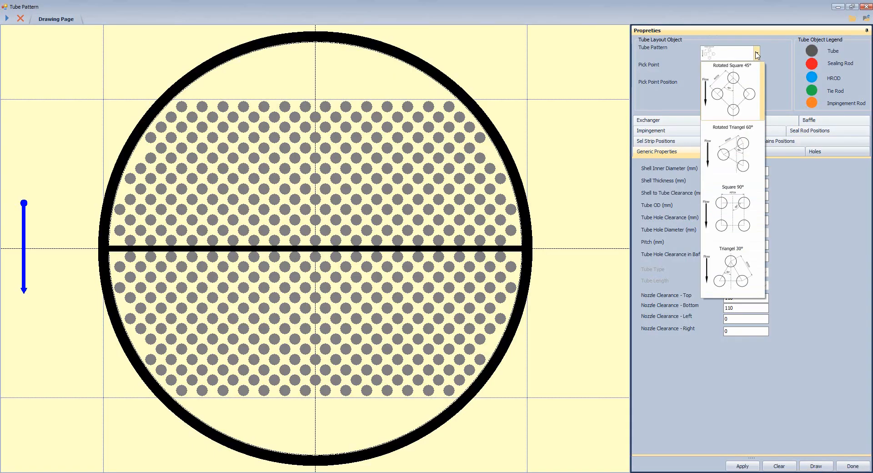
{"action": "left_click", "coordinate": [732, 211]}
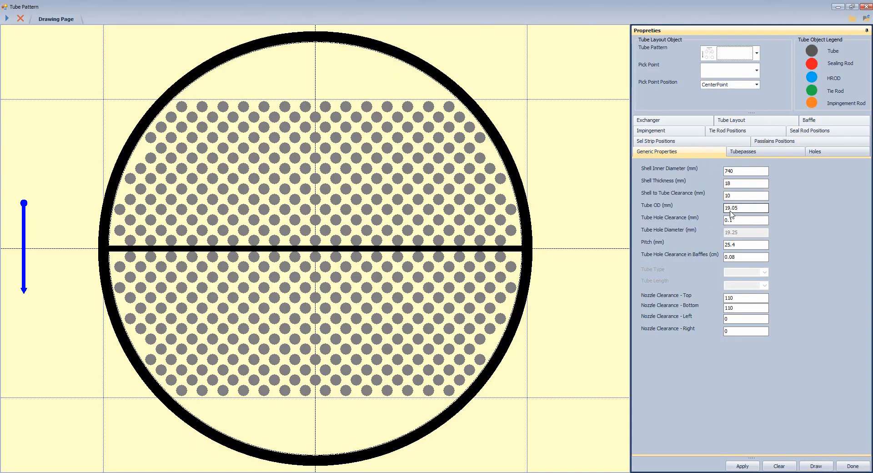
{"action": "left_click", "coordinate": [745, 73]}
{"action": "left_click", "coordinate": [737, 114]}
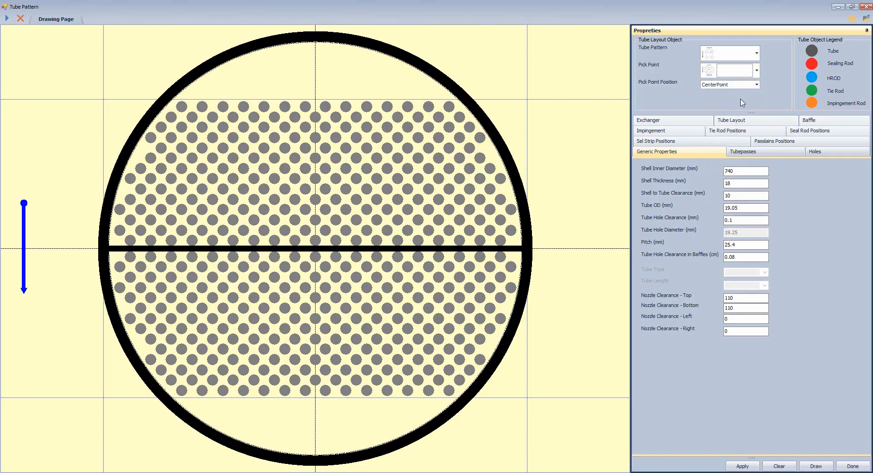
{"action": "left_click", "coordinate": [817, 466]}
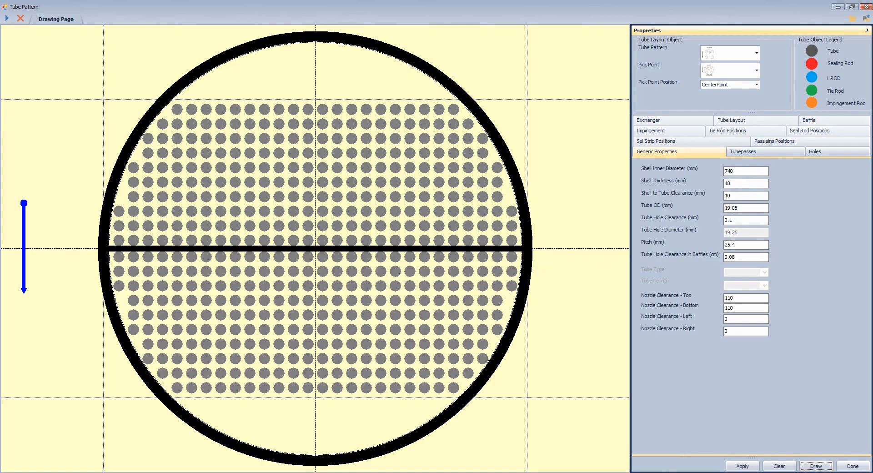
In AutoCAD's tube bundle elevation, dimension the vertical distance from the pass partition groove to the centreline of the tube above it
{"action": "left_click", "coordinate": [656, 472]}
{"action": "left_click", "coordinate": [666, 457]}
{"action": "scroll", "coordinate": [549, 242], "scroll_direction": "down", "scroll_amount": 2}
{"action": "mouse_move", "coordinate": [549, 242]}
{"action": "middle_mouse_down"}
{"action": "mouse_move", "coordinate": [400, 335]}
{"action": "mouse_move", "coordinate": [319, 346]}
{"action": "middle_mouse_up"}
{"action": "scroll", "coordinate": [319, 345], "scroll_direction": "down", "scroll_amount": 4}
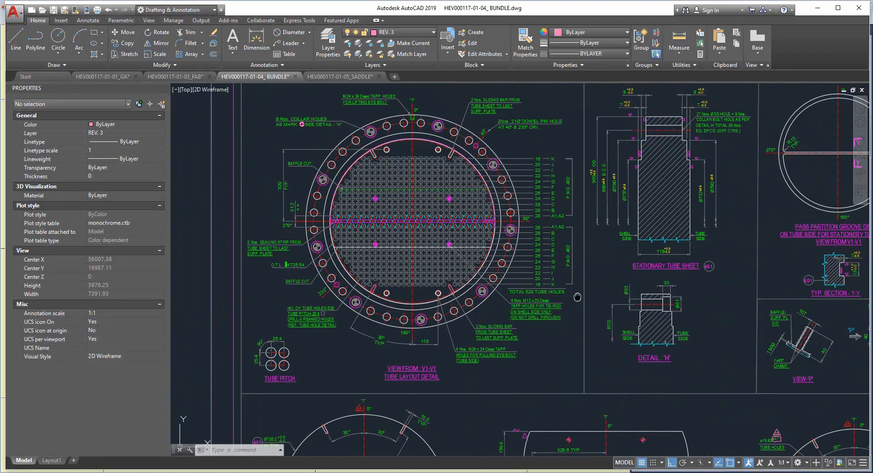
{"action": "middle_click_drag", "start_coordinate": [706, 189], "coordinate": [431, 383]}
{"action": "scroll", "coordinate": [792, 165], "scroll_direction": "up", "scroll_amount": 10}
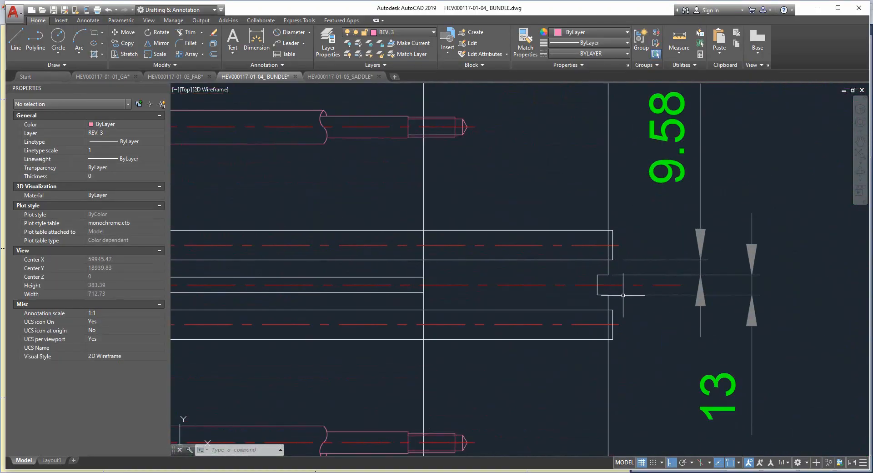
{"action": "left_click", "coordinate": [257, 40]}
{"action": "scroll", "coordinate": [652, 275], "scroll_direction": "up", "scroll_amount": 2}
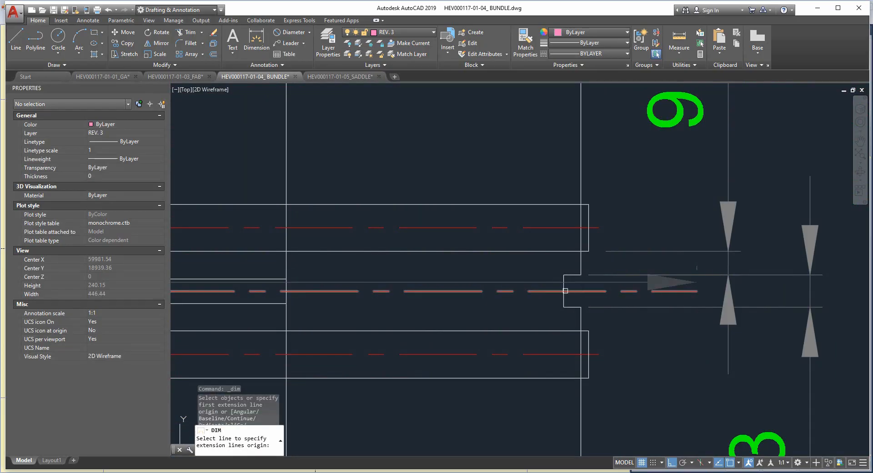
{"action": "left_click", "coordinate": [597, 275]}
{"action": "left_click", "coordinate": [564, 227]}
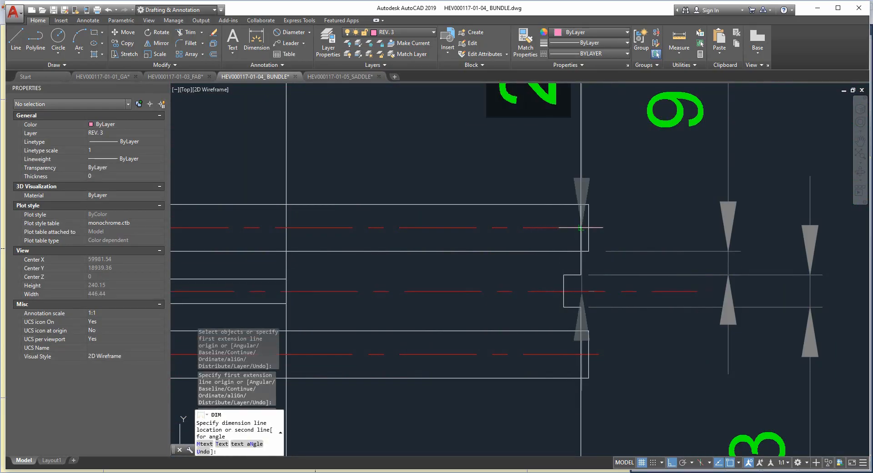
{"action": "scroll", "coordinate": [605, 229], "scroll_direction": "down", "scroll_amount": 6}
{"action": "middle_click_drag", "start_coordinate": [605, 229], "coordinate": [548, 257]}
{"action": "left_click", "coordinate": [630, 259]}
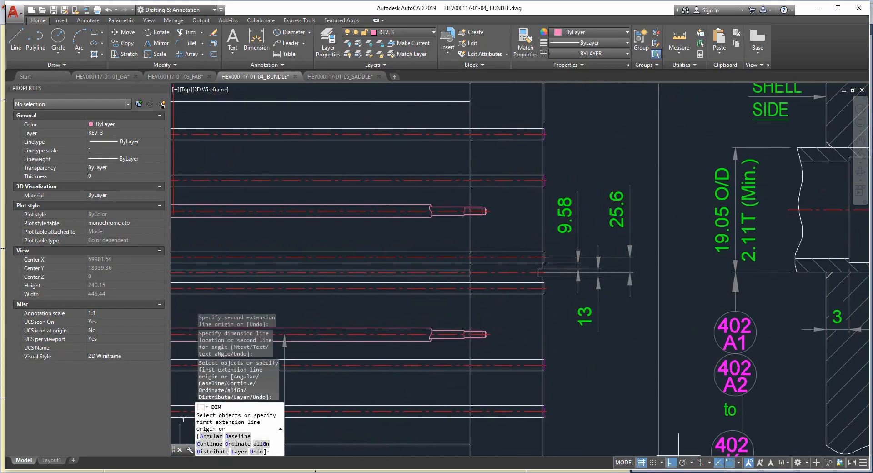
In the Tube Pattern window, set the perpendicular and parallel passlane widths to 25.6 mm and redraw the tube layout
{"action": "left_click", "coordinate": [719, 461]}
{"action": "left_click", "coordinate": [742, 152]}
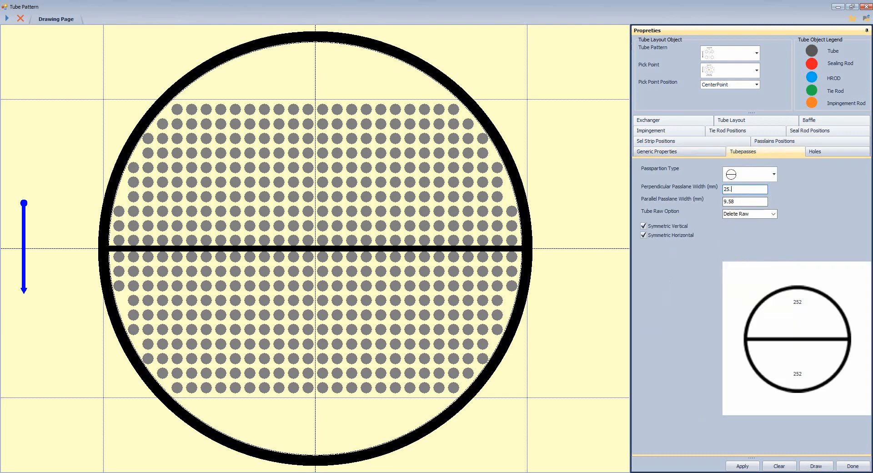
{"action": "key", "text": "Tab"}
{"action": "type", "text": "25."}
{"action": "left_click", "coordinate": [814, 467]}
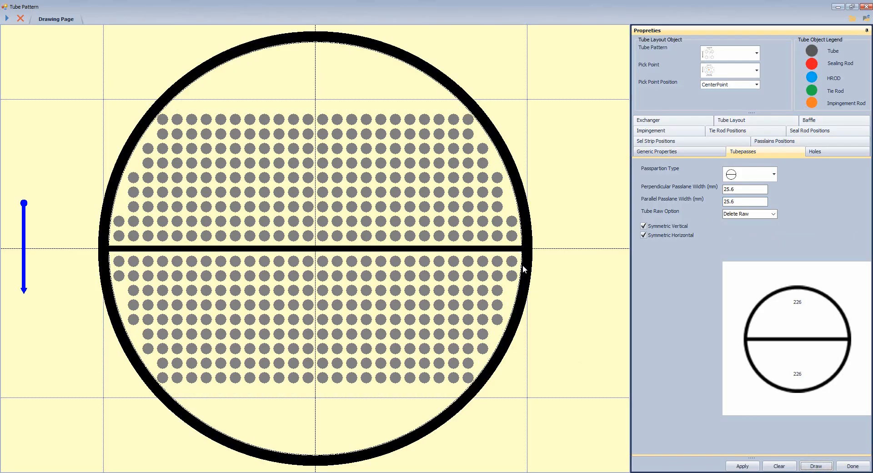
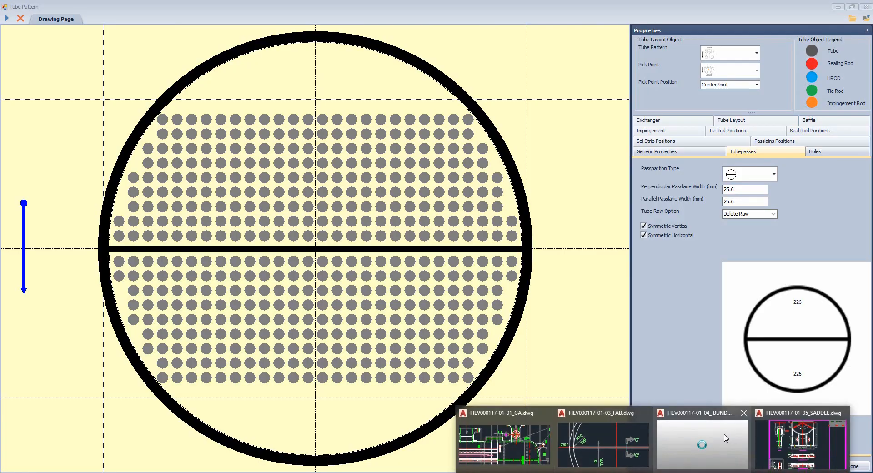
Examine the tube layout detail in AutoCAD's bundle drawing for the tube rows, tube counts and arrangement around the pass partition
{"action": "left_click", "coordinate": [702, 444]}
{"action": "scroll", "coordinate": [410, 264], "scroll_direction": "down", "scroll_amount": 3}
{"action": "middle_click_drag", "start_coordinate": [409, 264], "coordinate": [665, 200]}
{"action": "scroll", "coordinate": [433, 350], "scroll_direction": "up", "scroll_amount": 6}
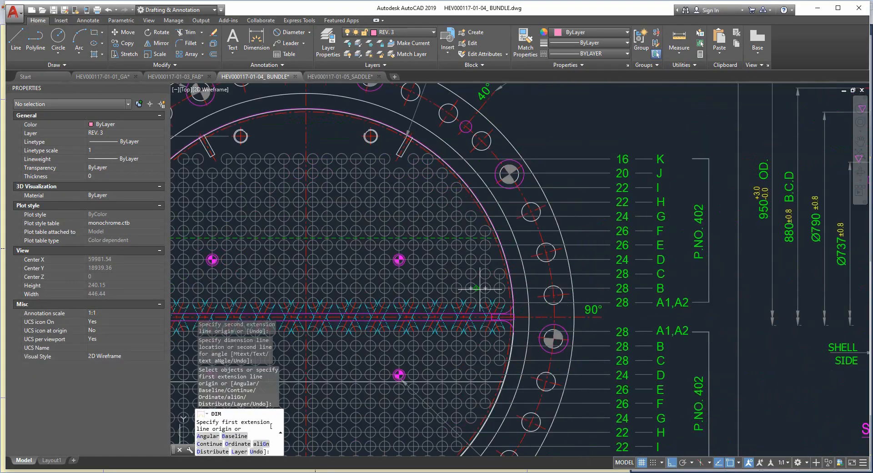
{"action": "middle_click_drag", "start_coordinate": [480, 291], "coordinate": [453, 326]}
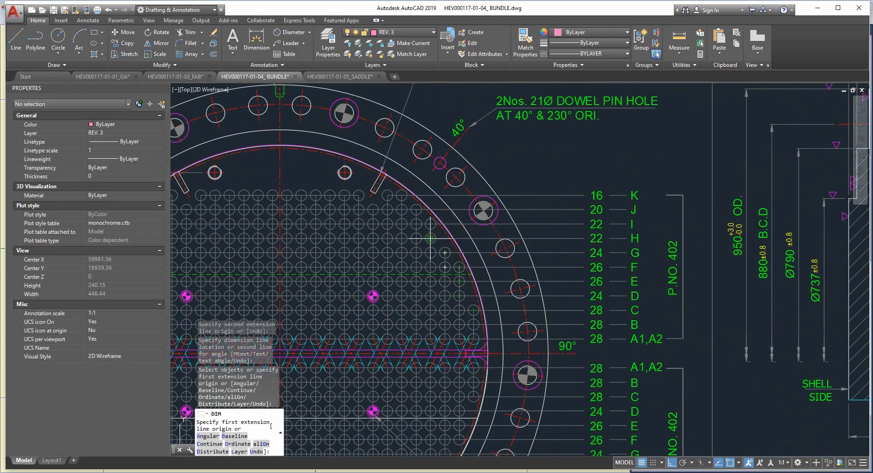
{"action": "scroll", "coordinate": [407, 208], "scroll_direction": "down", "scroll_amount": 5}
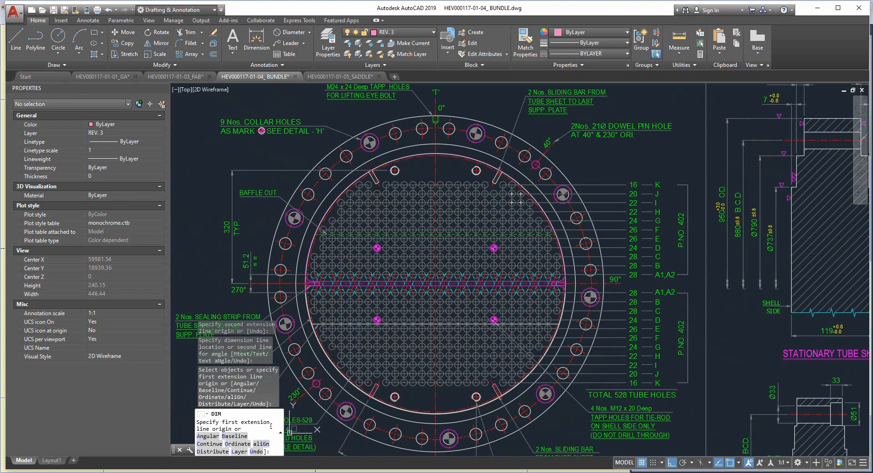
{"action": "scroll", "coordinate": [503, 250], "scroll_direction": "up", "scroll_amount": 5}
{"action": "scroll", "coordinate": [502, 255], "scroll_direction": "down", "scroll_amount": 3}
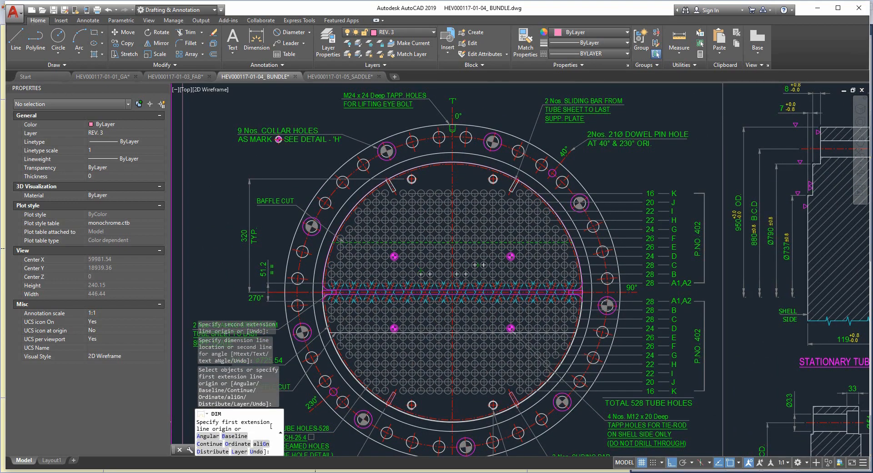
{"action": "scroll", "coordinate": [482, 275], "scroll_direction": "up", "scroll_amount": 3}
{"action": "scroll", "coordinate": [482, 275], "scroll_direction": "down", "scroll_amount": 3}
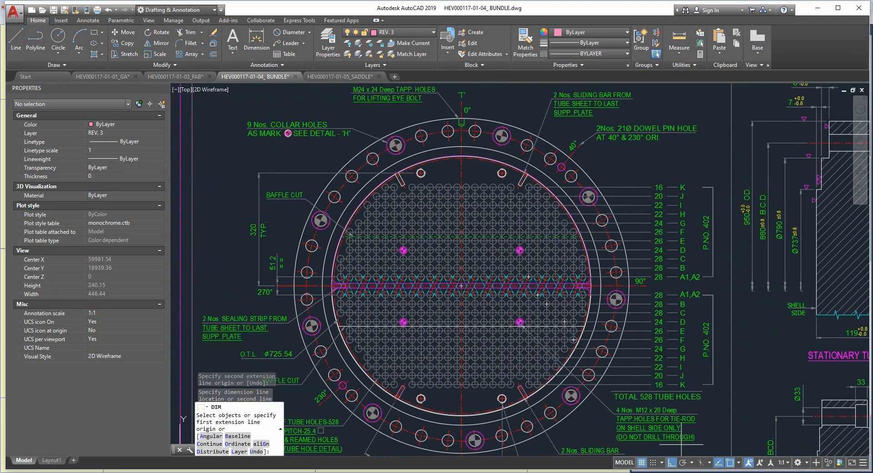
{"action": "scroll", "coordinate": [518, 240], "scroll_direction": "up", "scroll_amount": 4}
{"action": "scroll", "coordinate": [571, 357], "scroll_direction": "up", "scroll_amount": 2}
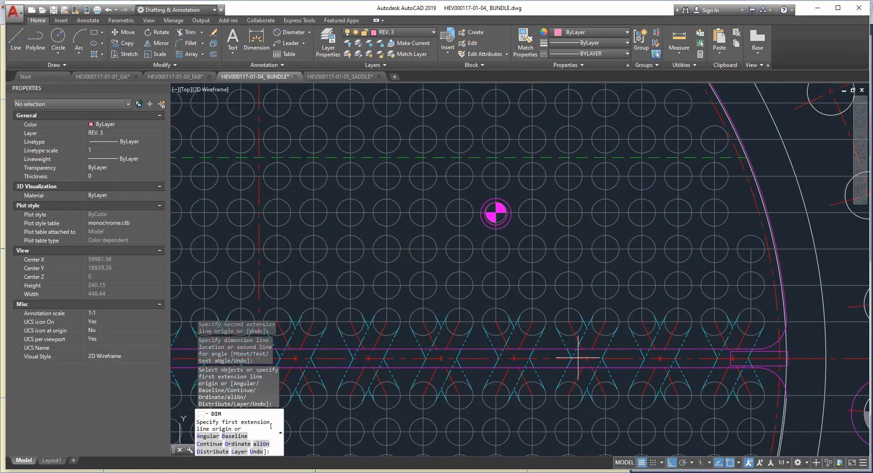
{"action": "scroll", "coordinate": [578, 358], "scroll_direction": "down", "scroll_amount": 6}
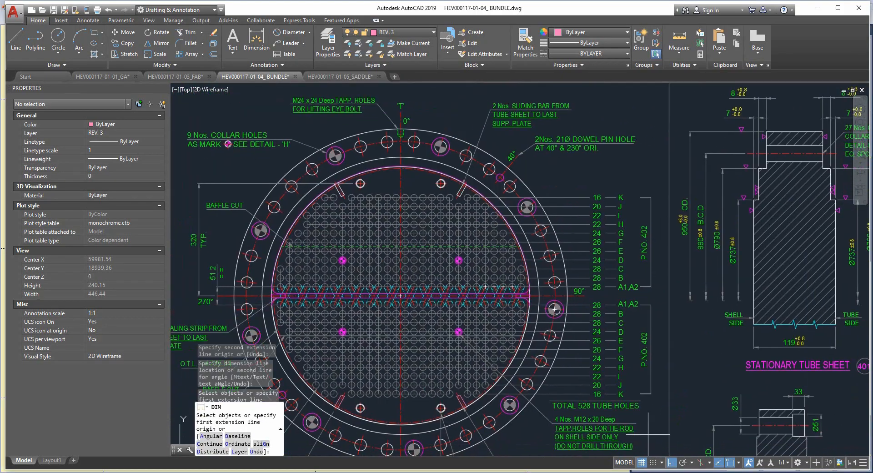
In the Tube Pattern window, set the top and bottom nozzle clearances to 55 and redraw the tube layout
{"action": "left_click", "coordinate": [677, 471]}
{"action": "left_click", "coordinate": [726, 446]}
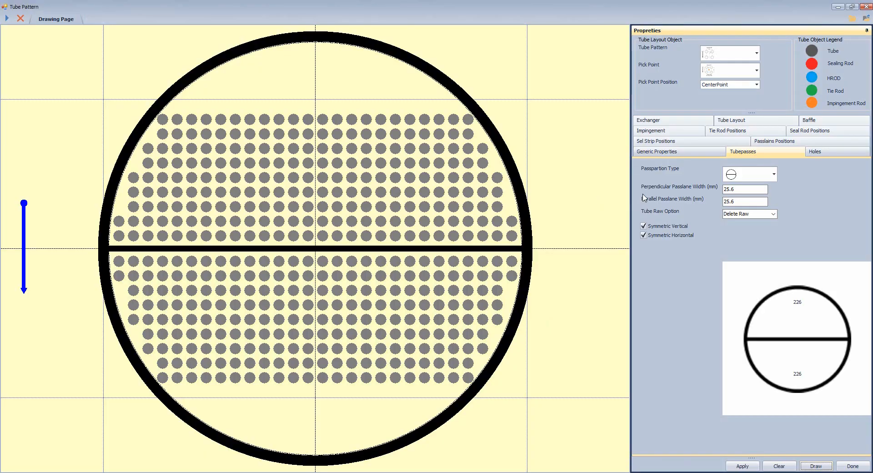
{"action": "left_click", "coordinate": [661, 155]}
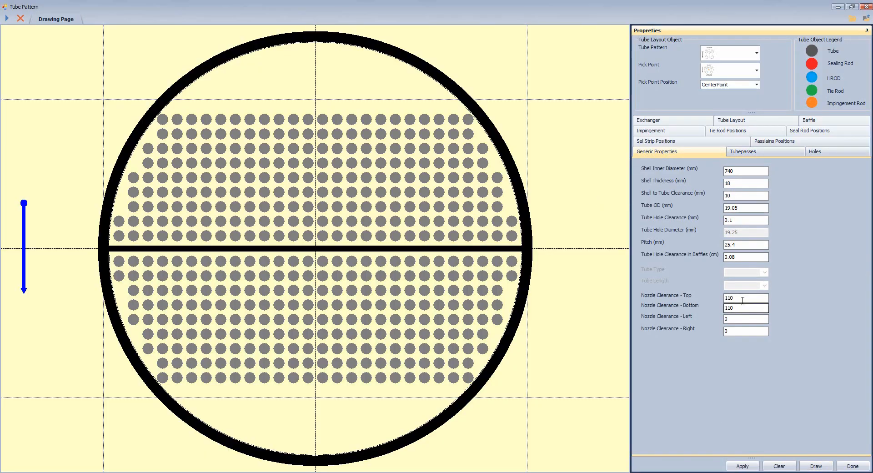
{"action": "double_click", "coordinate": [728, 298]}
{"action": "type", "text": "50"}
{"action": "type", "text": "5"}
{"action": "key", "text": "Tab"}
{"action": "type", "text": "55"}
{"action": "left_click", "coordinate": [816, 466]}
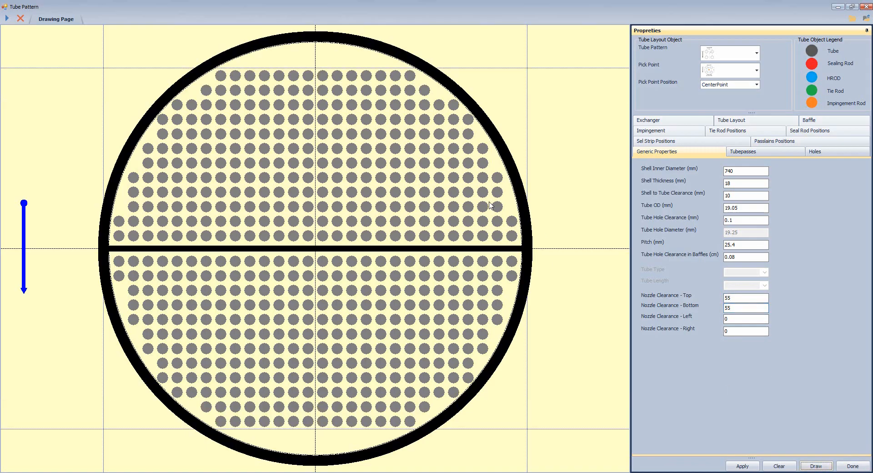
In AutoCAD's bundle drawing, measure a tube circle in the top row of the tubesheet with a diameter dimension
{"action": "left_click", "coordinate": [653, 472]}
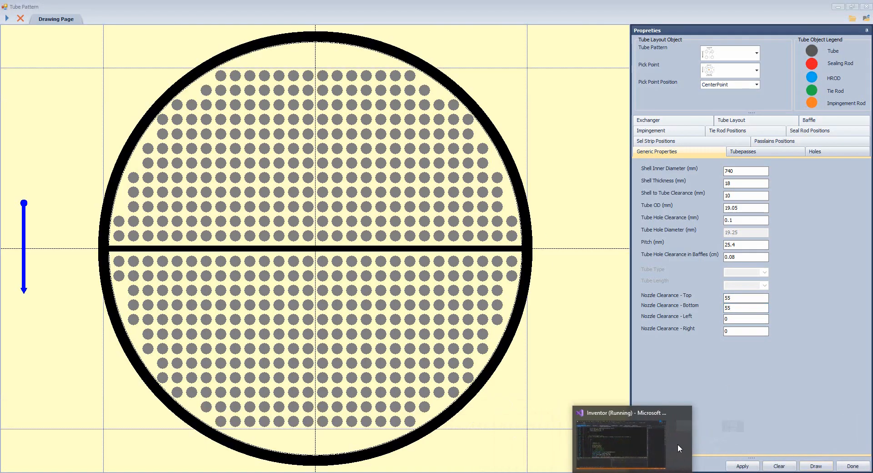
{"action": "mouse_move", "coordinate": [654, 472]}
{"action": "left_click", "coordinate": [608, 435]}
{"action": "scroll", "coordinate": [483, 227], "scroll_direction": "up", "scroll_amount": 8}
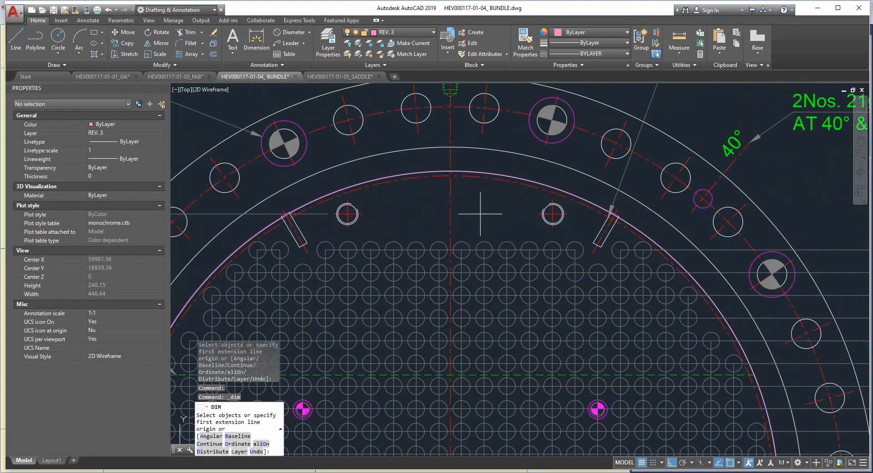
{"action": "scroll", "coordinate": [473, 228], "scroll_direction": "up", "scroll_amount": 3}
{"action": "scroll", "coordinate": [422, 258], "scroll_direction": "up", "scroll_amount": 2}
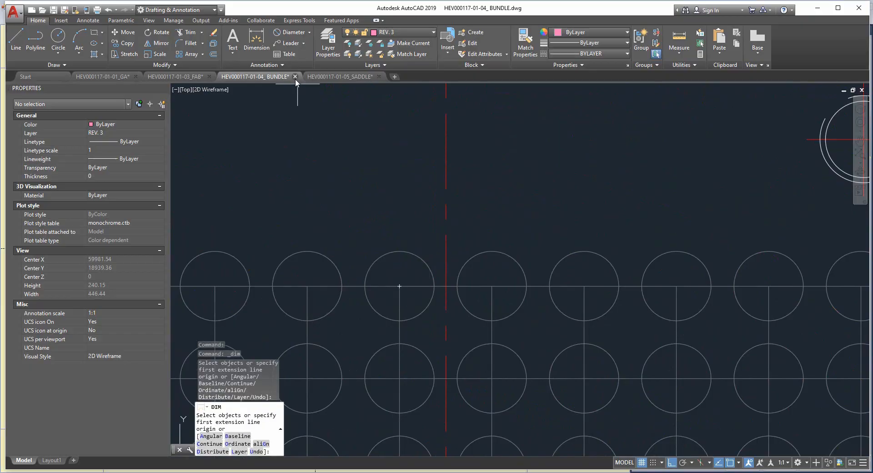
{"action": "left_click", "coordinate": [291, 32]}
{"action": "left_click", "coordinate": [422, 269]}
{"action": "scroll", "coordinate": [445, 211], "scroll_direction": "down", "scroll_amount": 7}
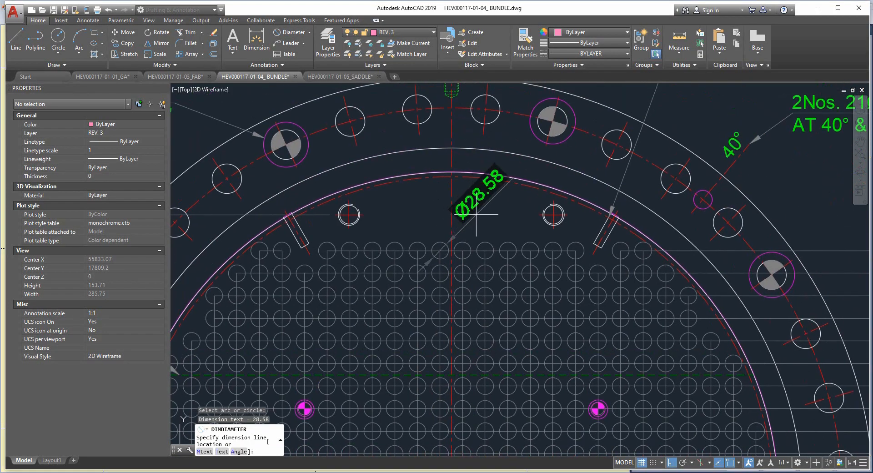
{"action": "scroll", "coordinate": [484, 212], "scroll_direction": "up", "scroll_amount": 2}
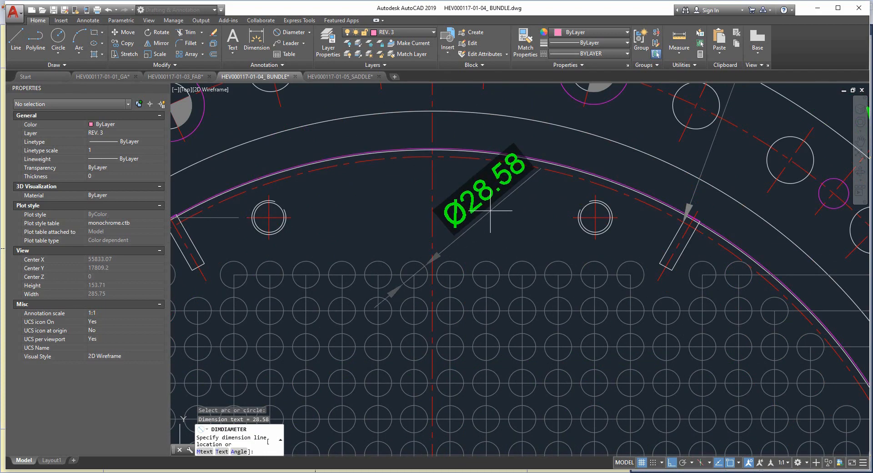
{"action": "key", "text": "Escape"}
Examine the U-tube detail and the tubesheet view for the tube size and the arrangement of the tube rows
{"action": "scroll", "coordinate": [490, 211], "scroll_direction": "down", "scroll_amount": 15}
{"action": "scroll", "coordinate": [603, 201], "scroll_direction": "up", "scroll_amount": 2}
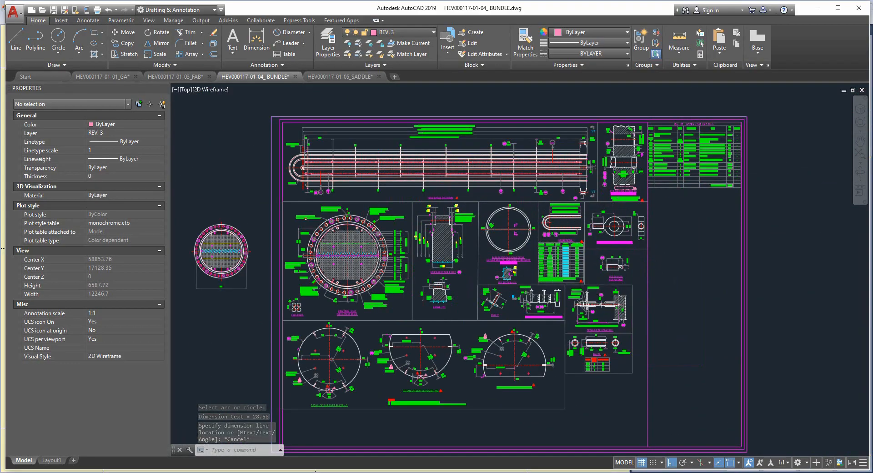
{"action": "scroll", "coordinate": [567, 233], "scroll_direction": "up", "scroll_amount": 12}
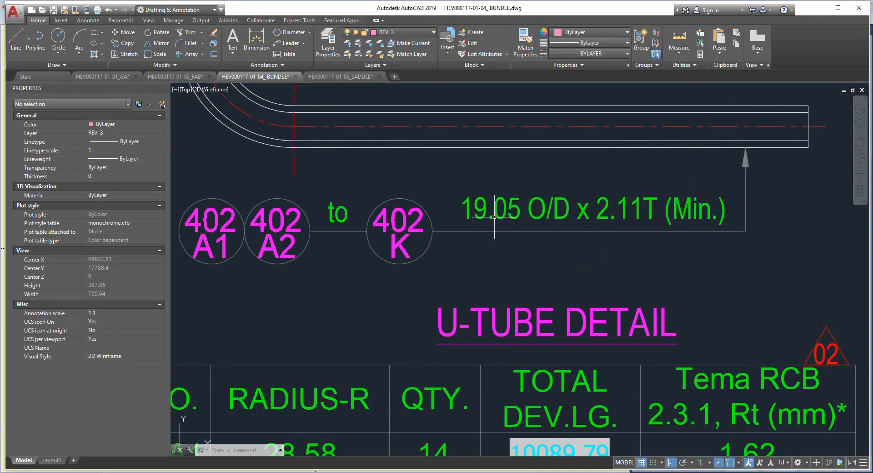
{"action": "scroll", "coordinate": [473, 209], "scroll_direction": "down", "scroll_amount": 10}
{"action": "scroll", "coordinate": [476, 239], "scroll_direction": "up", "scroll_amount": 4}
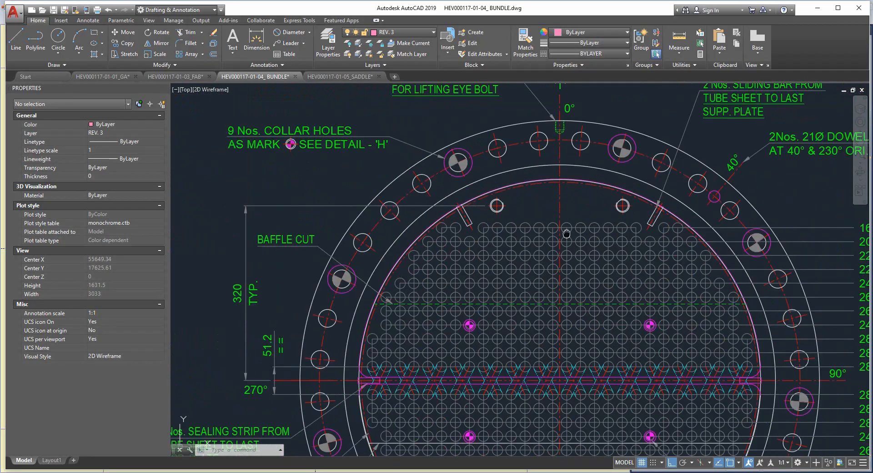
{"action": "middle_click_drag", "start_coordinate": [646, 279], "coordinate": [491, 209]}
{"action": "scroll", "coordinate": [491, 209], "scroll_direction": "down", "scroll_amount": 2}
{"action": "middle_click_drag", "start_coordinate": [548, 221], "coordinate": [551, 250]}
{"action": "scroll", "coordinate": [551, 251], "scroll_direction": "up", "scroll_amount": 2}
{"action": "middle_click_drag", "start_coordinate": [566, 307], "coordinate": [626, 341]}
{"action": "scroll", "coordinate": [566, 307], "scroll_direction": "up", "scroll_amount": 2}
{"action": "scroll", "coordinate": [627, 350], "scroll_direction": "down", "scroll_amount": 2}
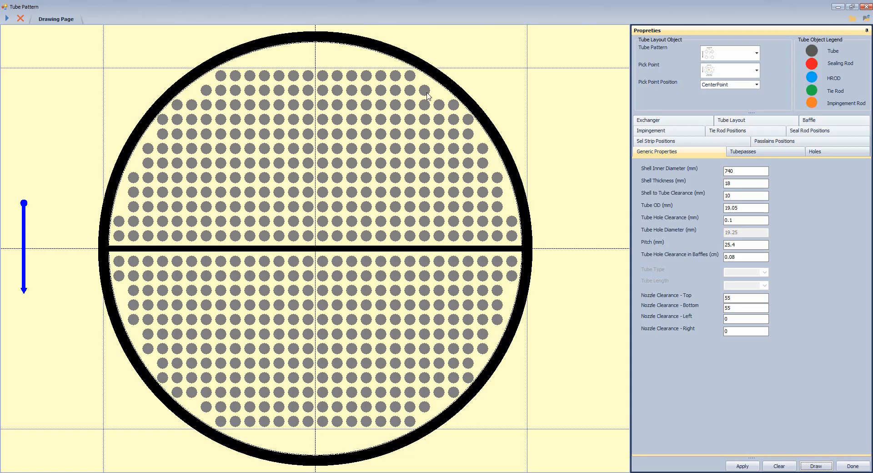
In the Tube Pattern window, set the top and bottom nozzle clearances to 65, the shell to tube clearance to 15 mm, and redraw
{"action": "left_click_drag", "start_coordinate": [751, 298], "coordinate": [707, 312]}
{"action": "type", "text": "6565"}
{"action": "left_click_drag", "start_coordinate": [746, 196], "coordinate": [705, 205]}
{"action": "type", "text": "15"}
{"action": "left_click", "coordinate": [816, 466]}
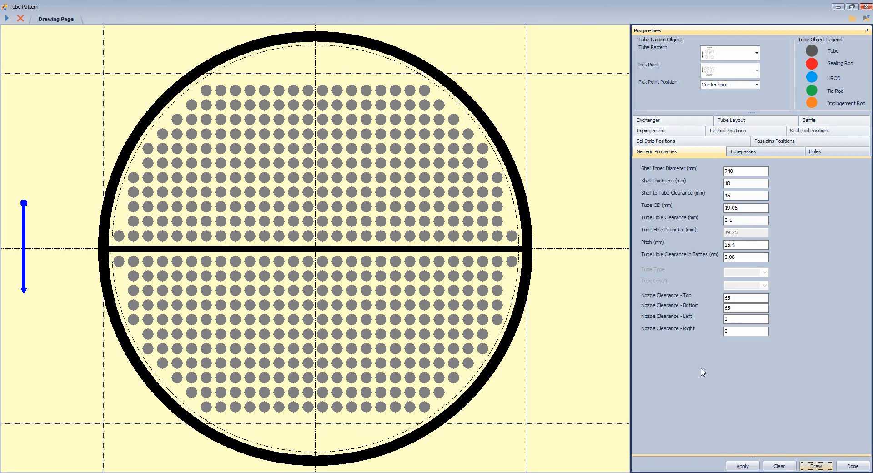
Set the shell to tube clearance to 20 mm and redraw the tube layout
{"action": "left_click", "coordinate": [737, 183]}
{"action": "key", "text": "Tab"}
{"action": "type", "text": "20"}
{"action": "left_click", "coordinate": [816, 466]}
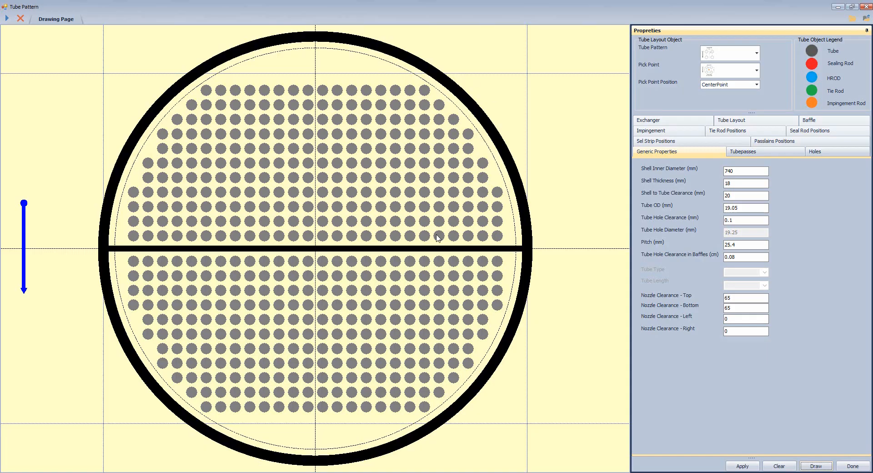
Examine AutoCAD's tubesheet view for the outermost tubes, the tube count per row and the outer tube limit diameter
{"action": "left_click", "coordinate": [675, 472]}
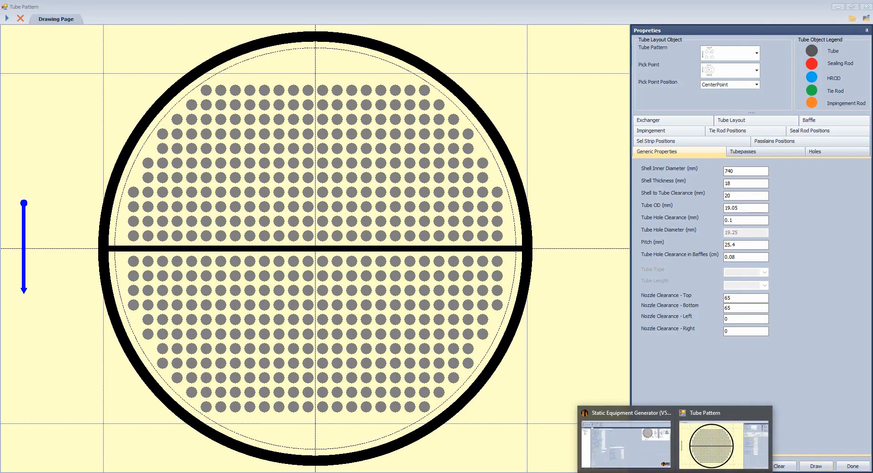
{"action": "mouse_move", "coordinate": [653, 472]}
{"action": "left_click", "coordinate": [685, 444]}
{"action": "scroll", "coordinate": [534, 253], "scroll_direction": "up", "scroll_amount": 4}
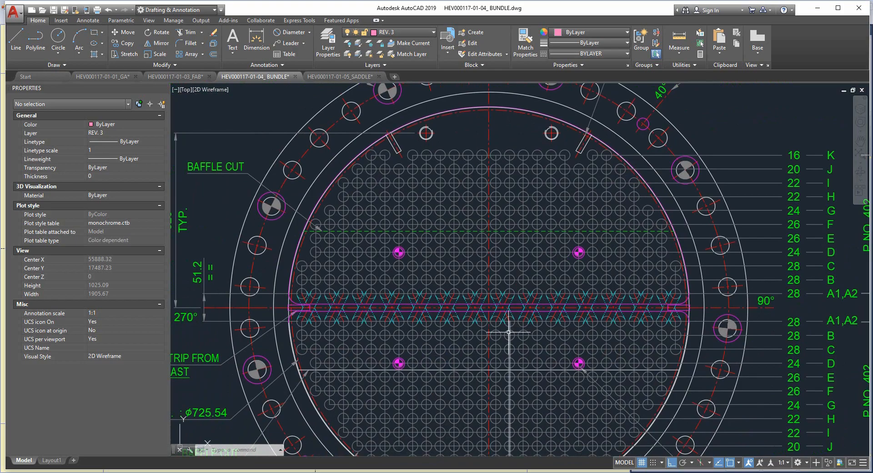
{"action": "left_click", "coordinate": [758, 445]}
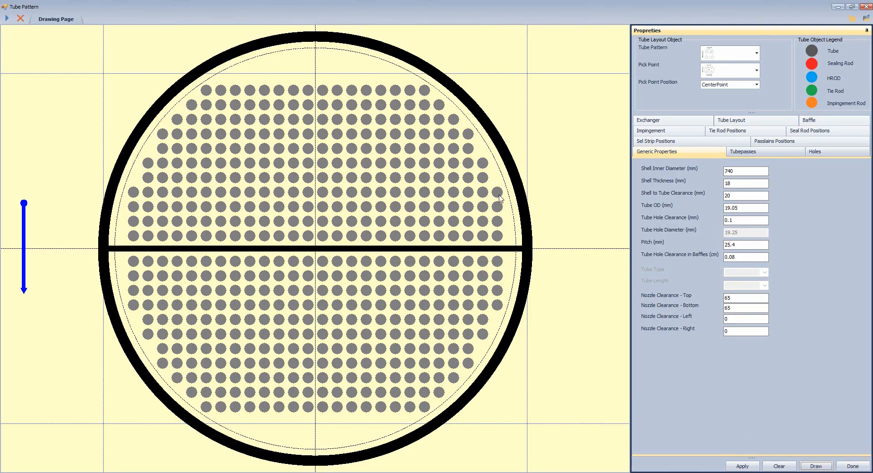
{"action": "left_click", "coordinate": [667, 456]}
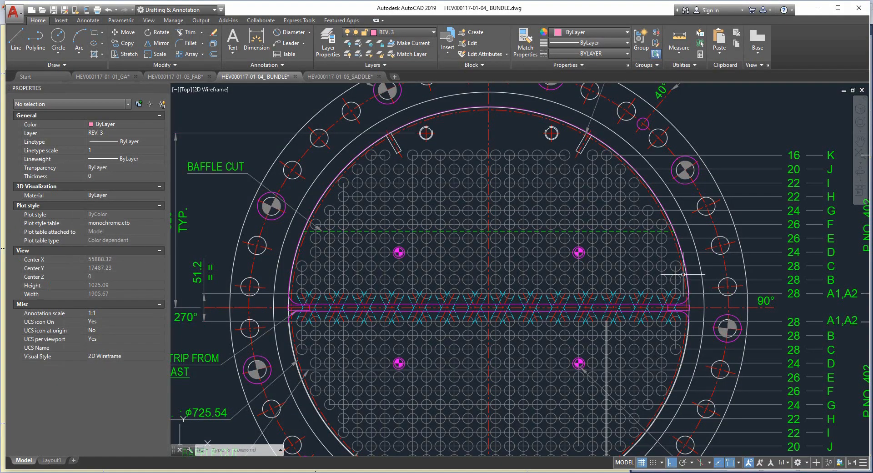
{"action": "scroll", "coordinate": [673, 282], "scroll_direction": "down", "scroll_amount": 5}
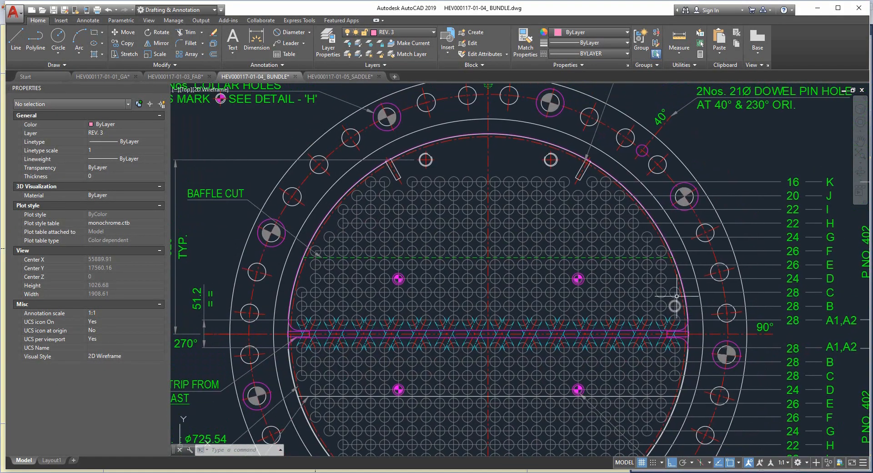
{"action": "scroll", "coordinate": [679, 285], "scroll_direction": "up", "scroll_amount": 3}
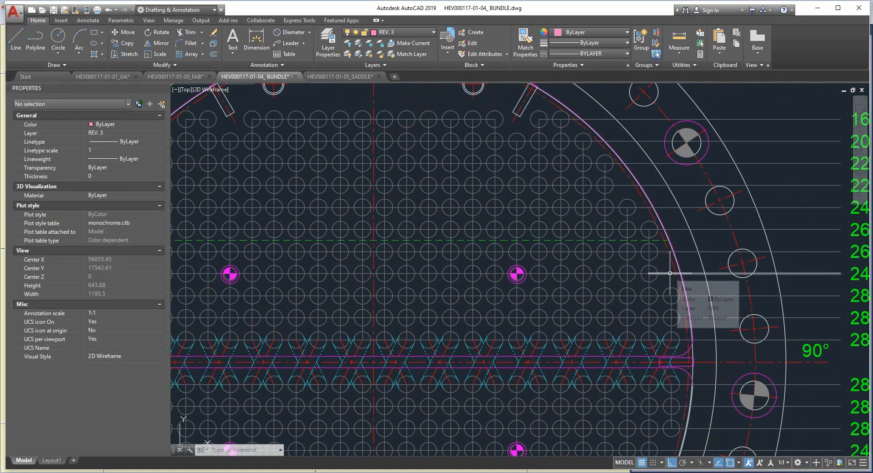
{"action": "scroll", "coordinate": [671, 272], "scroll_direction": "down", "scroll_amount": 4}
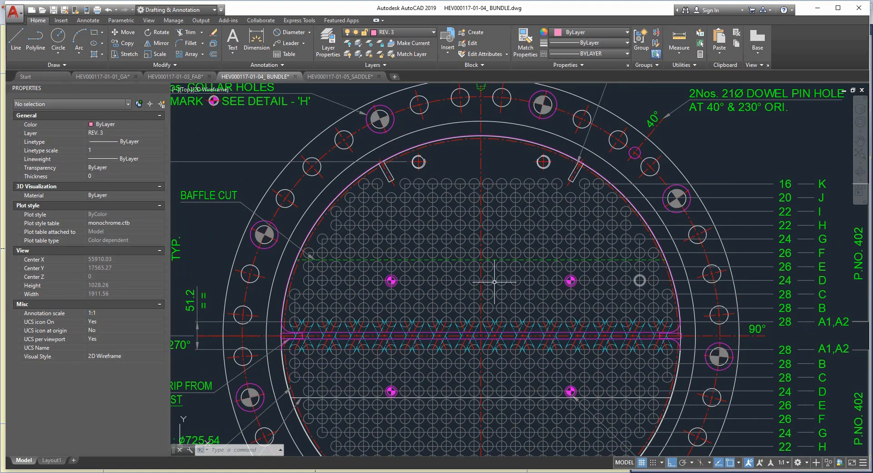
{"action": "scroll", "coordinate": [509, 246], "scroll_direction": "up", "scroll_amount": 1}
{"action": "middle_click_drag", "start_coordinate": [337, 316], "coordinate": [427, 276]}
{"action": "scroll", "coordinate": [328, 355], "scroll_direction": "up", "scroll_amount": 2}
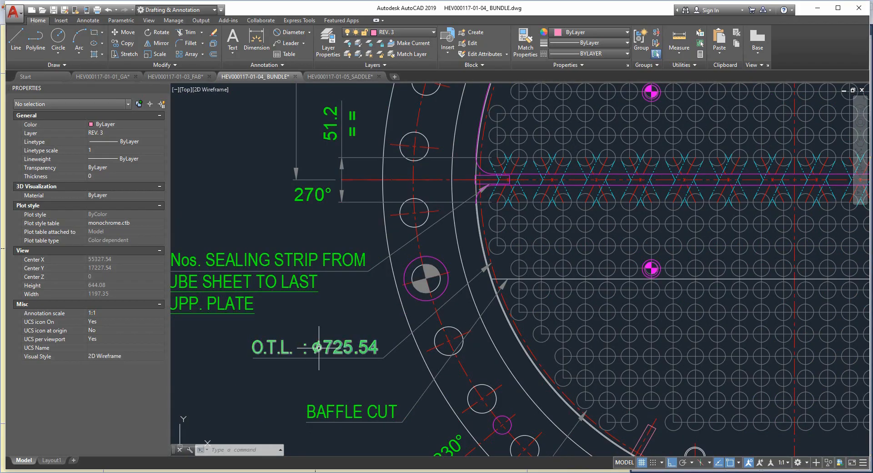
In the Tube Pattern window, set the shell inner diameter to 727 mm and the shell to tube clearance to 0, and redraw
{"action": "left_click", "coordinate": [730, 441]}
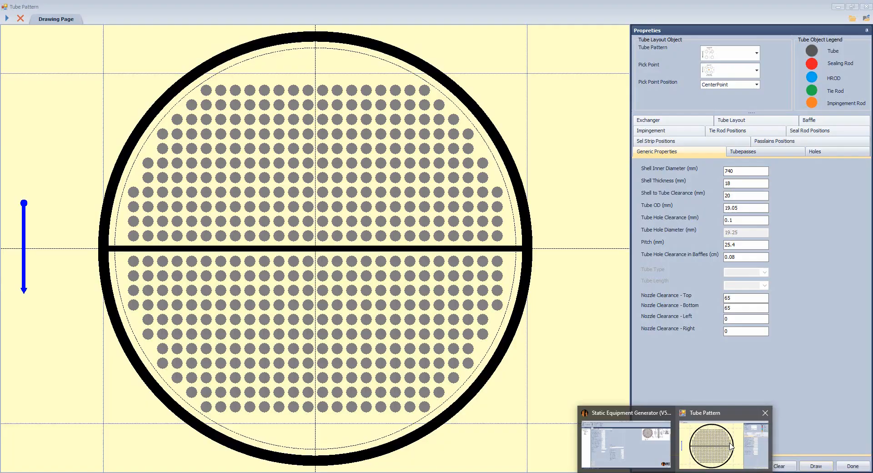
{"action": "left_click_drag", "start_coordinate": [736, 172], "coordinate": [699, 176]}
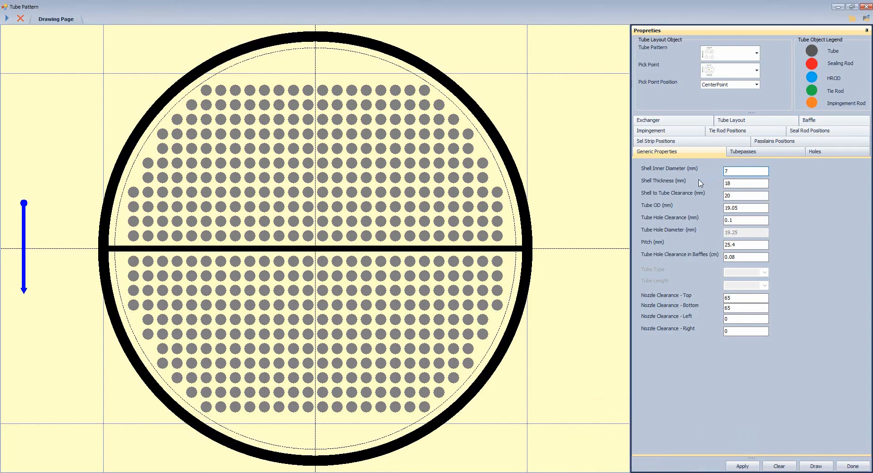
{"action": "left_click_drag", "start_coordinate": [735, 196], "coordinate": [690, 196]}
{"action": "type", "text": "0"}
{"action": "double_click", "coordinate": [745, 184]}
{"action": "left_click", "coordinate": [817, 466]}
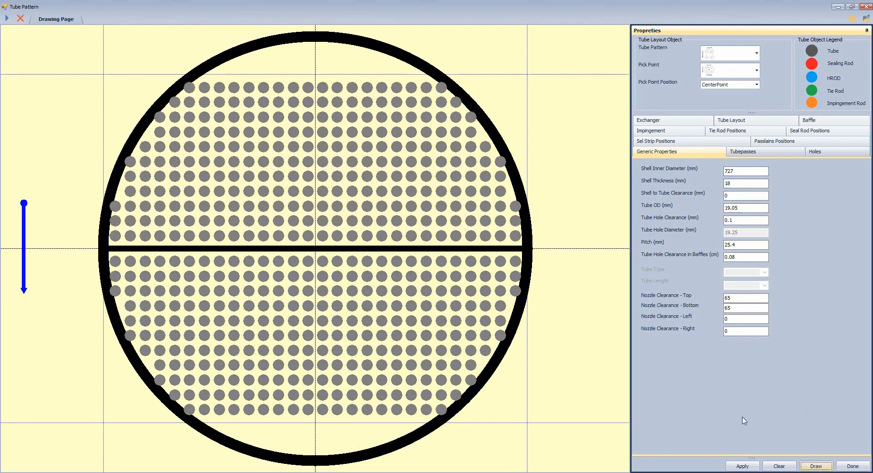
Set the shell inner diameter back to 740 mm and the shell to tube clearance to 20 mm, and redraw the tube layout
{"action": "left_click", "coordinate": [745, 173]}
{"action": "key", "text": "Tab"}
{"action": "key", "text": "Tab"}
{"action": "key", "text": "shift+Tab"}
{"action": "key", "text": "shift+Tab"}
{"action": "type", "text": "7"}
{"action": "key", "text": "Tab"}
{"action": "key", "text": "Tab"}
{"action": "type", "text": "1"}
{"action": "type", "text": "1"}
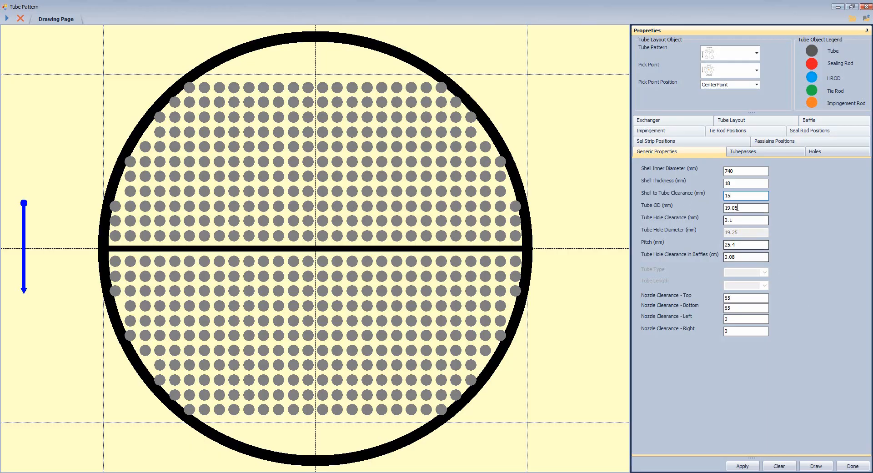
{"action": "key", "text": "BackSpace"}
{"action": "type", "text": "20"}
{"action": "left_click", "coordinate": [815, 468]}
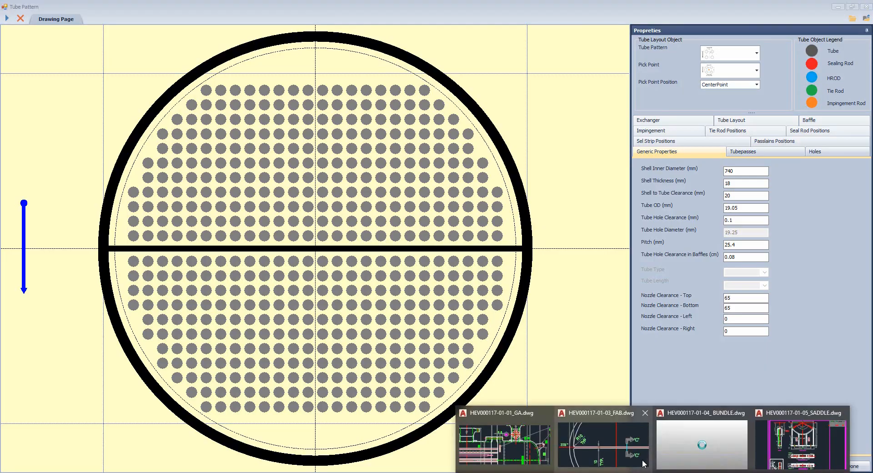
Check the row counts in AutoCAD's bundle drawing, and in the Tube Pattern window set the shell to tube clearance to 15 mm and redraw
{"action": "left_click", "coordinate": [715, 446]}
{"action": "middle_click_drag", "start_coordinate": [526, 285], "coordinate": [268, 304]}
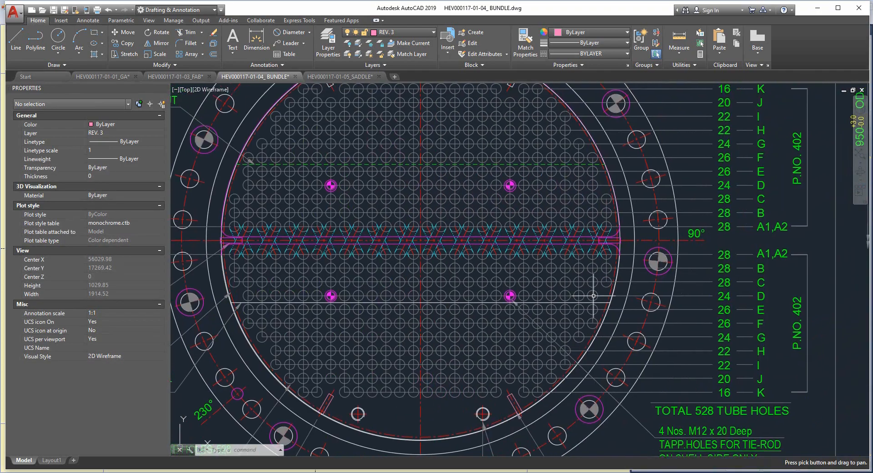
{"action": "middle_click_drag", "start_coordinate": [729, 228], "coordinate": [744, 248]}
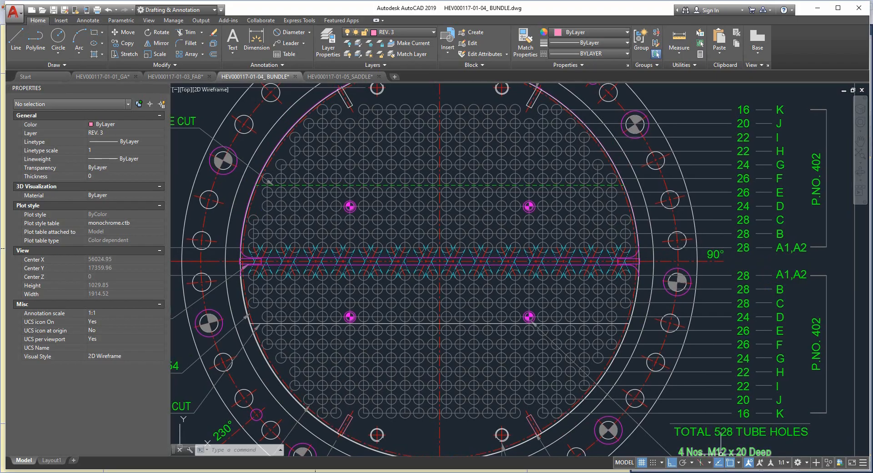
{"action": "mouse_move", "coordinate": [706, 472]}
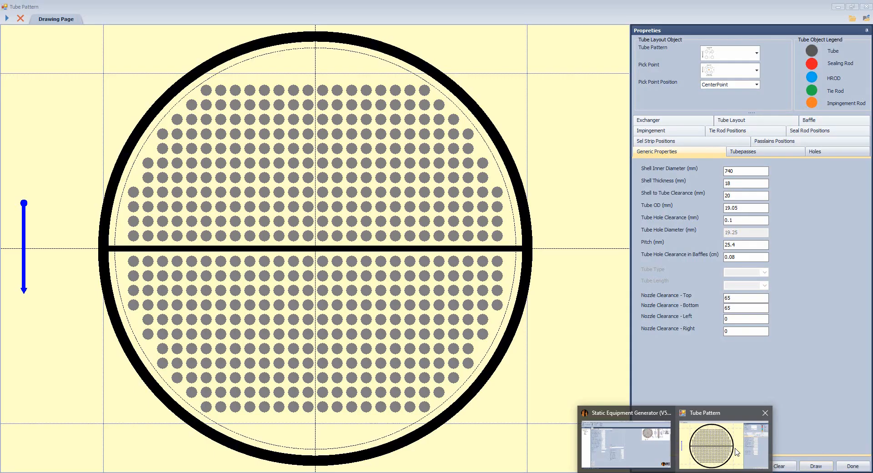
{"action": "left_click", "coordinate": [737, 452]}
{"action": "left_click_drag", "start_coordinate": [735, 196], "coordinate": [707, 198]}
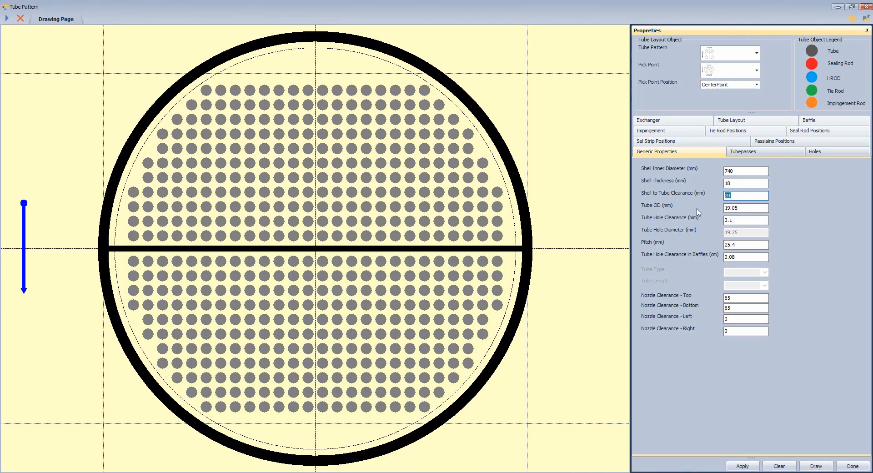
{"action": "type", "text": "15"}
{"action": "left_click", "coordinate": [732, 308]}
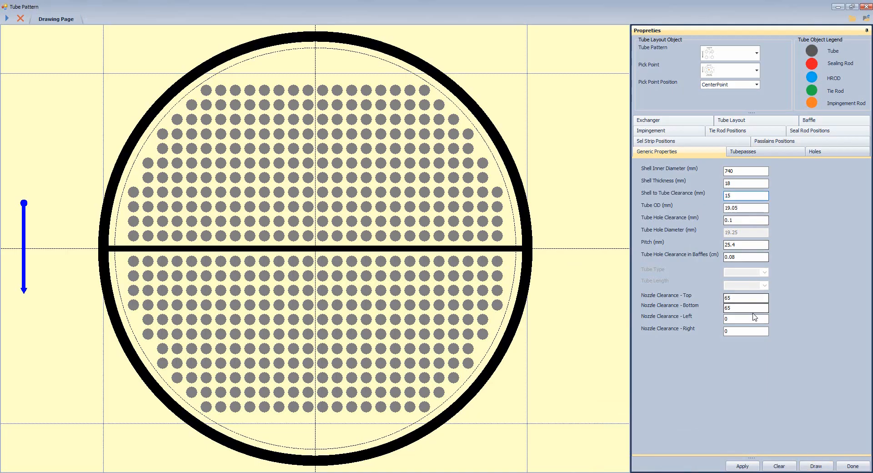
{"action": "left_click", "coordinate": [814, 466]}
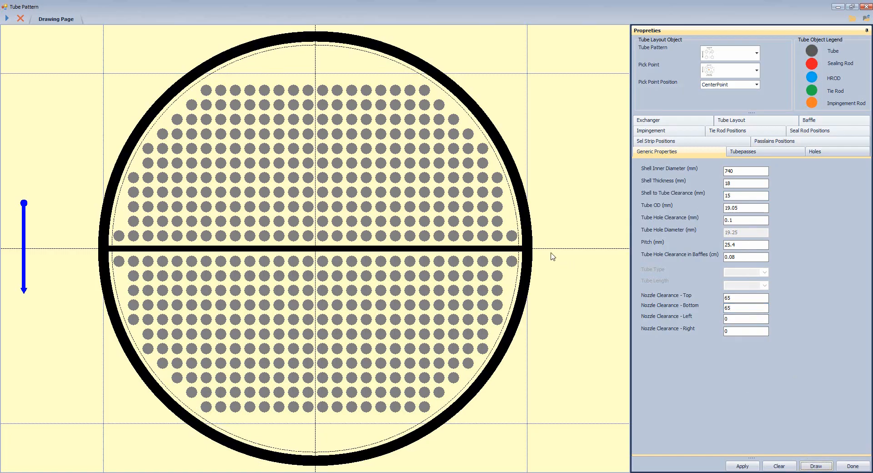
Set the shell to tube clearance to 20 mm and redraw the tube layout for comparison with the bundle drawing
{"action": "left_click_drag", "start_coordinate": [738, 195], "coordinate": [703, 199]}
{"action": "type", "text": "0"}
{"action": "left_click", "coordinate": [816, 466]}
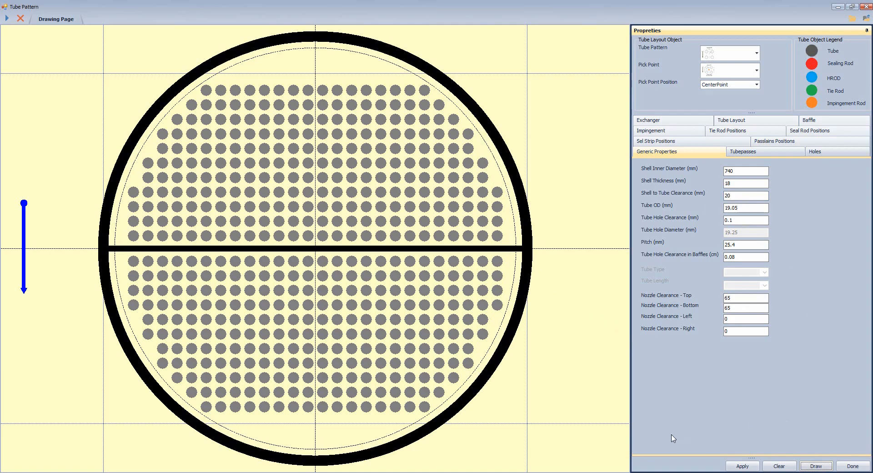
Check the row counts in AutoCAD's bundle drawing, and in the Tube Pattern window set the shell to tube clearance to 10 mm and redraw
{"action": "left_click", "coordinate": [654, 472]}
{"action": "left_click", "coordinate": [692, 450]}
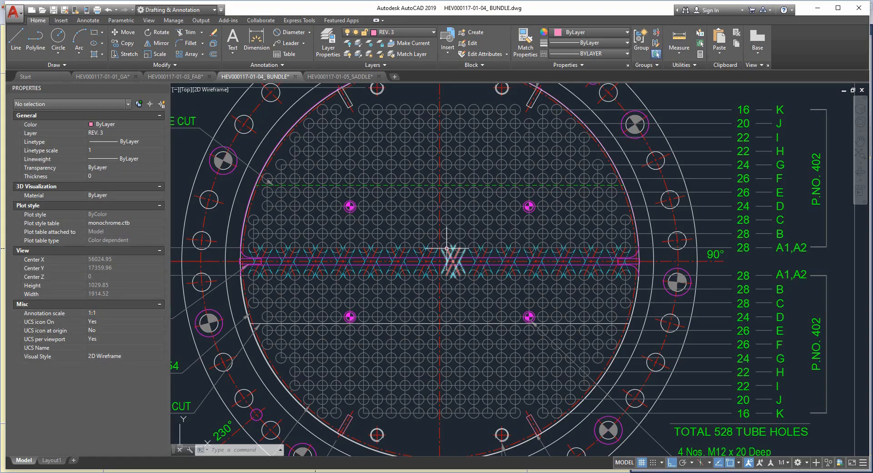
{"action": "left_click", "coordinate": [677, 472]}
{"action": "left_click", "coordinate": [724, 447]}
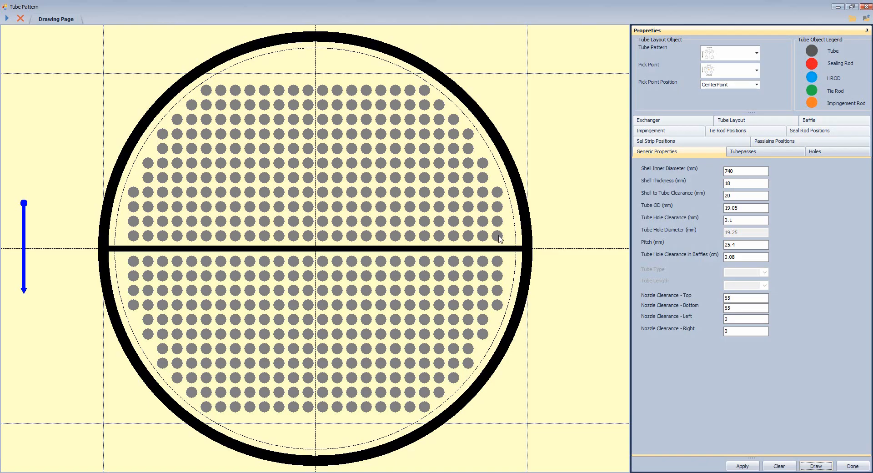
{"action": "double_click", "coordinate": [728, 196]}
{"action": "type", "text": "10"}
{"action": "left_click", "coordinate": [816, 466]}
Set the shell to tube clearance to 5 mm and redraw the tube layout
{"action": "double_click", "coordinate": [728, 196]}
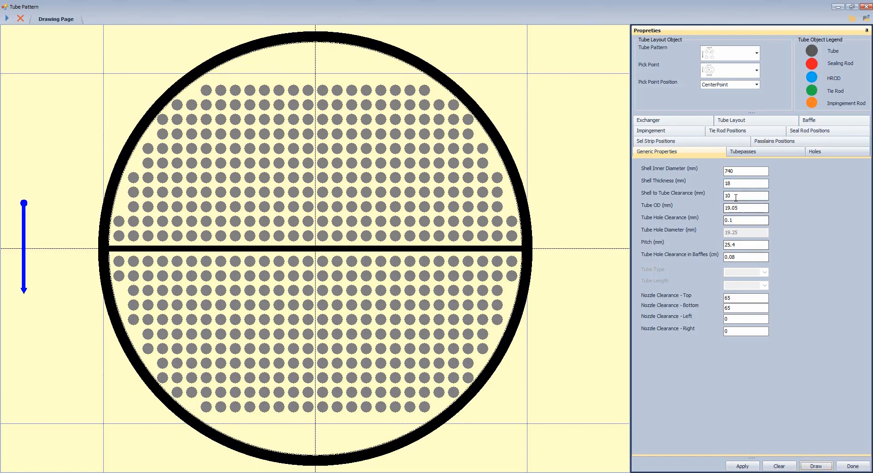
{"action": "type", "text": "5"}
{"action": "left_click", "coordinate": [816, 466]}
{"action": "left_click", "coordinate": [826, 467]}
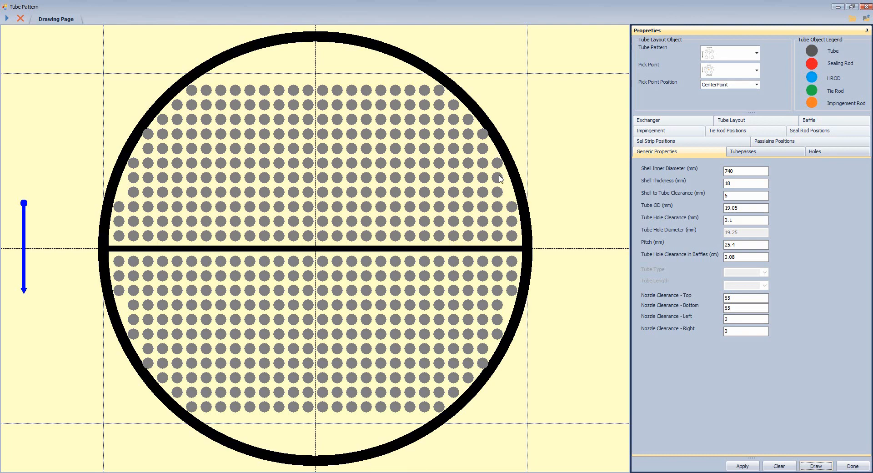
Switch to AutoCAD's bundle drawing and examine the outer tubes and tie rod positions above the pass partition
{"action": "left_click", "coordinate": [653, 472]}
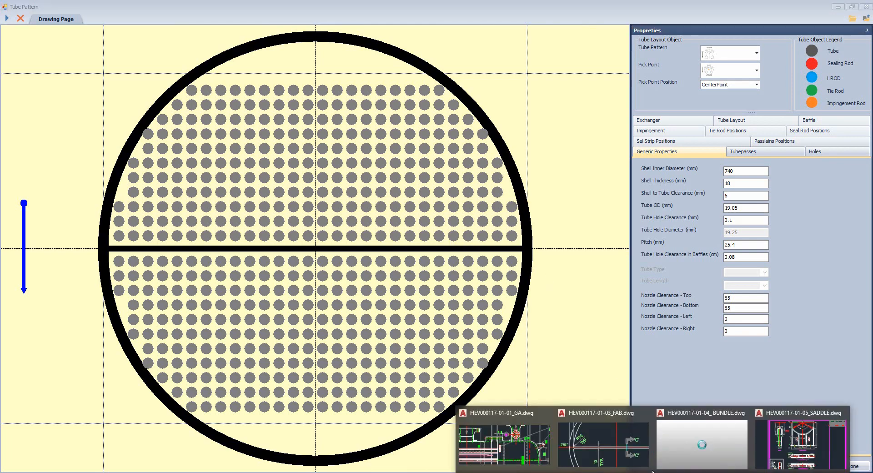
{"action": "left_click", "coordinate": [691, 450]}
{"action": "scroll", "coordinate": [608, 264], "scroll_direction": "up", "scroll_amount": 3}
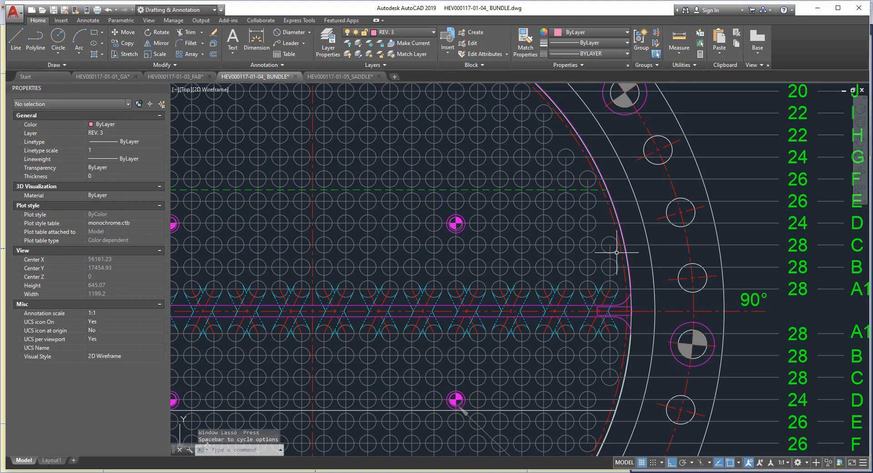
{"action": "scroll", "coordinate": [605, 255], "scroll_direction": "down", "scroll_amount": 2}
{"action": "mouse_move", "coordinate": [534, 259]}
{"action": "middle_mouse_down"}
{"action": "mouse_move", "coordinate": [630, 296]}
{"action": "mouse_move", "coordinate": [684, 282]}
{"action": "middle_mouse_up"}
{"action": "scroll", "coordinate": [664, 283], "scroll_direction": "up", "scroll_amount": 3}
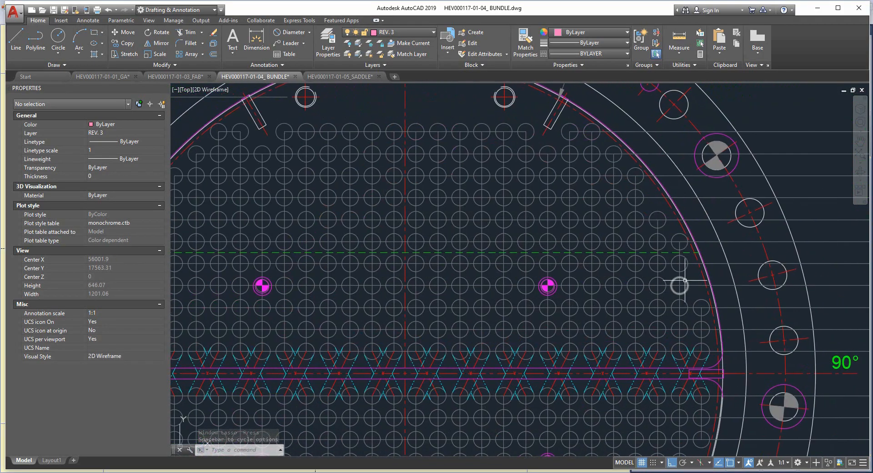
{"action": "middle_click_drag", "start_coordinate": [601, 286], "coordinate": [657, 281]}
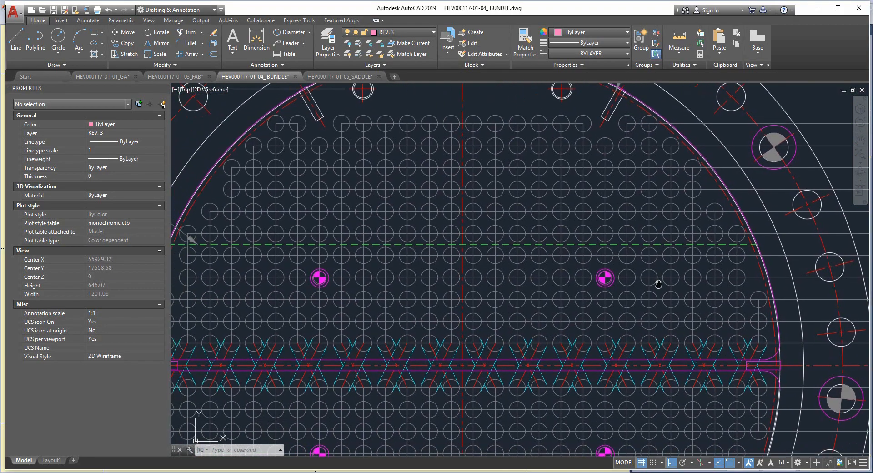
{"action": "scroll", "coordinate": [721, 280], "scroll_direction": "down", "scroll_amount": 3}
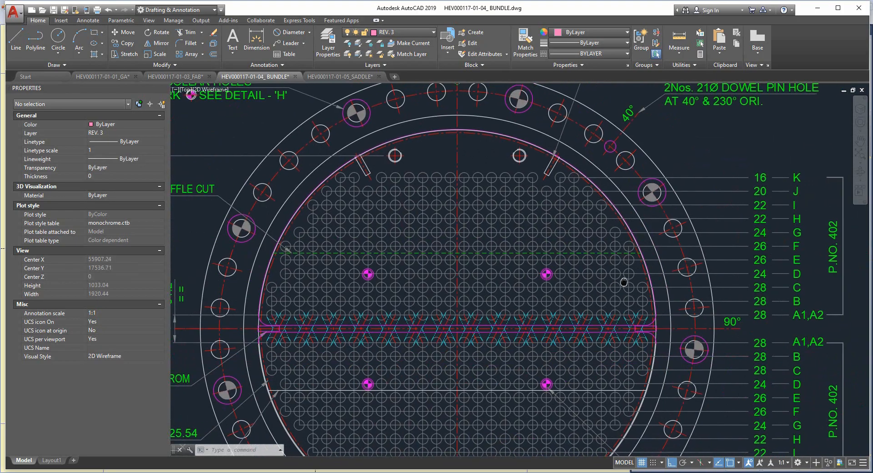
{"action": "scroll", "coordinate": [722, 277], "scroll_direction": "up", "scroll_amount": 1}
{"action": "scroll", "coordinate": [643, 277], "scroll_direction": "up", "scroll_amount": 2}
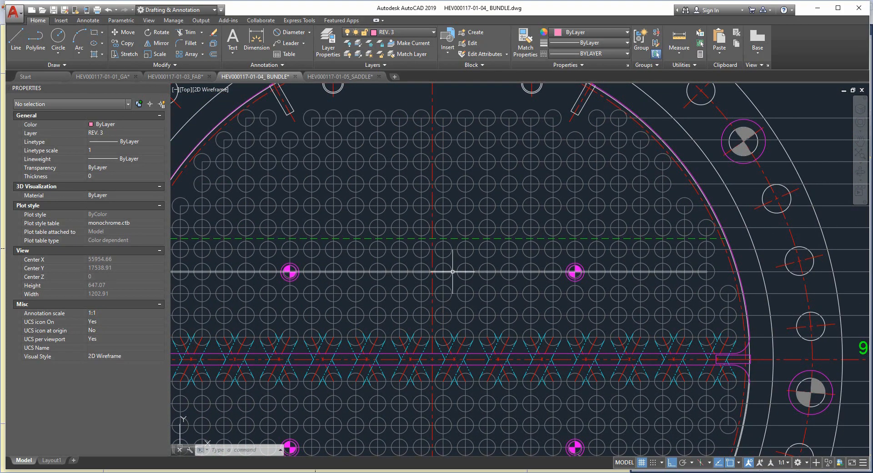
Count the tubes from the vertical centreline to the tie rod in the row, then clear the selection
{"action": "left_click", "coordinate": [443, 272]}
{"action": "left_click", "coordinate": [473, 265]}
{"action": "left_click", "coordinate": [495, 264]}
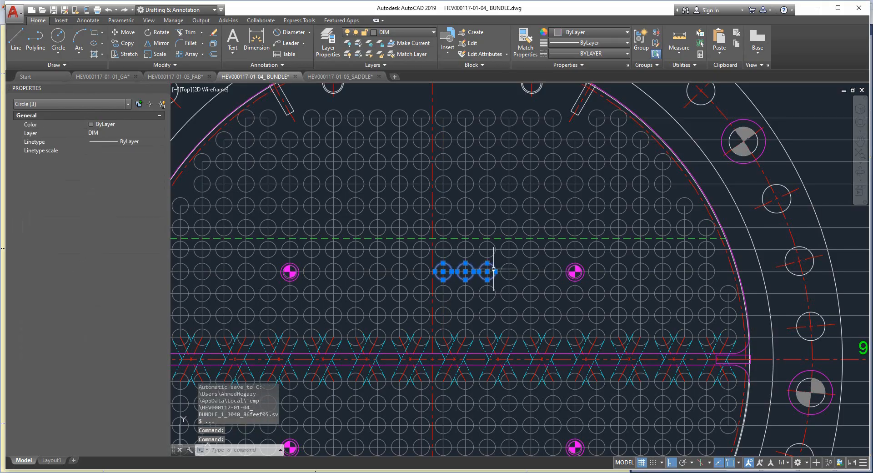
{"action": "left_click", "coordinate": [517, 265]}
{"action": "left_click", "coordinate": [528, 265]}
{"action": "left_click", "coordinate": [537, 266]}
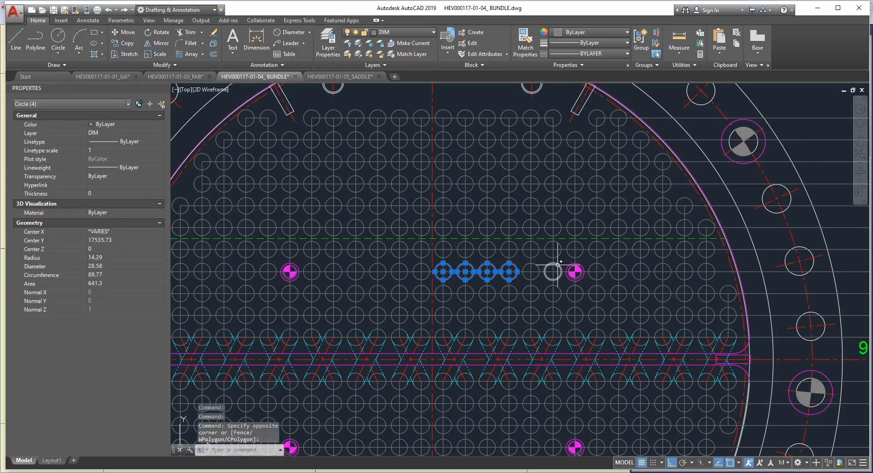
{"action": "left_click", "coordinate": [553, 266]}
{"action": "key", "text": "Escape"}
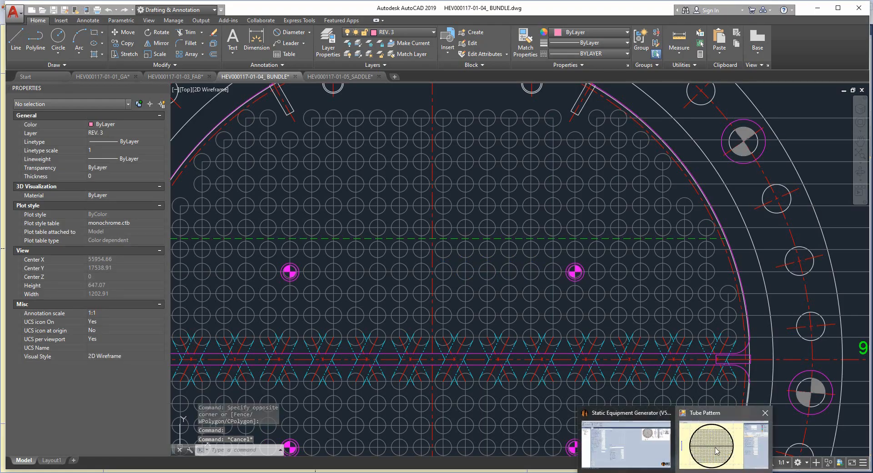
In the Tube Pattern window, convert the seventh tube from the vertical centreline in the fourth row above the partition to a tie rod
{"action": "left_click", "coordinate": [719, 450]}
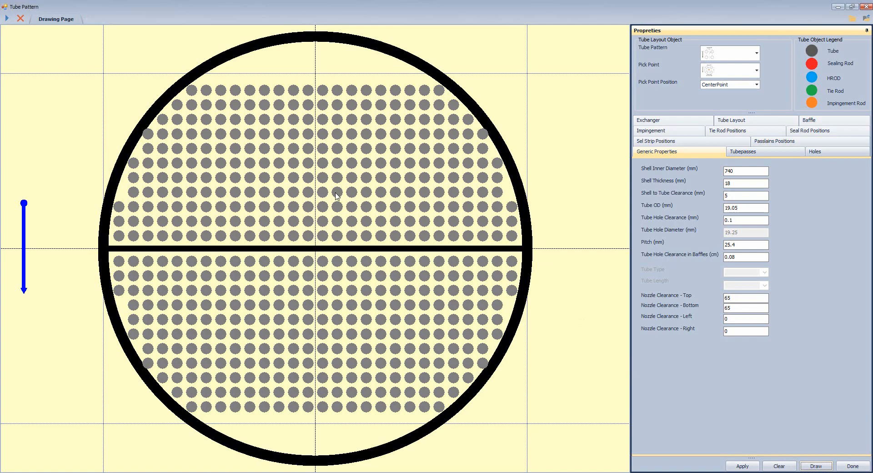
{"action": "right_click", "coordinate": [411, 196]}
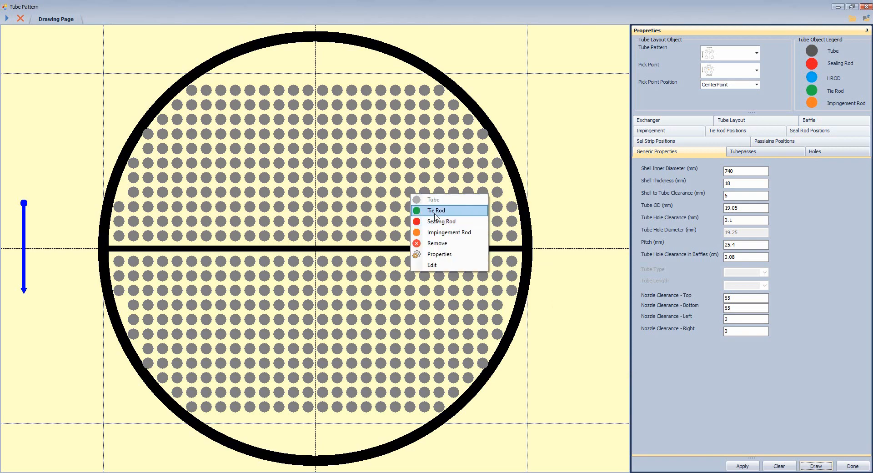
{"action": "left_click", "coordinate": [415, 209]}
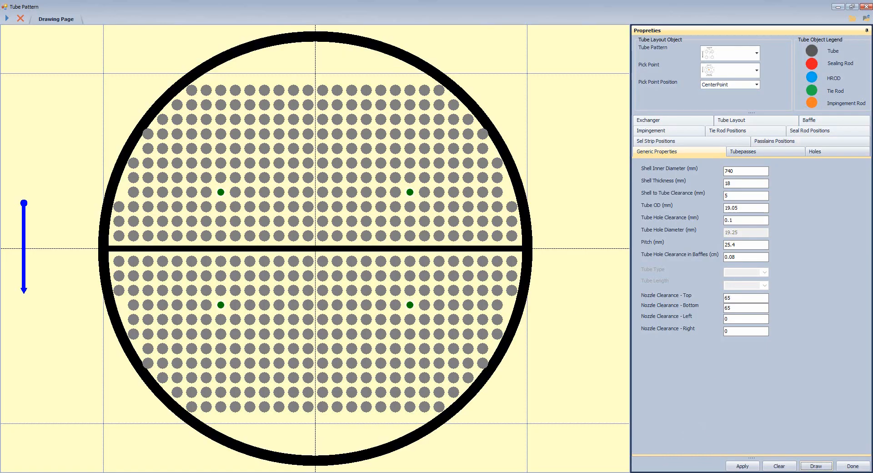
Compare the outer ends of the upper tube rows between AutoCAD's bundle drawing and the Tube Pattern layout
{"action": "left_click", "coordinate": [654, 472]}
{"action": "left_click", "coordinate": [701, 445]}
{"action": "middle_click_drag", "start_coordinate": [520, 238], "coordinate": [544, 261]}
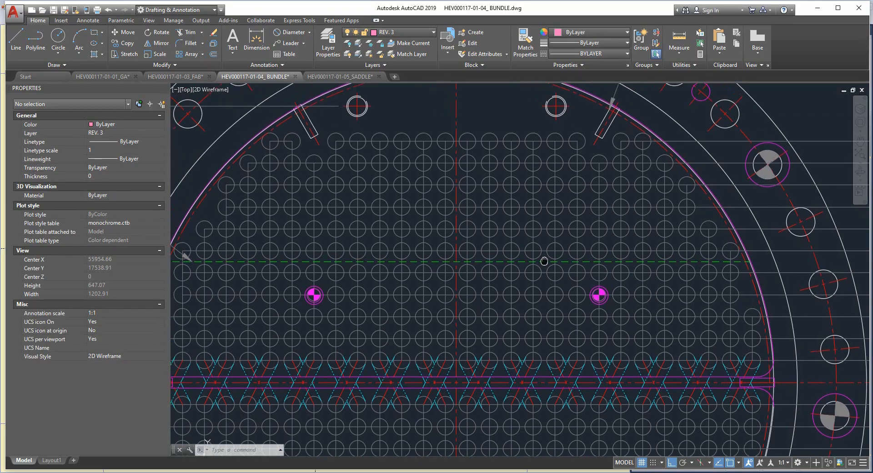
{"action": "middle_click_drag", "start_coordinate": [729, 241], "coordinate": [733, 274]}
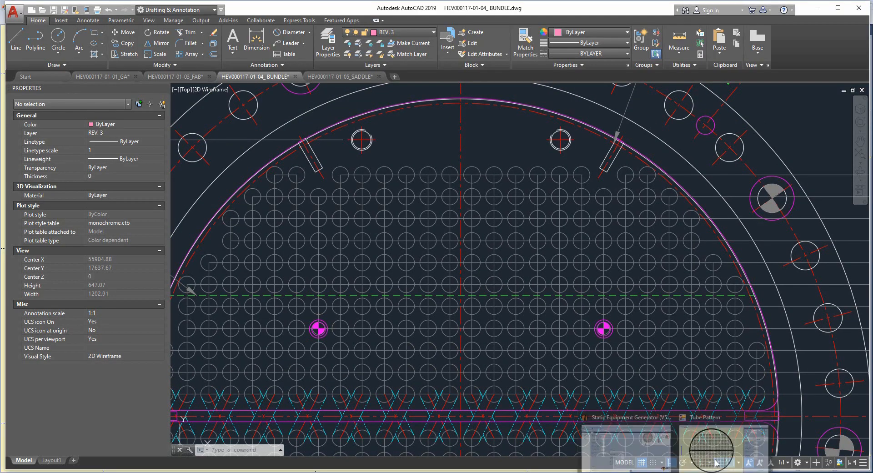
{"action": "left_click", "coordinate": [715, 463]}
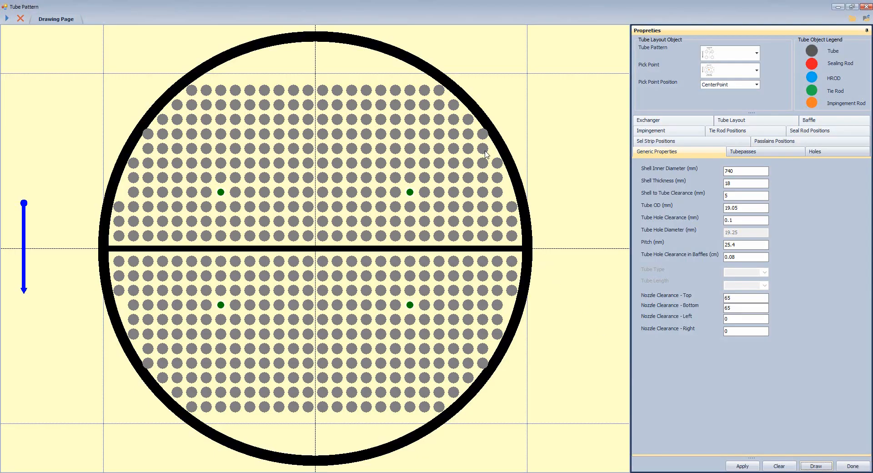
{"action": "left_click", "coordinate": [654, 471]}
{"action": "left_click", "coordinate": [671, 449]}
{"action": "middle_click_drag", "start_coordinate": [708, 253], "coordinate": [711, 266]}
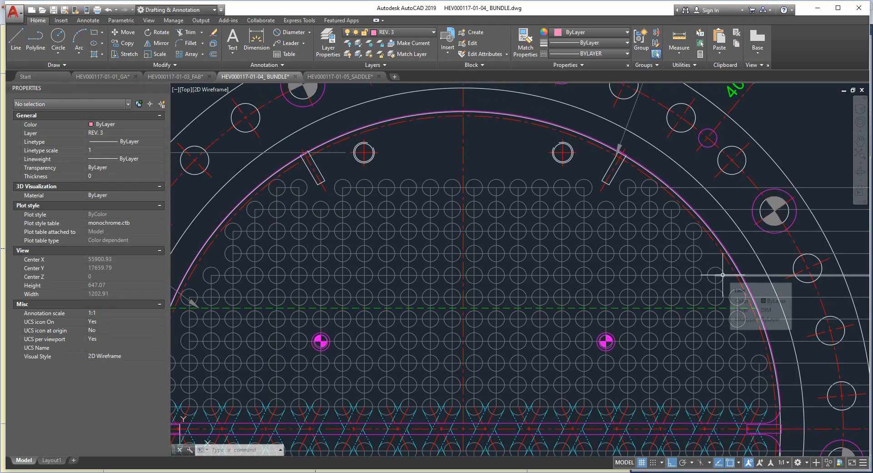
{"action": "mouse_move", "coordinate": [688, 469]}
{"action": "left_click", "coordinate": [719, 446]}
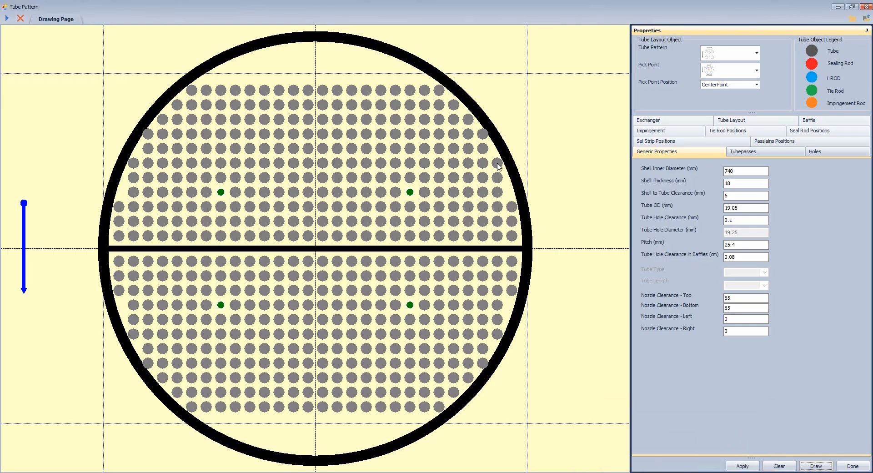
Remove the outermost tubes at both ends of the eighth row above and the eighth row below the pass partition
{"action": "right_click", "coordinate": [485, 136]}
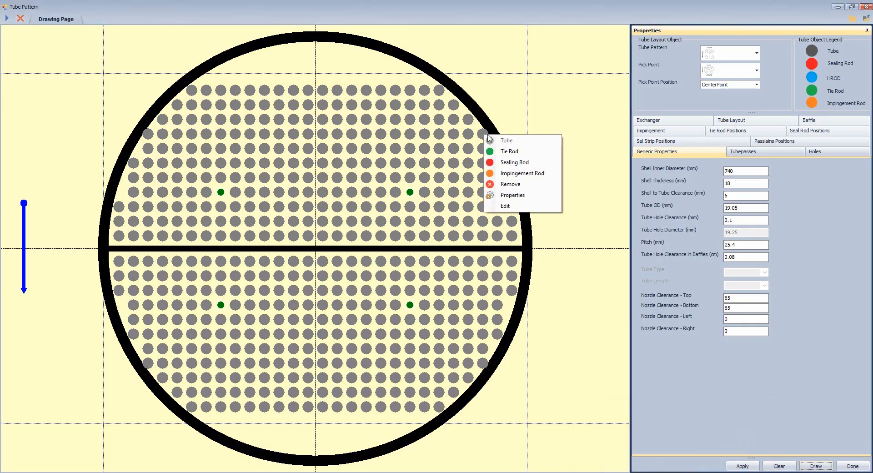
{"action": "left_click", "coordinate": [505, 182]}
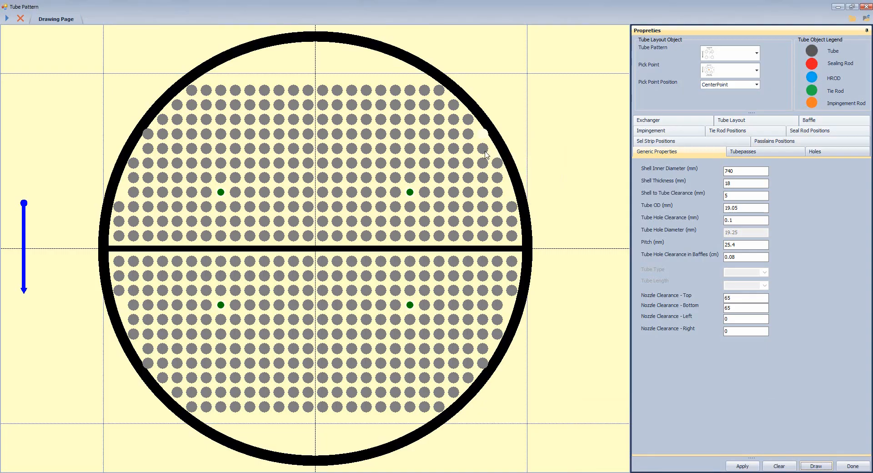
{"action": "right_click", "coordinate": [148, 135]}
{"action": "left_click", "coordinate": [190, 187]}
{"action": "right_click", "coordinate": [148, 363]}
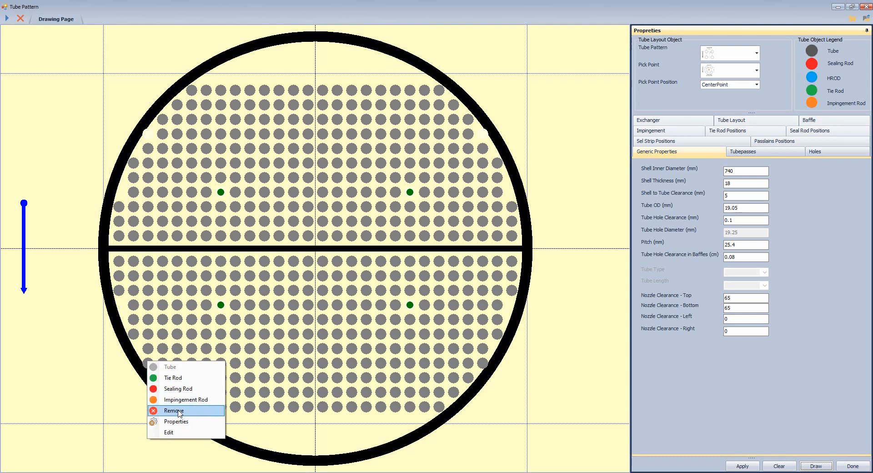
{"action": "left_click", "coordinate": [182, 414]}
{"action": "right_click", "coordinate": [485, 365]}
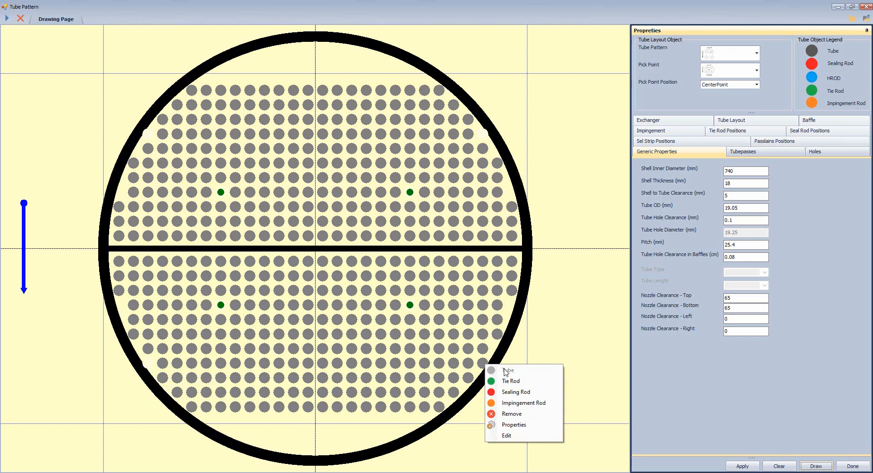
{"action": "left_click", "coordinate": [512, 414]}
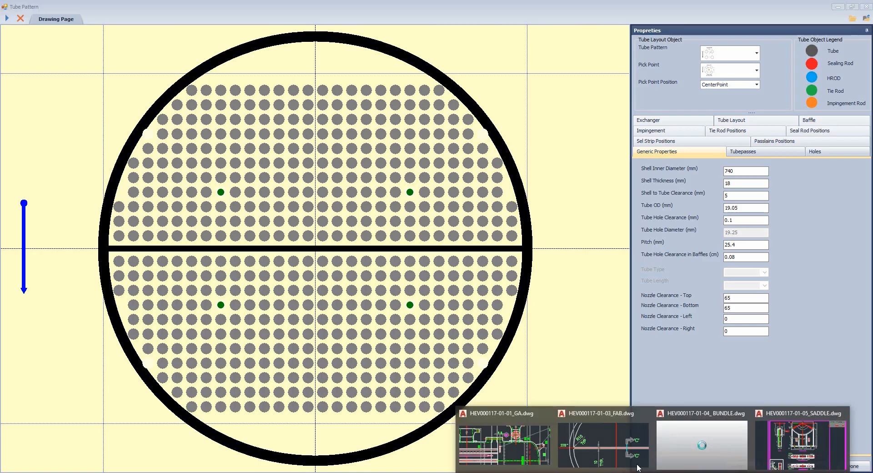
Inspect the end tubes of the upper rows in AutoCAD's bundle drawing against the Tube Pattern layout, selecting a row's leader line for reference
{"action": "left_click", "coordinate": [703, 439]}
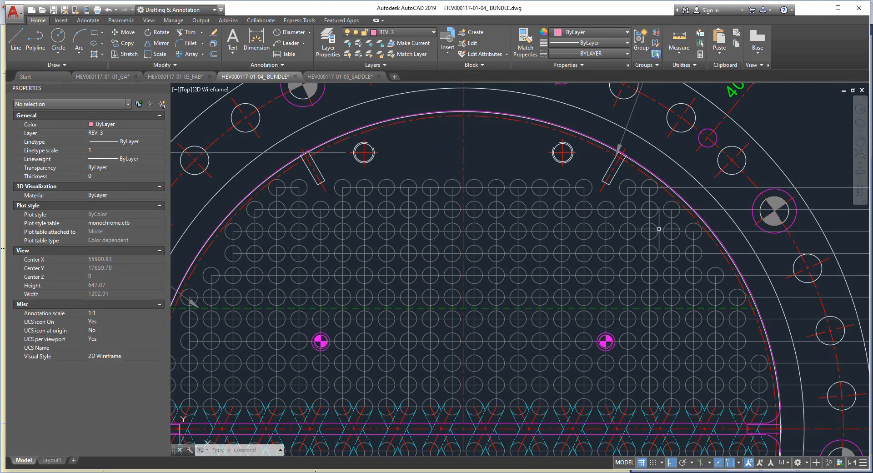
{"action": "scroll", "coordinate": [704, 245], "scroll_direction": "up", "scroll_amount": 4}
{"action": "left_click", "coordinate": [715, 240]}
{"action": "mouse_move", "coordinate": [705, 263]}
{"action": "left_mouse_down"}
{"action": "mouse_move", "coordinate": [700, 248]}
{"action": "mouse_move", "coordinate": [717, 241]}
{"action": "left_mouse_up"}
{"action": "scroll", "coordinate": [689, 235], "scroll_direction": "down", "scroll_amount": 4}
{"action": "scroll", "coordinate": [689, 235], "scroll_direction": "down", "scroll_amount": 1}
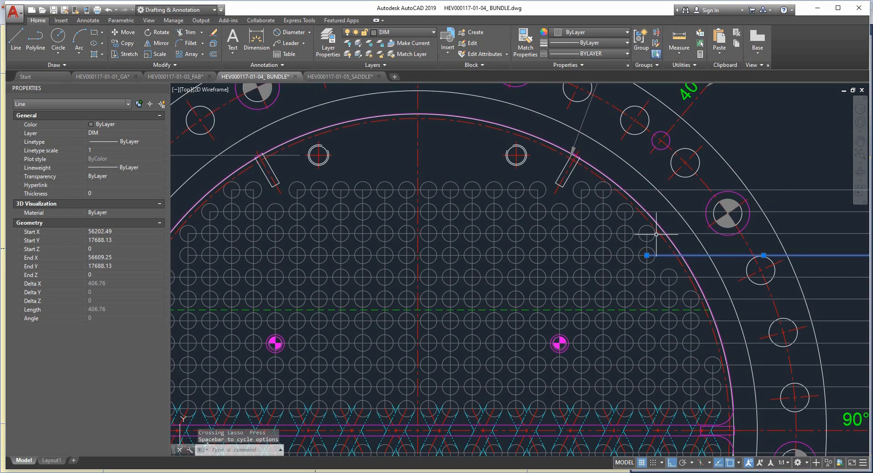
{"action": "scroll", "coordinate": [662, 236], "scroll_direction": "up", "scroll_amount": 3}
{"action": "middle_click_drag", "start_coordinate": [667, 269], "coordinate": [666, 277]}
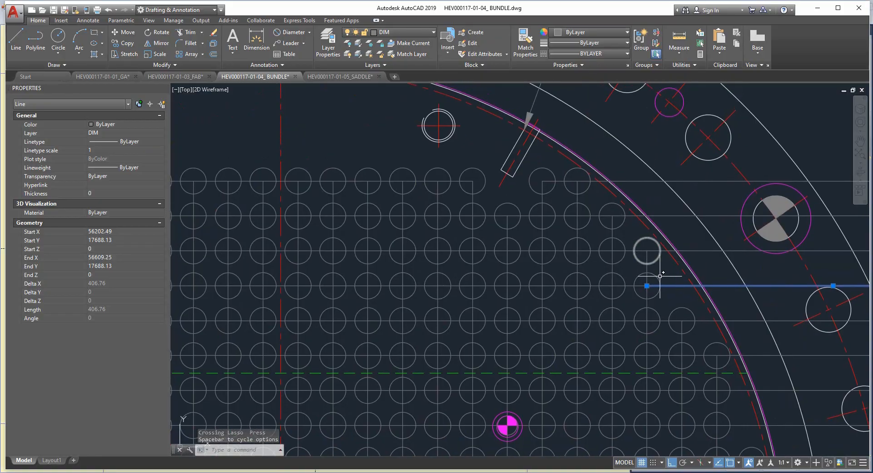
{"action": "left_click", "coordinate": [676, 472]}
{"action": "left_click", "coordinate": [724, 447]}
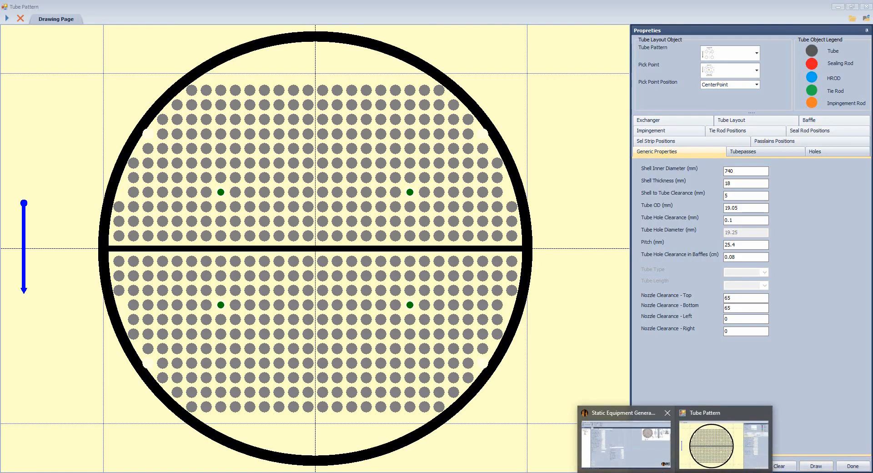
Examine the top tube row near the sealing strips in AutoCAD's bundle drawing for missing tube positions
{"action": "mouse_move", "coordinate": [659, 472]}
{"action": "left_click", "coordinate": [726, 439]}
{"action": "mouse_move", "coordinate": [634, 264]}
{"action": "middle_mouse_down"}
{"action": "mouse_move", "coordinate": [654, 276]}
{"action": "mouse_move", "coordinate": [658, 256]}
{"action": "middle_mouse_up"}
{"action": "middle_click_drag", "start_coordinate": [653, 222], "coordinate": [653, 233]}
{"action": "scroll", "coordinate": [652, 232], "scroll_direction": "down", "scroll_amount": 4}
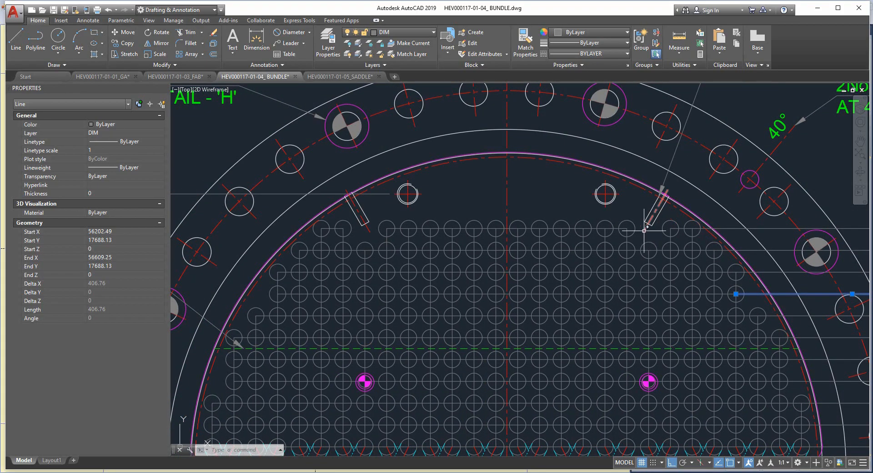
{"action": "middle_click_drag", "start_coordinate": [642, 228], "coordinate": [648, 235]}
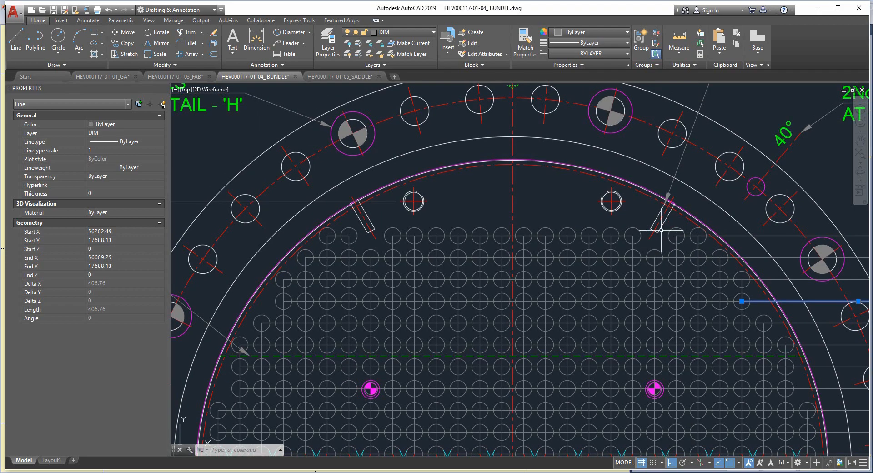
{"action": "mouse_move", "coordinate": [687, 471]}
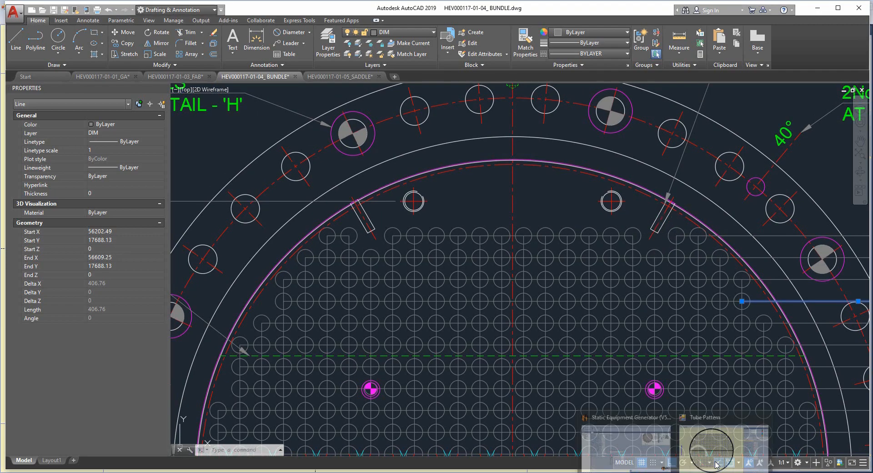
Remove the third tube from each end of both the topmost and bottommost tube rows in the Tube Pattern layout
{"action": "left_click", "coordinate": [710, 437]}
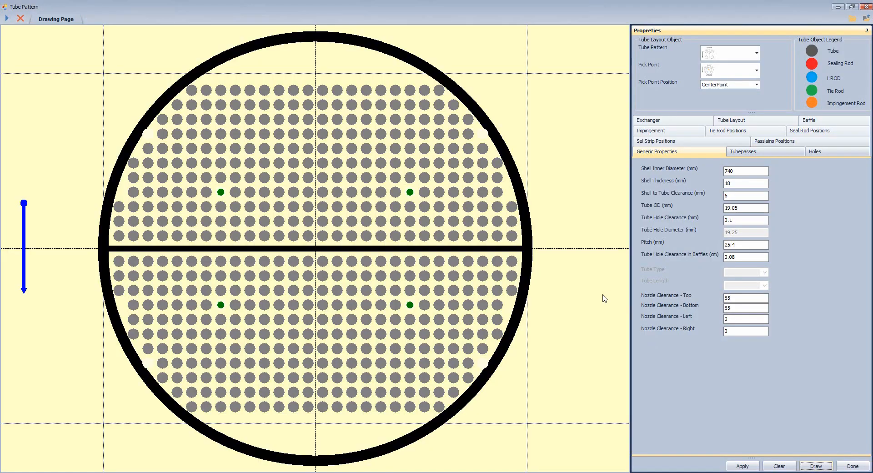
{"action": "right_click", "coordinate": [412, 93]}
{"action": "left_click", "coordinate": [437, 141]}
{"action": "right_click", "coordinate": [223, 94]}
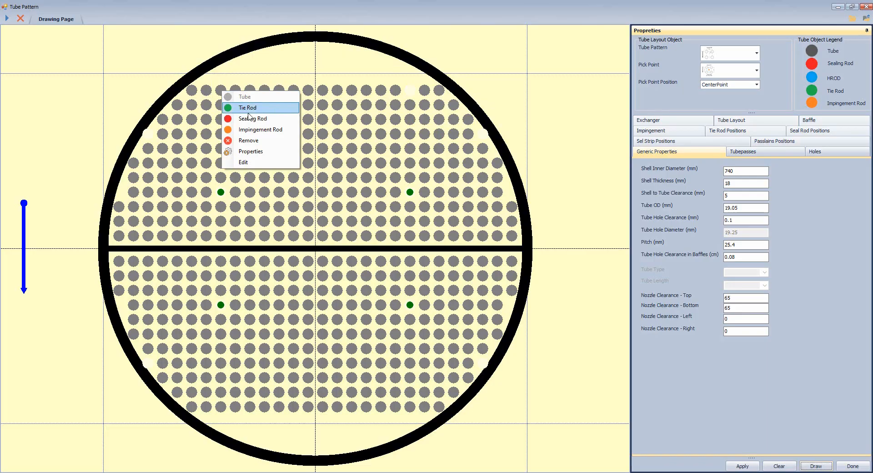
{"action": "left_click", "coordinate": [258, 142]}
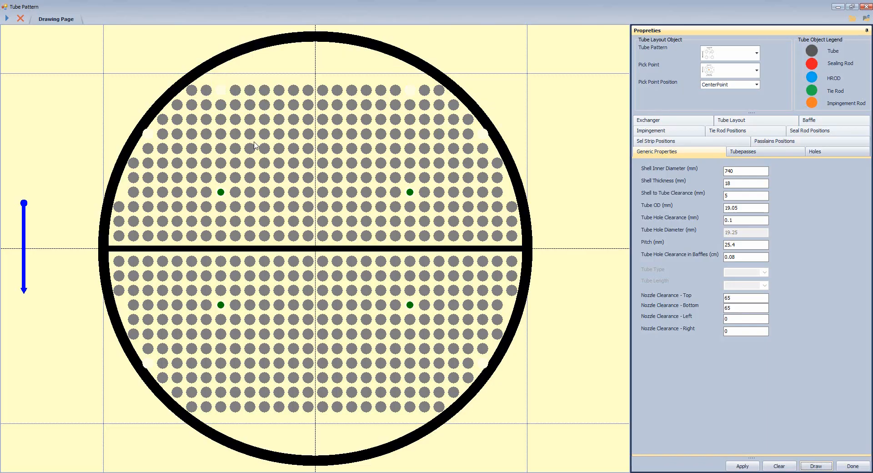
{"action": "right_click", "coordinate": [408, 408]}
{"action": "left_click", "coordinate": [442, 448]}
{"action": "right_click", "coordinate": [224, 410]}
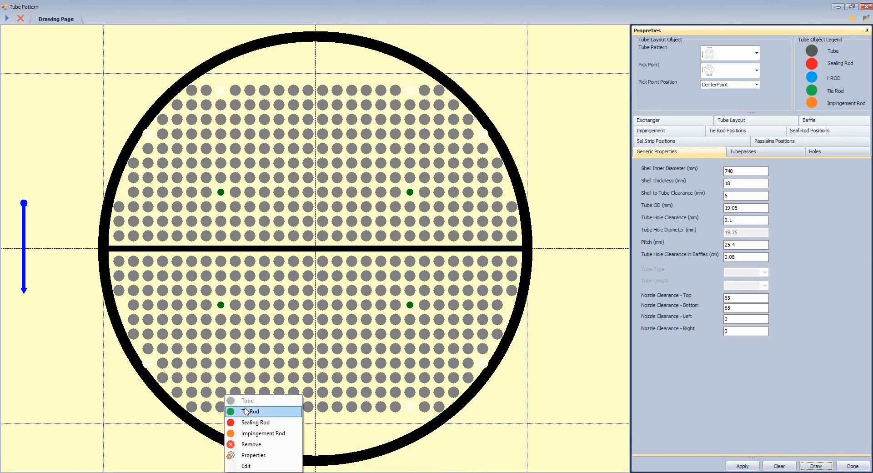
{"action": "left_click", "coordinate": [263, 445]}
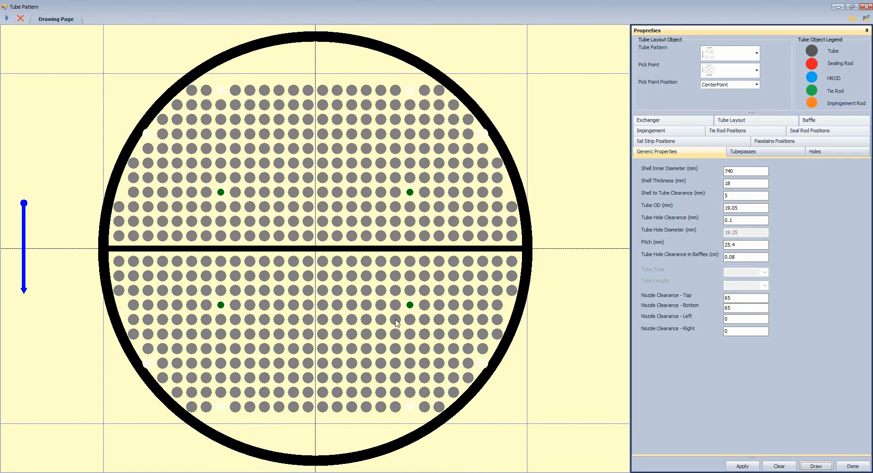
Check the tube counts of both passes in the Tube Pattern layout and calculate their total as 264 × 2
{"action": "left_click", "coordinate": [778, 153]}
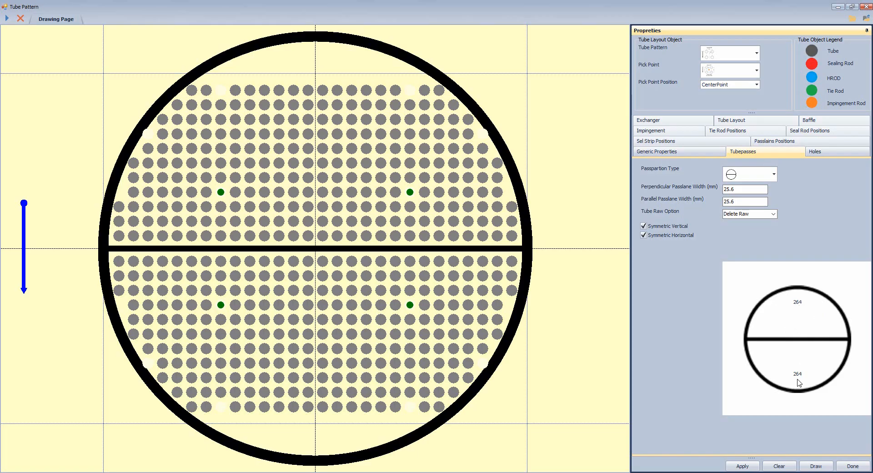
{"action": "key", "text": "XF86Calculator"}
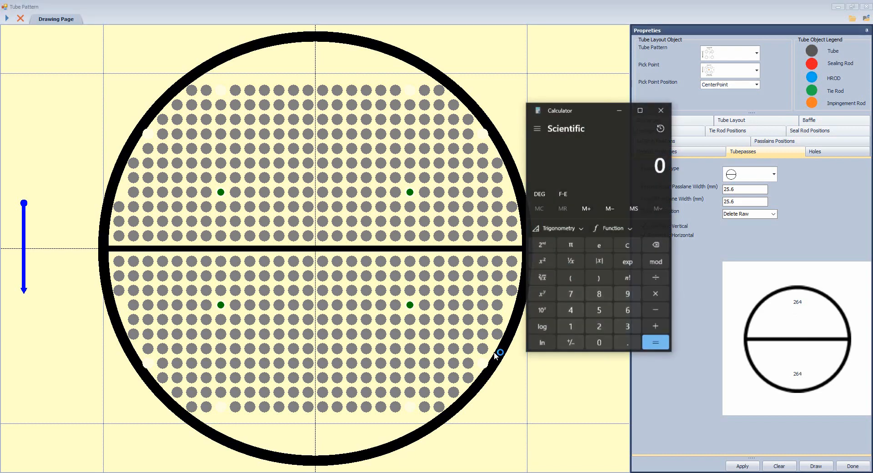
{"action": "type", "text": "264*2"}
{"action": "key", "text": "Return"}
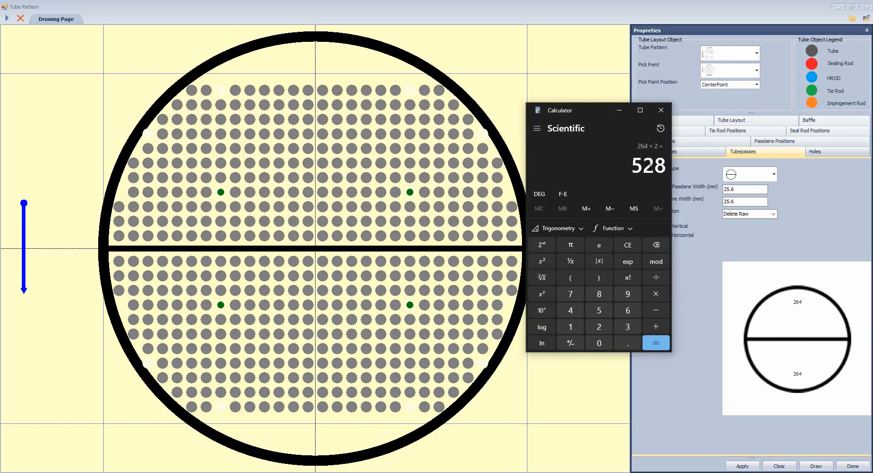
Check the tube hole quantity note beside the tube layout detail in AutoCAD's bundle drawing against the calculated total
{"action": "mouse_move", "coordinate": [654, 472]}
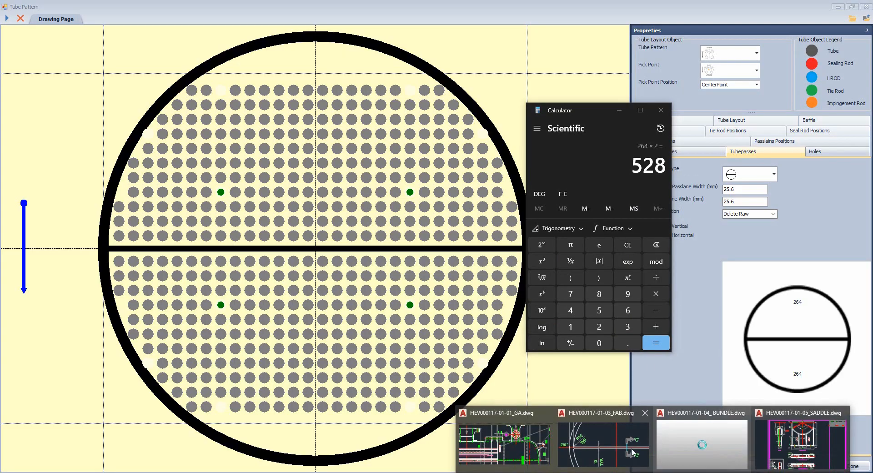
{"action": "left_click", "coordinate": [702, 442]}
{"action": "middle_click_drag", "start_coordinate": [431, 299], "coordinate": [497, 162]}
{"action": "scroll", "coordinate": [400, 313], "scroll_direction": "up", "scroll_amount": 6}
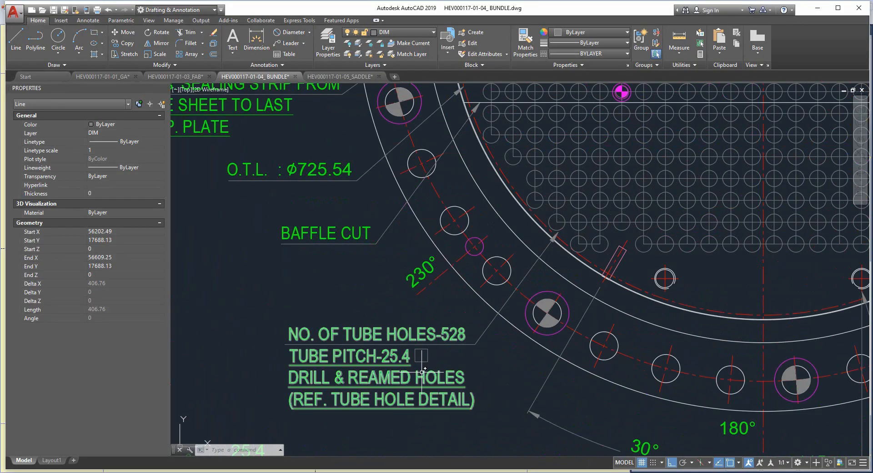
{"action": "mouse_move", "coordinate": [289, 250]}
{"action": "left_mouse_down"}
{"action": "mouse_move", "coordinate": [670, 384]}
{"action": "mouse_move", "coordinate": [643, 263]}
{"action": "left_mouse_up"}
{"action": "mouse_move", "coordinate": [577, 231]}
{"action": "left_mouse_down"}
{"action": "mouse_move", "coordinate": [541, 224]}
{"action": "mouse_move", "coordinate": [612, 302]}
{"action": "left_mouse_up"}
{"action": "key", "text": "Escape"}
{"action": "scroll", "coordinate": [612, 303], "scroll_direction": "down", "scroll_amount": 5}
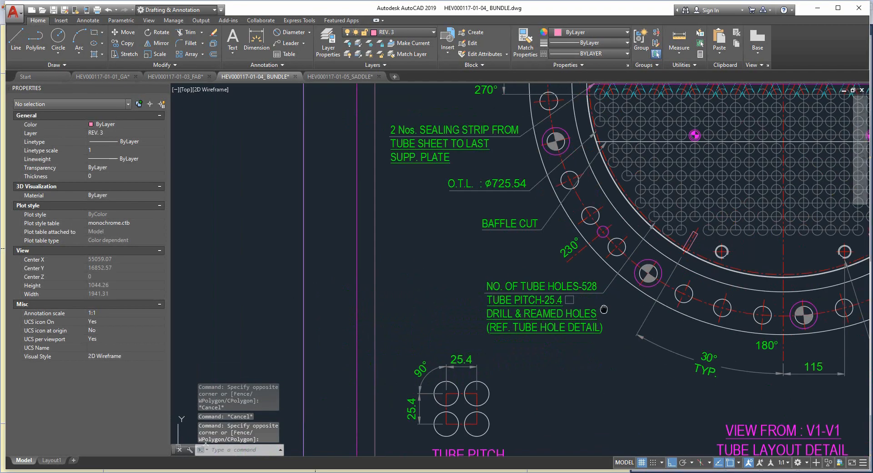
{"action": "middle_click_drag", "start_coordinate": [608, 312], "coordinate": [528, 301]}
Return to the Tube Pattern window and save the tube layout to file
{"action": "left_click", "coordinate": [675, 472]}
{"action": "left_click", "coordinate": [708, 435]}
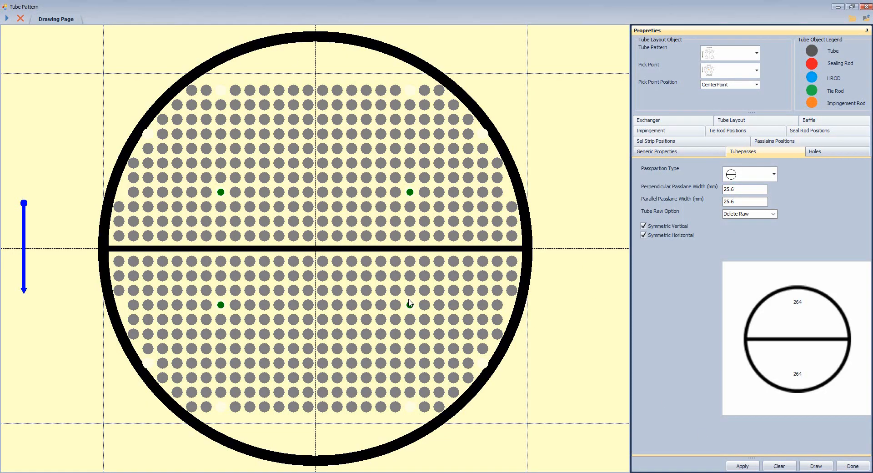
{"action": "left_click", "coordinate": [866, 20]}
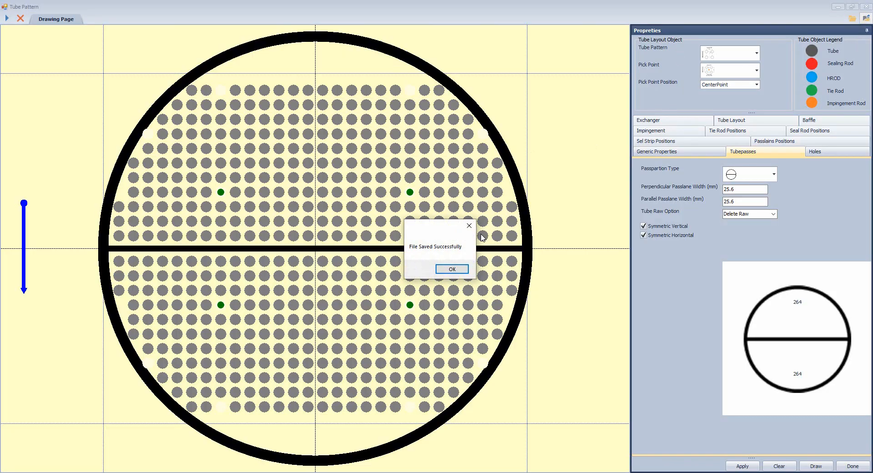
{"action": "left_click", "coordinate": [453, 269]}
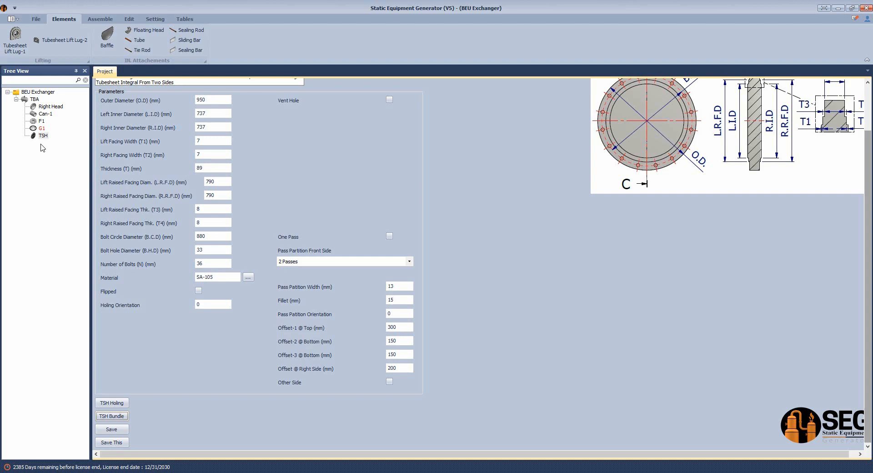
Add a tube part named Tube to the tubesheet and set its type to Bended Tube
{"action": "left_click", "coordinate": [137, 42]}
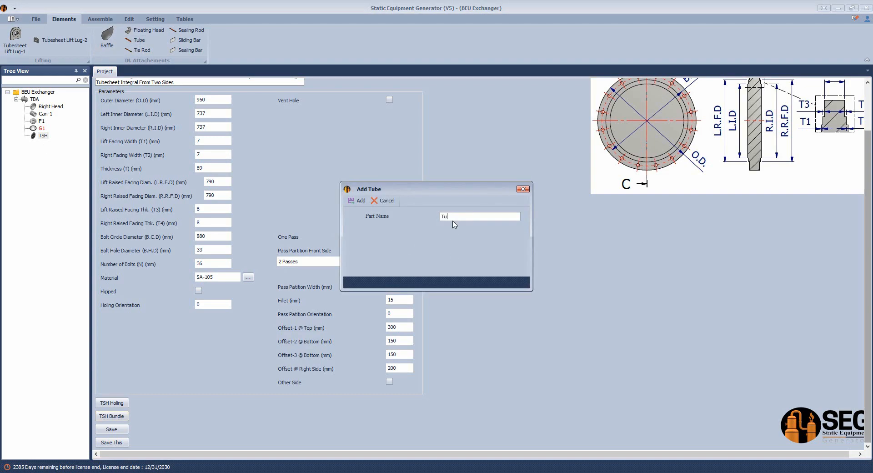
{"action": "key", "text": "Return"}
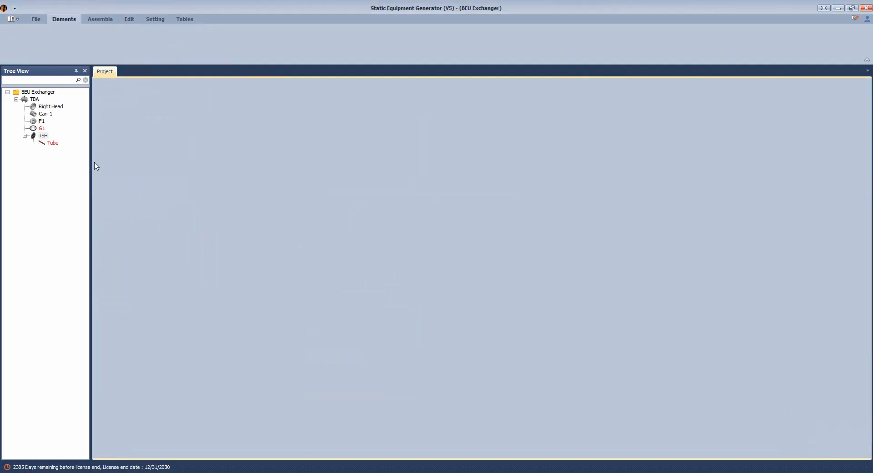
{"action": "left_click", "coordinate": [53, 143]}
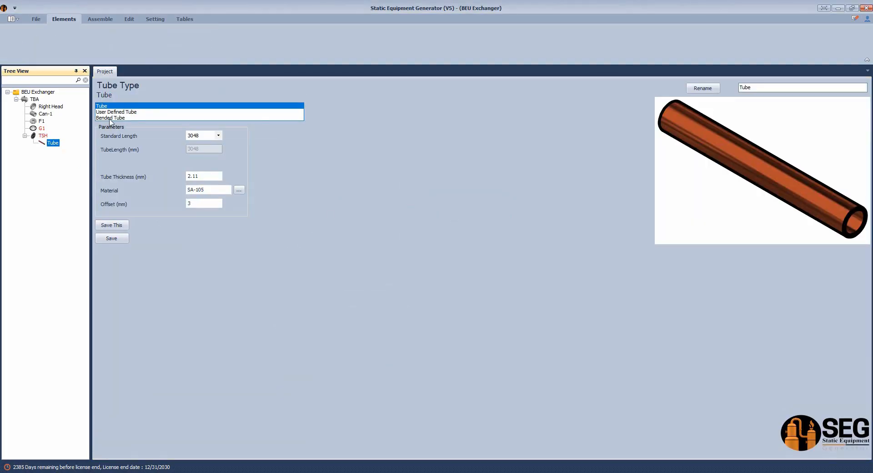
{"action": "left_click", "coordinate": [116, 118]}
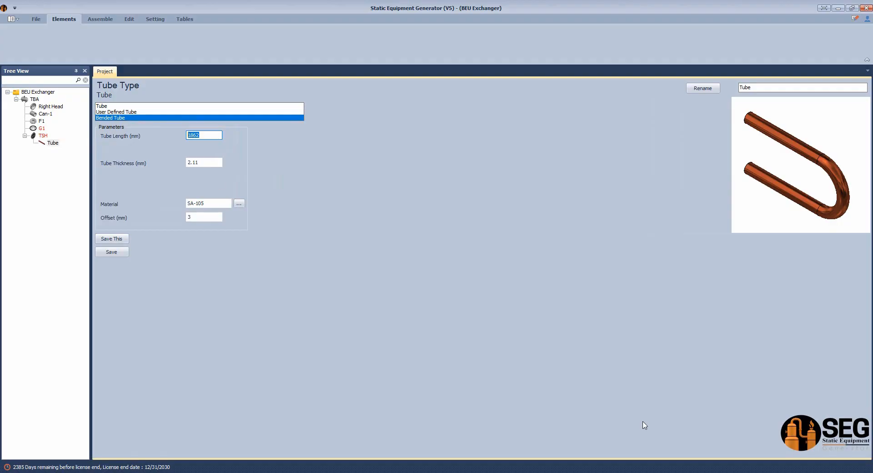
Look up the straight tube length in AutoCAD's tube bundle elevation and set the bended tube's length to 5039 mm in Static Equipment Generator
{"action": "left_click", "coordinate": [654, 472]}
{"action": "left_click", "coordinate": [674, 438]}
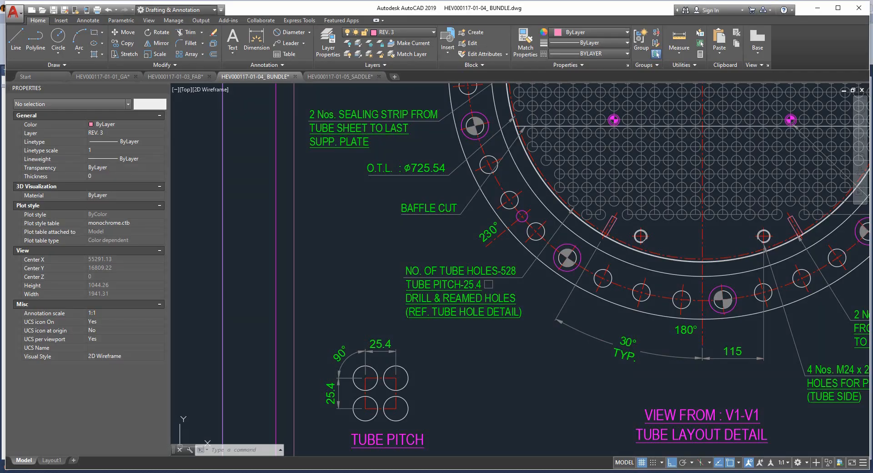
{"action": "scroll", "coordinate": [526, 224], "scroll_direction": "down", "scroll_amount": 10}
{"action": "scroll", "coordinate": [527, 224], "scroll_direction": "up", "scroll_amount": 10}
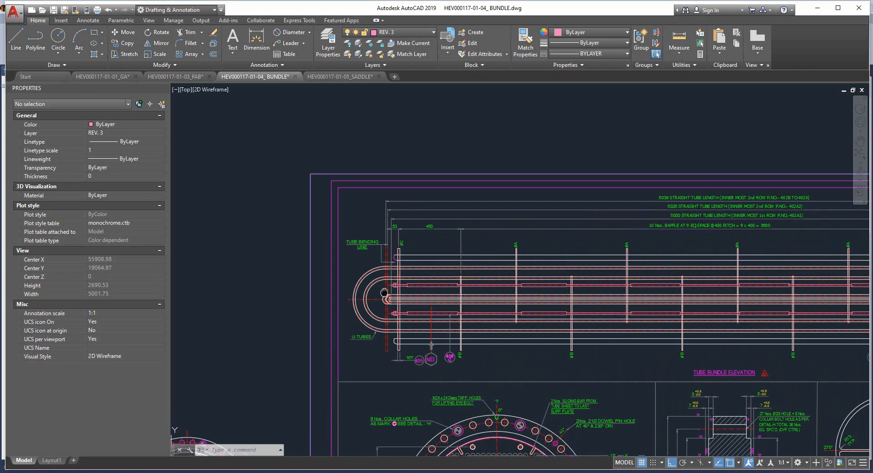
{"action": "scroll", "coordinate": [567, 259], "scroll_direction": "up", "scroll_amount": 1}
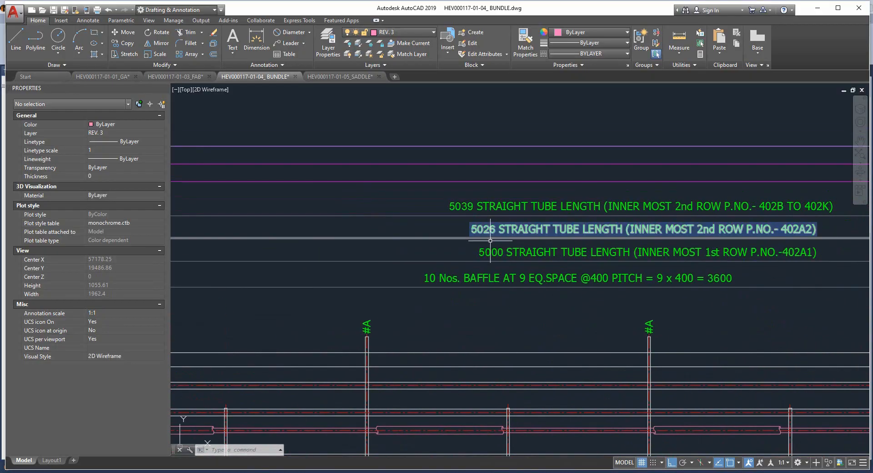
{"action": "scroll", "coordinate": [479, 227], "scroll_direction": "up", "scroll_amount": 3}
{"action": "scroll", "coordinate": [479, 227], "scroll_direction": "down", "scroll_amount": 4}
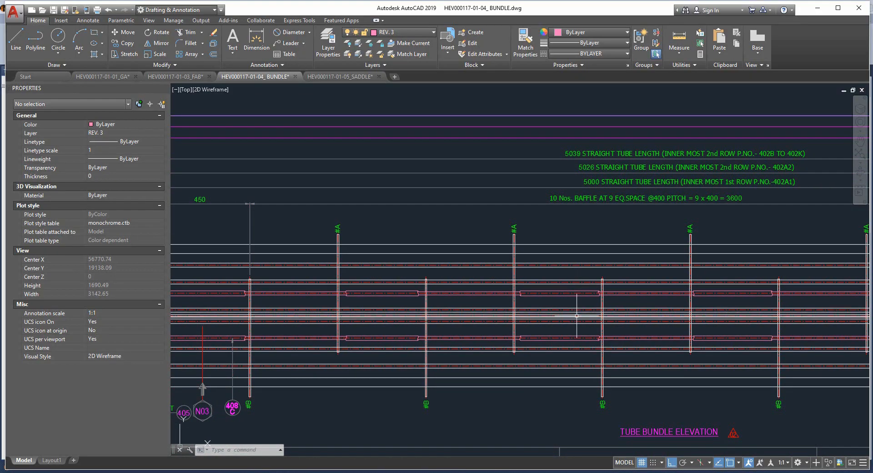
{"action": "mouse_move", "coordinate": [472, 290]}
{"action": "middle_mouse_down"}
{"action": "mouse_move", "coordinate": [556, 260]}
{"action": "mouse_move", "coordinate": [426, 267]}
{"action": "middle_mouse_up"}
{"action": "scroll", "coordinate": [666, 170], "scroll_direction": "up", "scroll_amount": 2}
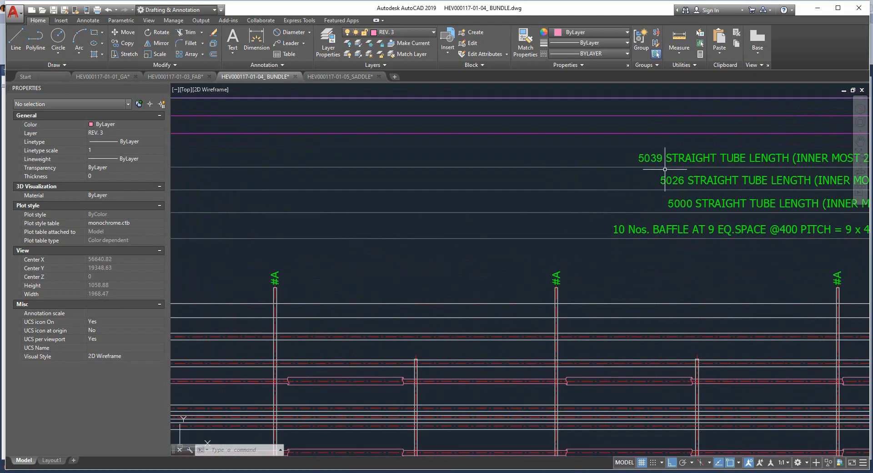
{"action": "scroll", "coordinate": [646, 153], "scroll_direction": "up", "scroll_amount": 2}
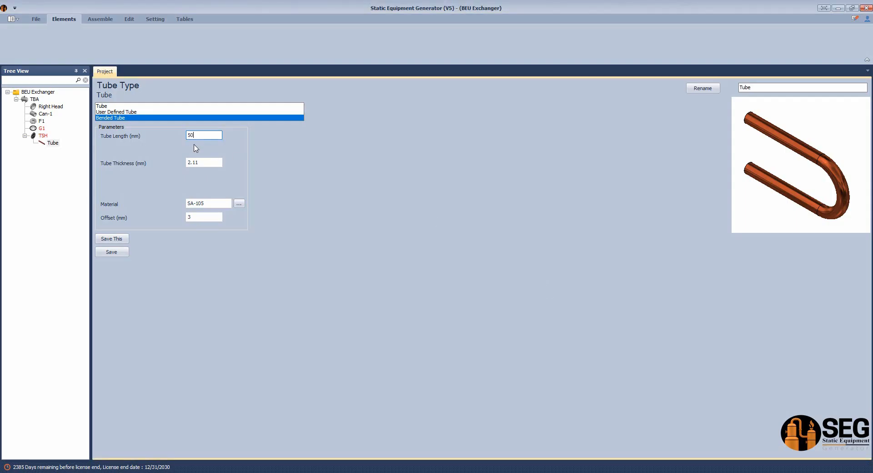
{"action": "key", "text": "Tab"}
{"action": "key", "text": "Tab"}
Measure how far the tube end projects beyond the tubesheet face in AutoCAD's tube bundle elevation
{"action": "mouse_move", "coordinate": [654, 471]}
{"action": "left_click", "coordinate": [702, 443]}
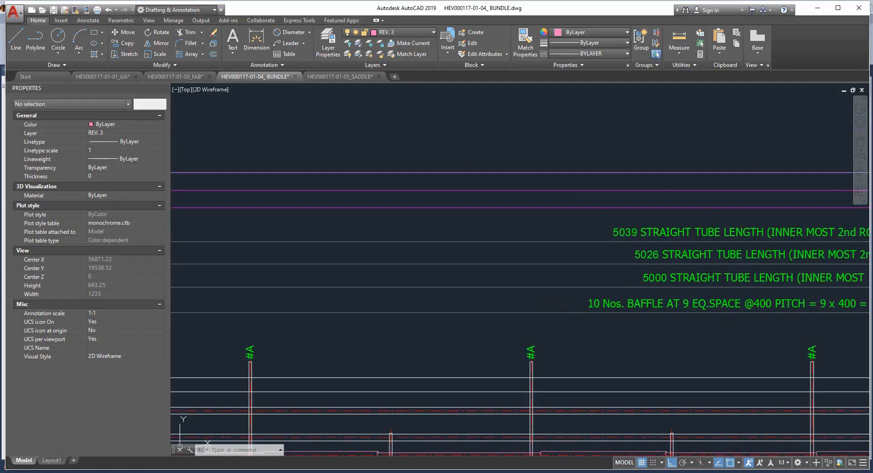
{"action": "scroll", "coordinate": [677, 299], "scroll_direction": "down", "scroll_amount": 5}
{"action": "scroll", "coordinate": [694, 289], "scroll_direction": "up", "scroll_amount": 11}
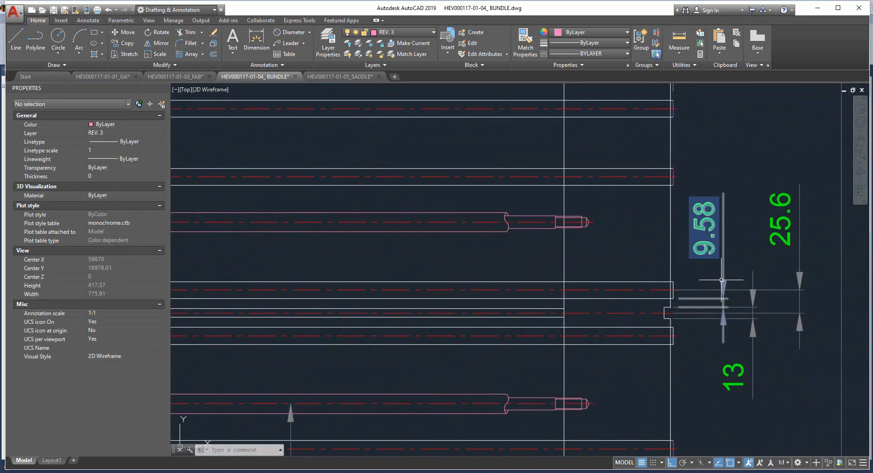
{"action": "scroll", "coordinate": [694, 290], "scroll_direction": "up", "scroll_amount": 7}
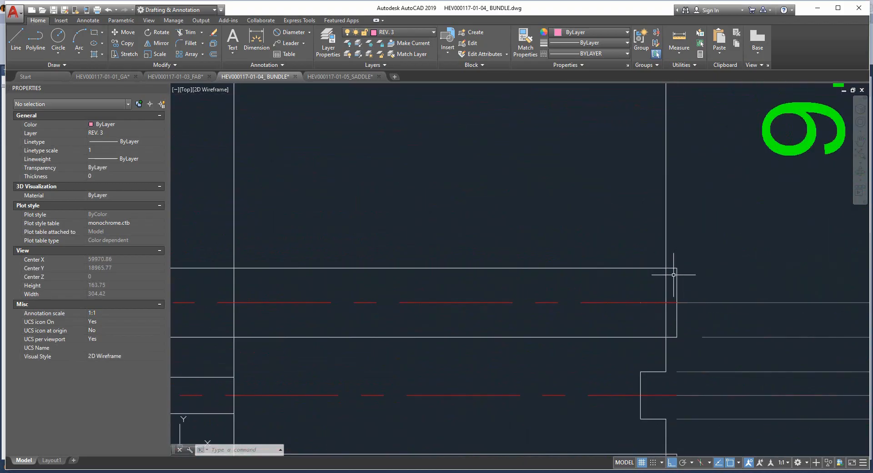
{"action": "left_click", "coordinate": [257, 38]}
{"action": "left_click", "coordinate": [667, 269]}
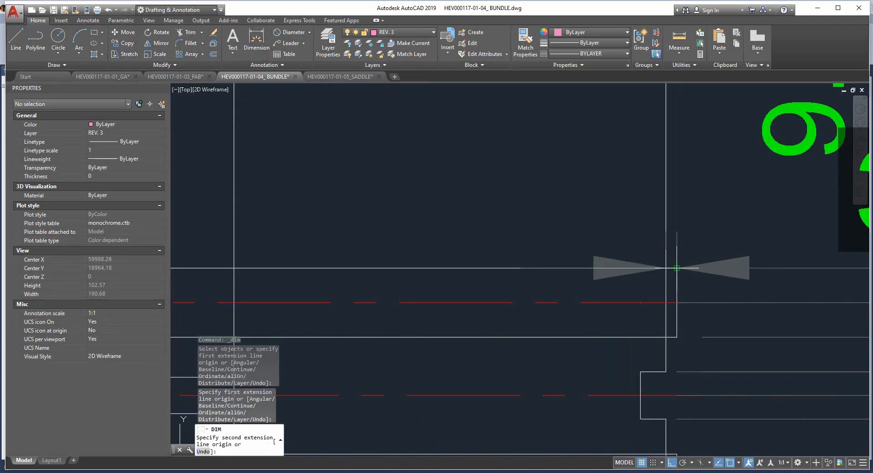
{"action": "left_click", "coordinate": [677, 268]}
{"action": "scroll", "coordinate": [667, 230], "scroll_direction": "down", "scroll_amount": 1}
{"action": "scroll", "coordinate": [666, 224], "scroll_direction": "down", "scroll_amount": 1}
{"action": "middle_click_drag", "start_coordinate": [667, 224], "coordinate": [331, 229]}
{"action": "scroll", "coordinate": [597, 248], "scroll_direction": "down", "scroll_amount": 2}
{"action": "key", "text": "Escape"}
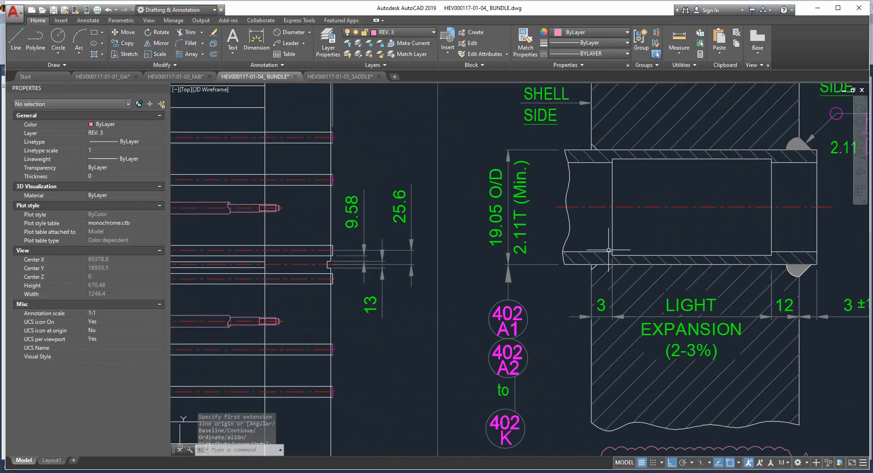
Check the tube projection in AutoCAD's tube-to-tubesheet joint detail and save the bended tube's parameters in Static Equipment Generator
{"action": "middle_click_drag", "start_coordinate": [610, 254], "coordinate": [337, 258]}
{"action": "scroll", "coordinate": [583, 313], "scroll_direction": "up", "scroll_amount": 2}
{"action": "scroll", "coordinate": [571, 310], "scroll_direction": "down", "scroll_amount": 4}
{"action": "middle_click_drag", "start_coordinate": [572, 310], "coordinate": [670, 300]}
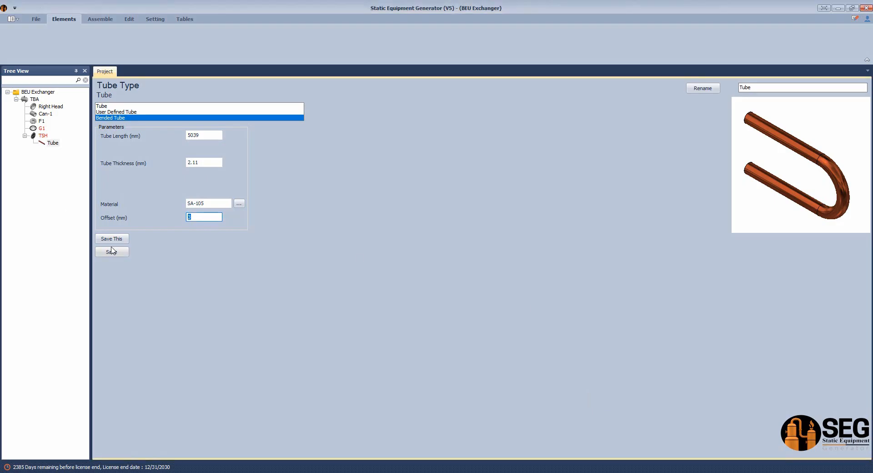
{"action": "left_click", "coordinate": [112, 251]}
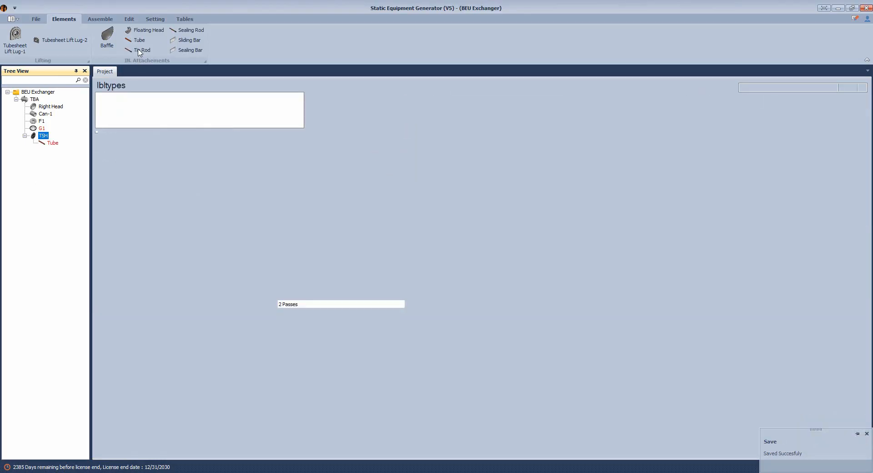
Add a tie rod part named Tie Rod to the tubesheet and open its parameters
{"action": "left_click", "coordinate": [139, 51]}
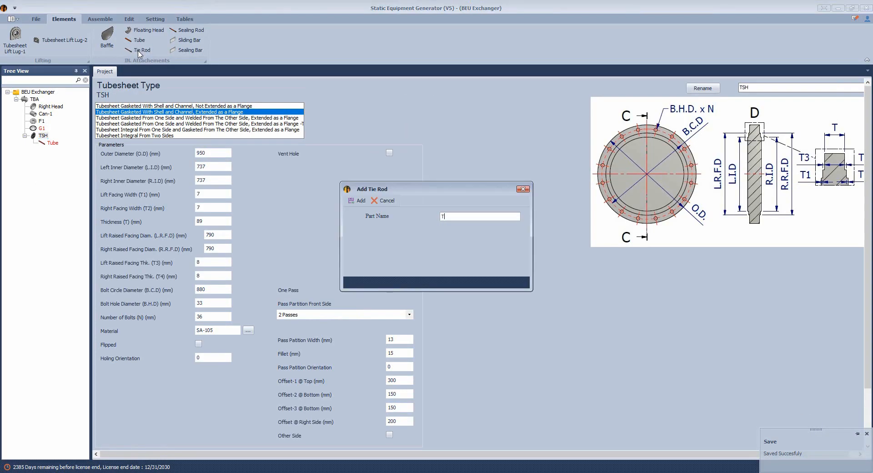
{"action": "key", "text": "Return"}
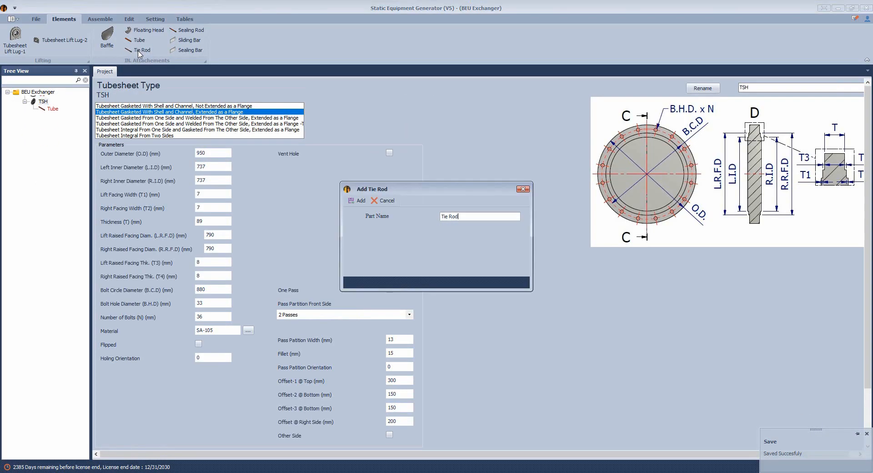
{"action": "left_click", "coordinate": [58, 151]}
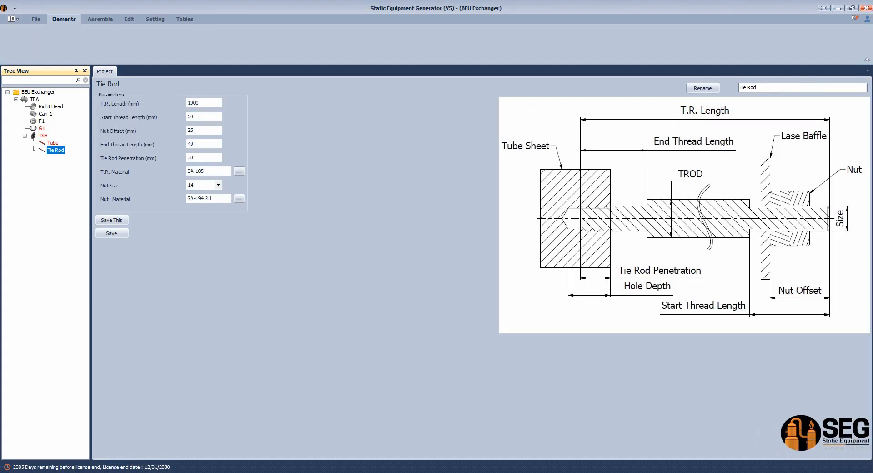
Look up the tie rod length in AutoCAD's tie rod assembly detail and set T.R. Length to 4893 mm in Static Equipment Generator
{"action": "left_click", "coordinate": [708, 448]}
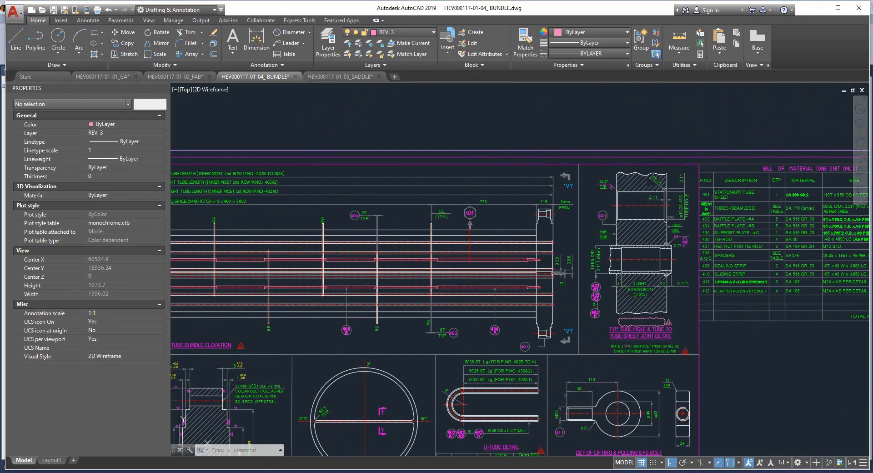
{"action": "scroll", "coordinate": [640, 310], "scroll_direction": "up", "scroll_amount": 6}
{"action": "middle_click_drag", "start_coordinate": [696, 380], "coordinate": [686, 126]}
{"action": "scroll", "coordinate": [611, 294], "scroll_direction": "up", "scroll_amount": 2}
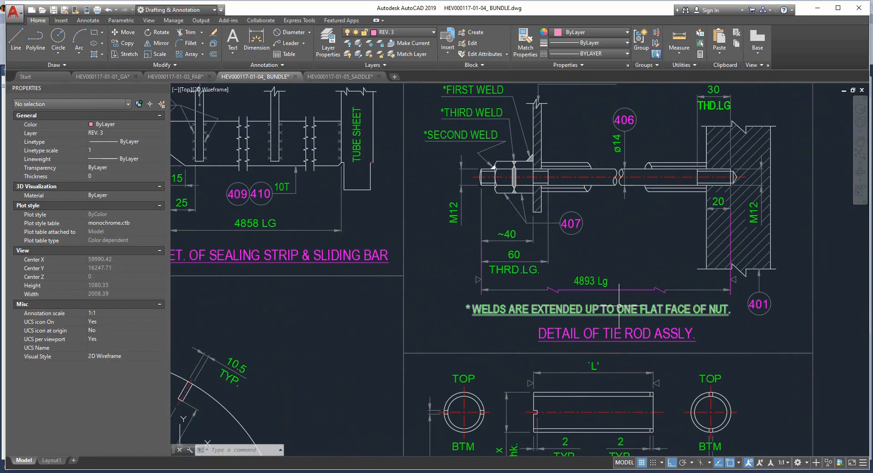
{"action": "middle_click_drag", "start_coordinate": [611, 304], "coordinate": [600, 316]}
{"action": "scroll", "coordinate": [659, 270], "scroll_direction": "up", "scroll_amount": 2}
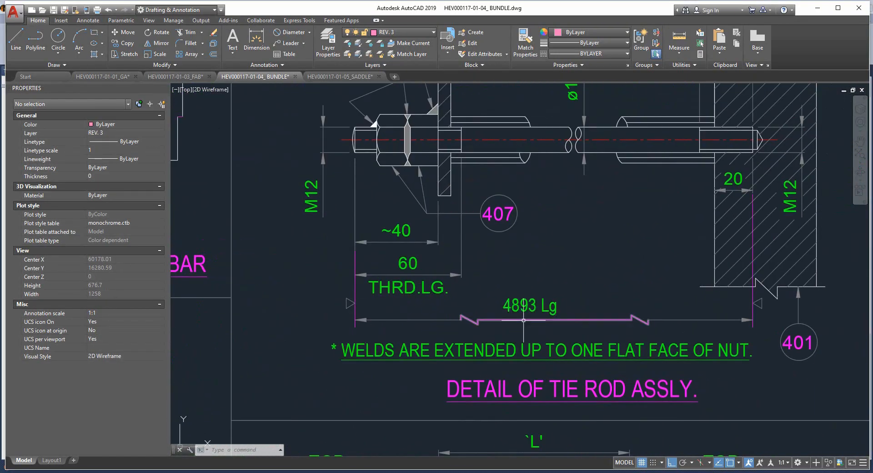
{"action": "left_click", "coordinate": [642, 471]}
{"action": "left_click_drag", "start_coordinate": [202, 104], "coordinate": [173, 107]}
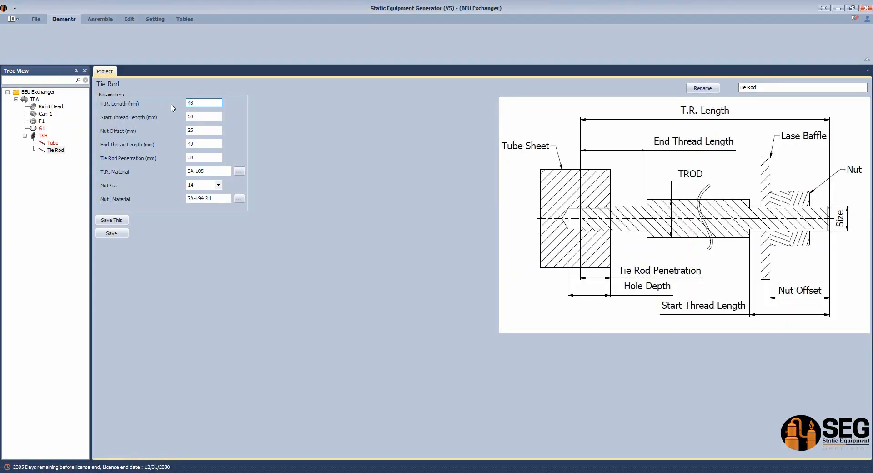
Check the threaded length at the nut end in AutoCAD's tie rod detail and set the tie rod's start thread length to 60 mm
{"action": "left_click", "coordinate": [201, 118]}
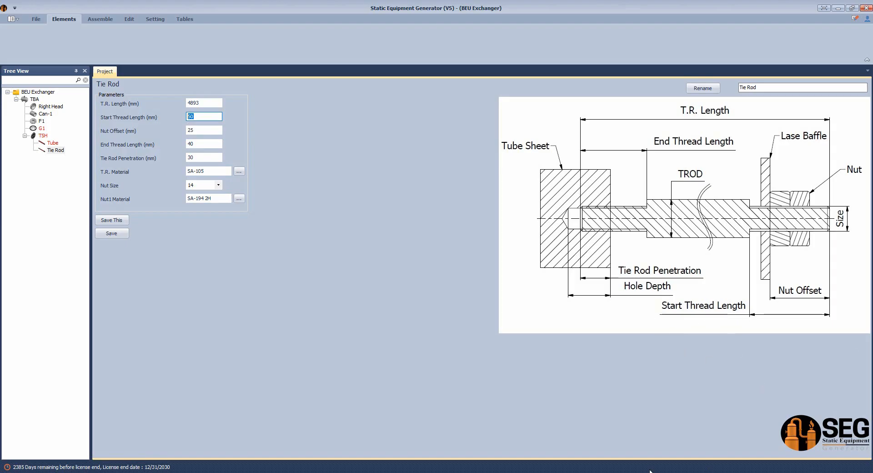
{"action": "mouse_move", "coordinate": [651, 471]}
{"action": "left_click", "coordinate": [703, 436]}
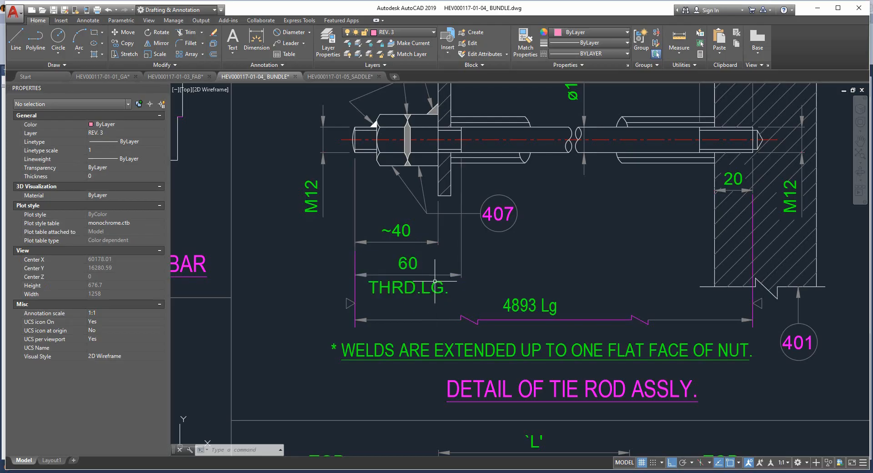
{"action": "left_click", "coordinate": [658, 470]}
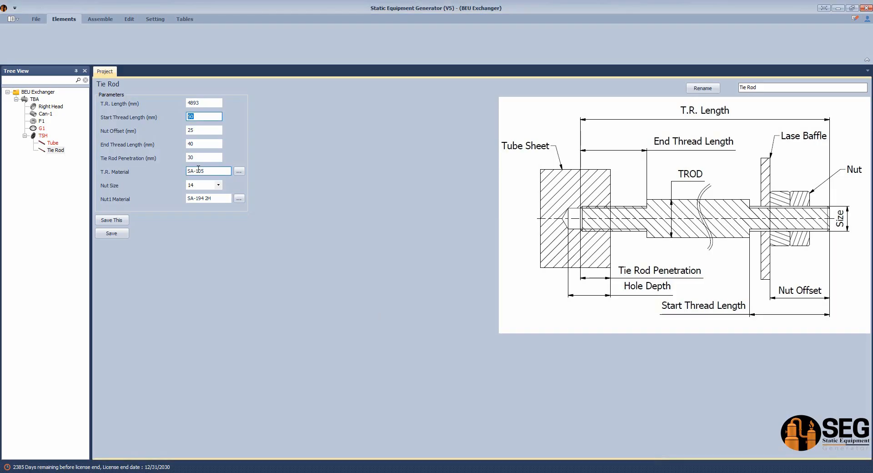
{"action": "type", "text": "60"}
Using AutoCAD's tie rod assembly detail, set the tie rod's nut offset to 40 mm, end thread length to 30 mm and penetration to 20 mm
{"action": "left_click", "coordinate": [205, 133]}
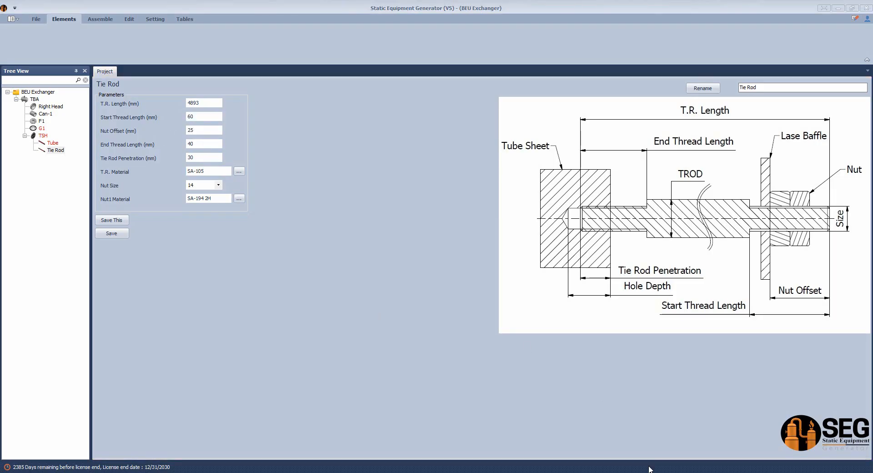
{"action": "mouse_move", "coordinate": [651, 468]}
{"action": "left_click", "coordinate": [703, 436]}
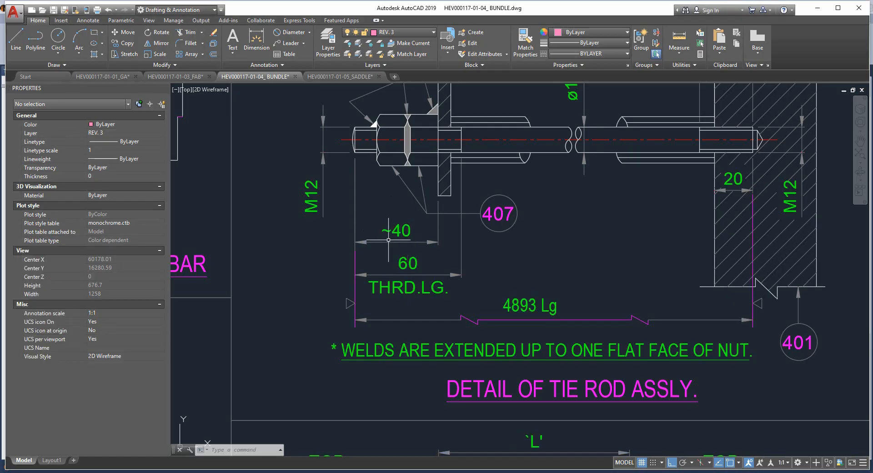
{"action": "middle_click_drag", "start_coordinate": [773, 311], "coordinate": [742, 415]}
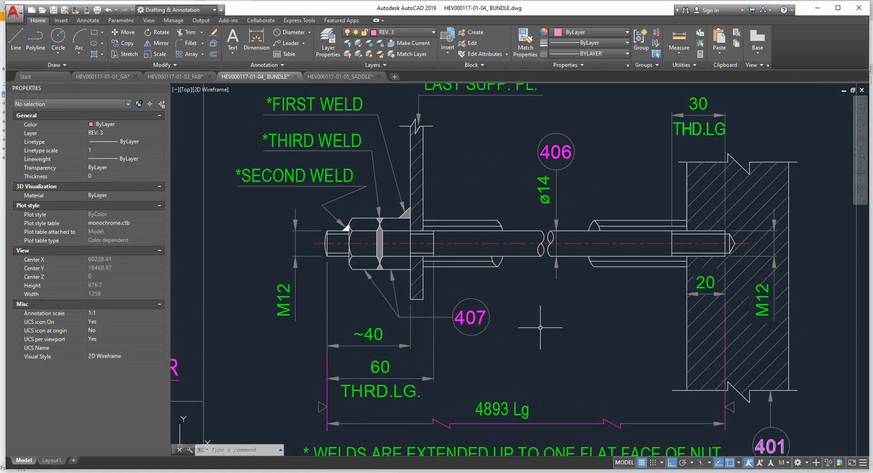
{"action": "right_click", "coordinate": [677, 472]}
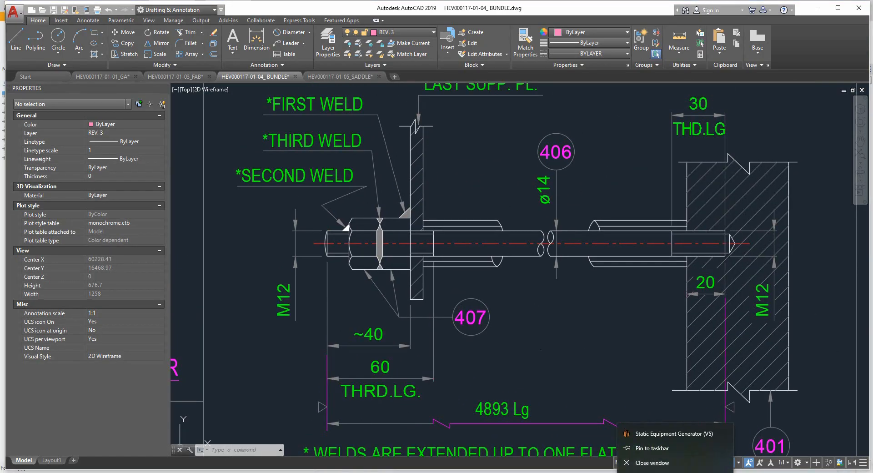
{"action": "left_click", "coordinate": [626, 407]}
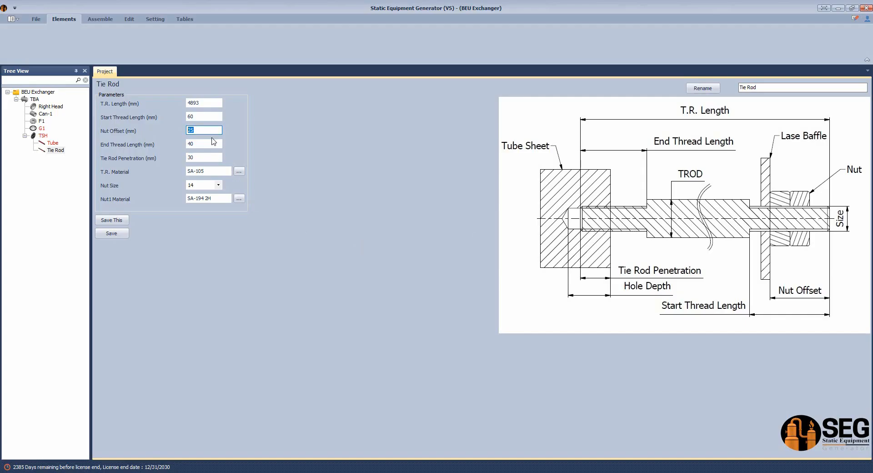
{"action": "type", "text": "40"}
{"action": "left_click", "coordinate": [201, 157]}
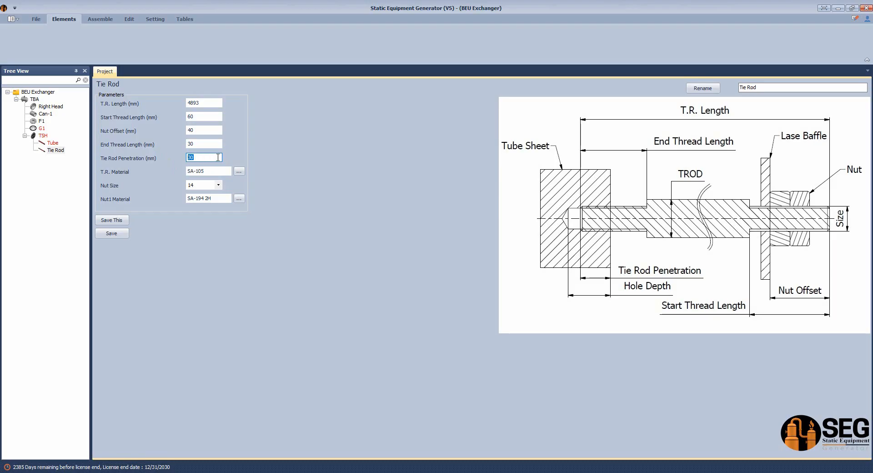
{"action": "type", "text": "20"}
Set the tie rod's nut size to 12 and save the tie rod parameters
{"action": "left_click", "coordinate": [218, 185]}
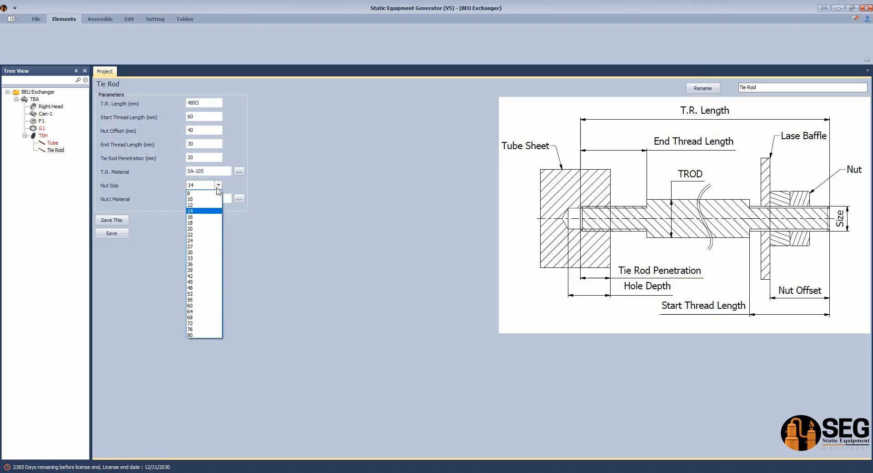
{"action": "left_click", "coordinate": [205, 205]}
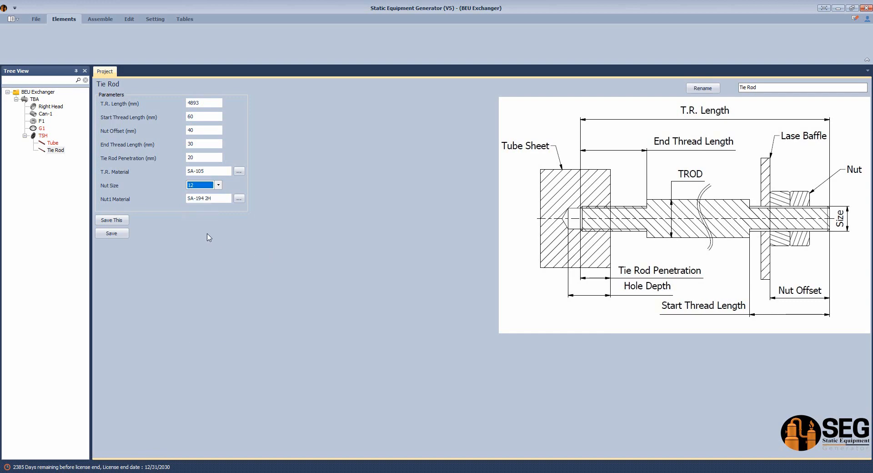
{"action": "left_click", "coordinate": [204, 144]}
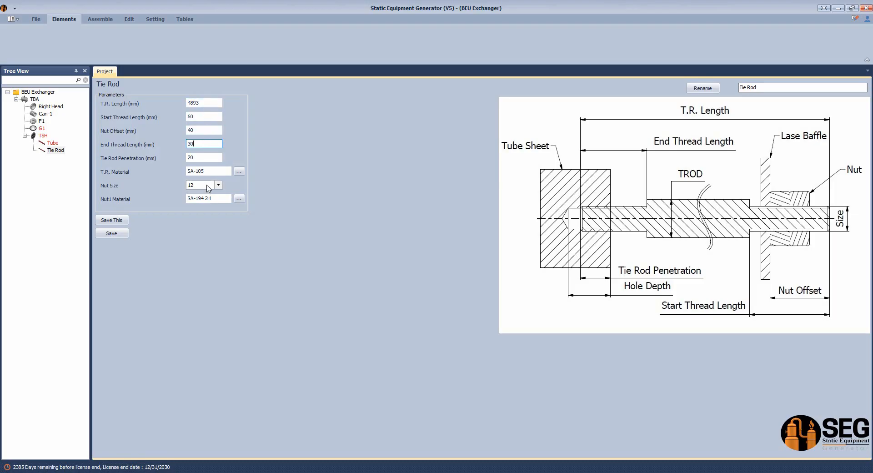
{"action": "left_click", "coordinate": [121, 235]}
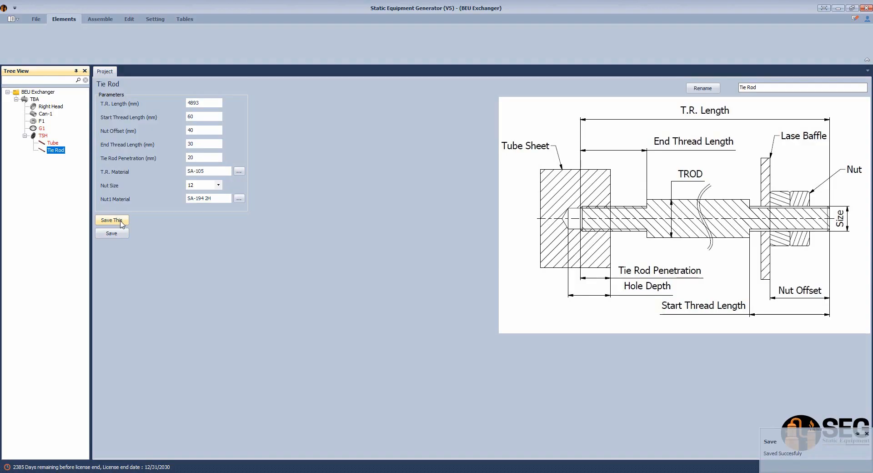
Add a baffle part named Baffle-A to the tubesheet TSH and set its shell inner diameter to 740 mm
{"action": "left_click", "coordinate": [41, 136]}
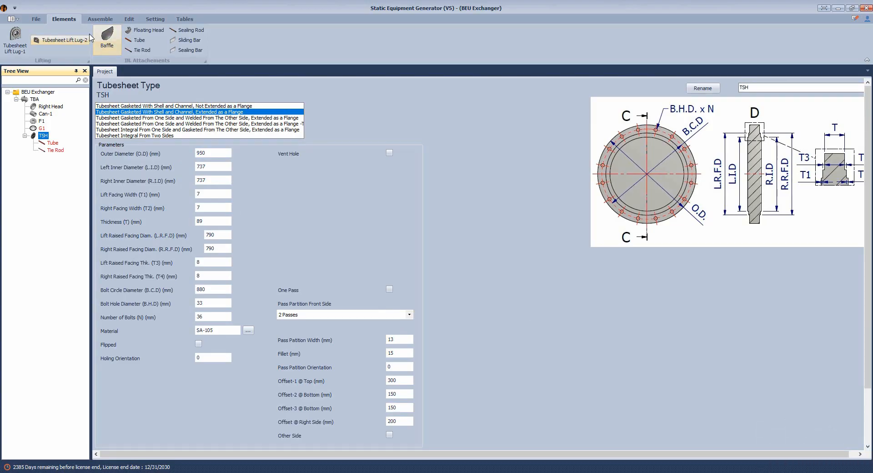
{"action": "left_click", "coordinate": [107, 36]}
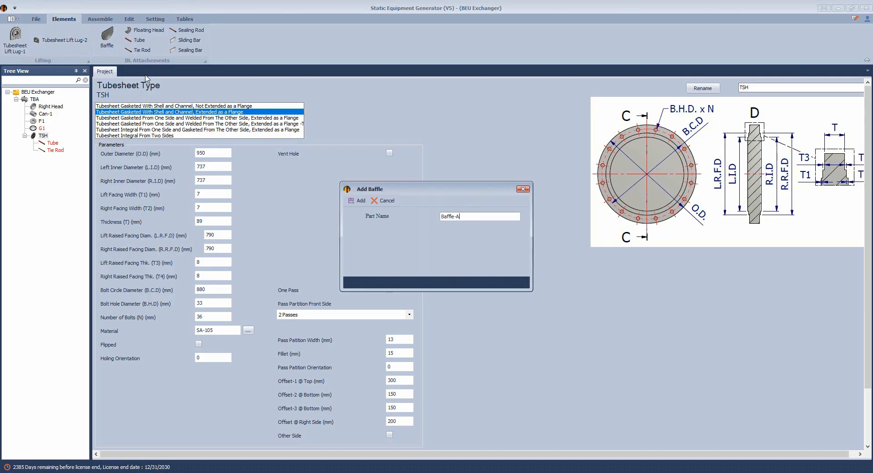
{"action": "key", "text": "Return"}
{"action": "left_click", "coordinate": [55, 158]}
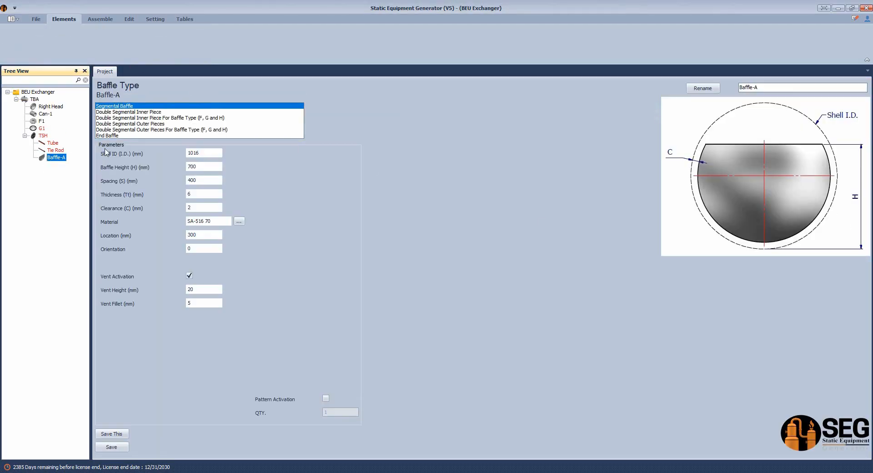
{"action": "left_click", "coordinate": [192, 153]}
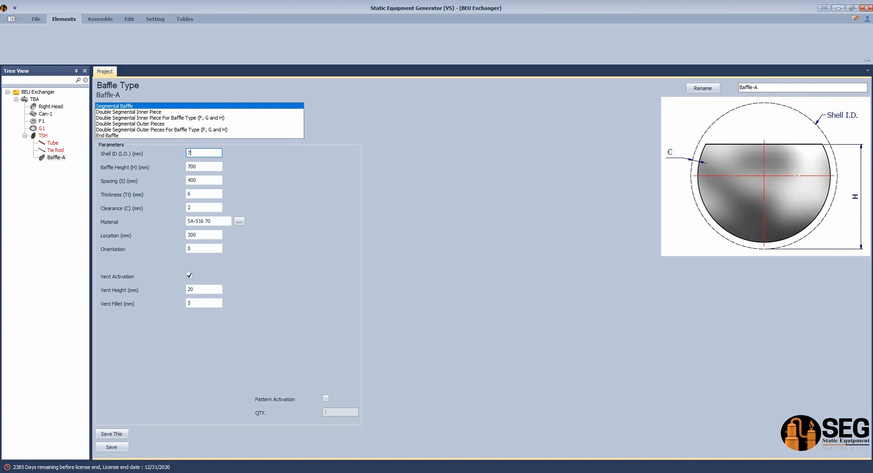
{"action": "type", "text": "740"}
Look up the distance from the centreline to the straight cut edge in AutoCAD's detail of baffle plate #A
{"action": "left_click", "coordinate": [206, 167]}
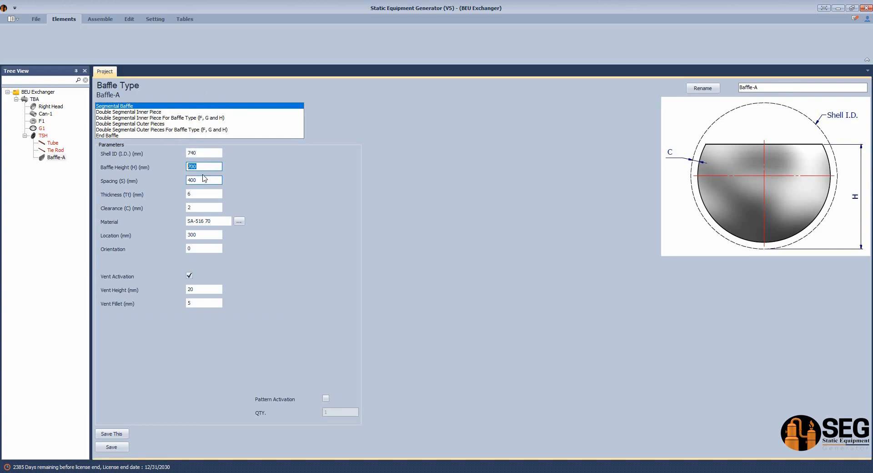
{"action": "left_click", "coordinate": [653, 472]}
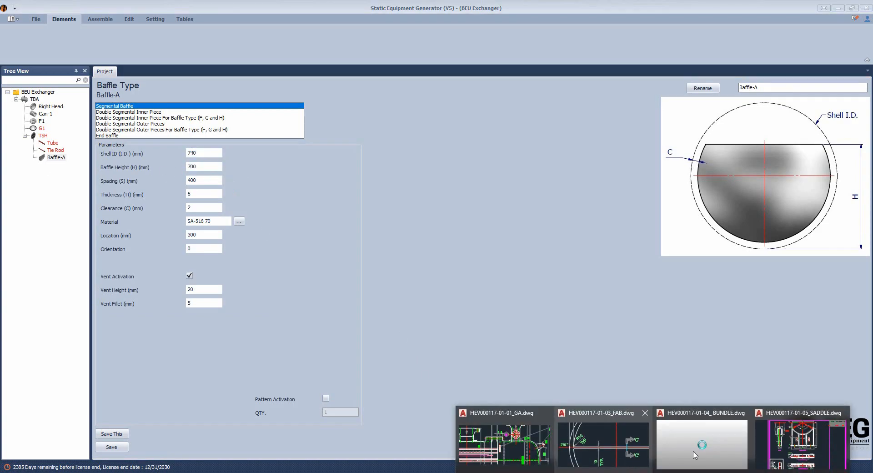
{"action": "left_click", "coordinate": [696, 453]}
{"action": "scroll", "coordinate": [364, 182], "scroll_direction": "down", "scroll_amount": 5}
{"action": "middle_click_drag", "start_coordinate": [351, 228], "coordinate": [600, 270]}
{"action": "scroll", "coordinate": [432, 295], "scroll_direction": "up", "scroll_amount": 4}
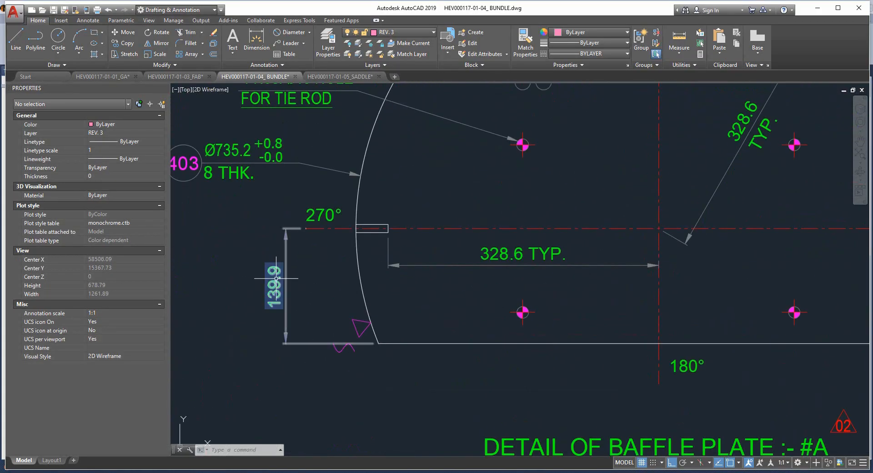
{"action": "scroll", "coordinate": [274, 287], "scroll_direction": "down", "scroll_amount": 2}
{"action": "middle_click_drag", "start_coordinate": [275, 288], "coordinate": [279, 306]}
{"action": "left_click", "coordinate": [673, 471]}
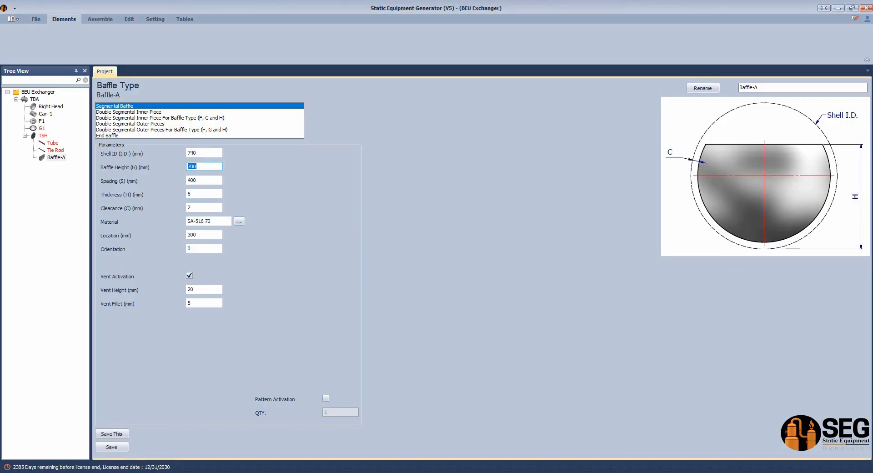
Calculate 740/2 + 139.9 in Calculator and set Baffle-A's baffle height to 509.9 mm in Static Equipment Generator
{"action": "mouse_move", "coordinate": [654, 471]}
{"action": "left_click", "coordinate": [701, 437]}
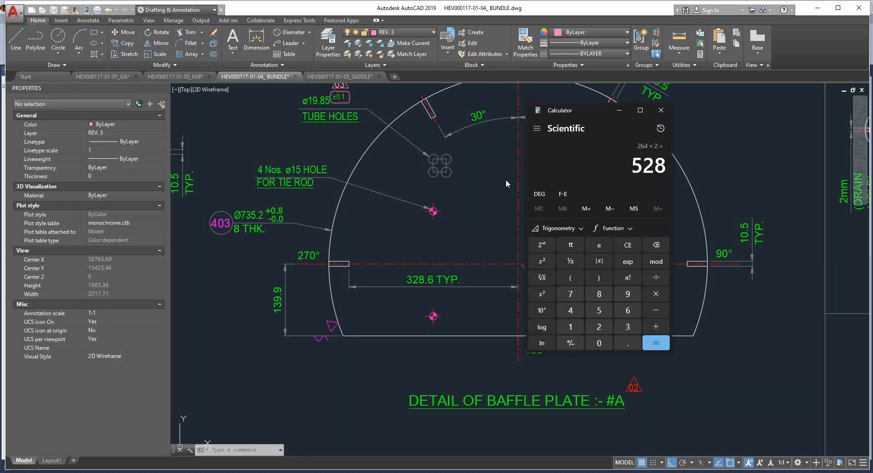
{"action": "key", "text": "Escape"}
{"action": "type", "text": "7"}
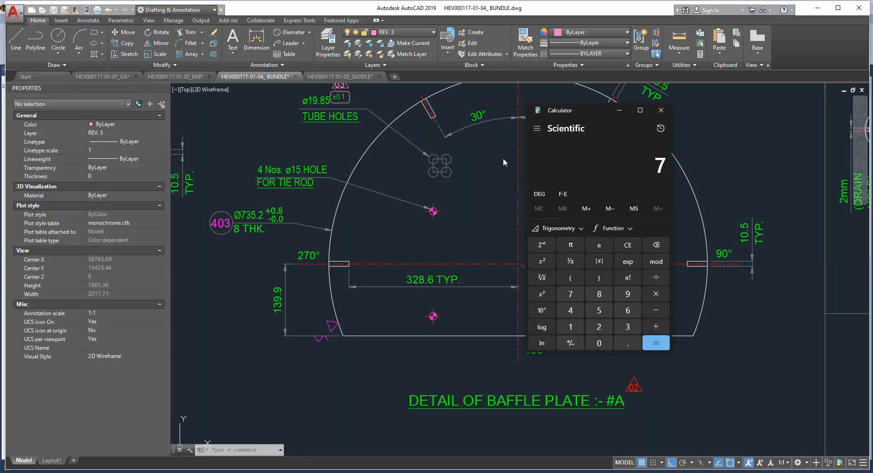
{"action": "type", "text": "40/2="}
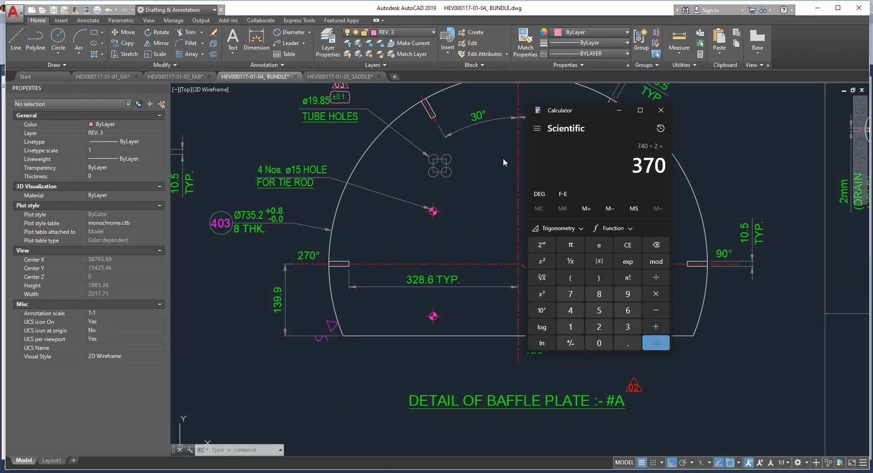
{"action": "middle_click_drag", "start_coordinate": [485, 183], "coordinate": [471, 222]}
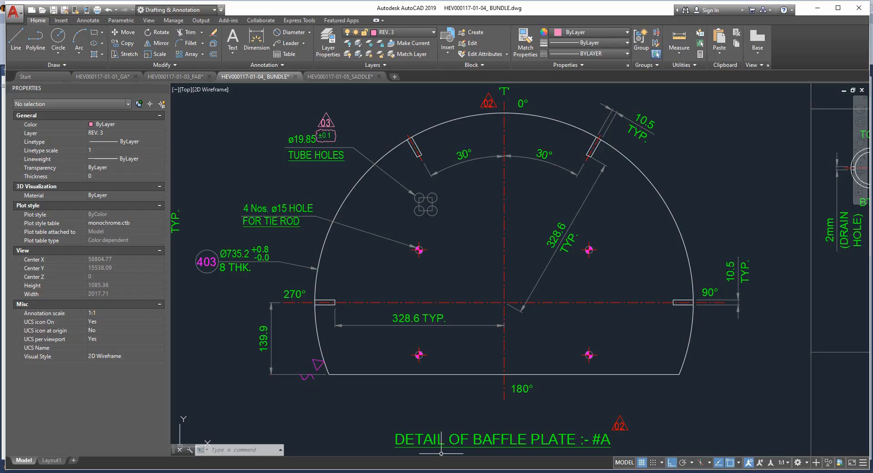
{"action": "left_click", "coordinate": [441, 472]}
{"action": "key", "text": "plus"}
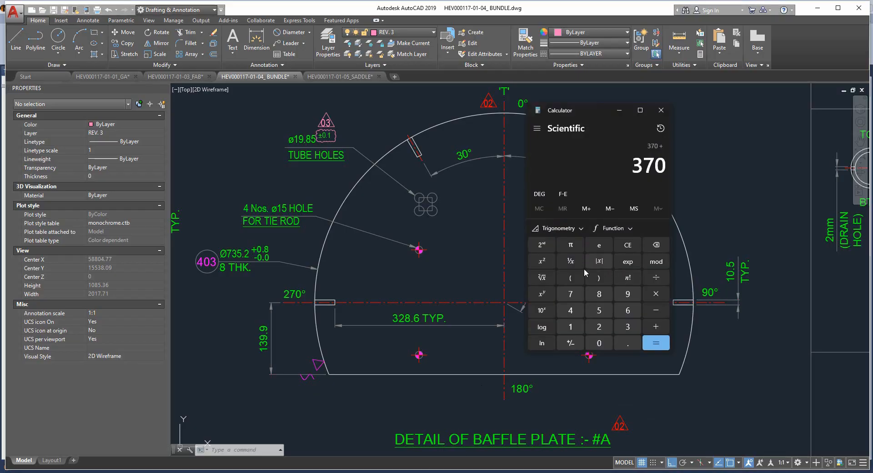
{"action": "type", "text": "139.9"}
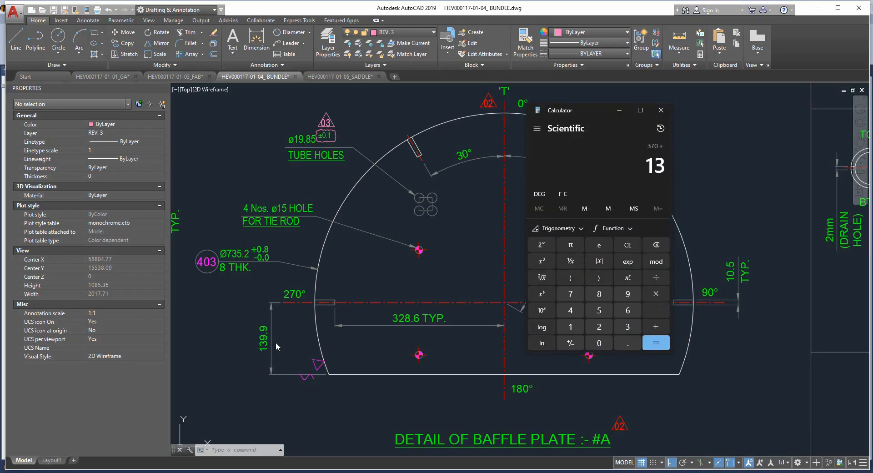
{"action": "key", "text": "Return"}
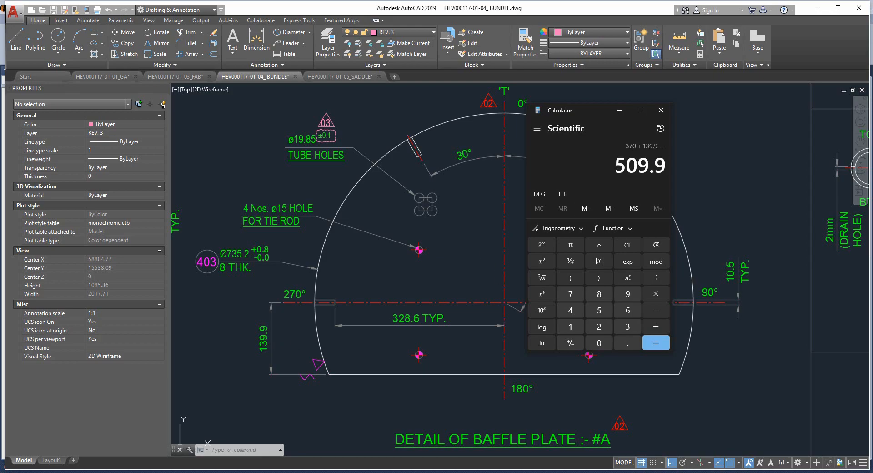
{"action": "left_click_drag", "start_coordinate": [616, 162], "coordinate": [671, 171]}
{"action": "left_click", "coordinate": [491, 472]}
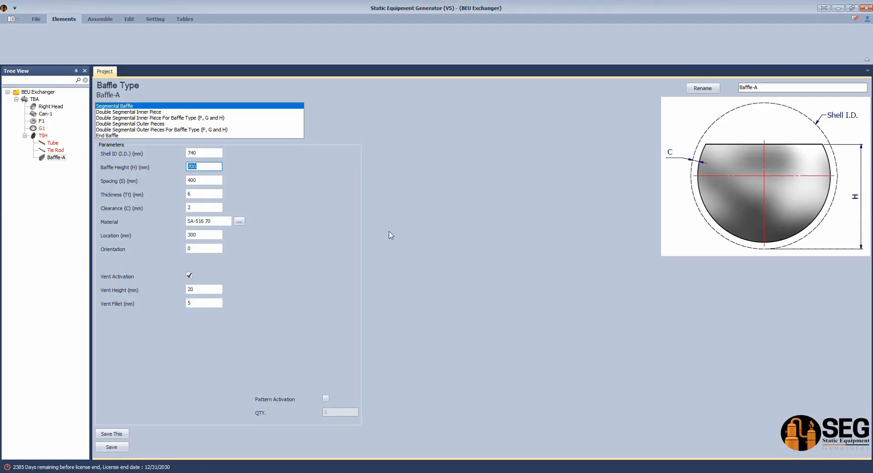
{"action": "key", "text": "Tab"}
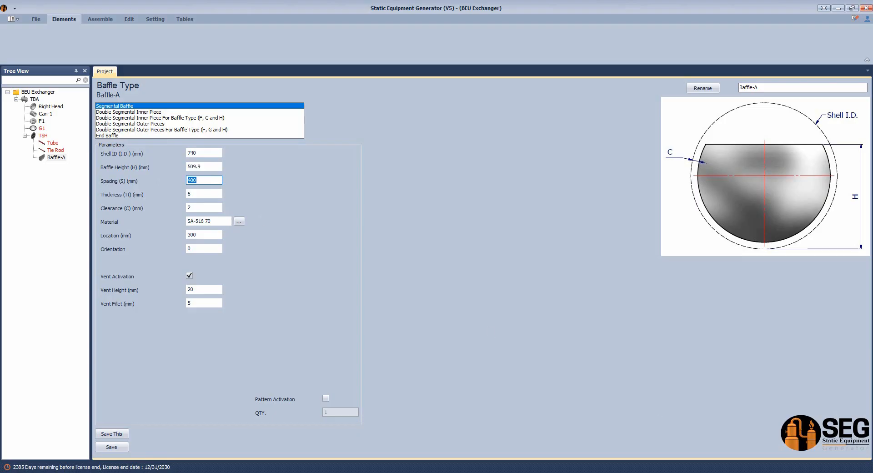
Look up the baffle count and spacing in the tube bundle elevation of AutoCAD's bundle drawing
{"action": "mouse_move", "coordinate": [653, 472]}
{"action": "left_click", "coordinate": [700, 444]}
{"action": "scroll", "coordinate": [603, 261], "scroll_direction": "down", "scroll_amount": 7}
{"action": "middle_click_drag", "start_coordinate": [603, 261], "coordinate": [605, 397]}
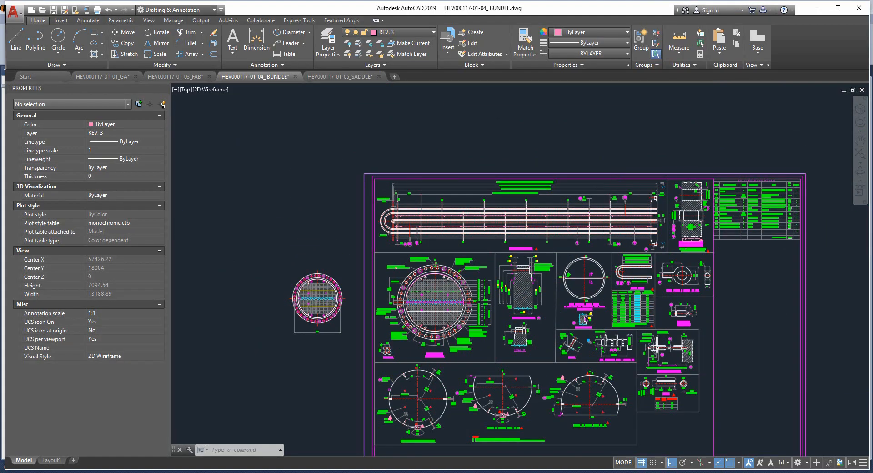
{"action": "scroll", "coordinate": [615, 192], "scroll_direction": "up", "scroll_amount": 6}
{"action": "middle_click_drag", "start_coordinate": [615, 192], "coordinate": [650, 154]}
{"action": "middle_click_drag", "start_coordinate": [592, 216], "coordinate": [644, 248]}
{"action": "mouse_move", "coordinate": [488, 207]}
{"action": "middle_mouse_down"}
{"action": "mouse_move", "coordinate": [708, 201]}
{"action": "mouse_move", "coordinate": [710, 179]}
{"action": "middle_mouse_up"}
{"action": "scroll", "coordinate": [650, 183], "scroll_direction": "down", "scroll_amount": 2}
{"action": "scroll", "coordinate": [561, 178], "scroll_direction": "up", "scroll_amount": 4}
{"action": "scroll", "coordinate": [564, 179], "scroll_direction": "down", "scroll_amount": 1}
{"action": "scroll", "coordinate": [638, 178], "scroll_direction": "up", "scroll_amount": 1}
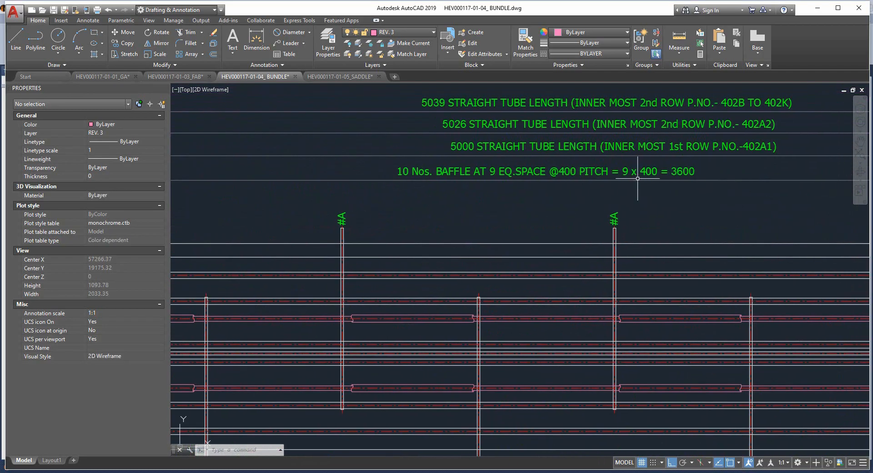
Dimension the spacing between the last two adjacent #A baffles in the tube bundle elevation
{"action": "mouse_move", "coordinate": [638, 178]}
{"action": "middle_mouse_down"}
{"action": "mouse_move", "coordinate": [477, 214]}
{"action": "mouse_move", "coordinate": [470, 228]}
{"action": "middle_mouse_up"}
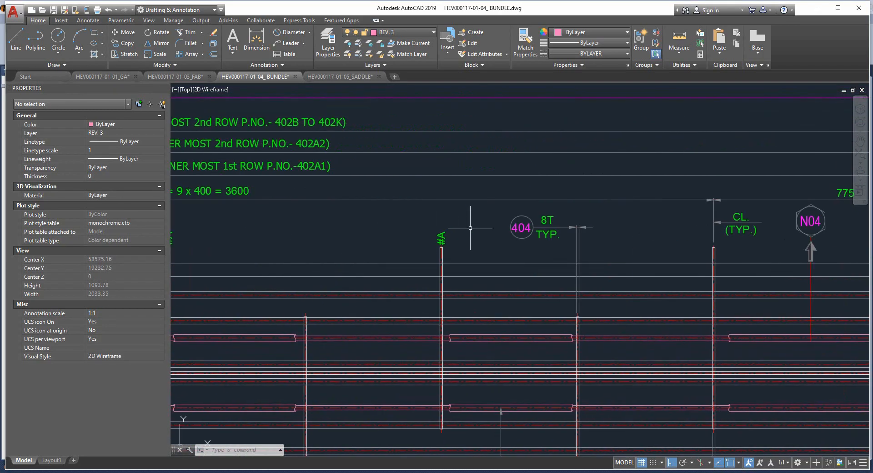
{"action": "scroll", "coordinate": [470, 227], "scroll_direction": "down", "scroll_amount": 3}
{"action": "left_click", "coordinate": [257, 39]}
{"action": "scroll", "coordinate": [310, 240], "scroll_direction": "up", "scroll_amount": 2}
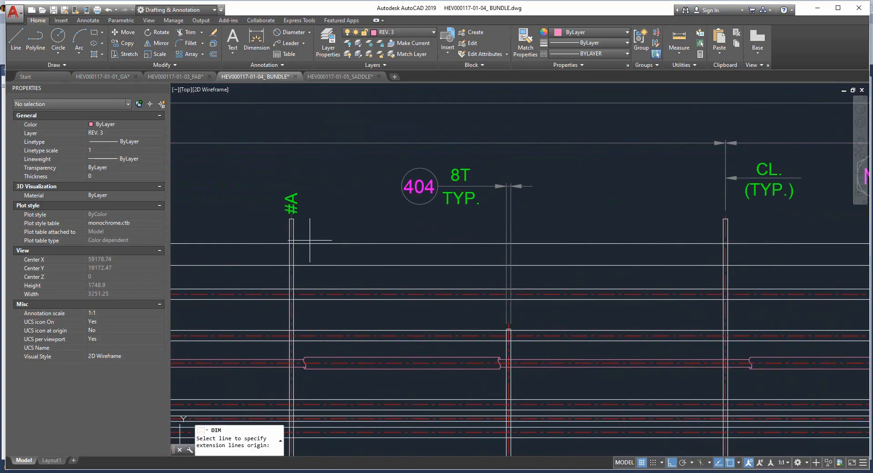
{"action": "scroll", "coordinate": [308, 237], "scroll_direction": "up", "scroll_amount": 1}
{"action": "scroll", "coordinate": [283, 209], "scroll_direction": "up", "scroll_amount": 2}
{"action": "left_click", "coordinate": [283, 210]}
{"action": "scroll", "coordinate": [300, 209], "scroll_direction": "down", "scroll_amount": 4}
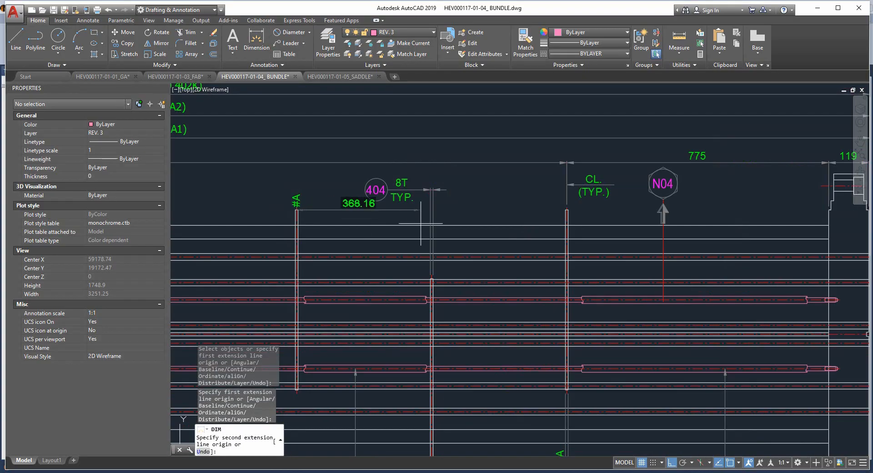
{"action": "scroll", "coordinate": [563, 210], "scroll_direction": "up", "scroll_amount": 2}
{"action": "left_click", "coordinate": [575, 207]}
{"action": "mouse_move", "coordinate": [359, 191]}
{"action": "middle_mouse_down"}
{"action": "mouse_move", "coordinate": [444, 224]}
{"action": "mouse_move", "coordinate": [600, 237]}
{"action": "middle_mouse_up"}
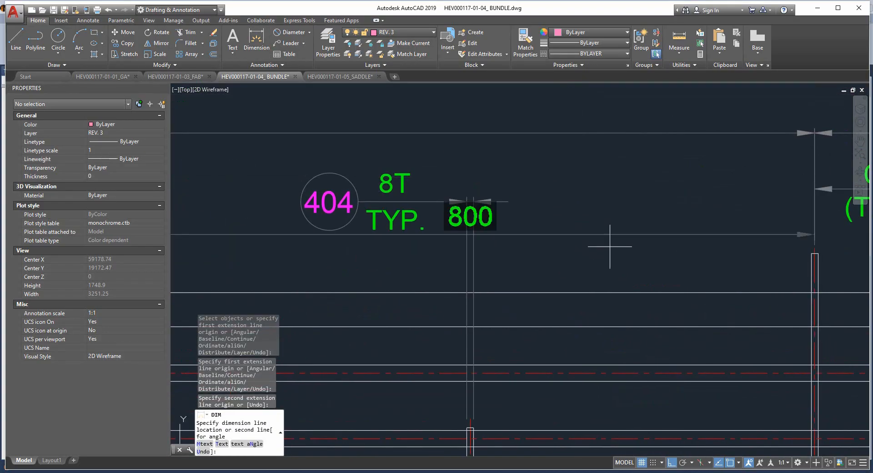
{"action": "left_click", "coordinate": [610, 247]}
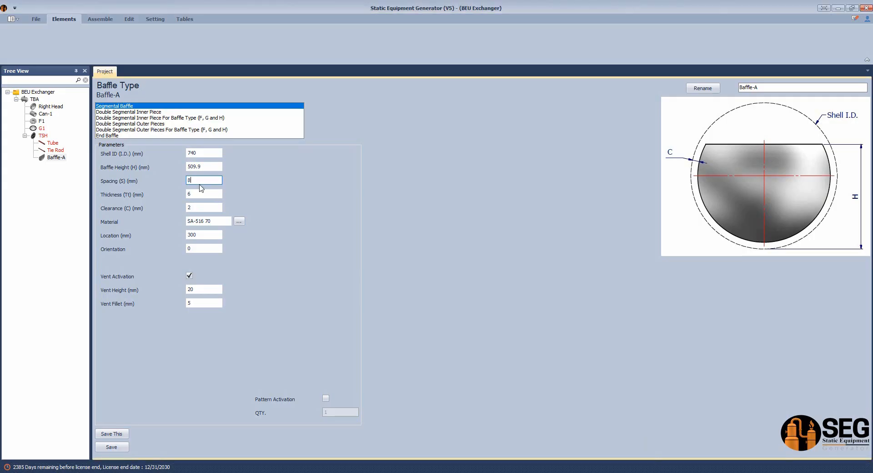
Switch to Static Equipment Generator and set Baffle-A's spacing to 800 mm and thickness to 8 mm
{"action": "key", "text": "Tab"}
{"action": "left_click", "coordinate": [202, 208]}
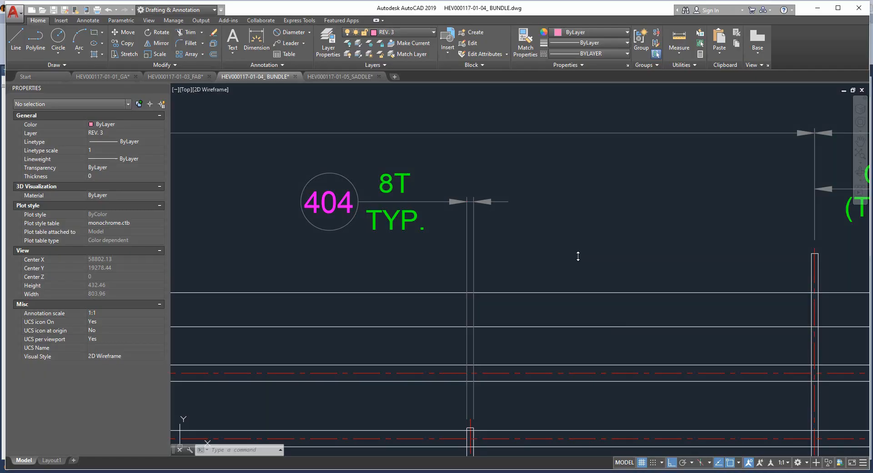
Look up the baffle plate diameter in the bundle drawing's detail and calculate the clearance as (740 - 735.2) / 2 in Calculator
{"action": "scroll", "coordinate": [520, 269], "scroll_direction": "down", "scroll_amount": 8}
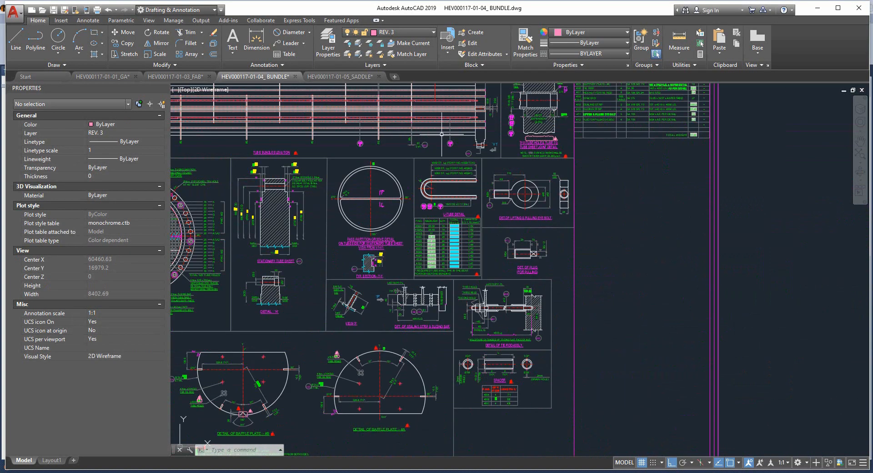
{"action": "scroll", "coordinate": [313, 265], "scroll_direction": "up", "scroll_amount": 8}
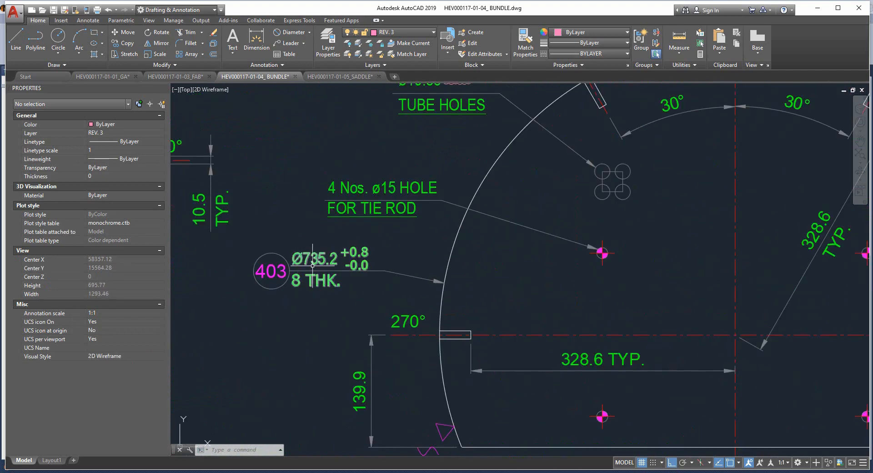
{"action": "key", "text": "Escape"}
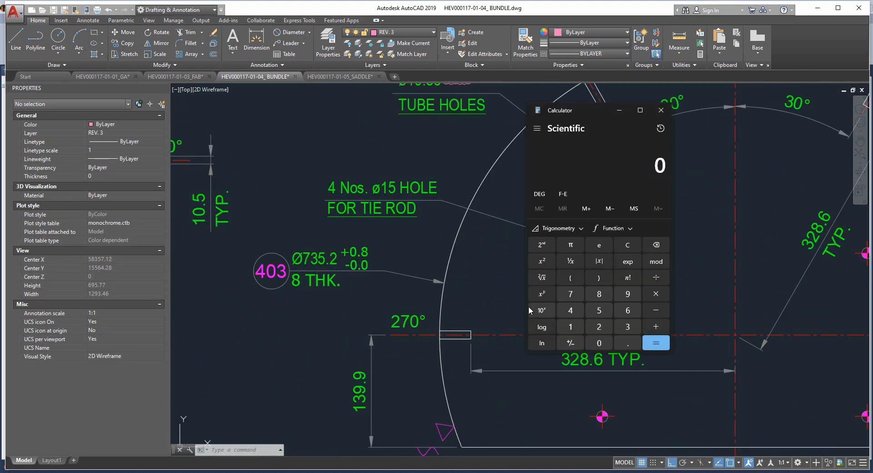
{"action": "type", "text": "740 - "}
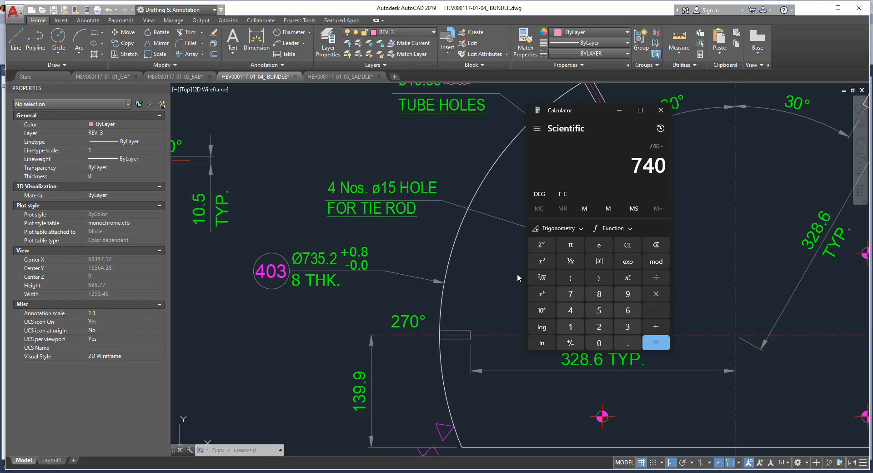
{"action": "type", "text": "735.2"}
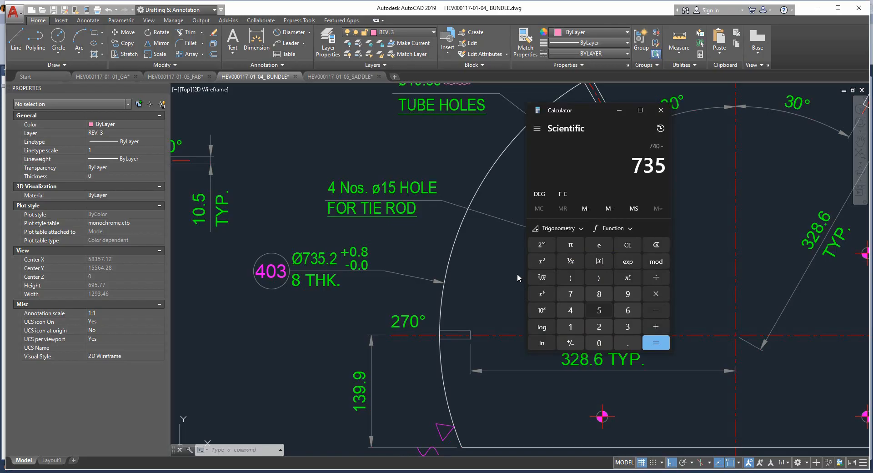
{"action": "key", "text": "Return"}
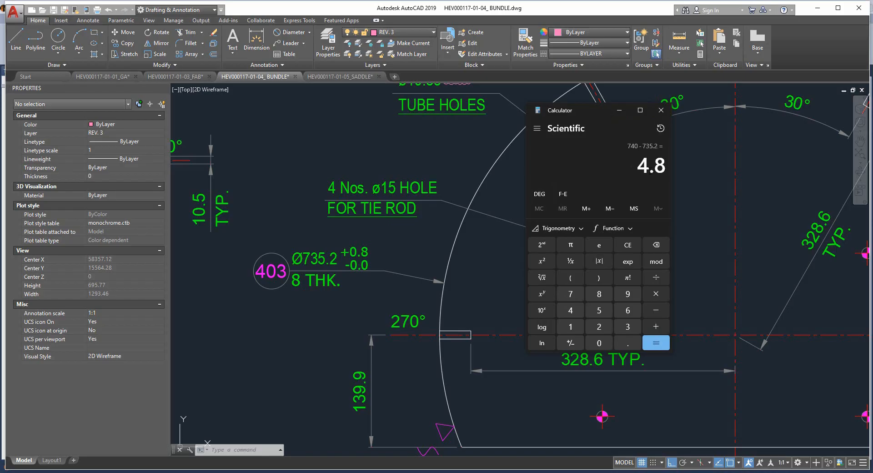
{"action": "type", "text": "/2"}
{"action": "key", "text": "Return"}
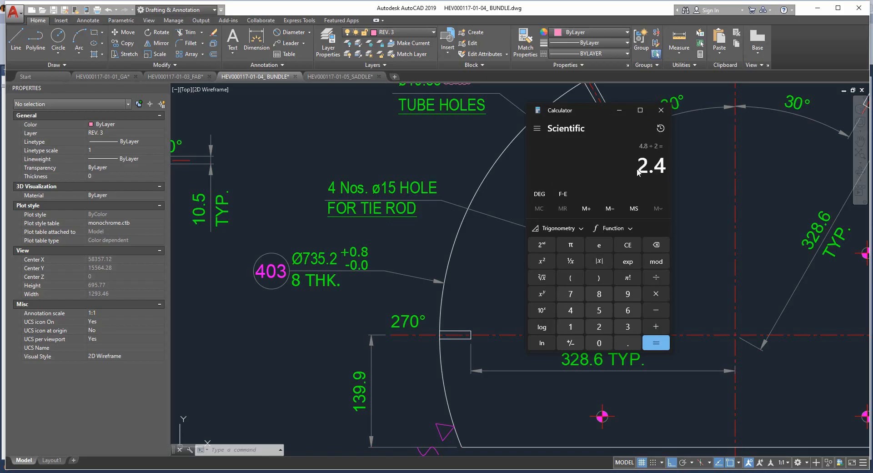
Return to Static Equipment Generator and set Baffle-A's clearance to 2.4 mm
{"action": "key", "text": "alt+Tab"}
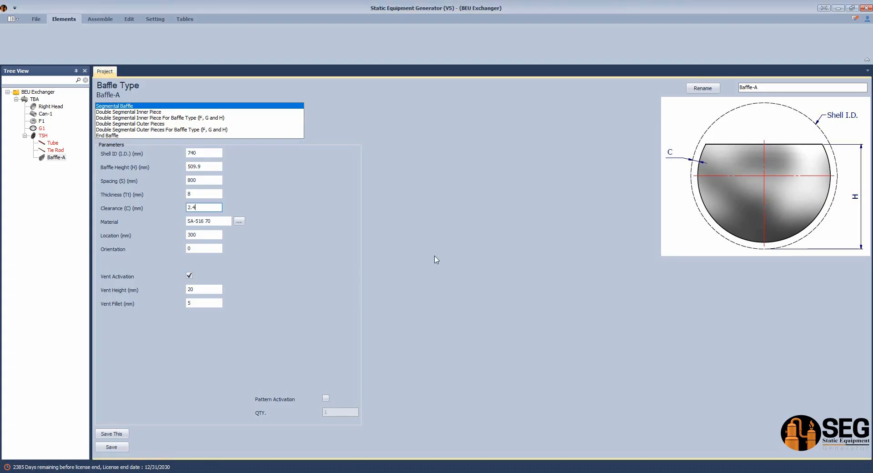
{"action": "double_click", "coordinate": [215, 209]}
{"action": "double_click", "coordinate": [205, 235]}
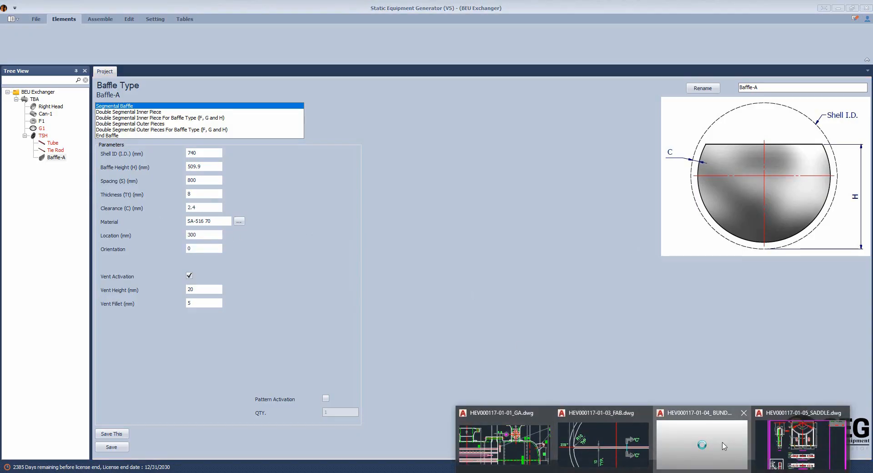
Switch to the BUNDLE drawing in AutoCAD and dimension from the tubesheet's stepped facing edge to the nearest baffle's centreline
{"action": "left_click", "coordinate": [703, 448]}
{"action": "scroll", "coordinate": [612, 351], "scroll_direction": "down", "scroll_amount": 2}
{"action": "middle_click_drag", "start_coordinate": [615, 215], "coordinate": [615, 439]}
{"action": "scroll", "coordinate": [736, 135], "scroll_direction": "up", "scroll_amount": 8}
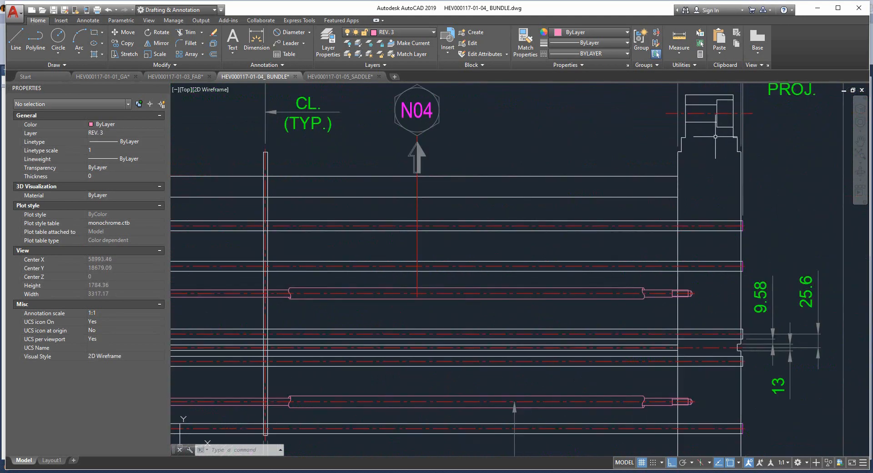
{"action": "scroll", "coordinate": [705, 137], "scroll_direction": "up", "scroll_amount": 2}
{"action": "scroll", "coordinate": [672, 154], "scroll_direction": "up", "scroll_amount": 4}
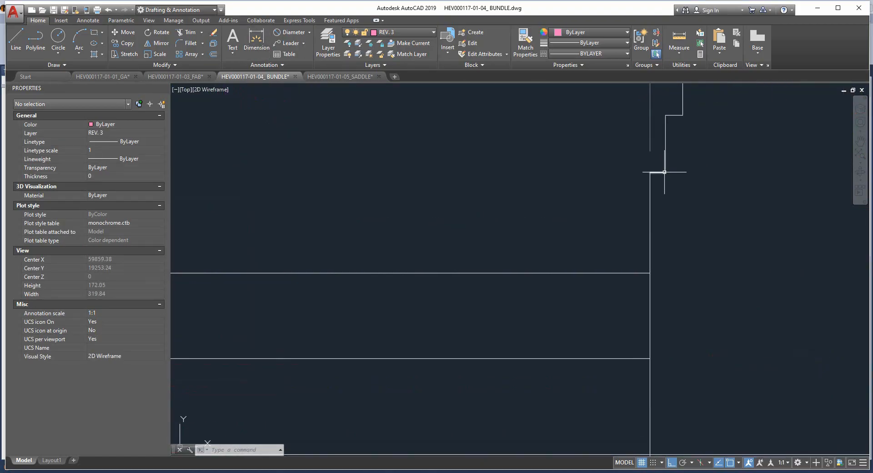
{"action": "left_click", "coordinate": [262, 41]}
{"action": "left_click", "coordinate": [665, 173]}
{"action": "scroll", "coordinate": [504, 137], "scroll_direction": "down", "scroll_amount": 4}
{"action": "middle_click_drag", "start_coordinate": [510, 154], "coordinate": [750, 186]}
{"action": "middle_click_drag", "start_coordinate": [451, 198], "coordinate": [779, 238]}
{"action": "scroll", "coordinate": [475, 217], "scroll_direction": "up", "scroll_amount": 6}
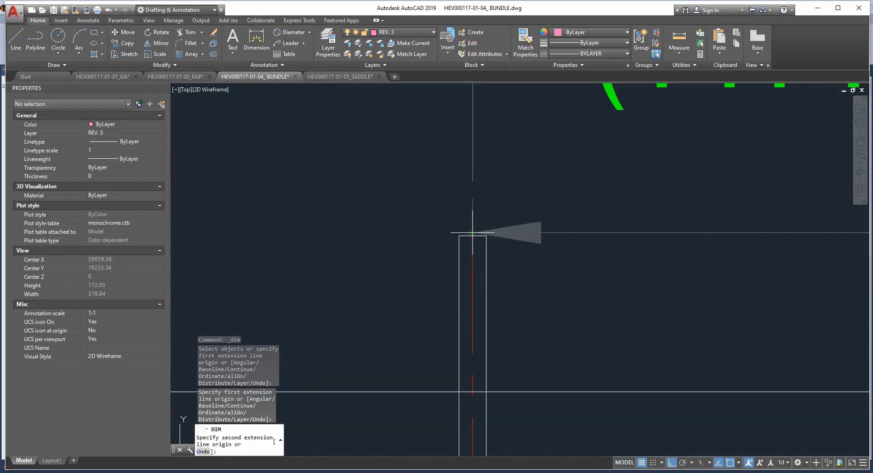
{"action": "left_click", "coordinate": [472, 234]}
{"action": "scroll", "coordinate": [479, 206], "scroll_direction": "down", "scroll_amount": 6}
{"action": "middle_click_drag", "start_coordinate": [655, 198], "coordinate": [628, 200]}
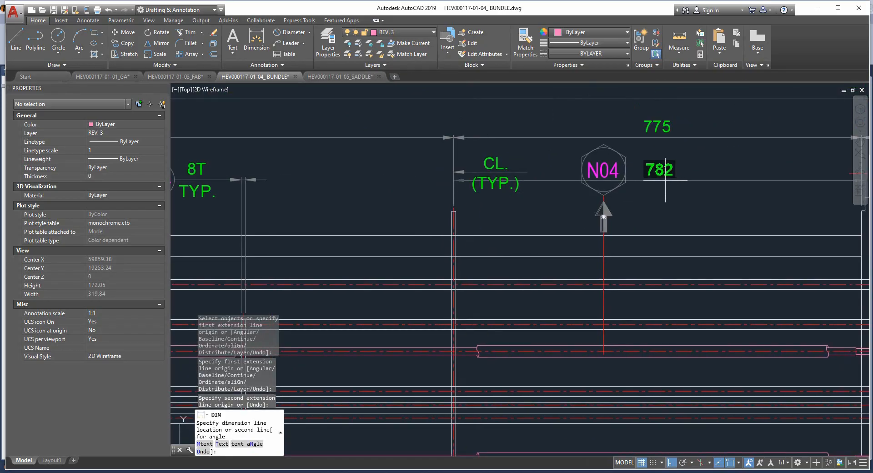
{"action": "middle_click_drag", "start_coordinate": [666, 179], "coordinate": [599, 219]}
{"action": "left_click", "coordinate": [604, 178]}
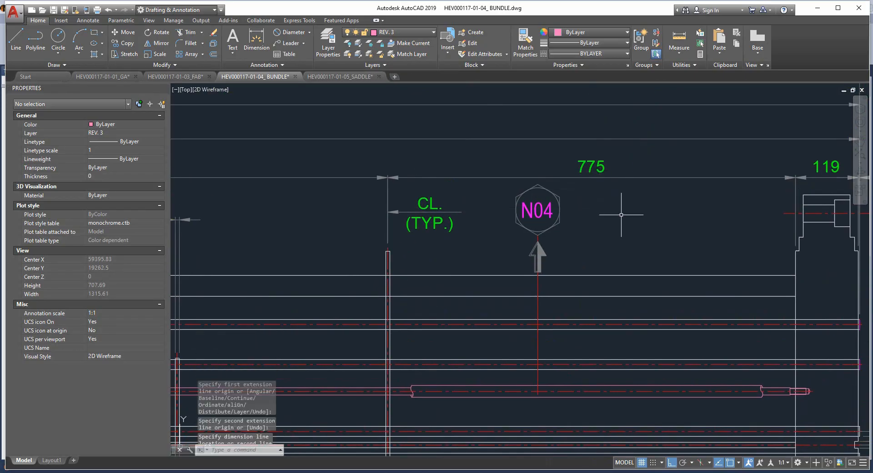
Inspect where the existing 775 dimension's extension line starts on the tubesheet
{"action": "left_click", "coordinate": [614, 153]}
{"action": "left_click", "coordinate": [576, 188]}
{"action": "scroll", "coordinate": [776, 273], "scroll_direction": "up", "scroll_amount": 4}
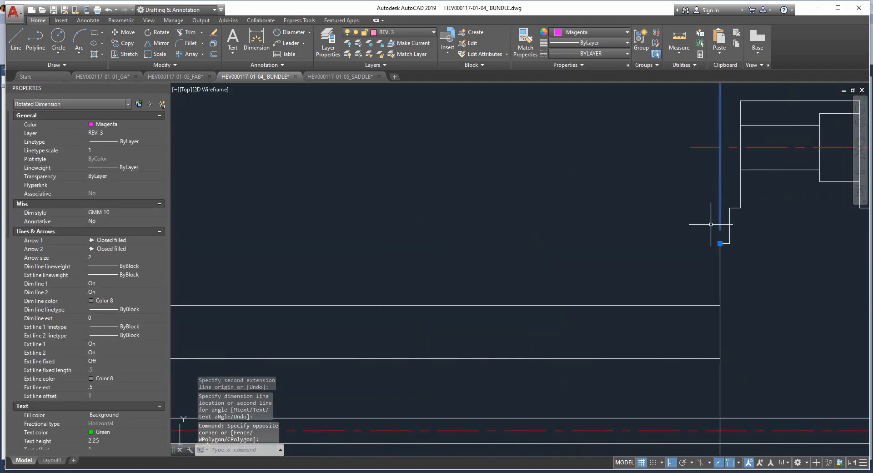
{"action": "scroll", "coordinate": [717, 231], "scroll_direction": "down", "scroll_amount": 4}
{"action": "key", "text": "Escape"}
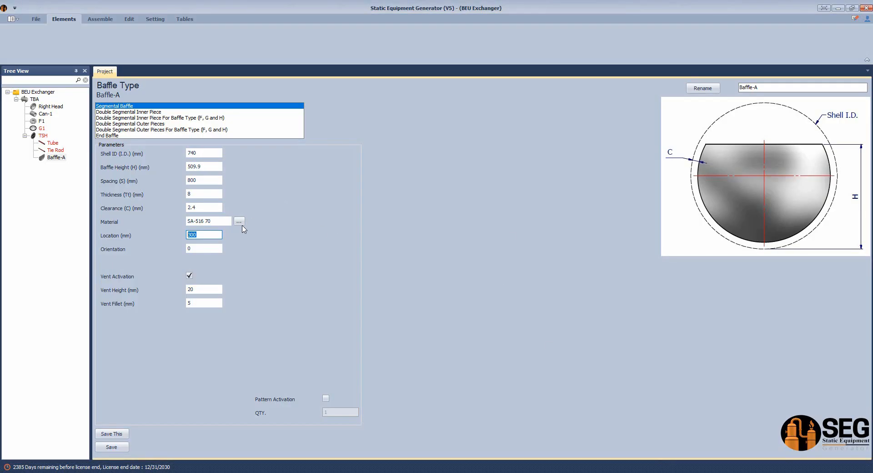
In Static Equipment Generator, set Baffle-A's location to 782 mm and its orientation to 180
{"action": "type", "text": "782"}
{"action": "left_click", "coordinate": [204, 249]}
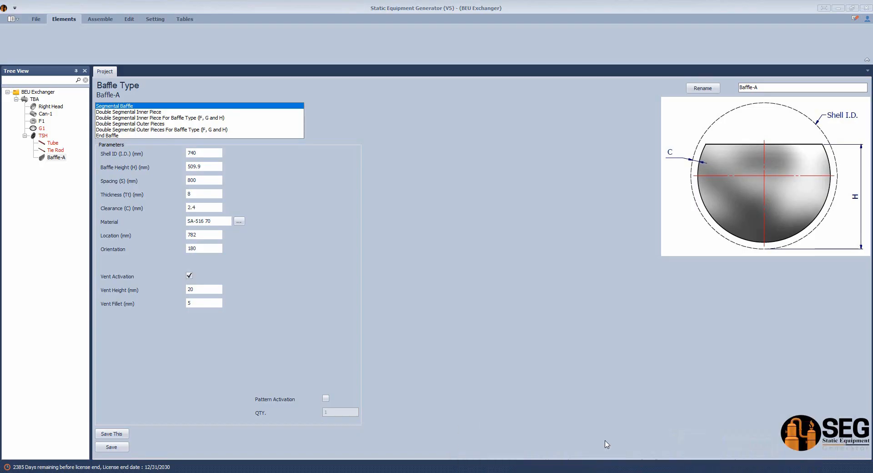
{"action": "mouse_move", "coordinate": [696, 458]}
{"action": "left_click", "coordinate": [315, 290]}
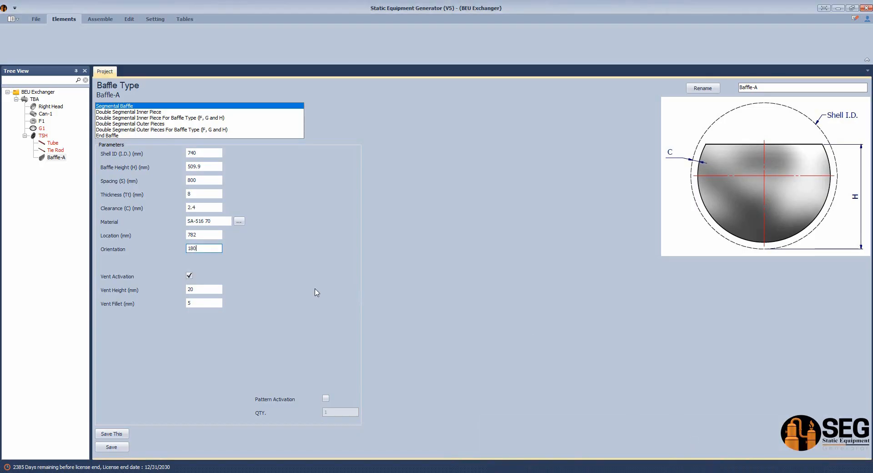
Deactivate Baffle-A's vent, activate its pattern with a quantity of 5, and save the baffle
{"action": "left_click", "coordinate": [204, 287]}
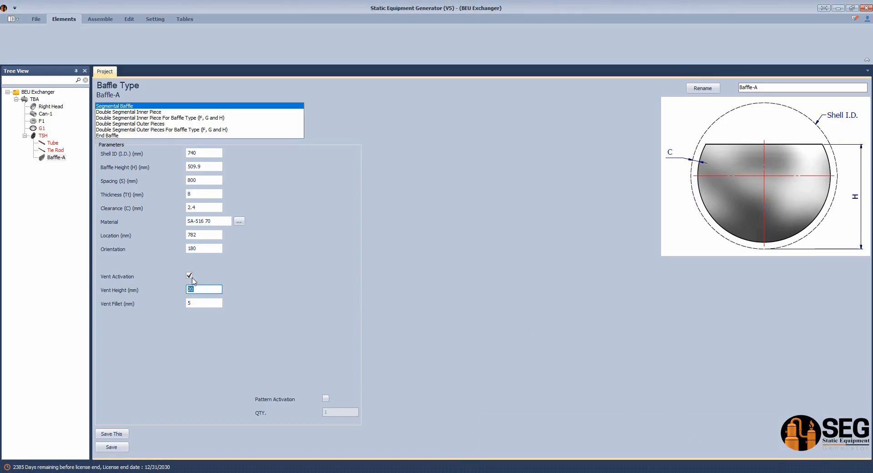
{"action": "left_click", "coordinate": [190, 276]}
{"action": "left_click", "coordinate": [326, 399]}
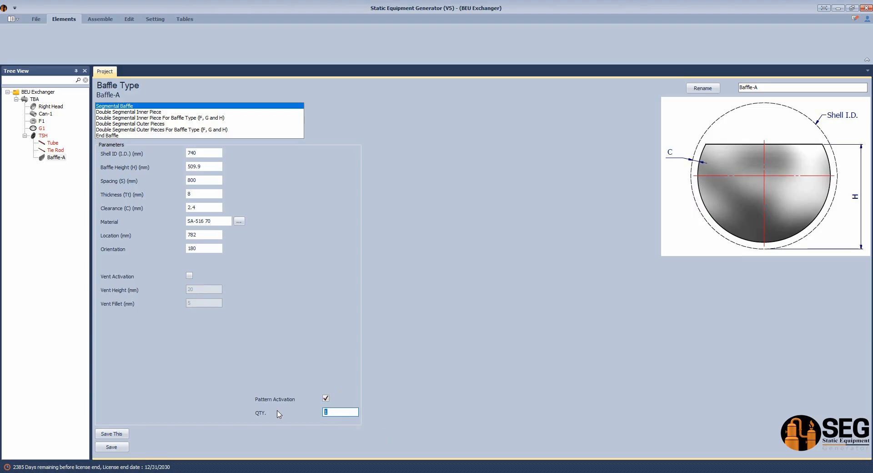
{"action": "type", "text": "5"}
{"action": "left_click", "coordinate": [112, 447]}
Add a baffle named Baffle-B to the TSH tubesheet, using the same parameters as Baffle-A
{"action": "left_click", "coordinate": [64, 158]}
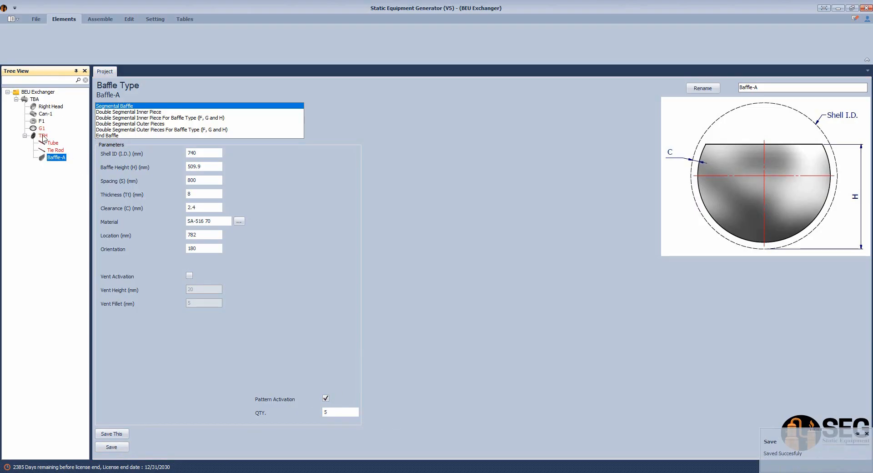
{"action": "left_click", "coordinate": [43, 136]}
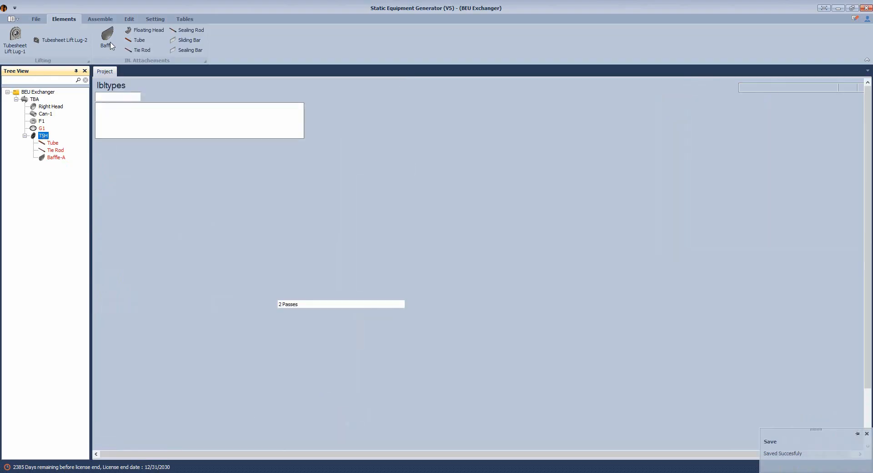
{"action": "left_click", "coordinate": [108, 39]}
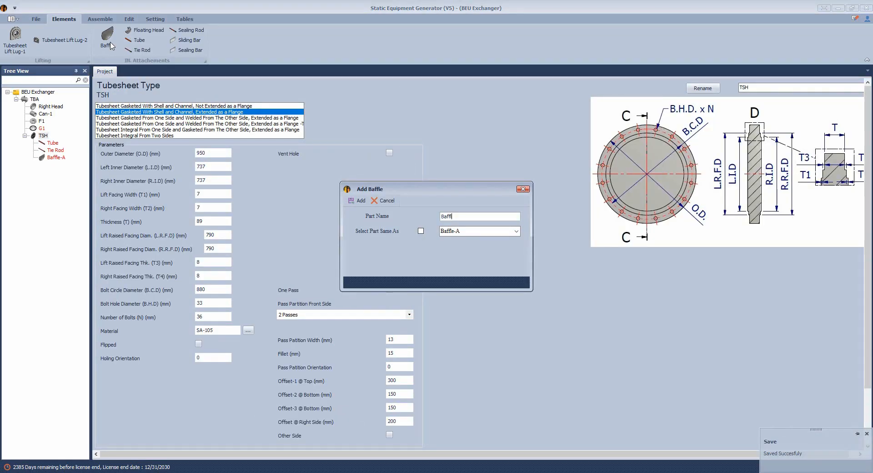
{"action": "type", "text": "Baffle-B"}
{"action": "left_click", "coordinate": [421, 231]}
{"action": "left_click", "coordinate": [358, 201]}
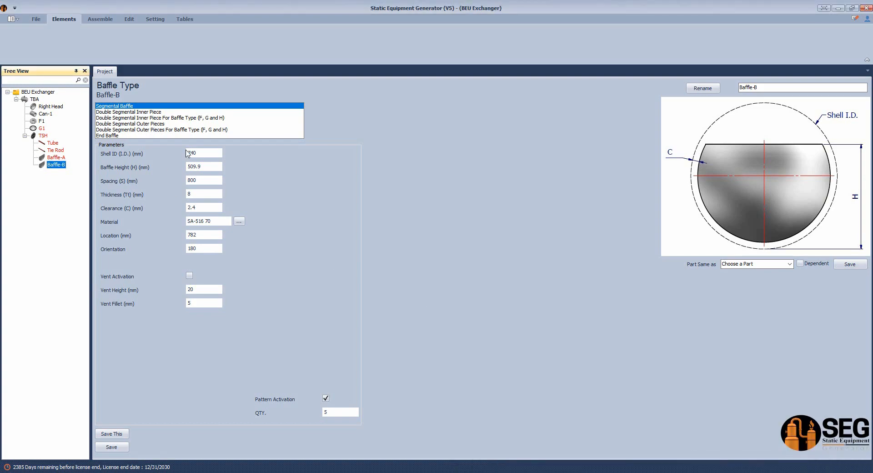
Set Baffle-B's location to 1182 mm and its orientation to 0
{"action": "key", "text": "Tab"}
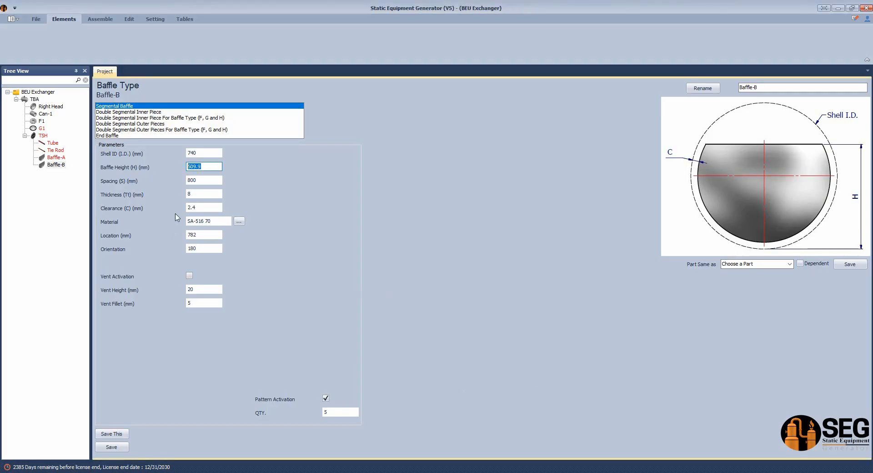
{"action": "key", "text": "Tab"}
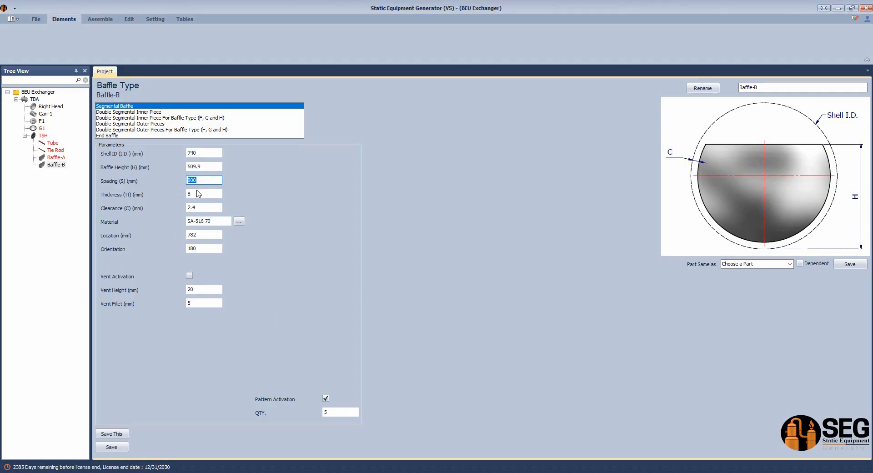
{"action": "key", "text": "Tab"}
{"action": "key", "text": "Tab"}
{"action": "key", "text": "Tab"}
{"action": "key", "text": "Tab"}
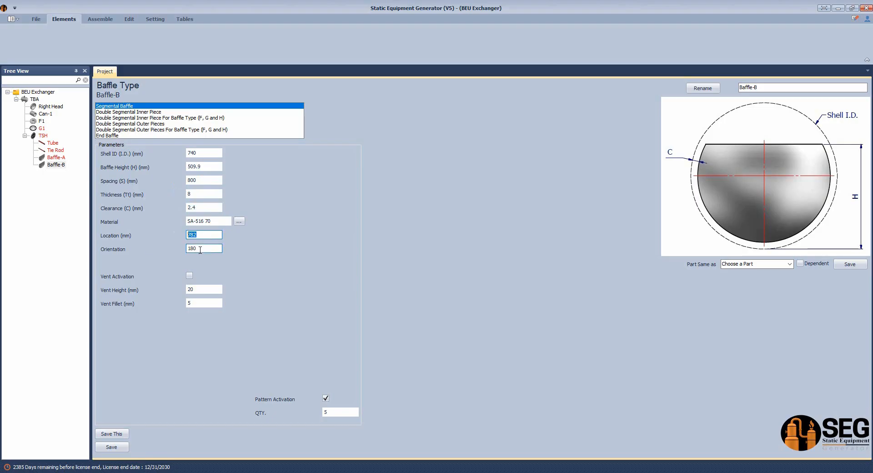
{"action": "left_click", "coordinate": [212, 234]}
{"action": "left_click", "coordinate": [196, 236]}
{"action": "left_click_drag", "start_coordinate": [201, 236], "coordinate": [173, 232]}
{"action": "double_click", "coordinate": [200, 249]}
{"action": "type", "text": "0"}
Activate Baffle-B's vent with a 5 mm vent fillet and save the baffle
{"action": "left_click", "coordinate": [189, 275]}
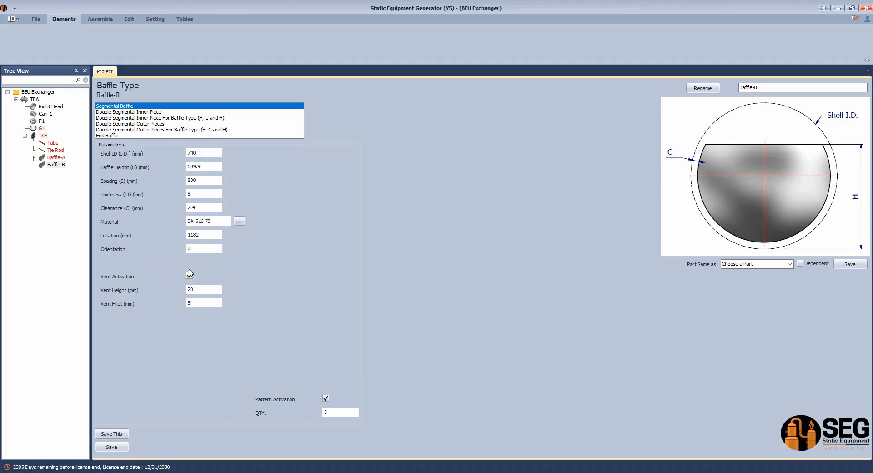
{"action": "left_click", "coordinate": [191, 304]}
{"action": "type", "text": "5"}
{"action": "left_click", "coordinate": [112, 447]}
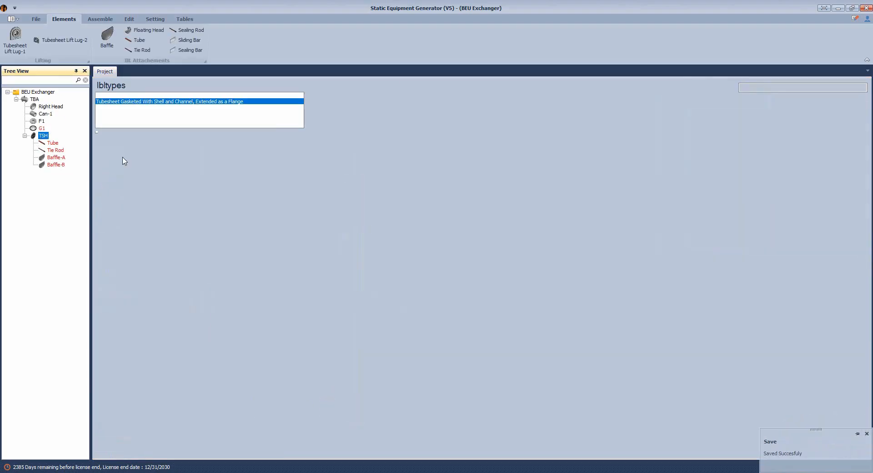
Add a baffle named Baffle-C to the TSH tubesheet and set its type to End Baffle
{"action": "left_click", "coordinate": [111, 46]}
{"action": "type", "text": "Baffle-C"}
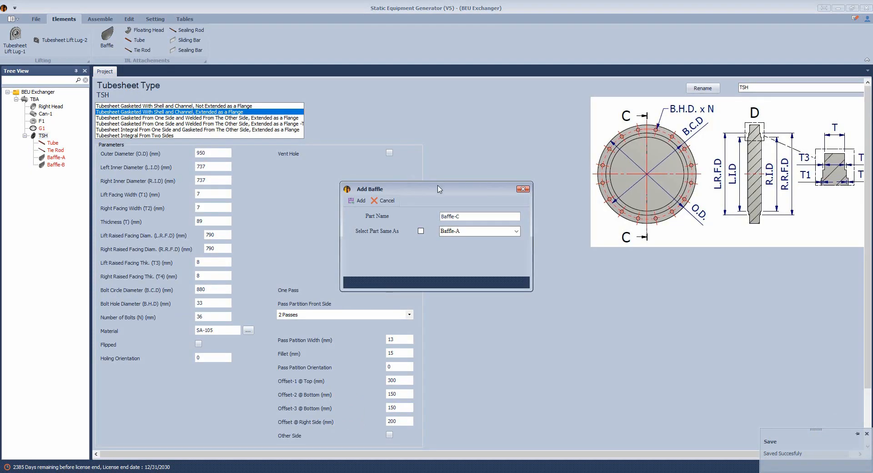
{"action": "left_click", "coordinate": [359, 201]}
{"action": "left_click", "coordinate": [54, 172]}
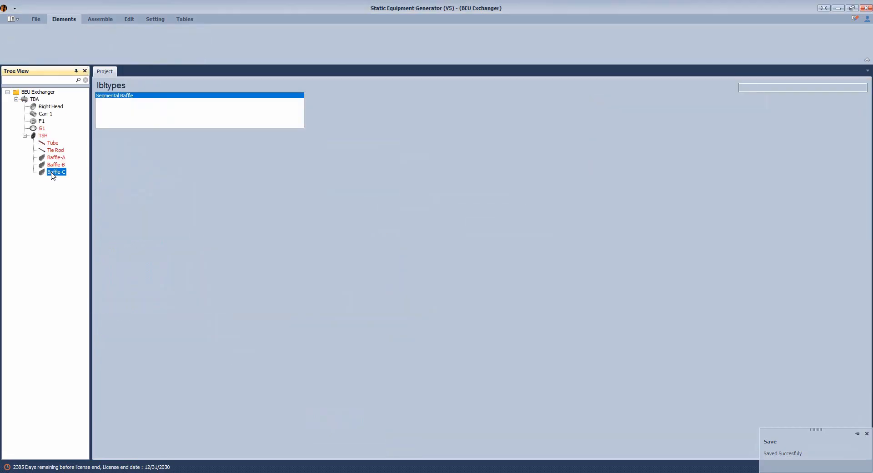
{"action": "left_click", "coordinate": [117, 136]}
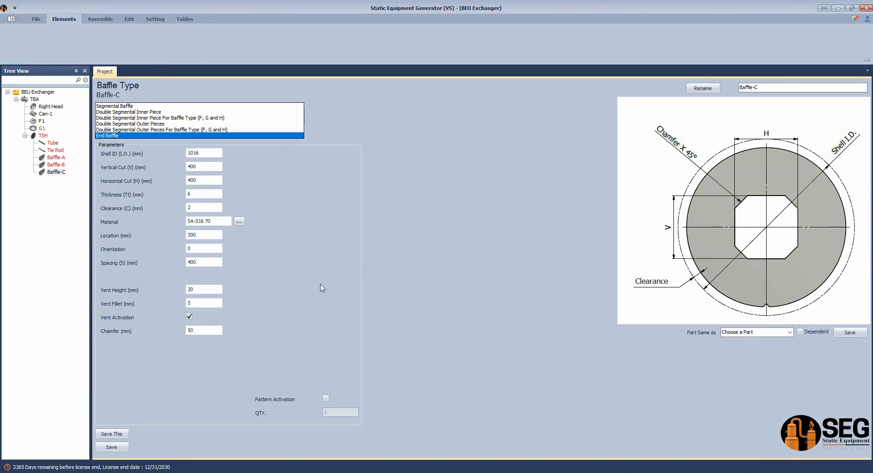
Set Baffle-C's shell ID to 740 mm, vertical and horizontal cuts to 0, thickness to 16 mm, and clearance to 2.4 mm
{"action": "key", "text": "Tab"}
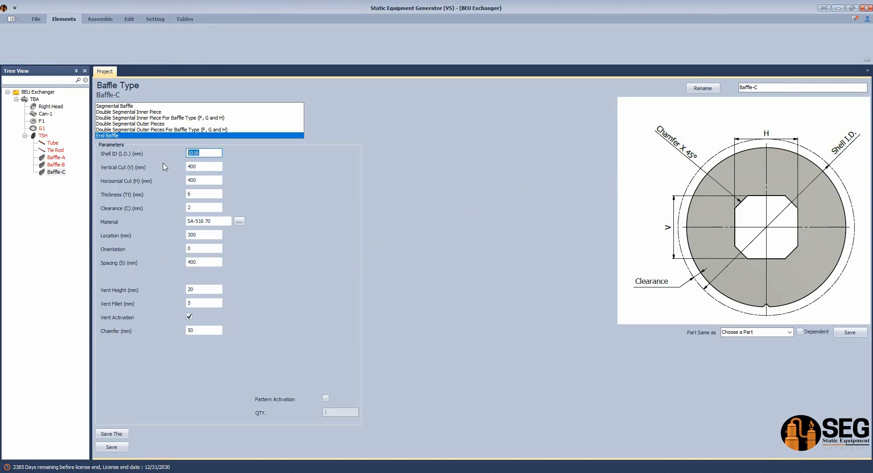
{"action": "type", "text": "740"}
{"action": "key", "text": "Tab"}
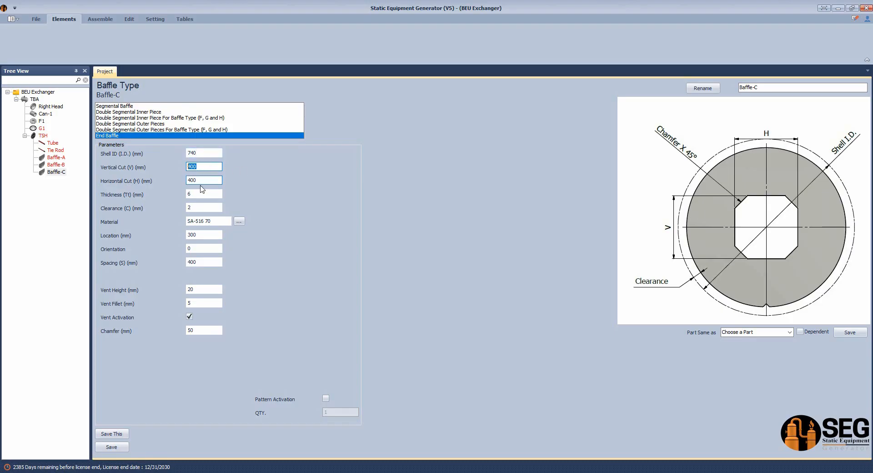
{"action": "type", "text": "0"}
{"action": "key", "text": "Tab"}
{"action": "type", "text": "0"}
{"action": "left_click", "coordinate": [212, 195]}
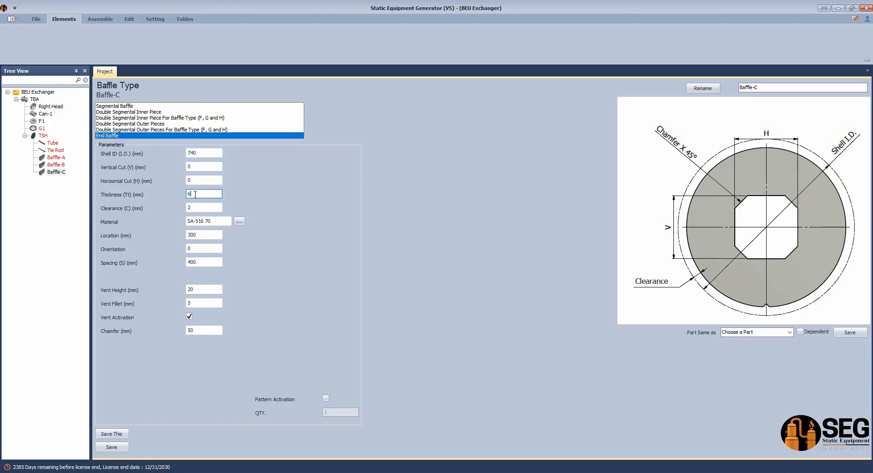
{"action": "key", "text": "Tab"}
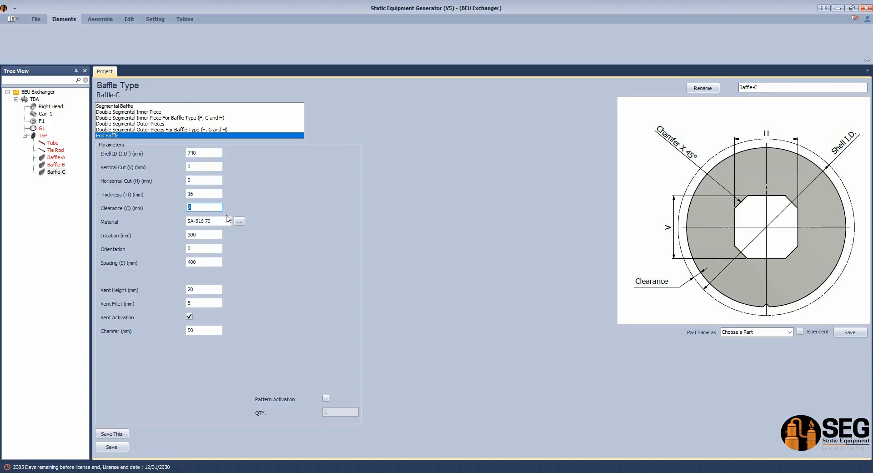
{"action": "type", "text": "2.4"}
Switch to the AutoCAD bundle drawing and measure the distance from support plate C's centreline to the tubesheet's far face
{"action": "left_click", "coordinate": [205, 235]}
{"action": "left_click", "coordinate": [653, 472]}
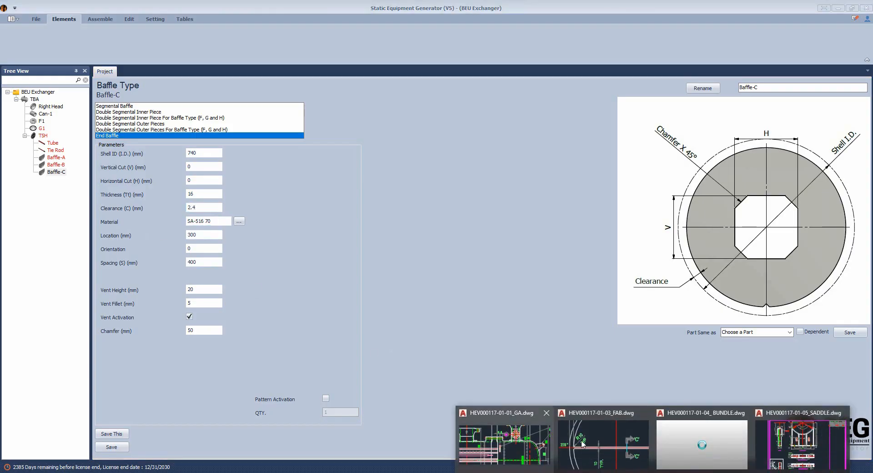
{"action": "left_click", "coordinate": [682, 437]}
{"action": "scroll", "coordinate": [533, 245], "scroll_direction": "down", "scroll_amount": 4}
{"action": "scroll", "coordinate": [344, 226], "scroll_direction": "down", "scroll_amount": 2}
{"action": "scroll", "coordinate": [291, 228], "scroll_direction": "up", "scroll_amount": 6}
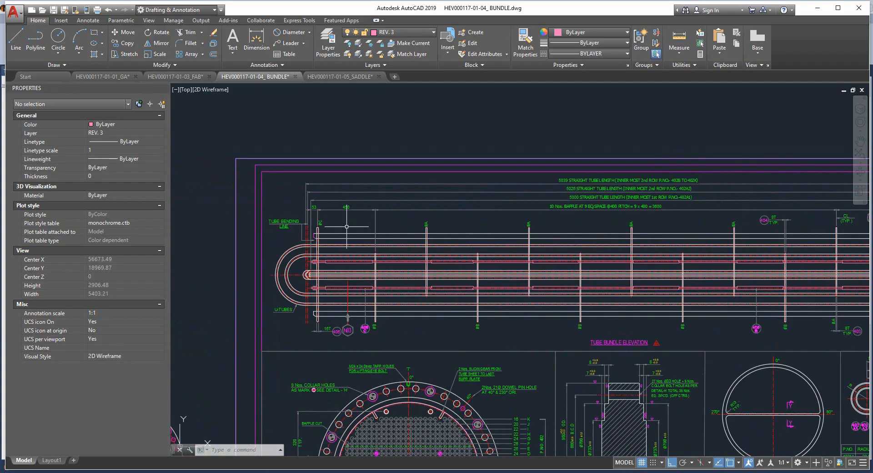
{"action": "left_click", "coordinate": [257, 39]}
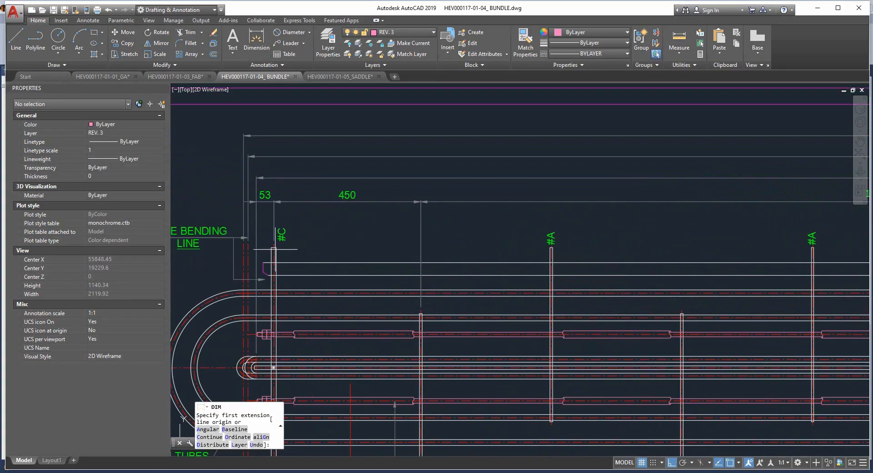
{"action": "scroll", "coordinate": [284, 225], "scroll_direction": "up", "scroll_amount": 8}
{"action": "left_click", "coordinate": [284, 226]}
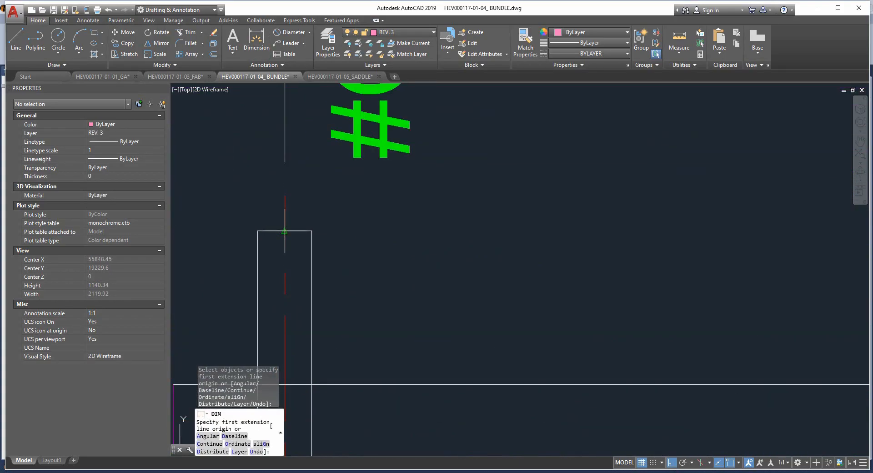
{"action": "scroll", "coordinate": [284, 225], "scroll_direction": "down", "scroll_amount": 10}
{"action": "scroll", "coordinate": [700, 225], "scroll_direction": "up", "scroll_amount": 10}
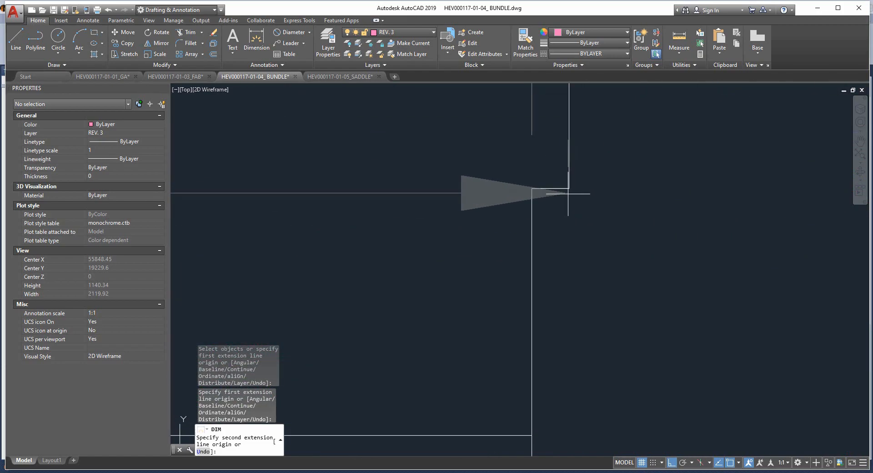
{"action": "scroll", "coordinate": [571, 193], "scroll_direction": "up", "scroll_amount": 5}
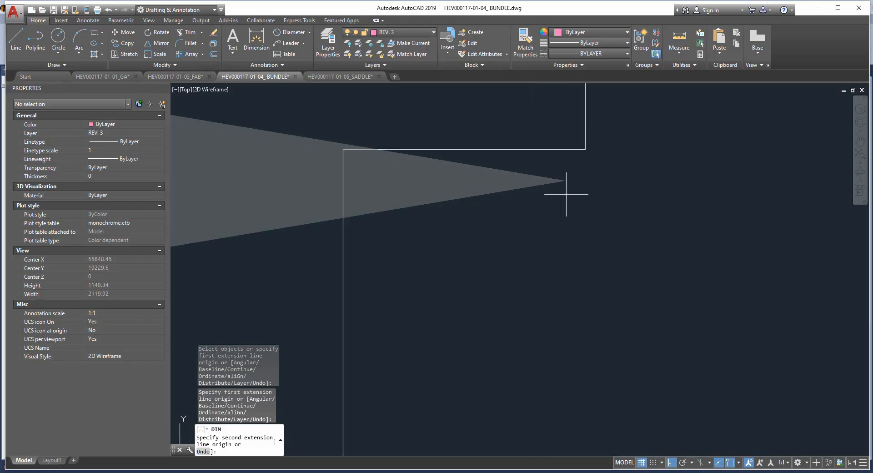
{"action": "left_click", "coordinate": [586, 182]}
{"action": "scroll", "coordinate": [478, 169], "scroll_direction": "down", "scroll_amount": 10}
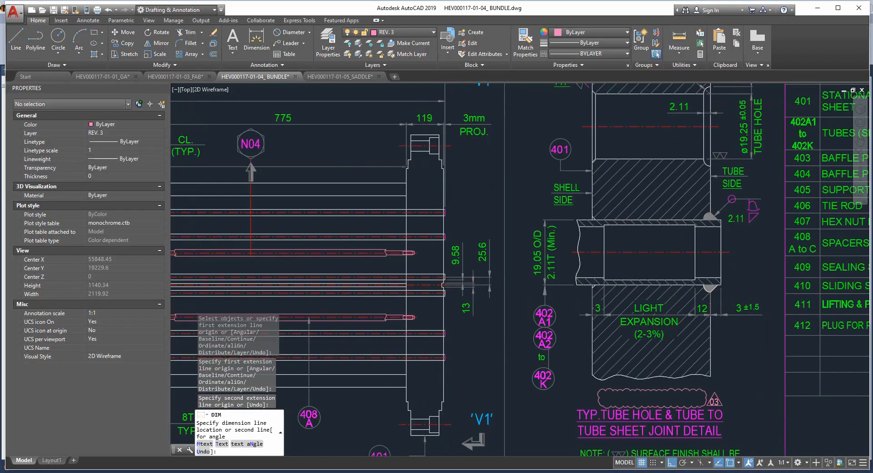
{"action": "scroll", "coordinate": [332, 175], "scroll_direction": "up", "scroll_amount": 8}
{"action": "scroll", "coordinate": [332, 176], "scroll_direction": "up", "scroll_amount": 4}
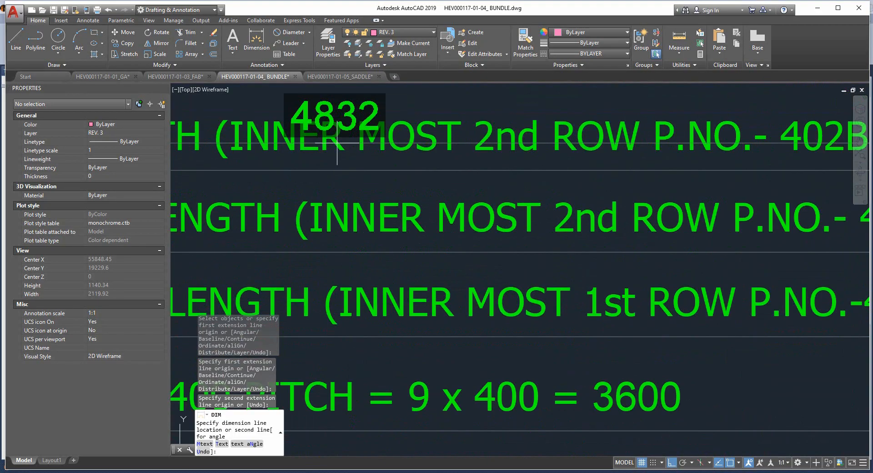
{"action": "key", "text": "Escape"}
Switch back to Static Equipment Generator and set Baffle-C's location to 4832 mm
{"action": "left_click", "coordinate": [683, 472]}
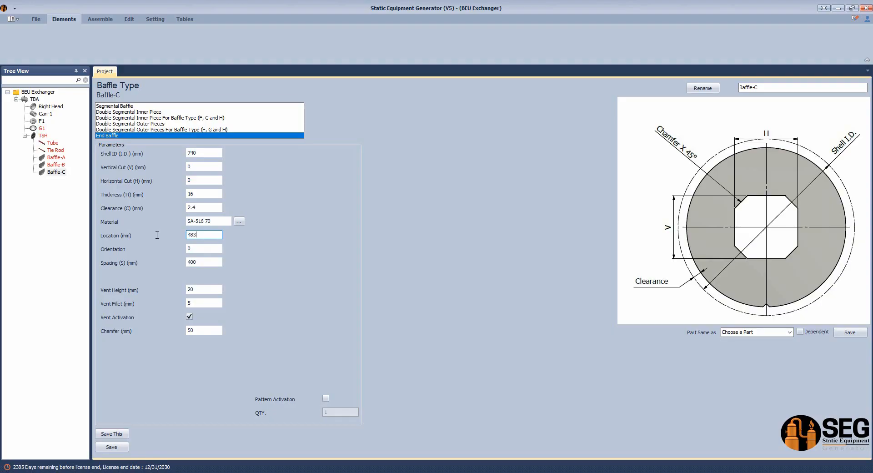
{"action": "type", "text": "2"}
{"action": "key", "text": "Tab"}
{"action": "key", "text": "Tab"}
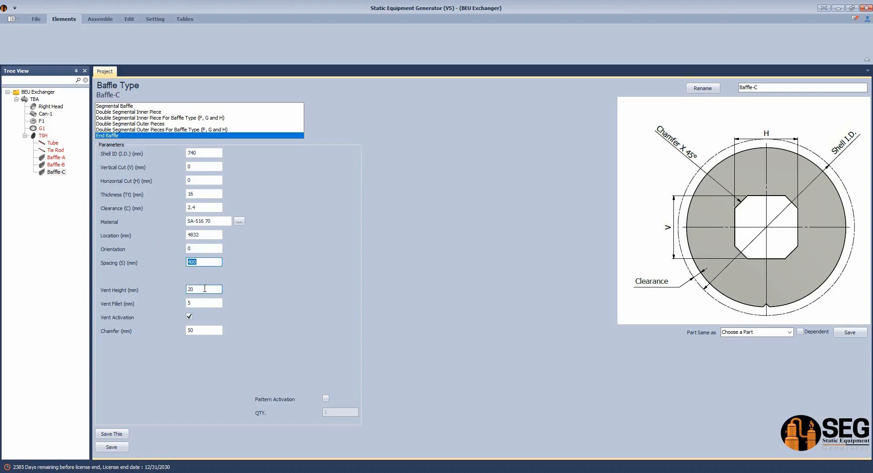
{"action": "key", "text": "Tab"}
Switch to the AutoCAD bundle drawing and examine the support plate C detail for its notch size and orientation
{"action": "mouse_move", "coordinate": [651, 471]}
{"action": "left_click", "coordinate": [680, 446]}
{"action": "scroll", "coordinate": [650, 345], "scroll_direction": "down", "scroll_amount": 5}
{"action": "middle_click_drag", "start_coordinate": [650, 345], "coordinate": [639, 116]}
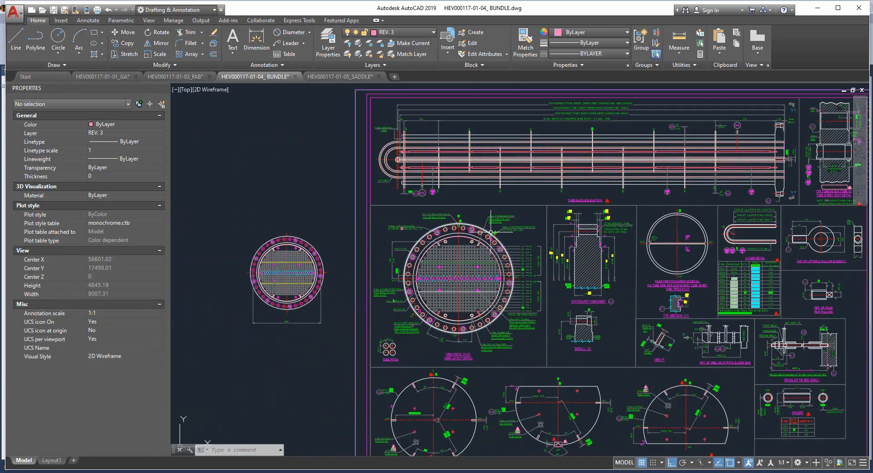
{"action": "middle_click_drag", "start_coordinate": [454, 277], "coordinate": [444, 189]}
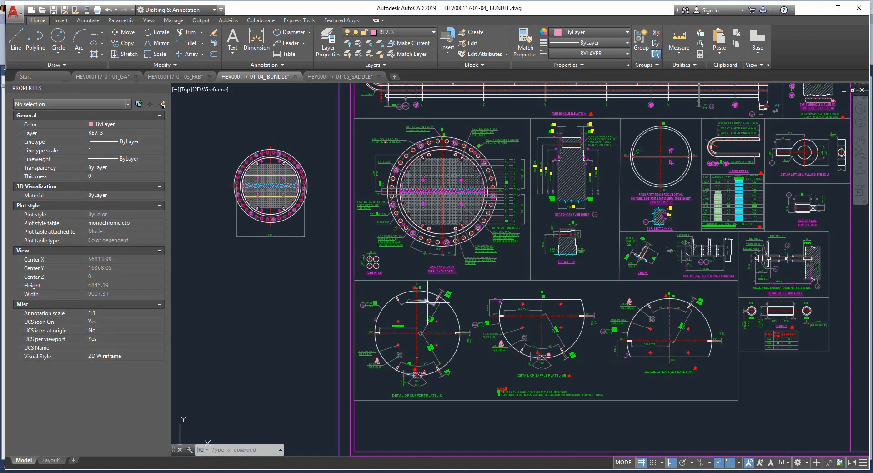
{"action": "scroll", "coordinate": [432, 299], "scroll_direction": "up", "scroll_amount": 6}
{"action": "mouse_move", "coordinate": [423, 296]}
{"action": "middle_mouse_down"}
{"action": "mouse_move", "coordinate": [415, 286]}
{"action": "mouse_move", "coordinate": [438, 148]}
{"action": "middle_mouse_up"}
{"action": "middle_click_drag", "start_coordinate": [420, 263], "coordinate": [453, 170]}
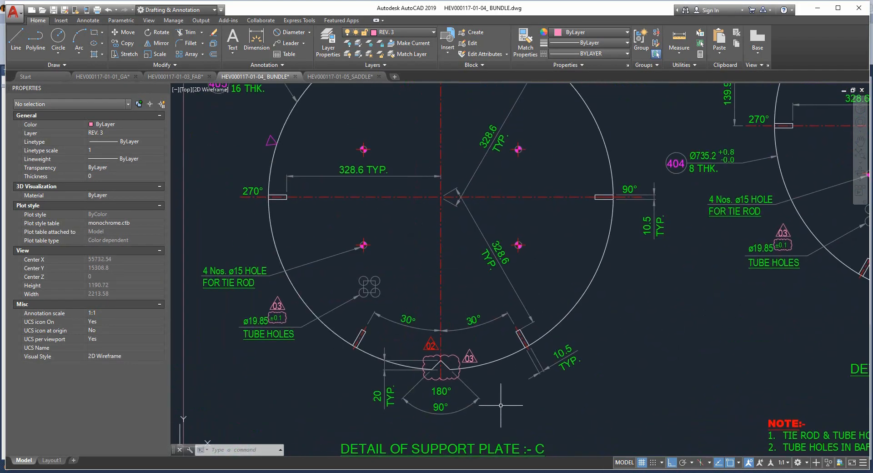
Switch back to Static Equipment Generator and set Baffle-C's orientation to 180
{"action": "left_click", "coordinate": [630, 472]}
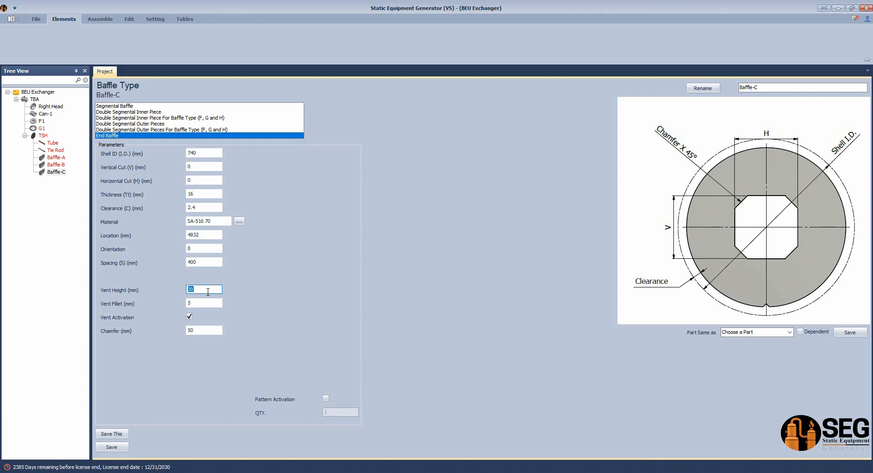
{"action": "key", "text": "shift+Tab"}
{"action": "key", "text": "shift+Tab"}
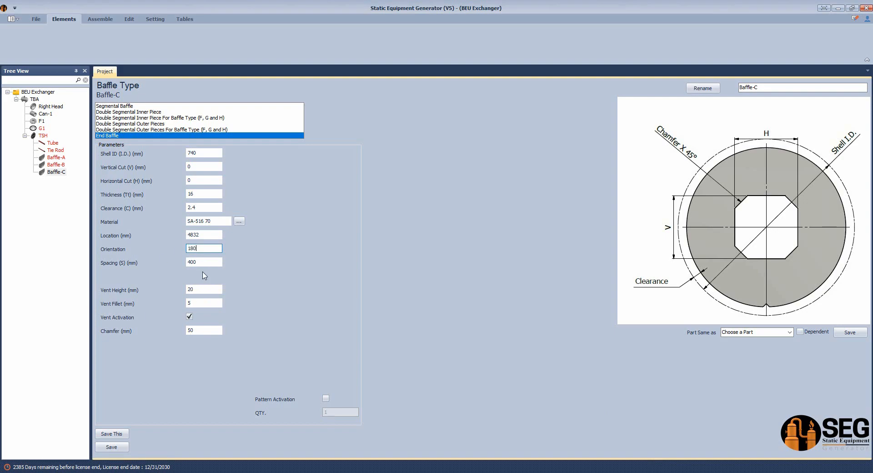
{"action": "type", "text": "180"}
Deactivate Baffle-C's vent and save the baffle
{"action": "left_click", "coordinate": [202, 290]}
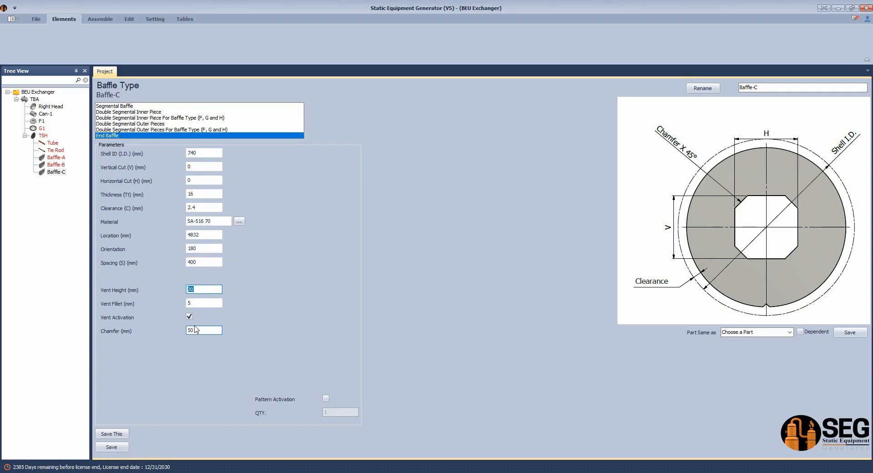
{"action": "left_click", "coordinate": [190, 317]}
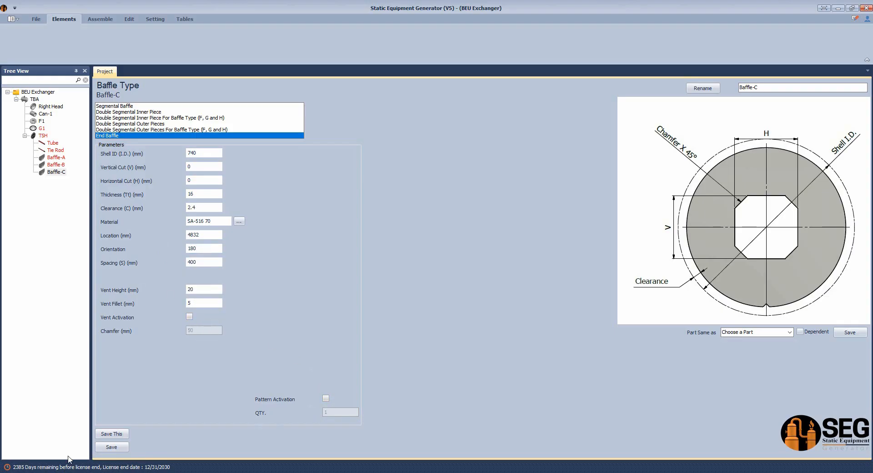
{"action": "left_click", "coordinate": [112, 447]}
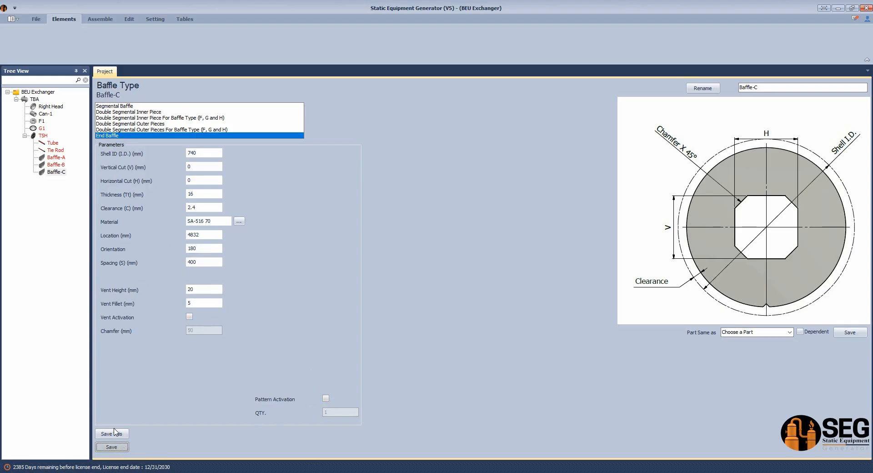
Generate the TBA assembly with its tube bundle in Inventor and show it in an isometric view
{"action": "left_click", "coordinate": [87, 18]}
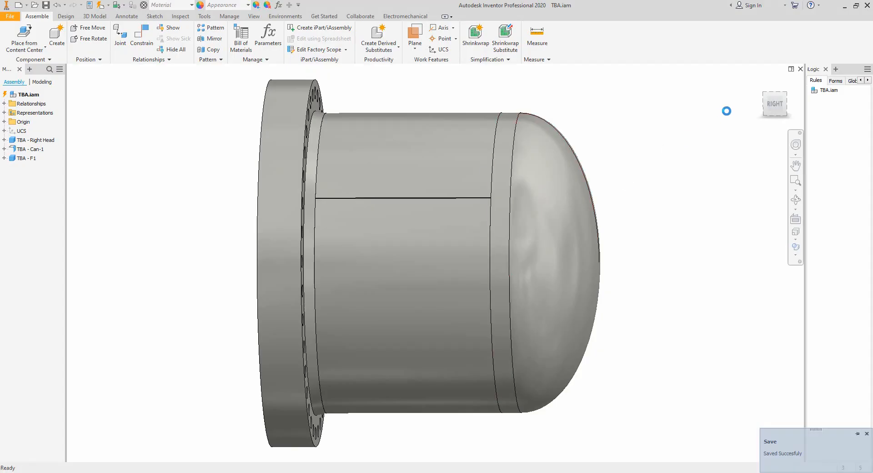
{"action": "left_click", "coordinate": [767, 97]}
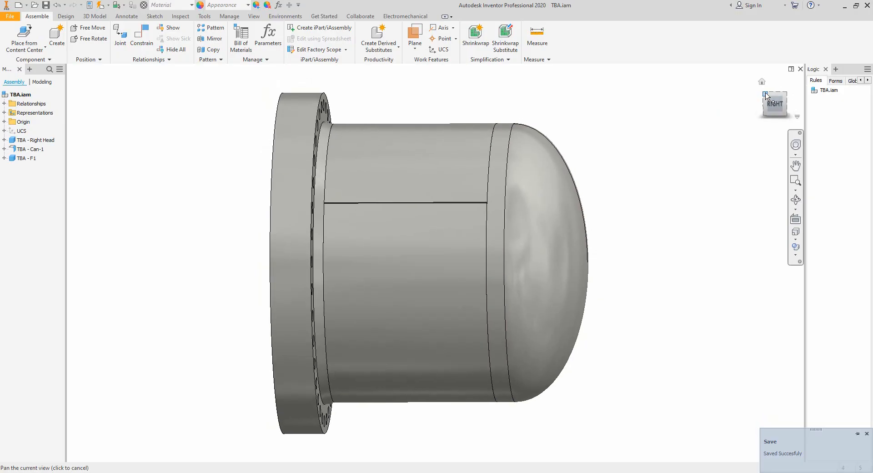
{"action": "left_click", "coordinate": [766, 95]}
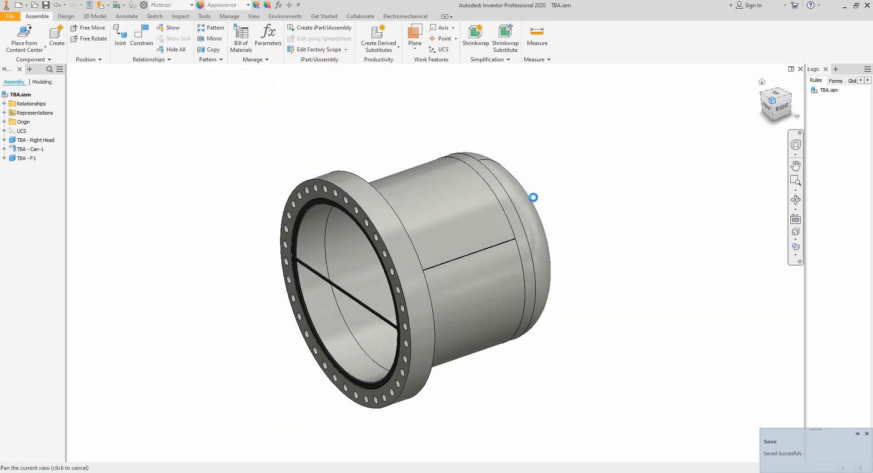
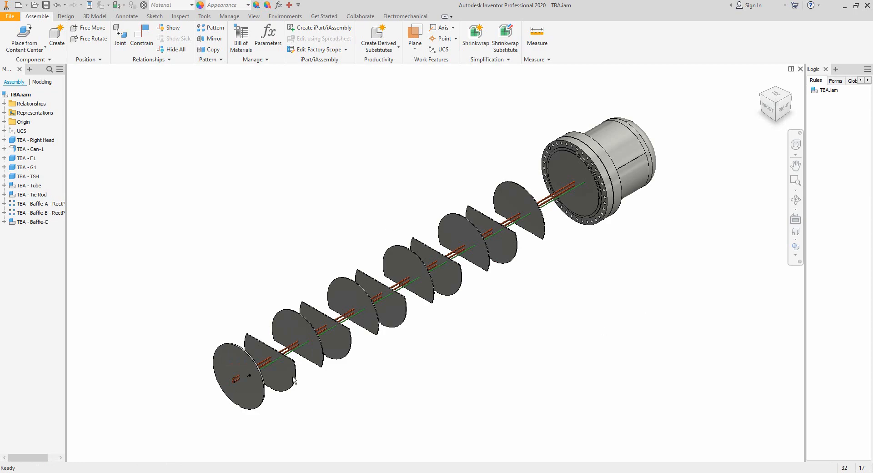
Open the TBA - Tie Rod subassembly for in-place editing at the U-bend end of the bundle
{"action": "scroll", "coordinate": [294, 381], "scroll_direction": "down", "scroll_amount": 8}
{"action": "scroll", "coordinate": [277, 341], "scroll_direction": "up", "scroll_amount": 5}
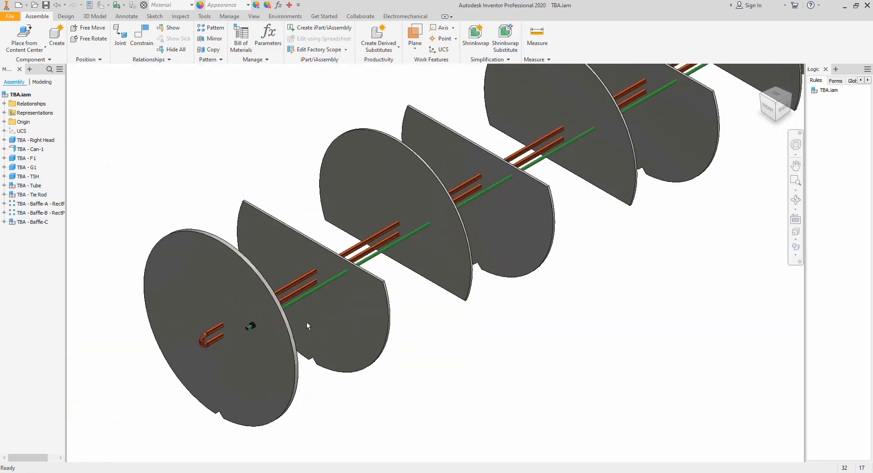
{"action": "left_click", "coordinate": [783, 108]}
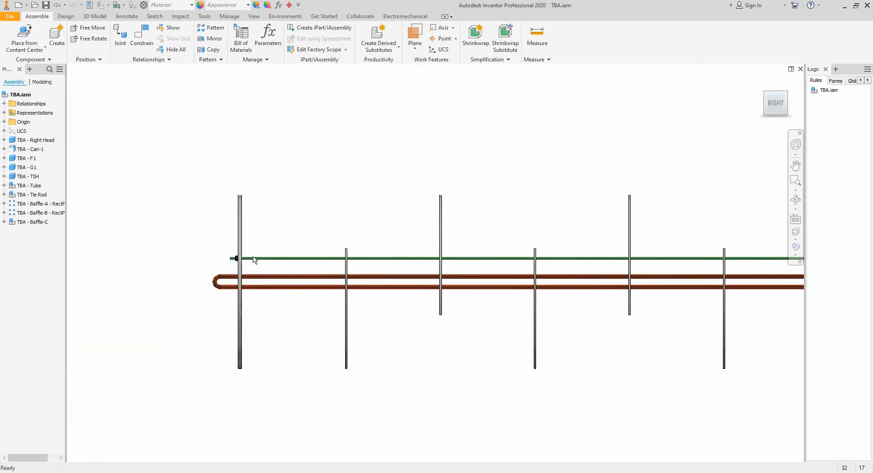
{"action": "scroll", "coordinate": [236, 260], "scroll_direction": "down", "scroll_amount": 10}
{"action": "middle_click_drag", "start_coordinate": [202, 263], "coordinate": [440, 243]}
{"action": "double_click", "coordinate": [357, 279]}
Try to measure from the hidden face of the tie rod nut nearest the end baffle
{"action": "scroll", "coordinate": [319, 277], "scroll_direction": "up", "scroll_amount": 5}
{"action": "scroll", "coordinate": [347, 251], "scroll_direction": "down", "scroll_amount": 3}
{"action": "scroll", "coordinate": [436, 251], "scroll_direction": "down", "scroll_amount": 3}
{"action": "left_click", "coordinate": [796, 199]}
{"action": "scroll", "coordinate": [546, 265], "scroll_direction": "up", "scroll_amount": 2}
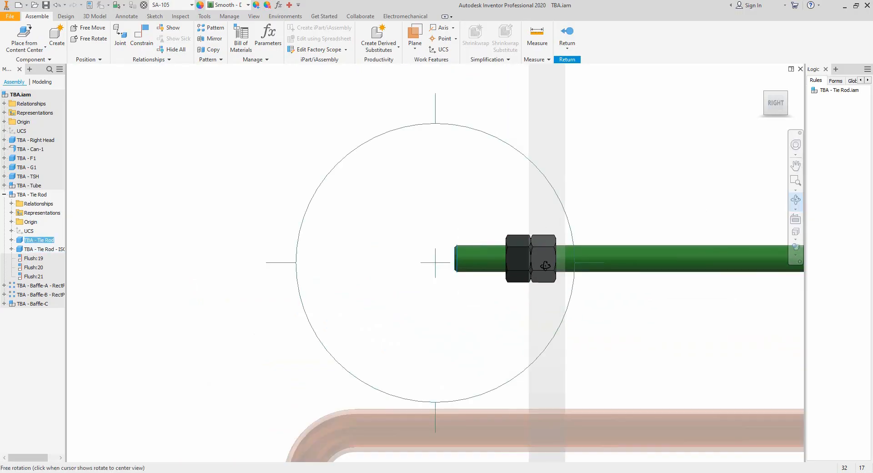
{"action": "left_click_drag", "start_coordinate": [545, 265], "coordinate": [513, 230]}
{"action": "key", "text": "Escape"}
{"action": "left_click", "coordinate": [180, 16]}
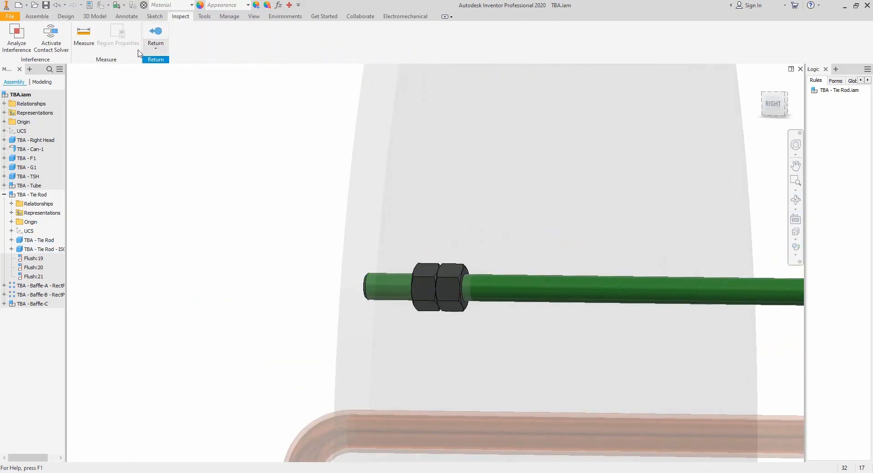
{"action": "scroll", "coordinate": [469, 283], "scroll_direction": "down", "scroll_amount": 4}
{"action": "left_click", "coordinate": [87, 37]}
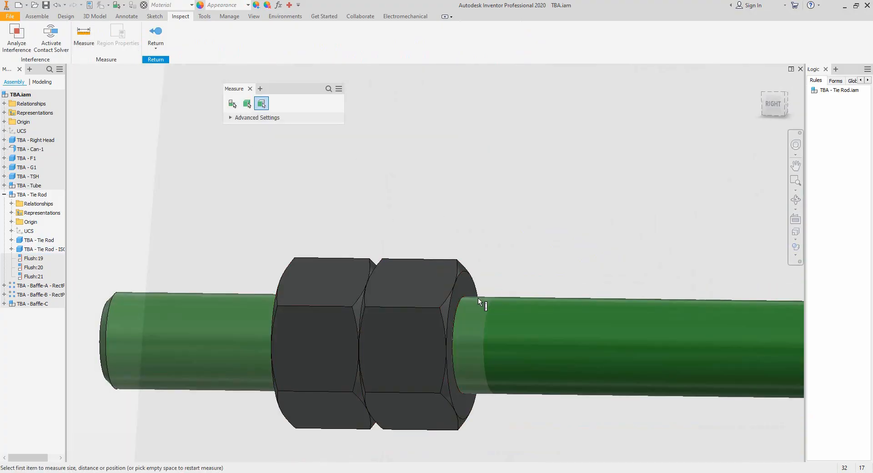
{"action": "right_click", "coordinate": [466, 288]}
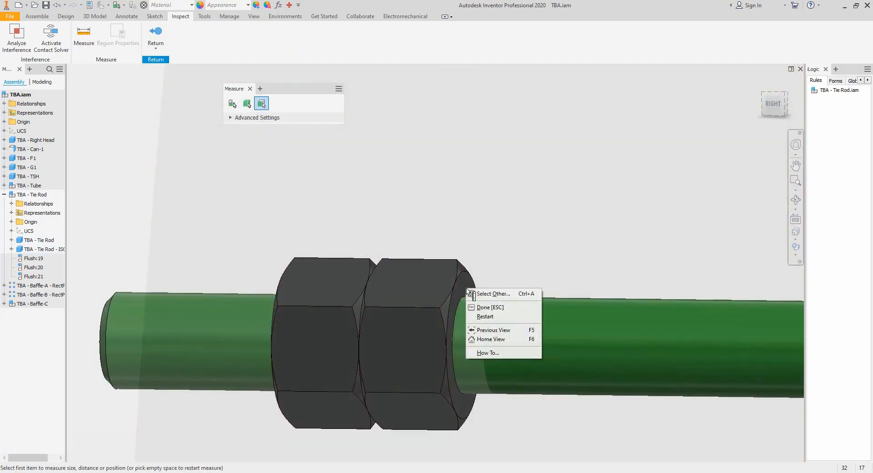
{"action": "left_click", "coordinate": [490, 295]}
Measure the tie rod's free end face at the U-bend end, and close the measurement
{"action": "scroll", "coordinate": [803, 202], "scroll_direction": "up", "scroll_amount": 4}
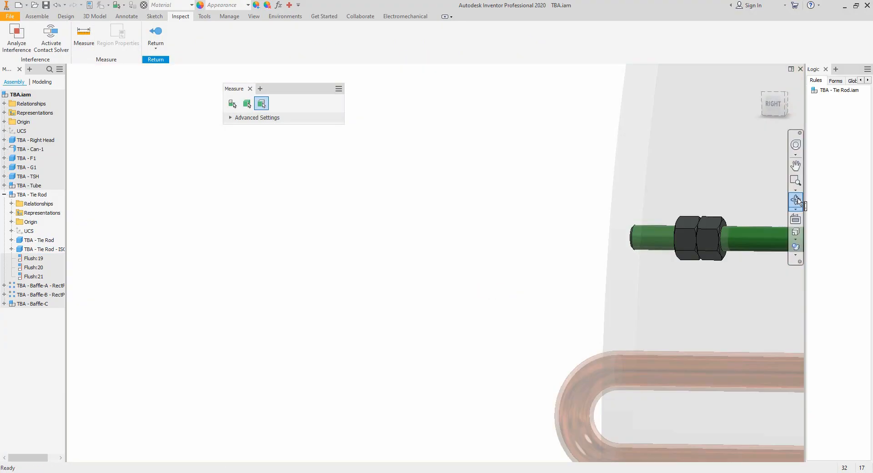
{"action": "left_click", "coordinate": [797, 200]}
{"action": "left_click_drag", "start_coordinate": [470, 279], "coordinate": [546, 289]}
{"action": "middle_click_drag", "start_coordinate": [559, 284], "coordinate": [445, 252]}
{"action": "right_click", "coordinate": [445, 252]}
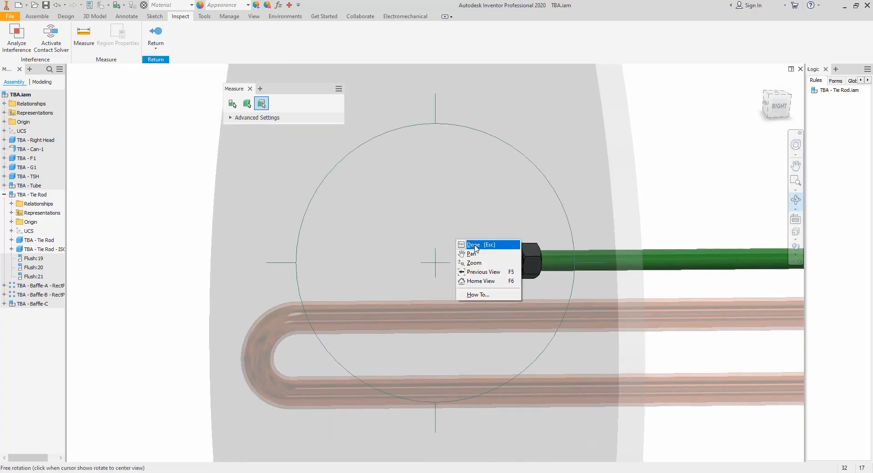
{"action": "left_click", "coordinate": [478, 246]}
{"action": "scroll", "coordinate": [457, 260], "scroll_direction": "down", "scroll_amount": 5}
{"action": "left_click", "coordinate": [436, 247]}
{"action": "scroll", "coordinate": [663, 222], "scroll_direction": "up", "scroll_amount": 5}
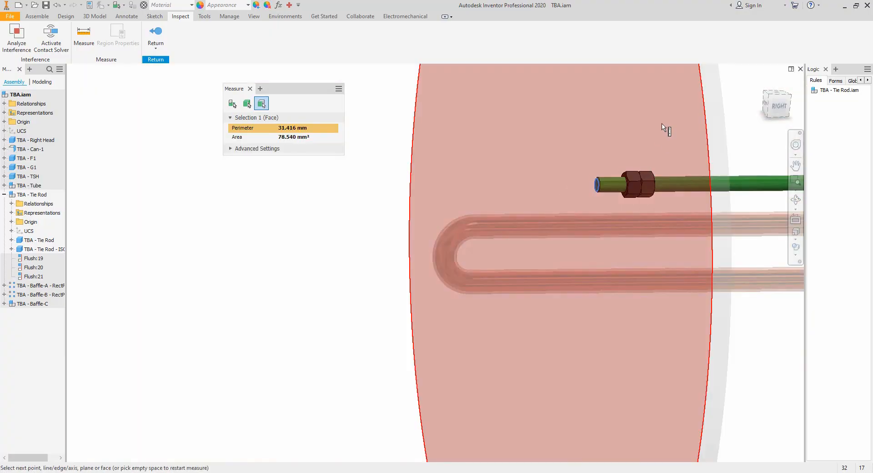
{"action": "left_click", "coordinate": [663, 129]}
{"action": "left_click", "coordinate": [250, 88]}
Return to the top-level TBA assembly and show it from the right side
{"action": "scroll", "coordinate": [328, 219], "scroll_direction": "up", "scroll_amount": 5}
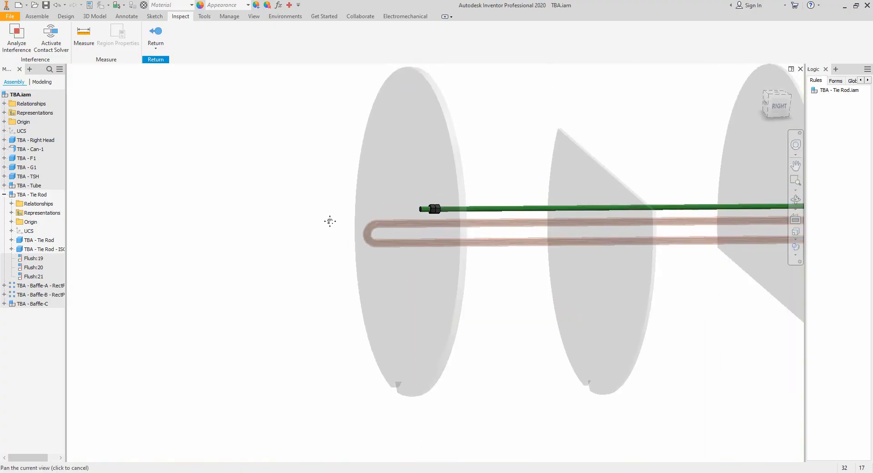
{"action": "left_click", "coordinate": [156, 34]}
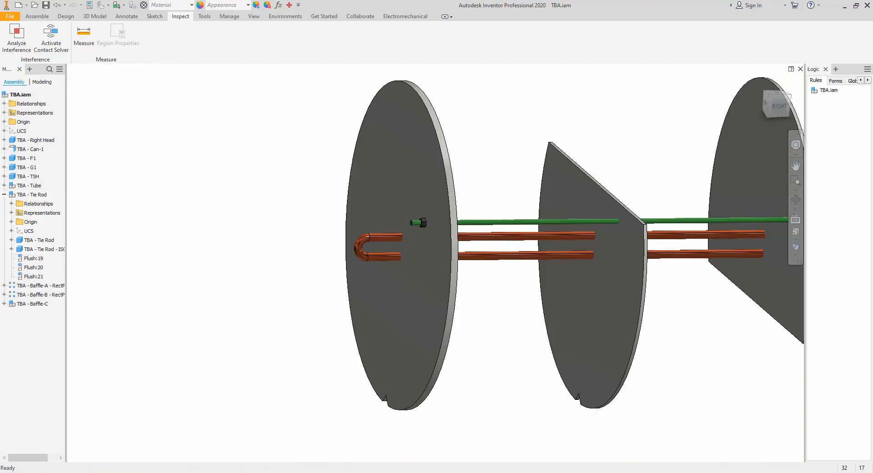
{"action": "left_click", "coordinate": [778, 105]}
Switch to Static Equipment Generator, set the tie rod's nut offset to 33 mm, save it and regenerate the assembly
{"action": "key", "text": "alt+Tab"}
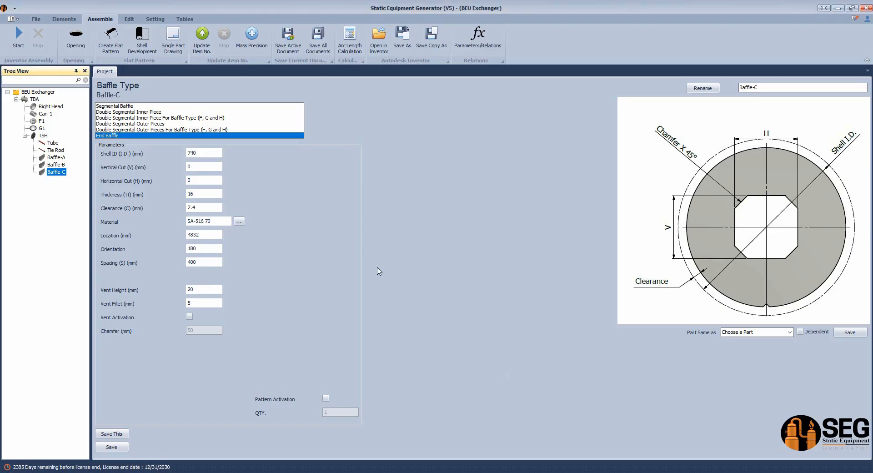
{"action": "left_click", "coordinate": [53, 151]}
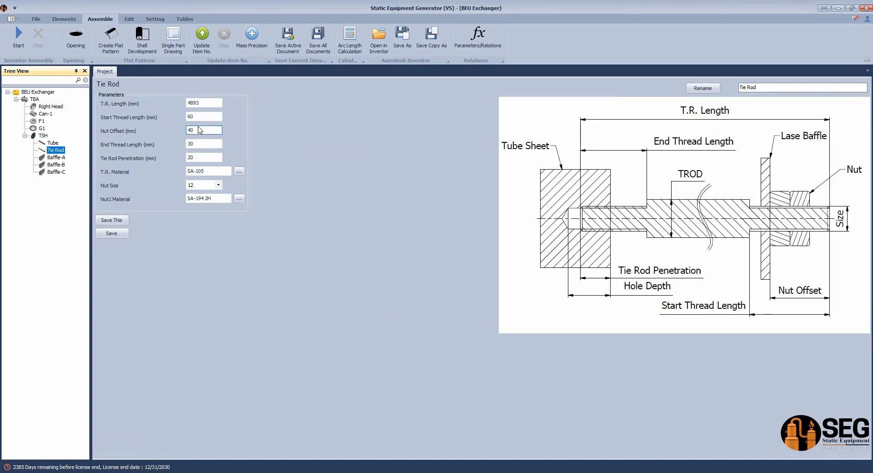
{"action": "double_click", "coordinate": [204, 129]}
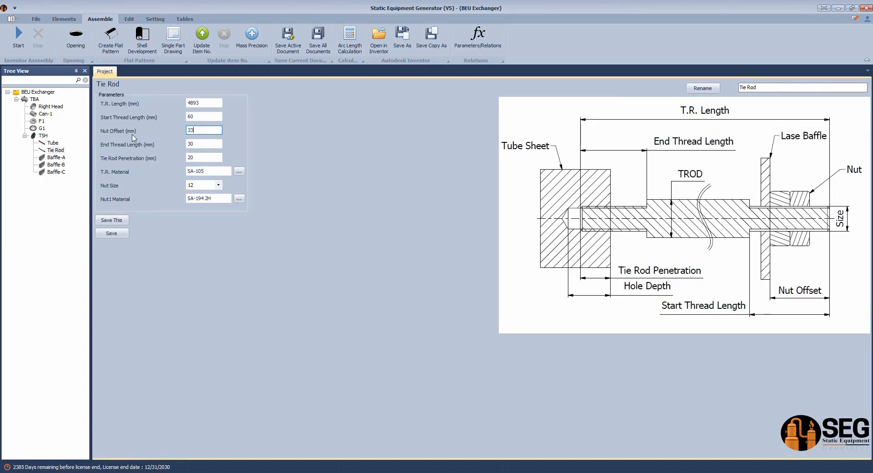
{"action": "left_click", "coordinate": [111, 234]}
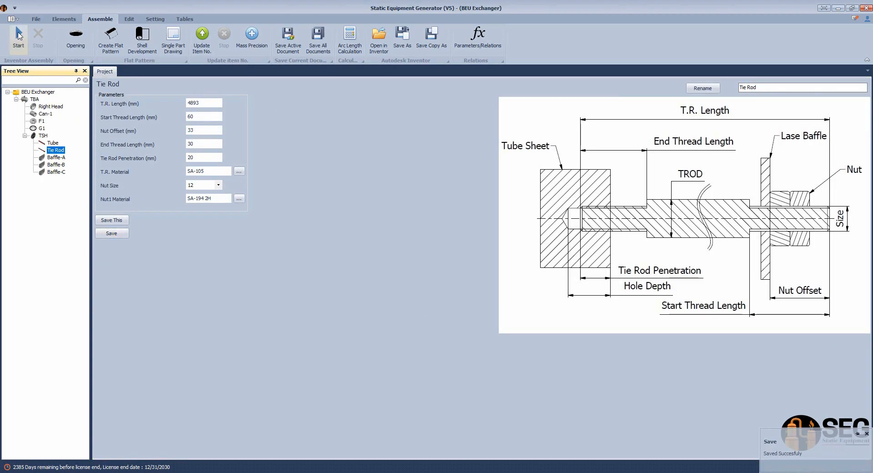
{"action": "right_click", "coordinate": [609, 472]}
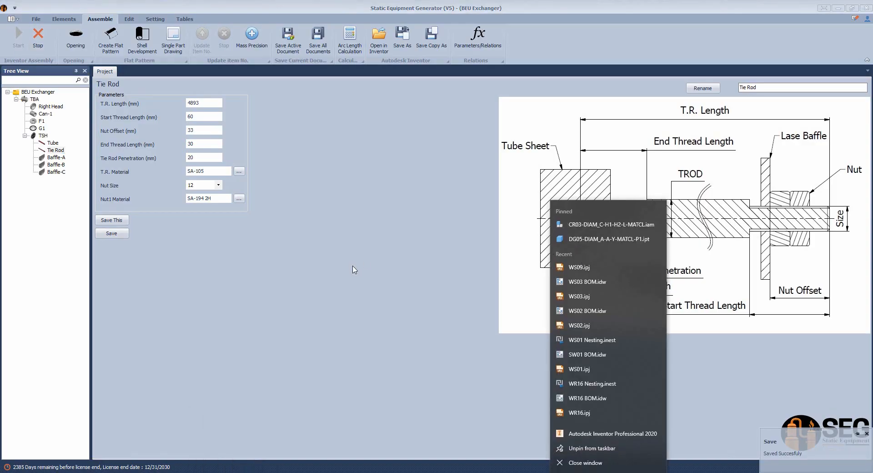
{"action": "left_click", "coordinate": [353, 268]}
Switch to Inventor and examine where the tie rod nuts sit against Baffle-C in the regenerated assembly
{"action": "left_click", "coordinate": [609, 472]}
{"action": "scroll", "coordinate": [99, 249], "scroll_direction": "up", "scroll_amount": 8}
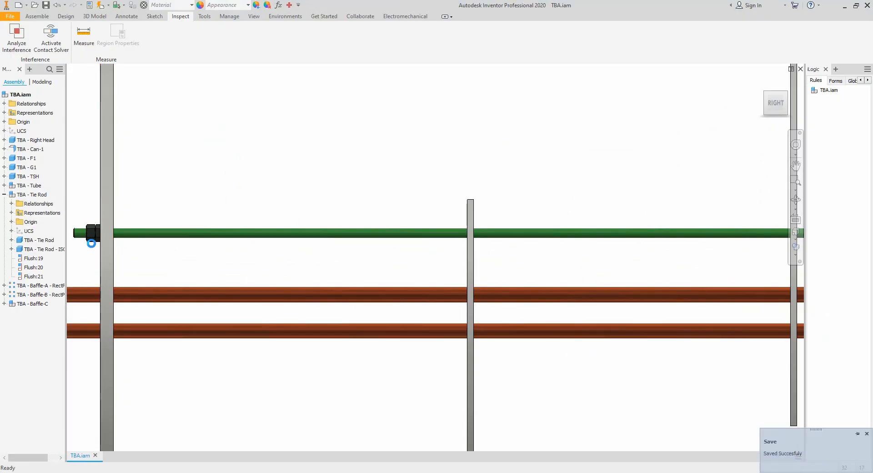
{"action": "scroll", "coordinate": [91, 246], "scroll_direction": "up", "scroll_amount": 3}
{"action": "scroll", "coordinate": [92, 247], "scroll_direction": "down", "scroll_amount": 10}
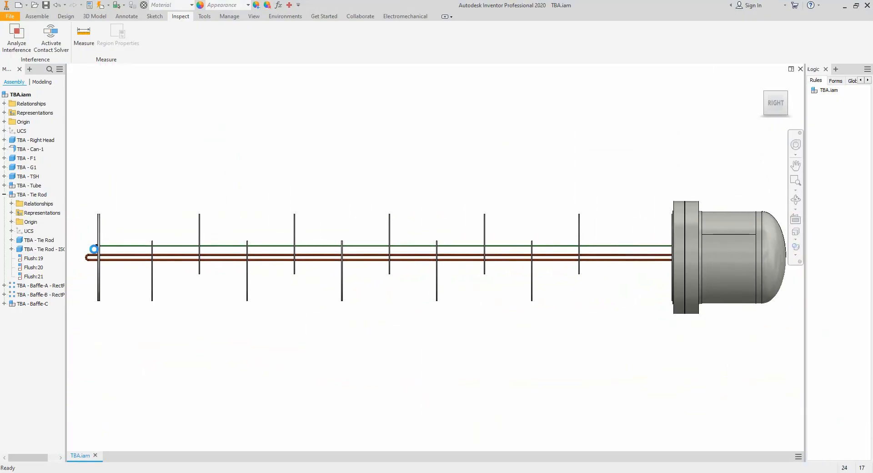
{"action": "scroll", "coordinate": [96, 249], "scroll_direction": "up", "scroll_amount": 8}
{"action": "middle_click_drag", "start_coordinate": [89, 247], "coordinate": [314, 271]}
{"action": "scroll", "coordinate": [314, 271], "scroll_direction": "up", "scroll_amount": 5}
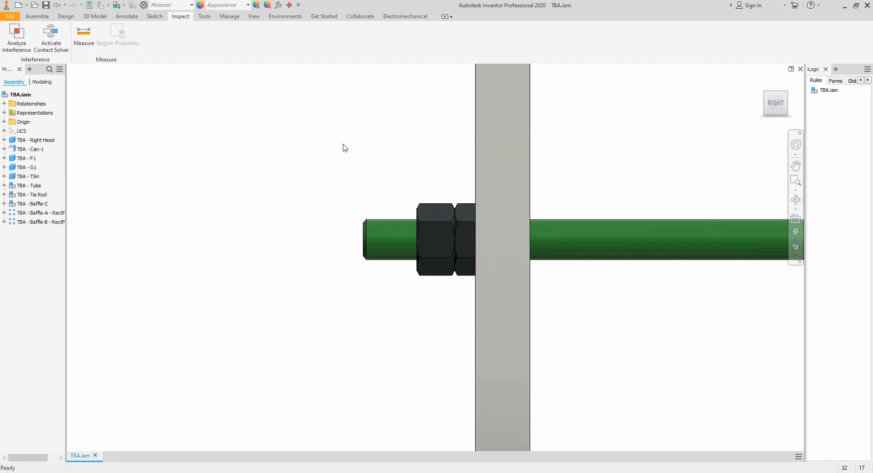
Try to measure between Baffle-C's outer face and the tie rod nuts
{"action": "left_click", "coordinate": [796, 200]}
{"action": "scroll", "coordinate": [474, 240], "scroll_direction": "down", "scroll_amount": 2}
{"action": "left_click_drag", "start_coordinate": [474, 239], "coordinate": [520, 273]}
{"action": "scroll", "coordinate": [520, 273], "scroll_direction": "up", "scroll_amount": 3}
{"action": "right_click", "coordinate": [476, 218]}
{"action": "left_click", "coordinate": [493, 221]}
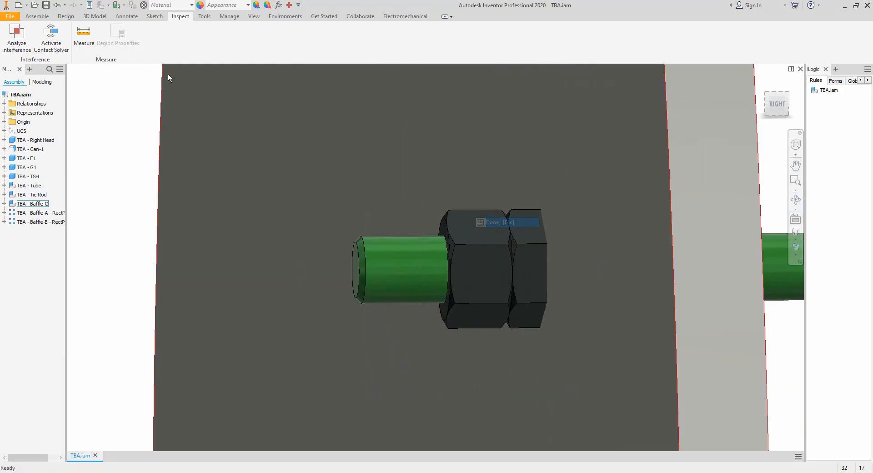
{"action": "left_click", "coordinate": [84, 33]}
{"action": "left_click", "coordinate": [571, 169]}
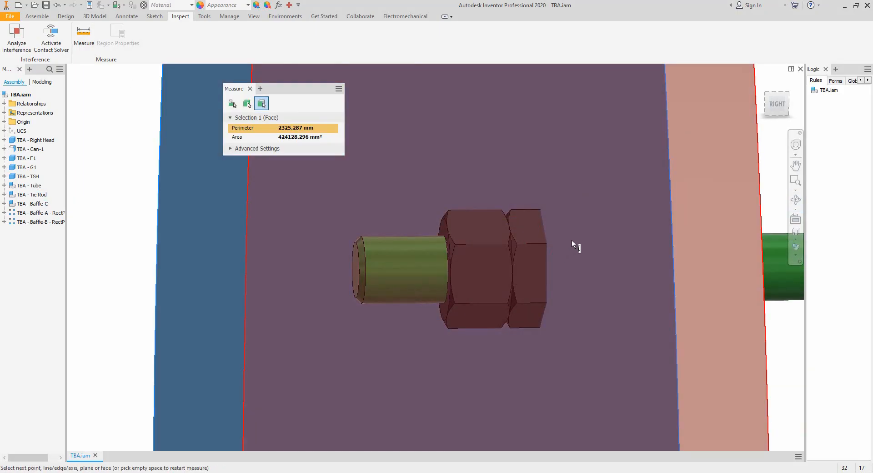
{"action": "scroll", "coordinate": [576, 254], "scroll_direction": "down", "scroll_amount": 4}
{"action": "key", "text": "Escape"}
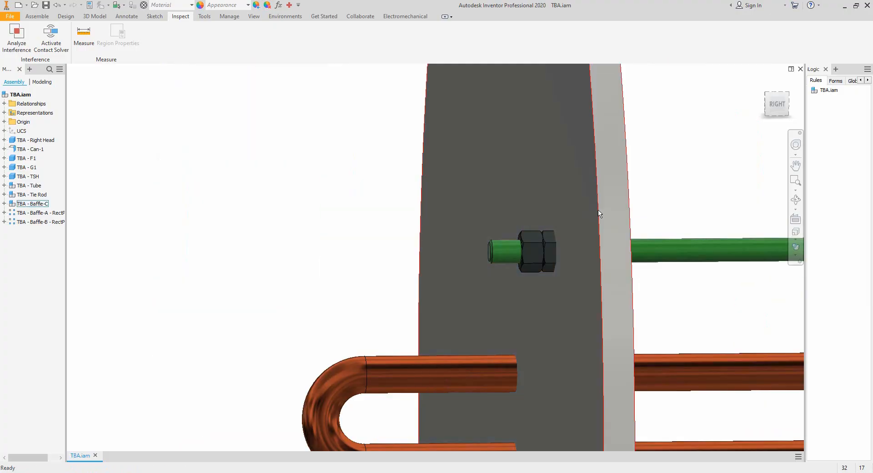
Start a measurement from Baffle-C's inner face, on the tube sheet side
{"action": "left_click", "coordinate": [599, 198]}
{"action": "scroll", "coordinate": [599, 197], "scroll_direction": "down", "scroll_amount": 4}
{"action": "middle_click_drag", "start_coordinate": [620, 222], "coordinate": [481, 234]}
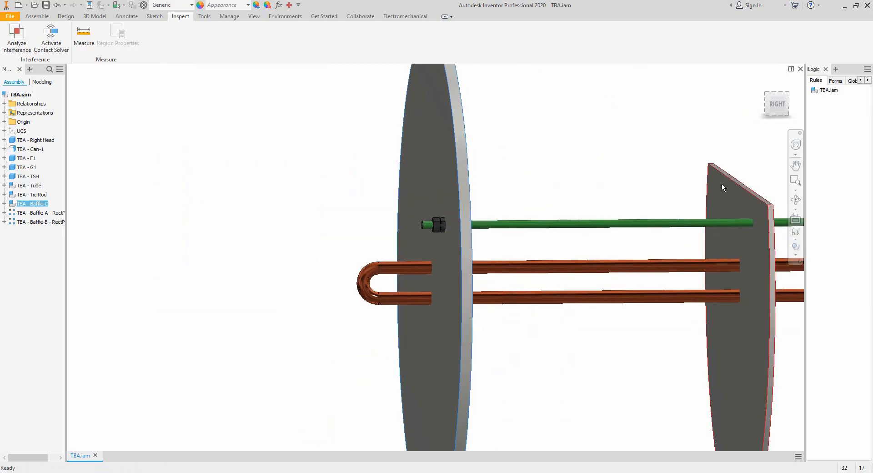
{"action": "left_click", "coordinate": [795, 200]}
{"action": "left_click_drag", "start_coordinate": [534, 257], "coordinate": [474, 285]}
{"action": "right_click", "coordinate": [385, 189]}
{"action": "left_click", "coordinate": [402, 194]}
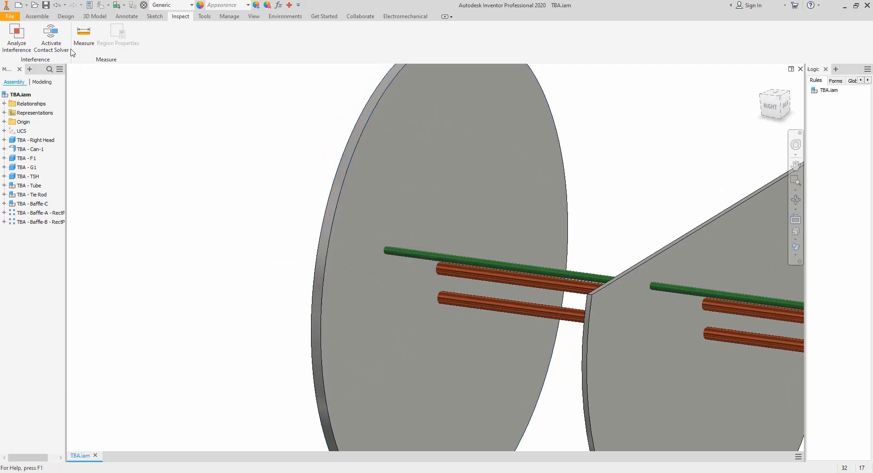
{"action": "key", "text": "m"}
{"action": "left_click", "coordinate": [404, 238]}
{"action": "scroll", "coordinate": [391, 247], "scroll_direction": "up", "scroll_amount": 5}
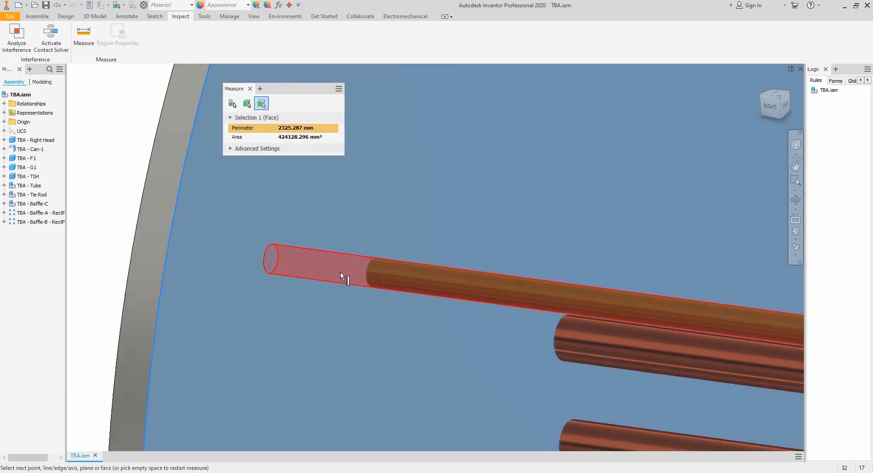
Measure the distance from Baffle-C's inner face to the hidden end face of the inner tie rod nut
{"action": "scroll", "coordinate": [344, 275], "scroll_direction": "down", "scroll_amount": 4}
{"action": "middle_click_drag", "start_coordinate": [353, 297], "coordinate": [428, 291], "text": "shift"}
{"action": "scroll", "coordinate": [449, 273], "scroll_direction": "up", "scroll_amount": 6}
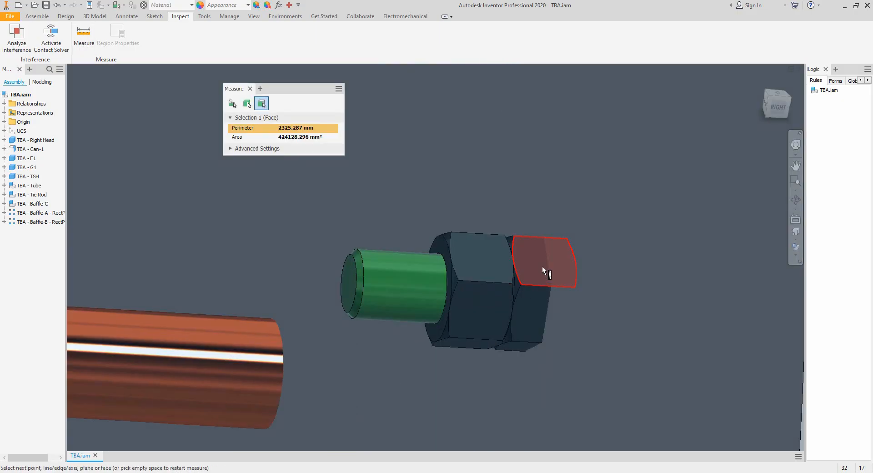
{"action": "right_click", "coordinate": [557, 269]}
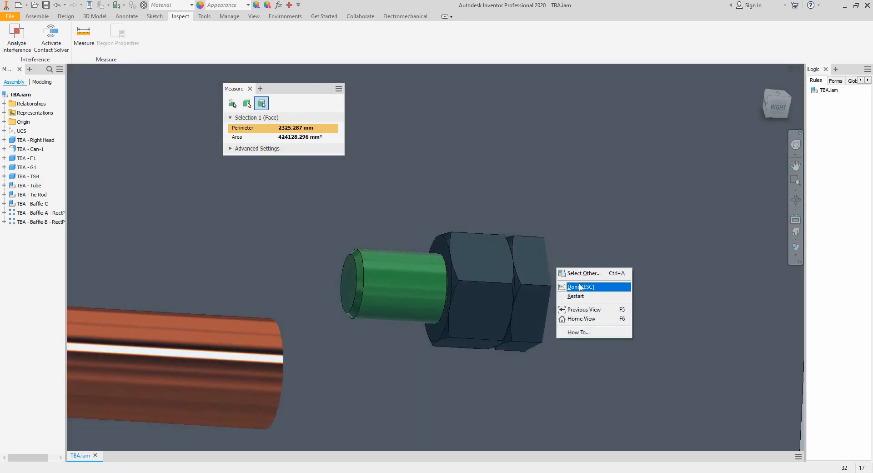
{"action": "left_click", "coordinate": [585, 274]}
{"action": "left_click", "coordinate": [614, 275]}
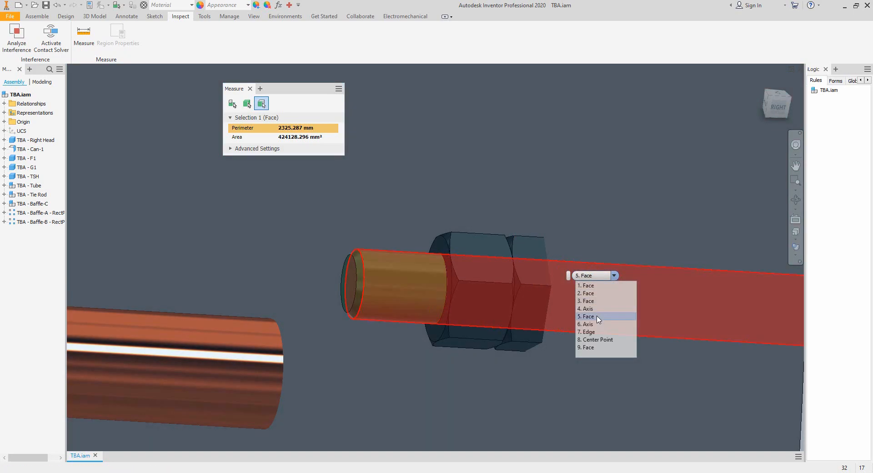
{"action": "left_click", "coordinate": [590, 347]}
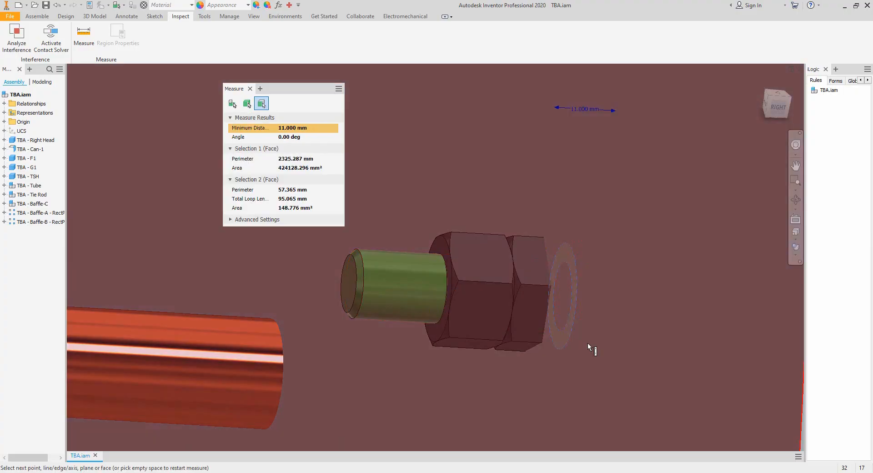
{"action": "left_click", "coordinate": [251, 88]}
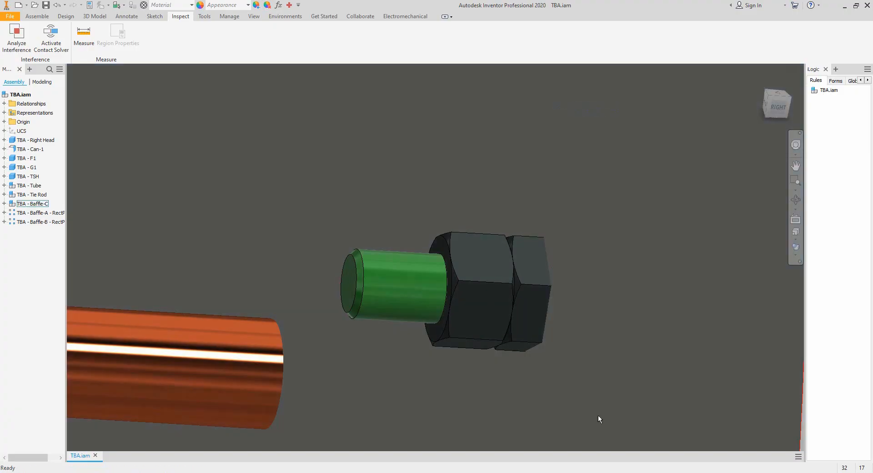
Switch to Static Equipment Generator, set the tie rod's nut offset to 22 mm, save it and regenerate the assembly
{"action": "key", "text": "alt+Tab"}
{"action": "left_click", "coordinate": [198, 132]}
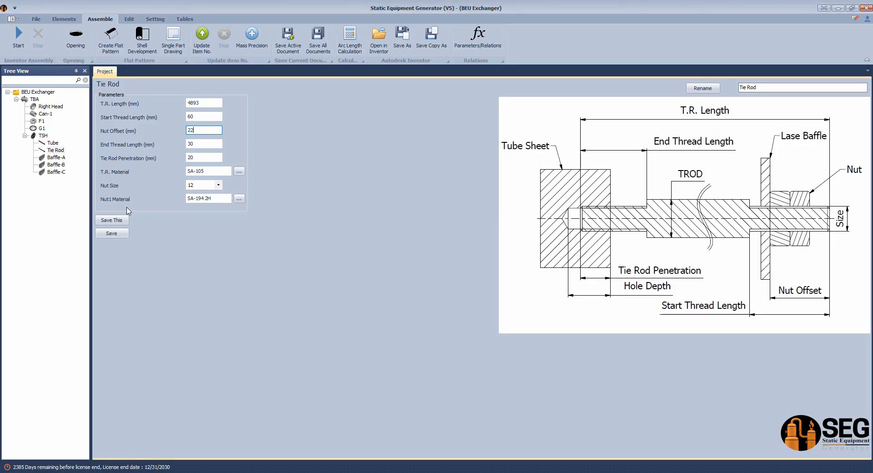
{"action": "left_click", "coordinate": [120, 236]}
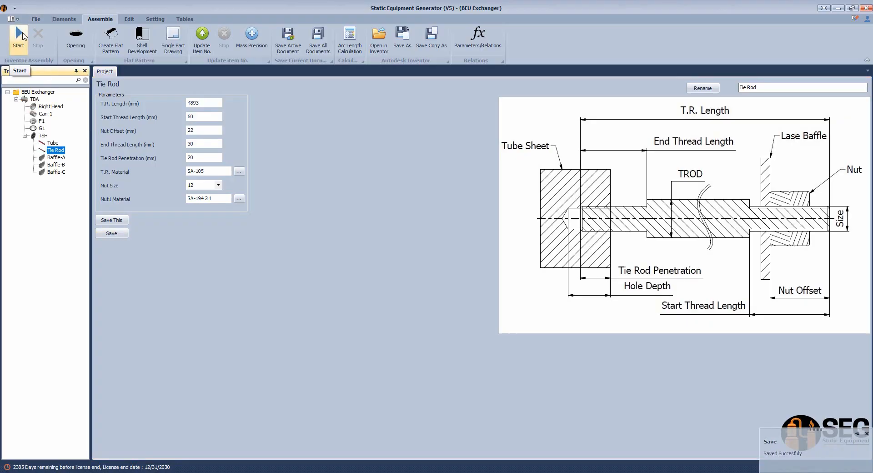
{"action": "left_click", "coordinate": [22, 35]}
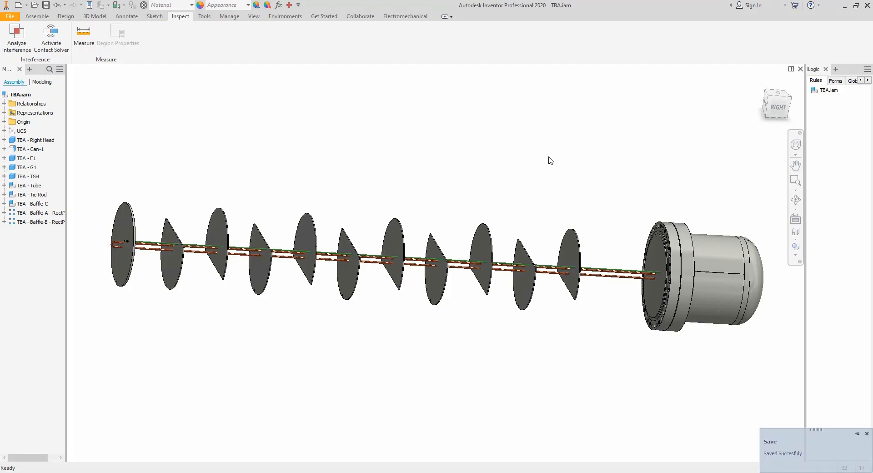
Examine the tie rod nuts' position relative to Baffle-C from the right side in the regenerated assembly
{"action": "left_click", "coordinate": [777, 107]}
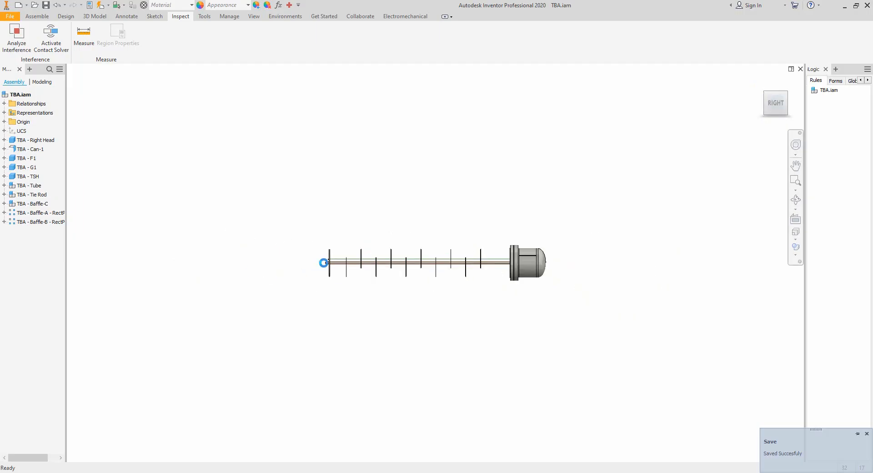
{"action": "scroll", "coordinate": [326, 264], "scroll_direction": "up", "scroll_amount": 5}
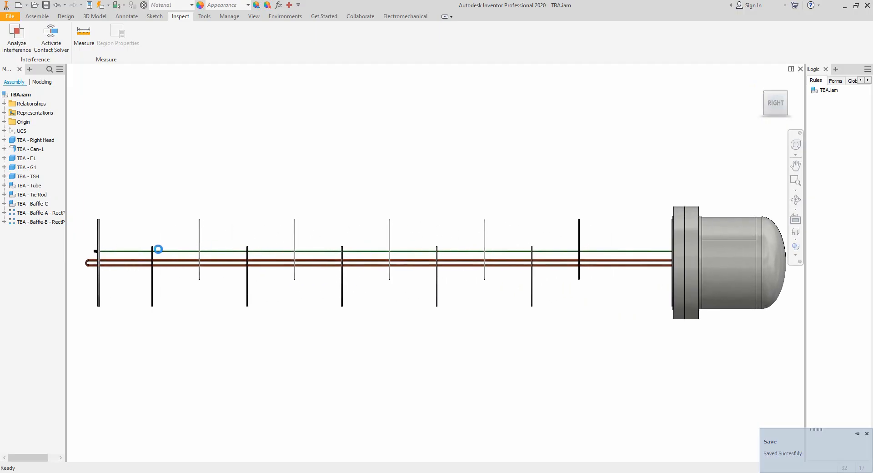
{"action": "scroll", "coordinate": [90, 256], "scroll_direction": "up", "scroll_amount": 8}
{"action": "middle_click_drag", "start_coordinate": [92, 257], "coordinate": [418, 293]}
{"action": "scroll", "coordinate": [199, 271], "scroll_direction": "up", "scroll_amount": 3}
{"action": "scroll", "coordinate": [255, 254], "scroll_direction": "up", "scroll_amount": 3}
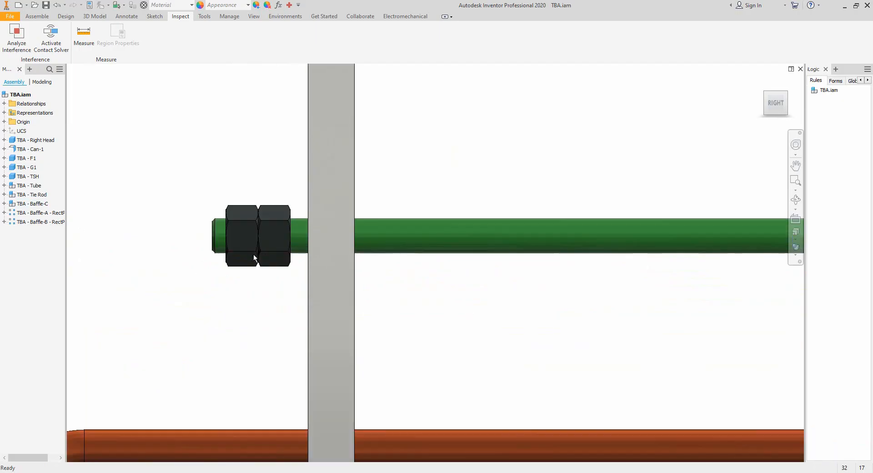
{"action": "middle_click_drag", "start_coordinate": [253, 254], "coordinate": [325, 287]}
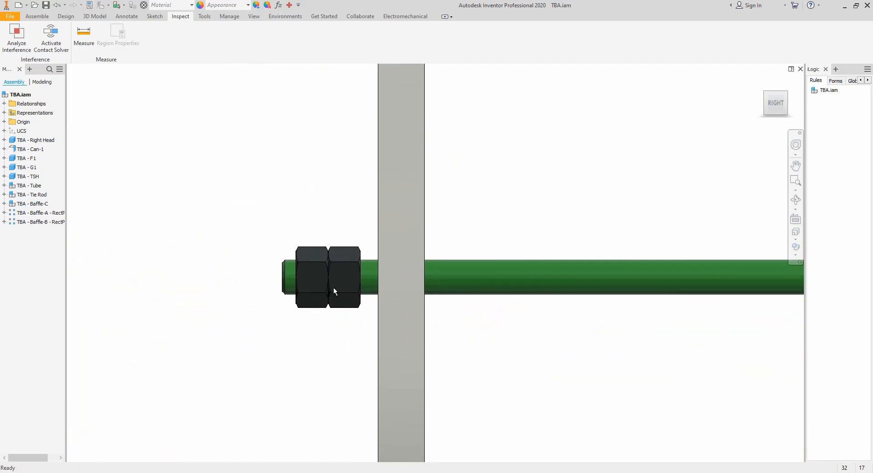
Measure the gap between Baffle-C's outer face and the facing end face of the inner tie rod nut
{"action": "left_click", "coordinate": [795, 200]}
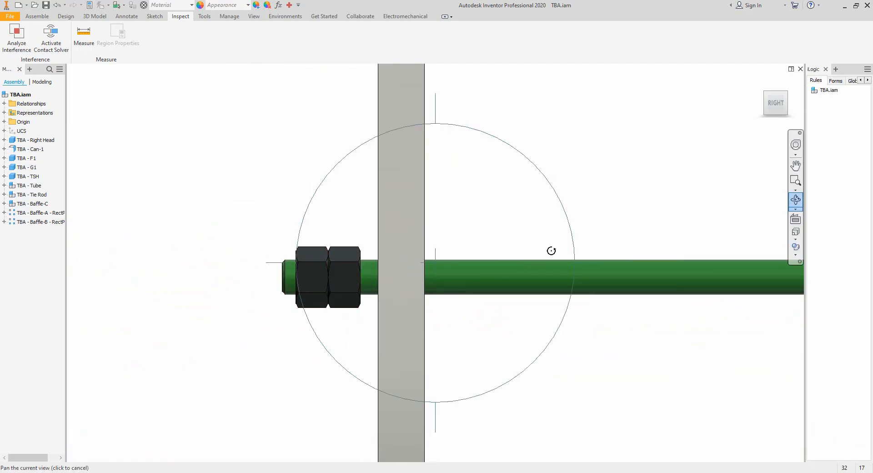
{"action": "scroll", "coordinate": [541, 255], "scroll_direction": "down", "scroll_amount": 2}
{"action": "left_click_drag", "start_coordinate": [455, 279], "coordinate": [503, 287]}
{"action": "scroll", "coordinate": [464, 294], "scroll_direction": "up", "scroll_amount": 2}
{"action": "right_click", "coordinate": [424, 227]}
{"action": "left_click", "coordinate": [436, 232]}
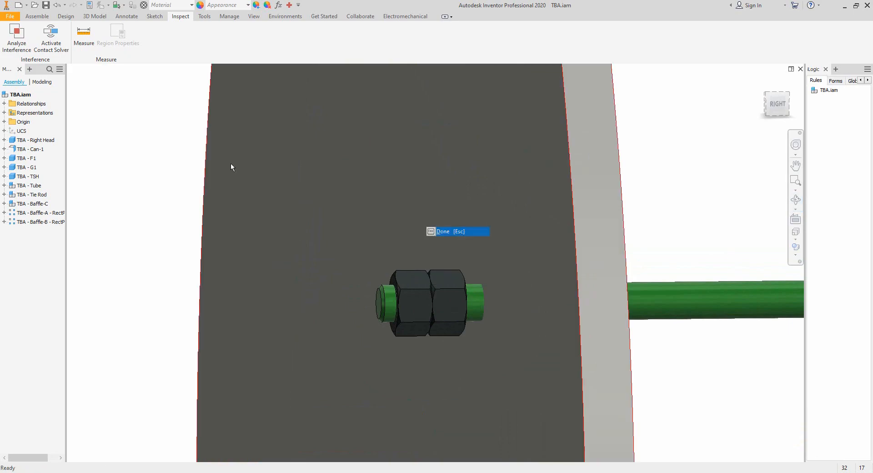
{"action": "left_click", "coordinate": [91, 41]}
{"action": "left_click", "coordinate": [525, 256]}
{"action": "scroll", "coordinate": [484, 287], "scroll_direction": "up", "scroll_amount": 4}
{"action": "scroll", "coordinate": [448, 291], "scroll_direction": "down", "scroll_amount": 4}
{"action": "middle_click_drag", "start_coordinate": [587, 320], "coordinate": [401, 333], "text": "shift"}
{"action": "middle_click_drag", "start_coordinate": [246, 328], "coordinate": [252, 334], "text": "shift"}
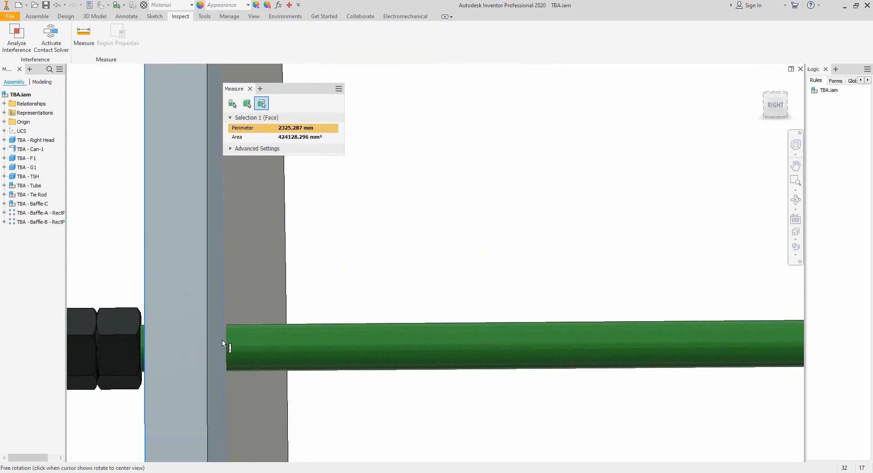
{"action": "scroll", "coordinate": [145, 340], "scroll_direction": "up", "scroll_amount": 5}
{"action": "left_click", "coordinate": [96, 196]}
{"action": "scroll", "coordinate": [97, 195], "scroll_direction": "down", "scroll_amount": 5}
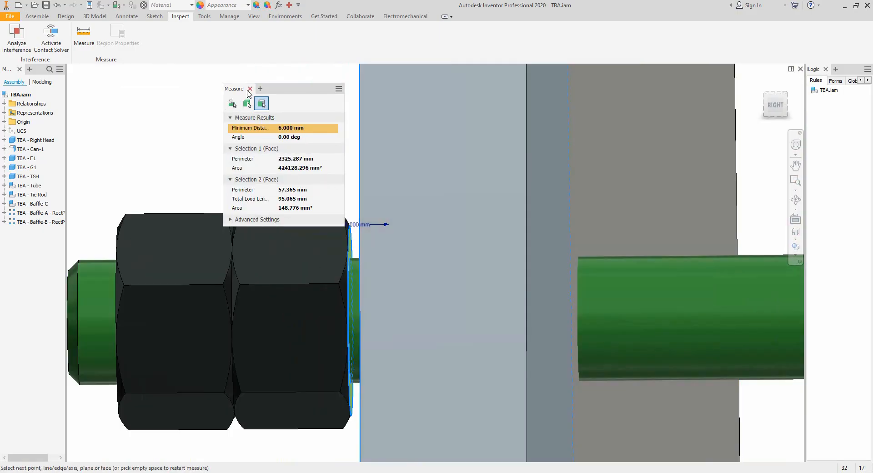
{"action": "left_click", "coordinate": [250, 89]}
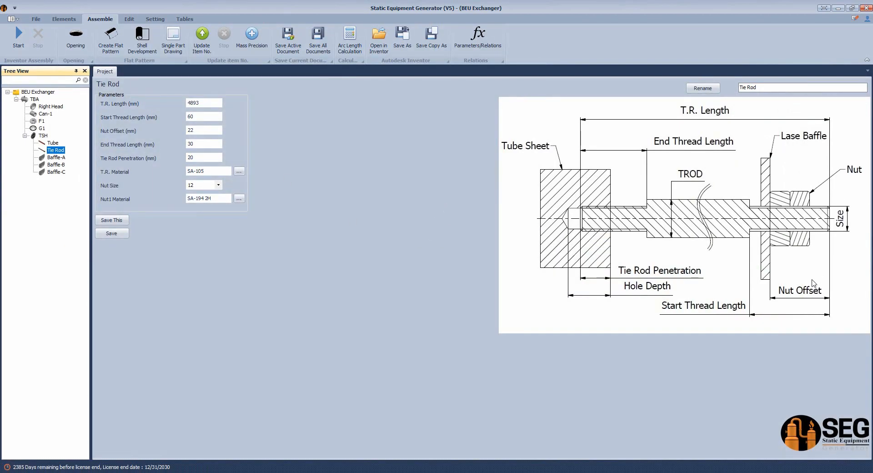
In Static Equipment Generator, set the tie rod's nut offset to 28 mm, save it, regenerate the assembly and return to Inventor
{"action": "left_click", "coordinate": [192, 130]}
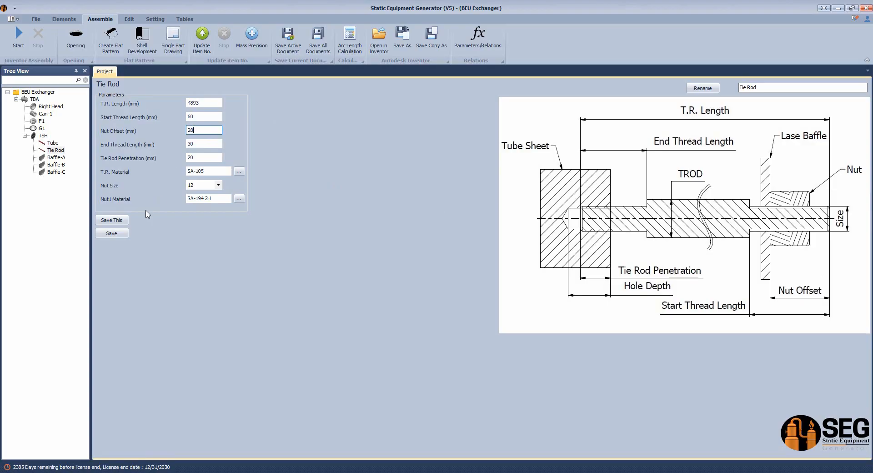
{"action": "left_click", "coordinate": [112, 233]}
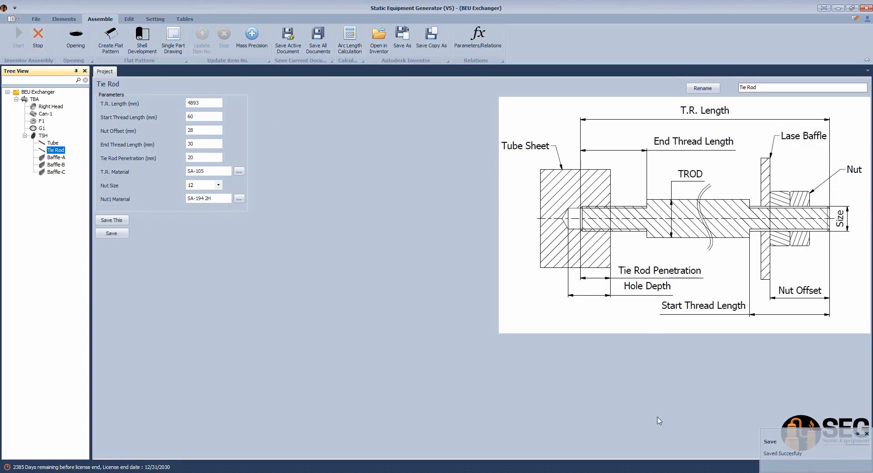
{"action": "key", "text": "alt+Tab"}
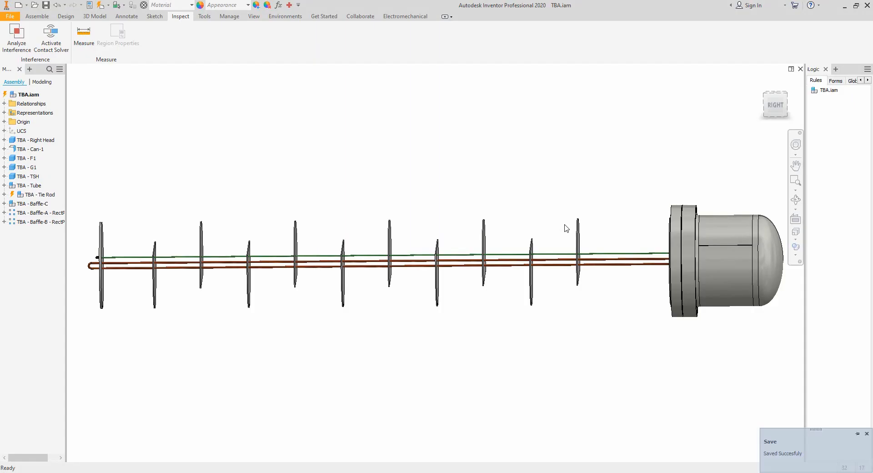
Examine the tie rod nuts' seating against Baffle-C from the right side and at an angle in the regenerated assembly
{"action": "left_click", "coordinate": [776, 110]}
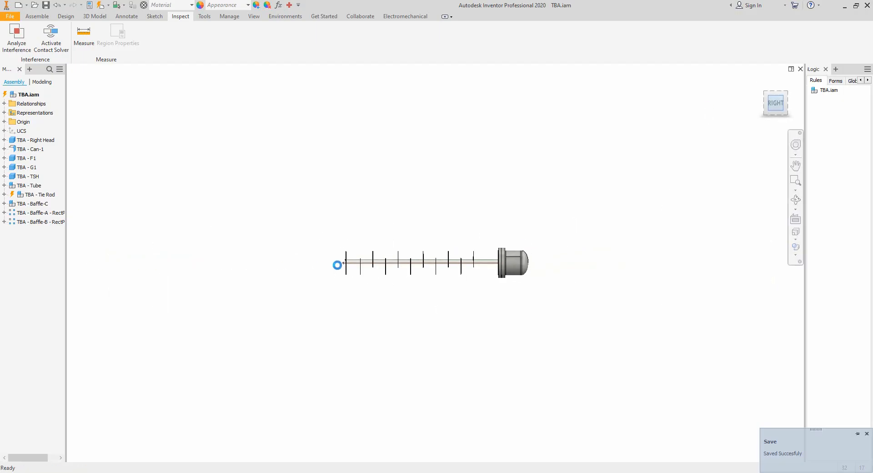
{"action": "scroll", "coordinate": [347, 259], "scroll_direction": "up", "scroll_amount": 8}
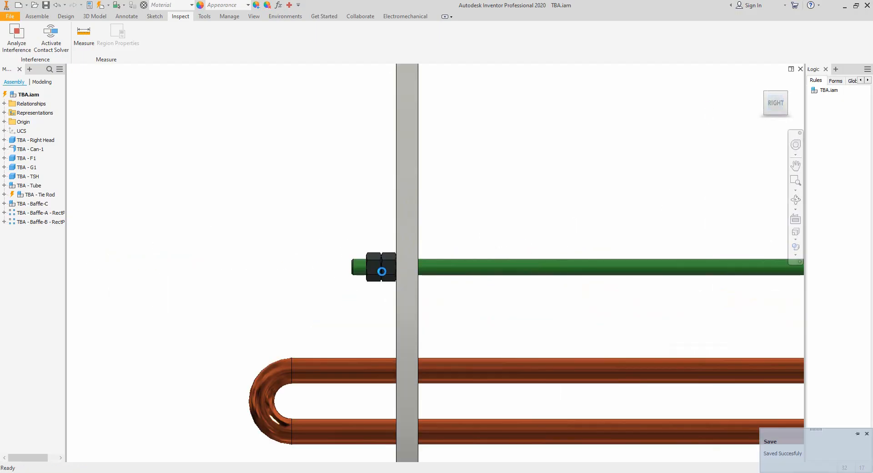
{"action": "scroll", "coordinate": [382, 271], "scroll_direction": "up", "scroll_amount": 3}
{"action": "scroll", "coordinate": [400, 261], "scroll_direction": "down", "scroll_amount": 10}
{"action": "scroll", "coordinate": [122, 244], "scroll_direction": "up", "scroll_amount": 8}
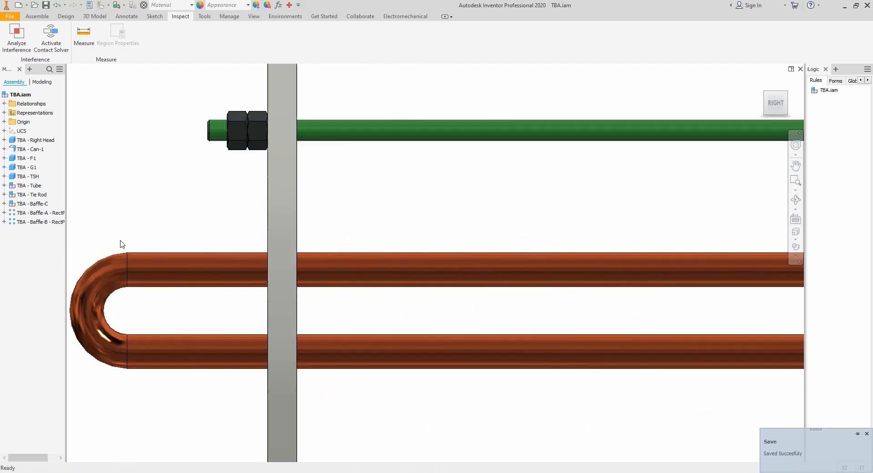
{"action": "middle_click_drag", "start_coordinate": [212, 165], "coordinate": [230, 221]}
{"action": "scroll", "coordinate": [245, 193], "scroll_direction": "up", "scroll_amount": 3}
{"action": "left_click", "coordinate": [796, 200]}
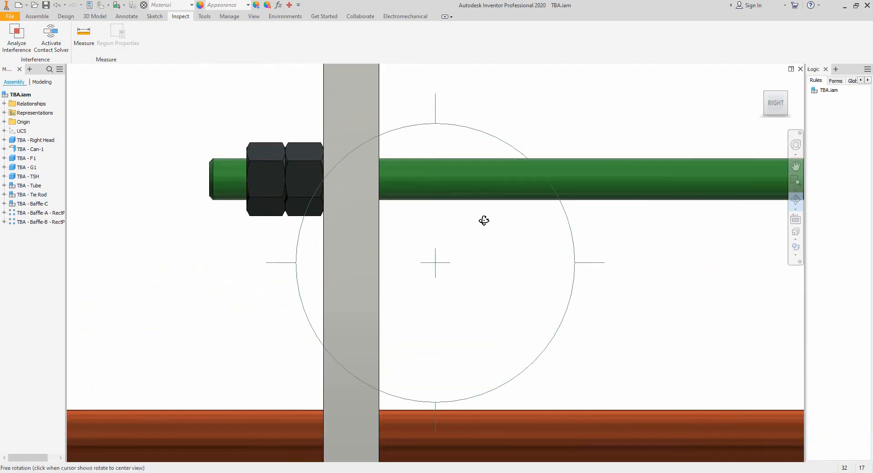
{"action": "left_click_drag", "start_coordinate": [484, 221], "coordinate": [499, 272]}
{"action": "right_click", "coordinate": [499, 272]}
{"action": "left_click", "coordinate": [507, 275]}
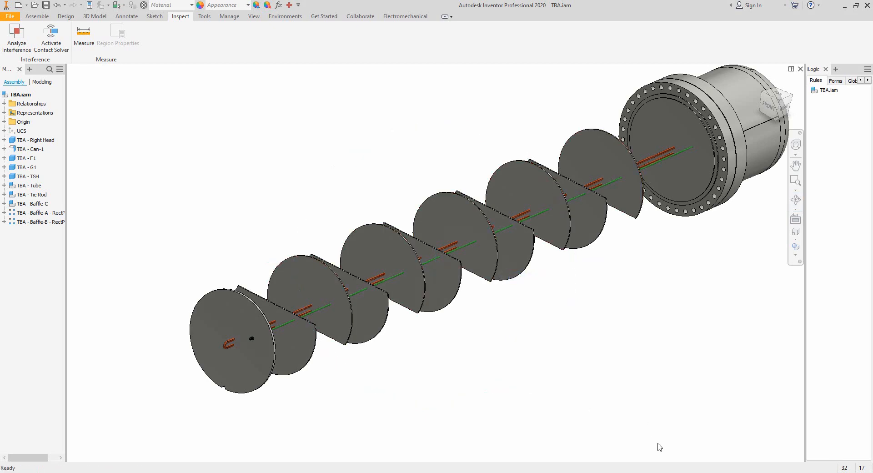
Switch to the AutoCAD bundle drawing and examine the tube sheet's hole layout, including the rows along the pass partition
{"action": "mouse_move", "coordinate": [654, 471]}
{"action": "left_click", "coordinate": [689, 443]}
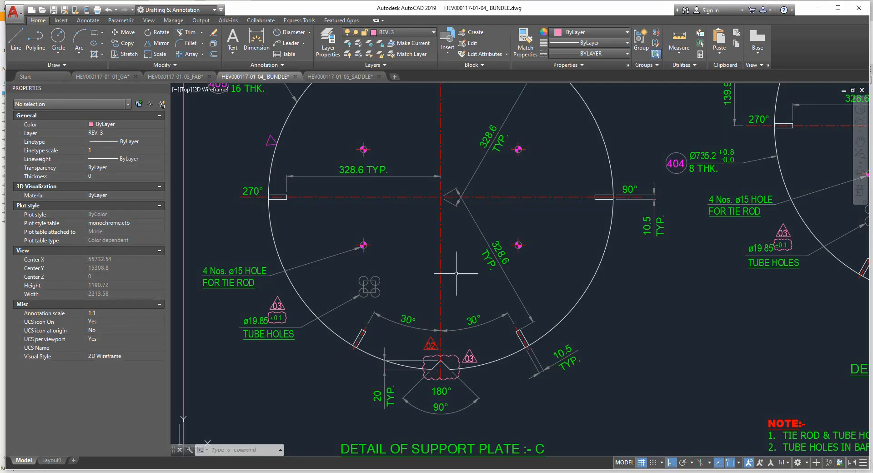
{"action": "scroll", "coordinate": [456, 273], "scroll_direction": "down", "scroll_amount": 4}
{"action": "mouse_move", "coordinate": [485, 248]}
{"action": "middle_mouse_down"}
{"action": "mouse_move", "coordinate": [494, 269]}
{"action": "mouse_move", "coordinate": [476, 404]}
{"action": "middle_mouse_up"}
{"action": "scroll", "coordinate": [523, 175], "scroll_direction": "up", "scroll_amount": 8}
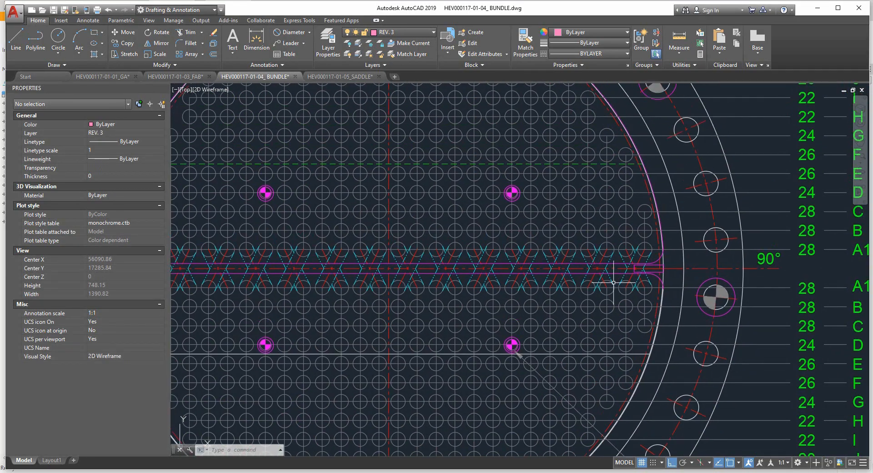
{"action": "scroll", "coordinate": [649, 251], "scroll_direction": "up", "scroll_amount": 5}
{"action": "scroll", "coordinate": [633, 263], "scroll_direction": "down", "scroll_amount": 2}
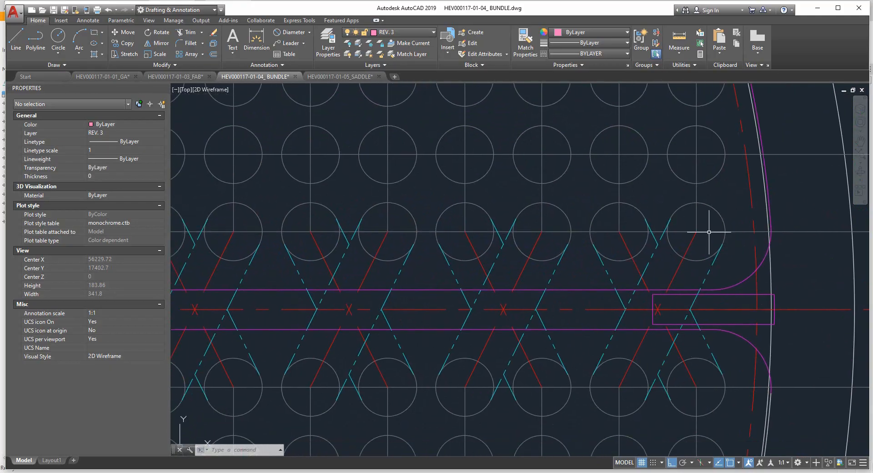
{"action": "scroll", "coordinate": [649, 292], "scroll_direction": "down", "scroll_amount": 2}
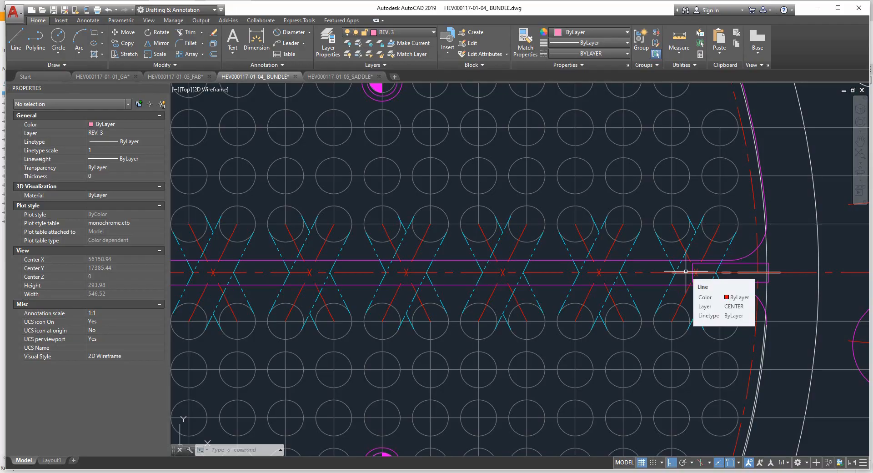
{"action": "scroll", "coordinate": [604, 257], "scroll_direction": "down", "scroll_amount": 4}
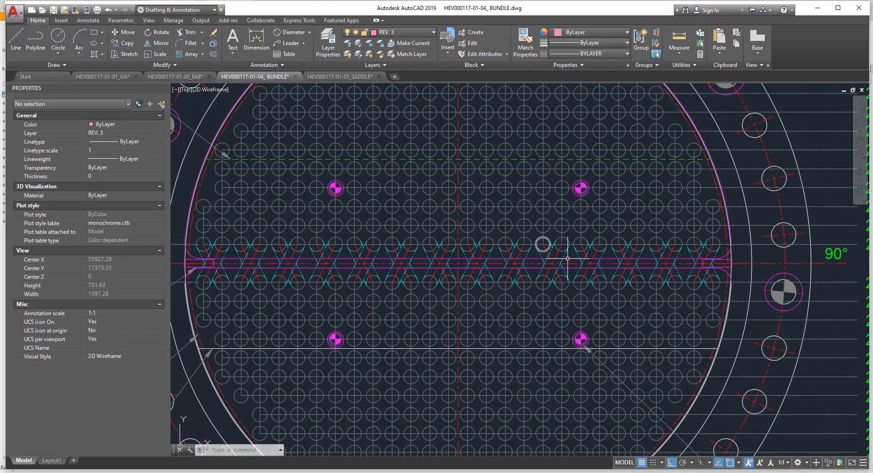
{"action": "scroll", "coordinate": [568, 258], "scroll_direction": "down", "scroll_amount": 4}
{"action": "middle_click_drag", "start_coordinate": [455, 248], "coordinate": [661, 208]}
{"action": "scroll", "coordinate": [455, 207], "scroll_direction": "up", "scroll_amount": 2}
{"action": "middle_click_drag", "start_coordinate": [809, 227], "coordinate": [540, 236]}
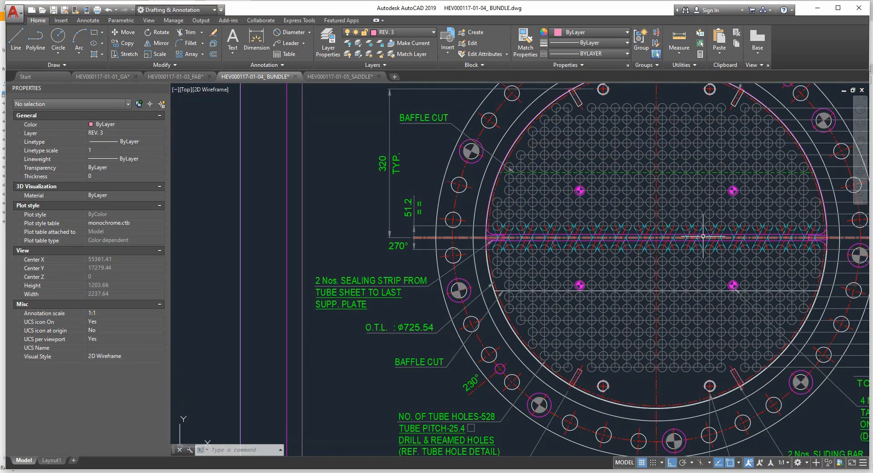
{"action": "scroll", "coordinate": [703, 236], "scroll_direction": "down", "scroll_amount": 2}
{"action": "scroll", "coordinate": [774, 233], "scroll_direction": "up", "scroll_amount": 3}
{"action": "scroll", "coordinate": [633, 229], "scroll_direction": "up", "scroll_amount": 2}
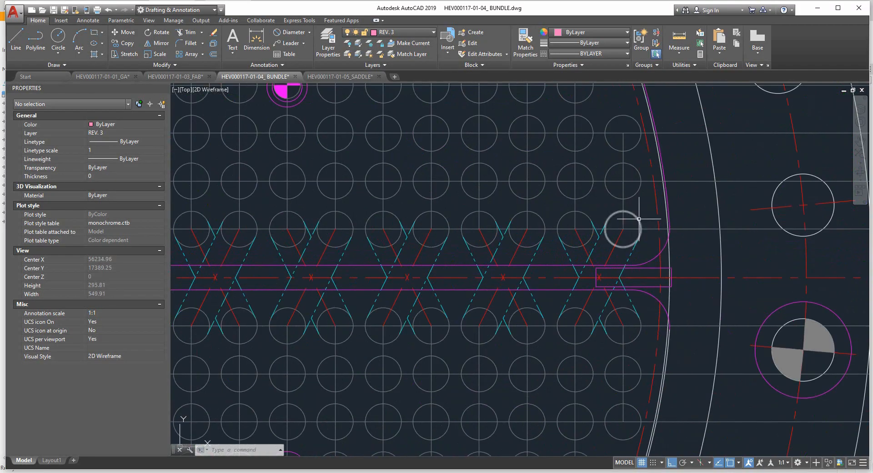
Check how tube holes pair across the pass partition by selecting circles above and below it, clearing each selection
{"action": "left_click", "coordinate": [640, 223]}
{"action": "left_click", "coordinate": [642, 322]}
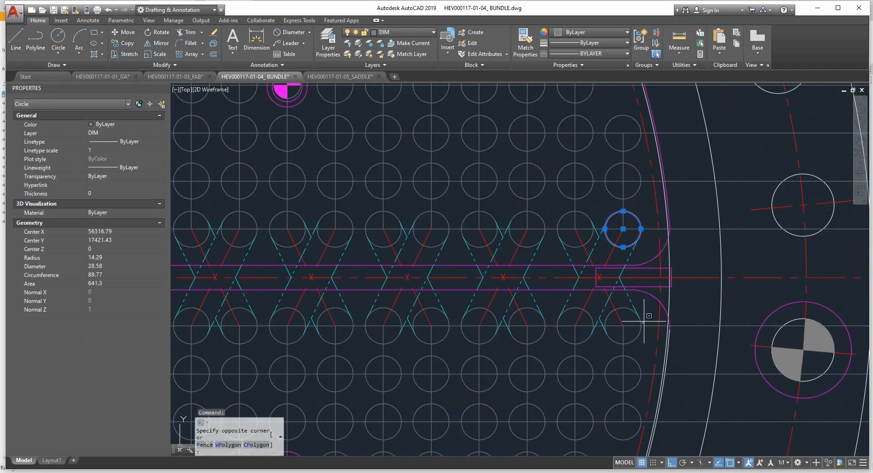
{"action": "left_click", "coordinate": [636, 335]}
{"action": "key", "text": "Escape"}
{"action": "left_click", "coordinate": [639, 217]}
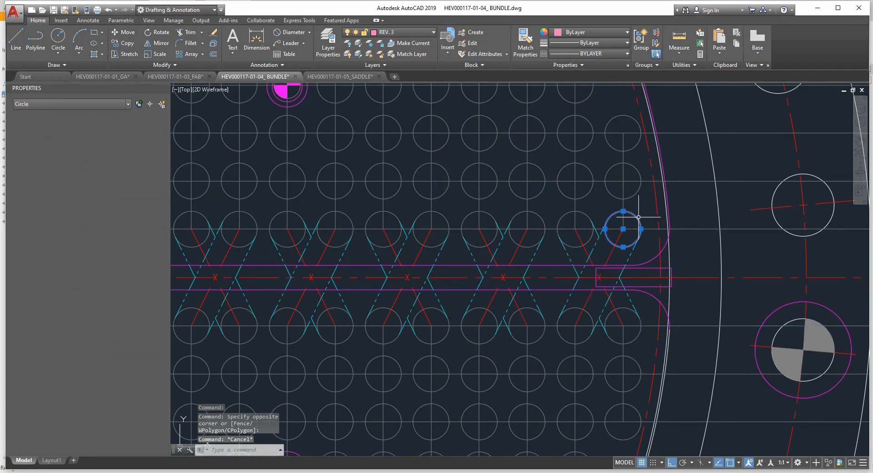
{"action": "left_click", "coordinate": [565, 321]}
{"action": "left_click", "coordinate": [566, 341]}
{"action": "key", "text": "Escape"}
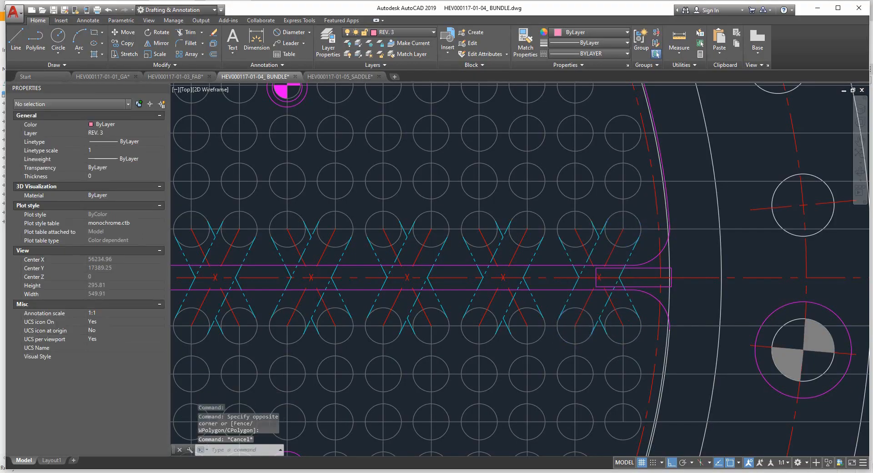
{"action": "scroll", "coordinate": [521, 269], "scroll_direction": "down", "scroll_amount": 10}
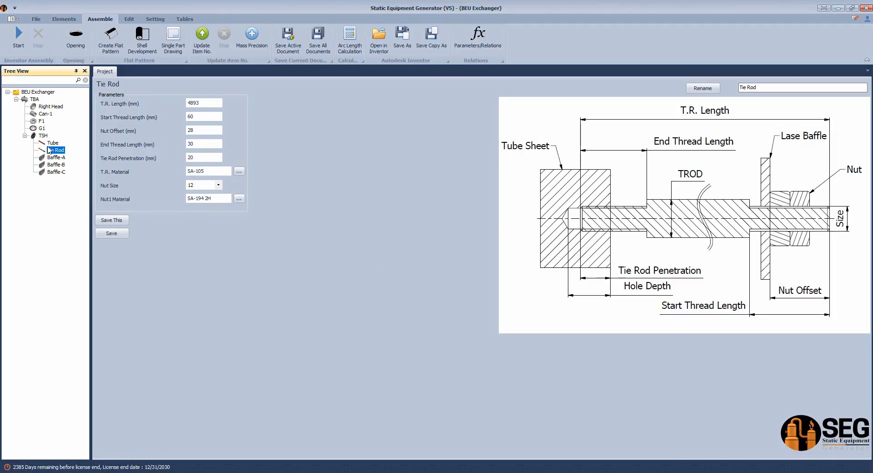
Switch to Static Equipment Generator, open the TSH tube sheet's holing form and run the holing, showing the Inventor assembly in home view
{"action": "left_click", "coordinate": [43, 135]}
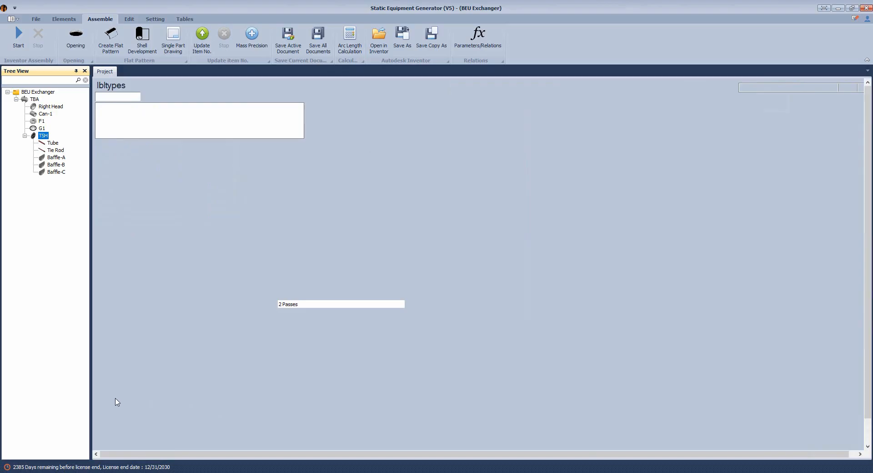
{"action": "scroll", "coordinate": [163, 364], "scroll_direction": "down", "scroll_amount": 2}
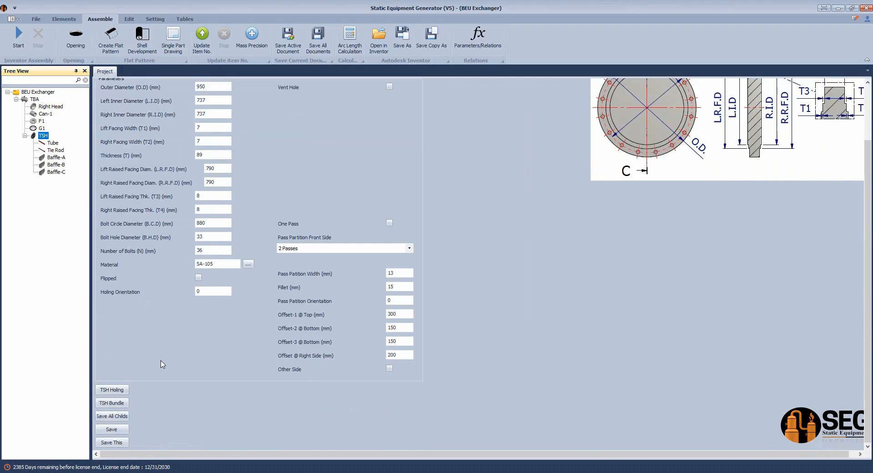
{"action": "left_click", "coordinate": [111, 389]}
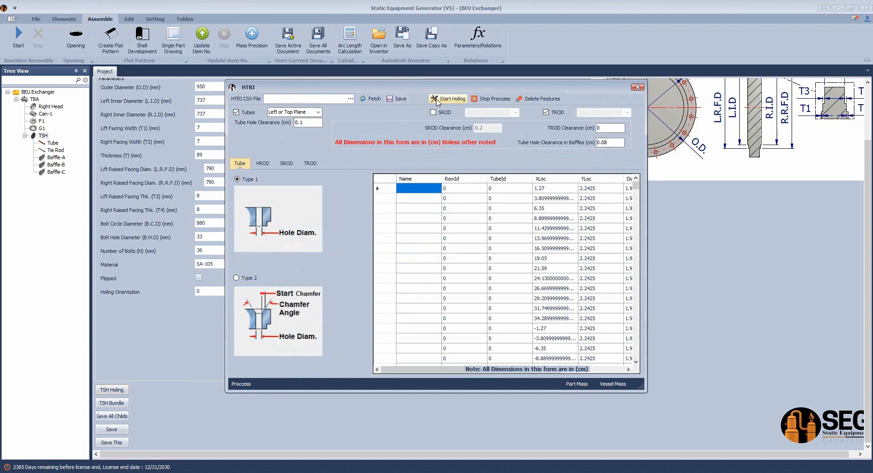
{"action": "left_click", "coordinate": [446, 101]}
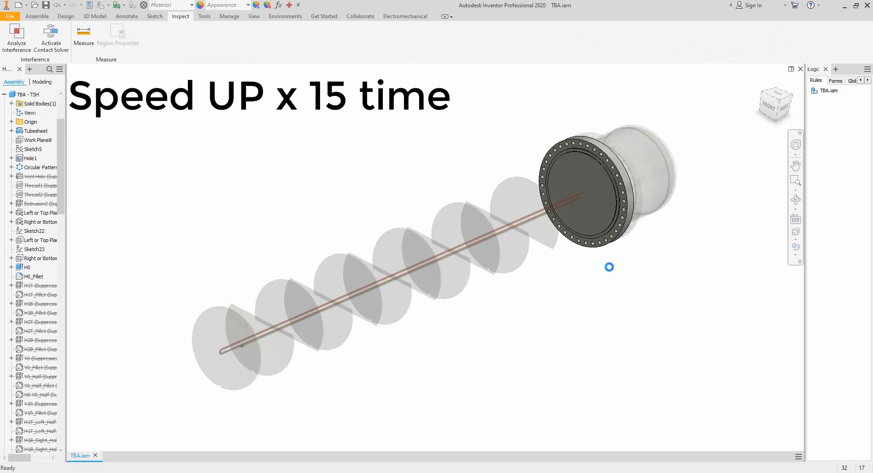
{"action": "key", "text": "F6"}
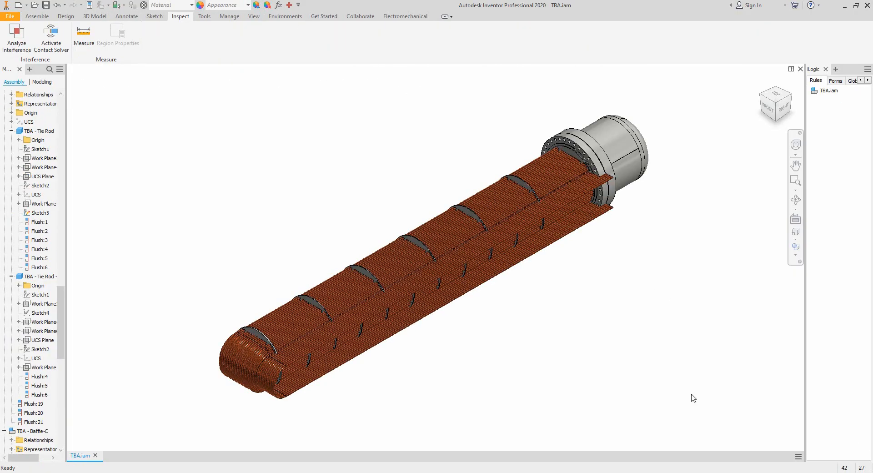
Close the HTRI holing form in Static Equipment Generator and return to the Inventor assembly
{"action": "mouse_move", "coordinate": [676, 472]}
{"action": "left_click", "coordinate": [725, 443]}
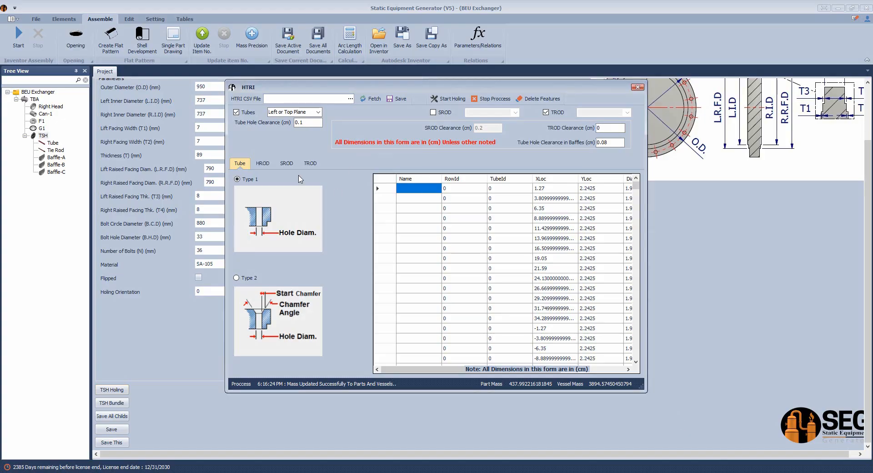
{"action": "left_click", "coordinate": [638, 87]}
{"action": "left_click", "coordinate": [630, 470]}
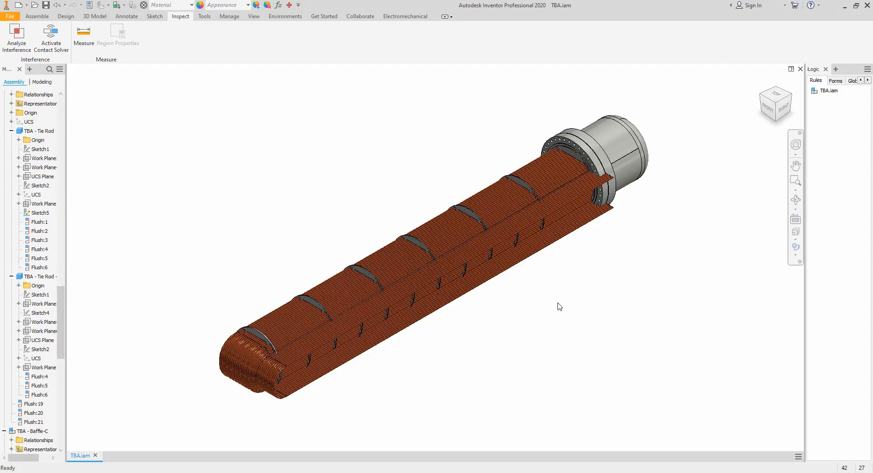
Open the TSH tube sheet part from the assembly and examine its tube hole pattern
{"action": "scroll", "coordinate": [577, 193], "scroll_direction": "down", "scroll_amount": 5}
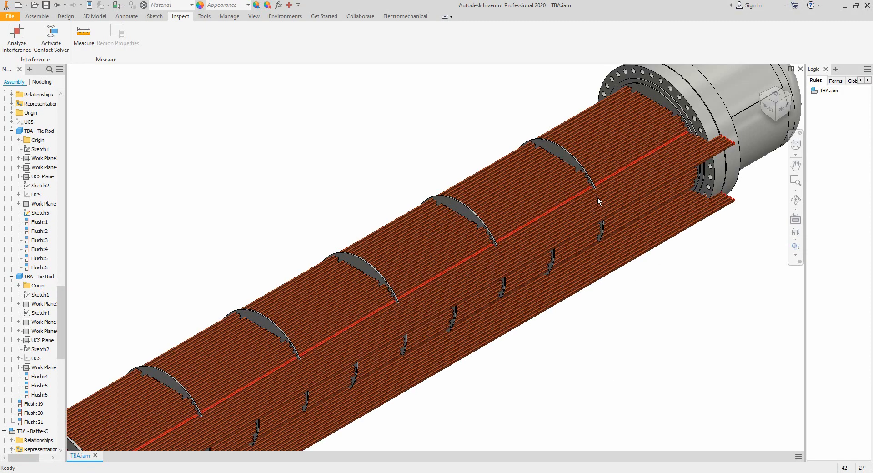
{"action": "right_click", "coordinate": [646, 140]}
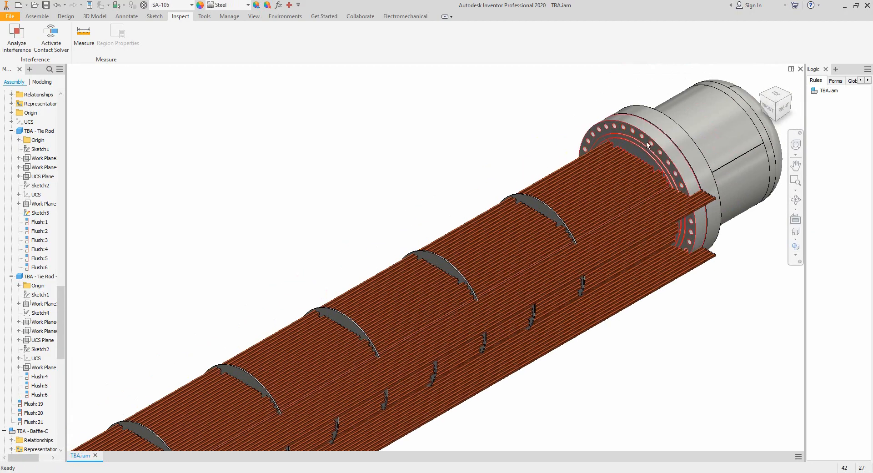
{"action": "left_click", "coordinate": [665, 181]}
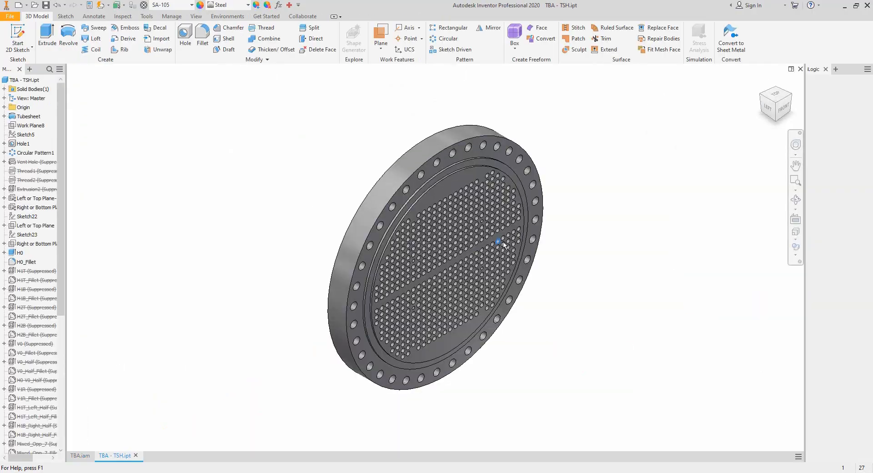
{"action": "scroll", "coordinate": [504, 242], "scroll_direction": "down", "scroll_amount": 3}
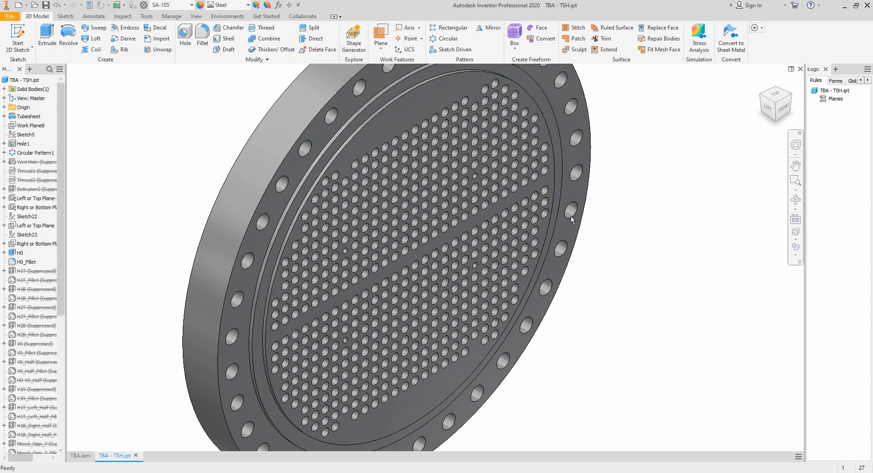
Examine the TSH tube sheet's tube and tie rod holes from an angled view, and close the part
{"action": "scroll", "coordinate": [473, 178], "scroll_direction": "down", "scroll_amount": 6}
{"action": "scroll", "coordinate": [470, 178], "scroll_direction": "up", "scroll_amount": 3}
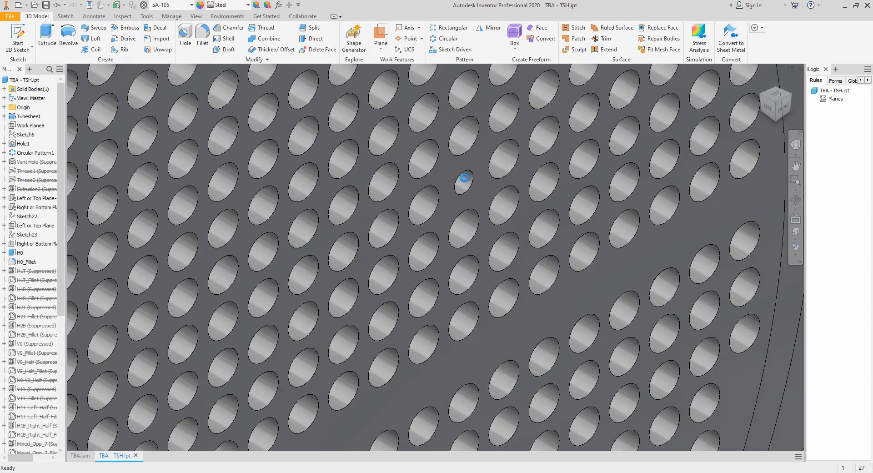
{"action": "scroll", "coordinate": [464, 182], "scroll_direction": "up", "scroll_amount": 5}
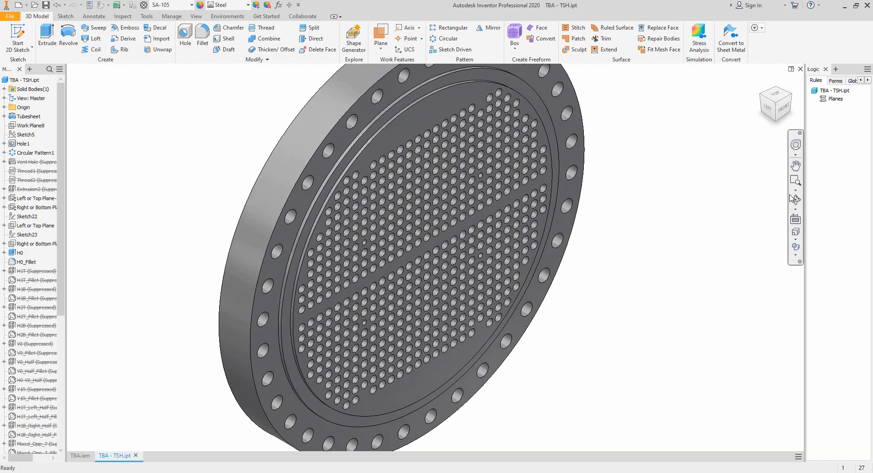
{"action": "left_click", "coordinate": [796, 200]}
{"action": "left_click_drag", "start_coordinate": [438, 262], "coordinate": [429, 246]}
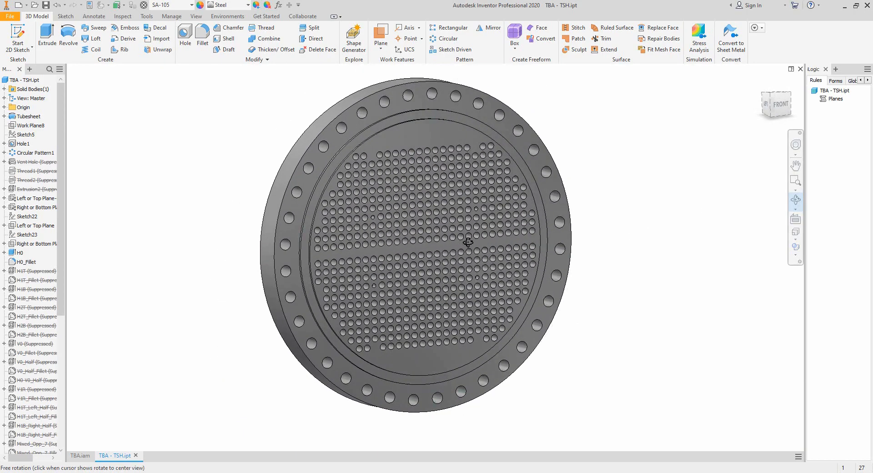
{"action": "left_click", "coordinate": [467, 243]}
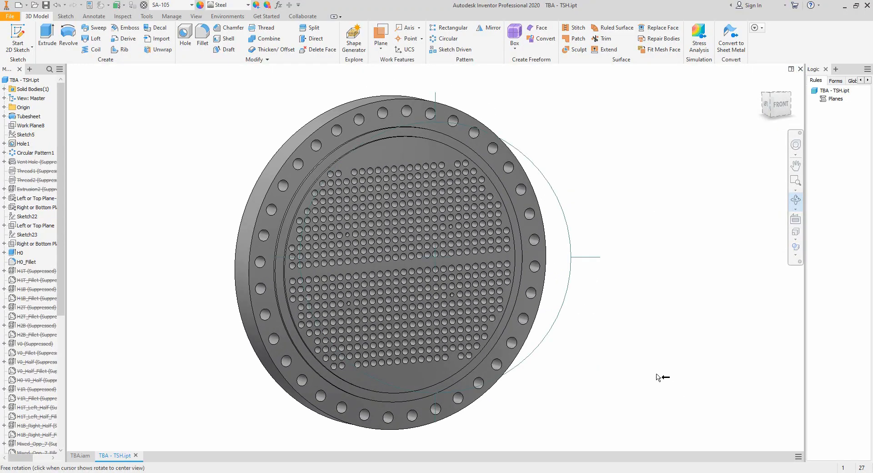
{"action": "right_click", "coordinate": [634, 305]}
{"action": "left_click", "coordinate": [649, 310]}
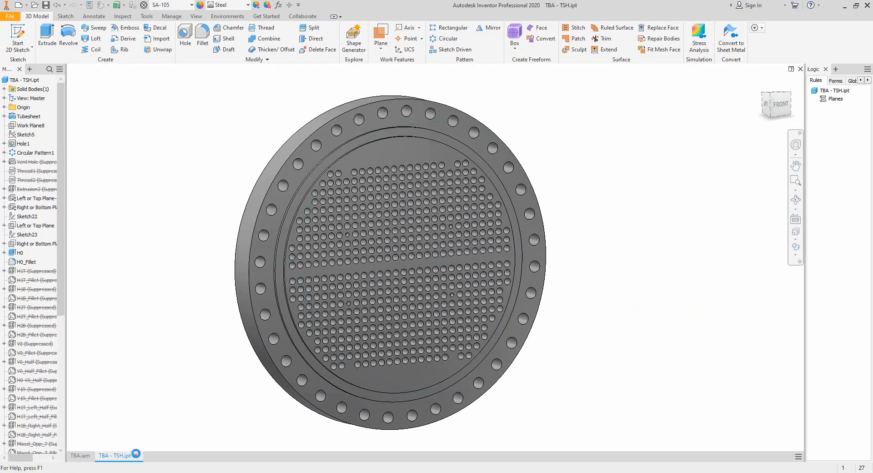
{"action": "left_click", "coordinate": [135, 456]}
Widen the model browser and collapse all components under the TBA assembly
{"action": "scroll", "coordinate": [46, 121], "scroll_direction": "up", "scroll_amount": 16}
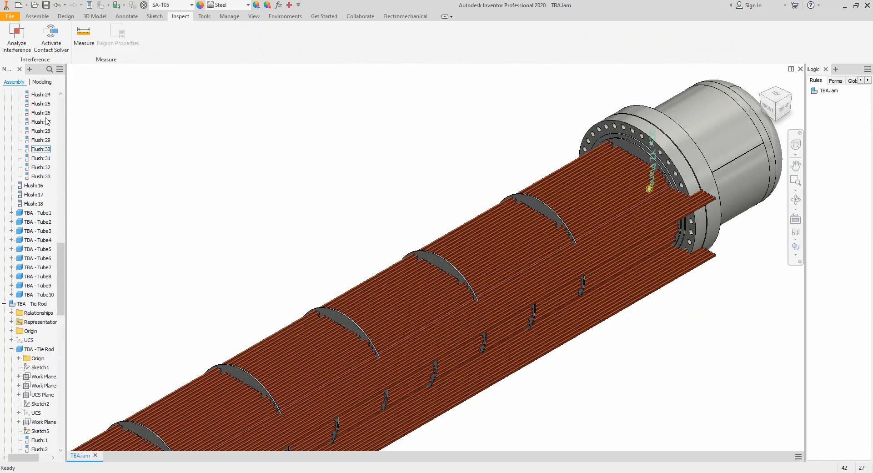
{"action": "left_click_drag", "start_coordinate": [59, 205], "coordinate": [132, 98]}
{"action": "right_click", "coordinate": [24, 95]}
{"action": "left_click", "coordinate": [59, 231]}
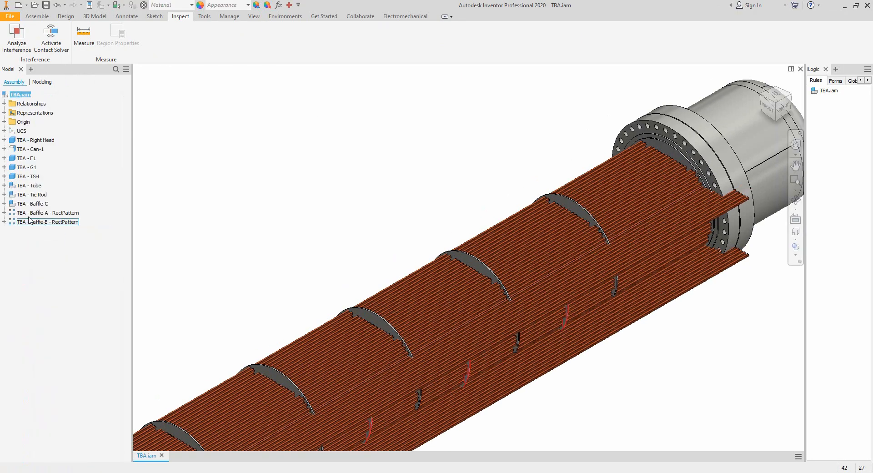
Open TBA - Baffle-A from the first element of its rectangular pattern, examine its holes, and close it
{"action": "left_click", "coordinate": [4, 213]}
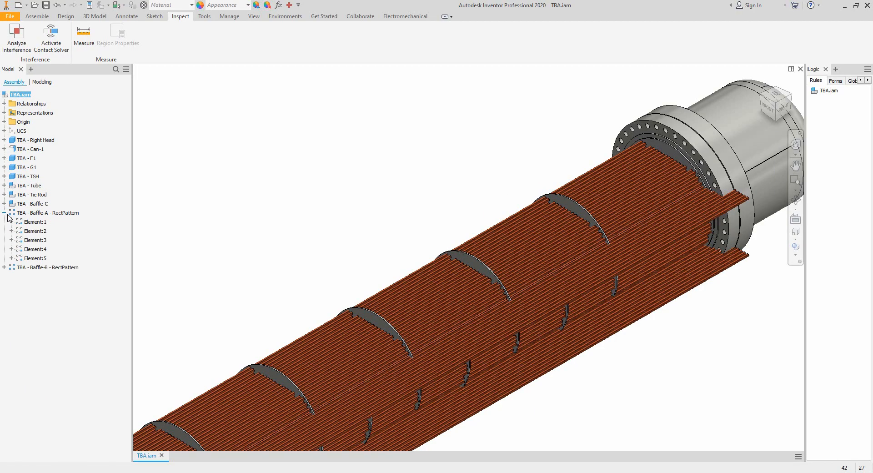
{"action": "left_click", "coordinate": [11, 222]}
{"action": "left_click", "coordinate": [47, 232]}
{"action": "right_click", "coordinate": [51, 233]}
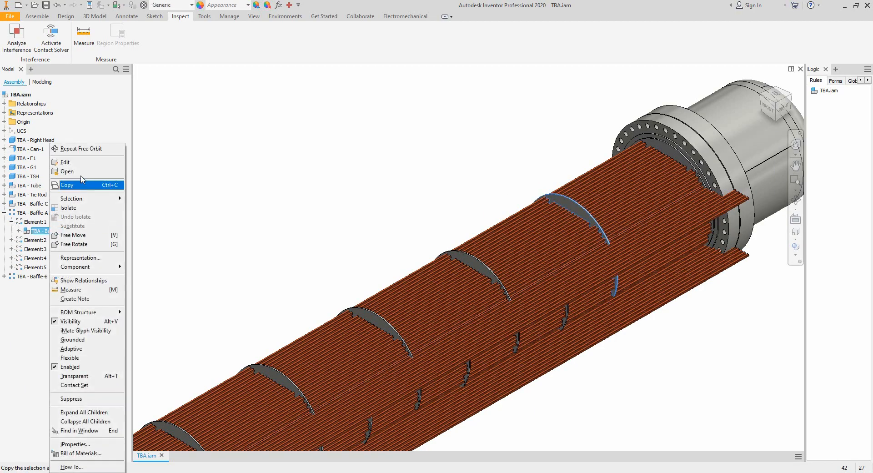
{"action": "left_click", "coordinate": [66, 172]}
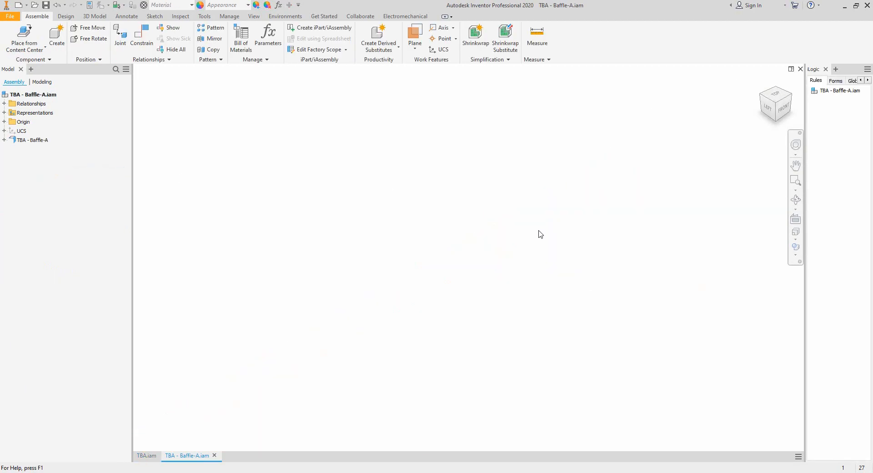
{"action": "scroll", "coordinate": [483, 280], "scroll_direction": "up", "scroll_amount": 3}
{"action": "scroll", "coordinate": [530, 284], "scroll_direction": "down", "scroll_amount": 5}
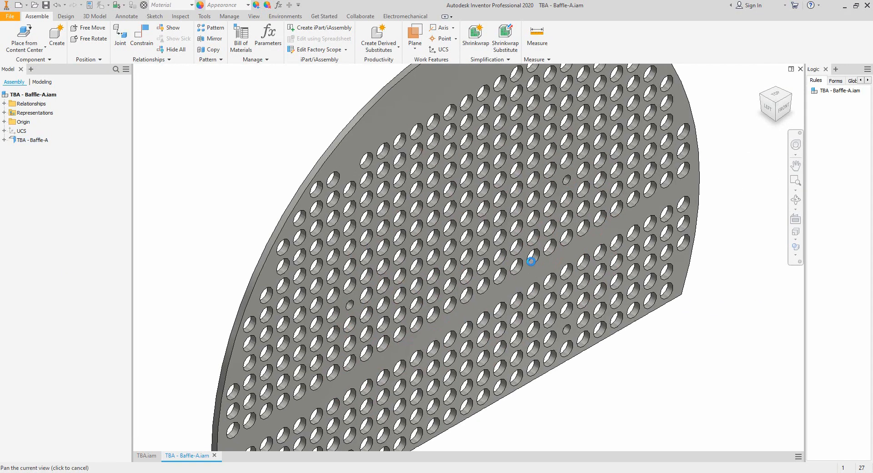
{"action": "left_click", "coordinate": [801, 68]}
{"action": "left_click", "coordinate": [521, 174]}
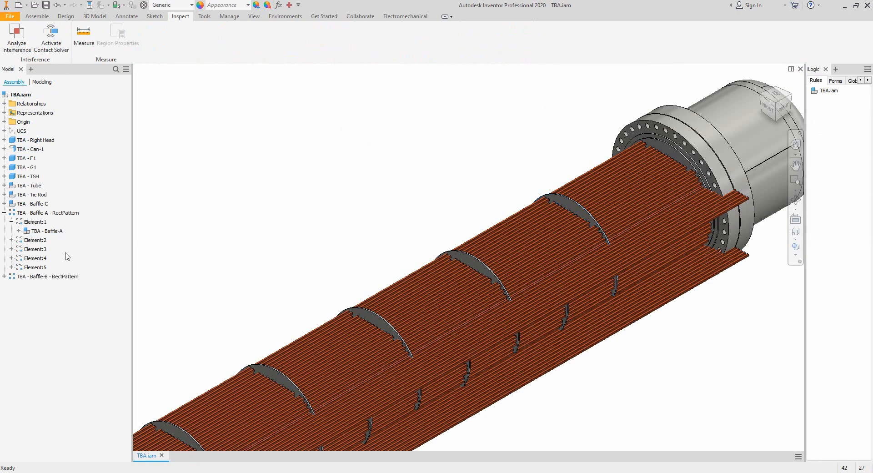
Open TBA - Baffle-B from the first element of its rectangular pattern, examine its holes, and close it
{"action": "left_click", "coordinate": [5, 276]}
{"action": "left_click", "coordinate": [11, 285]}
{"action": "right_click", "coordinate": [47, 295]}
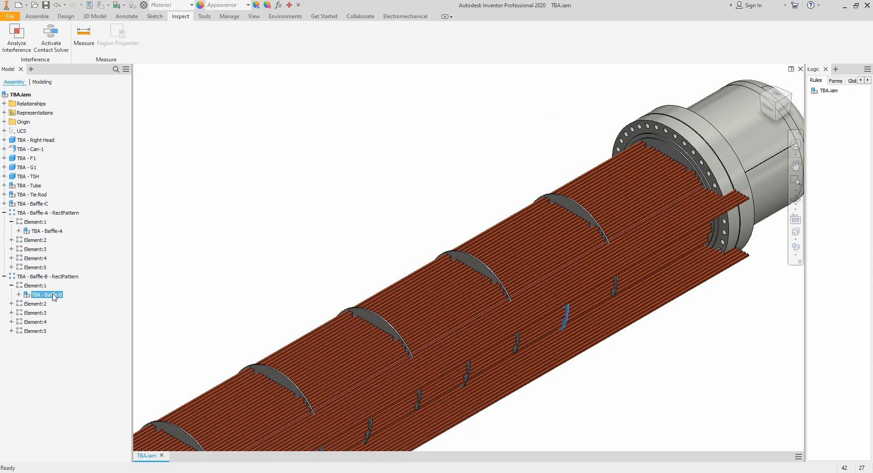
{"action": "left_click", "coordinate": [73, 172]}
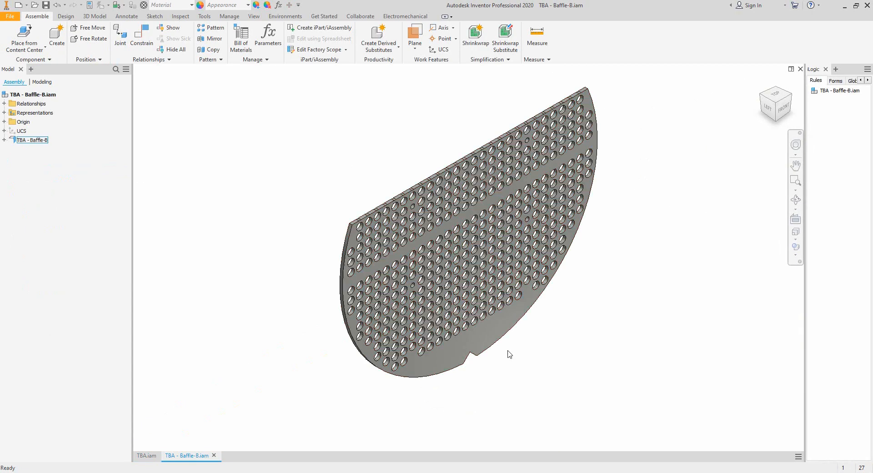
{"action": "scroll", "coordinate": [482, 364], "scroll_direction": "up", "scroll_amount": 3}
{"action": "left_click", "coordinate": [801, 68]}
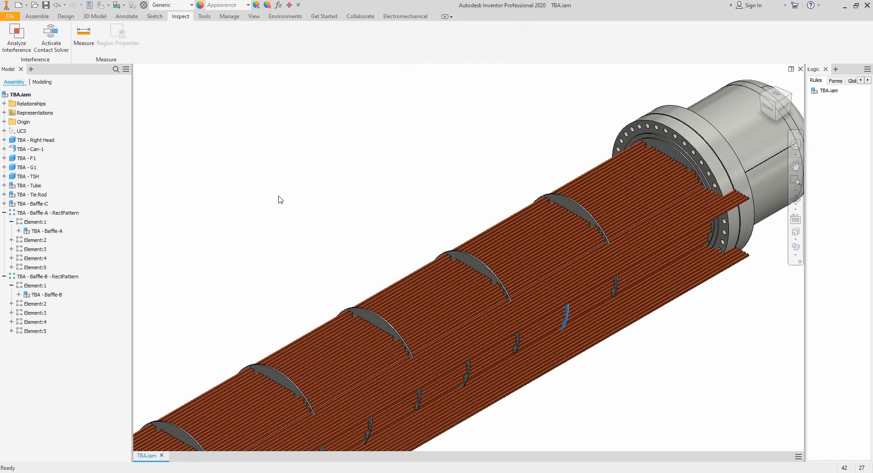
Open TBA - Baffle-C from the assembly, examine its hole pattern and return to the main assembly
{"action": "left_click", "coordinate": [33, 203]}
{"action": "right_click", "coordinate": [32, 204]}
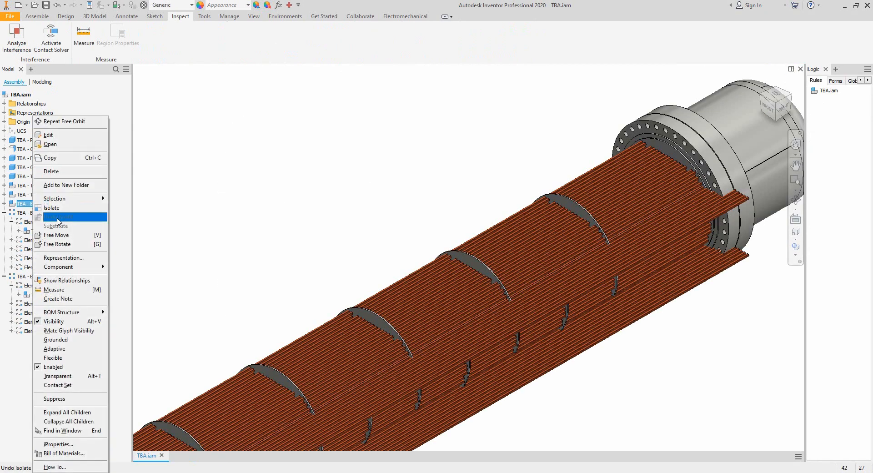
{"action": "left_click", "coordinate": [71, 148]}
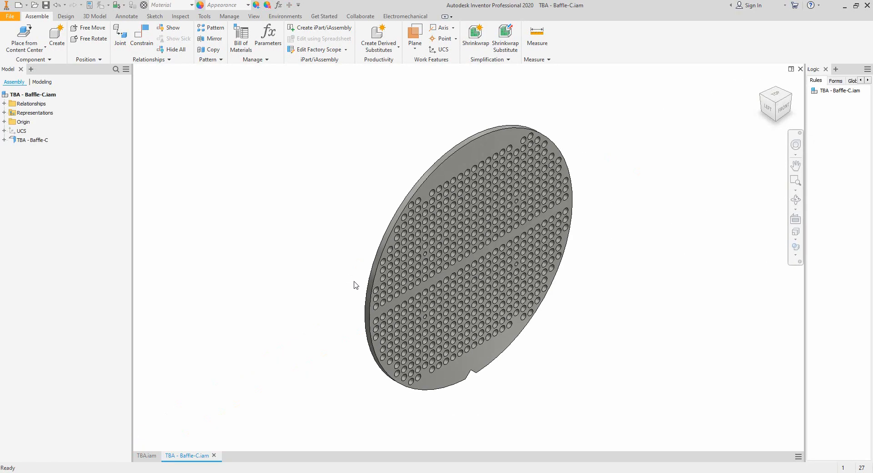
{"action": "scroll", "coordinate": [473, 286], "scroll_direction": "up", "scroll_amount": 5}
{"action": "scroll", "coordinate": [495, 244], "scroll_direction": "down", "scroll_amount": 5}
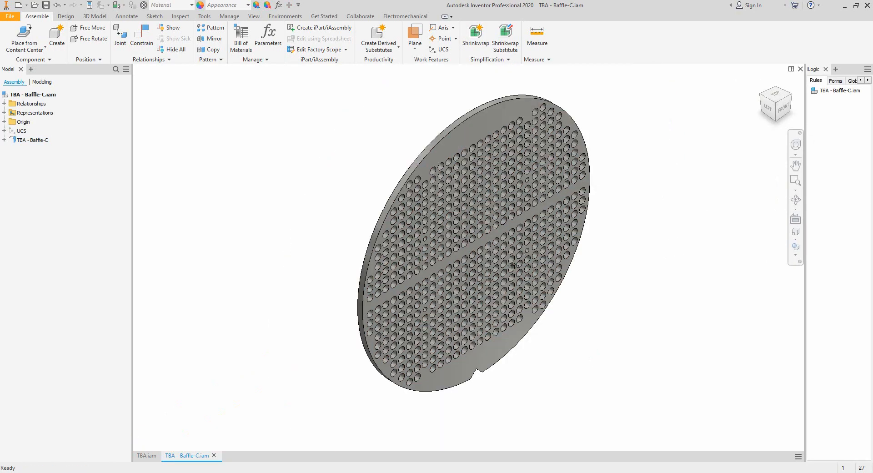
{"action": "left_click", "coordinate": [800, 68]}
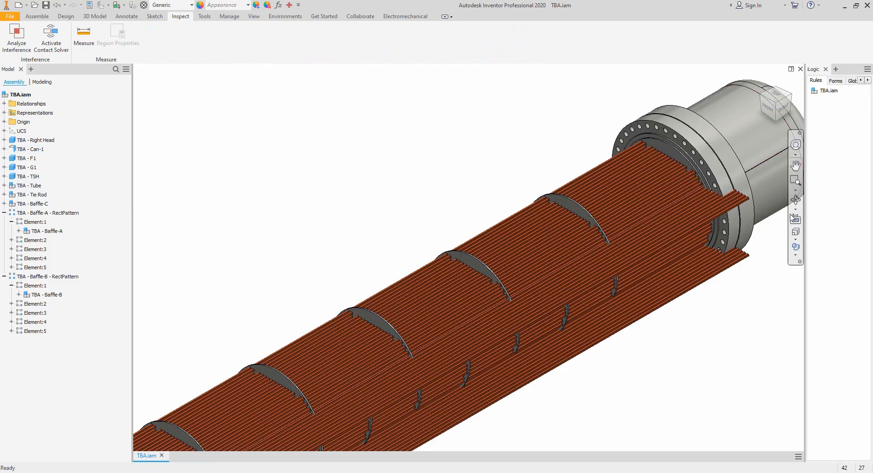
Examine how the U-tubes line up with the baffles and tube sheet, from the bend end and in front view
{"action": "left_click", "coordinate": [796, 201]}
{"action": "scroll", "coordinate": [548, 272], "scroll_direction": "down", "scroll_amount": 3}
{"action": "left_click_drag", "start_coordinate": [548, 272], "coordinate": [517, 327]}
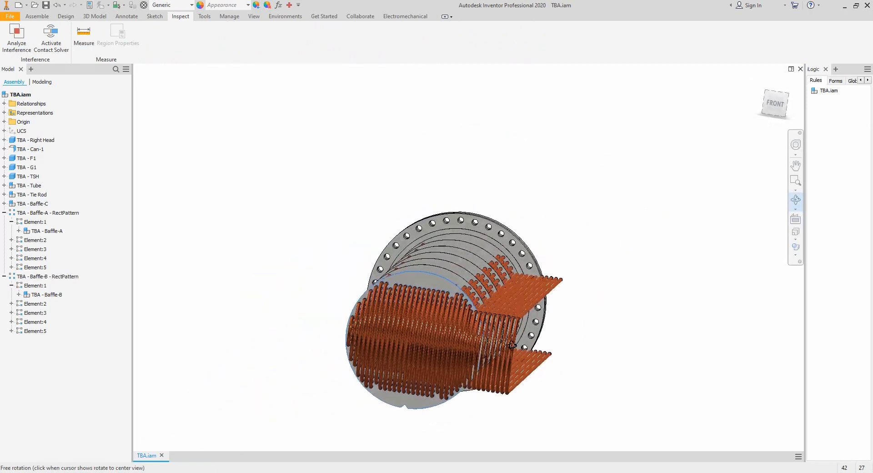
{"action": "scroll", "coordinate": [516, 326], "scroll_direction": "up", "scroll_amount": 3}
{"action": "middle_click_drag", "start_coordinate": [534, 290], "coordinate": [578, 235]}
{"action": "right_click", "coordinate": [577, 233]}
{"action": "left_click", "coordinate": [578, 237]}
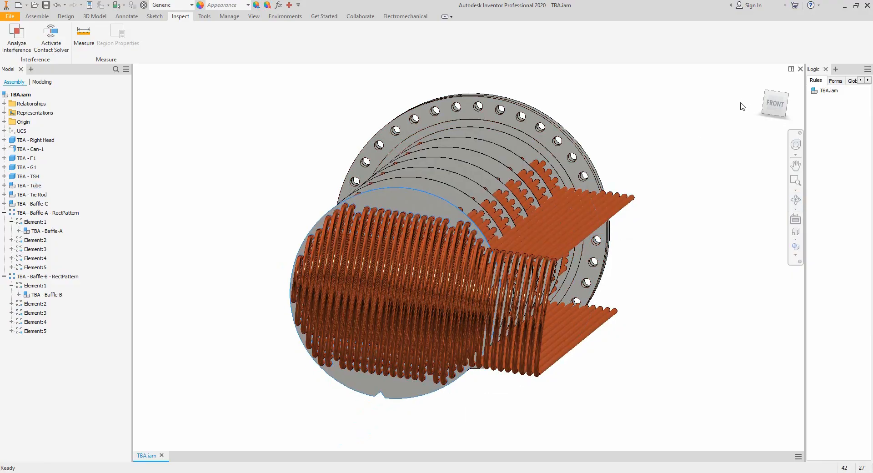
{"action": "left_click", "coordinate": [776, 103]}
{"action": "scroll", "coordinate": [503, 251], "scroll_direction": "up", "scroll_amount": 5}
{"action": "scroll", "coordinate": [502, 251], "scroll_direction": "down", "scroll_amount": 4}
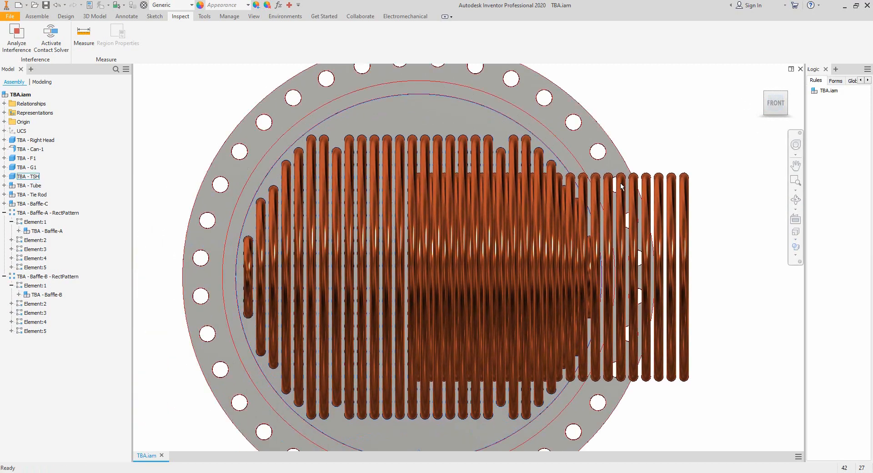
{"action": "scroll", "coordinate": [661, 198], "scroll_direction": "up", "scroll_amount": 2}
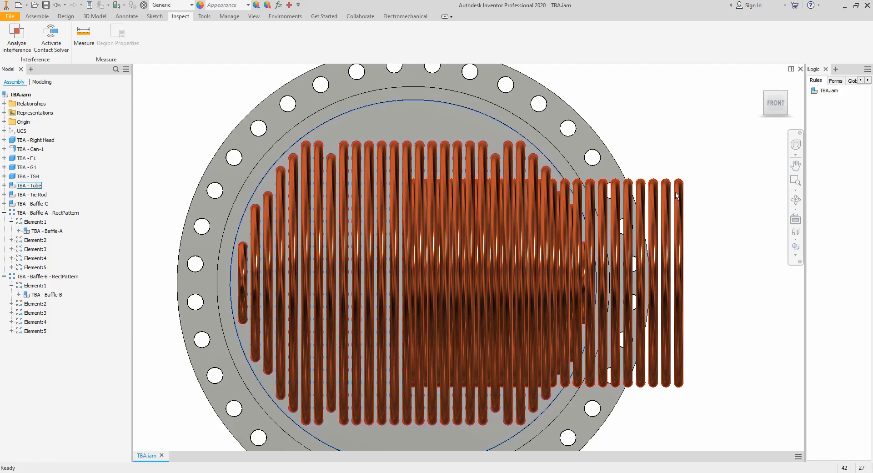
Edit TBA - Tube7 in place, reapply its Sketch Driven Pattern with the existing settings, and return to the top-level assembly
{"action": "left_click", "coordinate": [676, 192]}
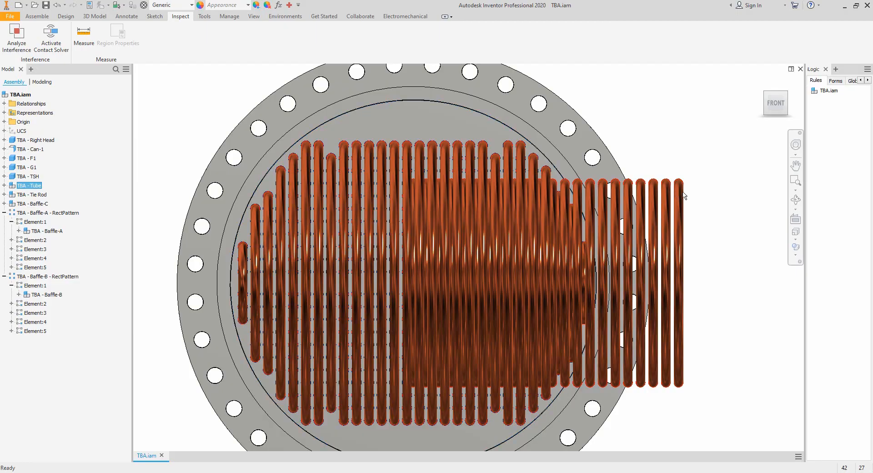
{"action": "double_click", "coordinate": [682, 196]}
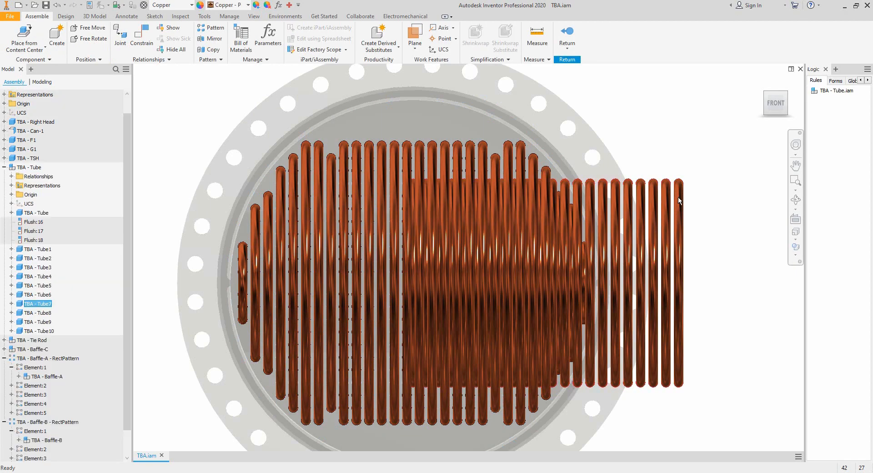
{"action": "double_click", "coordinate": [678, 196]}
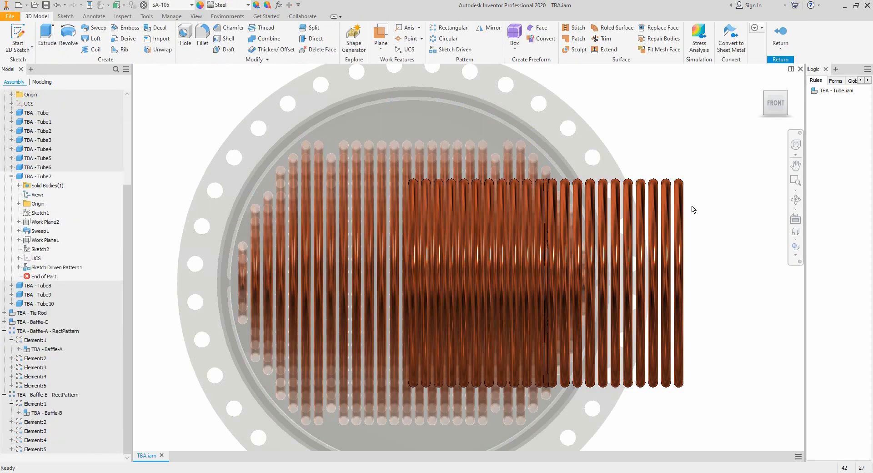
{"action": "left_click", "coordinate": [48, 269]}
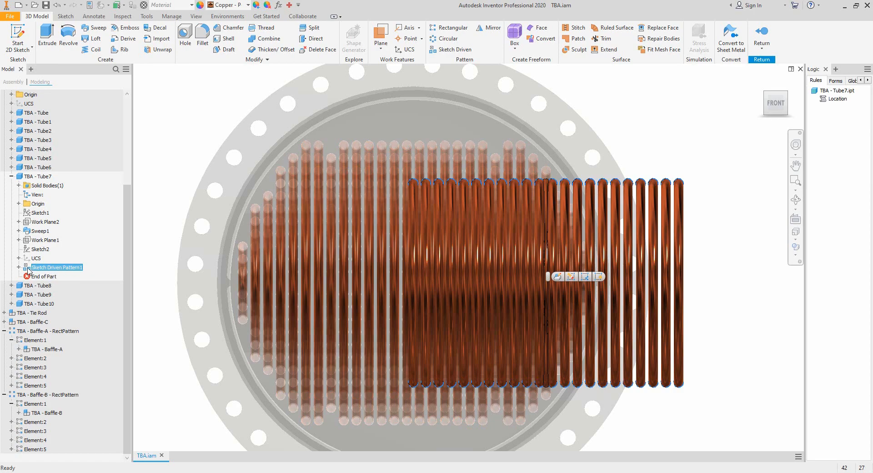
{"action": "double_click", "coordinate": [27, 270]}
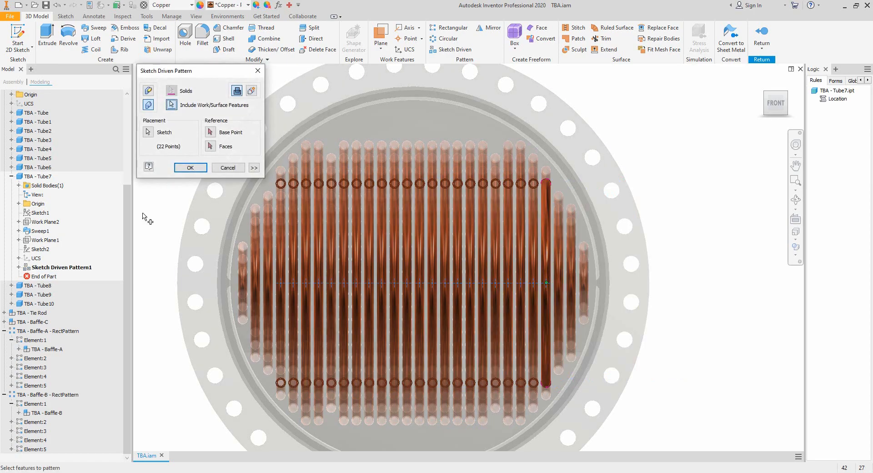
{"action": "left_click", "coordinate": [191, 167]}
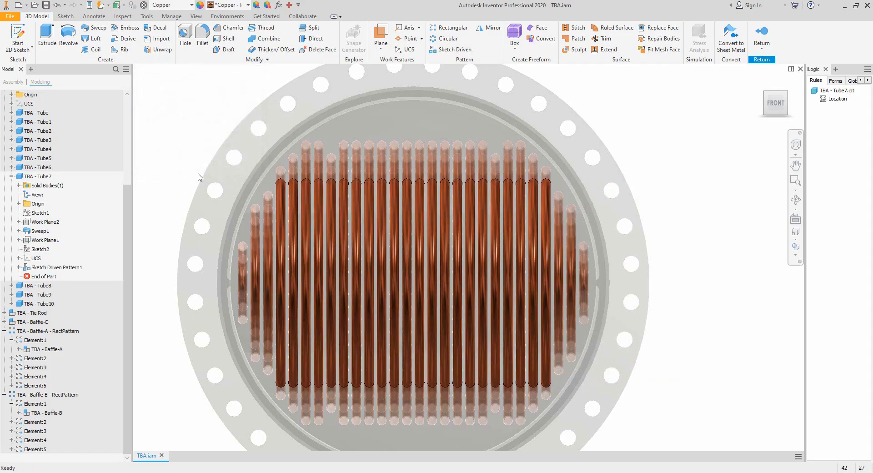
{"action": "right_click", "coordinate": [694, 112]}
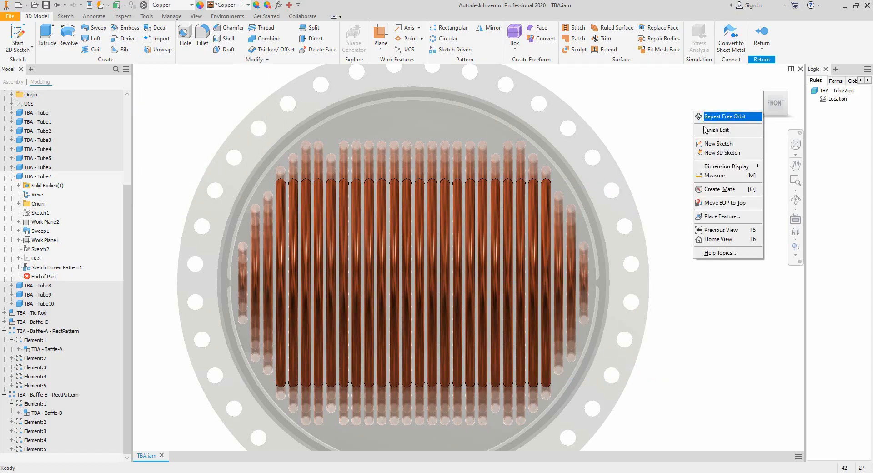
{"action": "left_click", "coordinate": [717, 129]}
{"action": "right_click", "coordinate": [708, 123]}
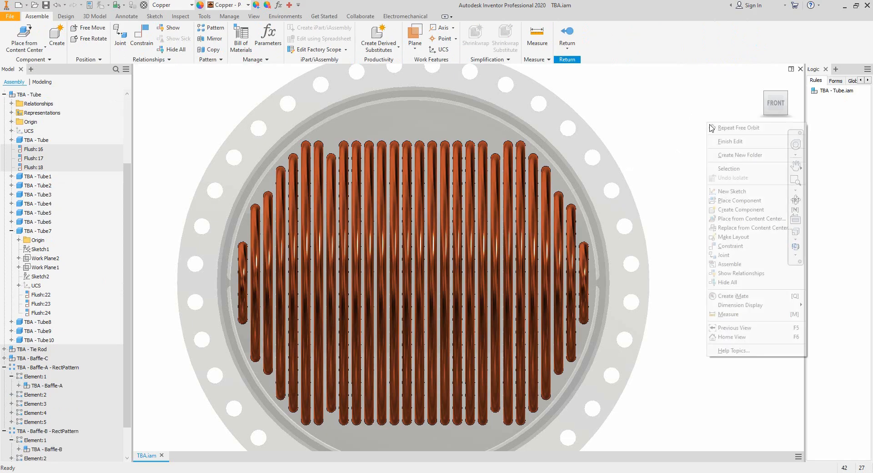
{"action": "left_click", "coordinate": [726, 142]}
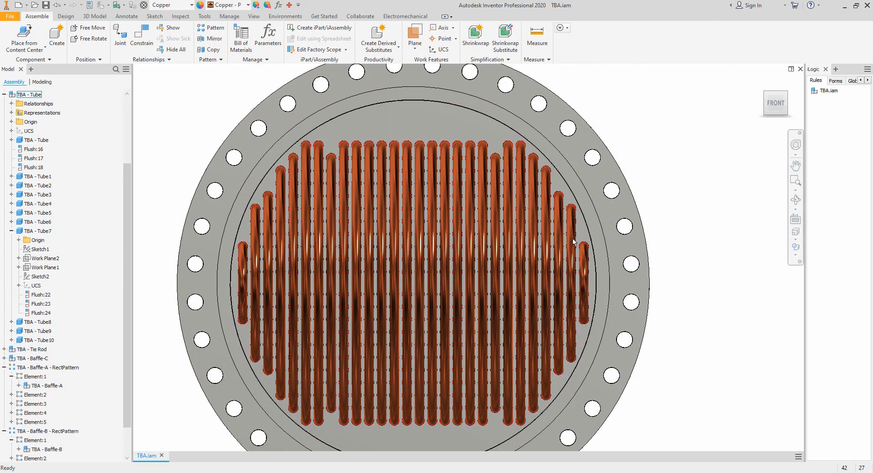
Examine the complete U-tube bundle and its baffles at an angle and in right view
{"action": "left_click", "coordinate": [796, 199]}
{"action": "left_click_drag", "start_coordinate": [460, 273], "coordinate": [488, 253]}
{"action": "scroll", "coordinate": [216, 313], "scroll_direction": "up", "scroll_amount": 6}
{"action": "middle_click_drag", "start_coordinate": [184, 324], "coordinate": [462, 235]}
{"action": "scroll", "coordinate": [462, 236], "scroll_direction": "down", "scroll_amount": 4}
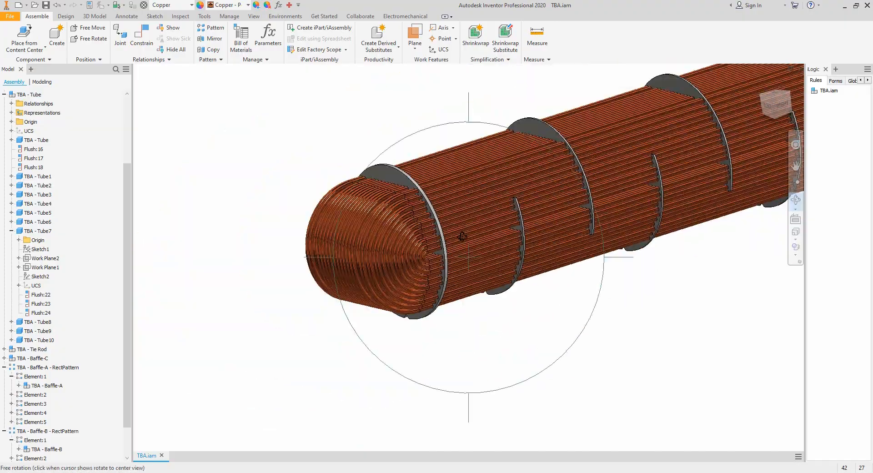
{"action": "left_click", "coordinate": [783, 107]}
{"action": "scroll", "coordinate": [432, 268], "scroll_direction": "up", "scroll_amount": 5}
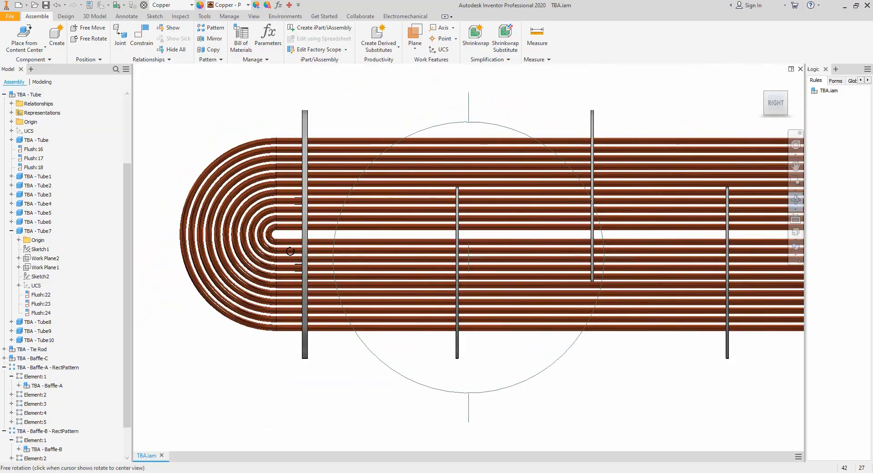
{"action": "scroll", "coordinate": [433, 268], "scroll_direction": "down", "scroll_amount": 5}
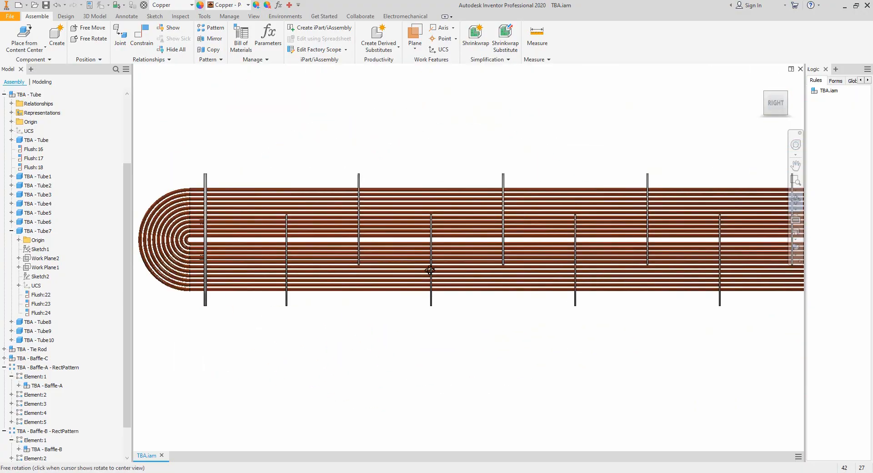
Examine the tube bundle and channel head assembly at an angle from several sides
{"action": "left_click_drag", "start_coordinate": [431, 269], "coordinate": [503, 296]}
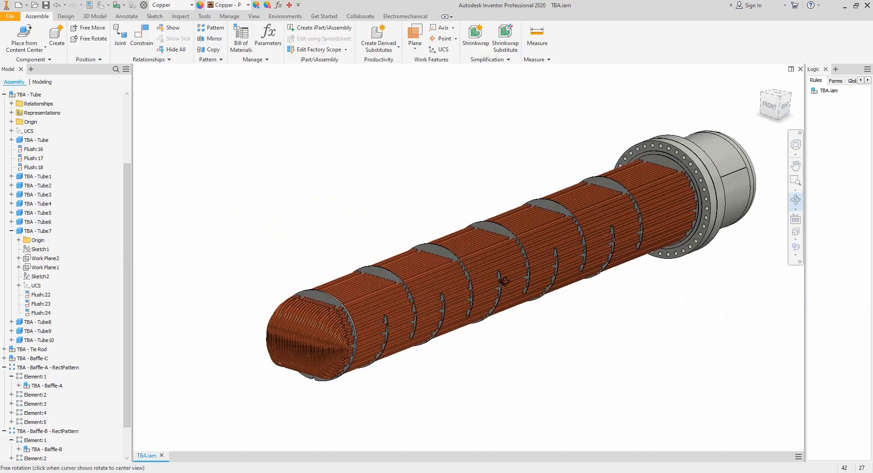
{"action": "scroll", "coordinate": [499, 257], "scroll_direction": "up", "scroll_amount": 2}
{"action": "right_click", "coordinate": [499, 258]}
{"action": "left_click", "coordinate": [522, 262]}
{"action": "left_click", "coordinate": [784, 106]}
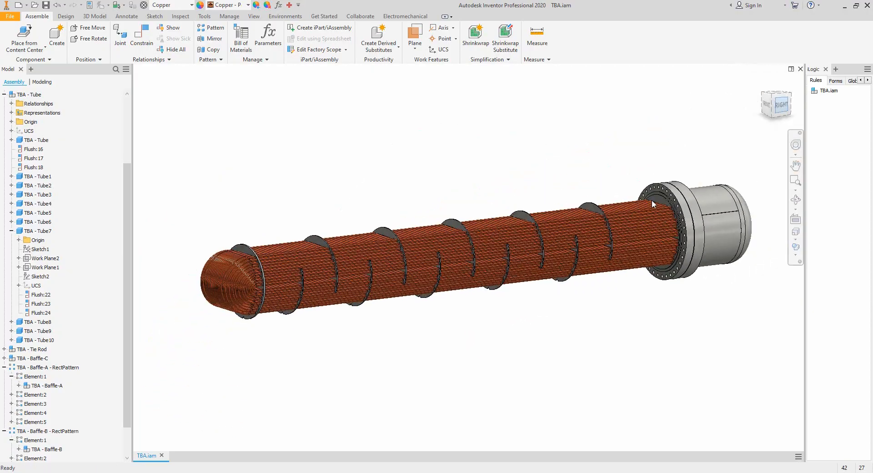
{"action": "scroll", "coordinate": [589, 189], "scroll_direction": "up", "scroll_amount": 3}
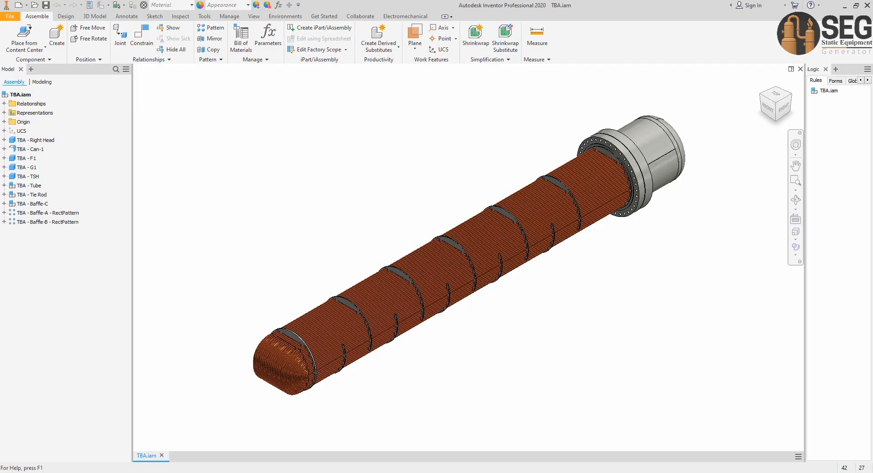
{"action": "mouse_move", "coordinate": [654, 472]}
{"action": "left_click", "coordinate": [537, 443]}
{"action": "scroll", "coordinate": [485, 212], "scroll_direction": "down", "scroll_amount": 2}
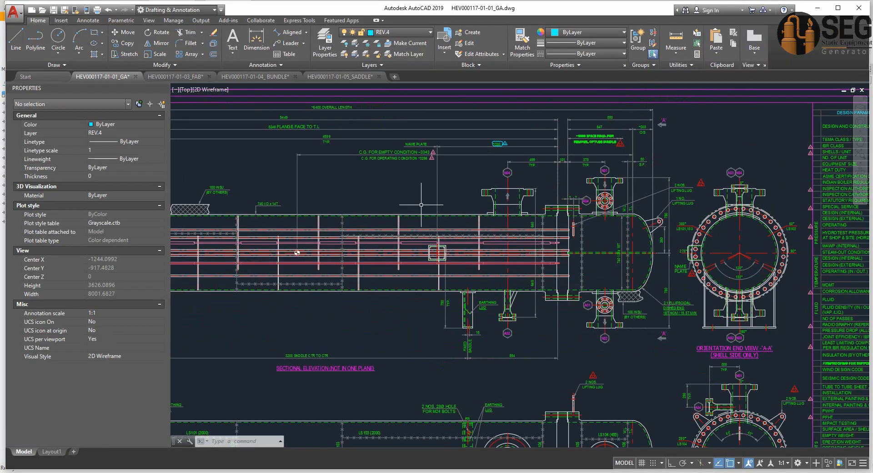
{"action": "middle_click_drag", "start_coordinate": [418, 205], "coordinate": [617, 190]}
{"action": "scroll", "coordinate": [514, 194], "scroll_direction": "up", "scroll_amount": 8}
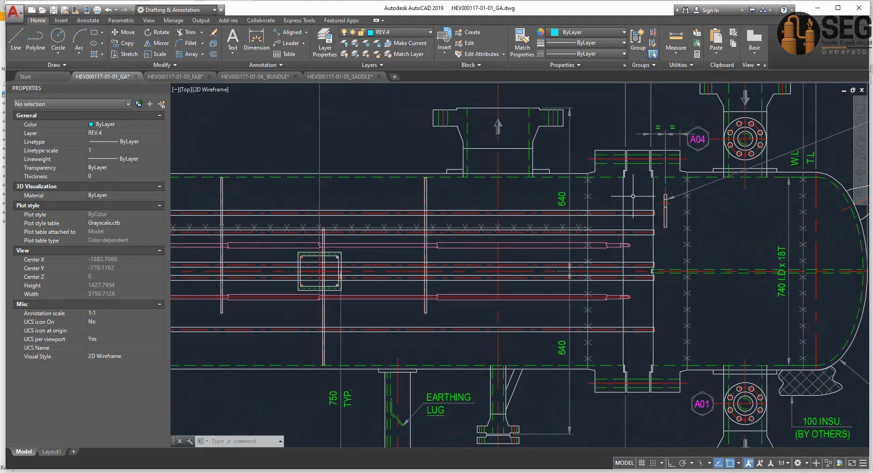
{"action": "scroll", "coordinate": [619, 168], "scroll_direction": "down", "scroll_amount": 3}
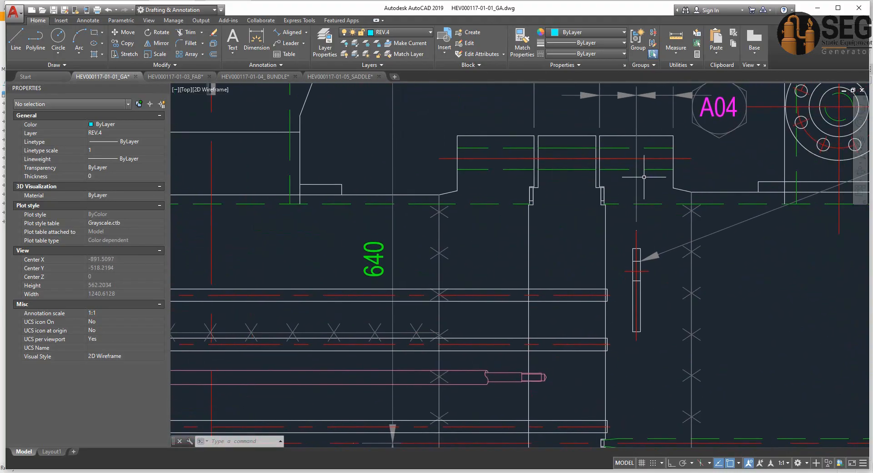
{"action": "scroll", "coordinate": [498, 188], "scroll_direction": "up", "scroll_amount": 1}
{"action": "scroll", "coordinate": [513, 157], "scroll_direction": "up", "scroll_amount": 2}
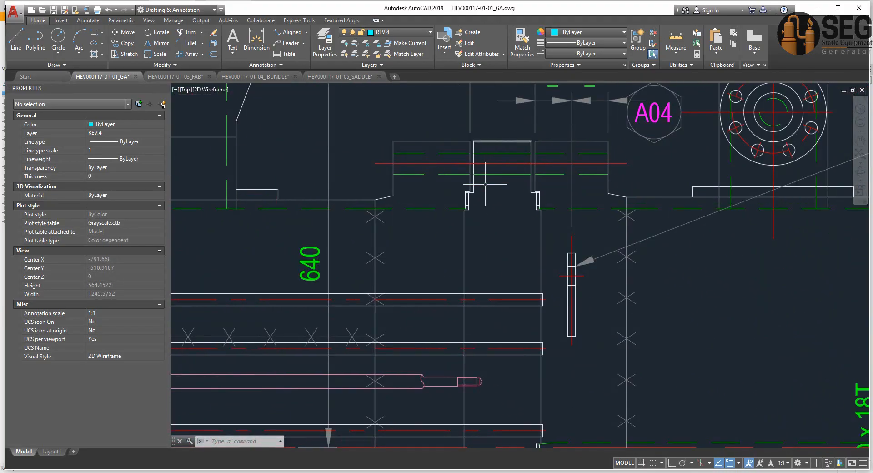
{"action": "scroll", "coordinate": [513, 158], "scroll_direction": "down", "scroll_amount": 2}
{"action": "middle_click_drag", "start_coordinate": [506, 221], "coordinate": [673, 183]}
{"action": "middle_click_drag", "start_coordinate": [546, 234], "coordinate": [627, 242]}
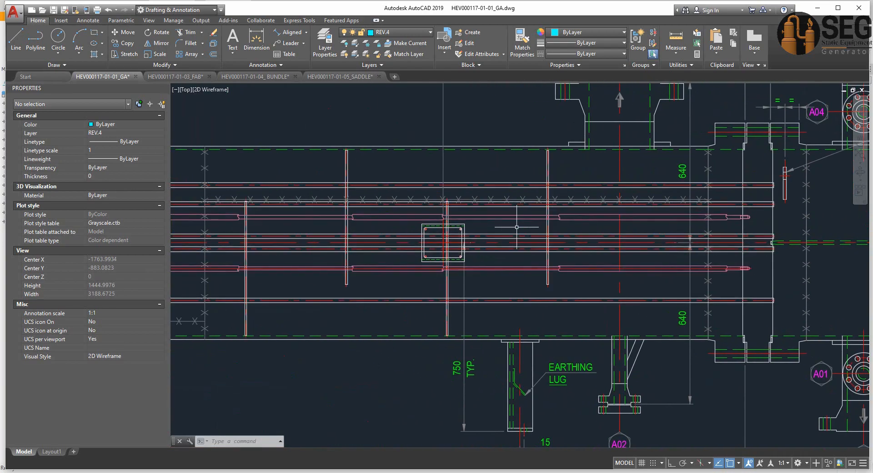
Examine the gasket seat between the shell flange and the tube sheet in the sectional elevation
{"action": "scroll", "coordinate": [307, 236], "scroll_direction": "down", "scroll_amount": 3}
{"action": "scroll", "coordinate": [354, 255], "scroll_direction": "up", "scroll_amount": 1}
{"action": "middle_click_drag", "start_coordinate": [355, 255], "coordinate": [302, 244]}
{"action": "scroll", "coordinate": [708, 182], "scroll_direction": "up", "scroll_amount": 3}
{"action": "scroll", "coordinate": [689, 217], "scroll_direction": "up", "scroll_amount": 3}
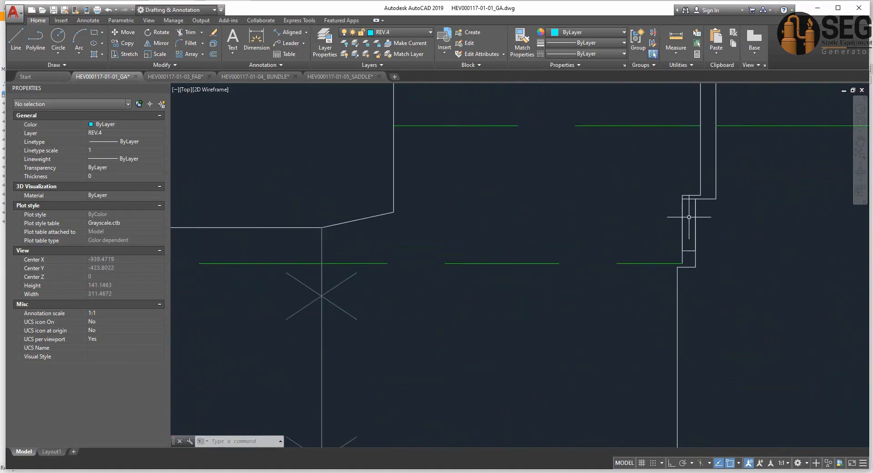
{"action": "scroll", "coordinate": [689, 208], "scroll_direction": "up", "scroll_amount": 1}
{"action": "middle_click_drag", "start_coordinate": [682, 212], "coordinate": [638, 217]}
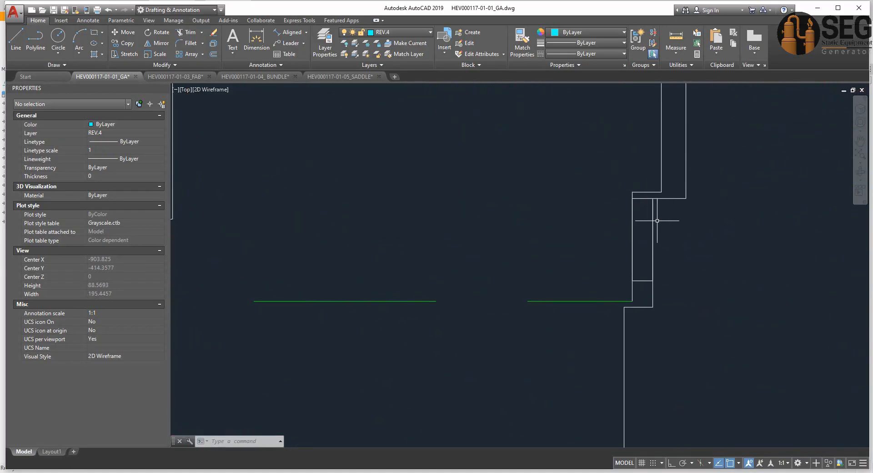
{"action": "scroll", "coordinate": [599, 194], "scroll_direction": "down", "scroll_amount": 2}
{"action": "middle_click_drag", "start_coordinate": [537, 124], "coordinate": [545, 209]}
{"action": "scroll", "coordinate": [678, 271], "scroll_direction": "down", "scroll_amount": 5}
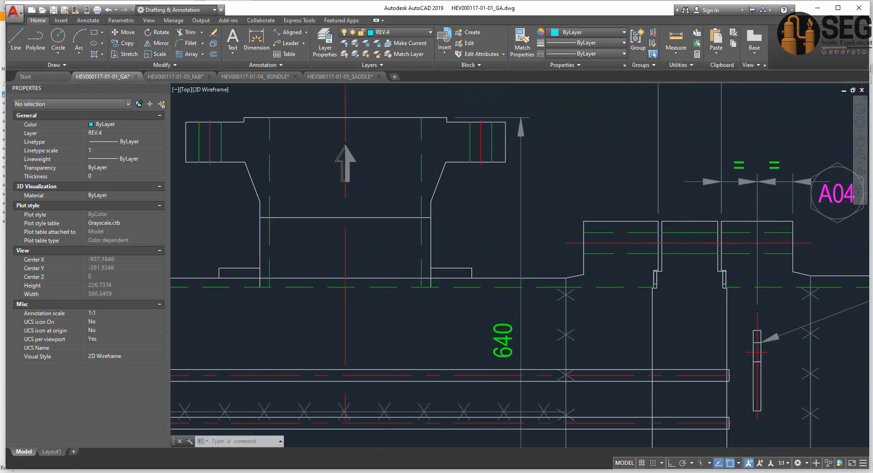
Examine the shell, saddles, nozzles and U-bend end across the full sectional elevation
{"action": "mouse_move", "coordinate": [366, 215]}
{"action": "middle_mouse_down"}
{"action": "mouse_move", "coordinate": [450, 236]}
{"action": "mouse_move", "coordinate": [568, 226]}
{"action": "middle_mouse_up"}
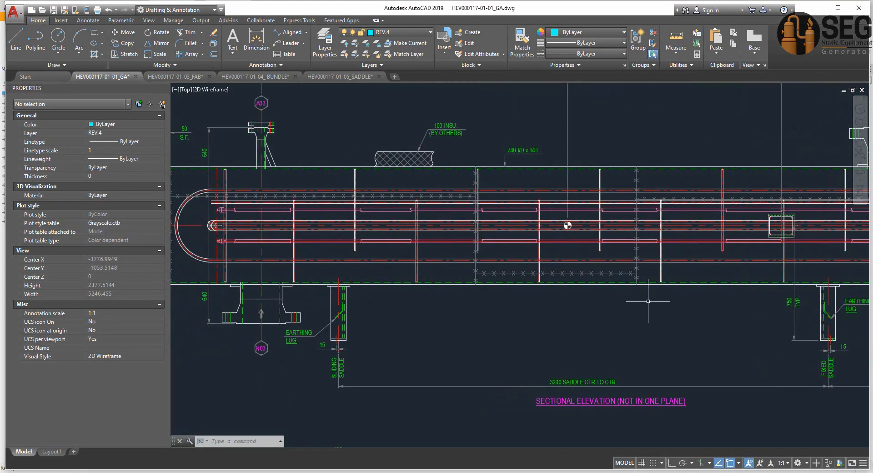
{"action": "scroll", "coordinate": [658, 301], "scroll_direction": "down", "scroll_amount": 1}
{"action": "middle_click_drag", "start_coordinate": [660, 299], "coordinate": [572, 300]}
{"action": "middle_click_drag", "start_coordinate": [215, 229], "coordinate": [241, 228]}
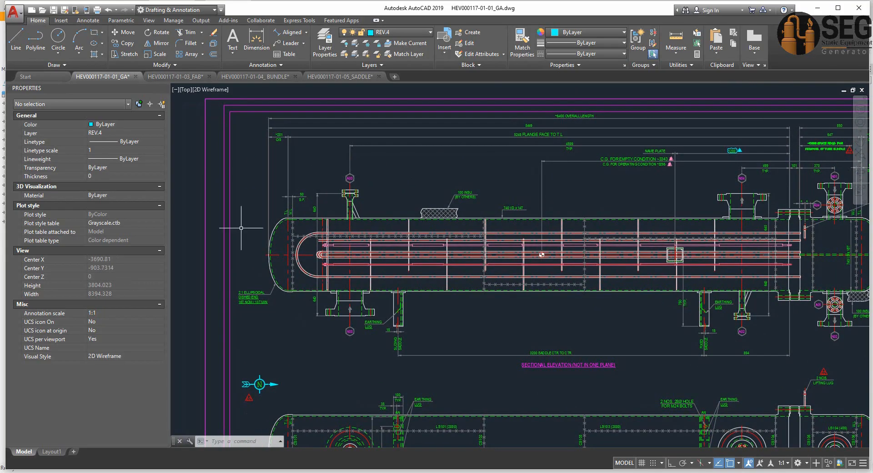
{"action": "middle_click_drag", "start_coordinate": [469, 232], "coordinate": [421, 222]}
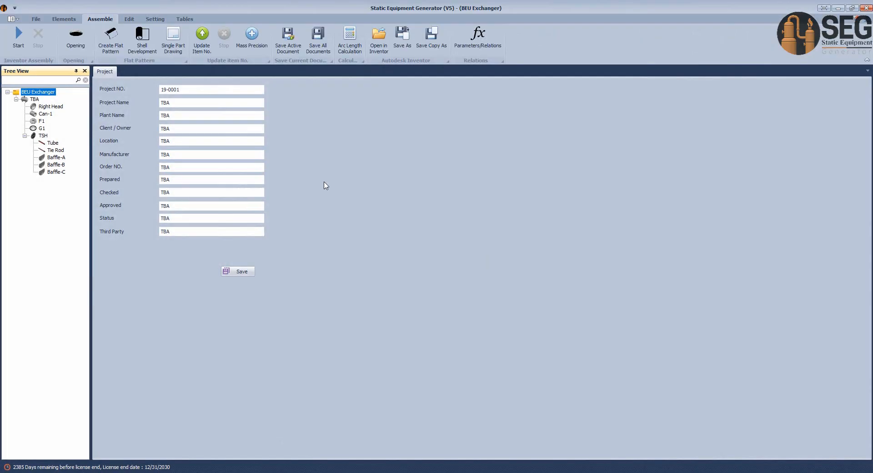
Switch to Static Equipment Generator and add a gasket named G2 to the TBA assembly
{"action": "left_click", "coordinate": [34, 99]}
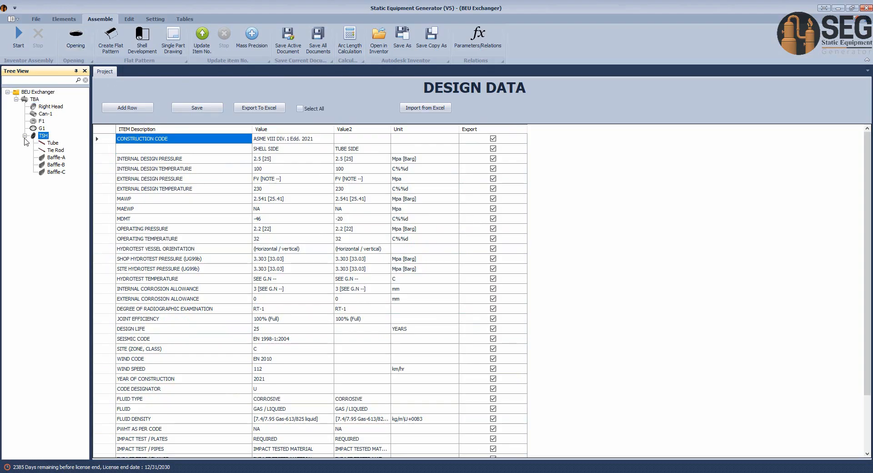
{"action": "left_click", "coordinate": [25, 136]}
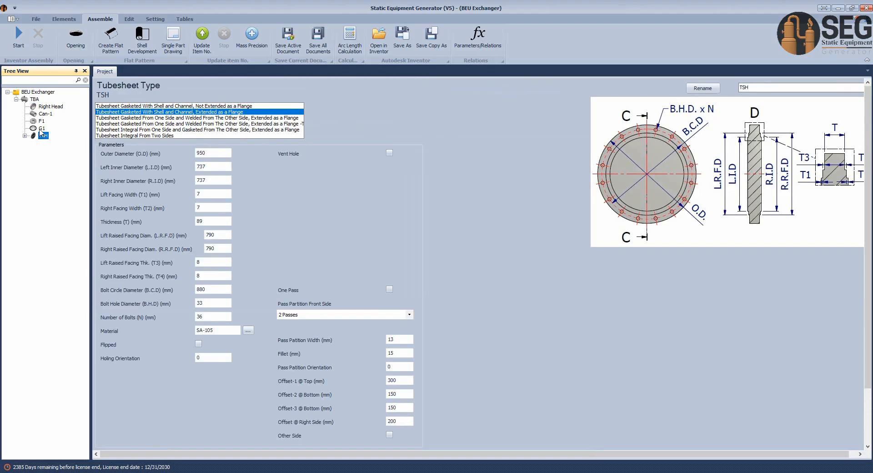
{"action": "left_click", "coordinate": [64, 18]}
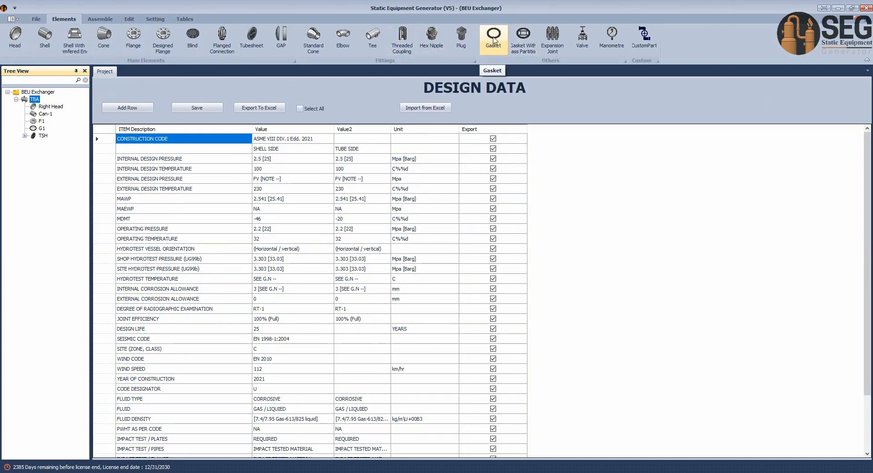
{"action": "left_click", "coordinate": [495, 40]}
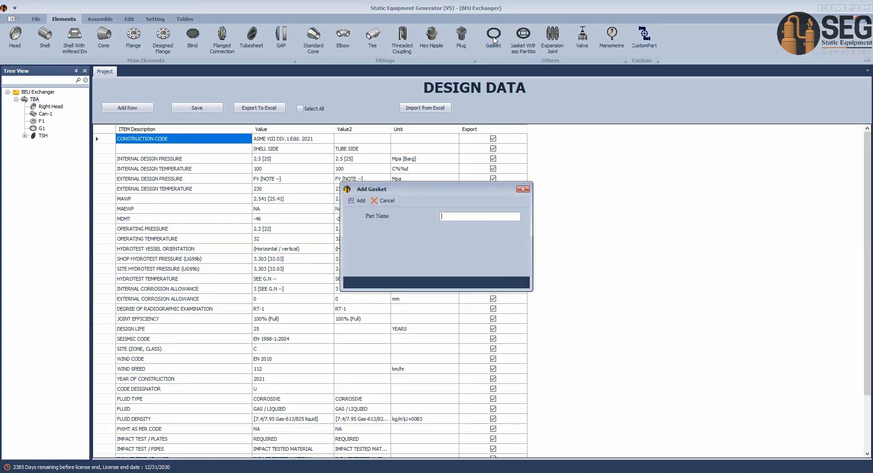
{"action": "left_click", "coordinate": [358, 201]}
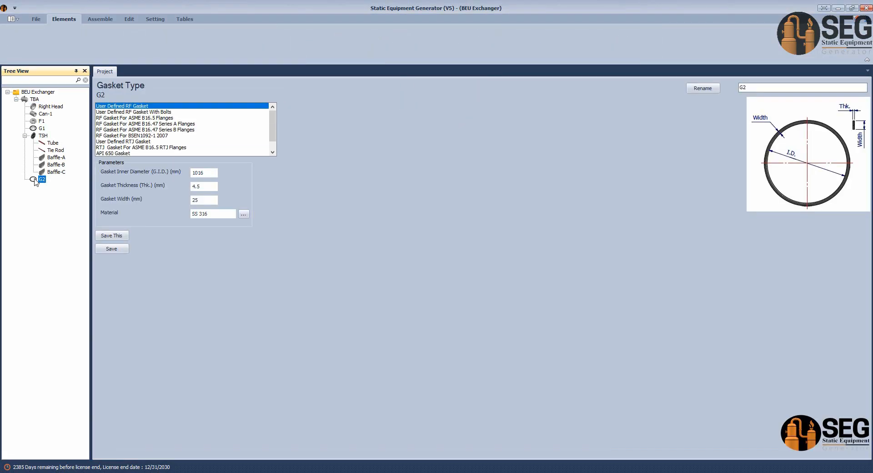
Define gasket G2 as a User Defined RF Gasket with 750 mm inner diameter and 5 mm thickness, and save it
{"action": "left_click", "coordinate": [165, 112]}
{"action": "left_click", "coordinate": [204, 175]}
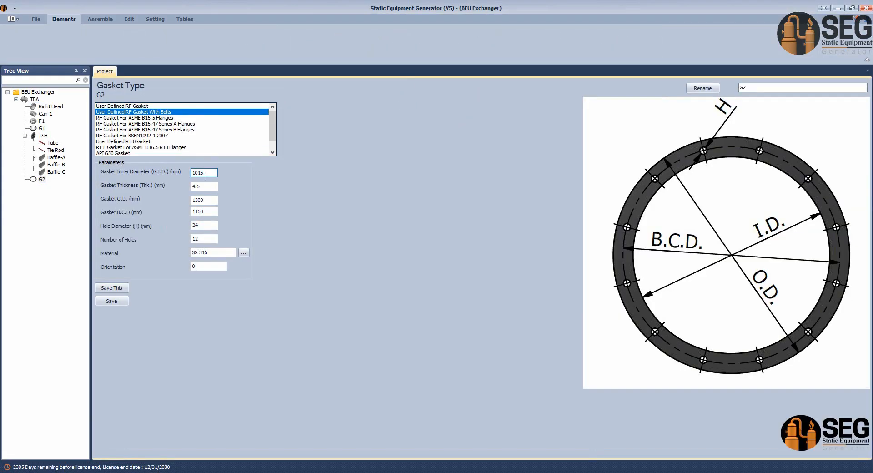
{"action": "left_click", "coordinate": [143, 106]}
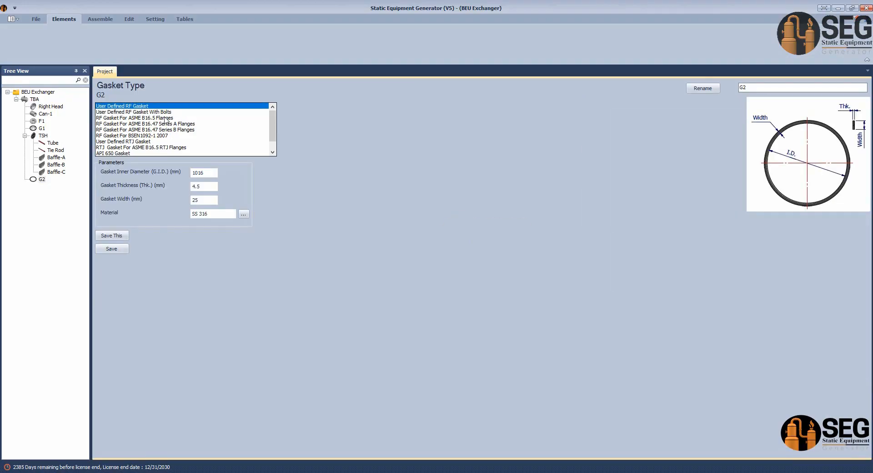
{"action": "double_click", "coordinate": [213, 173]}
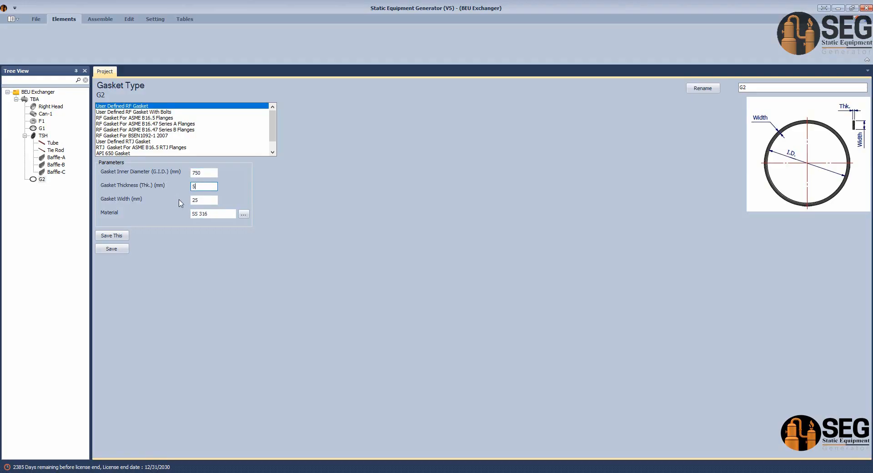
{"action": "left_click", "coordinate": [125, 252]}
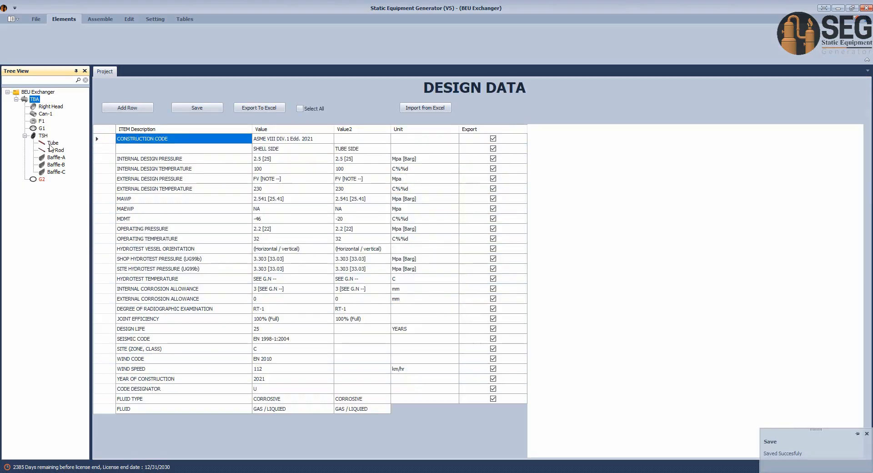
{"action": "key", "text": "alt+Tab"}
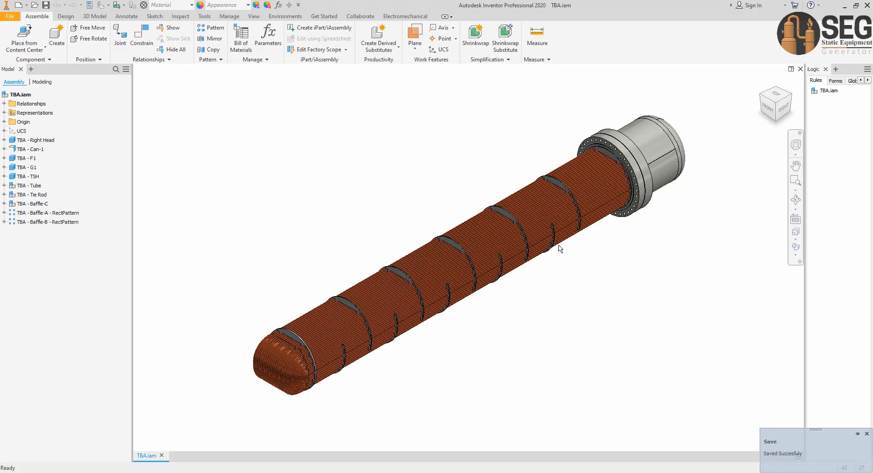
{"action": "left_click", "coordinate": [785, 109]}
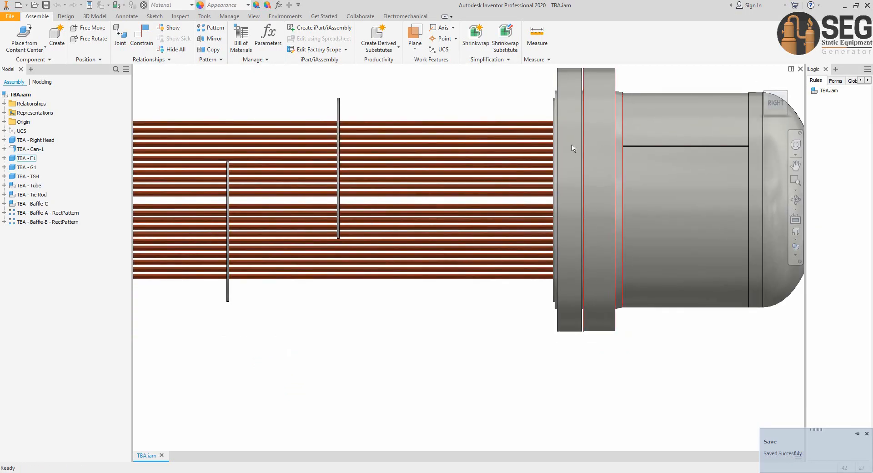
{"action": "mouse_move", "coordinate": [654, 472]}
{"action": "left_click", "coordinate": [592, 444]}
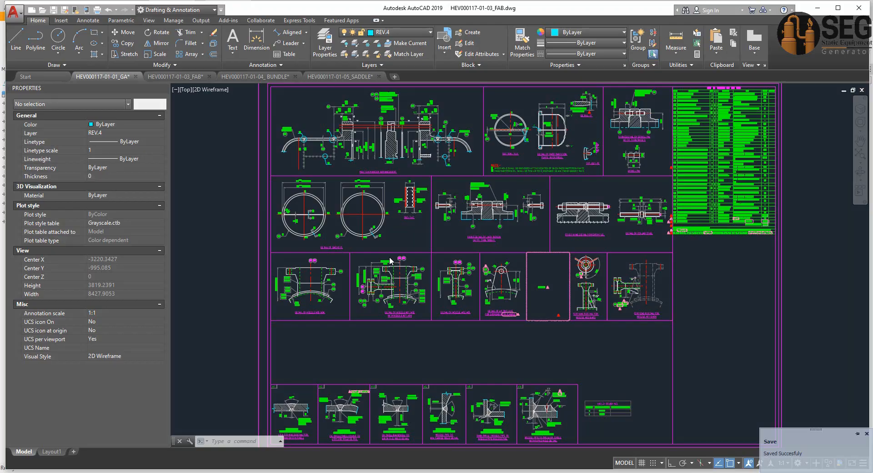
{"action": "middle_click_drag", "start_coordinate": [391, 259], "coordinate": [408, 322]}
{"action": "scroll", "coordinate": [396, 178], "scroll_direction": "up", "scroll_amount": 8}
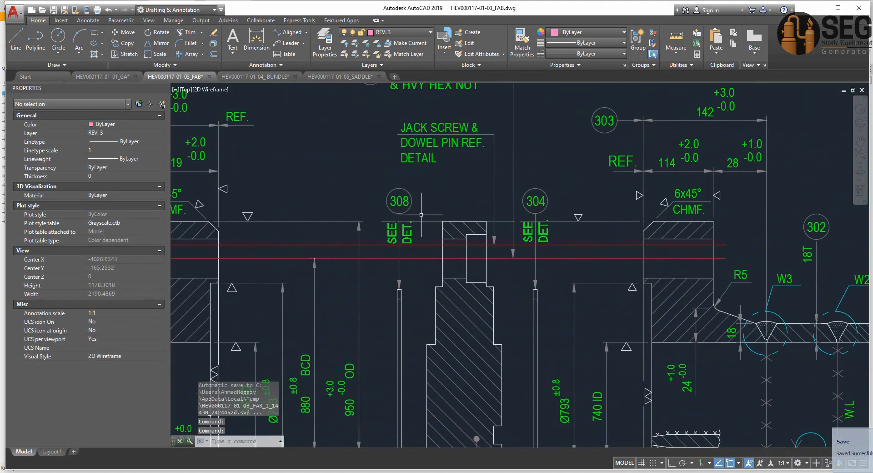
{"action": "scroll", "coordinate": [497, 261], "scroll_direction": "down", "scroll_amount": 2}
{"action": "scroll", "coordinate": [622, 166], "scroll_direction": "up", "scroll_amount": 4}
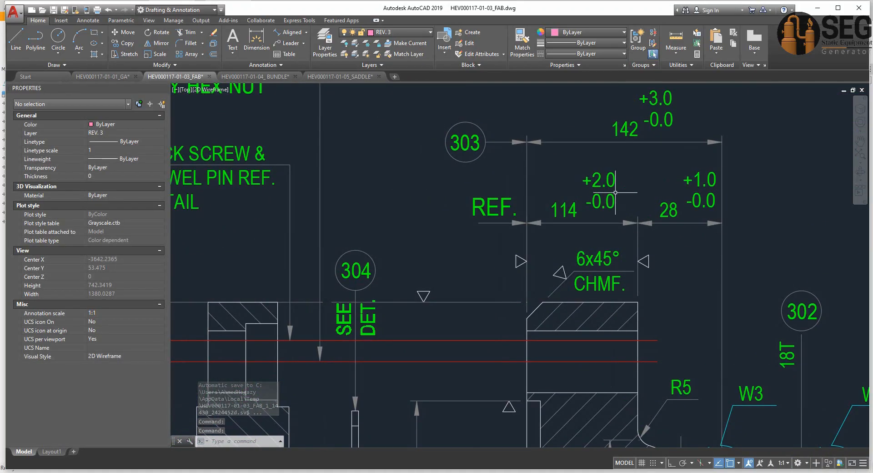
Examine the dimensions of shell flange 309 across the tube sheet from flange 303
{"action": "scroll", "coordinate": [551, 219], "scroll_direction": "down", "scroll_amount": 2}
{"action": "middle_click_drag", "start_coordinate": [551, 220], "coordinate": [623, 212]}
{"action": "middle_click_drag", "start_coordinate": [284, 228], "coordinate": [554, 230]}
{"action": "scroll", "coordinate": [378, 233], "scroll_direction": "up", "scroll_amount": 2}
{"action": "scroll", "coordinate": [446, 206], "scroll_direction": "down", "scroll_amount": 5}
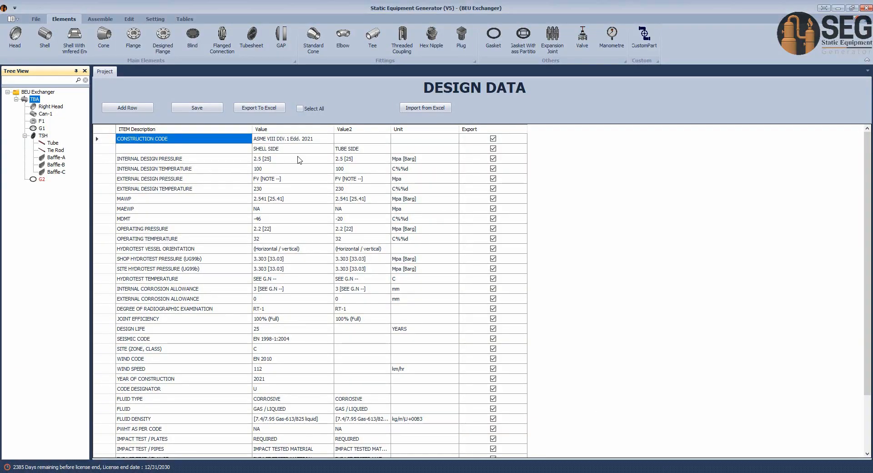
In Static Equipment Generator, add a designed flange named F2 as the same part as F1 and open its parameters
{"action": "left_click", "coordinate": [168, 38]}
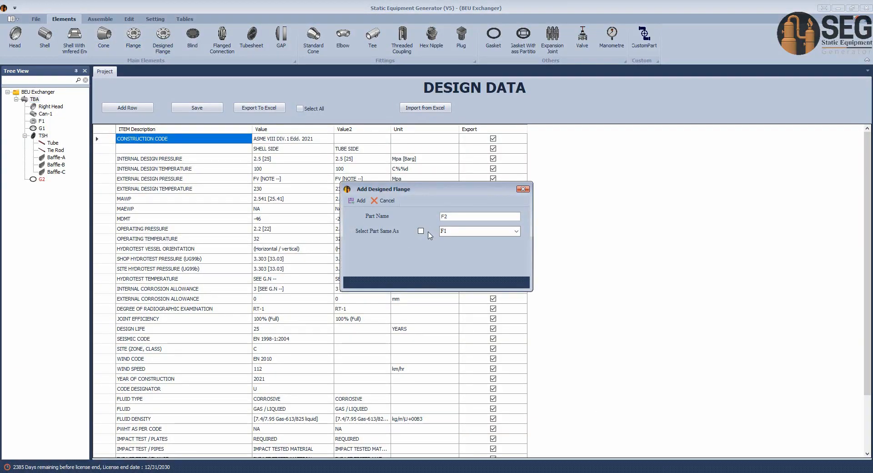
{"action": "left_click", "coordinate": [420, 231]}
{"action": "left_click", "coordinate": [358, 201]}
{"action": "left_click", "coordinate": [41, 187]}
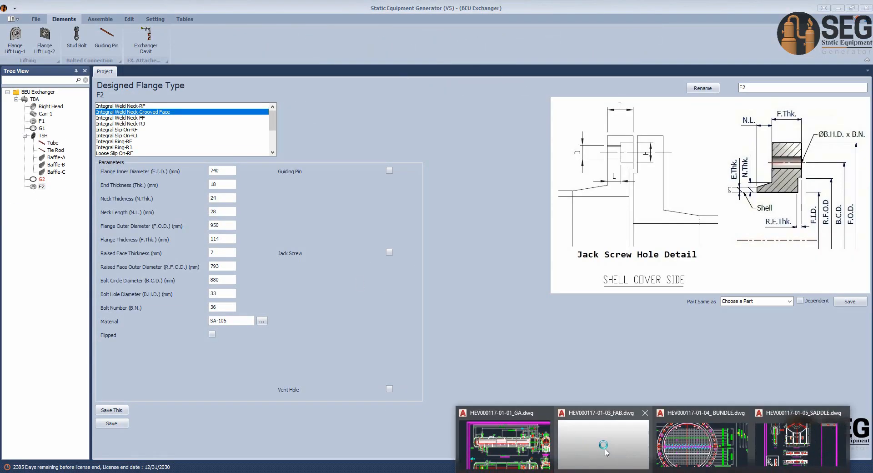
Check flange 309 in the FAB drawing and set F2's flange thickness to 119 mm in Static Equipment Generator
{"action": "left_click", "coordinate": [604, 443]}
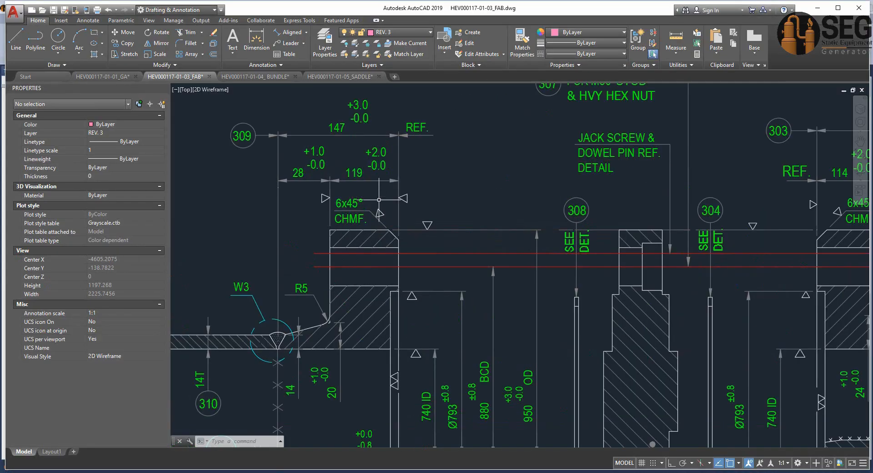
{"action": "left_click", "coordinate": [637, 472]}
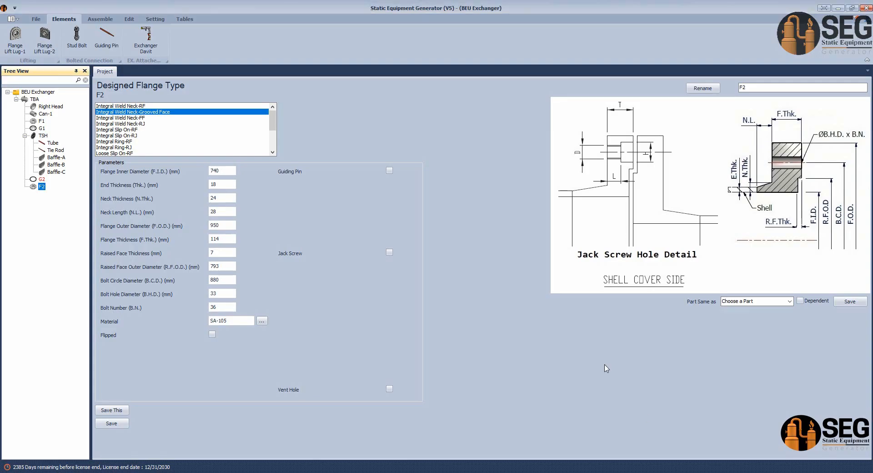
{"action": "left_click", "coordinate": [217, 238]}
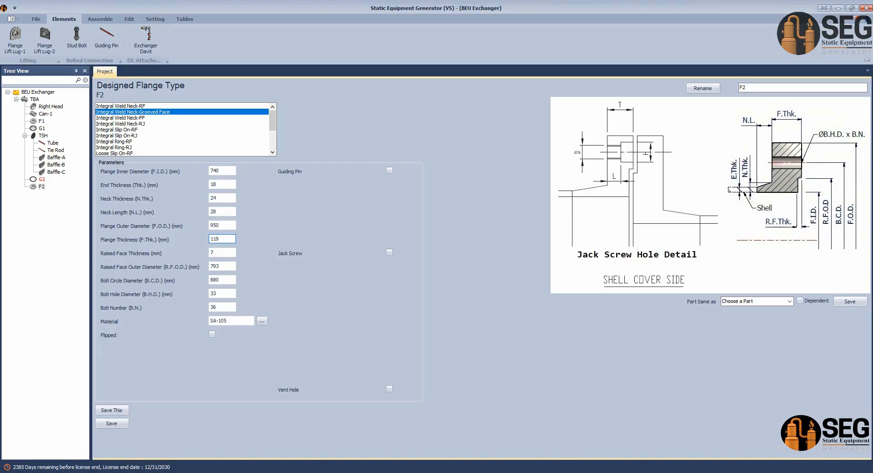
Check flange 309 in the AutoCAD FAB drawing, then set F2's end thickness to 14 mm, make it flipped and save it in Static Equipment Generator
{"action": "mouse_move", "coordinate": [636, 472]}
{"action": "left_click", "coordinate": [604, 446]}
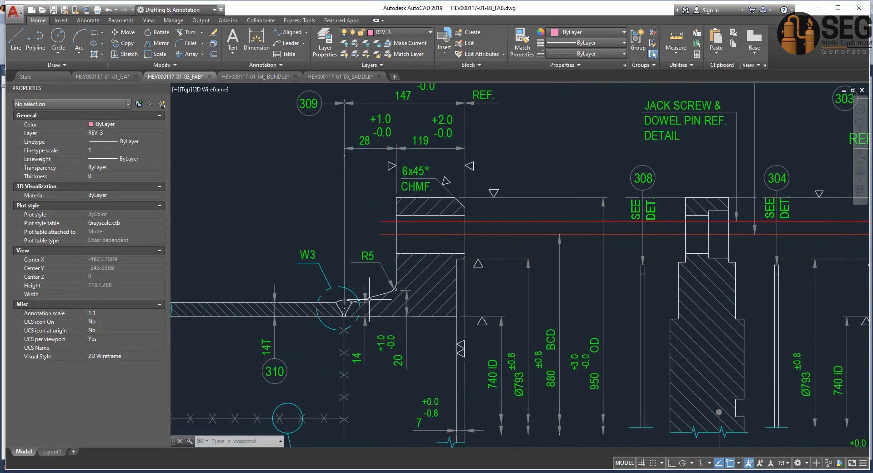
{"action": "scroll", "coordinate": [481, 344], "scroll_direction": "down", "scroll_amount": 3}
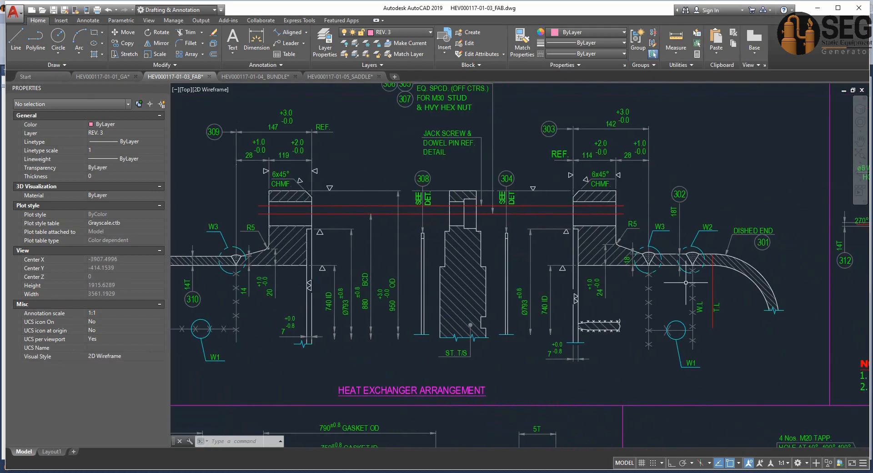
{"action": "scroll", "coordinate": [686, 283], "scroll_direction": "up", "scroll_amount": 2}
{"action": "scroll", "coordinate": [455, 282], "scroll_direction": "down", "scroll_amount": 2}
{"action": "scroll", "coordinate": [283, 274], "scroll_direction": "up", "scroll_amount": 2}
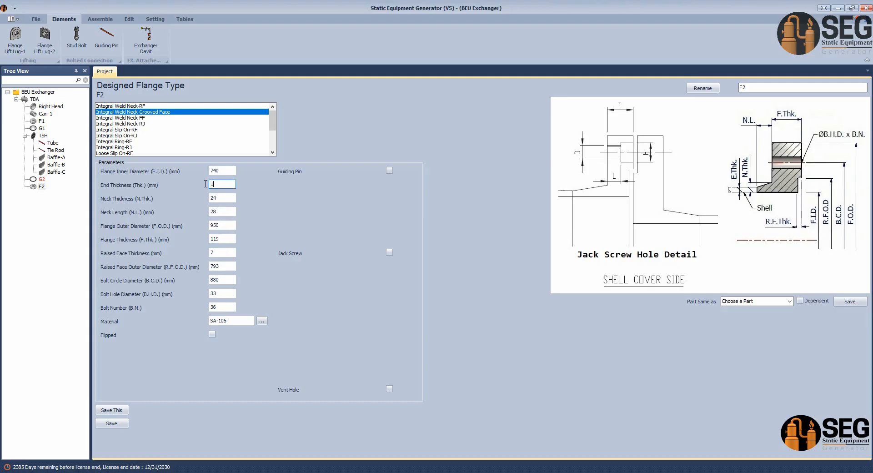
{"action": "left_click", "coordinate": [112, 423]}
Add a shell named Can-2 to TBA and define it as the Shell type with 740 mm inner diameter and 14 mm thickness
{"action": "left_click", "coordinate": [27, 101]}
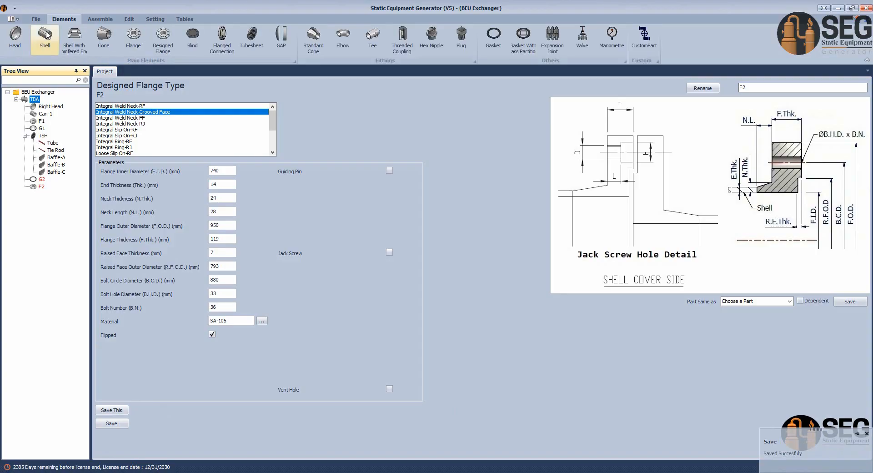
{"action": "left_click", "coordinate": [47, 35]}
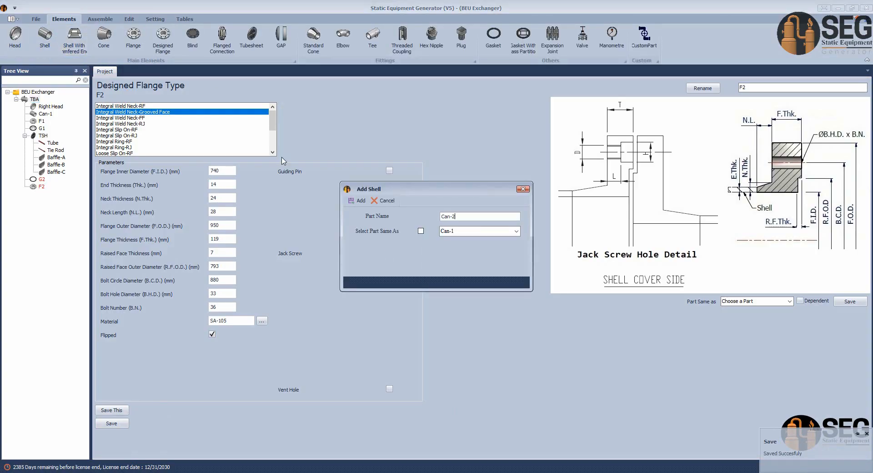
{"action": "left_click", "coordinate": [360, 201]}
{"action": "left_click", "coordinate": [35, 195]}
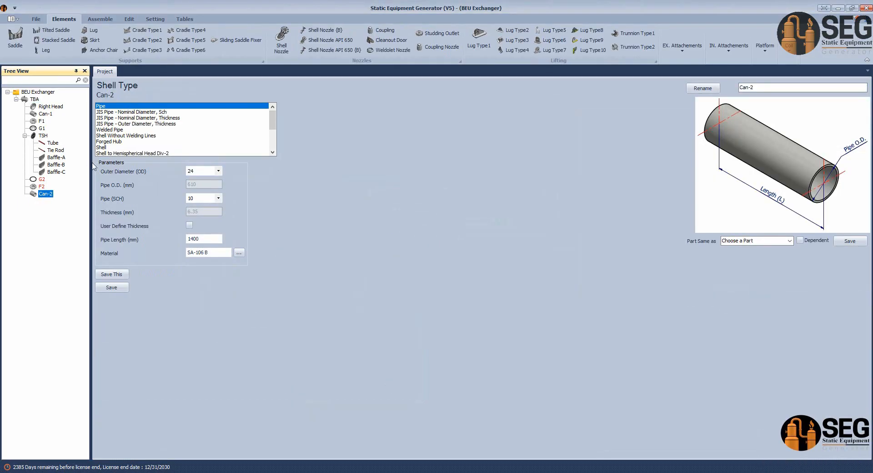
{"action": "left_click", "coordinate": [106, 150]}
{"action": "left_click", "coordinate": [206, 171]}
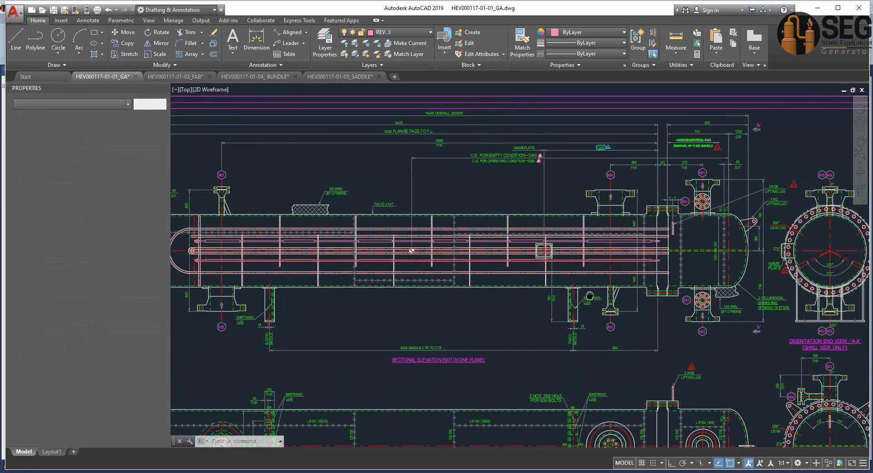
{"action": "scroll", "coordinate": [824, 240], "scroll_direction": "up", "scroll_amount": 5}
{"action": "middle_click_drag", "start_coordinate": [824, 240], "coordinate": [637, 257]}
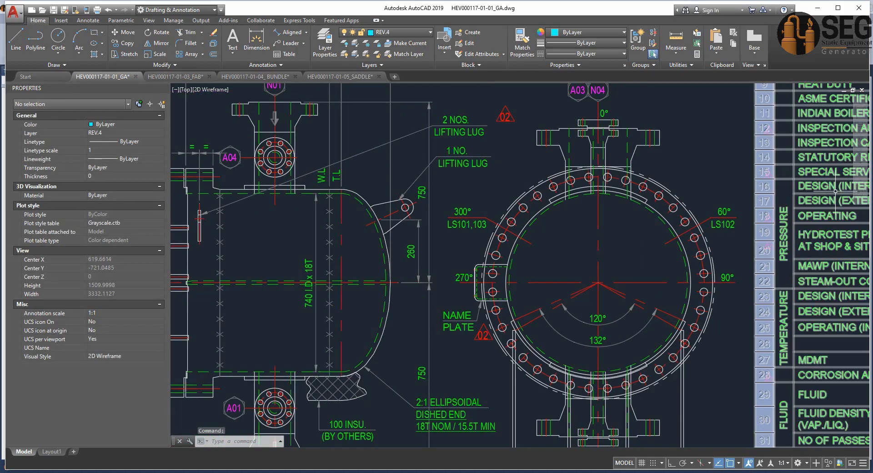
{"action": "scroll", "coordinate": [761, 208], "scroll_direction": "up", "scroll_amount": 4}
{"action": "scroll", "coordinate": [660, 212], "scroll_direction": "down", "scroll_amount": 6}
{"action": "scroll", "coordinate": [520, 218], "scroll_direction": "up", "scroll_amount": 4}
{"action": "scroll", "coordinate": [518, 216], "scroll_direction": "down", "scroll_amount": 2}
Measure the shell course beside the flange in the GA drawing, then save Can-2 in Static Equipment Generator with L.W.L. orientation 60 and length 2000 mm
{"action": "middle_click_drag", "start_coordinate": [518, 216], "coordinate": [807, 198]}
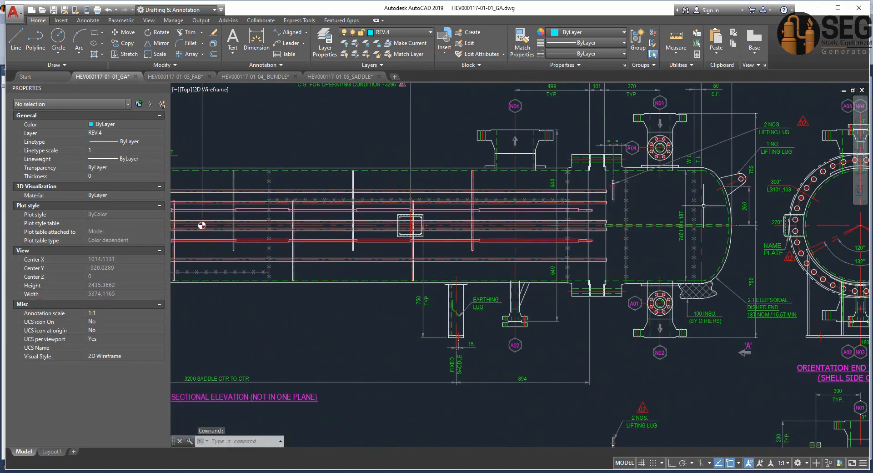
{"action": "middle_click_drag", "start_coordinate": [568, 191], "coordinate": [682, 222]}
{"action": "left_click", "coordinate": [256, 37]}
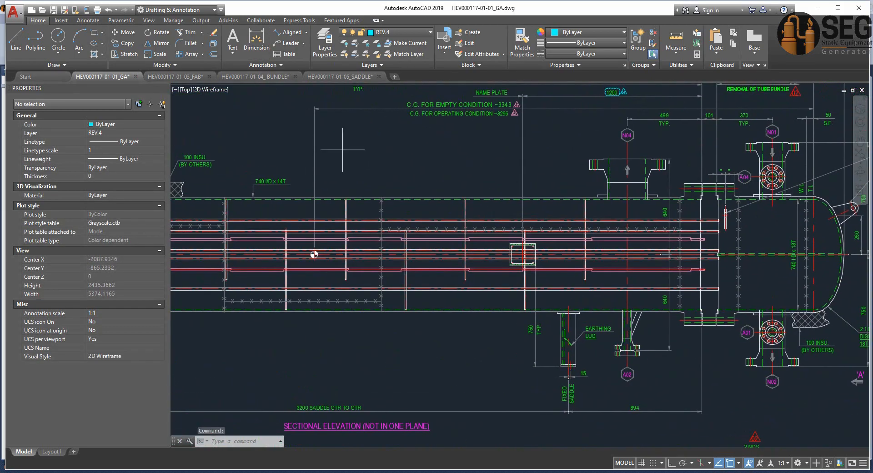
{"action": "scroll", "coordinate": [368, 182], "scroll_direction": "up", "scroll_amount": 3}
{"action": "left_click", "coordinate": [424, 250]}
{"action": "scroll", "coordinate": [428, 227], "scroll_direction": "down", "scroll_amount": 2}
{"action": "middle_click_drag", "start_coordinate": [578, 227], "coordinate": [364, 241]}
{"action": "scroll", "coordinate": [716, 247], "scroll_direction": "up", "scroll_amount": 1}
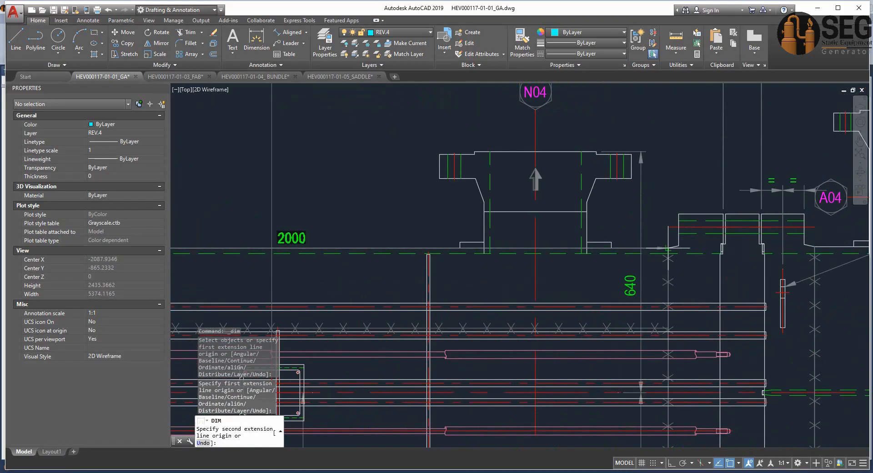
{"action": "left_click", "coordinate": [669, 249]}
{"action": "scroll", "coordinate": [432, 159], "scroll_direction": "down", "scroll_amount": 1}
{"action": "middle_click_drag", "start_coordinate": [380, 164], "coordinate": [536, 187]}
{"action": "middle_click_drag", "start_coordinate": [570, 308], "coordinate": [591, 300]}
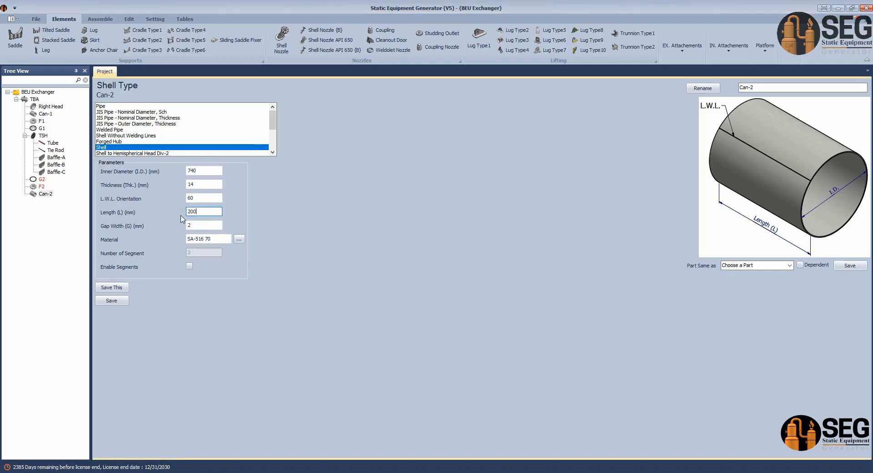
{"action": "left_click", "coordinate": [111, 301]}
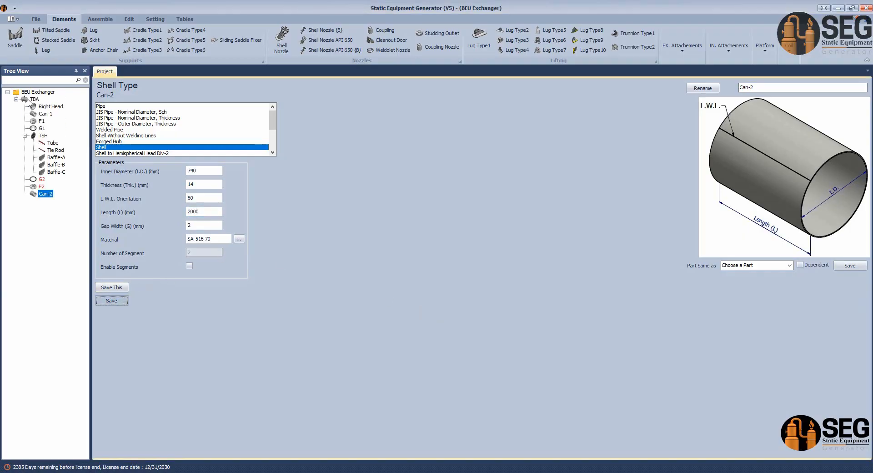
Add a shell named Can-3 to TBA as the same part as Can-2 and open its parameters
{"action": "left_click", "coordinate": [29, 99]}
{"action": "left_click", "coordinate": [48, 40]}
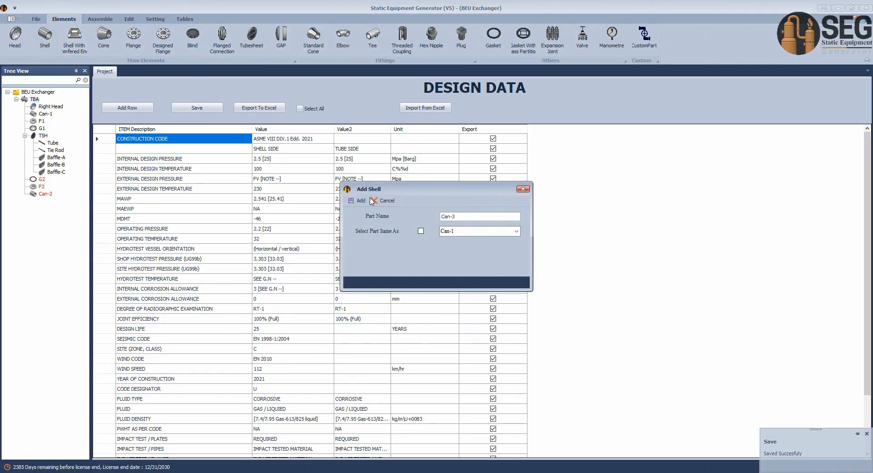
{"action": "left_click", "coordinate": [420, 230]}
{"action": "left_click", "coordinate": [516, 231]}
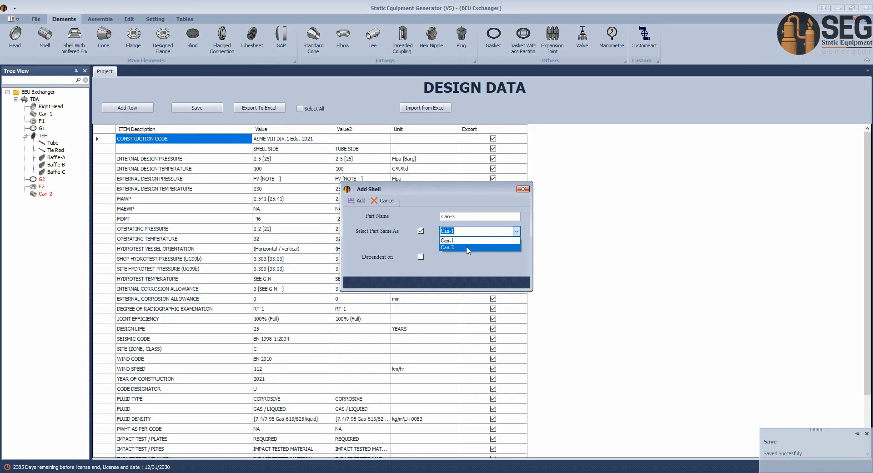
{"action": "left_click", "coordinate": [464, 248]}
{"action": "left_click", "coordinate": [358, 201]}
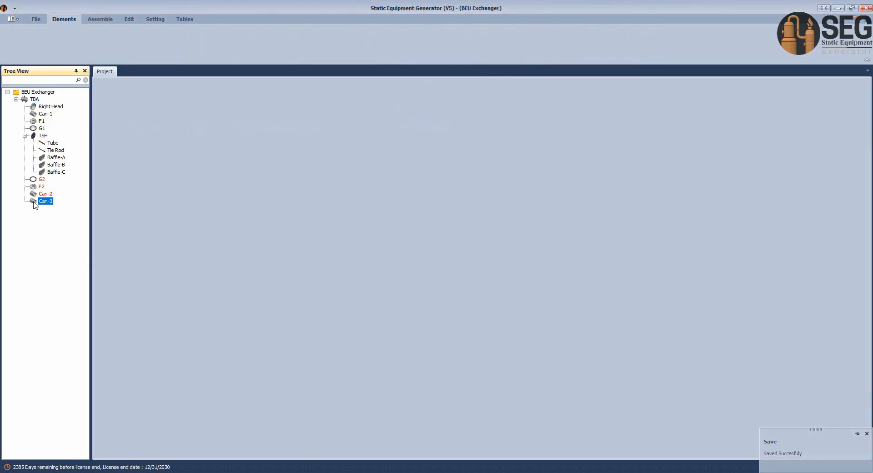
{"action": "left_click", "coordinate": [35, 205]}
Dimension the middle shell course between its weld seams in the AutoCAD GA drawing and set Can-3's length to 1051 mm in Static Equipment Generator
{"action": "mouse_move", "coordinate": [626, 450]}
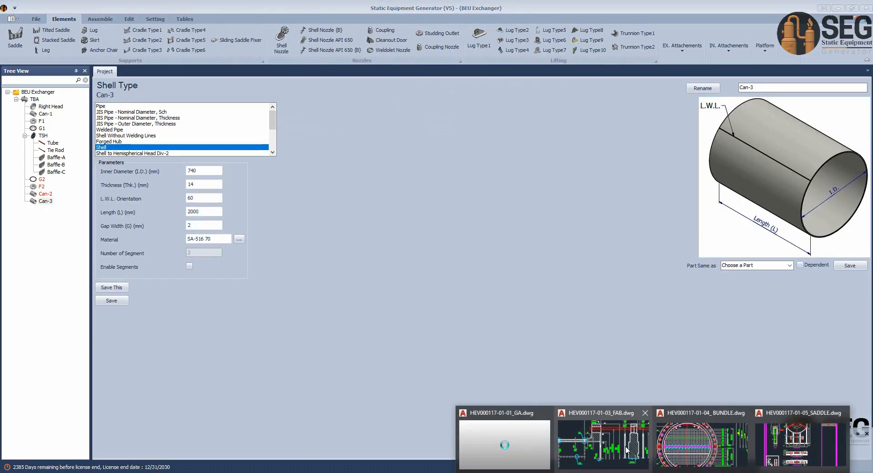
{"action": "left_click", "coordinate": [527, 441]}
{"action": "scroll", "coordinate": [672, 294], "scroll_direction": "down", "scroll_amount": 2}
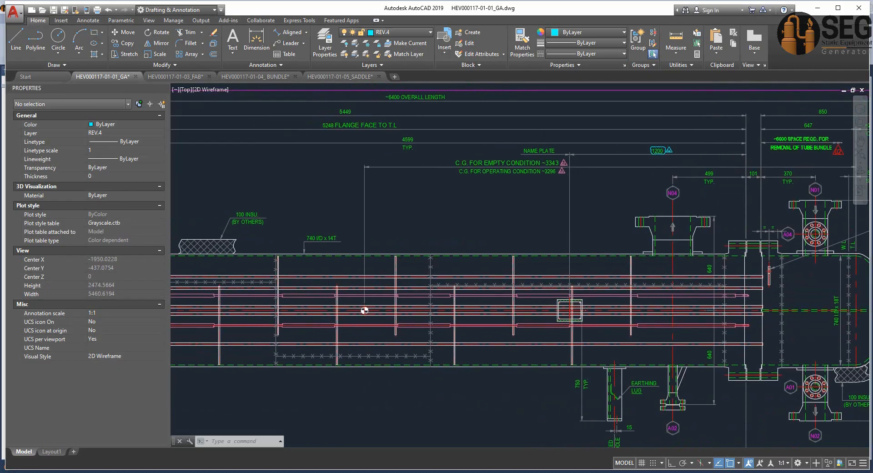
{"action": "middle_click_drag", "start_coordinate": [671, 294], "coordinate": [819, 302]}
{"action": "left_click", "coordinate": [258, 42]}
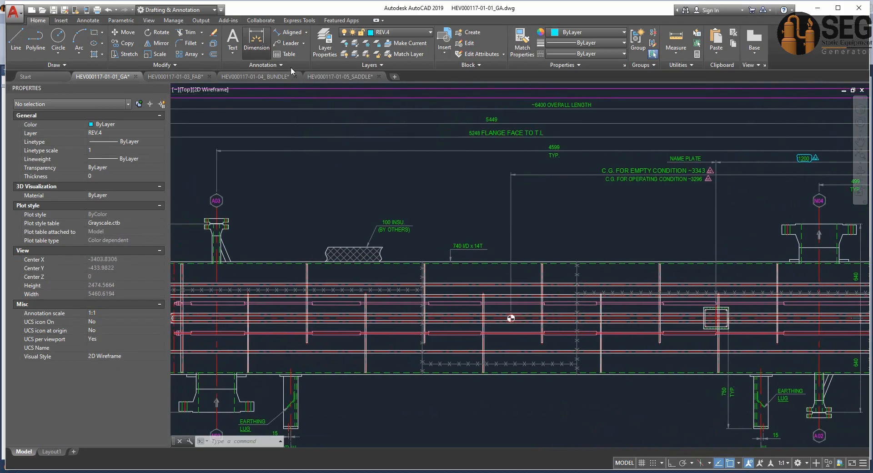
{"action": "scroll", "coordinate": [441, 376], "scroll_direction": "up", "scroll_amount": 4}
{"action": "left_click", "coordinate": [389, 374]}
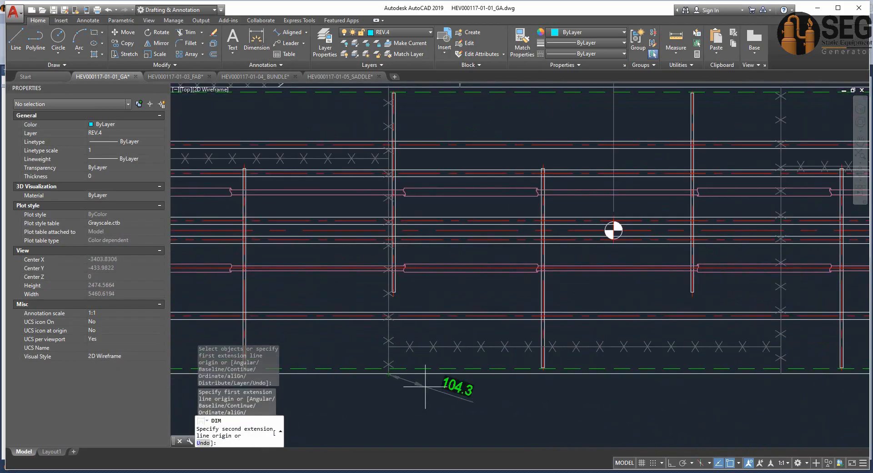
{"action": "left_click", "coordinate": [781, 374]}
{"action": "scroll", "coordinate": [469, 410], "scroll_direction": "down", "scroll_amount": 3}
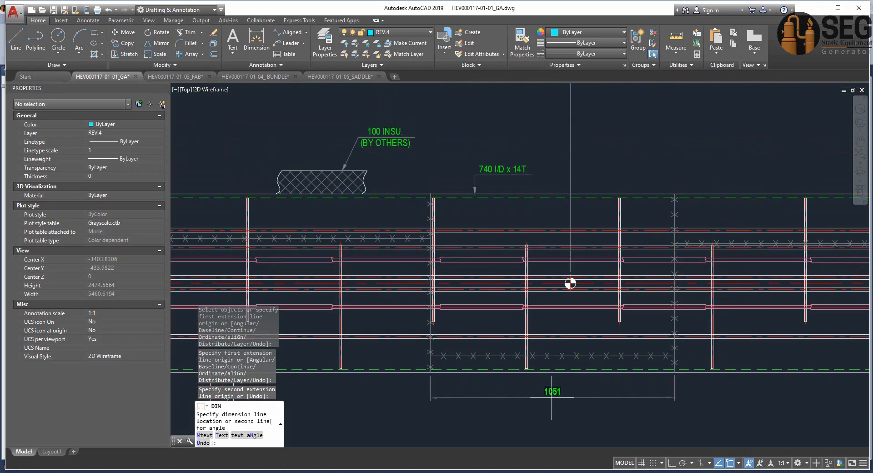
{"action": "scroll", "coordinate": [604, 307], "scroll_direction": "up", "scroll_amount": 3}
{"action": "left_click", "coordinate": [610, 296]}
{"action": "scroll", "coordinate": [610, 295], "scroll_direction": "down", "scroll_amount": 3}
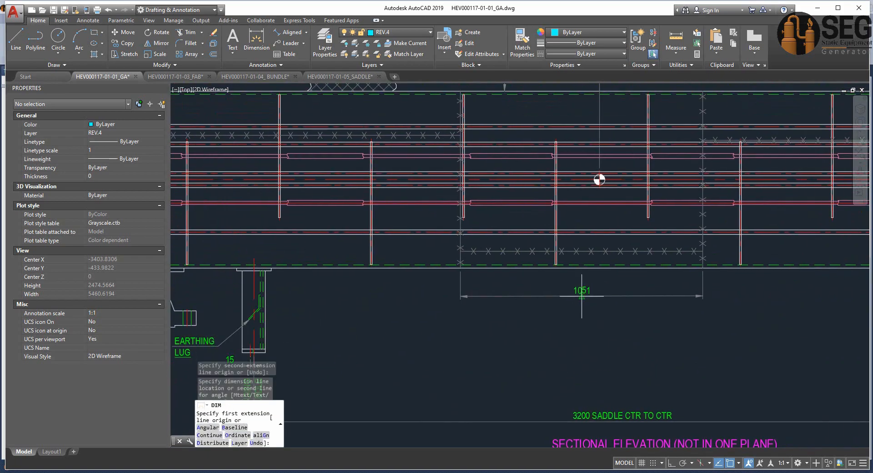
{"action": "scroll", "coordinate": [591, 305], "scroll_direction": "up", "scroll_amount": 3}
{"action": "middle_click_drag", "start_coordinate": [591, 304], "coordinate": [550, 339]}
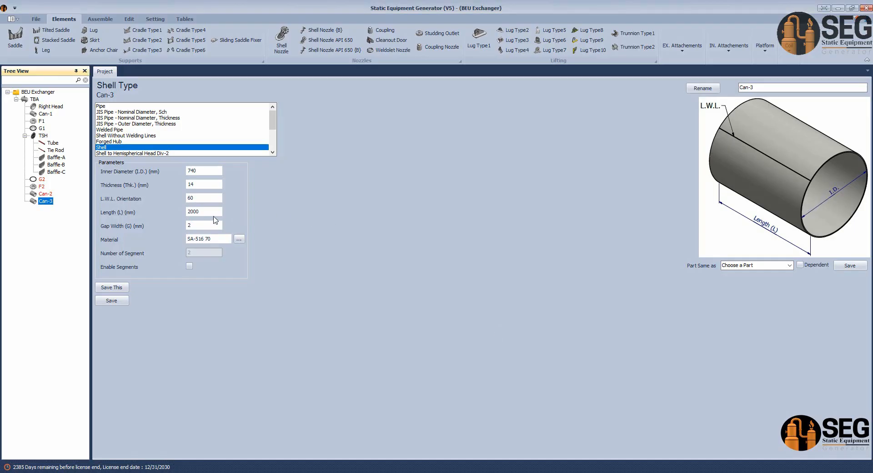
{"action": "double_click", "coordinate": [211, 212]}
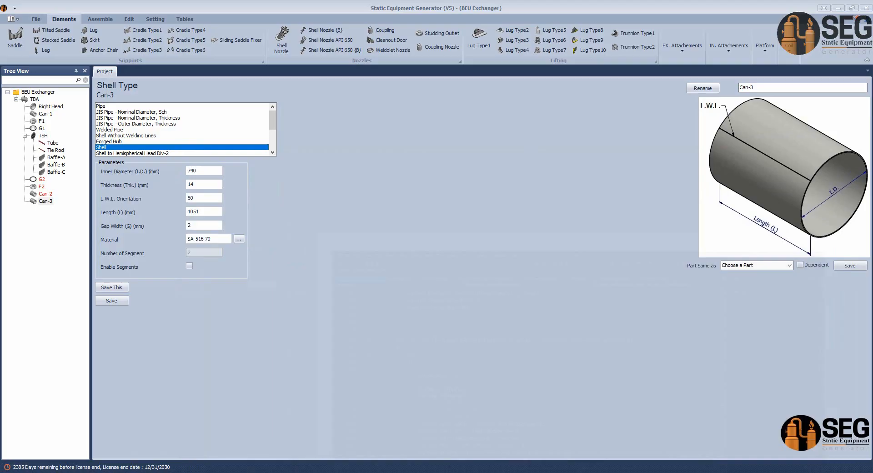
Examine the longitudinal seam orientation of the middle shell course in the AutoCAD GA drawing
{"action": "mouse_move", "coordinate": [639, 456]}
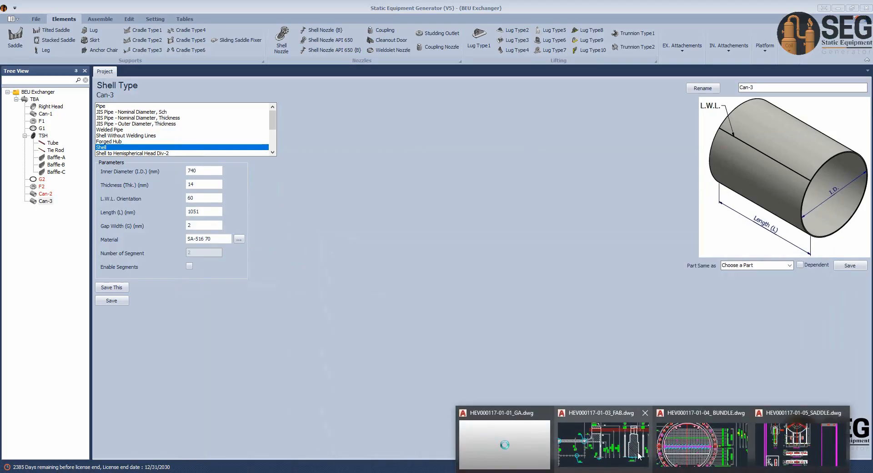
{"action": "left_click", "coordinate": [531, 435]}
{"action": "scroll", "coordinate": [575, 328], "scroll_direction": "down", "scroll_amount": 5}
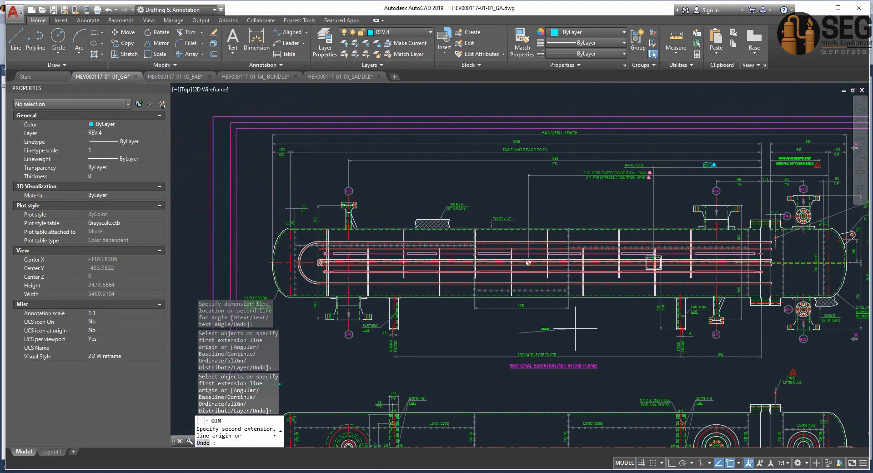
{"action": "middle_click_drag", "start_coordinate": [575, 328], "coordinate": [429, 316]}
{"action": "key", "text": "Escape"}
{"action": "scroll", "coordinate": [728, 278], "scroll_direction": "up", "scroll_amount": 4}
{"action": "middle_click_drag", "start_coordinate": [696, 276], "coordinate": [446, 304]}
{"action": "scroll", "coordinate": [593, 283], "scroll_direction": "up", "scroll_amount": 2}
{"action": "scroll", "coordinate": [446, 304], "scroll_direction": "down", "scroll_amount": 2}
{"action": "middle_click_drag", "start_coordinate": [506, 294], "coordinate": [527, 300]}
{"action": "scroll", "coordinate": [537, 295], "scroll_direction": "up", "scroll_amount": 2}
{"action": "mouse_move", "coordinate": [653, 290]}
{"action": "middle_mouse_down"}
{"action": "mouse_move", "coordinate": [609, 287]}
{"action": "mouse_move", "coordinate": [665, 319]}
{"action": "mouse_move", "coordinate": [698, 307]}
{"action": "mouse_move", "coordinate": [709, 291]}
{"action": "mouse_move", "coordinate": [840, 271]}
{"action": "middle_mouse_up"}
{"action": "scroll", "coordinate": [691, 313], "scroll_direction": "down", "scroll_amount": 2}
{"action": "scroll", "coordinate": [840, 271], "scroll_direction": "down", "scroll_amount": 2}
{"action": "middle_click_drag", "start_coordinate": [268, 295], "coordinate": [490, 291]}
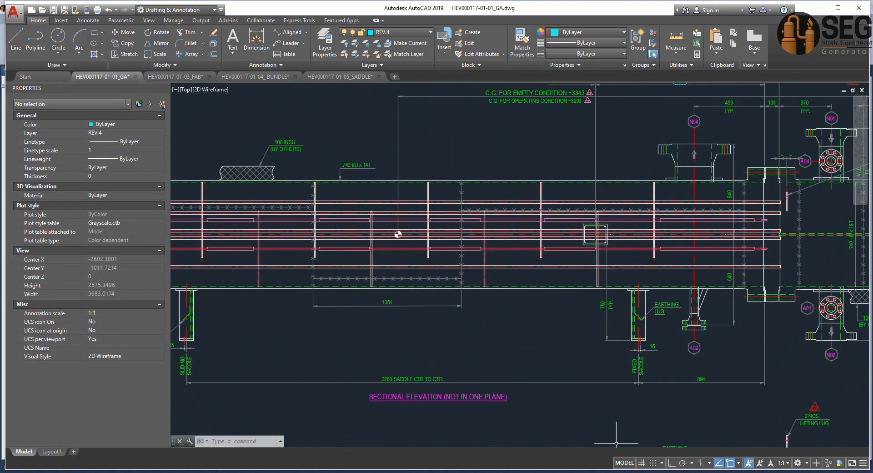
{"action": "middle_click_drag", "start_coordinate": [485, 342], "coordinate": [525, 341]}
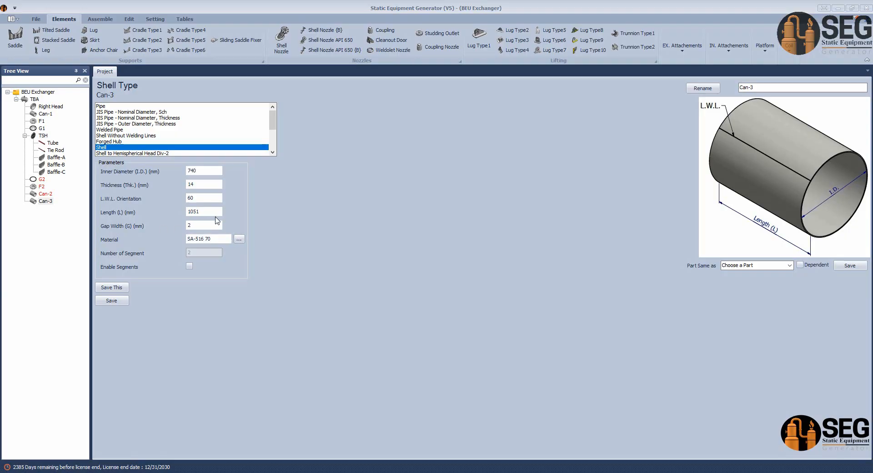
In Static Equipment Generator, set Can-3's L.W.L. orientation to 135 and save the shell
{"action": "left_click_drag", "start_coordinate": [210, 200], "coordinate": [173, 198]}
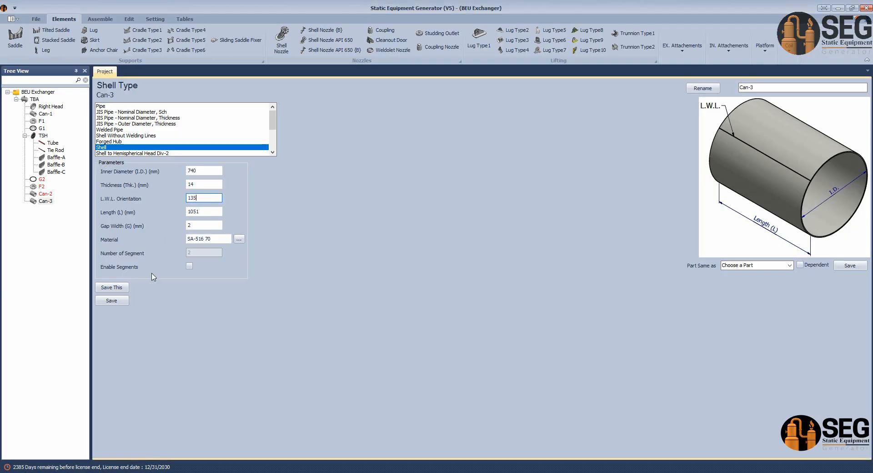
{"action": "left_click", "coordinate": [126, 303]}
Add a shell named Can-4 to TBA as the same part as Can-2 and open its parameters
{"action": "left_click", "coordinate": [34, 99]}
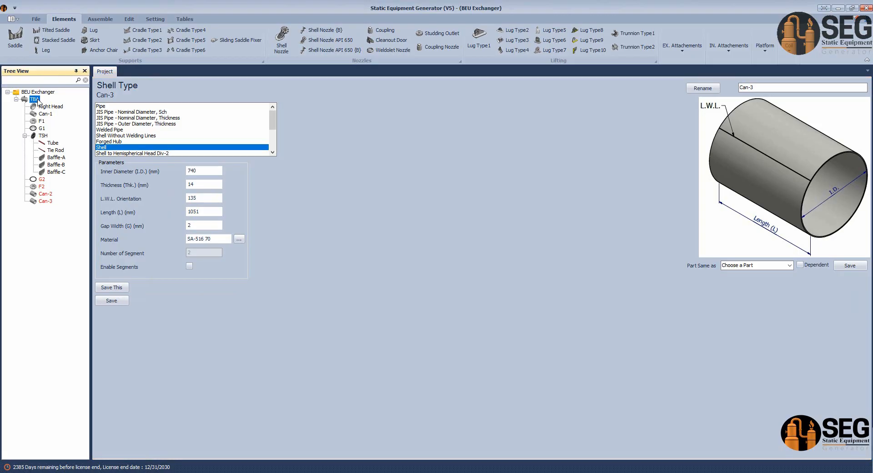
{"action": "left_click", "coordinate": [44, 44]}
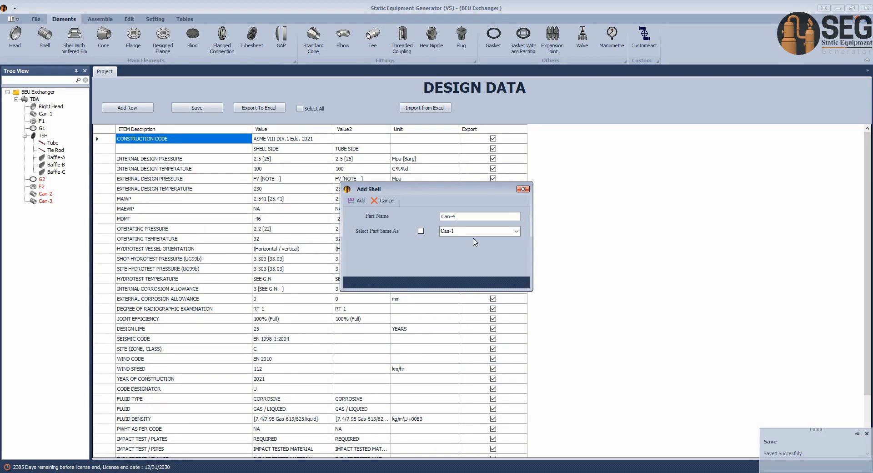
{"action": "left_click", "coordinate": [518, 231]}
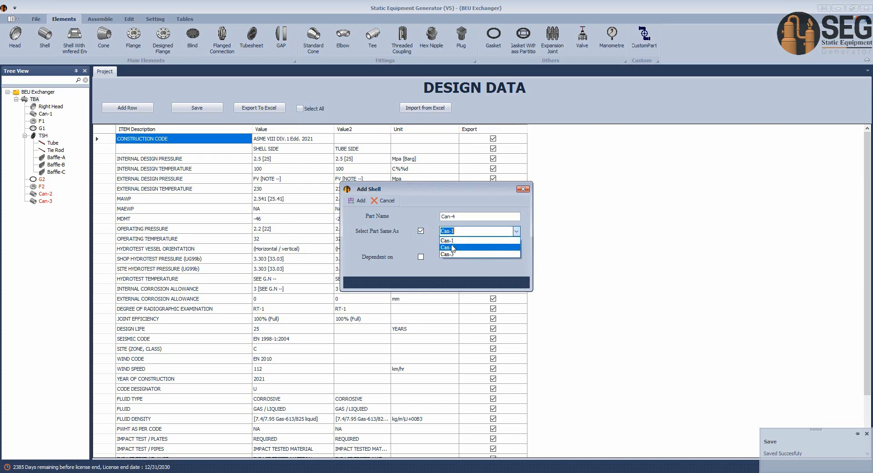
{"action": "left_click", "coordinate": [455, 245]}
{"action": "left_click", "coordinate": [46, 208]}
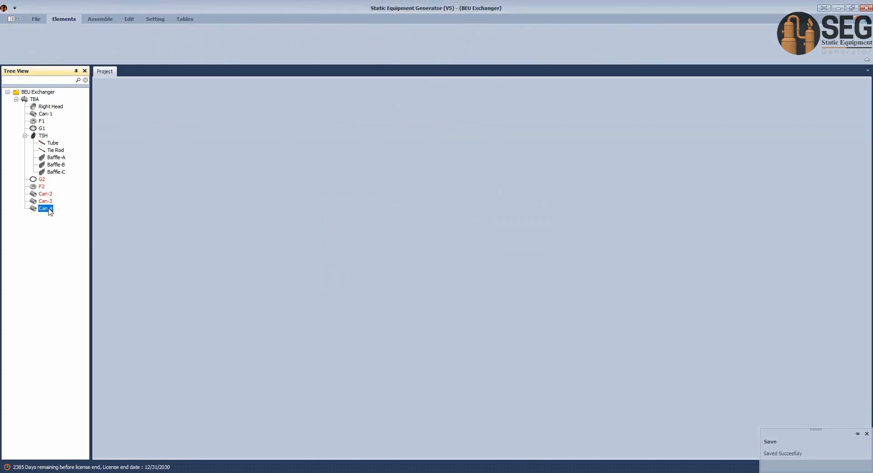
Switch to the AutoCAD GA drawing and dimension the shell course nearest the dished end between its weld seams
{"action": "mouse_move", "coordinate": [654, 472]}
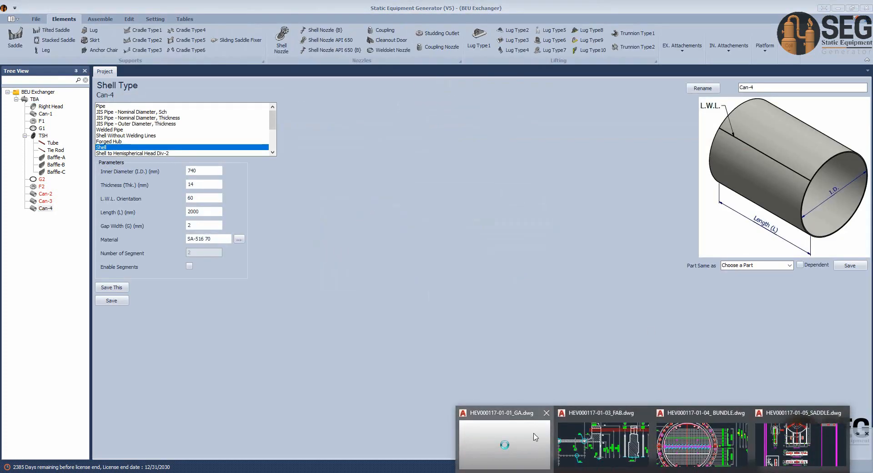
{"action": "left_click", "coordinate": [536, 436]}
{"action": "middle_click_drag", "start_coordinate": [439, 320], "coordinate": [632, 334]}
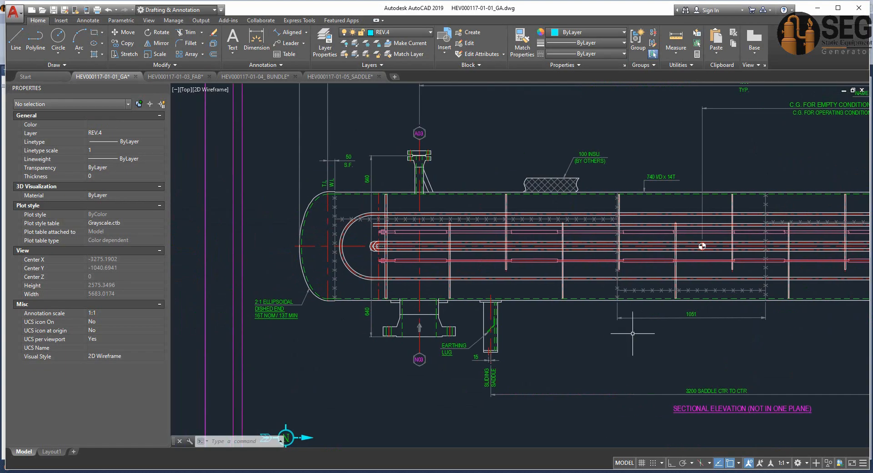
{"action": "left_click", "coordinate": [257, 39]}
{"action": "scroll", "coordinate": [604, 317], "scroll_direction": "up", "scroll_amount": 3}
{"action": "scroll", "coordinate": [621, 304], "scroll_direction": "up", "scroll_amount": 6}
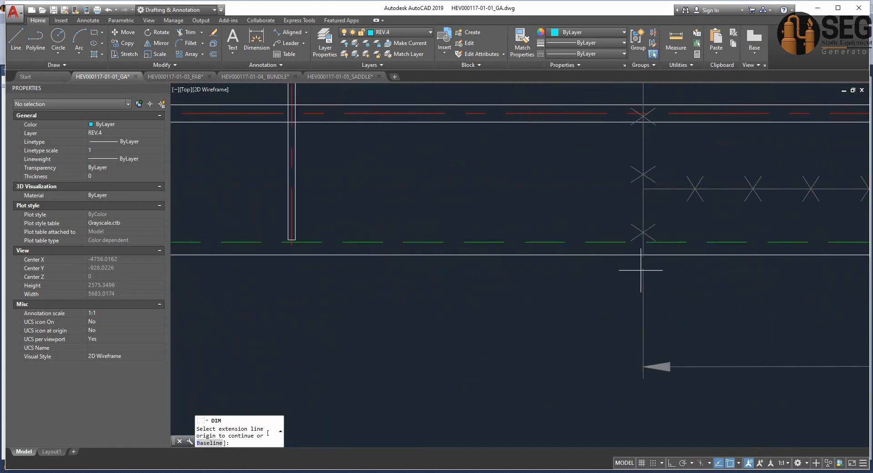
{"action": "left_click", "coordinate": [644, 254]}
{"action": "scroll", "coordinate": [628, 255], "scroll_direction": "down", "scroll_amount": 4}
{"action": "scroll", "coordinate": [450, 277], "scroll_direction": "down", "scroll_amount": 4}
{"action": "scroll", "coordinate": [285, 270], "scroll_direction": "up", "scroll_amount": 4}
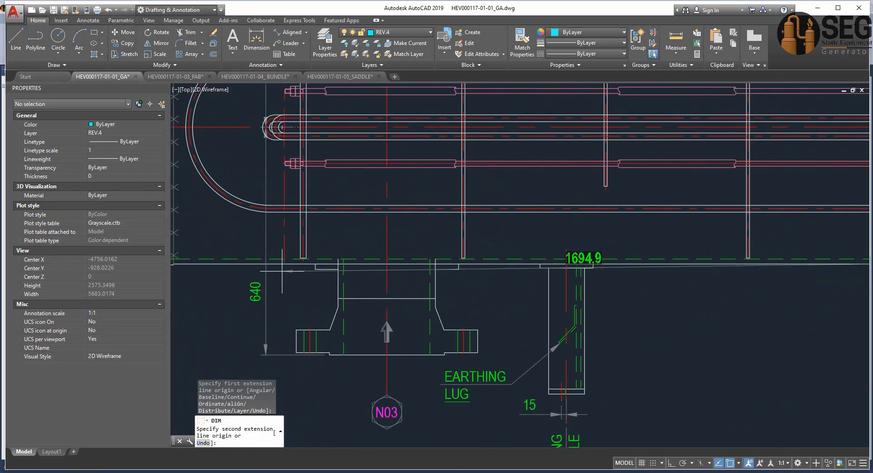
{"action": "scroll", "coordinate": [261, 272], "scroll_direction": "up", "scroll_amount": 2}
{"action": "middle_click_drag", "start_coordinate": [275, 285], "coordinate": [527, 300]}
{"action": "scroll", "coordinate": [407, 286], "scroll_direction": "up", "scroll_amount": 2}
{"action": "scroll", "coordinate": [351, 276], "scroll_direction": "up", "scroll_amount": 5}
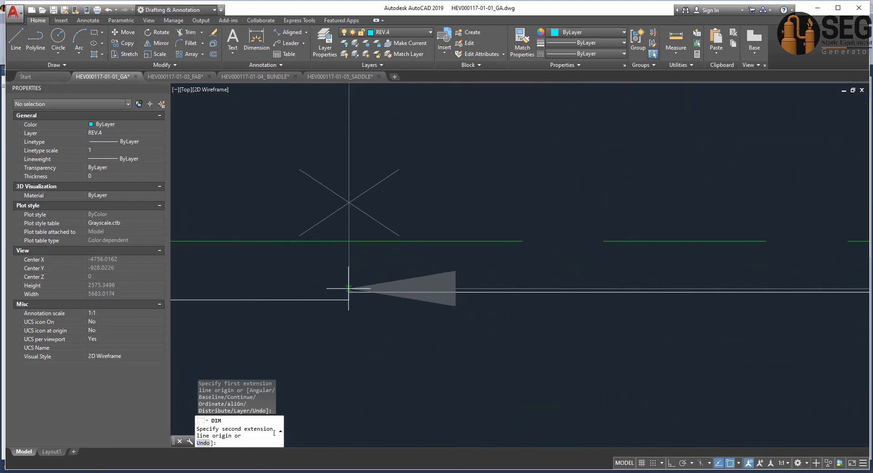
{"action": "left_click", "coordinate": [351, 278]}
{"action": "scroll", "coordinate": [351, 280], "scroll_direction": "down", "scroll_amount": 8}
{"action": "left_click", "coordinate": [800, 273]}
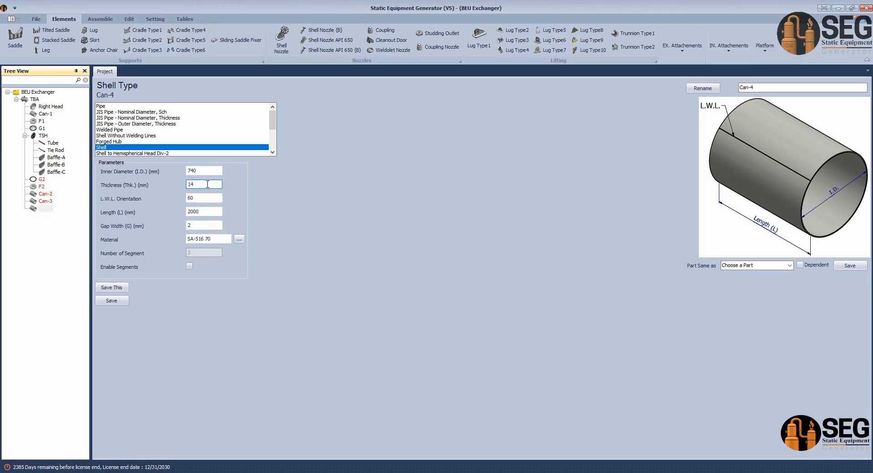
Return to Static Equipment Generator and save Can-4's shell parameters
{"action": "left_click", "coordinate": [204, 185]}
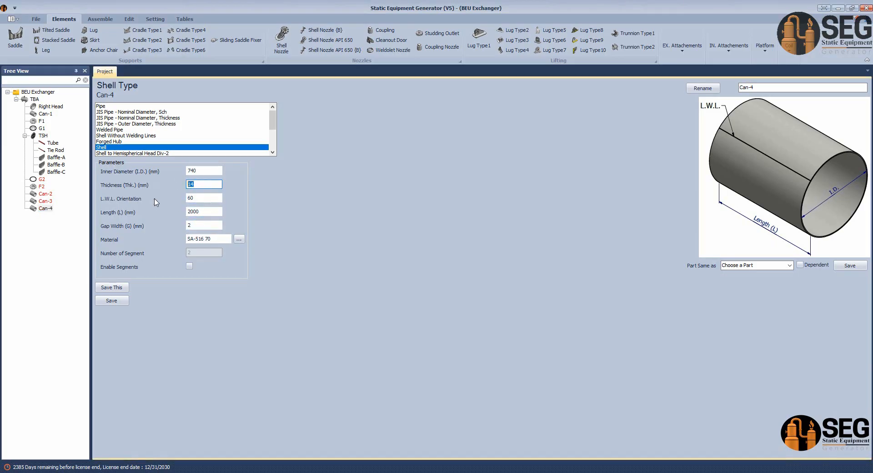
{"action": "left_click", "coordinate": [121, 303]}
{"action": "left_click", "coordinate": [45, 207]}
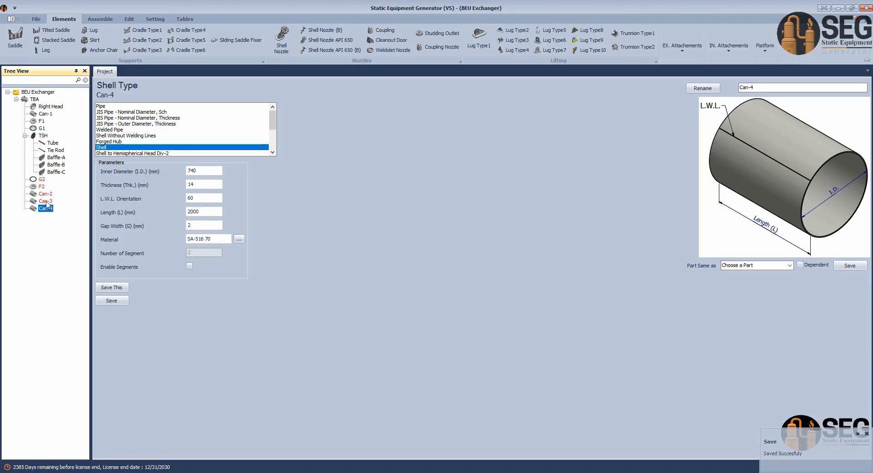
Add a head named Left Head to TBA
{"action": "left_click", "coordinate": [30, 99]}
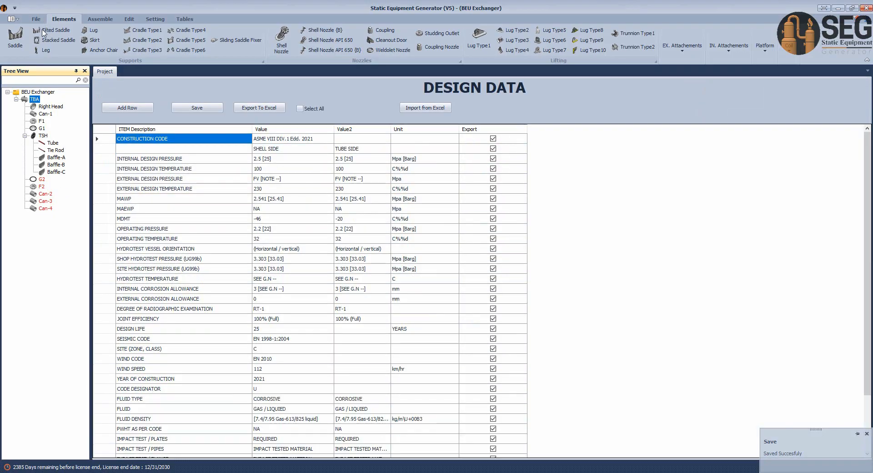
{"action": "left_click", "coordinate": [16, 42]}
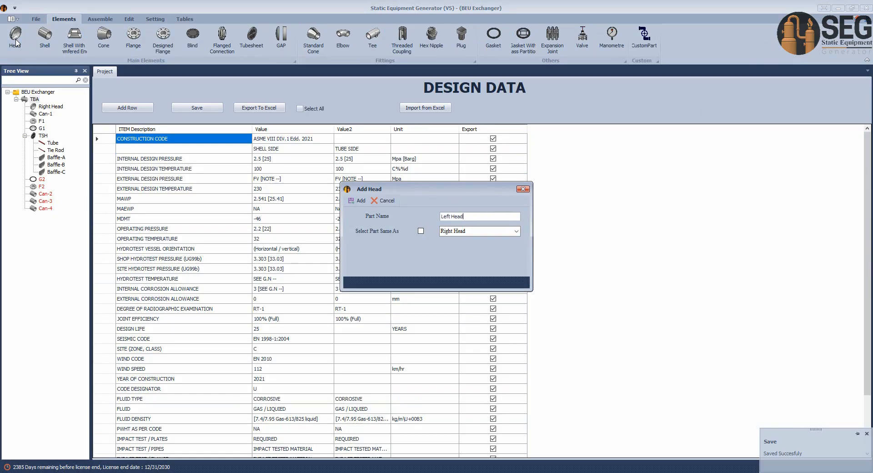
{"action": "left_click", "coordinate": [358, 201]}
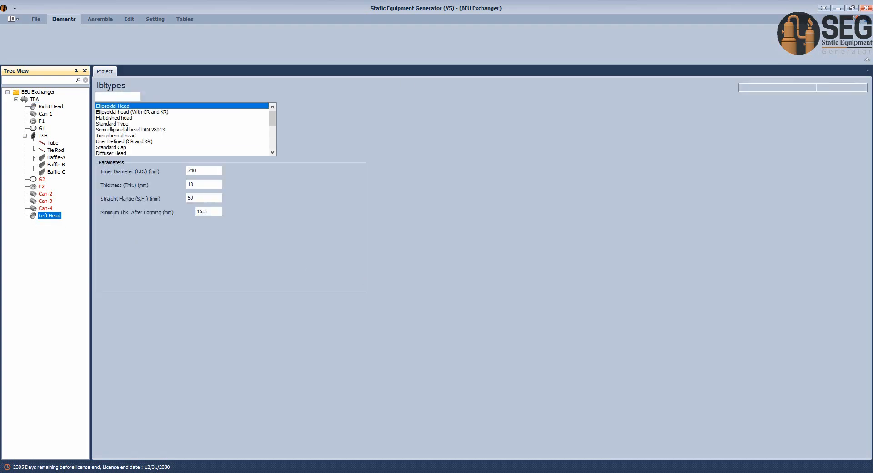
Examine the dished end and its thickness callout in the AutoCAD GA drawing
{"action": "mouse_move", "coordinate": [610, 439]}
{"action": "left_click", "coordinate": [520, 440]}
{"action": "scroll", "coordinate": [274, 282], "scroll_direction": "down", "scroll_amount": 2}
{"action": "middle_click_drag", "start_coordinate": [273, 281], "coordinate": [522, 300]}
{"action": "scroll", "coordinate": [487, 314], "scroll_direction": "up", "scroll_amount": 2}
{"action": "scroll", "coordinate": [441, 322], "scroll_direction": "up", "scroll_amount": 2}
{"action": "middle_click_drag", "start_coordinate": [441, 322], "coordinate": [408, 324]}
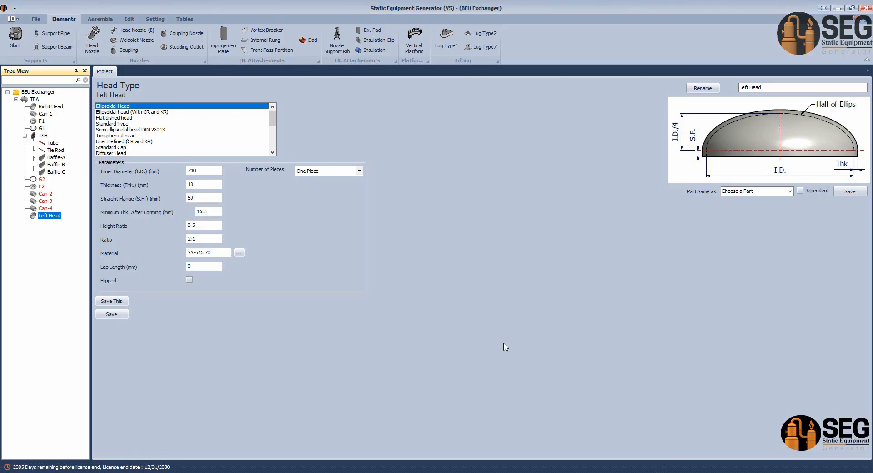
In Static Equipment Generator, set Left Head's thickness to 16 mm and minimum thickness after forming to 13 mm, make it flipped, and save
{"action": "left_click", "coordinate": [189, 185]}
{"action": "type", "text": "16"}
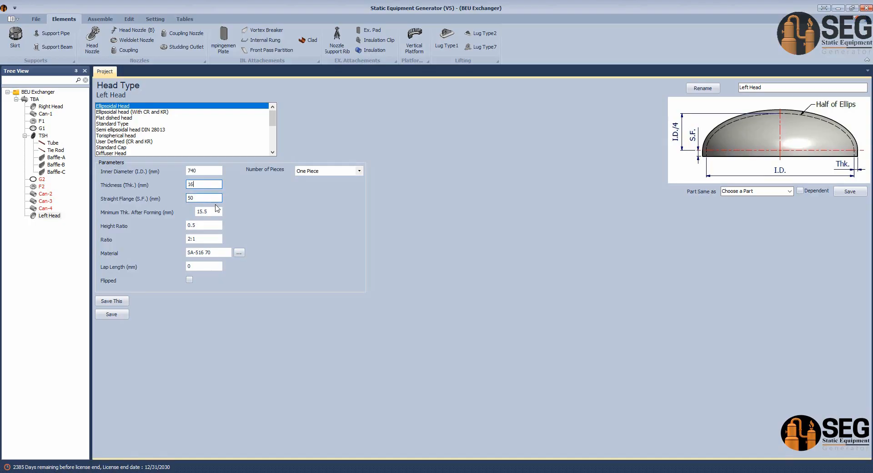
{"action": "left_click_drag", "start_coordinate": [216, 211], "coordinate": [182, 212]}
{"action": "left_click", "coordinate": [190, 280]}
{"action": "left_click", "coordinate": [117, 315]}
Generate the pending TBA elements in the Inventor assembly and inspect the exchanger's exterior from the side and at an angle
{"action": "left_click", "coordinate": [18, 40]}
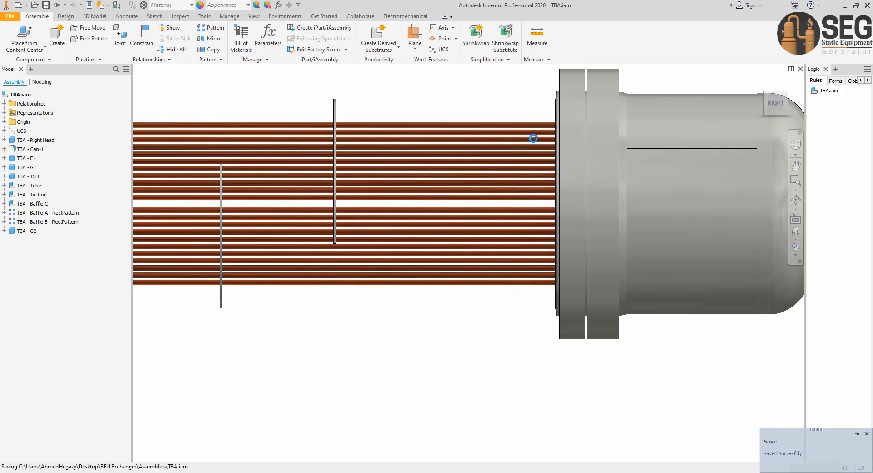
{"action": "left_click", "coordinate": [767, 96]}
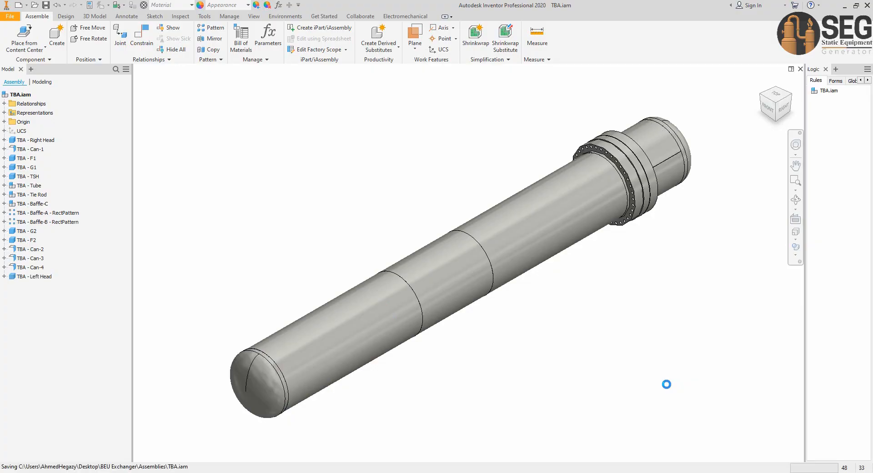
{"action": "left_click", "coordinate": [786, 108]}
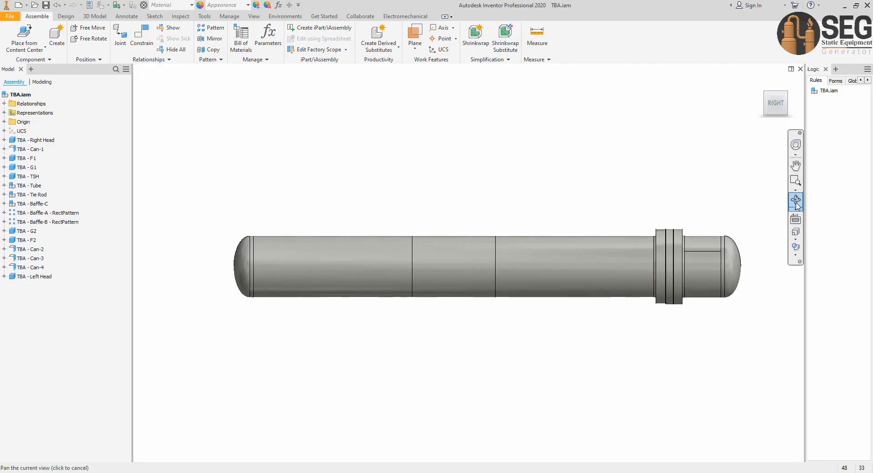
{"action": "left_click", "coordinate": [796, 203]}
{"action": "mouse_move", "coordinate": [406, 288]}
{"action": "left_mouse_down"}
{"action": "mouse_move", "coordinate": [619, 311]}
{"action": "mouse_move", "coordinate": [478, 292]}
{"action": "mouse_move", "coordinate": [407, 300]}
{"action": "left_mouse_up"}
{"action": "scroll", "coordinate": [587, 291], "scroll_direction": "down", "scroll_amount": 3}
{"action": "middle_click_drag", "start_coordinate": [594, 285], "coordinate": [403, 290]}
{"action": "left_click_drag", "start_coordinate": [403, 290], "coordinate": [365, 292]}
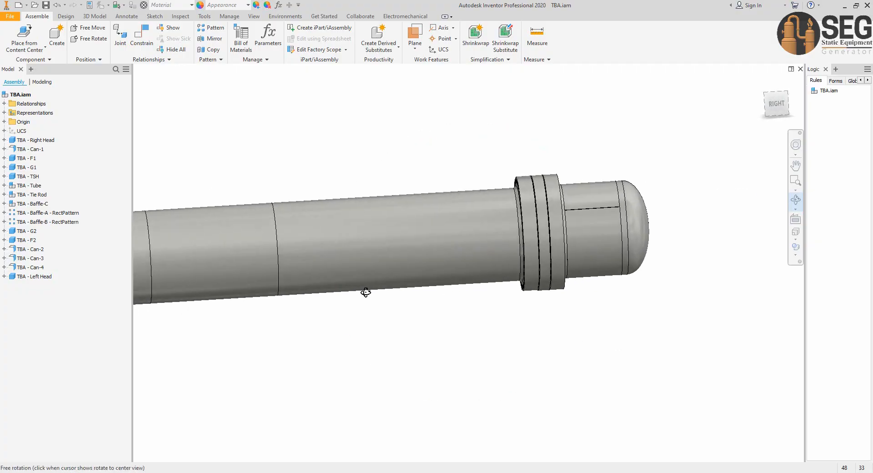
{"action": "right_click", "coordinate": [395, 269]}
{"action": "left_click", "coordinate": [409, 275]}
Cut the Inventor assembly with a half section on the YZ origin plane and examine the joint between the flanges, gaskets and tubesheet
{"action": "left_click", "coordinate": [254, 16]}
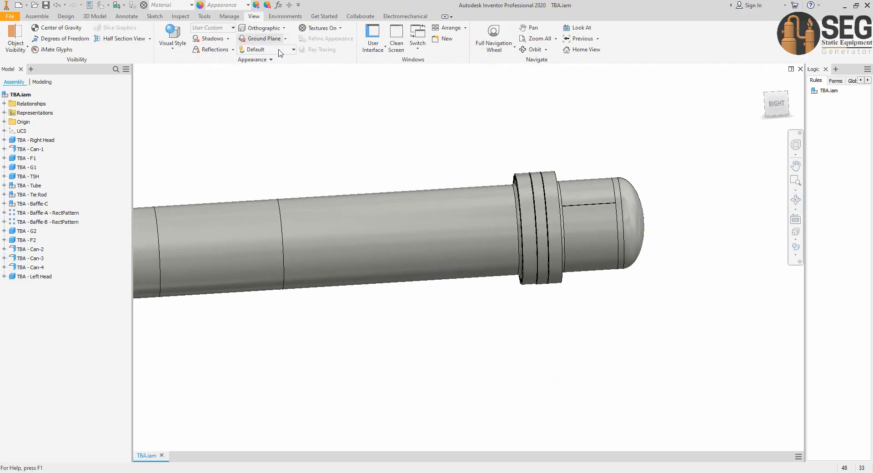
{"action": "left_click", "coordinate": [119, 38]}
{"action": "left_click", "coordinate": [4, 122]}
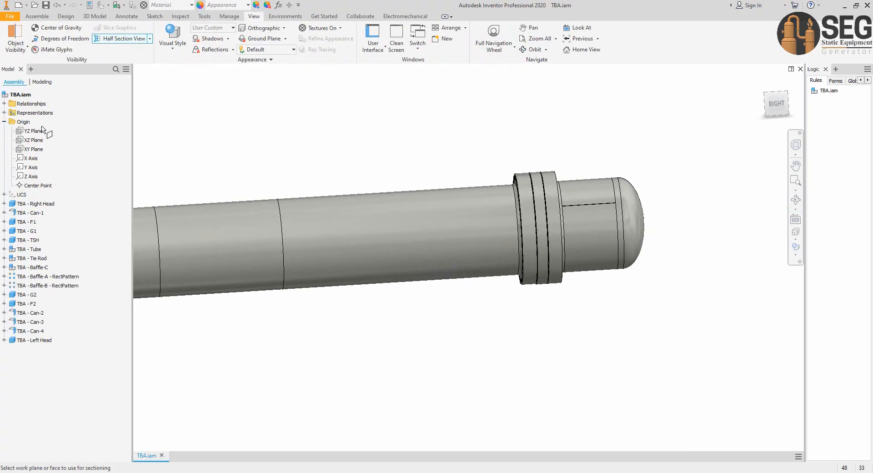
{"action": "left_click", "coordinate": [550, 250]}
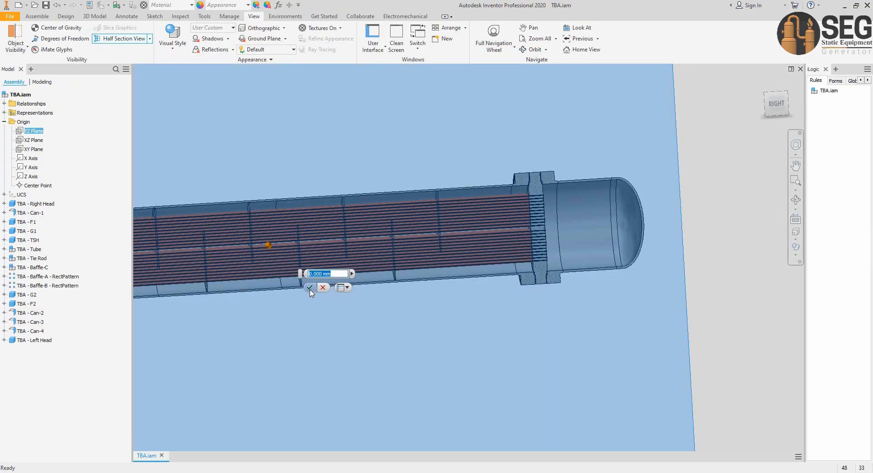
{"action": "left_click", "coordinate": [310, 291]}
{"action": "left_click", "coordinate": [779, 107]}
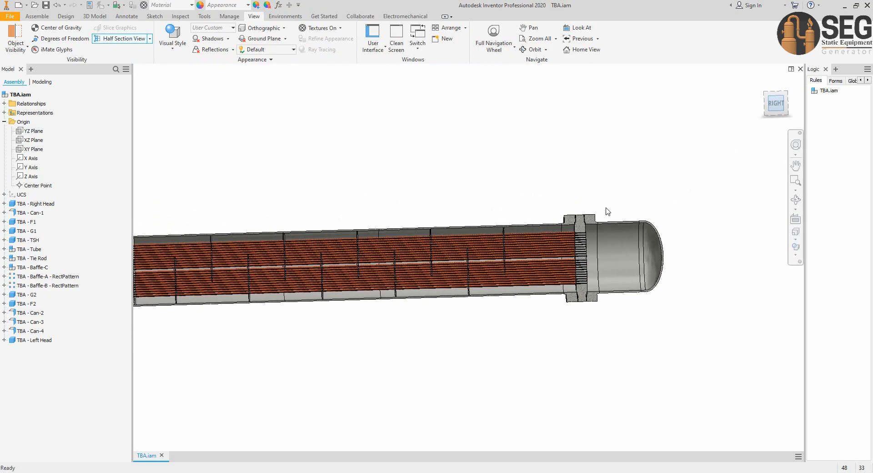
{"action": "scroll", "coordinate": [596, 285], "scroll_direction": "up", "scroll_amount": 10}
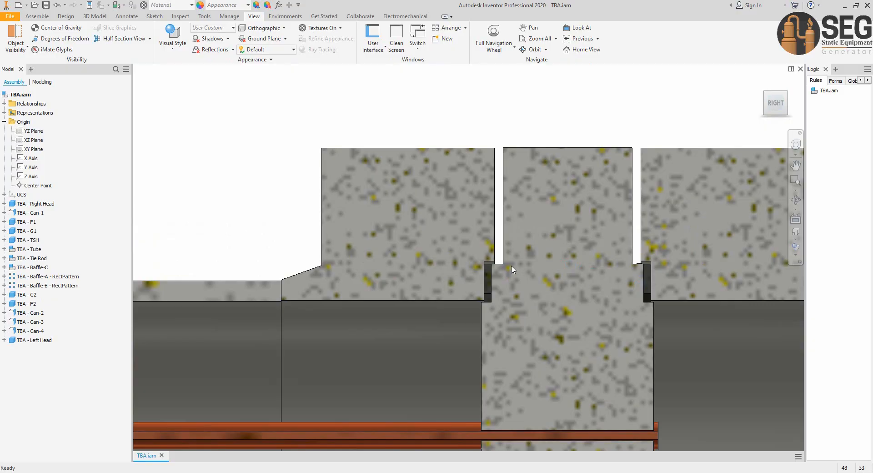
{"action": "middle_click_drag", "start_coordinate": [511, 267], "coordinate": [406, 232]}
{"action": "left_click", "coordinate": [796, 199]}
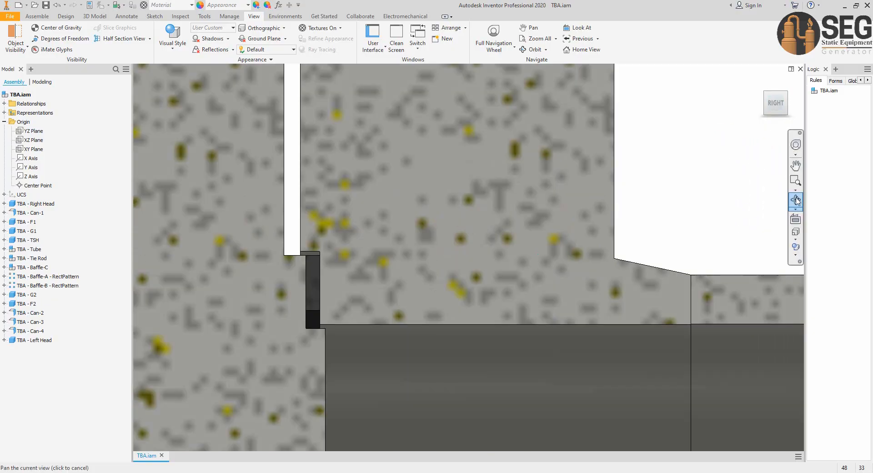
{"action": "left_click_drag", "start_coordinate": [503, 234], "coordinate": [461, 278]}
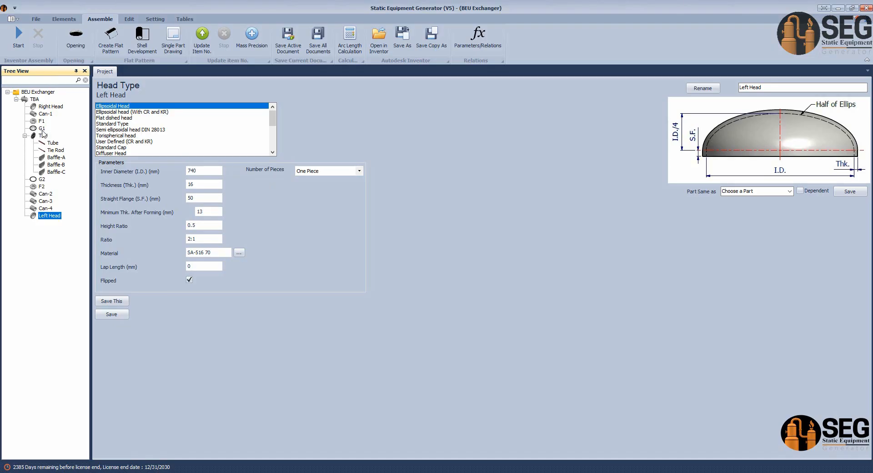
In Static Equipment Generator, add a stud bolt named F1-F2 Stud to flange F2 and set its size to 30
{"action": "left_click", "coordinate": [43, 185]}
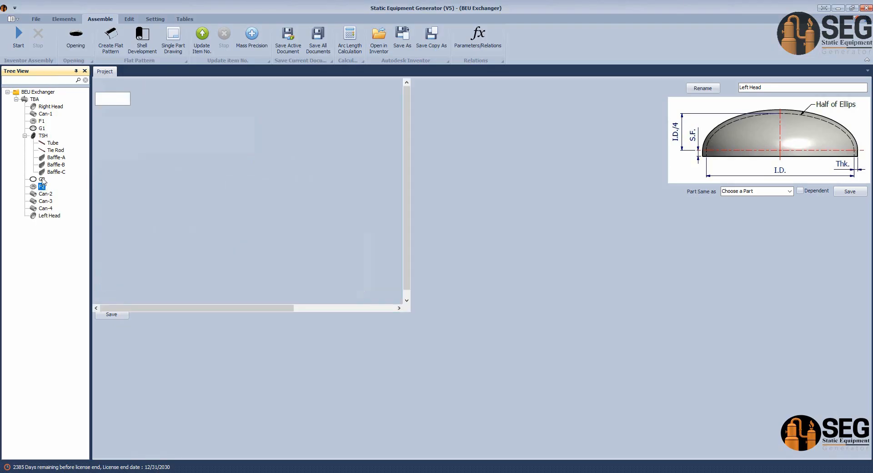
{"action": "left_click", "coordinate": [64, 19]}
{"action": "left_click", "coordinate": [76, 42]}
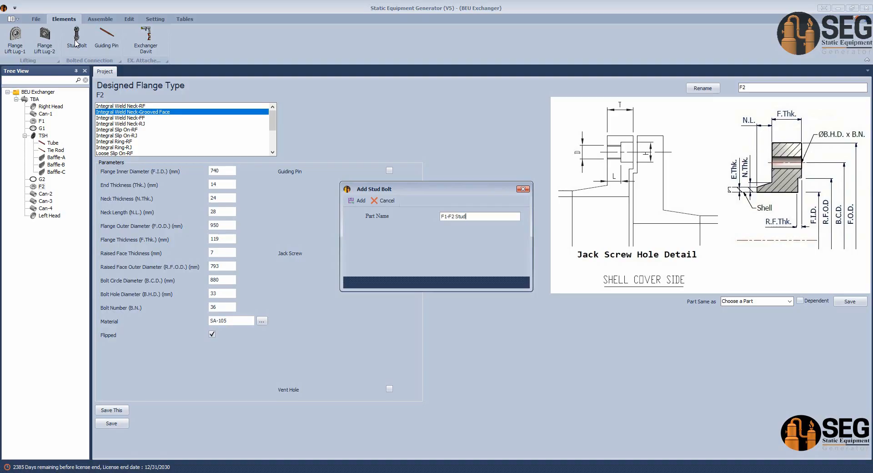
{"action": "left_click", "coordinate": [359, 200]}
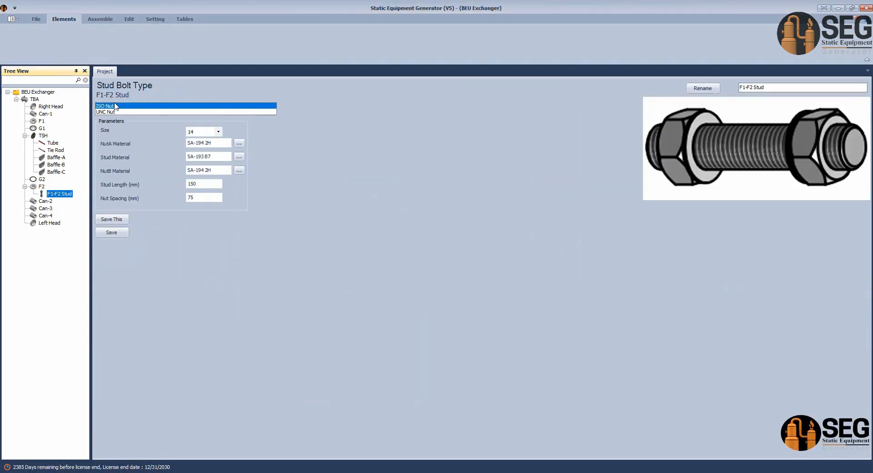
{"action": "left_click", "coordinate": [218, 132]}
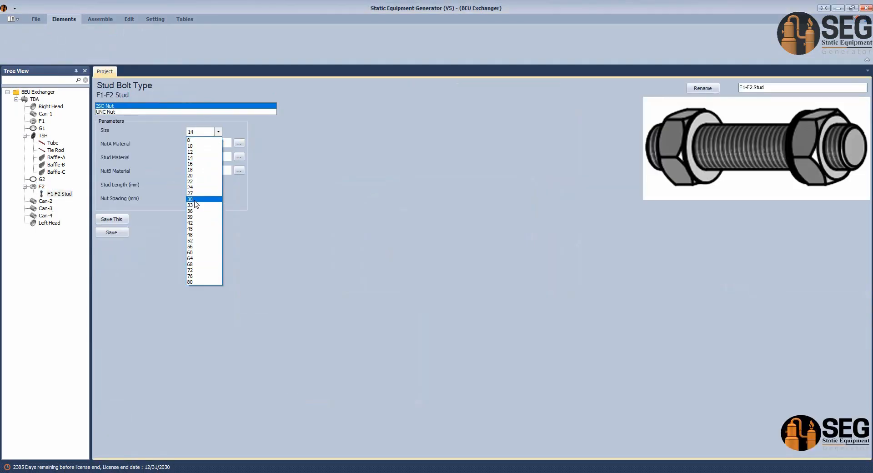
{"action": "left_click", "coordinate": [191, 199]}
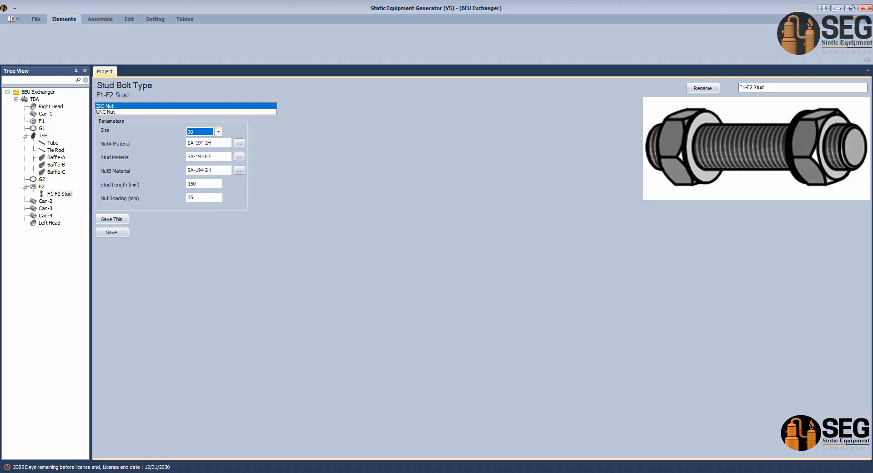
Switch to the AutoCAD GA drawing and dimension the bolted flange joint across the two flanges' outer faces
{"action": "left_click", "coordinate": [655, 472]}
{"action": "left_click", "coordinate": [499, 427]}
{"action": "scroll", "coordinate": [520, 258], "scroll_direction": "down", "scroll_amount": 6}
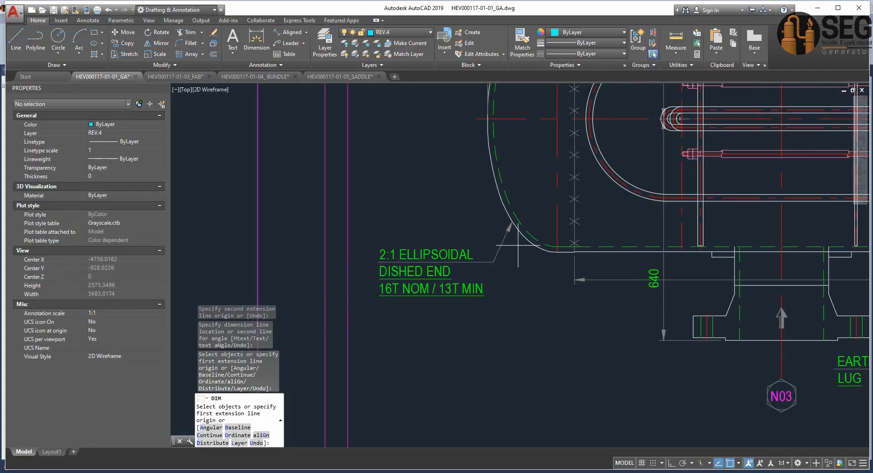
{"action": "middle_click_drag", "start_coordinate": [520, 258], "coordinate": [119, 310]}
{"action": "scroll", "coordinate": [569, 235], "scroll_direction": "up", "scroll_amount": 10}
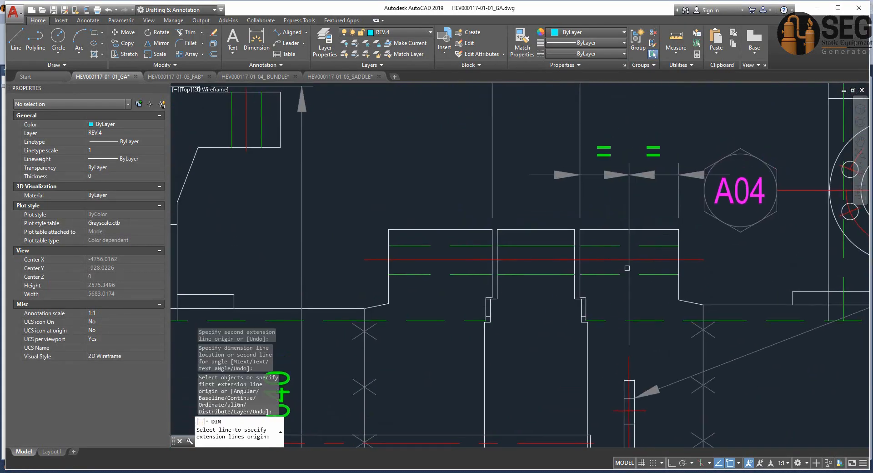
{"action": "left_click", "coordinate": [253, 39]}
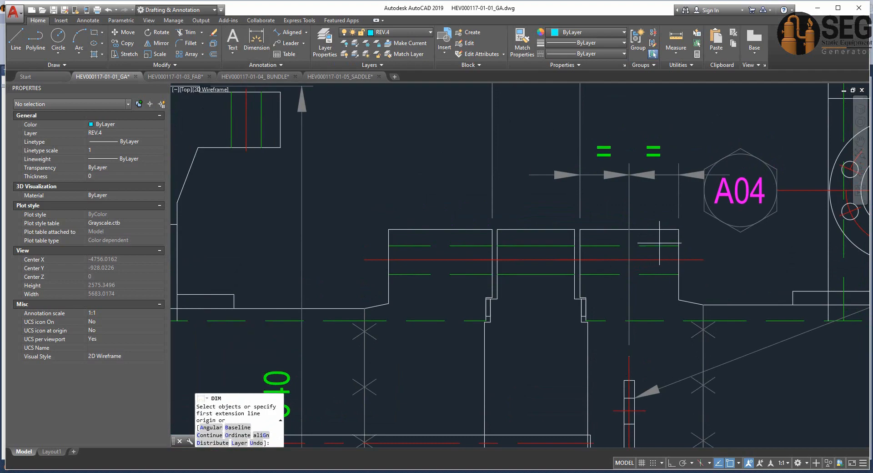
{"action": "left_click", "coordinate": [679, 229]}
{"action": "left_click", "coordinate": [389, 230]}
{"action": "left_click", "coordinate": [528, 205]}
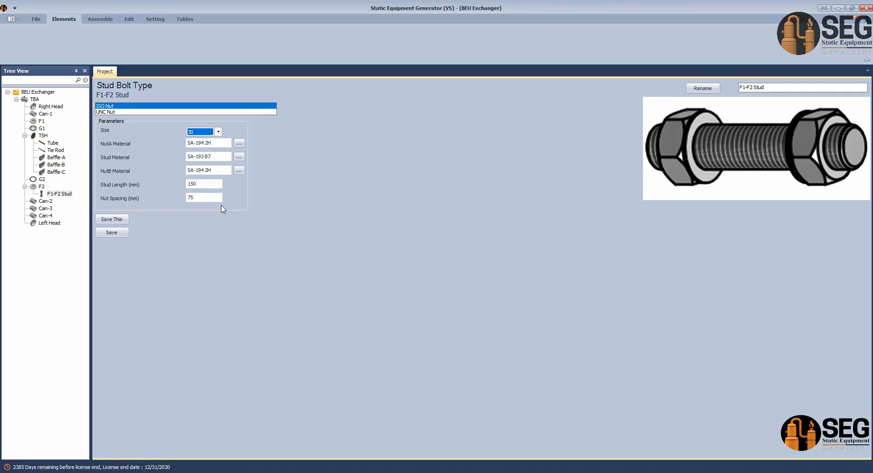
In Static Equipment Generator, set F1-F2 Stud's nut spacing to 334 mm and stud length to 400 mm, and save it
{"action": "left_click", "coordinate": [214, 199]}
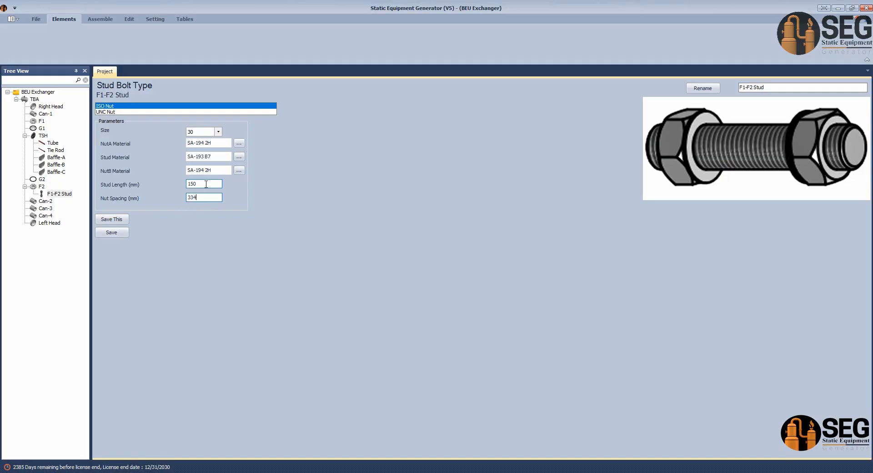
{"action": "type", "text": "400"}
{"action": "left_click", "coordinate": [111, 233]}
{"action": "left_click", "coordinate": [100, 19]}
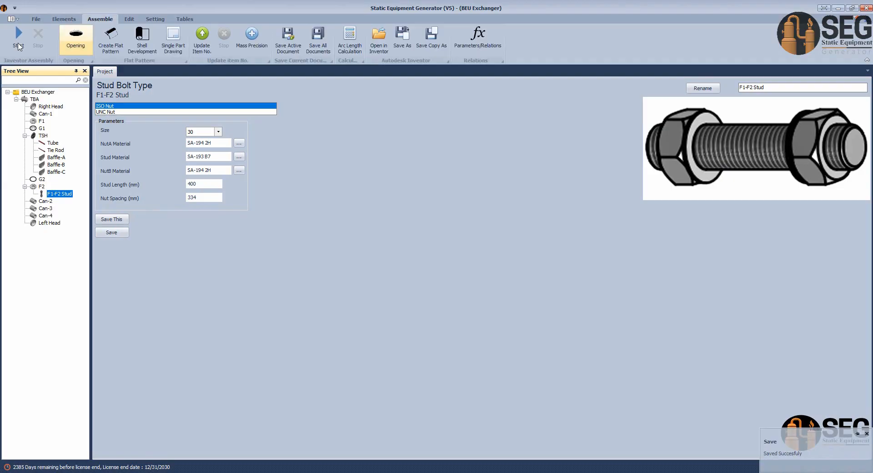
Regenerate the Inventor assembly with the F1-F2 studs and examine how they sit on the flange joint
{"action": "left_click", "coordinate": [19, 46]}
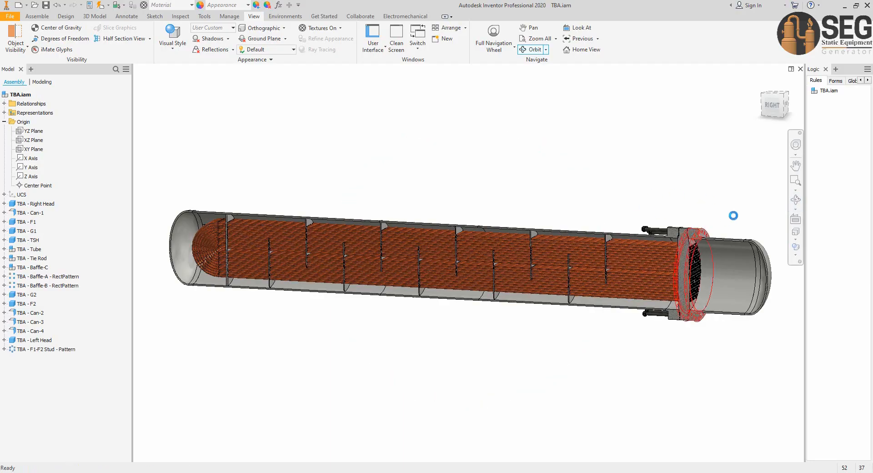
{"action": "scroll", "coordinate": [712, 236], "scroll_direction": "up", "scroll_amount": 4}
{"action": "middle_click_drag", "start_coordinate": [712, 235], "coordinate": [565, 192]}
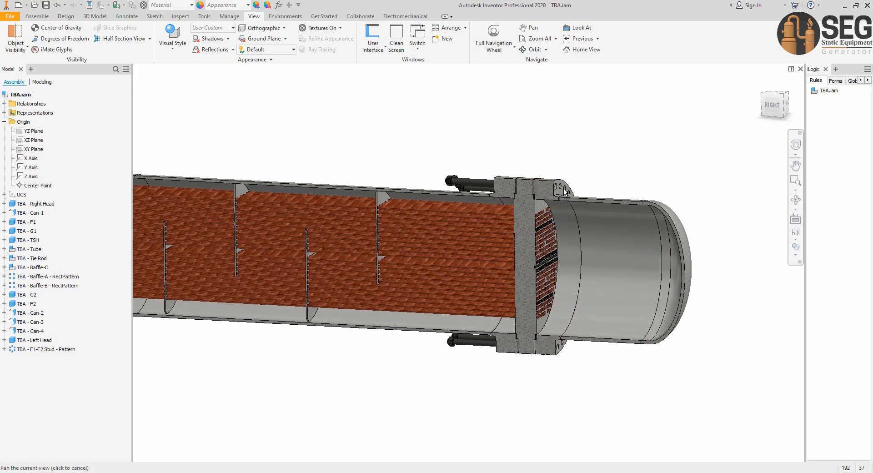
{"action": "scroll", "coordinate": [565, 192], "scroll_direction": "up", "scroll_amount": 3}
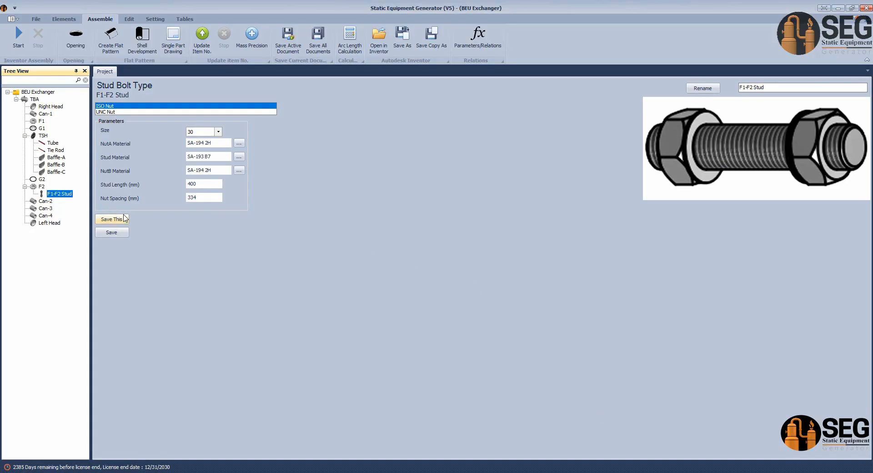
In Static Equipment Generator, copy F1-F2 Stud and paste it under flange F1
{"action": "right_click", "coordinate": [68, 192]}
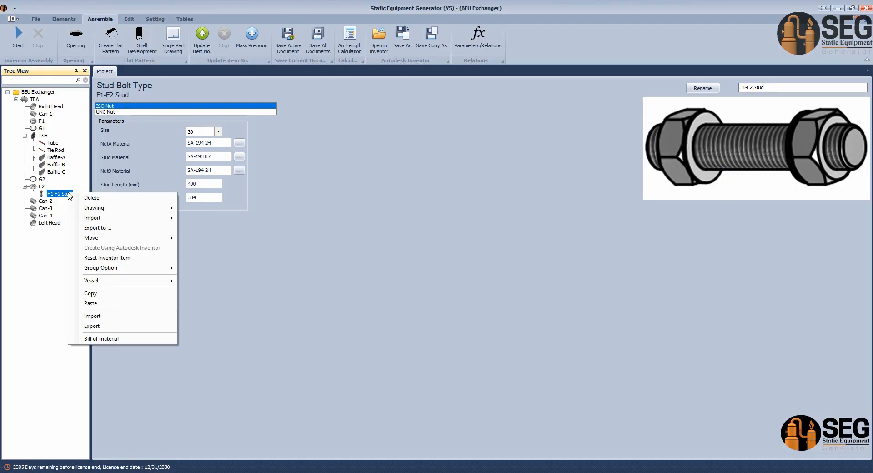
{"action": "left_click", "coordinate": [113, 293]}
{"action": "left_click", "coordinate": [42, 121]}
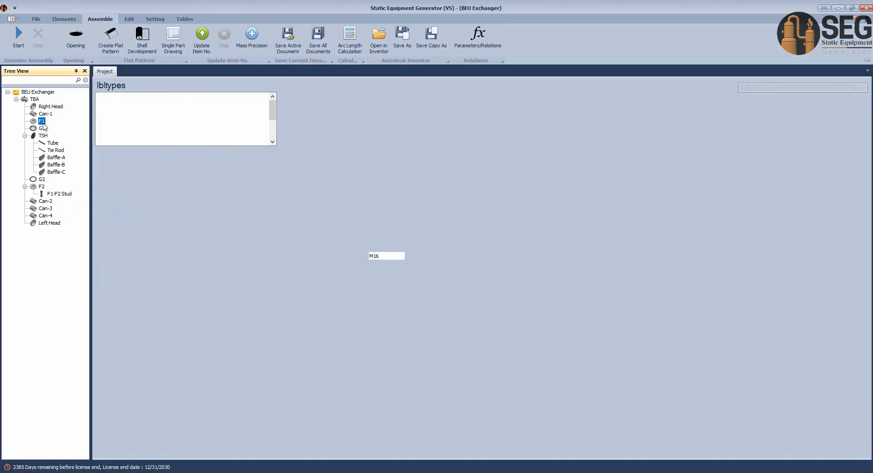
{"action": "right_click", "coordinate": [43, 123]}
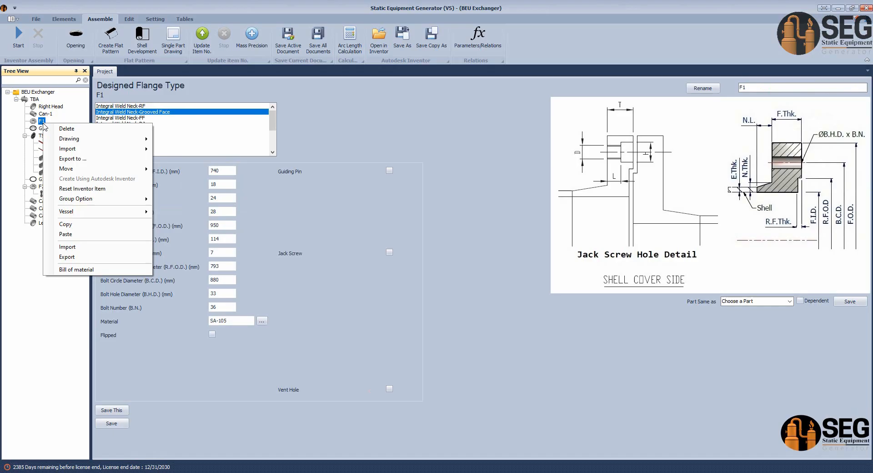
{"action": "left_click", "coordinate": [92, 235]}
{"action": "left_click", "coordinate": [25, 121]}
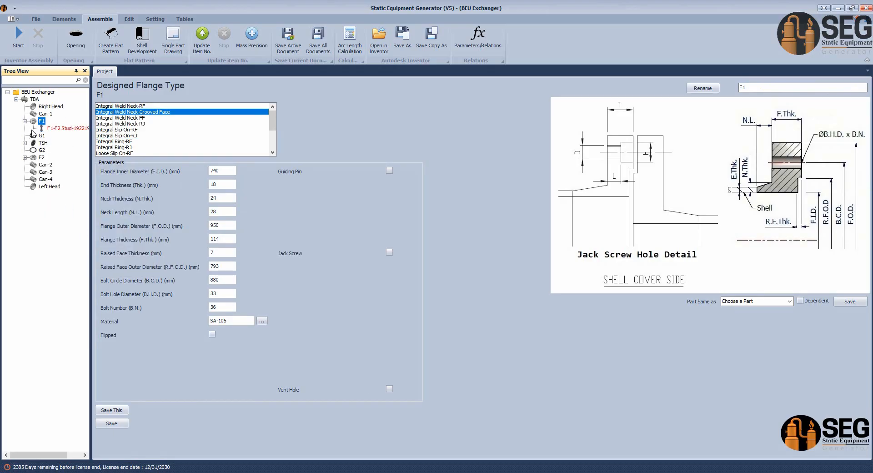
Delete the original F1-F2 Stud from flange F2
{"action": "left_click", "coordinate": [25, 143]}
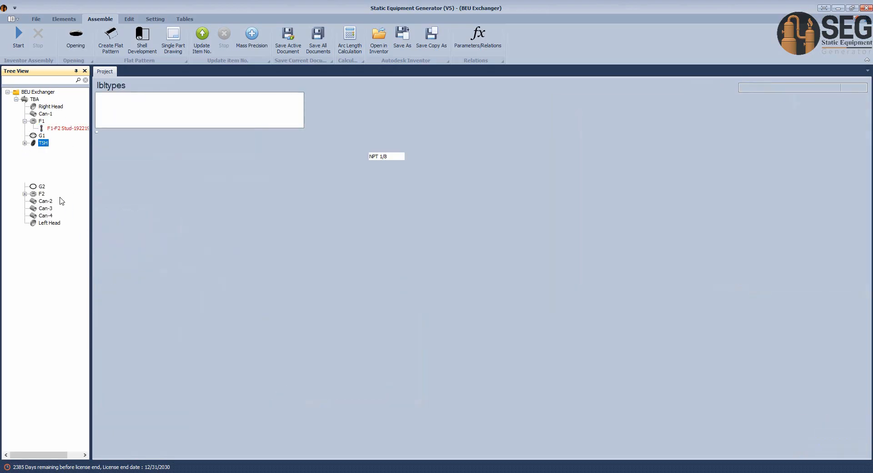
{"action": "left_click", "coordinate": [25, 194]}
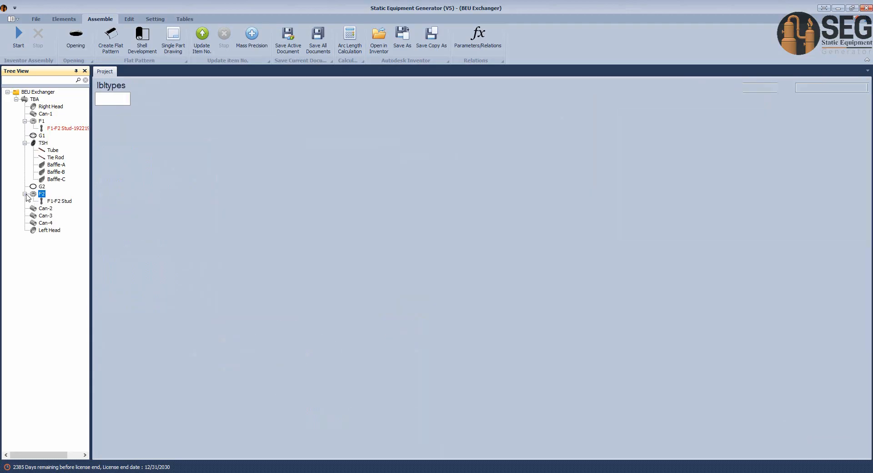
{"action": "left_click", "coordinate": [56, 202]}
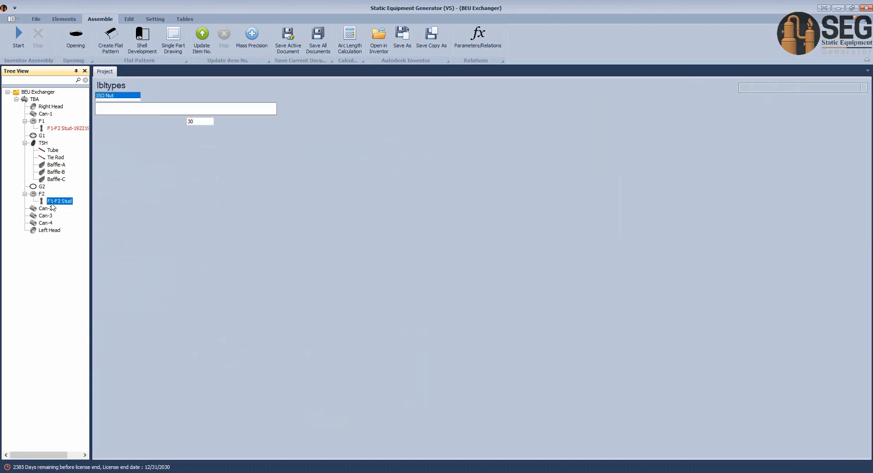
{"action": "right_click", "coordinate": [52, 203]}
{"action": "left_click", "coordinate": [77, 216]}
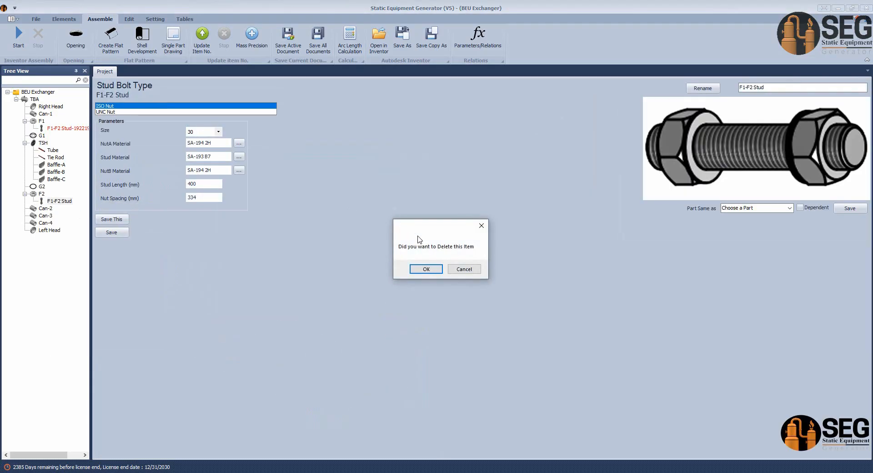
{"action": "left_click", "coordinate": [426, 269]}
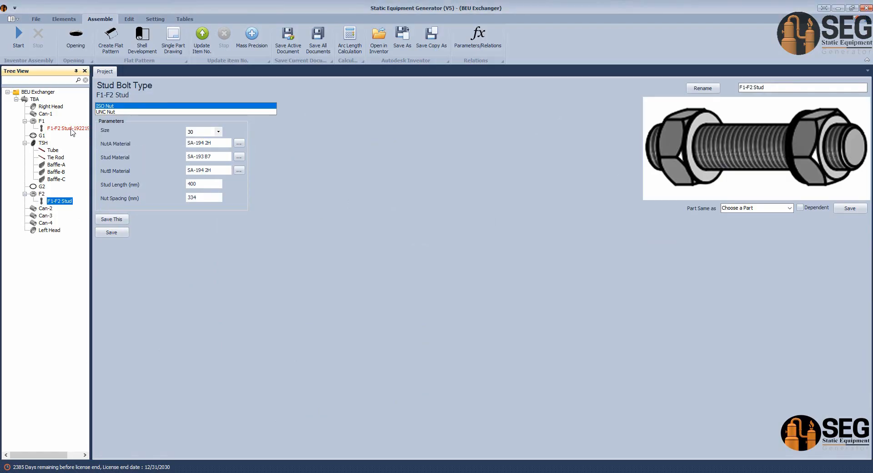
Rename the stud copied under flange F1 as F1-F2 Stud Bolt
{"action": "left_click", "coordinate": [71, 132]}
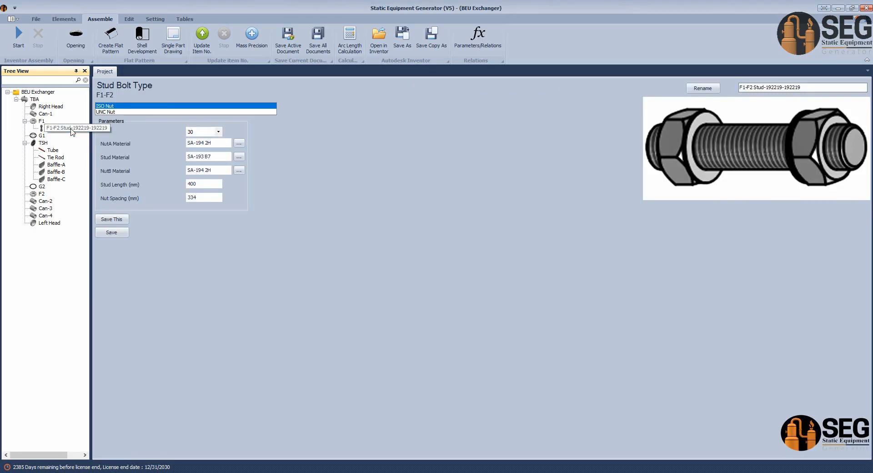
{"action": "left_click_drag", "start_coordinate": [766, 87], "coordinate": [831, 85]}
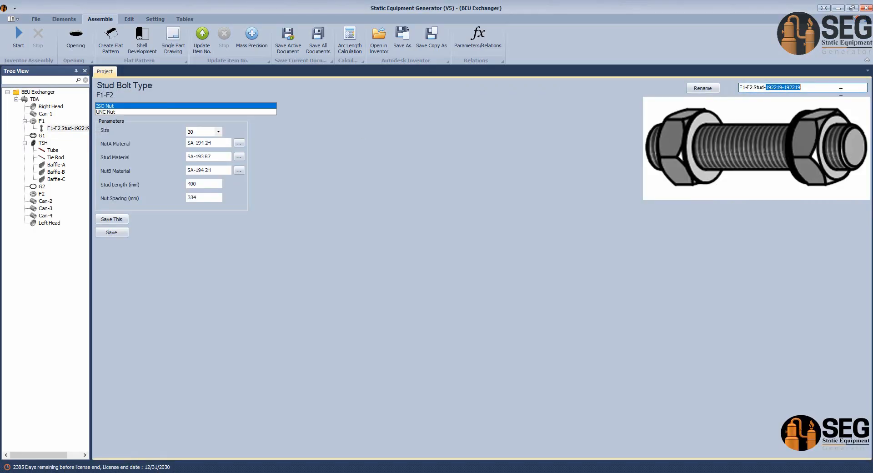
{"action": "key", "text": "BackSpace"}
{"action": "key", "text": "BackSpace"}
{"action": "left_click", "coordinate": [711, 91]}
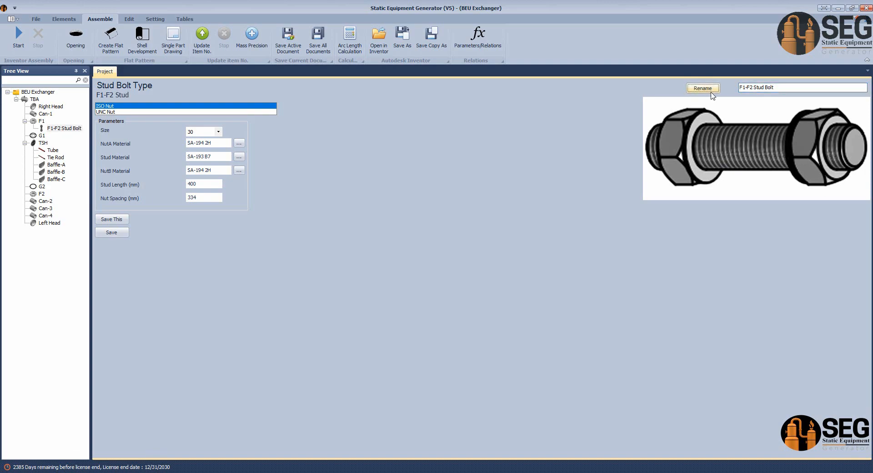
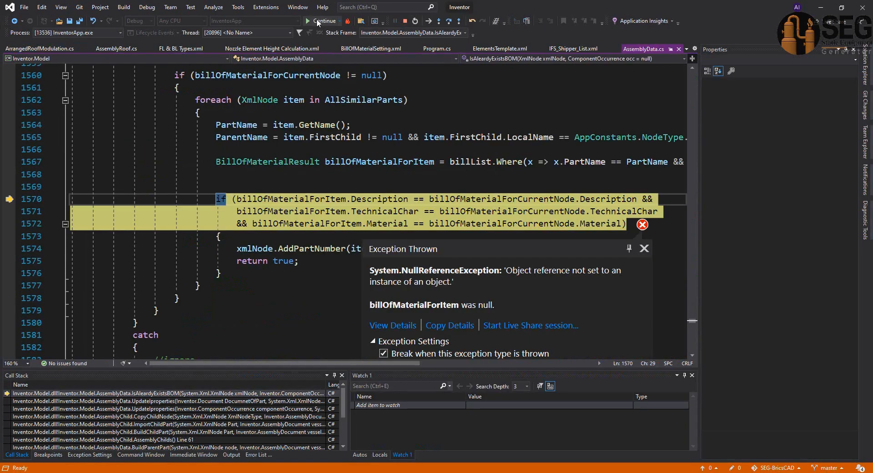
Continue the paused debugging run in Visual Studio, and view the regenerated flange joint in Inventor
{"action": "left_click", "coordinate": [317, 20]}
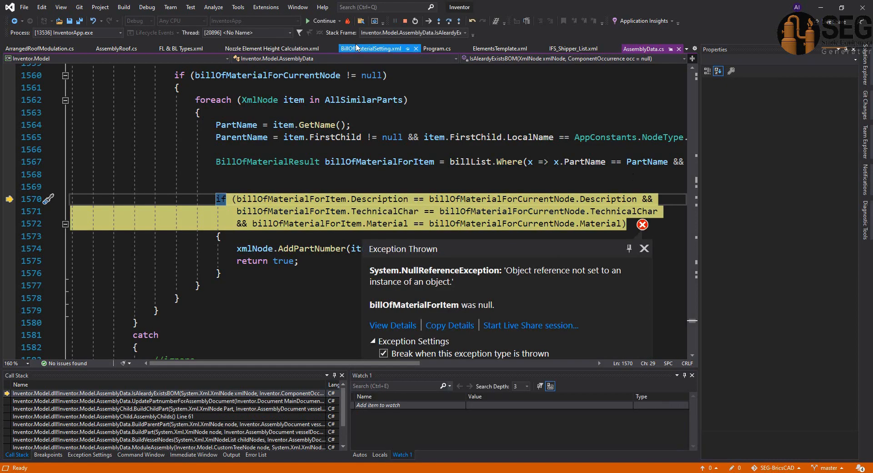
{"action": "left_click", "coordinate": [315, 20]}
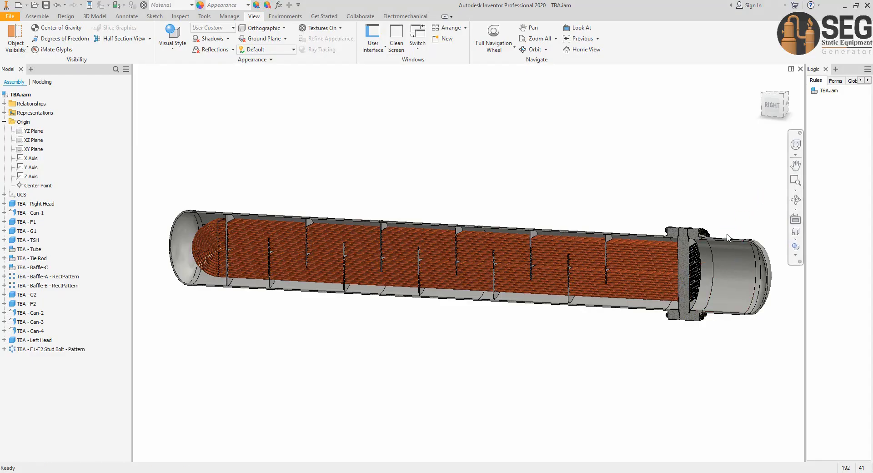
{"action": "scroll", "coordinate": [710, 237], "scroll_direction": "up", "scroll_amount": 8}
{"action": "middle_click_drag", "start_coordinate": [709, 237], "coordinate": [569, 200]}
Examine the stud bolts and nuts on both sides of the sectioned flange joint, finishing in the right view
{"action": "left_click", "coordinate": [797, 200]}
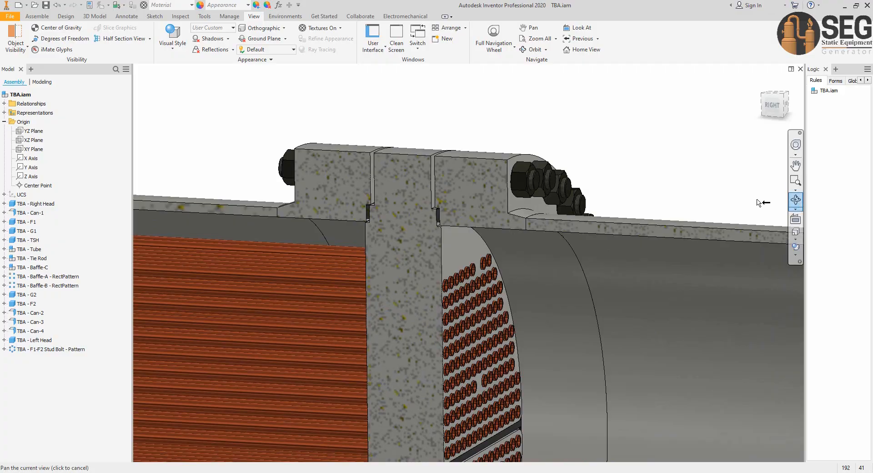
{"action": "scroll", "coordinate": [599, 210], "scroll_direction": "down", "scroll_amount": 6}
{"action": "left_click_drag", "start_coordinate": [560, 241], "coordinate": [569, 195]}
{"action": "scroll", "coordinate": [555, 179], "scroll_direction": "up", "scroll_amount": 4}
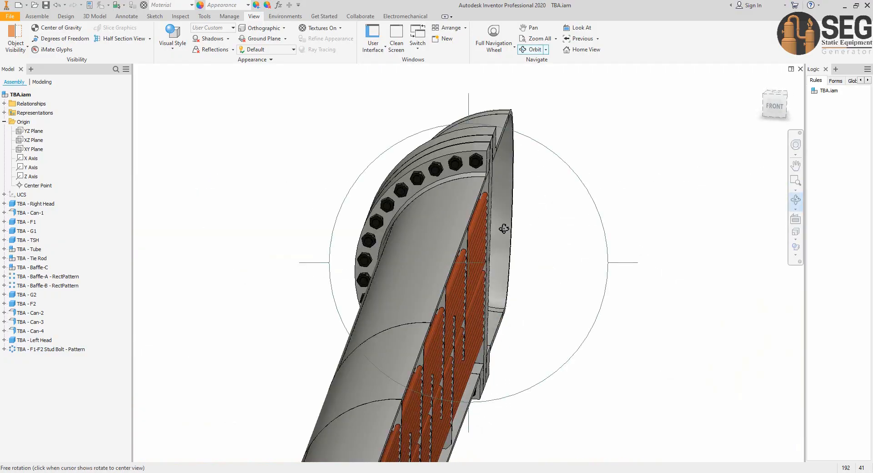
{"action": "left_click_drag", "start_coordinate": [504, 229], "coordinate": [481, 246]}
{"action": "scroll", "coordinate": [708, 196], "scroll_direction": "up", "scroll_amount": 4}
{"action": "middle_click_drag", "start_coordinate": [708, 196], "coordinate": [495, 131]}
{"action": "scroll", "coordinate": [448, 189], "scroll_direction": "down", "scroll_amount": 4}
{"action": "left_click_drag", "start_coordinate": [541, 169], "coordinate": [511, 149]}
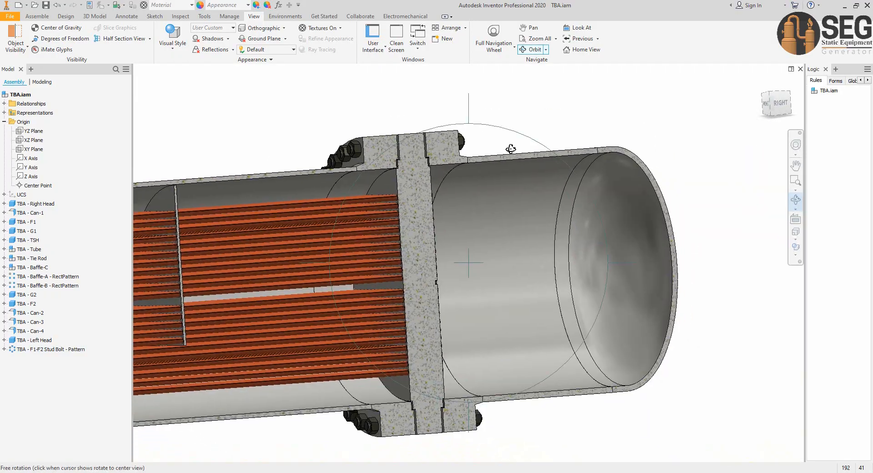
{"action": "key", "text": "Escape"}
{"action": "left_click", "coordinate": [781, 105]}
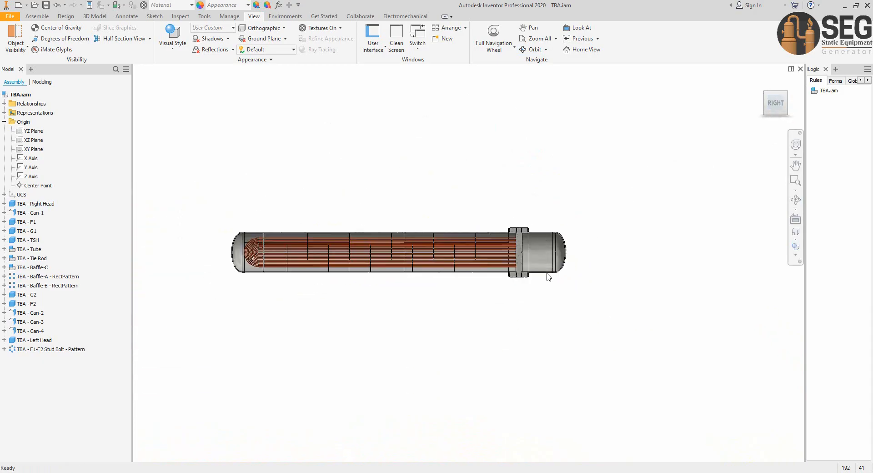
{"action": "scroll", "coordinate": [524, 248], "scroll_direction": "up", "scroll_amount": 4}
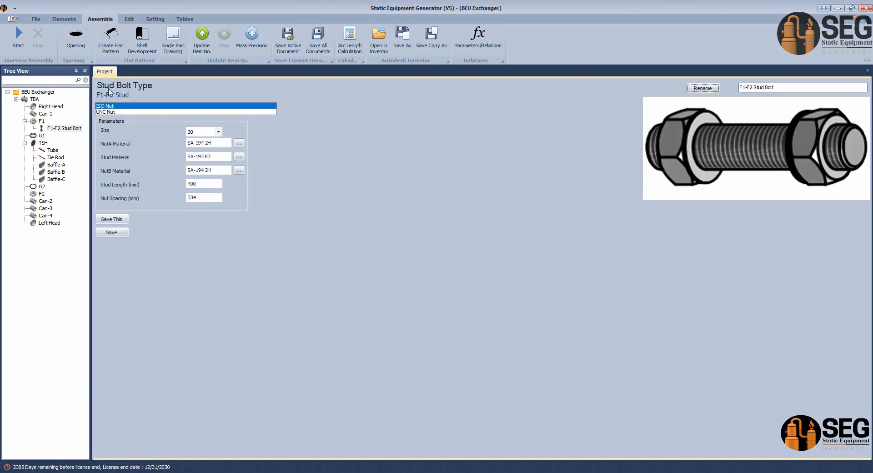
In Static Equipment Generator, add a front pass partition named Pass Partition to the Right Head and open its parameters
{"action": "left_click", "coordinate": [42, 107]}
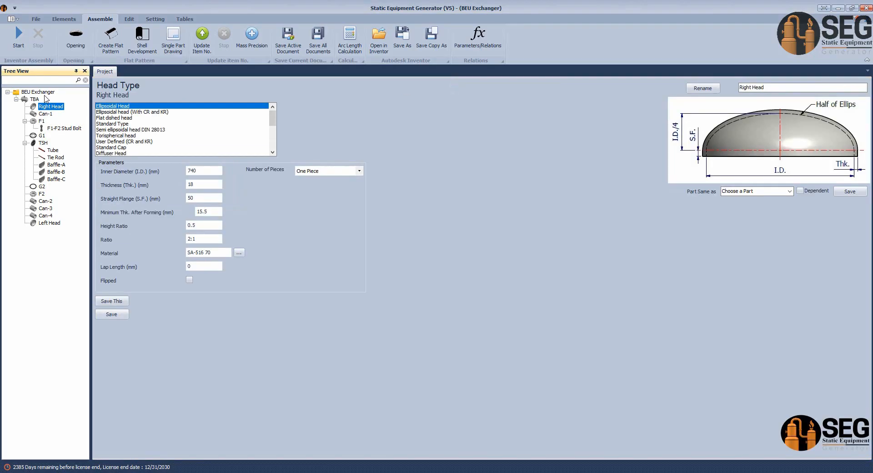
{"action": "left_click", "coordinate": [56, 20]}
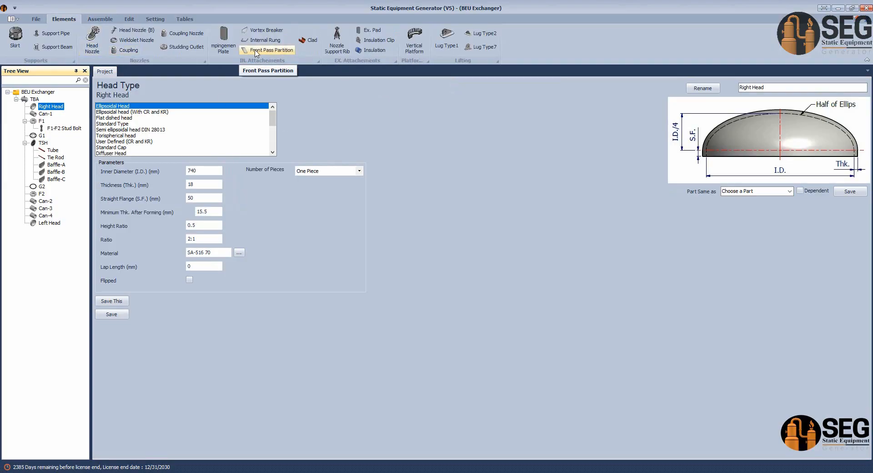
{"action": "left_click", "coordinate": [275, 52]}
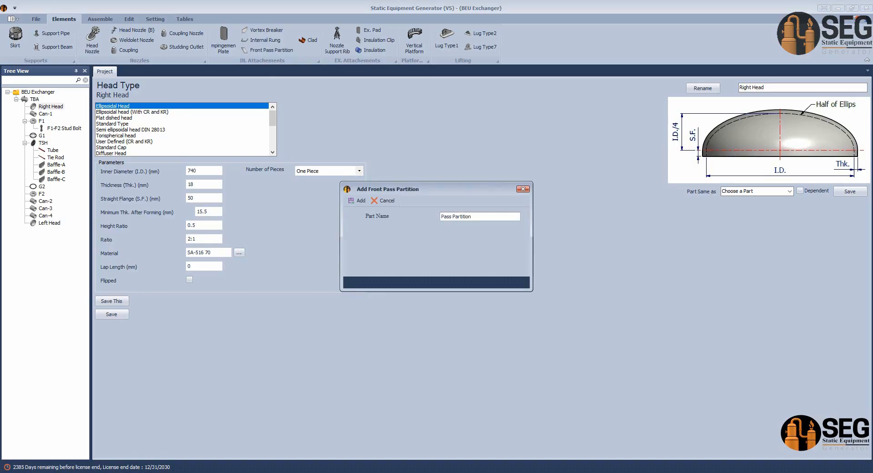
{"action": "left_click", "coordinate": [350, 204]}
{"action": "left_click", "coordinate": [70, 114]}
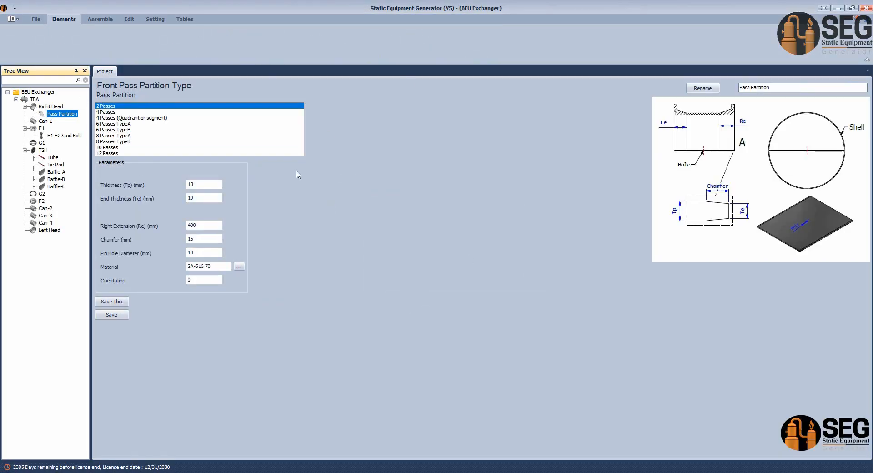
Compare the available front pass partition types and choose 2 Passes
{"action": "left_click", "coordinate": [137, 118]}
{"action": "left_click", "coordinate": [123, 124]}
{"action": "left_click", "coordinate": [117, 141]}
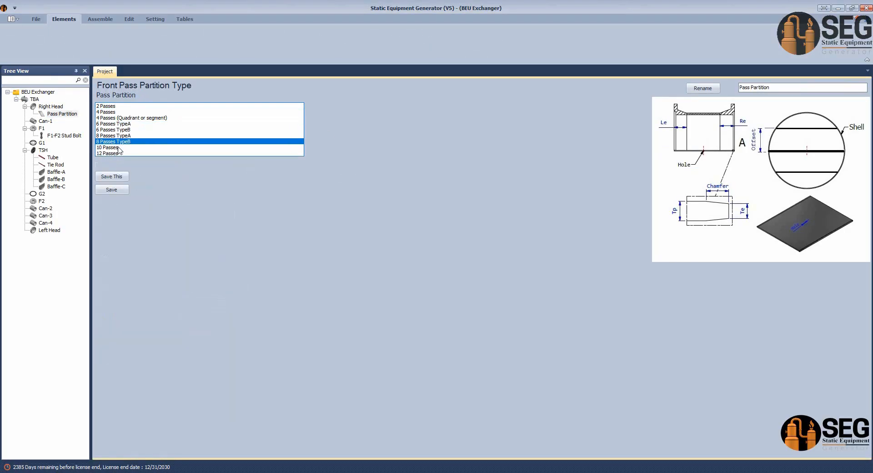
{"action": "left_click", "coordinate": [109, 106]}
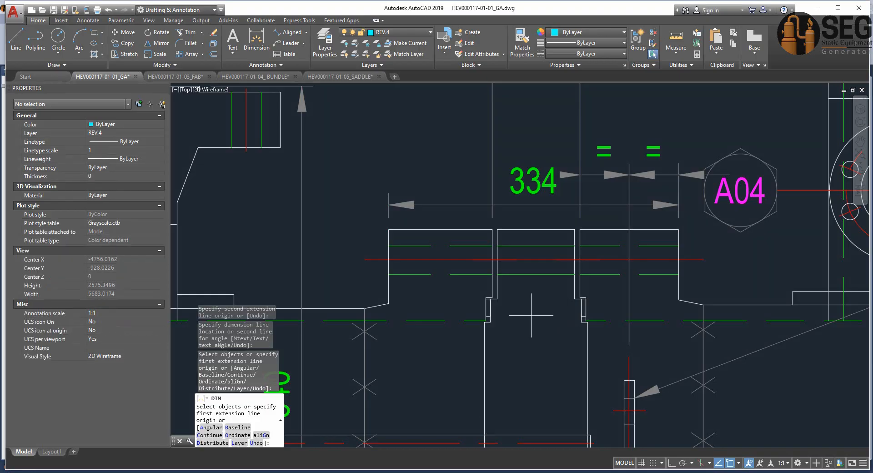
Switch to the AutoCAD GA drawing and measure the pass partition plate's thickness with an aligned dimension
{"action": "scroll", "coordinate": [596, 302], "scroll_direction": "down", "scroll_amount": 5}
{"action": "middle_click_drag", "start_coordinate": [596, 302], "coordinate": [507, 164]}
{"action": "scroll", "coordinate": [589, 273], "scroll_direction": "up", "scroll_amount": 2}
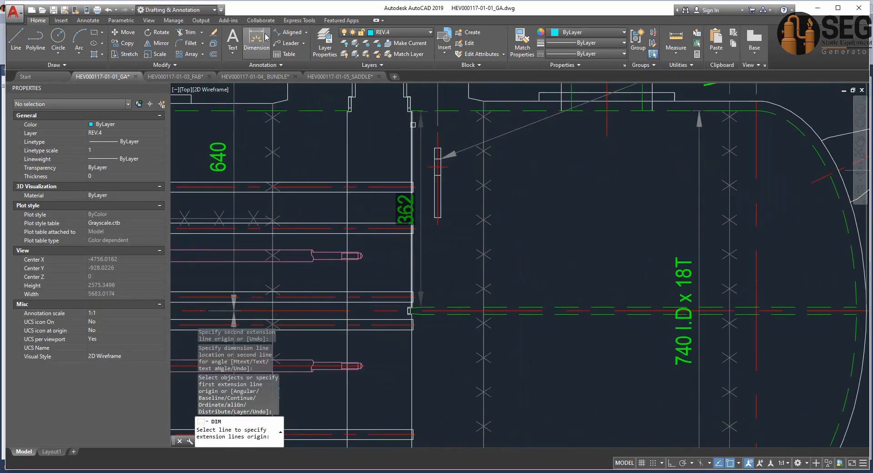
{"action": "left_click", "coordinate": [289, 32]}
{"action": "scroll", "coordinate": [542, 330], "scroll_direction": "up", "scroll_amount": 2}
{"action": "left_click", "coordinate": [534, 294]}
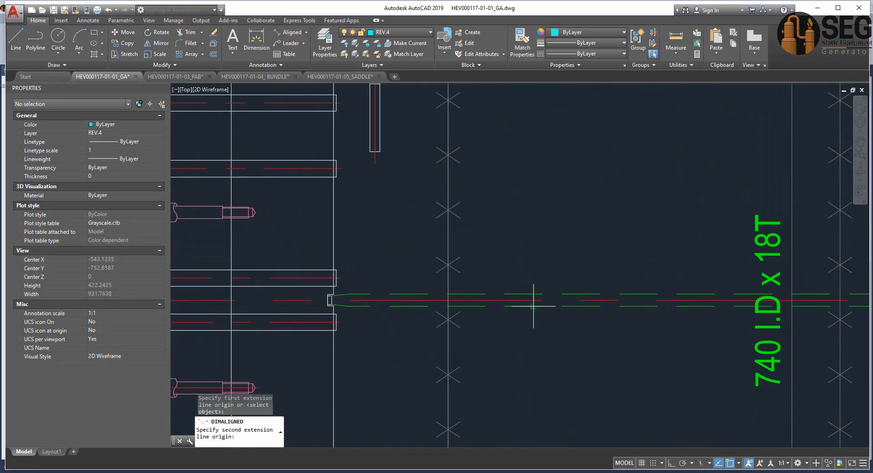
{"action": "left_click", "coordinate": [532, 305]}
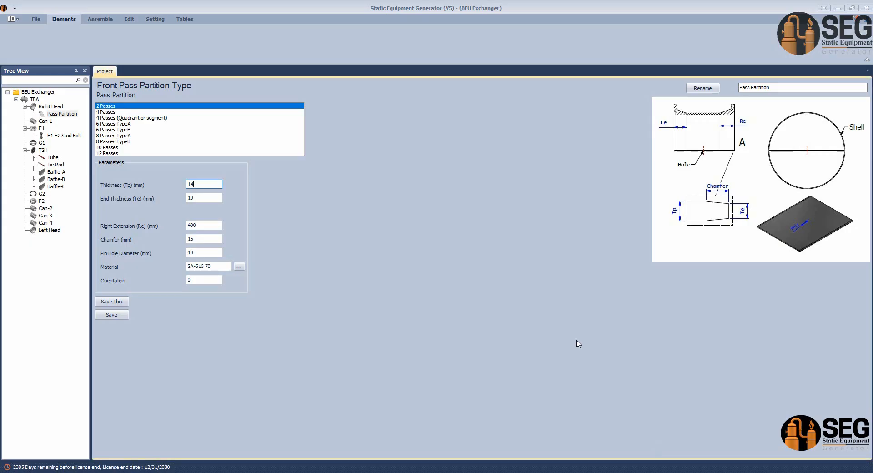
In Static Equipment Generator, set the pass partition's thickness to 14 mm
{"action": "left_click", "coordinate": [202, 199]}
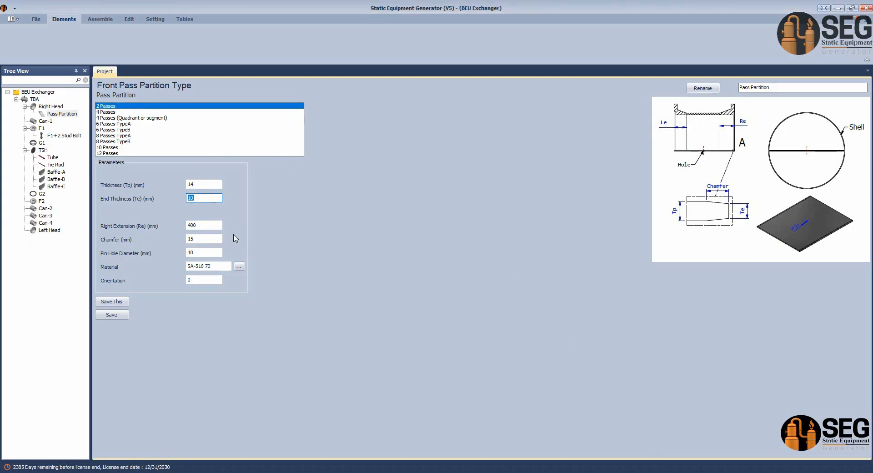
{"action": "left_click", "coordinate": [214, 226]}
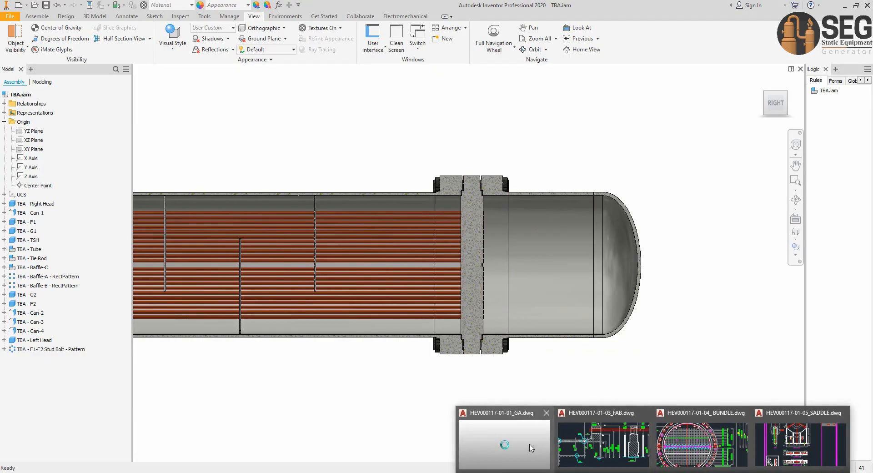
Switch to the AutoCAD GA drawing and dimension the horizontal distance from the head-side weld line to the tubesheet face
{"action": "left_click", "coordinate": [501, 436]}
{"action": "middle_click_drag", "start_coordinate": [409, 182], "coordinate": [354, 291]}
{"action": "left_click", "coordinate": [257, 41]}
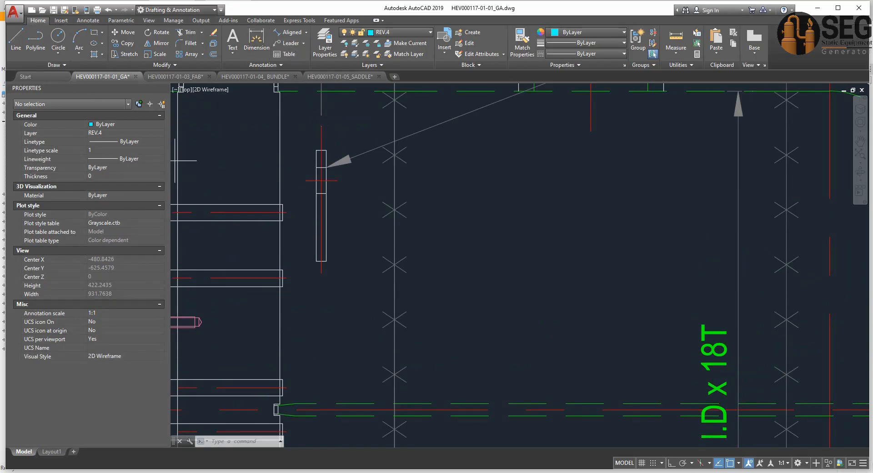
{"action": "scroll", "coordinate": [328, 200], "scroll_direction": "down", "scroll_amount": 2}
{"action": "middle_click_drag", "start_coordinate": [328, 200], "coordinate": [351, 271]}
{"action": "scroll", "coordinate": [672, 207], "scroll_direction": "up", "scroll_amount": 6}
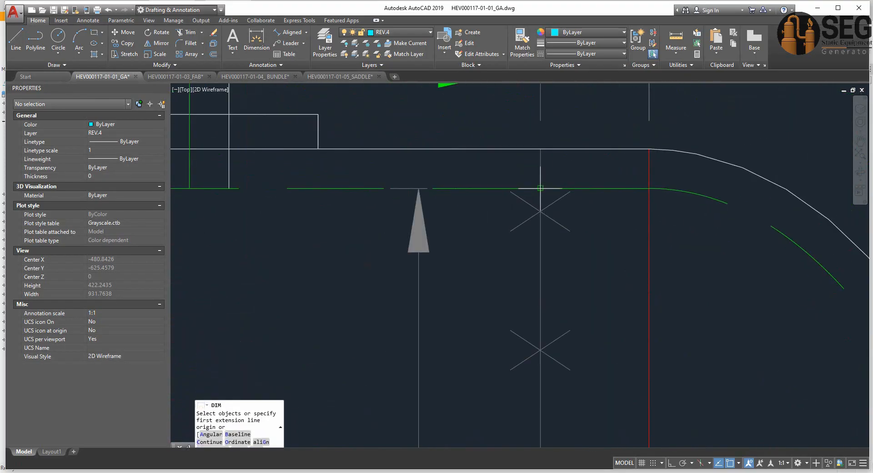
{"action": "left_click", "coordinate": [540, 188]}
{"action": "scroll", "coordinate": [540, 189], "scroll_direction": "down", "scroll_amount": 6}
{"action": "middle_click_drag", "start_coordinate": [552, 194], "coordinate": [637, 207]}
{"action": "middle_click_drag", "start_coordinate": [512, 210], "coordinate": [539, 222]}
{"action": "scroll", "coordinate": [378, 222], "scroll_direction": "up", "scroll_amount": 2}
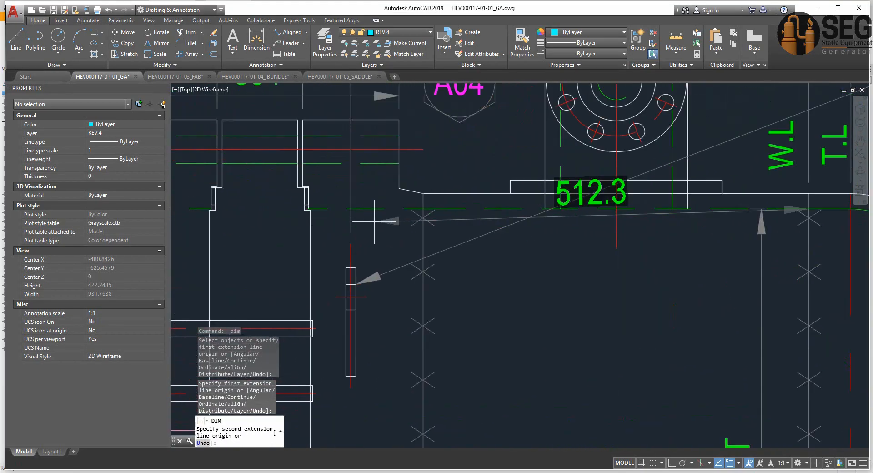
{"action": "middle_click_drag", "start_coordinate": [335, 220], "coordinate": [369, 232]}
{"action": "scroll", "coordinate": [369, 231], "scroll_direction": "up", "scroll_amount": 8}
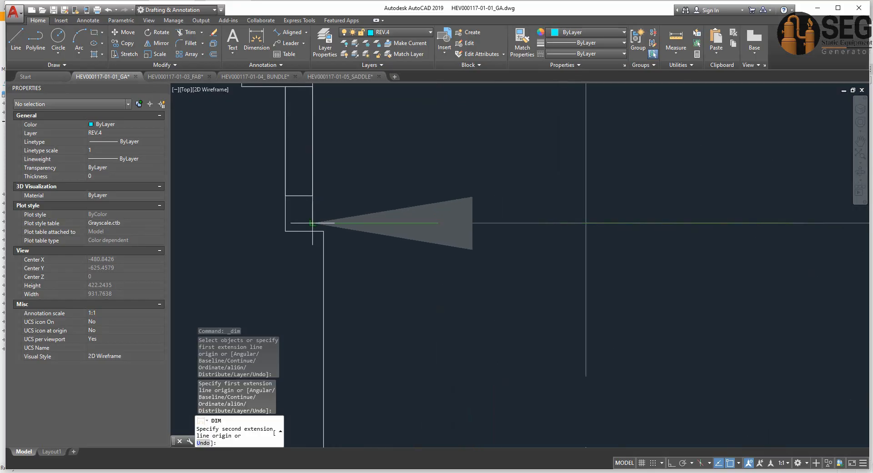
{"action": "left_click", "coordinate": [327, 178]}
{"action": "scroll", "coordinate": [329, 179], "scroll_direction": "down", "scroll_amount": 4}
{"action": "scroll", "coordinate": [353, 165], "scroll_direction": "up", "scroll_amount": 3}
{"action": "middle_click_drag", "start_coordinate": [327, 111], "coordinate": [347, 202]}
{"action": "scroll", "coordinate": [348, 202], "scroll_direction": "down", "scroll_amount": 3}
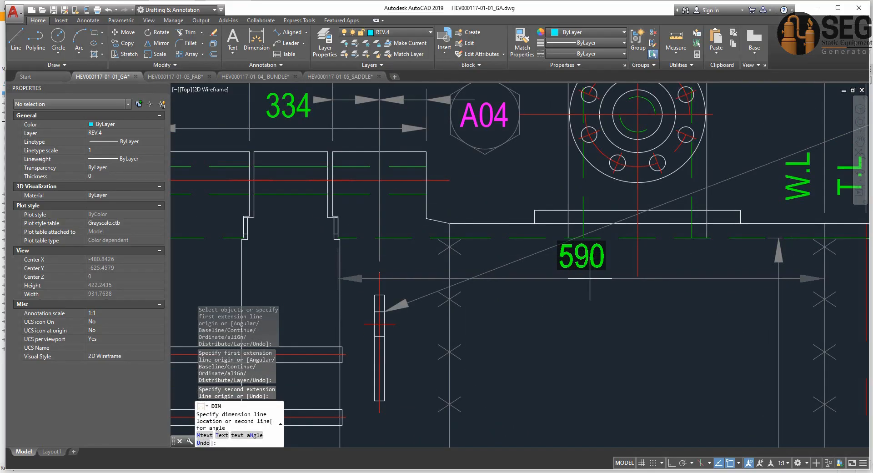
{"action": "left_click", "coordinate": [592, 285]}
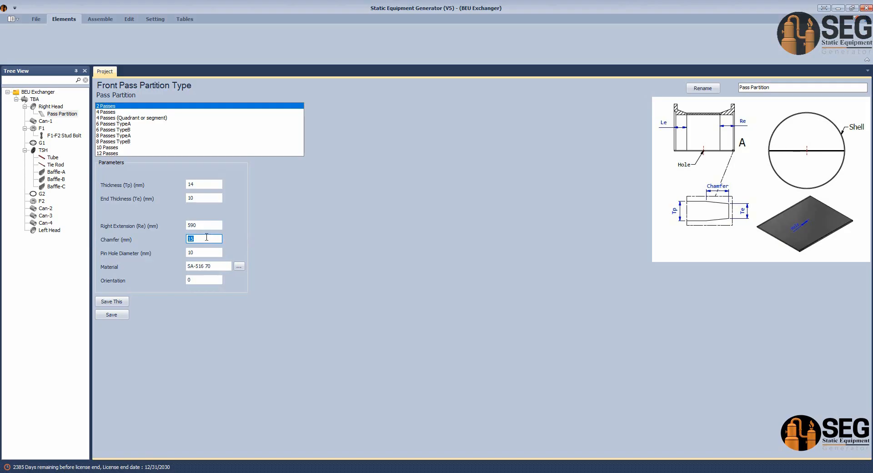
Return to the AutoCAD GA drawing and examine the pass partition's chamfered end at the tubesheet groove
{"action": "left_click", "coordinate": [649, 472]}
{"action": "left_click", "coordinate": [540, 449]}
{"action": "middle_click_drag", "start_coordinate": [432, 427], "coordinate": [469, 216]}
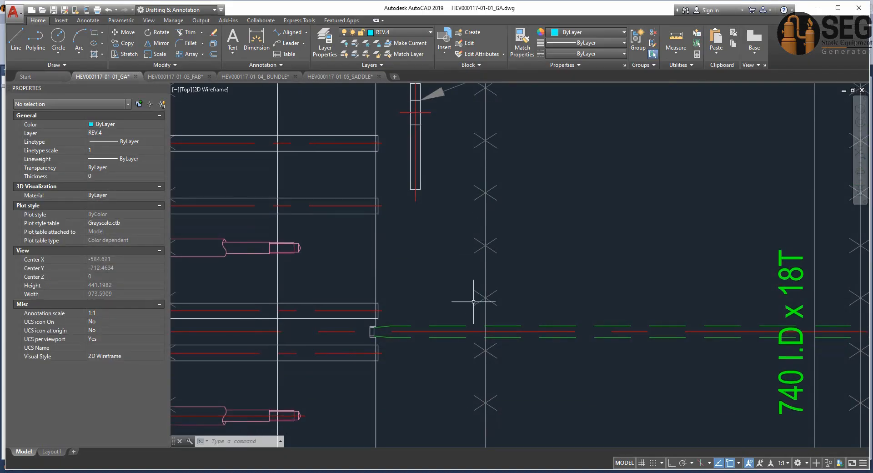
{"action": "scroll", "coordinate": [400, 316], "scroll_direction": "up", "scroll_amount": 4}
{"action": "left_click", "coordinate": [257, 37]}
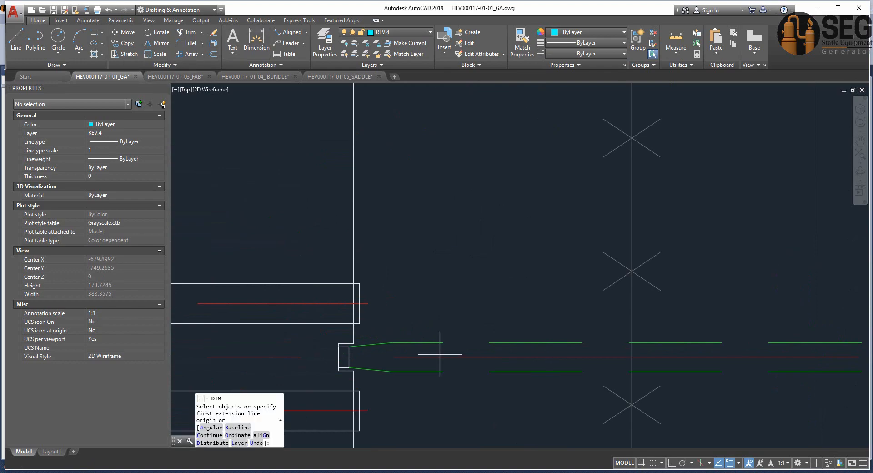
{"action": "scroll", "coordinate": [440, 354], "scroll_direction": "up", "scroll_amount": 3}
{"action": "left_click", "coordinate": [334, 318]}
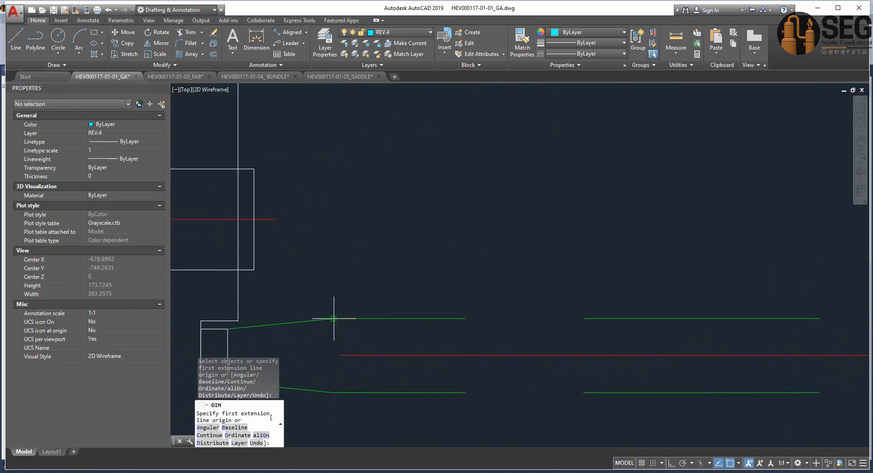
{"action": "left_click", "coordinate": [227, 329]}
{"action": "middle_click_drag", "start_coordinate": [289, 238], "coordinate": [522, 234]}
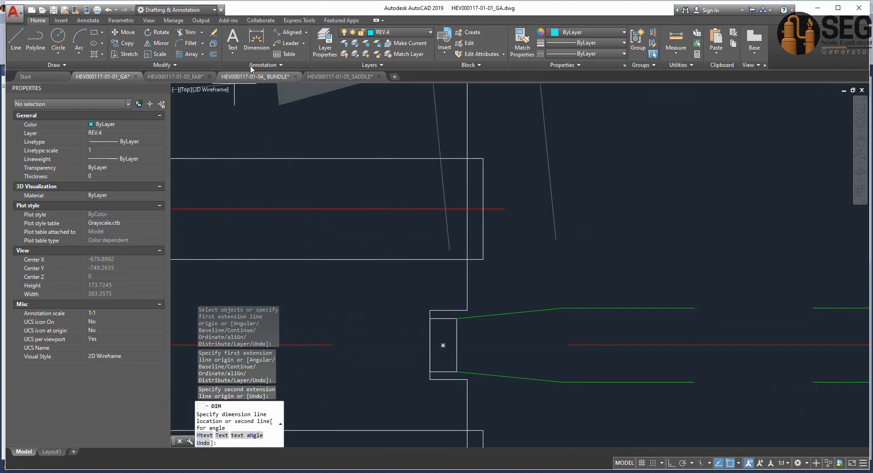
Dimension the chamfer's horizontal length from the pass partition's end face to where the full thickness starts
{"action": "left_click", "coordinate": [256, 37]}
{"action": "left_click", "coordinate": [454, 345]}
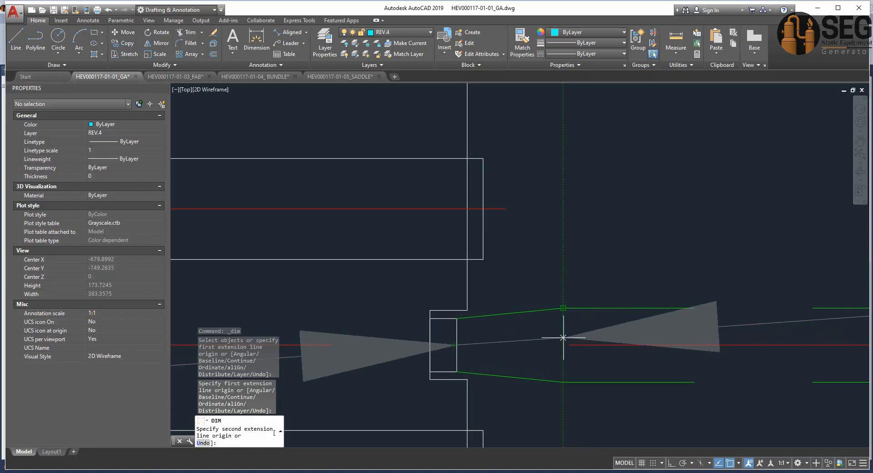
{"action": "left_click", "coordinate": [563, 337]}
{"action": "scroll", "coordinate": [552, 248], "scroll_direction": "down", "scroll_amount": 3}
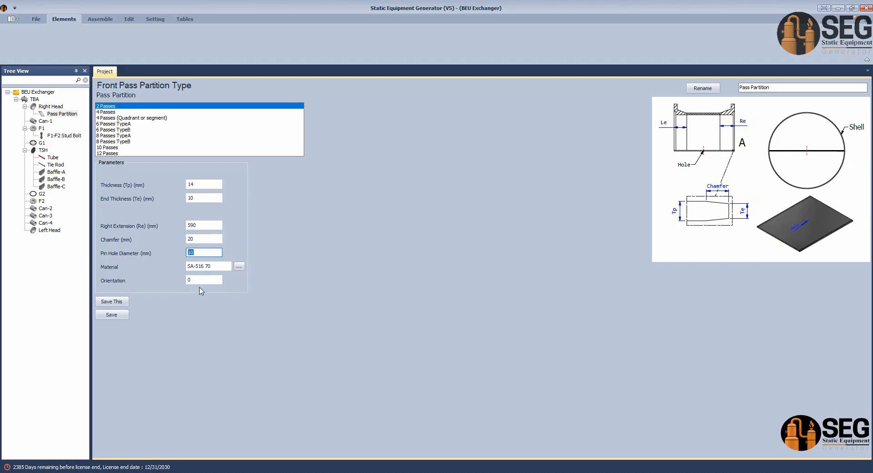
Save the pass partition with a 590 mm right extension and 20 mm chamfer, and generate it in the Inventor assembly
{"action": "left_click", "coordinate": [125, 319]}
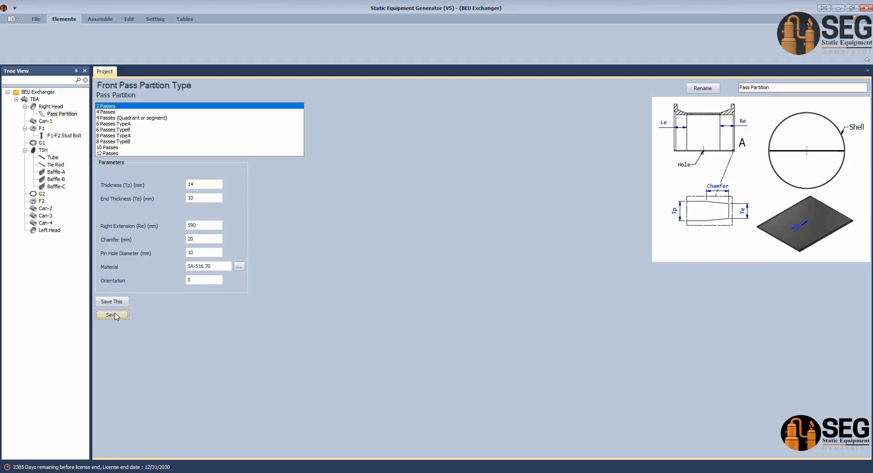
{"action": "left_click", "coordinate": [91, 23]}
{"action": "left_click", "coordinate": [20, 38]}
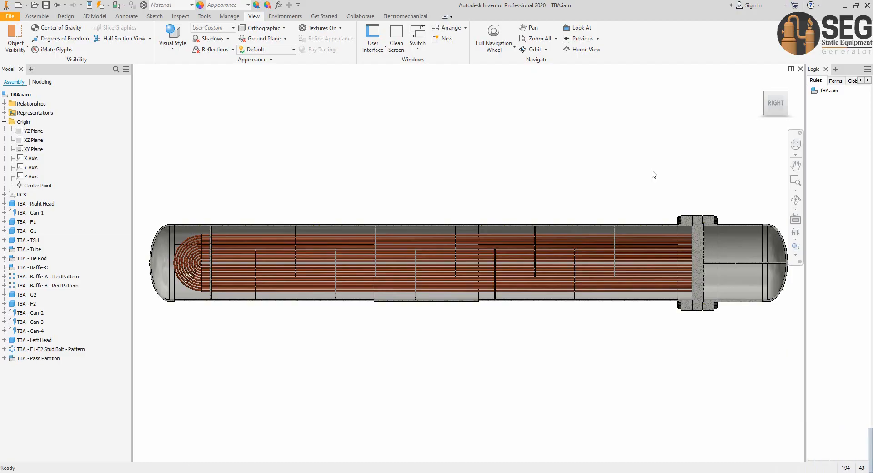
In the Inventor assembly, examine how the pass partition's chamfered end fits the tubesheet groove
{"action": "left_click", "coordinate": [797, 202]}
{"action": "left_click_drag", "start_coordinate": [514, 308], "coordinate": [425, 338]}
{"action": "scroll", "coordinate": [676, 270], "scroll_direction": "down", "scroll_amount": 7}
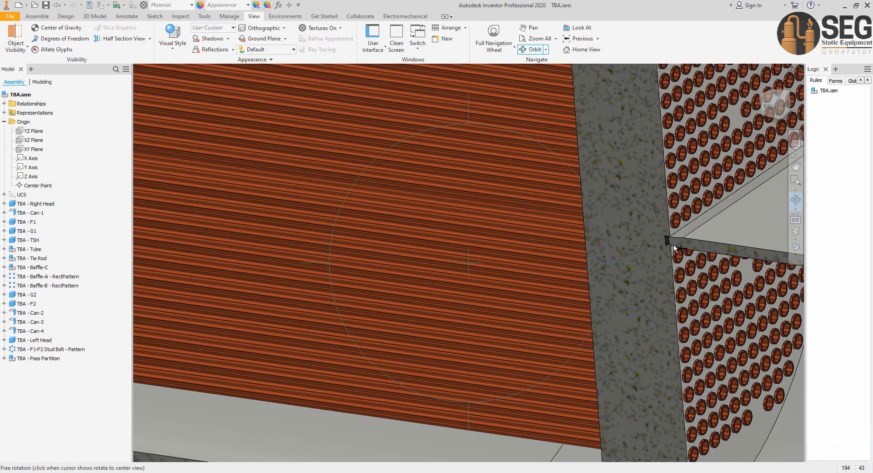
{"action": "scroll", "coordinate": [683, 262], "scroll_direction": "down", "scroll_amount": 5}
{"action": "scroll", "coordinate": [641, 190], "scroll_direction": "down", "scroll_amount": 5}
{"action": "middle_click_drag", "start_coordinate": [641, 190], "coordinate": [389, 242]}
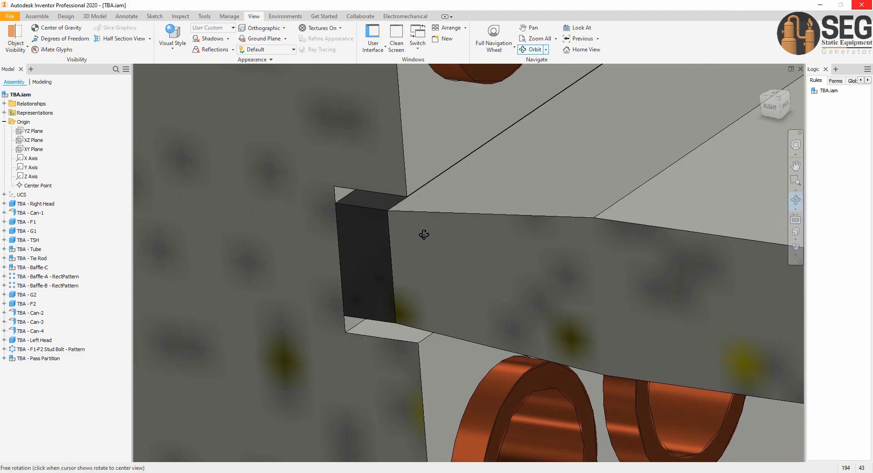
Select Can-1 in Static Equipment Generator and locate the nozzle table in the AutoCAD GA drawing
{"action": "left_click", "coordinate": [674, 472]}
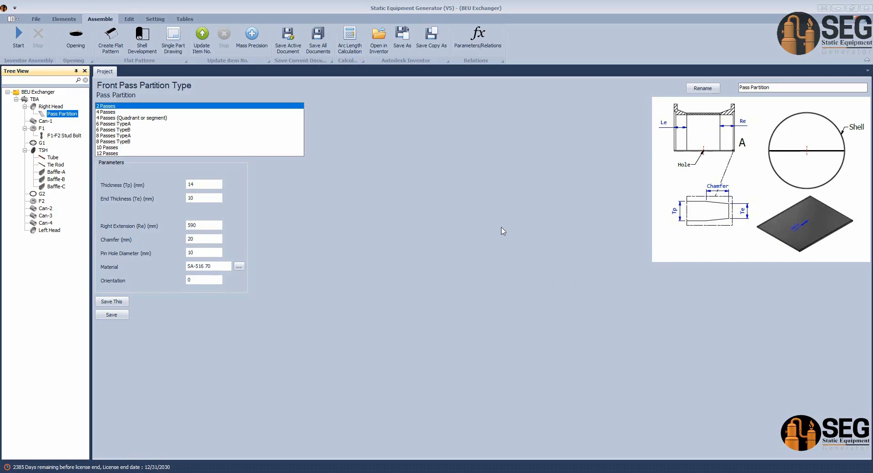
{"action": "left_click", "coordinate": [37, 121]}
{"action": "mouse_move", "coordinate": [655, 471]}
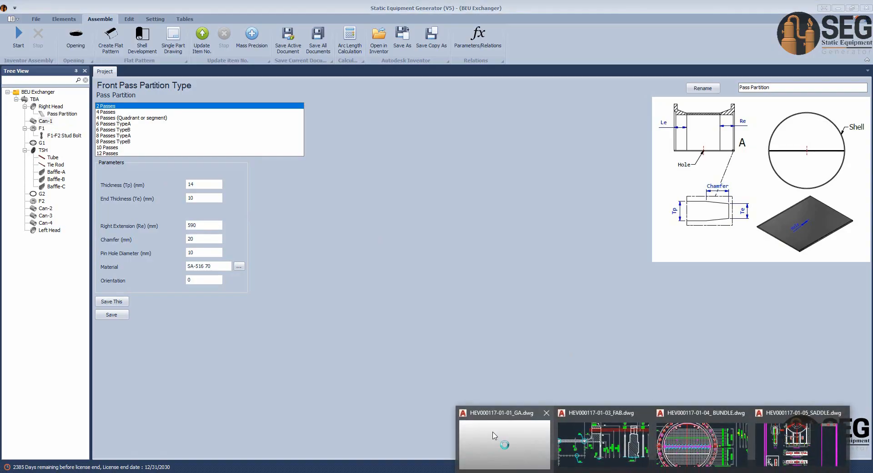
{"action": "left_click", "coordinate": [498, 436]}
{"action": "scroll", "coordinate": [509, 251], "scroll_direction": "down", "scroll_amount": 4}
{"action": "scroll", "coordinate": [498, 247], "scroll_direction": "up", "scroll_amount": 4}
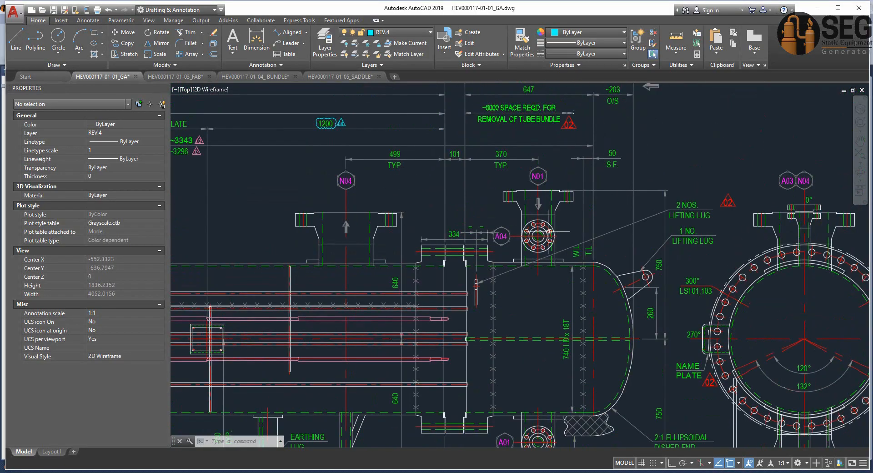
{"action": "middle_click_drag", "start_coordinate": [499, 247], "coordinate": [527, 244]}
{"action": "scroll", "coordinate": [500, 209], "scroll_direction": "down", "scroll_amount": 6}
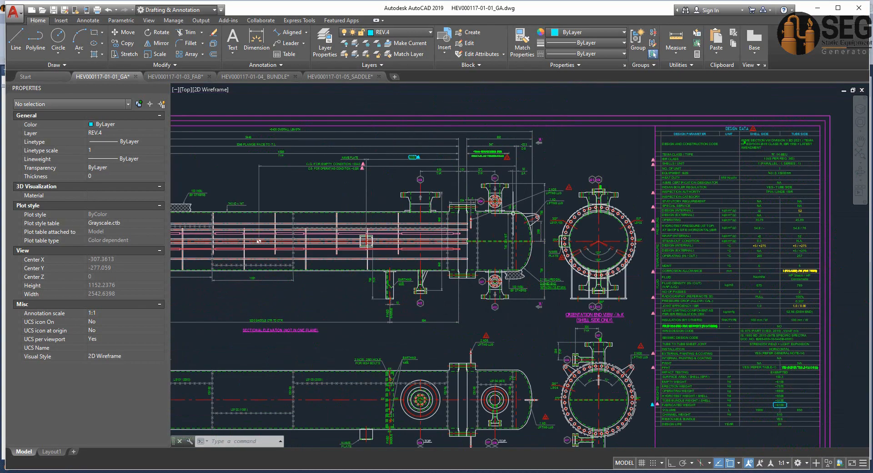
{"action": "scroll", "coordinate": [464, 287], "scroll_direction": "up", "scroll_amount": 6}
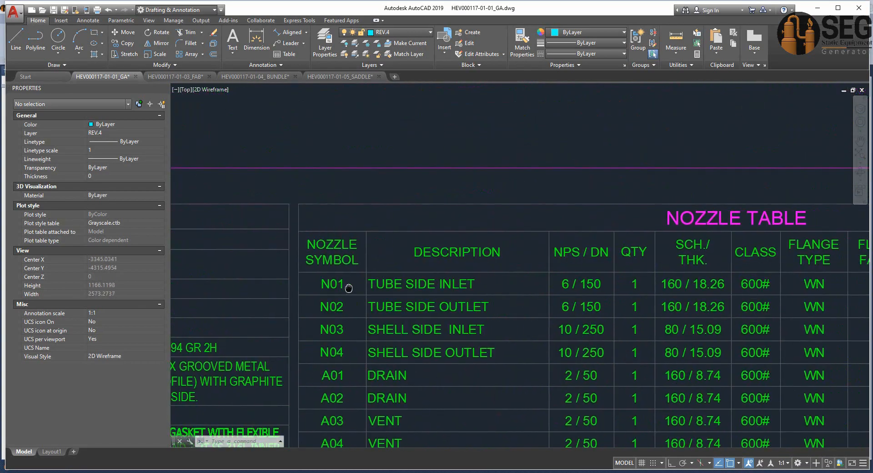
Open the nozzle table's N01 description cell and copy its text, TUBE SIDE INLET
{"action": "left_click", "coordinate": [341, 289]}
{"action": "double_click", "coordinate": [342, 289]}
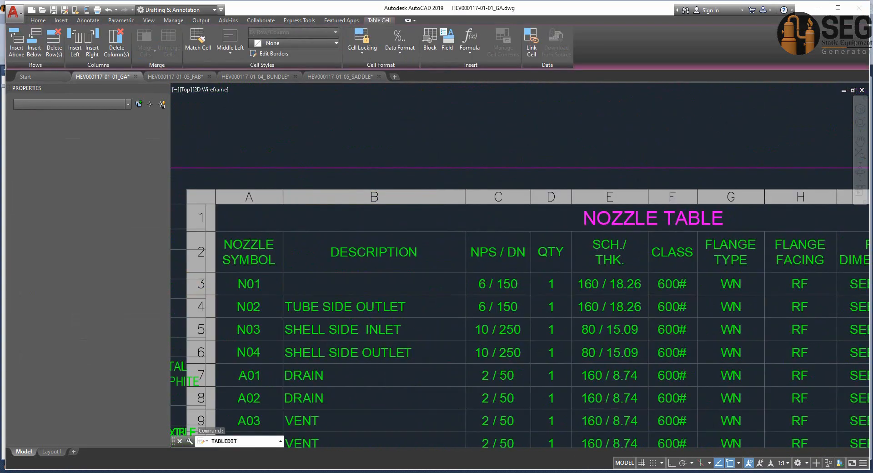
{"action": "triple_click", "coordinate": [348, 285]}
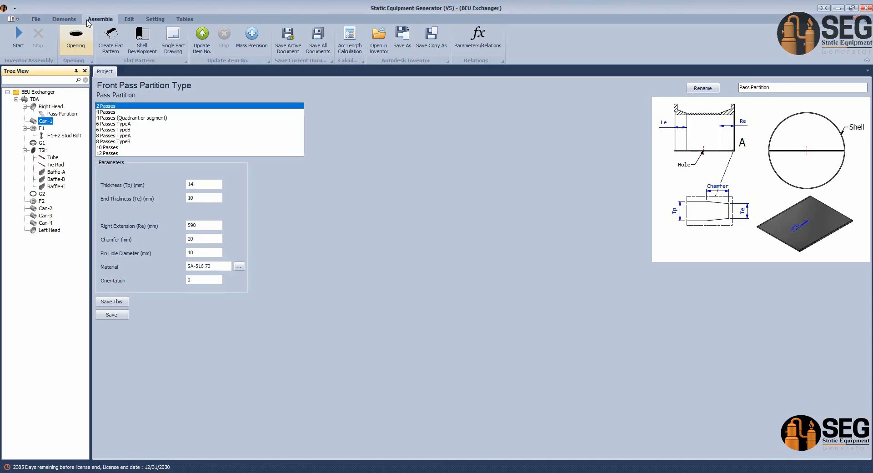
In Static Equipment Generator, add a shell nozzle named N01 to Can-1
{"action": "left_click", "coordinate": [63, 19]}
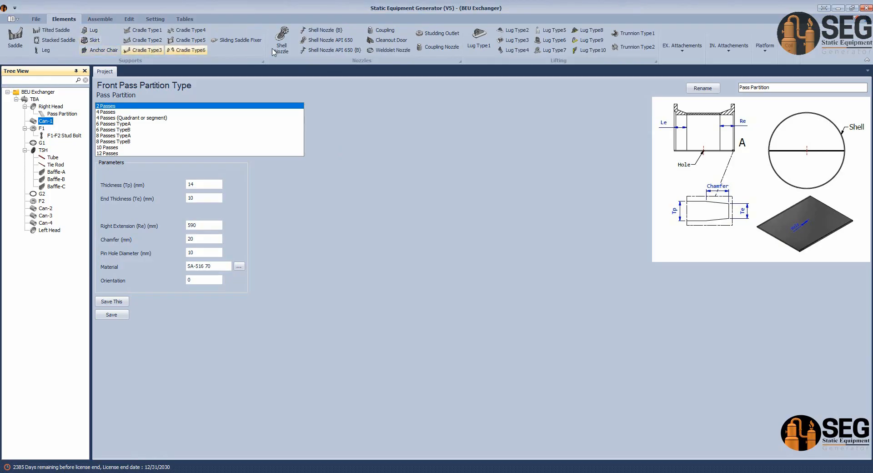
{"action": "left_click", "coordinate": [283, 38]}
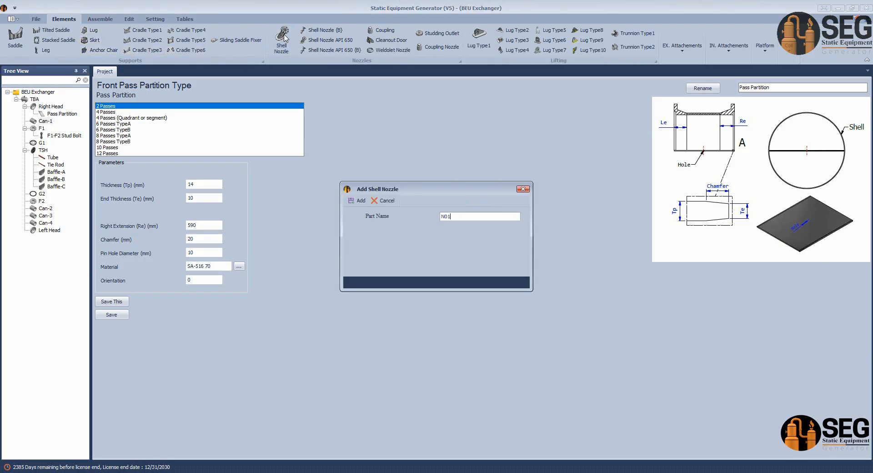
{"action": "left_click", "coordinate": [361, 201]}
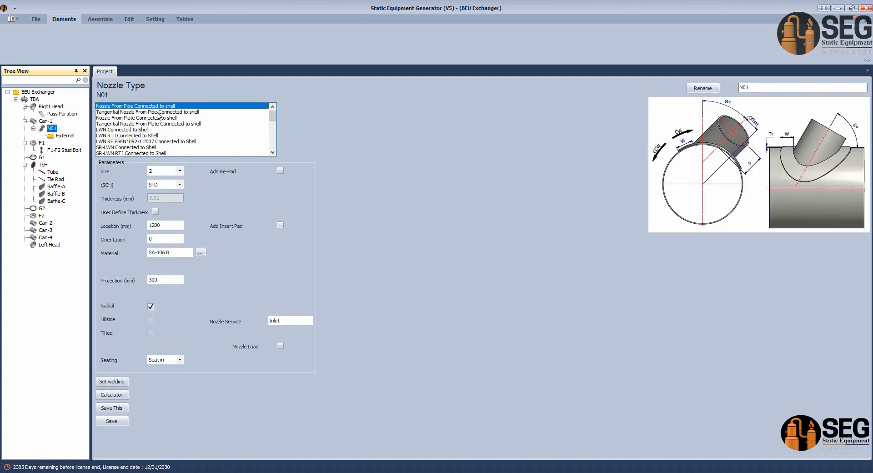
Set nozzle N01's size to 6, schedule to 160 and nozzle service to TUBE SIDE INLET
{"action": "left_click", "coordinate": [180, 172]}
{"action": "left_click", "coordinate": [163, 216]}
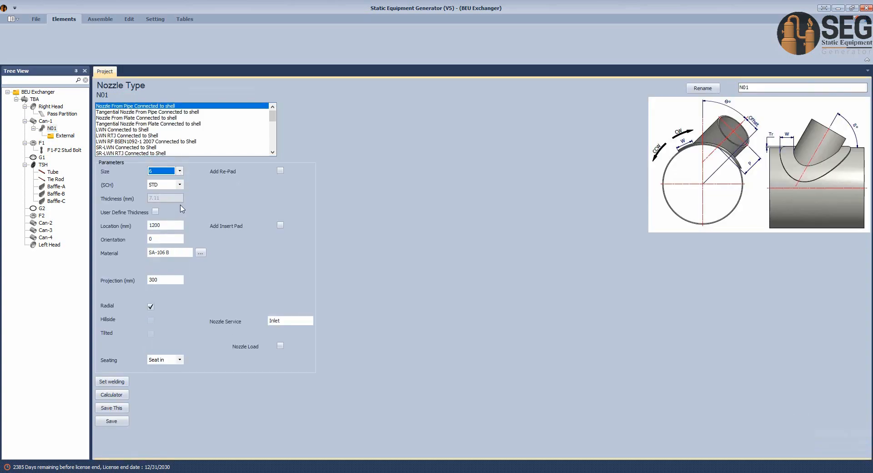
{"action": "left_click", "coordinate": [178, 185]}
{"action": "left_click", "coordinate": [160, 246]}
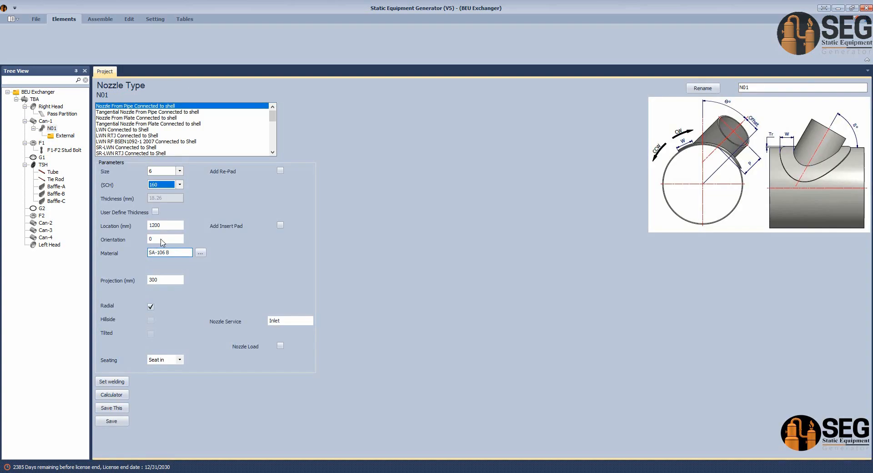
{"action": "left_click", "coordinate": [293, 321]}
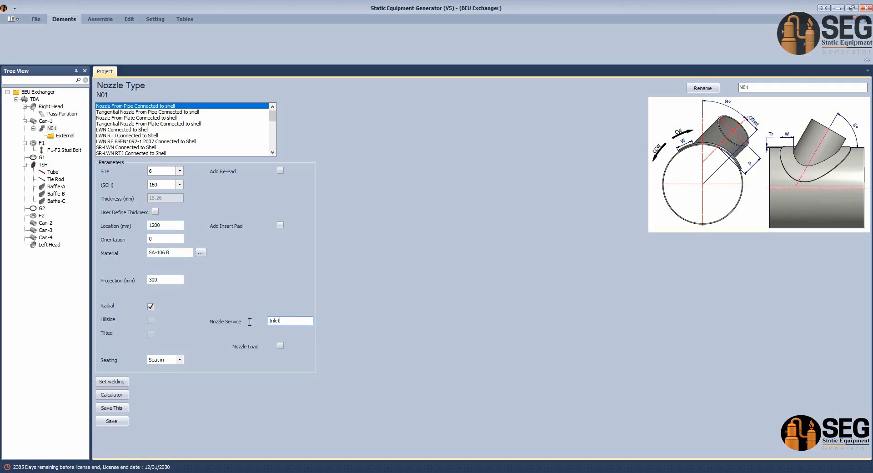
{"action": "type", "text": "TUBE SIDE INLET"}
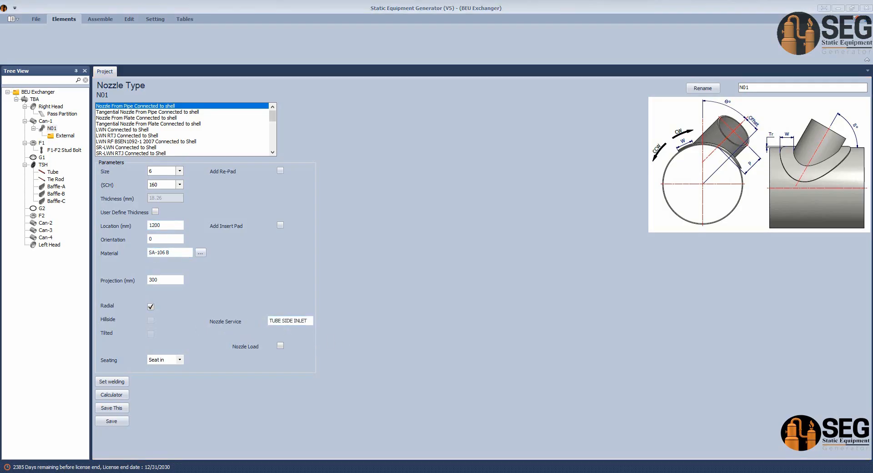
Switch to the AutoCAD GA drawing and read N01's class, flange and reinforcement pad data in the nozzle table
{"action": "left_click", "coordinate": [503, 445]}
{"action": "middle_click_drag", "start_coordinate": [499, 328], "coordinate": [423, 328]}
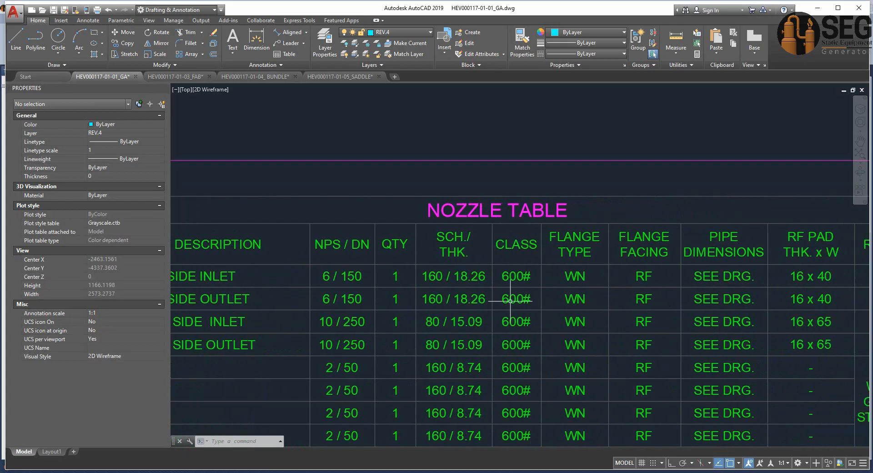
{"action": "middle_click_drag", "start_coordinate": [536, 286], "coordinate": [466, 291]}
{"action": "middle_click_drag", "start_coordinate": [632, 296], "coordinate": [599, 296]}
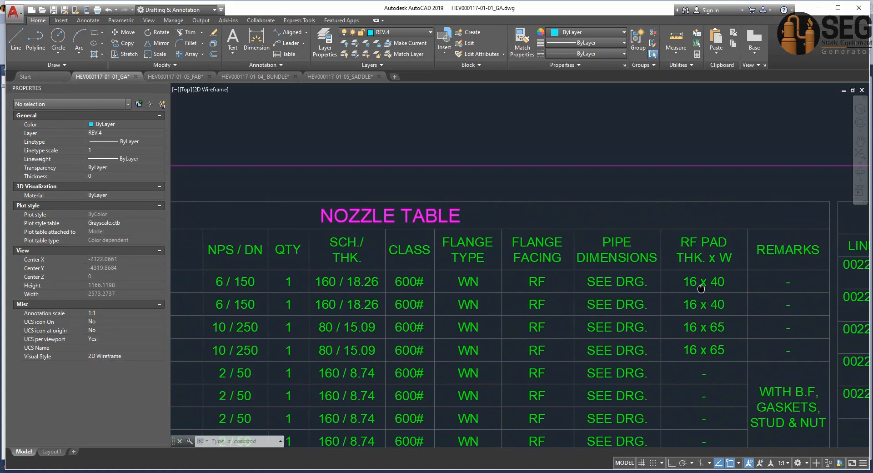
{"action": "middle_click_drag", "start_coordinate": [739, 283], "coordinate": [711, 282]}
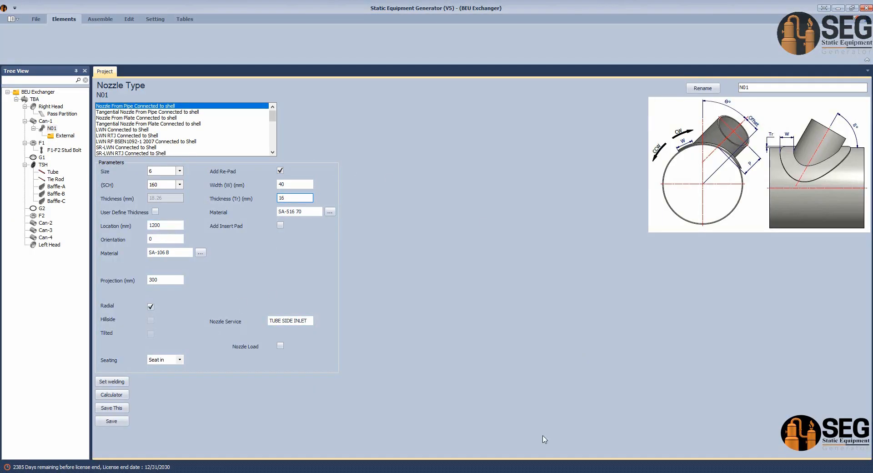
In the AutoCAD GA drawing, dimension the horizontal distance from the weld line to nozzle N01's centreline
{"action": "left_click", "coordinate": [500, 425]}
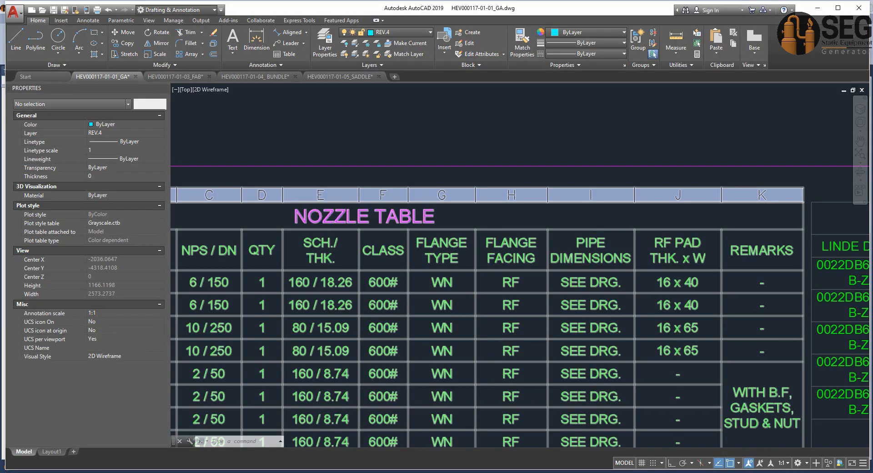
{"action": "mouse_move", "coordinate": [733, 146]}
{"action": "middle_mouse_down"}
{"action": "mouse_move", "coordinate": [492, 278]}
{"action": "mouse_move", "coordinate": [527, 389]}
{"action": "middle_mouse_up"}
{"action": "scroll", "coordinate": [500, 289], "scroll_direction": "up", "scroll_amount": 6}
{"action": "mouse_move", "coordinate": [399, 191]}
{"action": "middle_mouse_down"}
{"action": "mouse_move", "coordinate": [513, 294]}
{"action": "mouse_move", "coordinate": [545, 380]}
{"action": "middle_mouse_up"}
{"action": "left_click", "coordinate": [257, 41]}
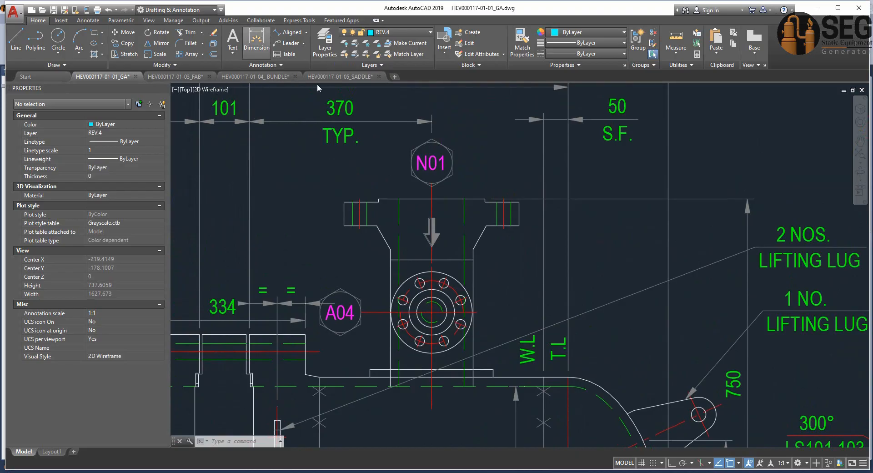
{"action": "scroll", "coordinate": [526, 345], "scroll_direction": "up", "scroll_amount": 2}
{"action": "key", "text": "Return"}
{"action": "left_click", "coordinate": [552, 395]}
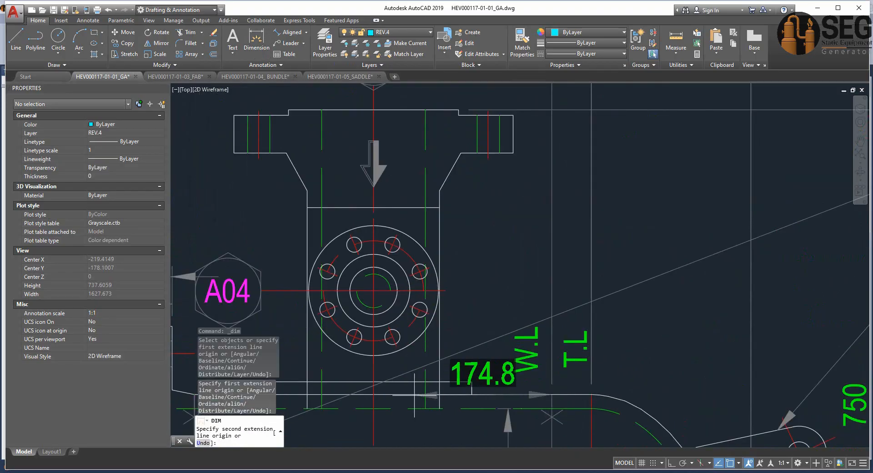
{"action": "left_click", "coordinate": [373, 395]}
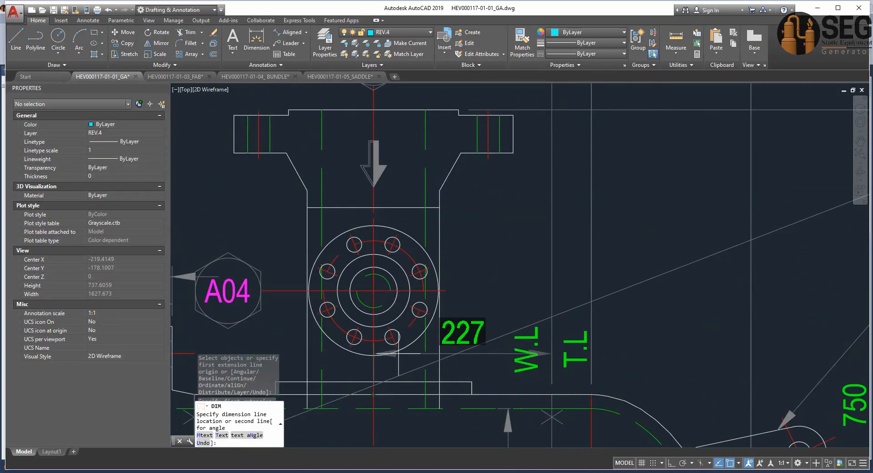
{"action": "left_click", "coordinate": [462, 294]}
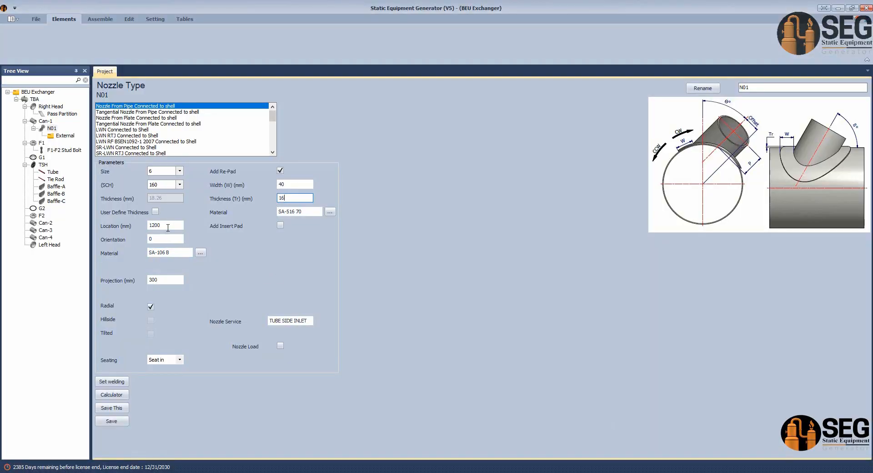
Set nozzle N01's location to 227 mm and save the nozzle parameters
{"action": "left_click", "coordinate": [168, 227]}
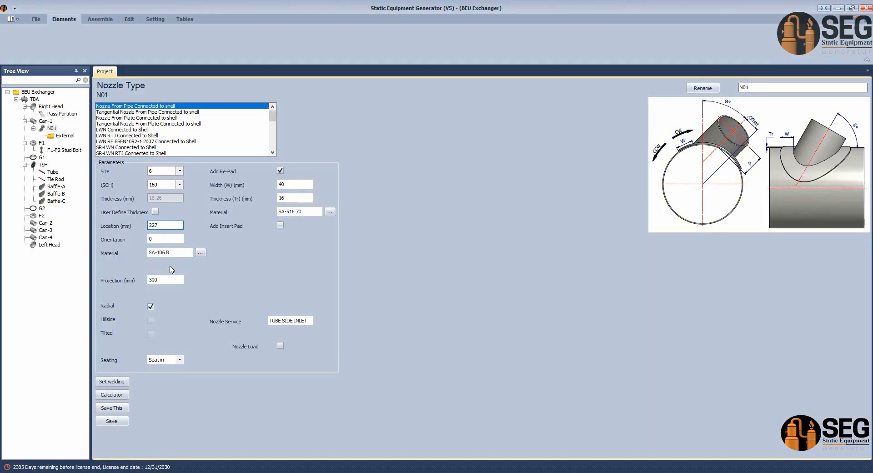
{"action": "left_click", "coordinate": [156, 239]}
{"action": "left_click", "coordinate": [112, 421]}
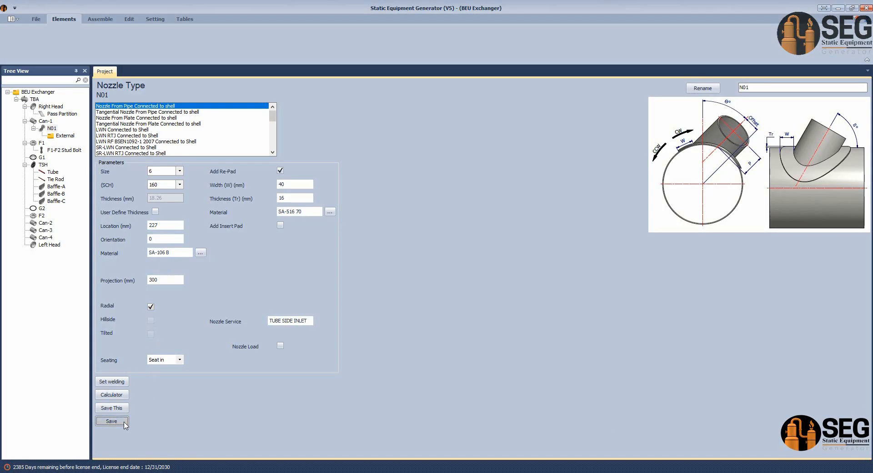
Set dimension A of N01's welding detail to 10 mm, fill in dimension B, and save the detail
{"action": "left_click", "coordinate": [112, 381]}
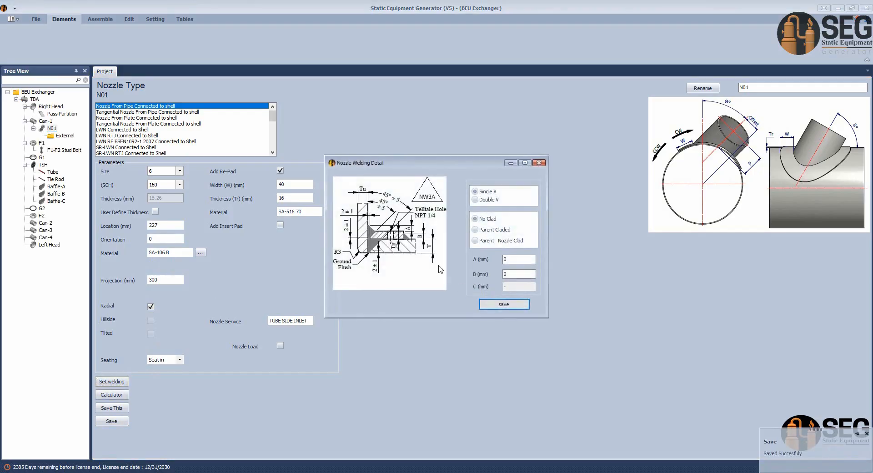
{"action": "double_click", "coordinate": [519, 260]}
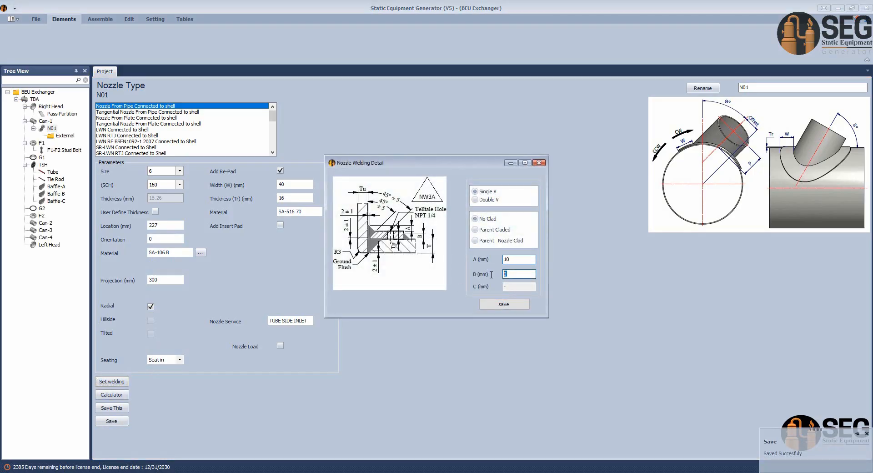
{"action": "left_click", "coordinate": [506, 305]}
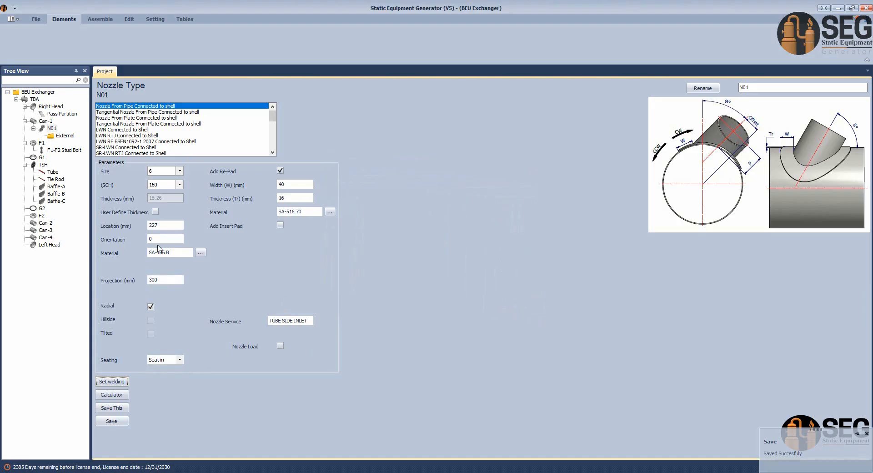
Add a flange named N01-Flange under N01's External folder and open its parameters
{"action": "left_click", "coordinate": [66, 136]}
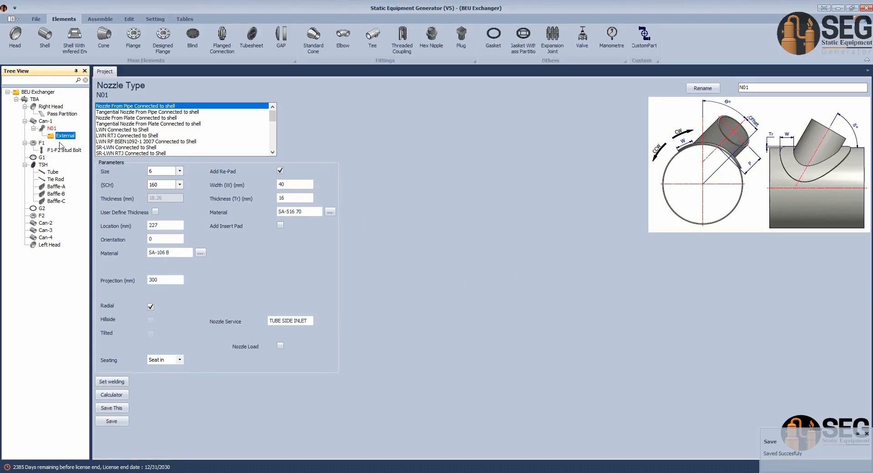
{"action": "left_click", "coordinate": [135, 46]}
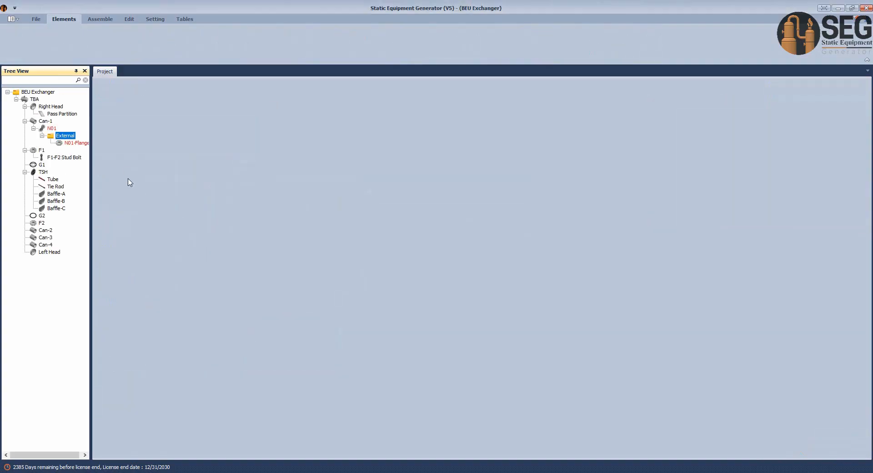
{"action": "left_click", "coordinate": [73, 142]}
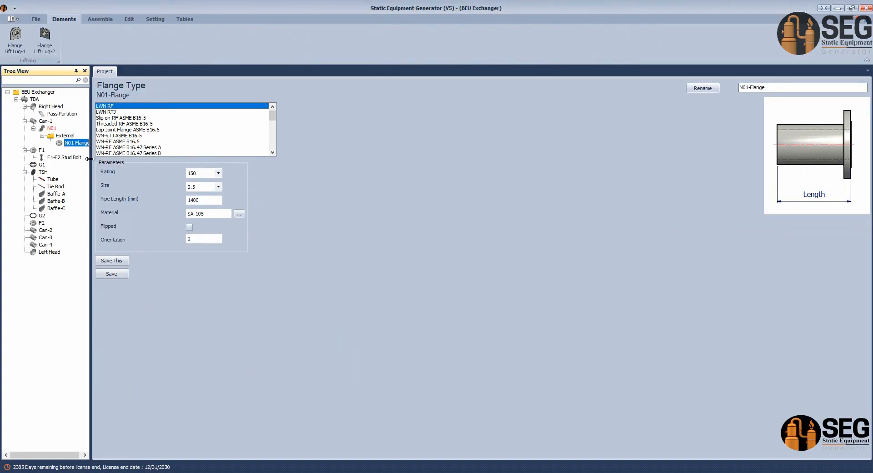
{"action": "left_click_drag", "start_coordinate": [90, 158], "coordinate": [119, 158]}
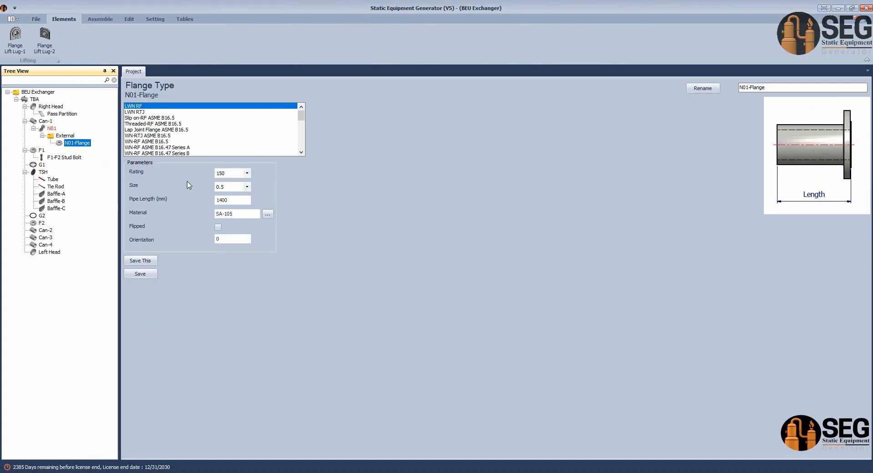
Define N01-Flange as WN-RF ASME B16.5 with rating 600, size 6 and pipe schedule 160, and save it
{"action": "left_click", "coordinate": [153, 141]}
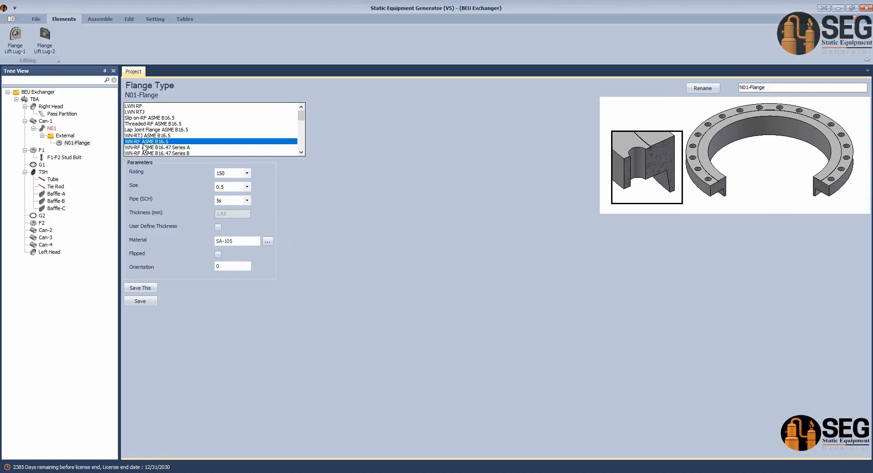
{"action": "left_click", "coordinate": [246, 173]}
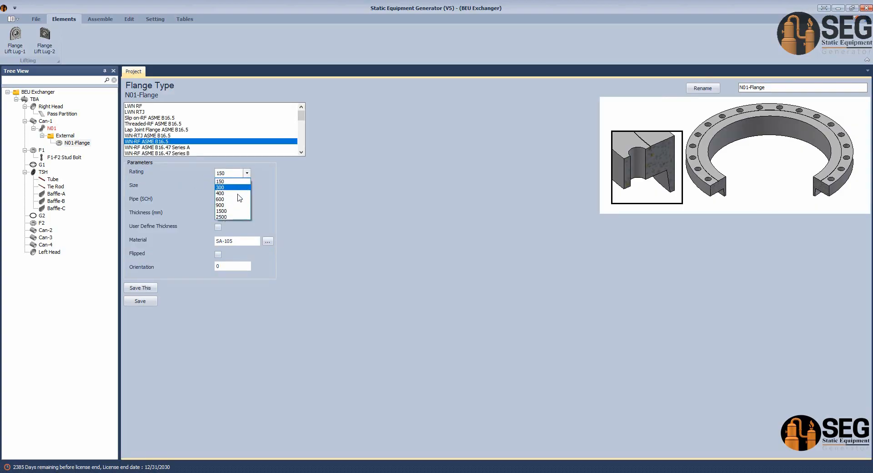
{"action": "left_click", "coordinate": [245, 195]}
{"action": "left_click", "coordinate": [247, 186]}
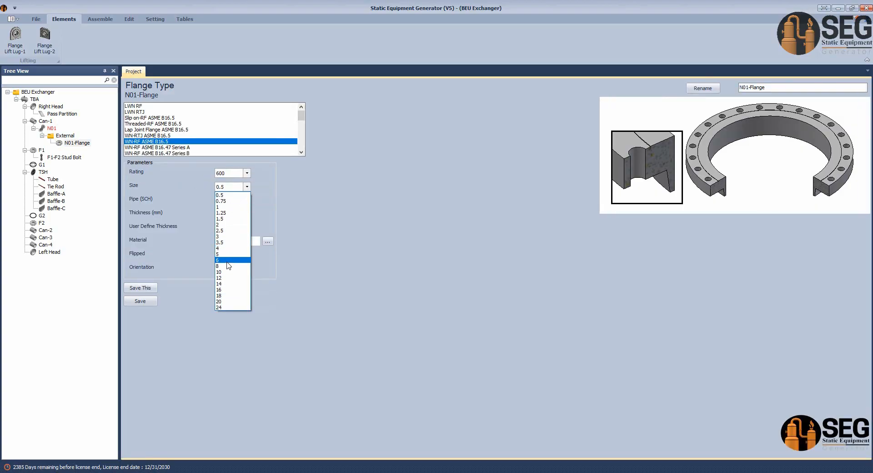
{"action": "left_click", "coordinate": [228, 259]}
{"action": "left_click", "coordinate": [247, 200]}
{"action": "left_click", "coordinate": [223, 274]}
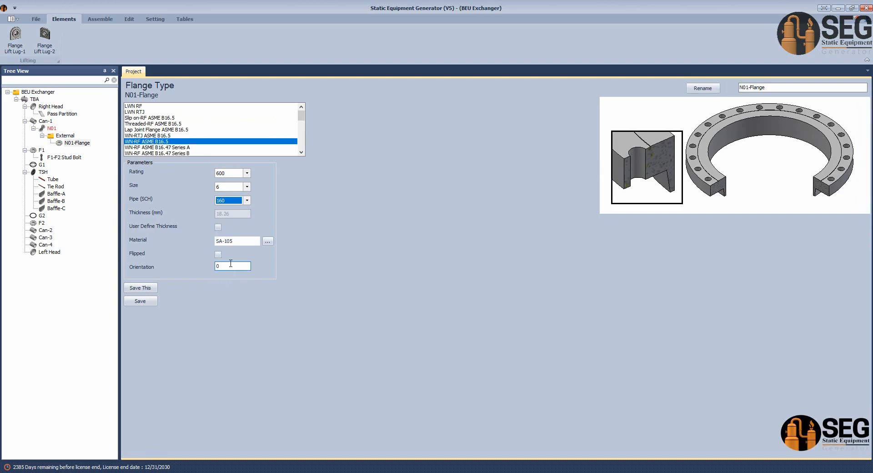
{"action": "left_click", "coordinate": [149, 302]}
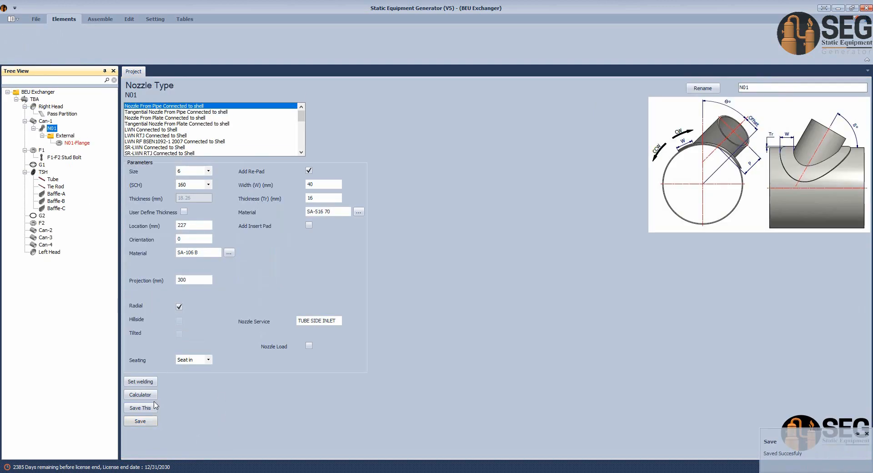
{"action": "left_click", "coordinate": [146, 396]}
{"action": "left_click", "coordinate": [653, 472]}
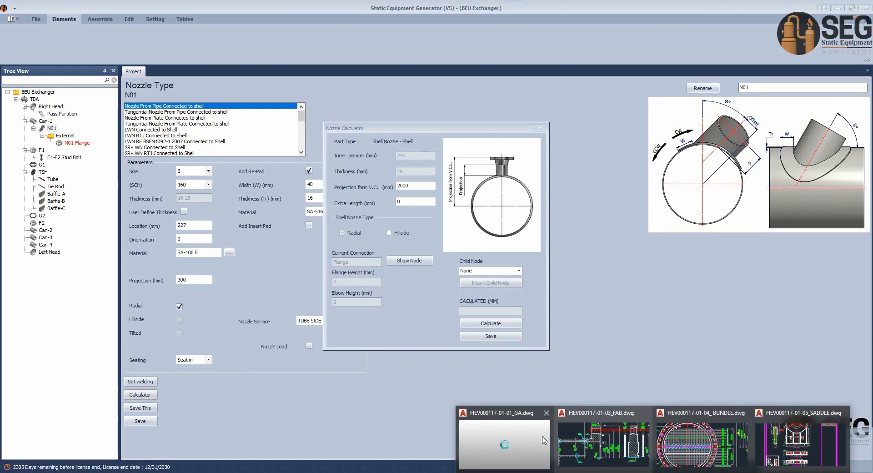
{"action": "left_click", "coordinate": [542, 440]}
{"action": "scroll", "coordinate": [673, 293], "scroll_direction": "down", "scroll_amount": 6}
{"action": "middle_click_drag", "start_coordinate": [673, 294], "coordinate": [634, 286]}
{"action": "scroll", "coordinate": [759, 358], "scroll_direction": "up", "scroll_amount": 2}
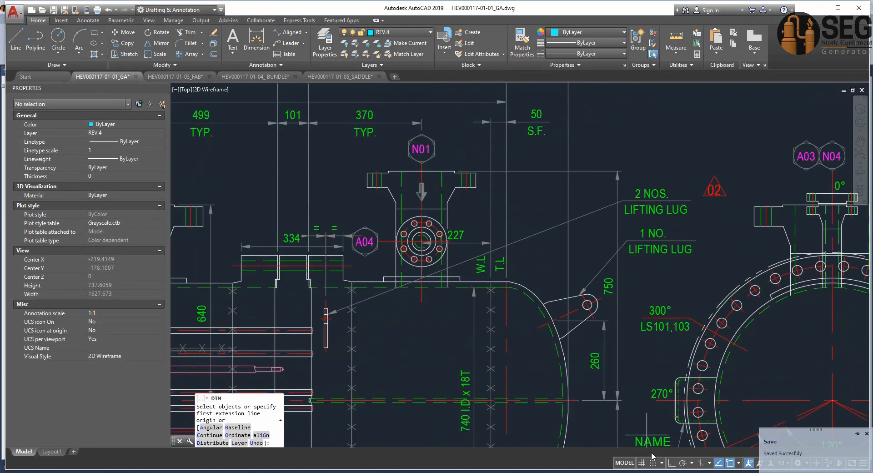
Back in Static Equipment Generator, set the projection from V.C.L to 750 mm, calculate the nozzle projection and save it
{"action": "mouse_move", "coordinate": [673, 472]}
{"action": "left_click", "coordinate": [738, 434]}
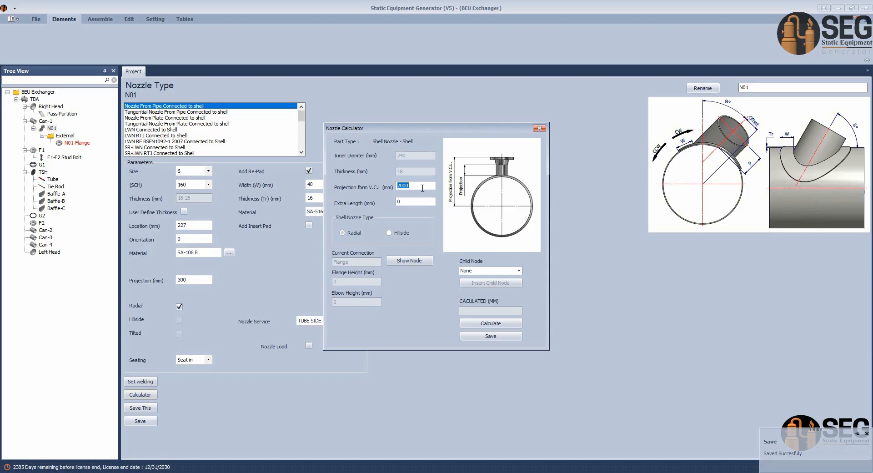
{"action": "type", "text": "750"}
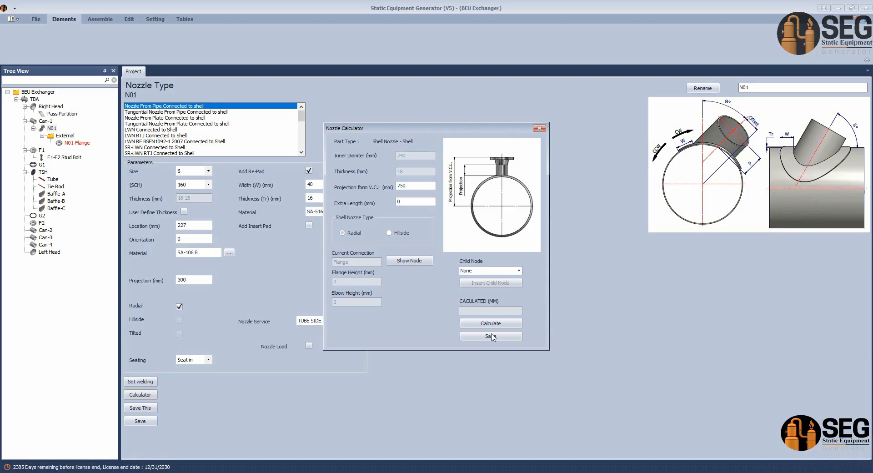
{"action": "left_click", "coordinate": [489, 323]}
{"action": "left_click", "coordinate": [479, 336]}
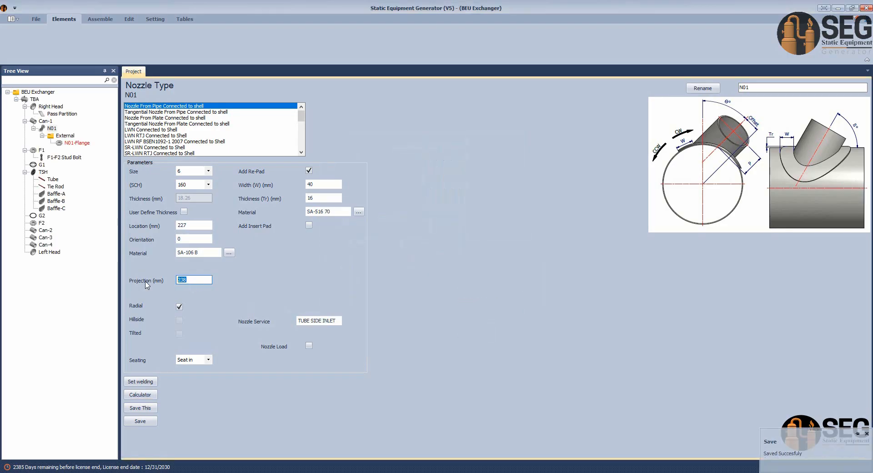
Start the Inventor assembly generation to add nozzle N01 and its flange to the TBA model
{"action": "left_click", "coordinate": [95, 21]}
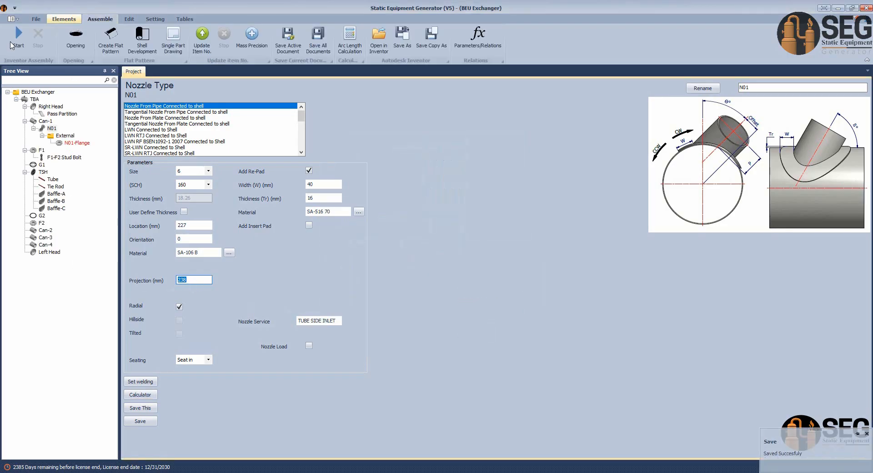
{"action": "left_click", "coordinate": [19, 40]}
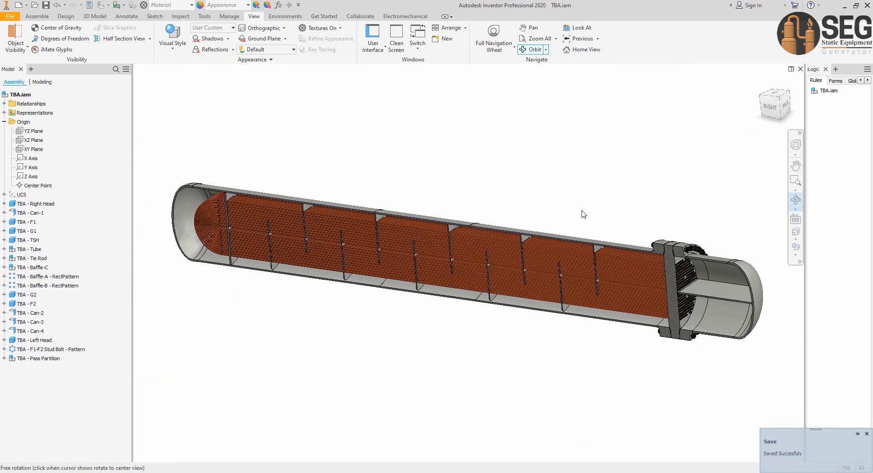
{"action": "right_click", "coordinate": [554, 173]}
{"action": "left_click", "coordinate": [569, 177]}
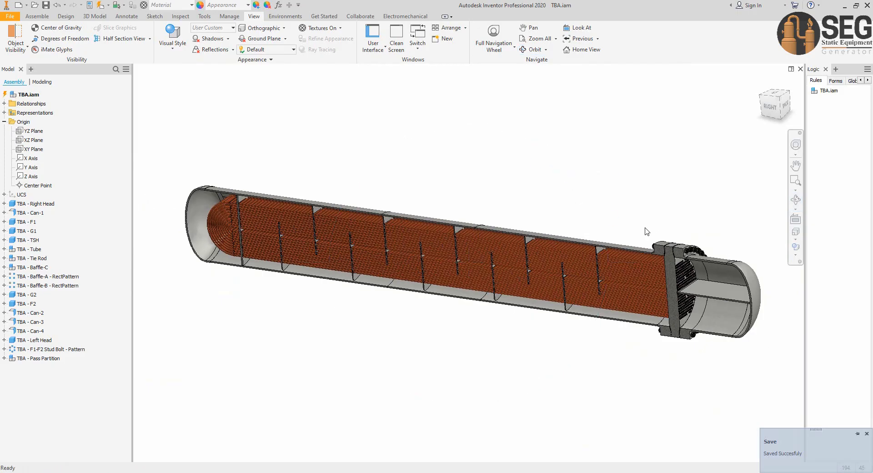
End the section view of the exchanger in Inventor to show the complete model around nozzle N01
{"action": "left_click", "coordinate": [150, 39]}
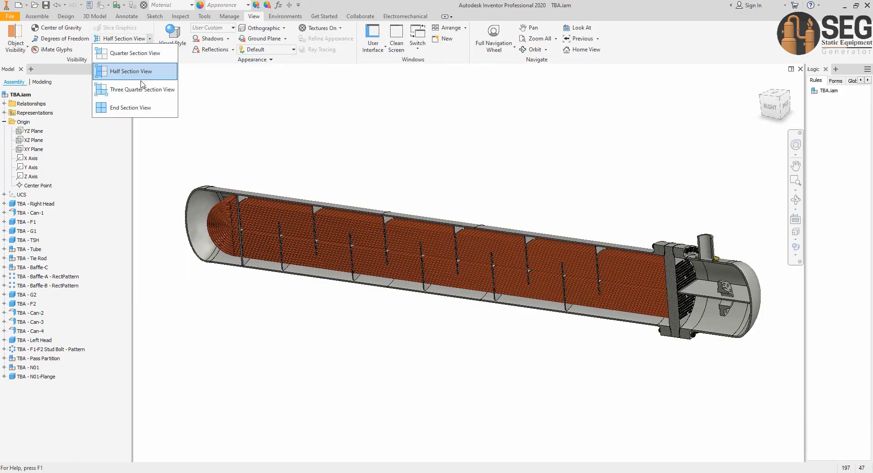
{"action": "left_click", "coordinate": [133, 109]}
{"action": "scroll", "coordinate": [716, 273], "scroll_direction": "up", "scroll_amount": 4}
{"action": "middle_click_drag", "start_coordinate": [715, 273], "coordinate": [542, 249]}
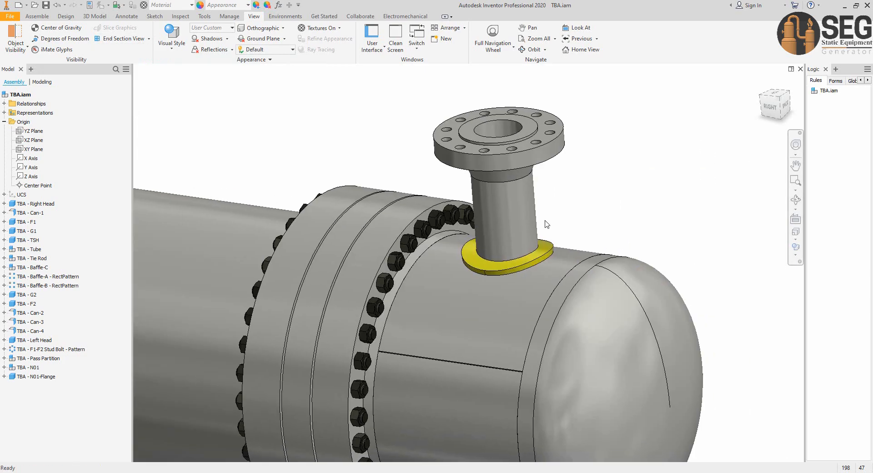
Inspect nozzle N01, its reinforcing pad and its flange on the channel from several sides
{"action": "scroll", "coordinate": [546, 225], "scroll_direction": "down", "scroll_amount": 2}
{"action": "left_click", "coordinate": [796, 200]}
{"action": "scroll", "coordinate": [575, 210], "scroll_direction": "down", "scroll_amount": 1}
{"action": "left_click_drag", "start_coordinate": [575, 209], "coordinate": [412, 287]}
{"action": "scroll", "coordinate": [307, 151], "scroll_direction": "up", "scroll_amount": 4}
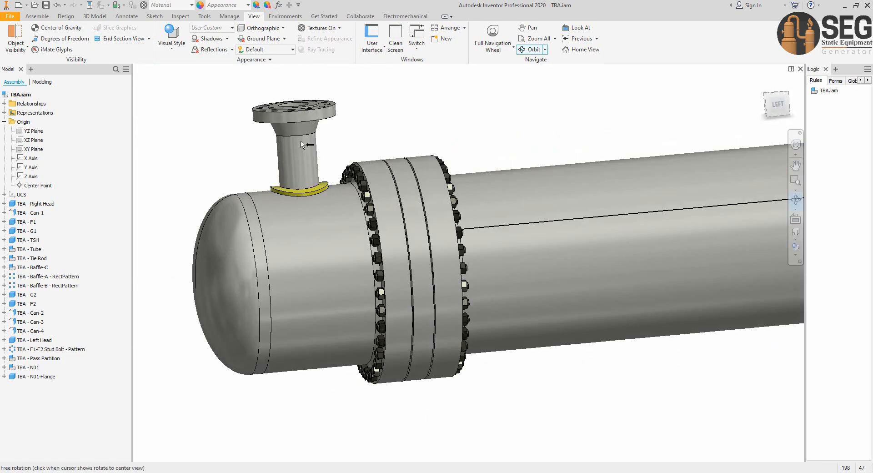
{"action": "middle_click_drag", "start_coordinate": [318, 160], "coordinate": [339, 177]}
{"action": "scroll", "coordinate": [341, 179], "scroll_direction": "down", "scroll_amount": 2}
{"action": "left_click_drag", "start_coordinate": [395, 195], "coordinate": [439, 190]}
{"action": "scroll", "coordinate": [439, 189], "scroll_direction": "down", "scroll_amount": 3}
{"action": "left_click_drag", "start_coordinate": [422, 223], "coordinate": [589, 241]}
{"action": "scroll", "coordinate": [532, 226], "scroll_direction": "up", "scroll_amount": 4}
{"action": "middle_click_drag", "start_coordinate": [532, 226], "coordinate": [437, 208]}
{"action": "right_click", "coordinate": [443, 206]}
{"action": "left_click", "coordinate": [469, 211]}
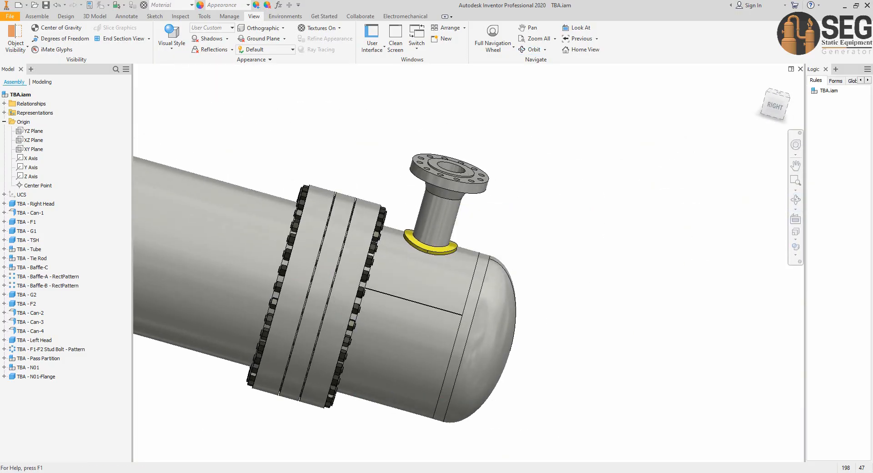
Switch to the GA drawing in AutoCAD and examine the A04 connection on nozzle N01
{"action": "mouse_move", "coordinate": [654, 472]}
{"action": "left_click", "coordinate": [529, 435]}
{"action": "scroll", "coordinate": [469, 273], "scroll_direction": "up", "scroll_amount": 10}
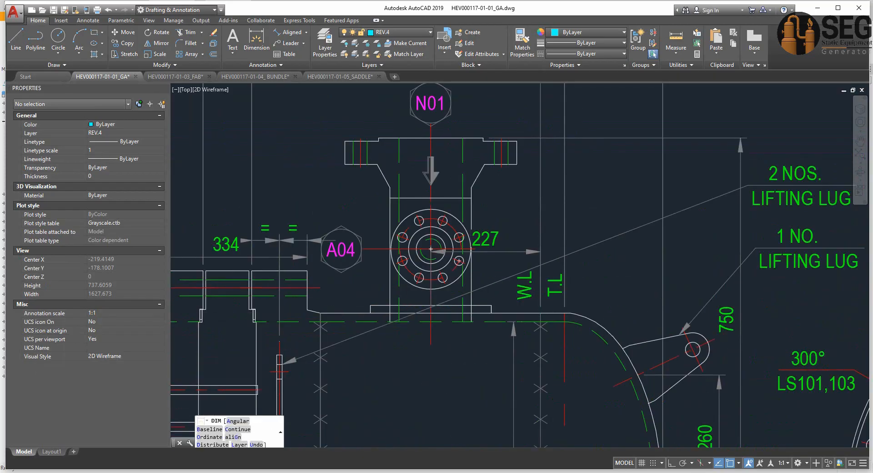
{"action": "scroll", "coordinate": [319, 242], "scroll_direction": "down", "scroll_amount": 6}
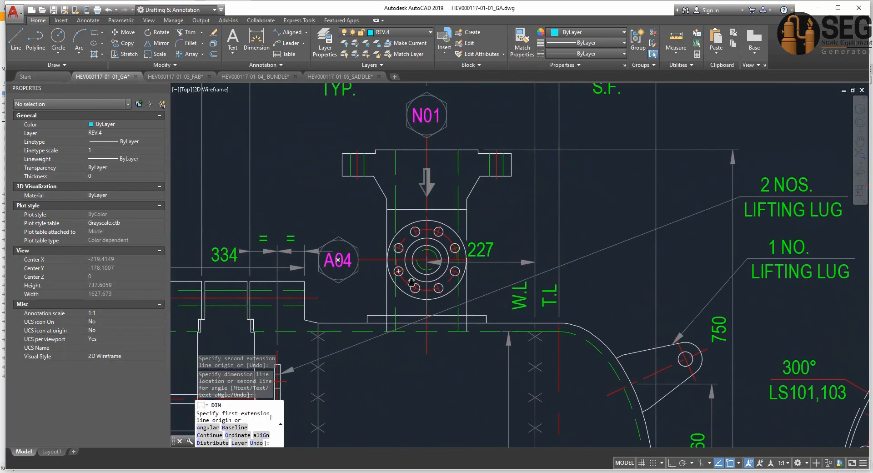
{"action": "middle_click_drag", "start_coordinate": [432, 200], "coordinate": [474, 259]}
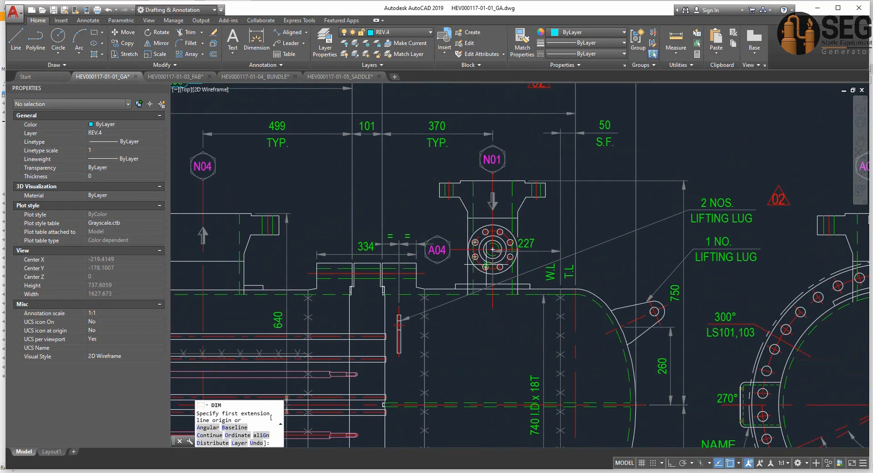
Back in Static Equipment Generator, add a shell part named N01-Connection Point under N01's External folder
{"action": "left_click", "coordinate": [674, 472]}
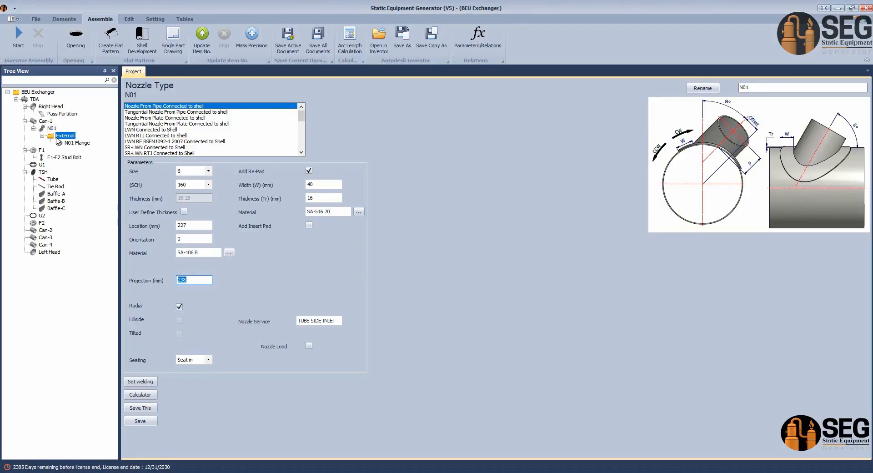
{"action": "left_click", "coordinate": [64, 18]}
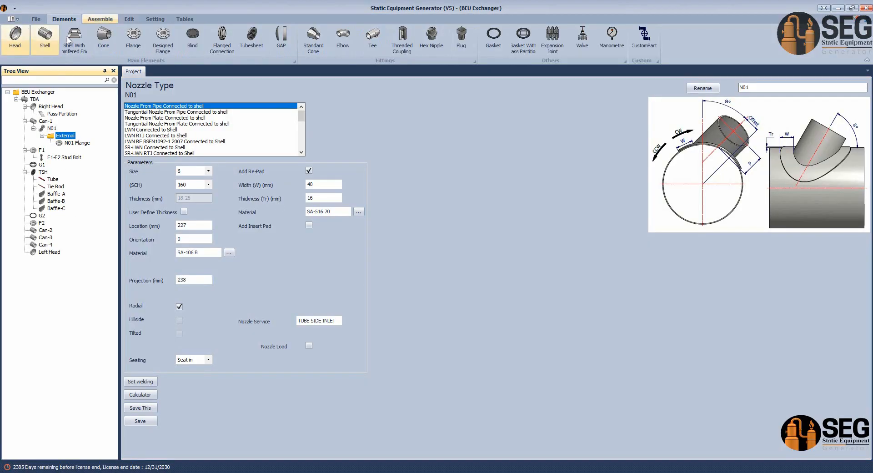
{"action": "left_click", "coordinate": [44, 36]}
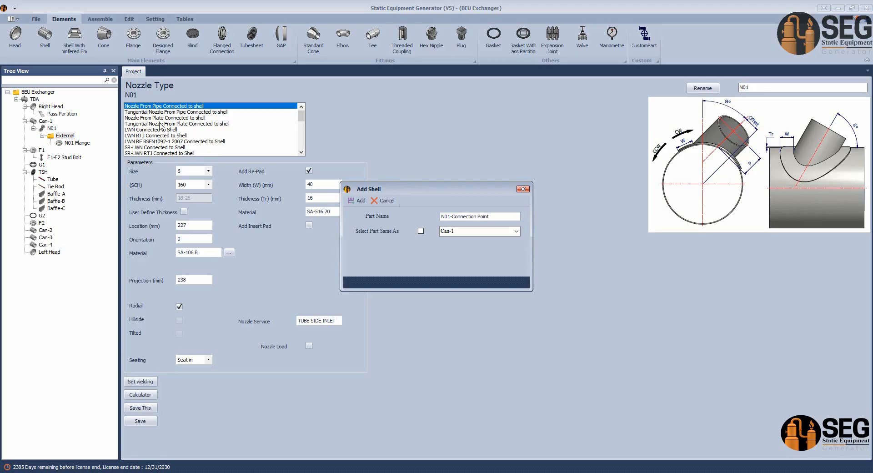
{"action": "left_click", "coordinate": [358, 197]}
Configure N01-Connection Point as a connection point for nozzles as a pipe, with outer diameter 6 and schedule 160, and save it
{"action": "left_click", "coordinate": [107, 151]}
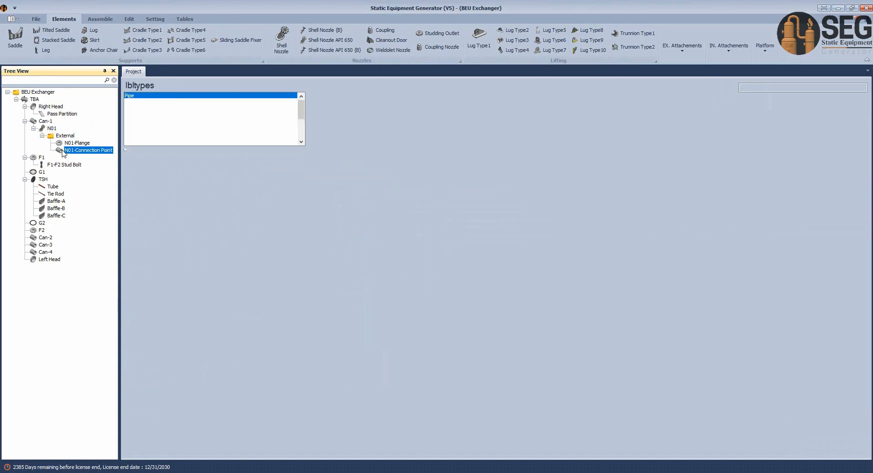
{"action": "left_click_drag", "start_coordinate": [301, 121], "coordinate": [302, 148]}
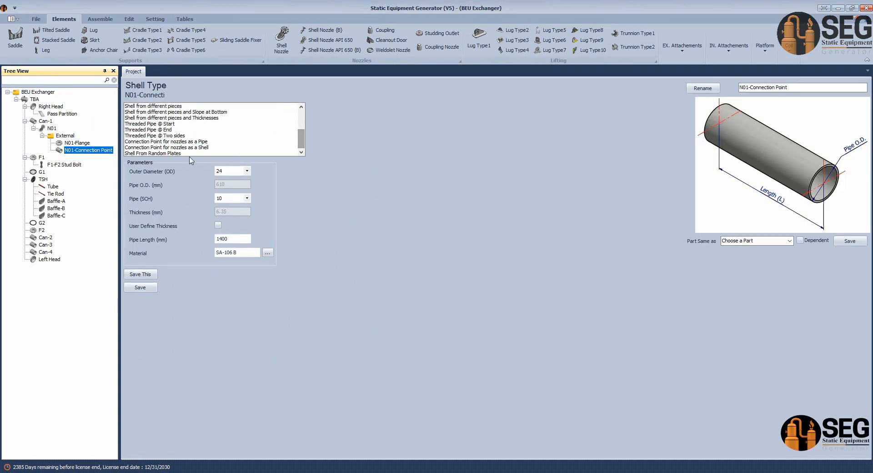
{"action": "left_click", "coordinate": [141, 143]}
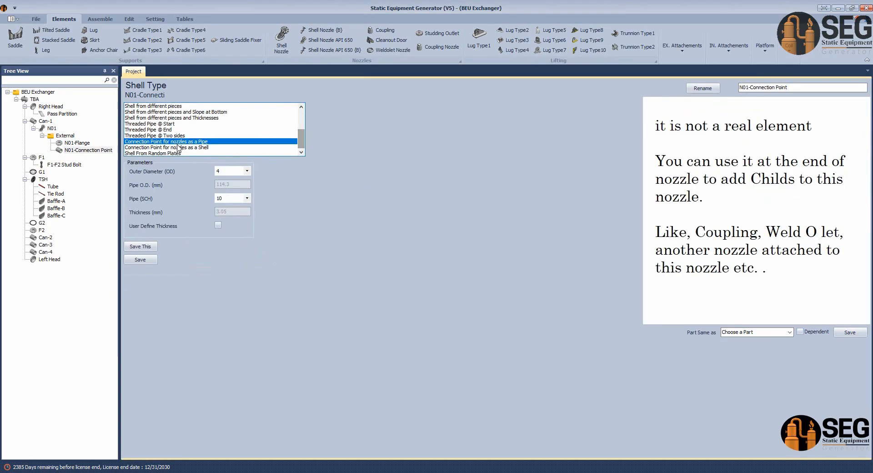
{"action": "left_click", "coordinate": [232, 171]}
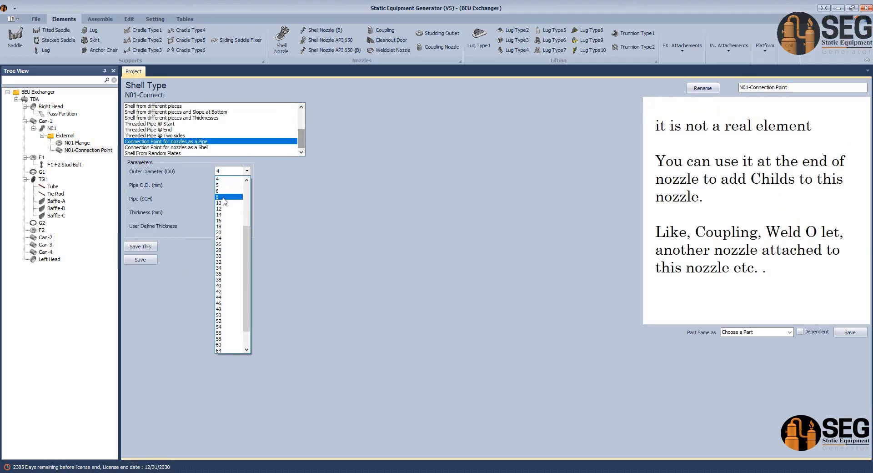
{"action": "left_click", "coordinate": [222, 191]}
{"action": "left_click", "coordinate": [232, 198]}
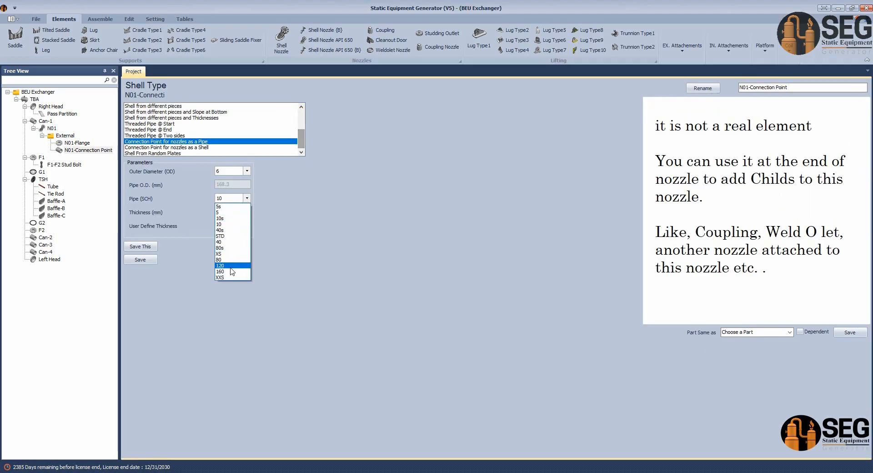
{"action": "left_click", "coordinate": [231, 271]}
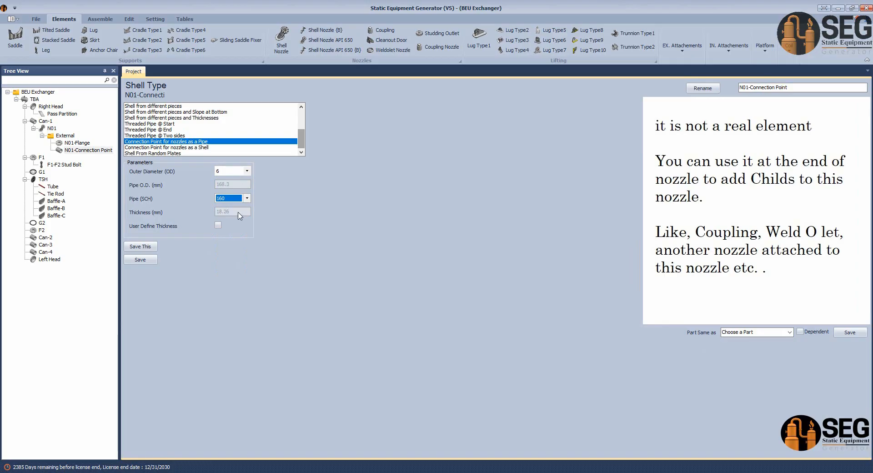
{"action": "left_click", "coordinate": [137, 260]}
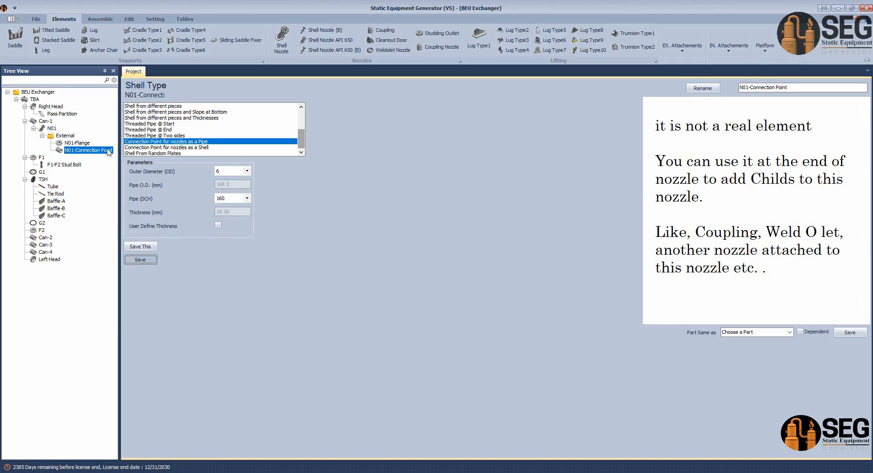
Add a shell nozzle named A04 under N01-Connection Point
{"action": "left_click", "coordinate": [82, 151]}
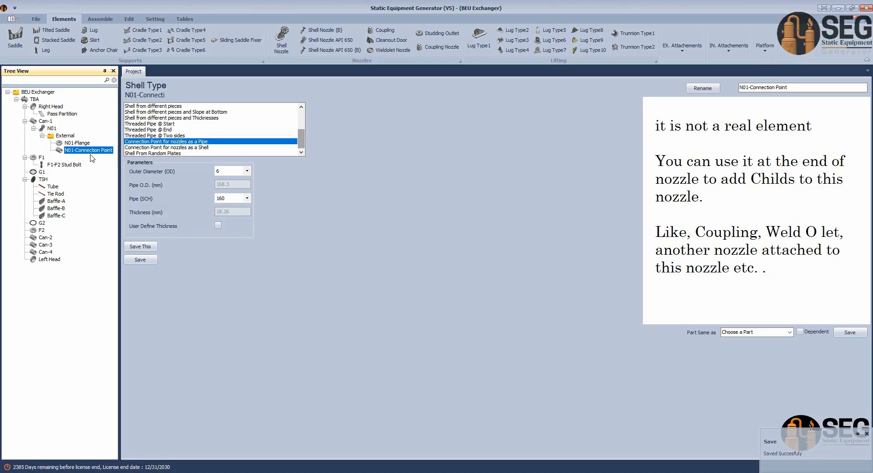
{"action": "left_click", "coordinate": [52, 129]}
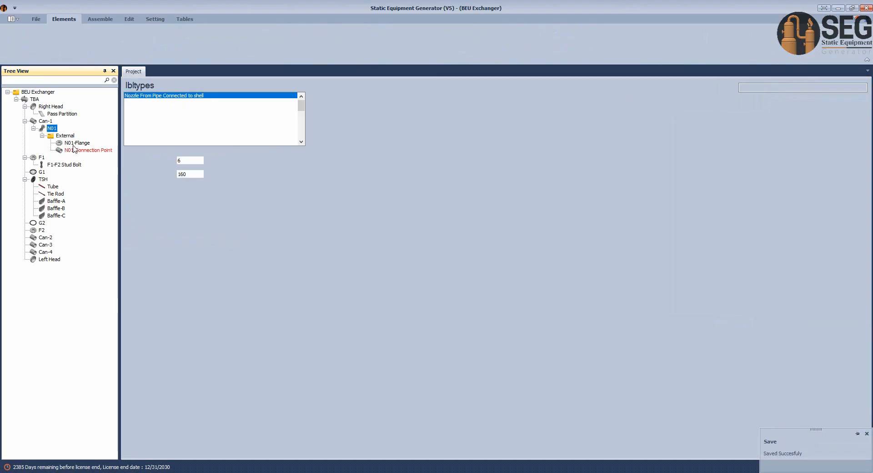
{"action": "left_click", "coordinate": [69, 151]}
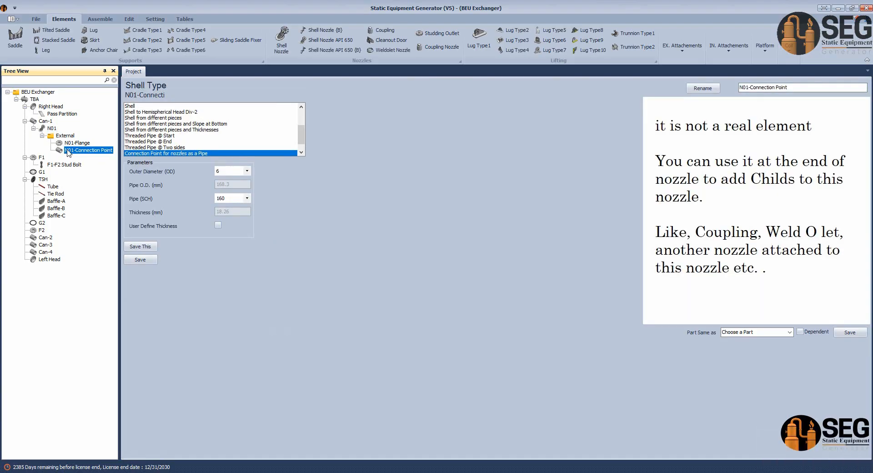
{"action": "left_click", "coordinate": [285, 45]}
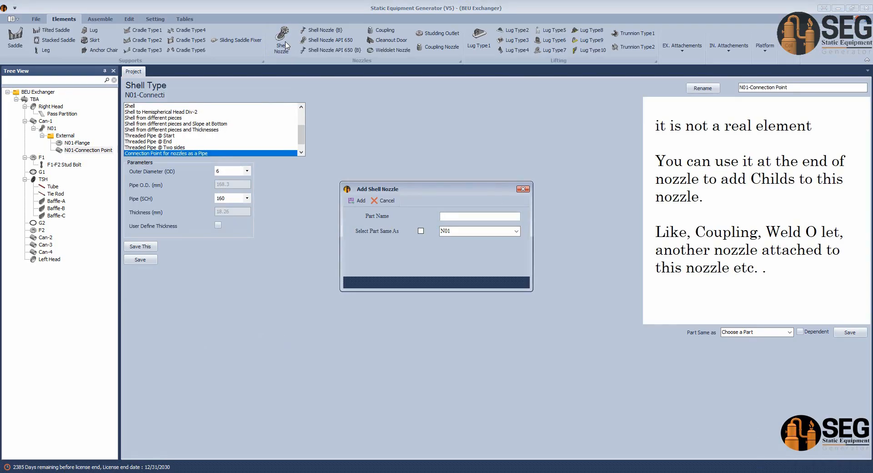
{"action": "left_click", "coordinate": [358, 201]}
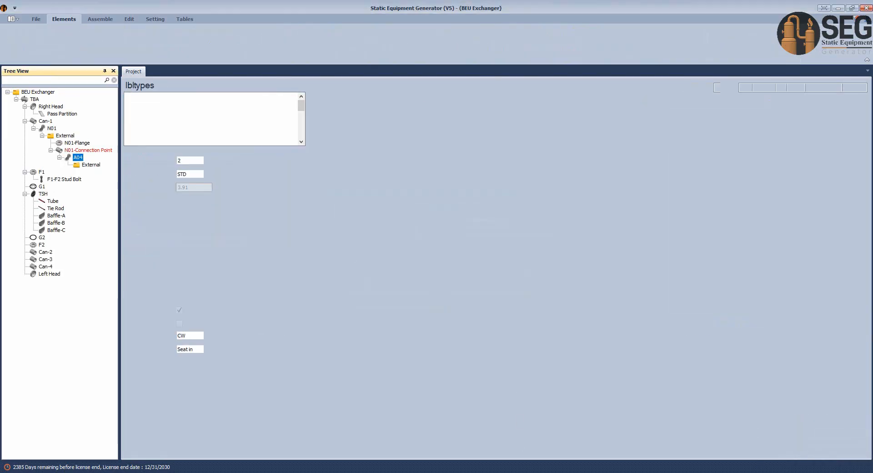
Switch to the GA drawing in AutoCAD and look up nozzle A04 in the nozzle table
{"action": "mouse_move", "coordinate": [654, 472]}
{"action": "left_click", "coordinate": [514, 437]}
{"action": "middle_click_drag", "start_coordinate": [499, 310], "coordinate": [535, 91]}
{"action": "scroll", "coordinate": [529, 261], "scroll_direction": "up", "scroll_amount": 5}
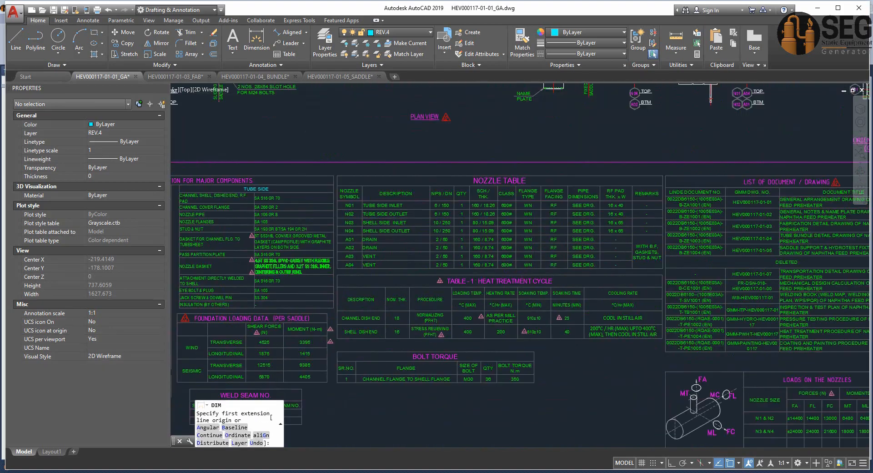
{"action": "scroll", "coordinate": [356, 241], "scroll_direction": "up", "scroll_amount": 4}
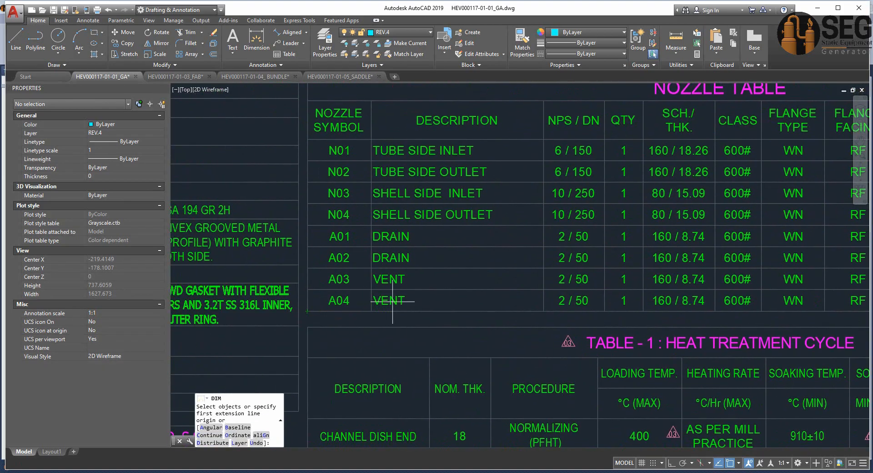
{"action": "left_click", "coordinate": [392, 301]}
{"action": "left_click", "coordinate": [393, 301]}
{"action": "left_click", "coordinate": [394, 301]}
{"action": "key", "text": "Escape"}
{"action": "left_click", "coordinate": [395, 301]}
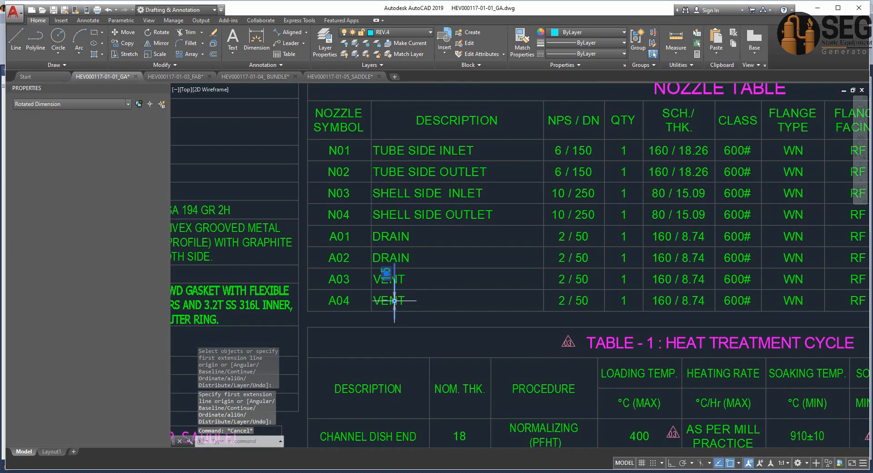
{"action": "double_click", "coordinate": [421, 302]}
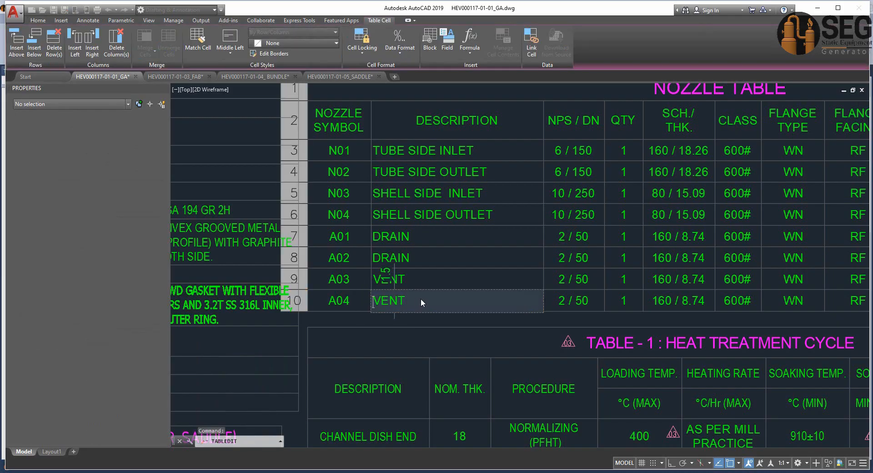
{"action": "double_click", "coordinate": [400, 301]}
{"action": "key", "text": "Escape"}
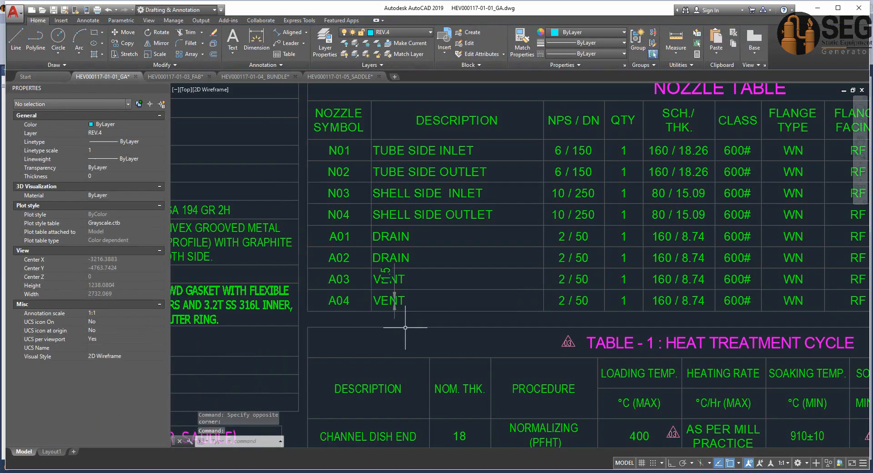
{"action": "left_click", "coordinate": [395, 277]}
{"action": "key", "text": "Delete"}
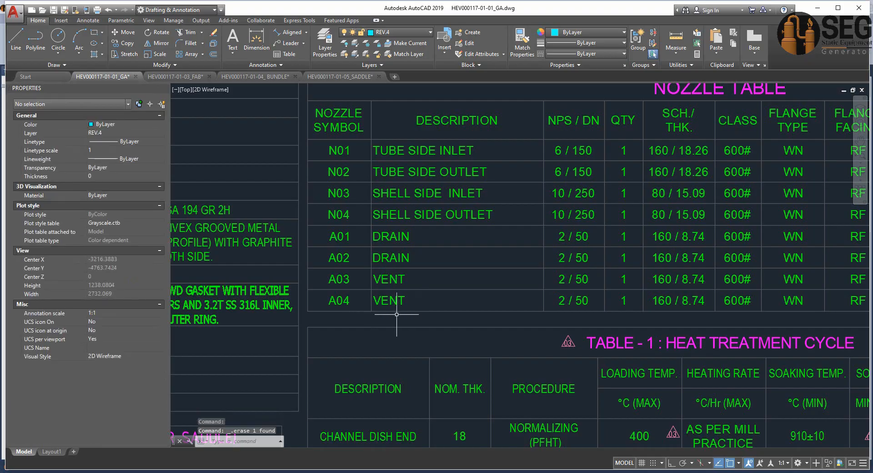
Back in Static Equipment Generator, set nozzle A04 to size 2, schedule 160 and nozzle service VENT, following the nozzle table
{"action": "scroll", "coordinate": [517, 289], "scroll_direction": "down", "scroll_amount": 3}
{"action": "scroll", "coordinate": [516, 289], "scroll_direction": "up", "scroll_amount": 4}
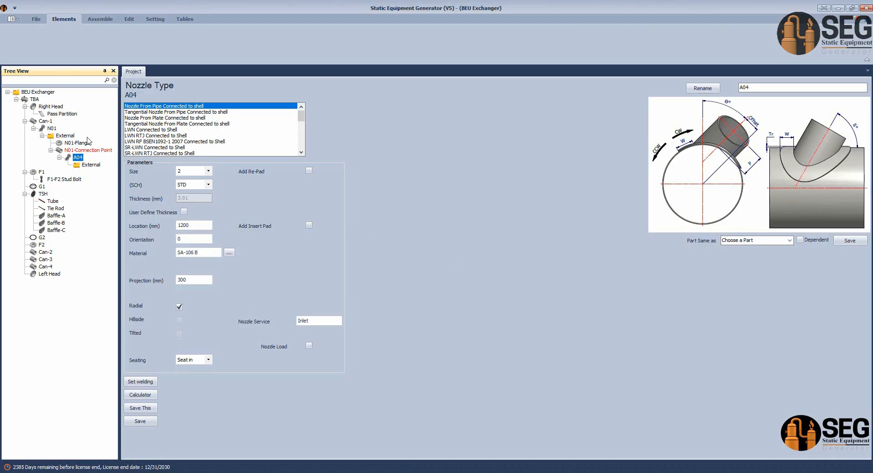
{"action": "left_click", "coordinate": [188, 171]}
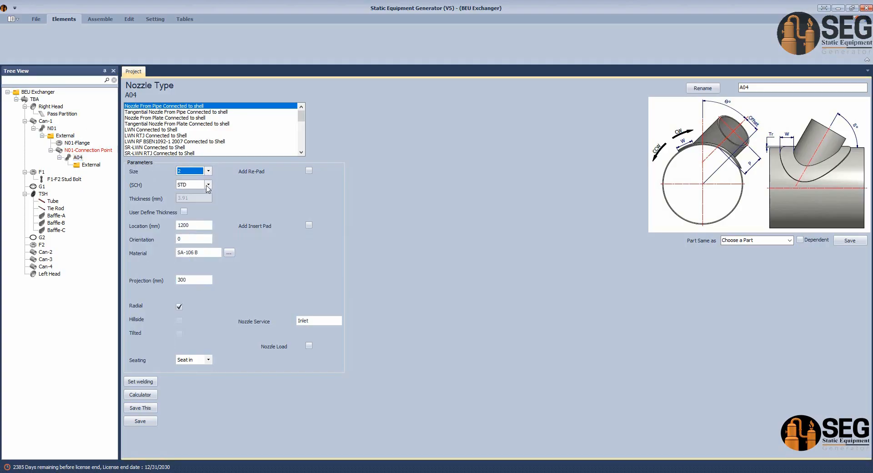
{"action": "left_click", "coordinate": [208, 185]}
{"action": "left_click", "coordinate": [195, 260]}
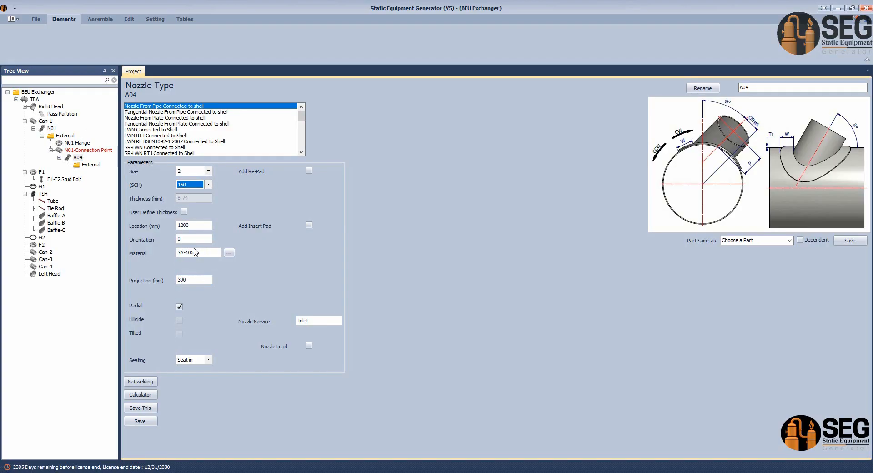
{"action": "left_click", "coordinate": [317, 322]}
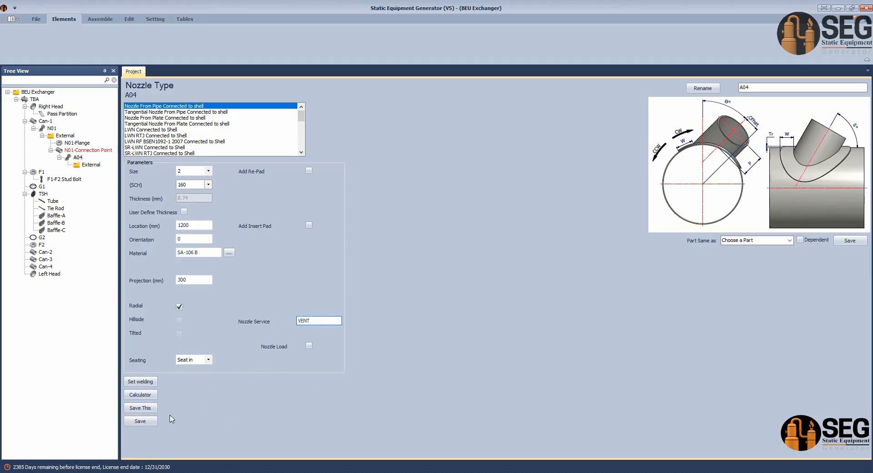
Save nozzle A04 and set its welding detail to Single V, No Clad, with A at 8 mm
{"action": "left_click", "coordinate": [141, 421]}
{"action": "left_click", "coordinate": [140, 382]}
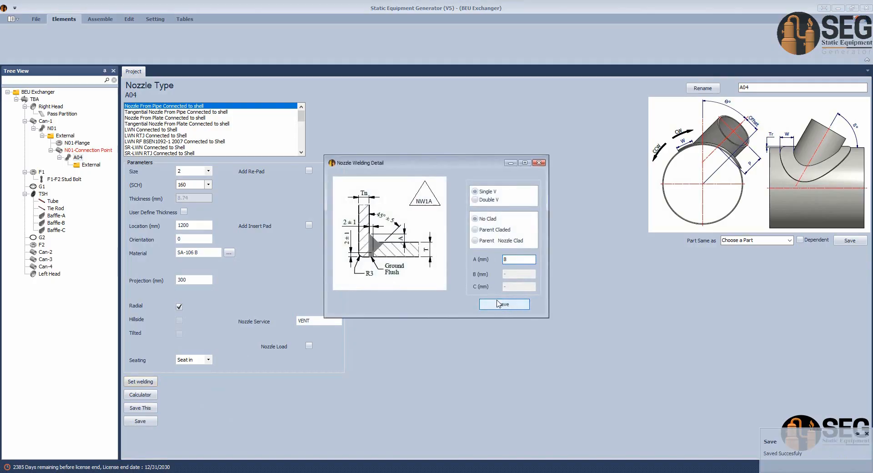
{"action": "left_click", "coordinate": [498, 302]}
In AutoCAD's GA drawing, measure the vertical distance from N01's flange face to the centre of A04, without keeping the dimension
{"action": "left_click", "coordinate": [190, 226]}
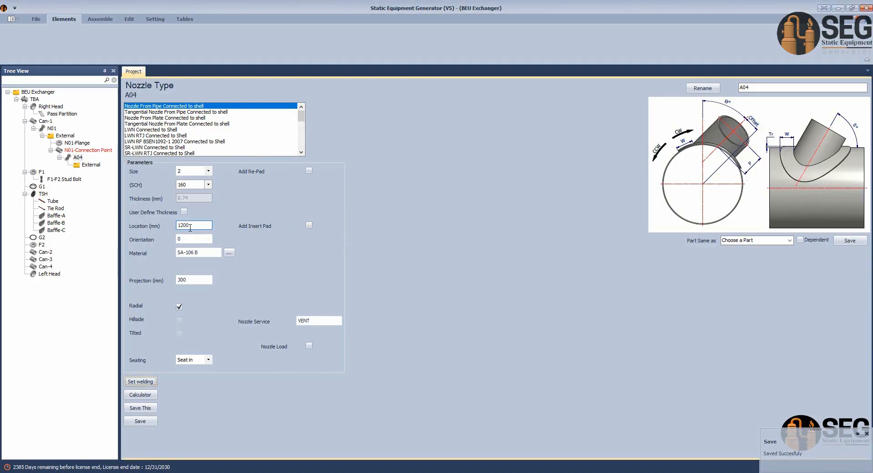
{"action": "left_click", "coordinate": [655, 472]}
{"action": "left_click", "coordinate": [501, 436]}
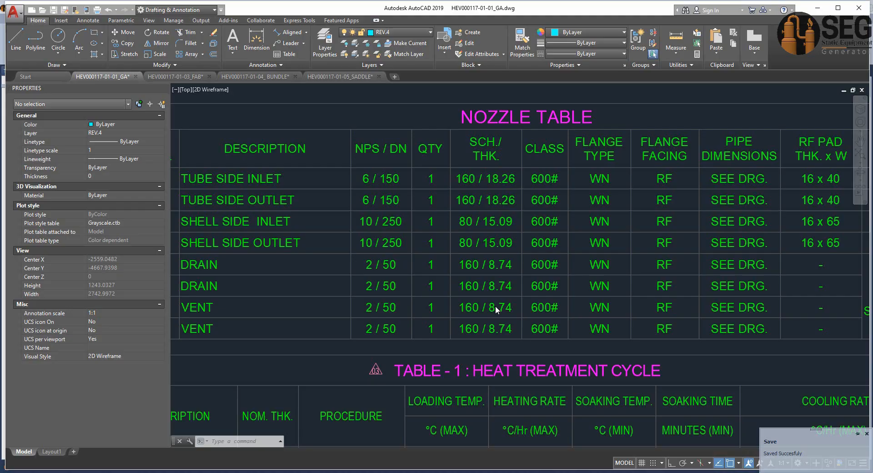
{"action": "scroll", "coordinate": [500, 295], "scroll_direction": "down", "scroll_amount": 8}
{"action": "middle_click_drag", "start_coordinate": [650, 186], "coordinate": [582, 190]}
{"action": "scroll", "coordinate": [557, 96], "scroll_direction": "up", "scroll_amount": 6}
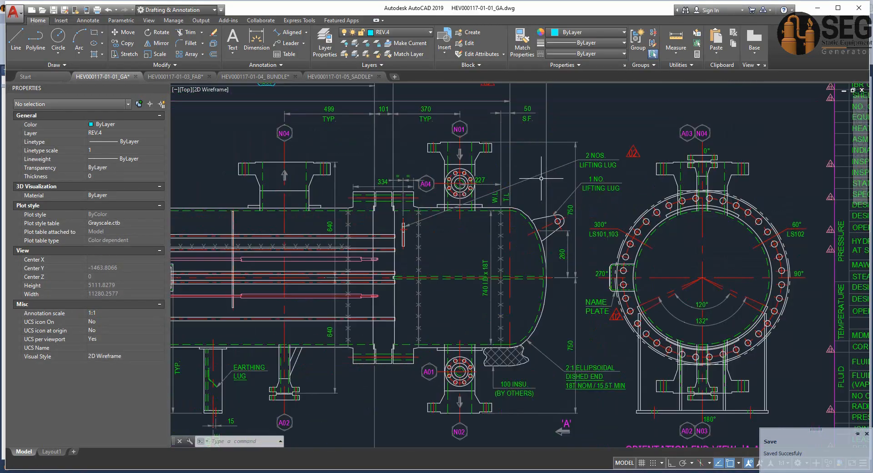
{"action": "left_click", "coordinate": [256, 41]}
{"action": "scroll", "coordinate": [397, 150], "scroll_direction": "up", "scroll_amount": 2}
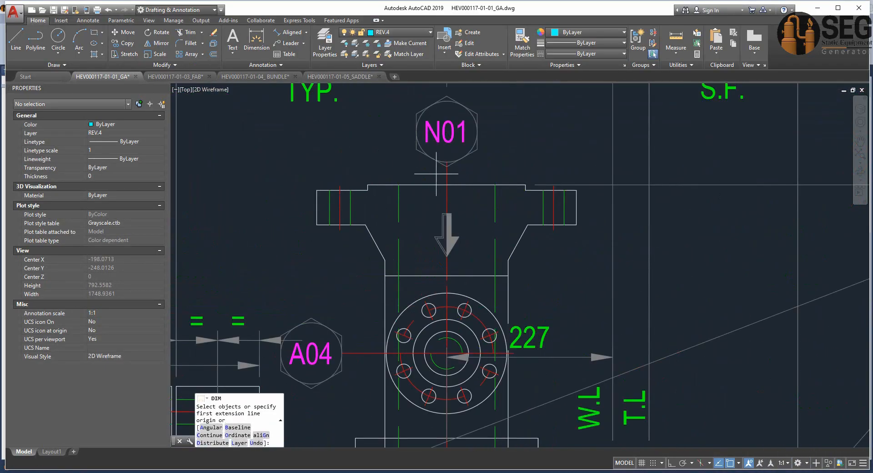
{"action": "left_click", "coordinate": [447, 184]}
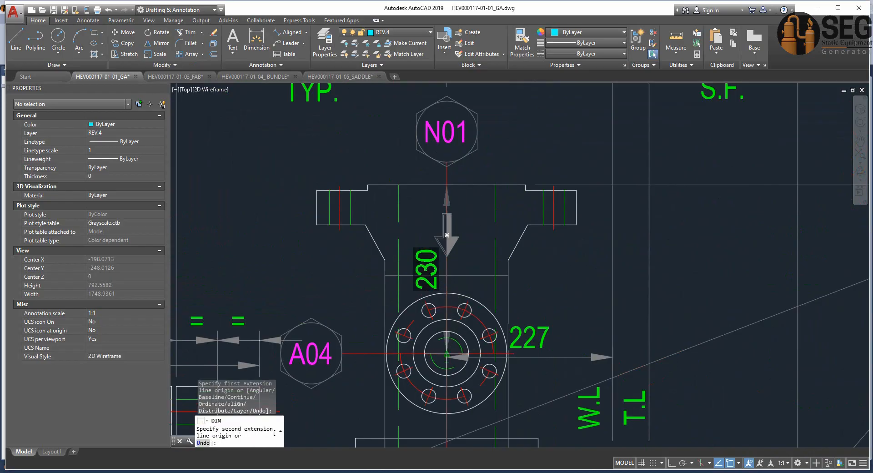
{"action": "scroll", "coordinate": [437, 355], "scroll_direction": "up", "scroll_amount": 3}
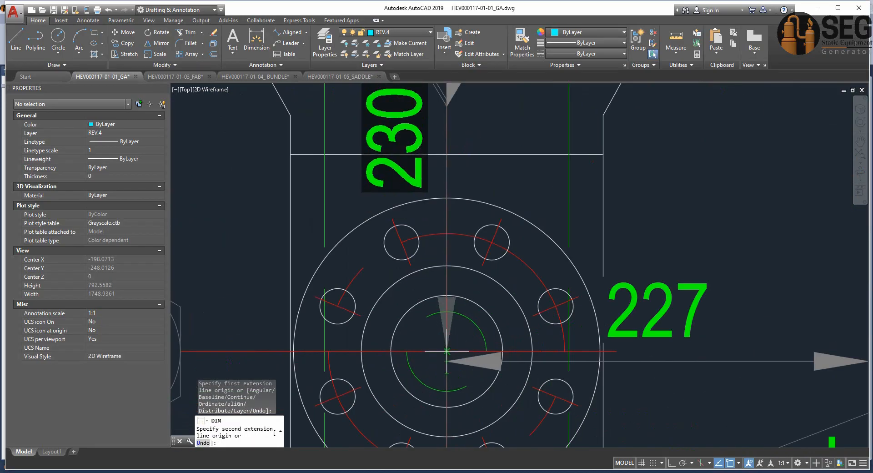
{"action": "left_click", "coordinate": [447, 354]}
{"action": "scroll", "coordinate": [450, 314], "scroll_direction": "down", "scroll_amount": 5}
{"action": "scroll", "coordinate": [566, 284], "scroll_direction": "up", "scroll_amount": 3}
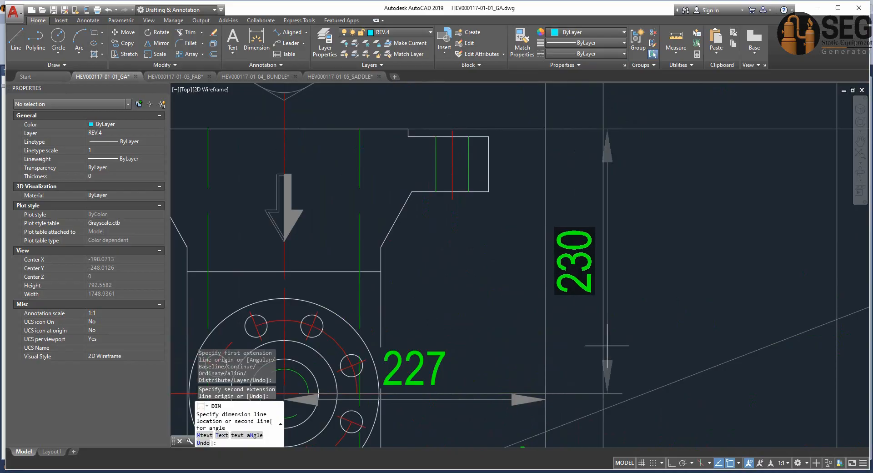
{"action": "key", "text": "Escape"}
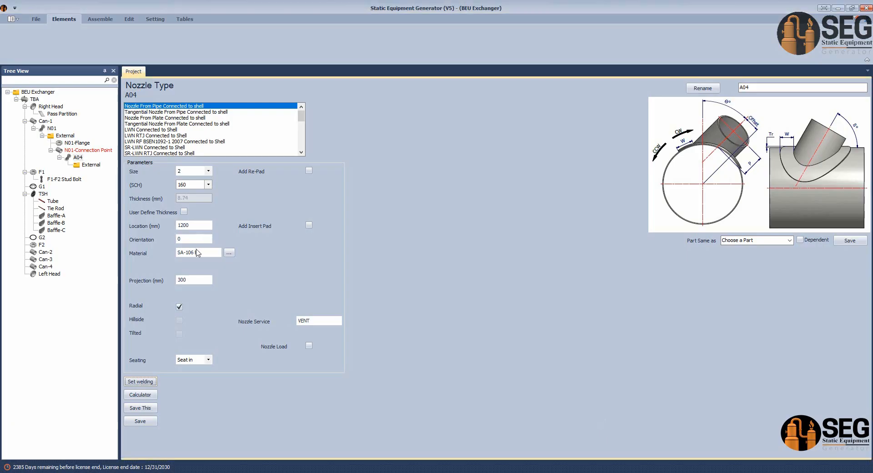
Recheck the GA drawing around N01 in AutoCAD, and in Static Equipment Generator set A04's location to -230 mm and save
{"action": "left_click", "coordinate": [194, 224]}
{"action": "left_click", "coordinate": [655, 472]}
{"action": "left_click", "coordinate": [535, 448]}
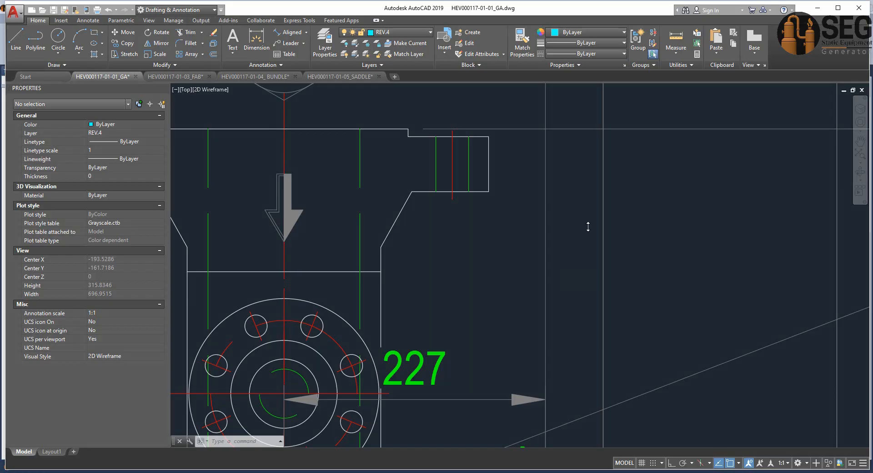
{"action": "scroll", "coordinate": [516, 162], "scroll_direction": "down", "scroll_amount": 2}
{"action": "middle_click_drag", "start_coordinate": [516, 162], "coordinate": [560, 259]}
{"action": "middle_click_drag", "start_coordinate": [424, 116], "coordinate": [469, 175]}
{"action": "middle_click_drag", "start_coordinate": [468, 132], "coordinate": [478, 208]}
{"action": "scroll", "coordinate": [478, 208], "scroll_direction": "up", "scroll_amount": 2}
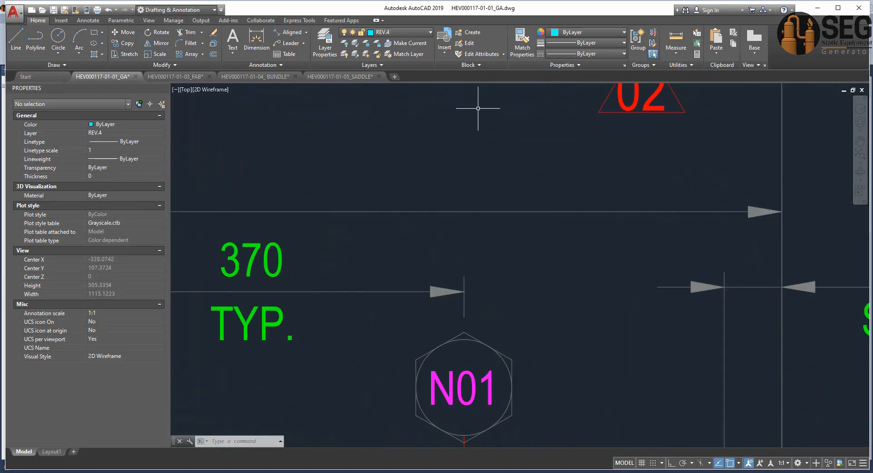
{"action": "scroll", "coordinate": [468, 125], "scroll_direction": "down", "scroll_amount": 6}
{"action": "scroll", "coordinate": [458, 177], "scroll_direction": "up", "scroll_amount": 4}
{"action": "middle_click_drag", "start_coordinate": [458, 176], "coordinate": [470, 208]}
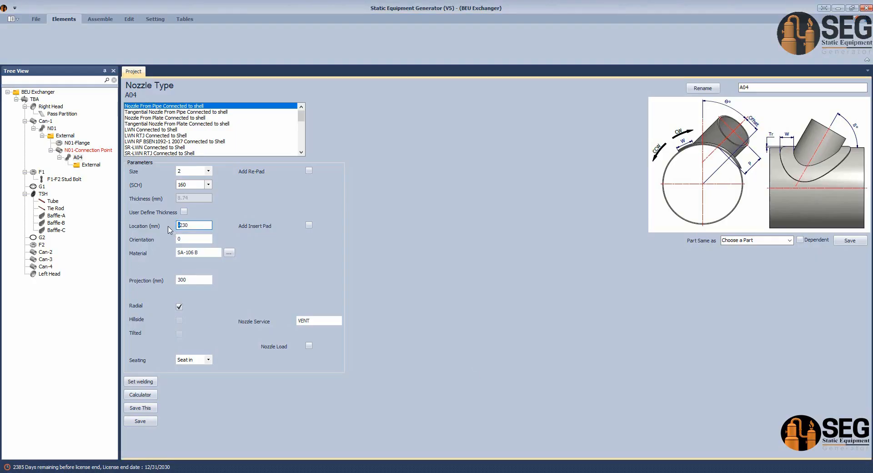
{"action": "left_click", "coordinate": [140, 420]}
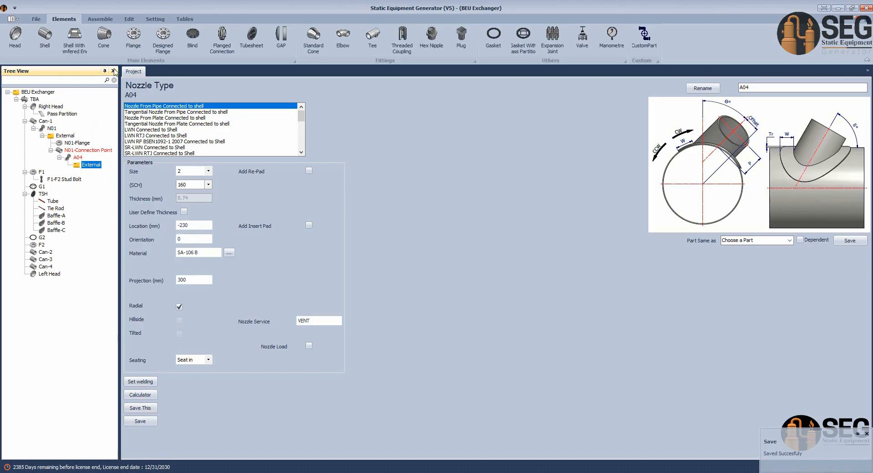
Add the flange A04-Flange to nozzle A04 as WN-RF ASME B16.5 with rating 600, size 2 and pipe schedule 160, and save it
{"action": "left_click", "coordinate": [136, 43]}
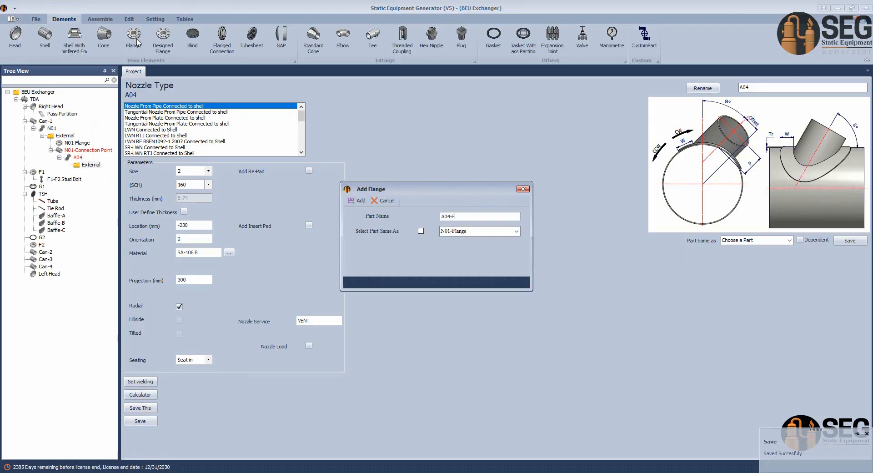
{"action": "key", "text": "Return"}
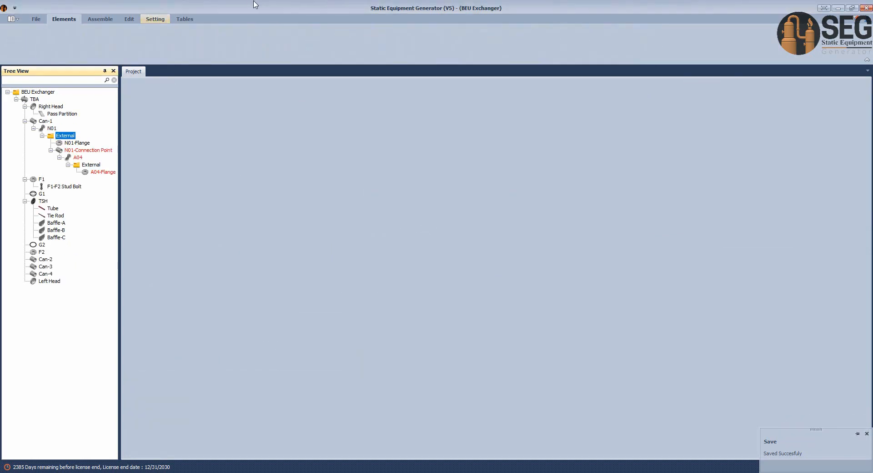
{"action": "left_click", "coordinate": [101, 172]}
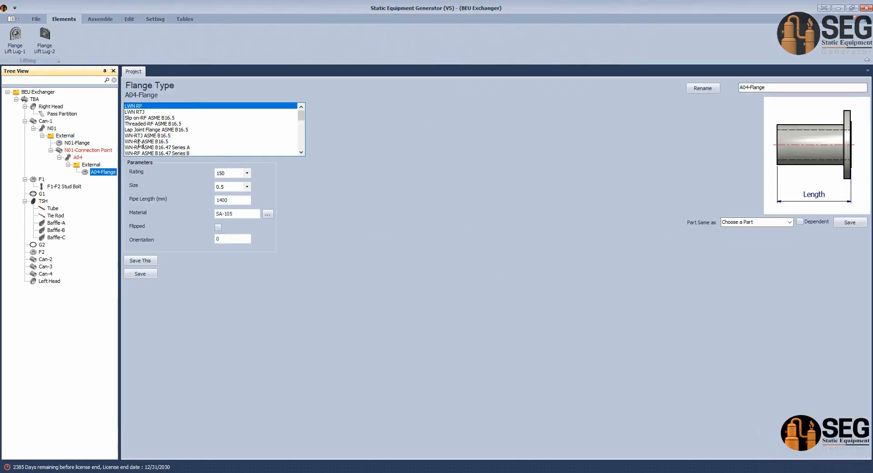
{"action": "left_click", "coordinate": [229, 174]}
{"action": "left_click", "coordinate": [228, 199]}
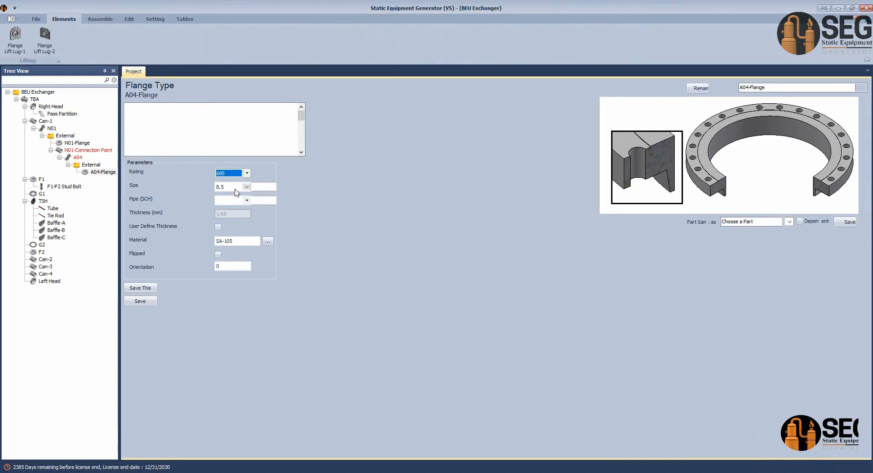
{"action": "left_click", "coordinate": [235, 187]}
{"action": "left_click", "coordinate": [224, 225]}
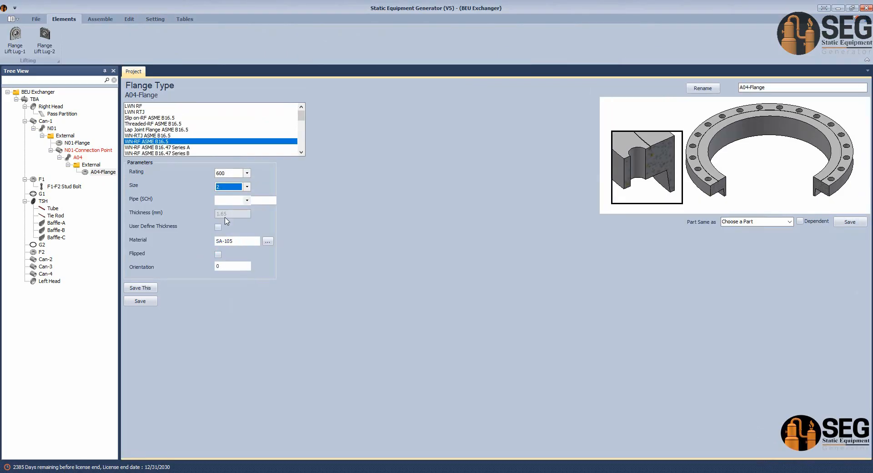
{"action": "left_click", "coordinate": [231, 200]}
{"action": "left_click", "coordinate": [221, 262]}
{"action": "left_click", "coordinate": [141, 301]}
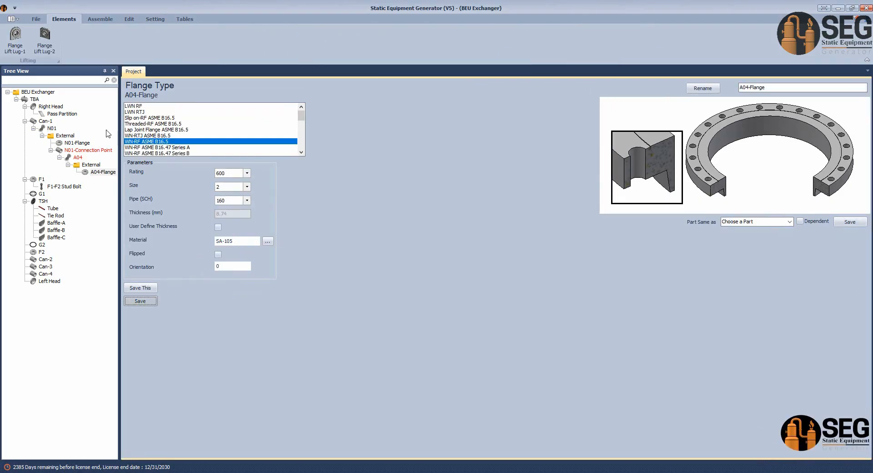
Open A04's nozzle calculator, and in AutoCAD's GA drawing measure from N01's centre to A04's flange face without keeping the dimension
{"action": "left_click", "coordinate": [77, 158]}
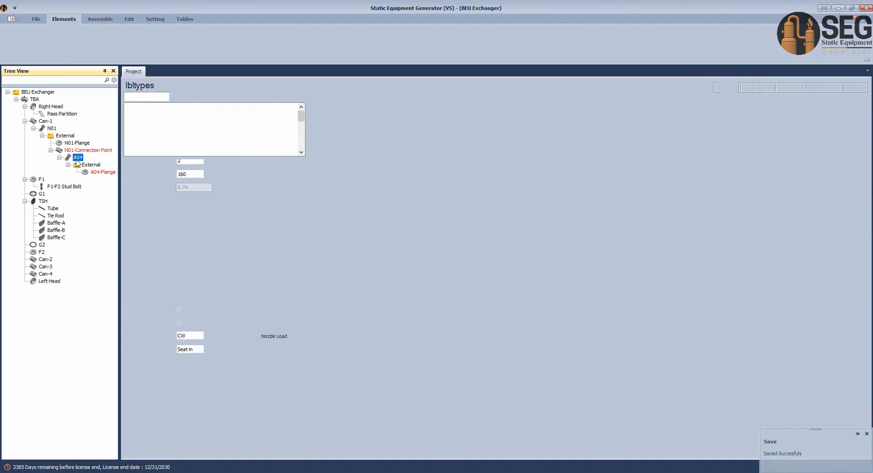
{"action": "left_click", "coordinate": [153, 394]}
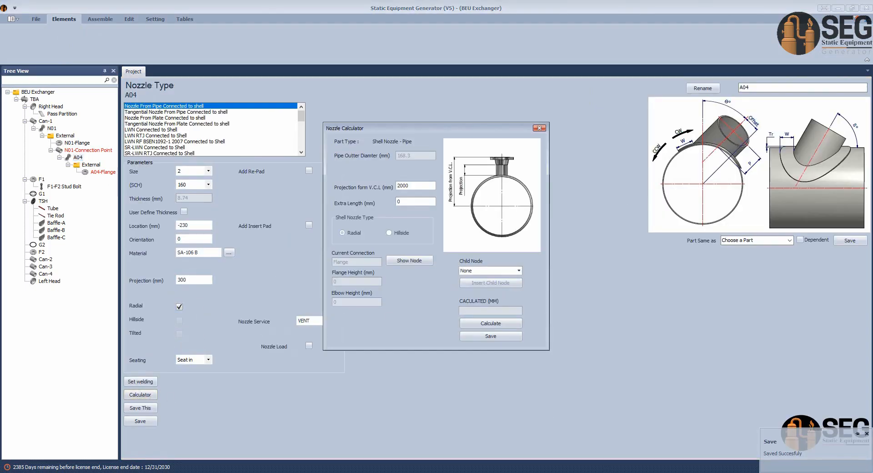
{"action": "mouse_move", "coordinate": [653, 472]}
{"action": "left_click", "coordinate": [506, 447]}
{"action": "scroll", "coordinate": [543, 322], "scroll_direction": "down", "scroll_amount": 10}
{"action": "middle_click_drag", "start_coordinate": [546, 346], "coordinate": [549, 195]}
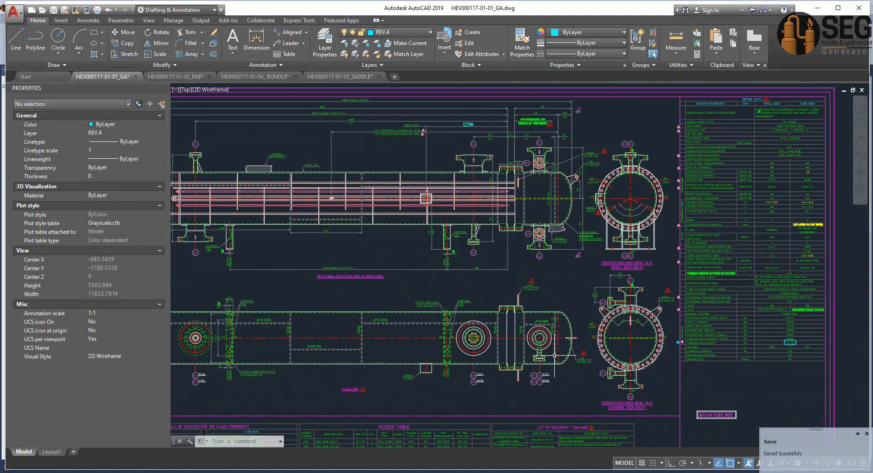
{"action": "scroll", "coordinate": [554, 356], "scroll_direction": "up", "scroll_amount": 10}
{"action": "left_click", "coordinate": [256, 38]}
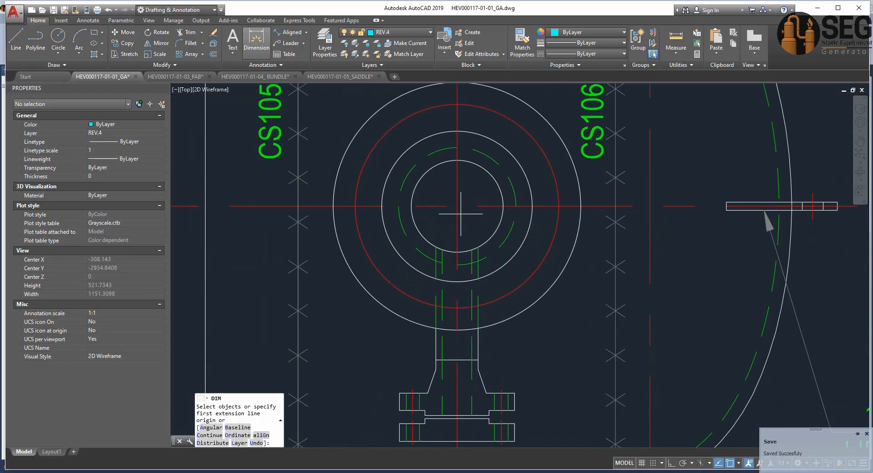
{"action": "key", "text": "Return"}
{"action": "left_click", "coordinate": [457, 206]}
{"action": "middle_click_drag", "start_coordinate": [471, 348], "coordinate": [472, 305]}
{"action": "scroll", "coordinate": [456, 366], "scroll_direction": "up", "scroll_amount": 2}
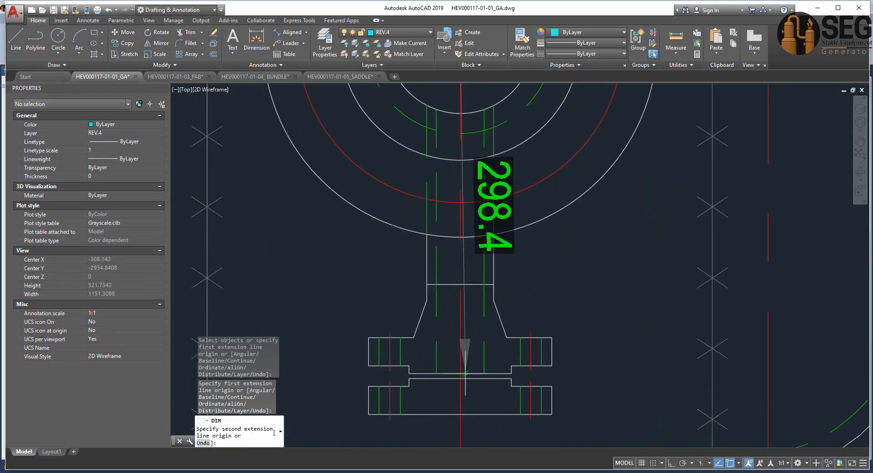
{"action": "left_click", "coordinate": [461, 374]}
{"action": "scroll", "coordinate": [514, 286], "scroll_direction": "down", "scroll_amount": 4}
{"action": "middle_click_drag", "start_coordinate": [564, 272], "coordinate": [527, 282]}
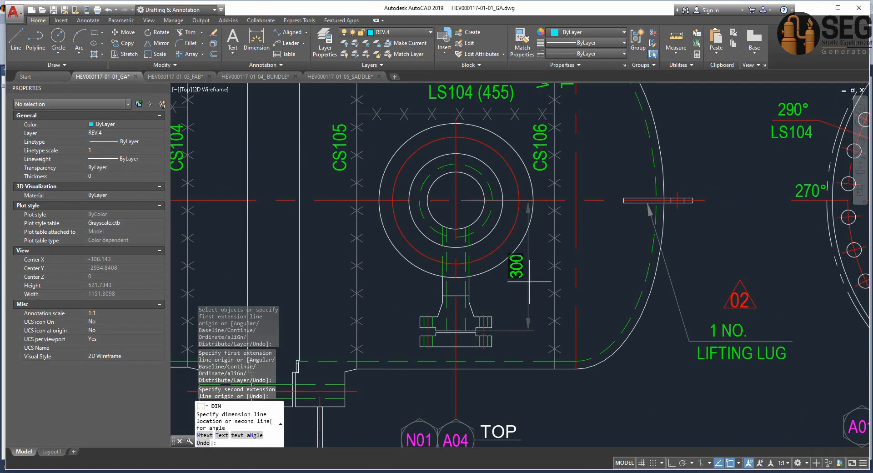
{"action": "key", "text": "Escape"}
Back in Static Equipment Generator, set A04's projection from V.C.L. to 300 mm in the nozzle calculator, calculate the projection and save it
{"action": "left_click", "coordinate": [677, 472]}
{"action": "left_click", "coordinate": [723, 444]}
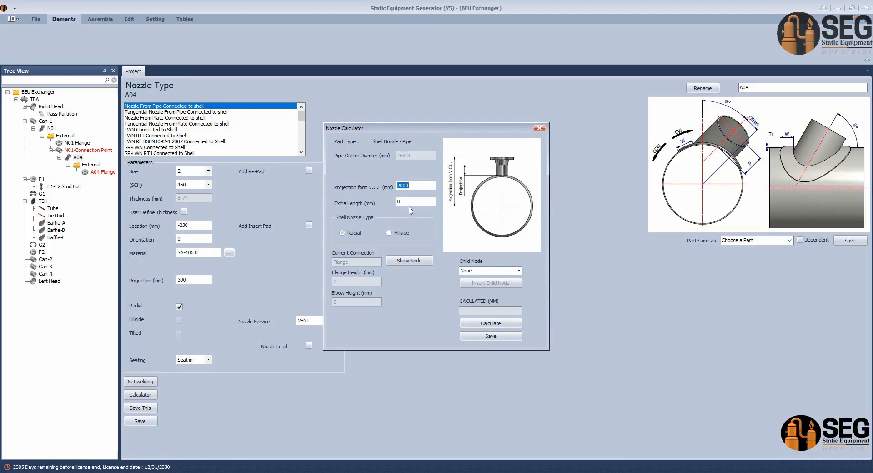
{"action": "left_click", "coordinate": [490, 322]}
{"action": "left_click", "coordinate": [491, 336]}
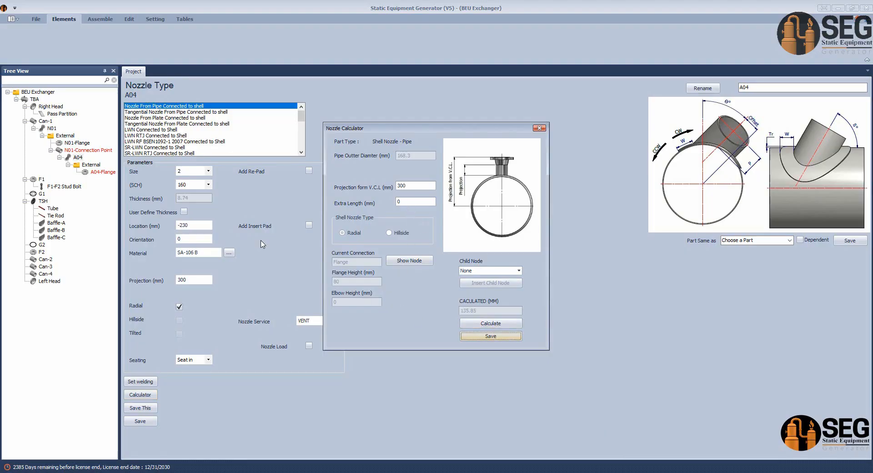
Build the updated assembly in Inventor and inspect nozzles N01 and A04 closely in the right-side view
{"action": "left_click", "coordinate": [17, 41]}
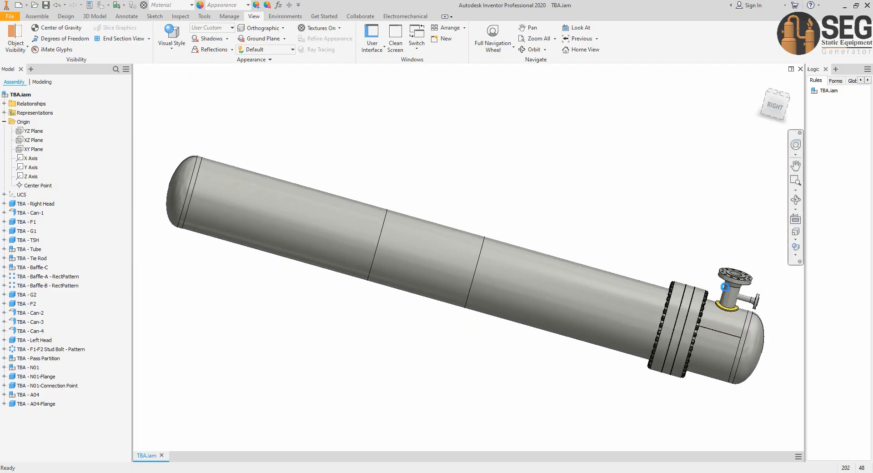
{"action": "left_click", "coordinate": [778, 110]}
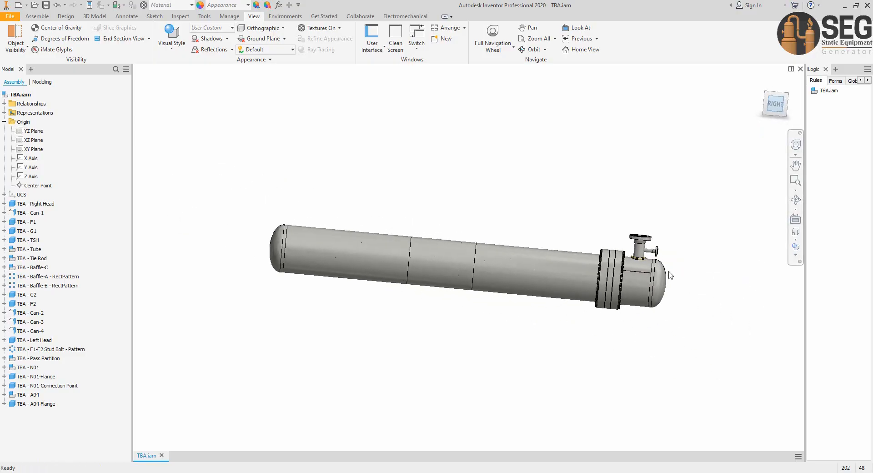
{"action": "scroll", "coordinate": [637, 245], "scroll_direction": "up", "scroll_amount": 5}
{"action": "scroll", "coordinate": [655, 273], "scroll_direction": "up", "scroll_amount": 2}
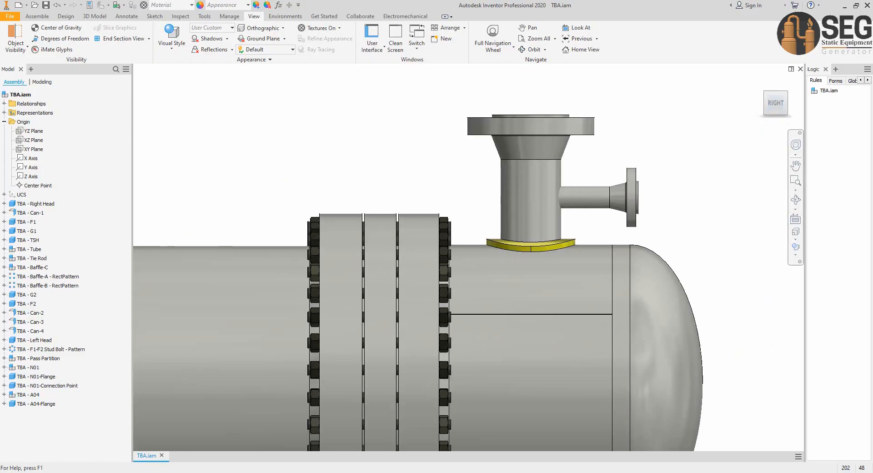
Try a different orientation for nozzle A04 in Static Equipment Generator, save it and check the rebuilt model in Inventor
{"action": "key", "text": "alt+Tab"}
{"action": "left_click_drag", "start_coordinate": [188, 240], "coordinate": [167, 241]}
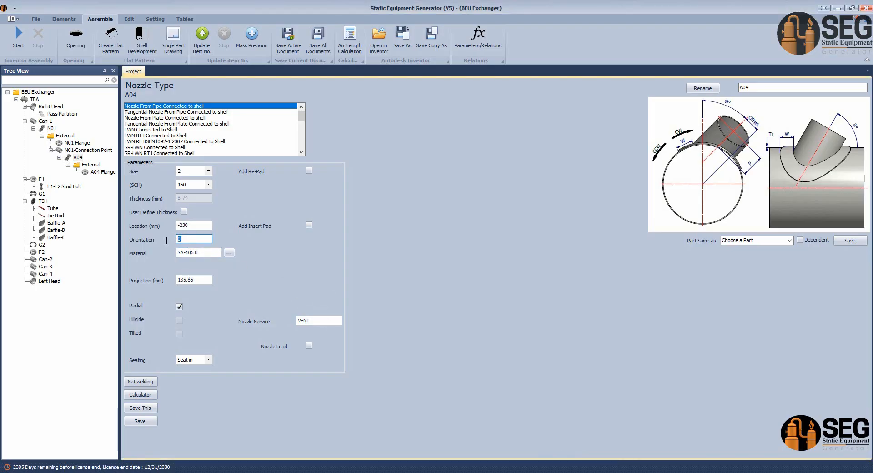
{"action": "left_click", "coordinate": [146, 422]}
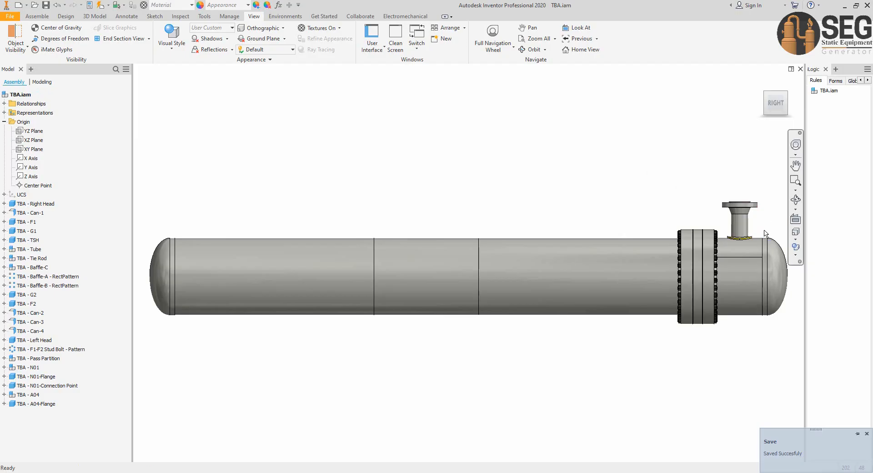
{"action": "scroll", "coordinate": [748, 227], "scroll_direction": "down", "scroll_amount": 2}
{"action": "scroll", "coordinate": [704, 205], "scroll_direction": "up", "scroll_amount": 1}
{"action": "middle_click_drag", "start_coordinate": [703, 205], "coordinate": [544, 253], "text": "shift"}
{"action": "right_click", "coordinate": [569, 187]}
{"action": "left_click", "coordinate": [589, 193]}
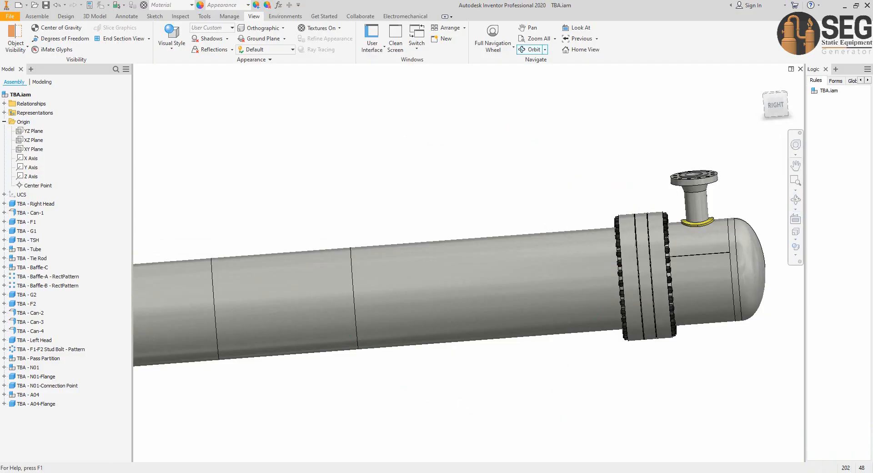
Check A04's direction in AutoCAD's GA drawing, and in Static Equipment Generator set nozzle A04's orientation to 270 and save
{"action": "left_click", "coordinate": [654, 472]}
{"action": "left_click", "coordinate": [505, 447]}
{"action": "scroll", "coordinate": [536, 367], "scroll_direction": "down", "scroll_amount": 4}
{"action": "middle_click_drag", "start_coordinate": [531, 362], "coordinate": [545, 324]}
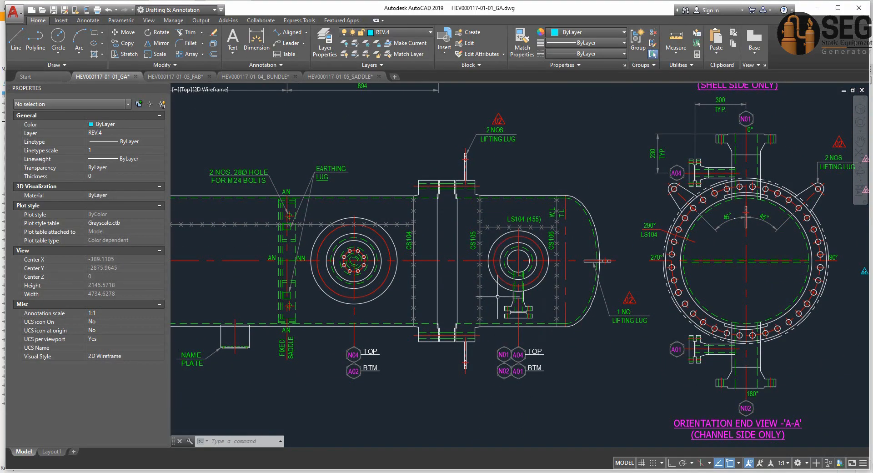
{"action": "left_click", "coordinate": [638, 472]}
{"action": "left_click_drag", "start_coordinate": [193, 239], "coordinate": [164, 240]}
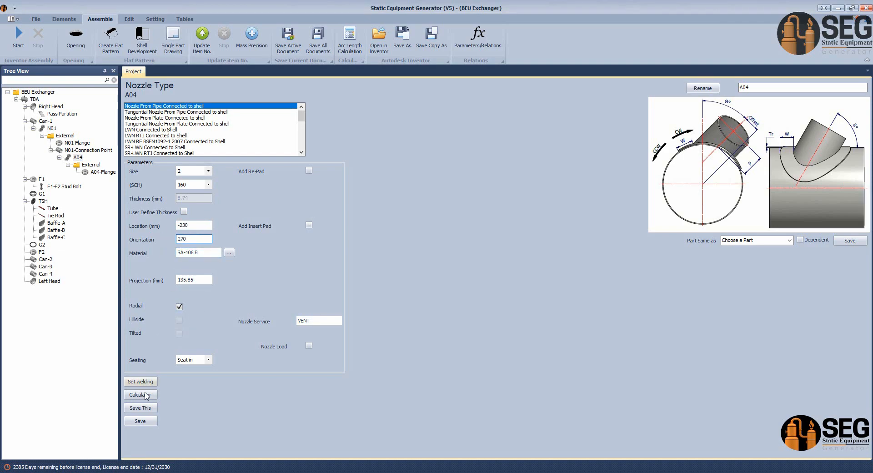
{"action": "left_click", "coordinate": [140, 421]}
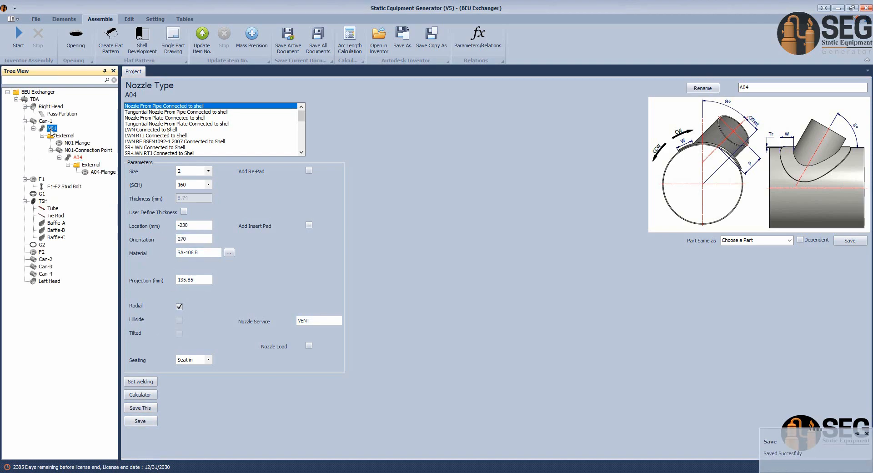
Copy nozzle N01 with its attached parts and paste the copy onto Can-1
{"action": "right_click", "coordinate": [50, 130]}
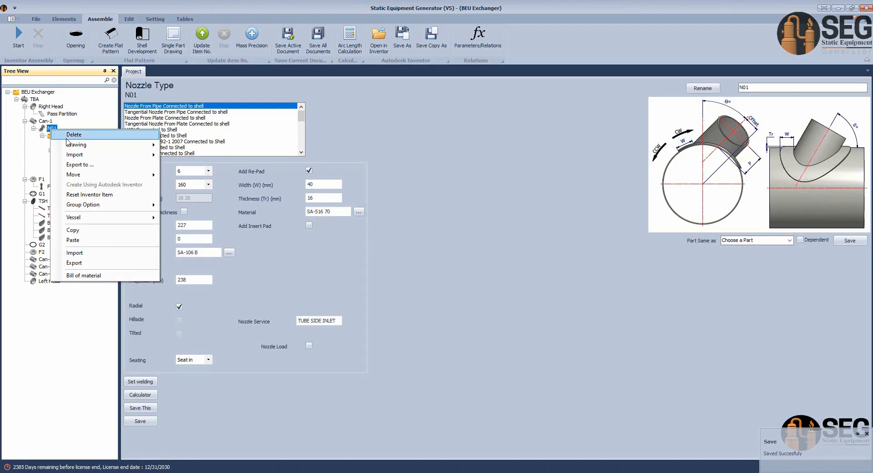
{"action": "left_click", "coordinate": [93, 234]}
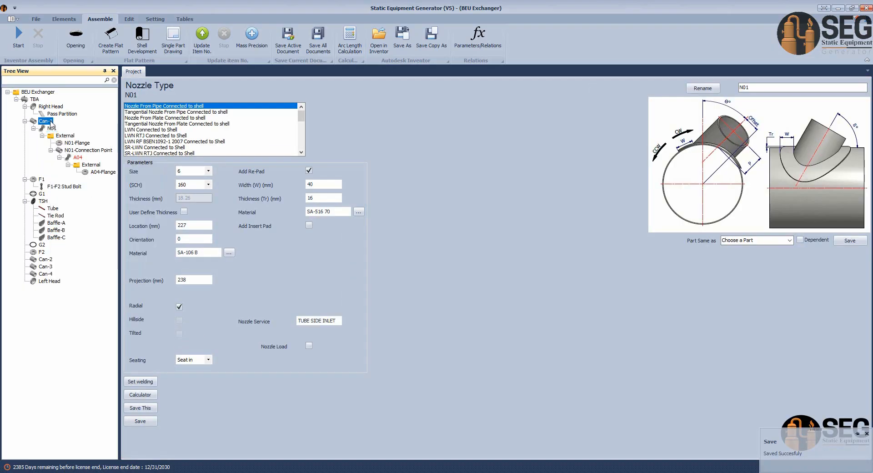
{"action": "right_click", "coordinate": [51, 122]}
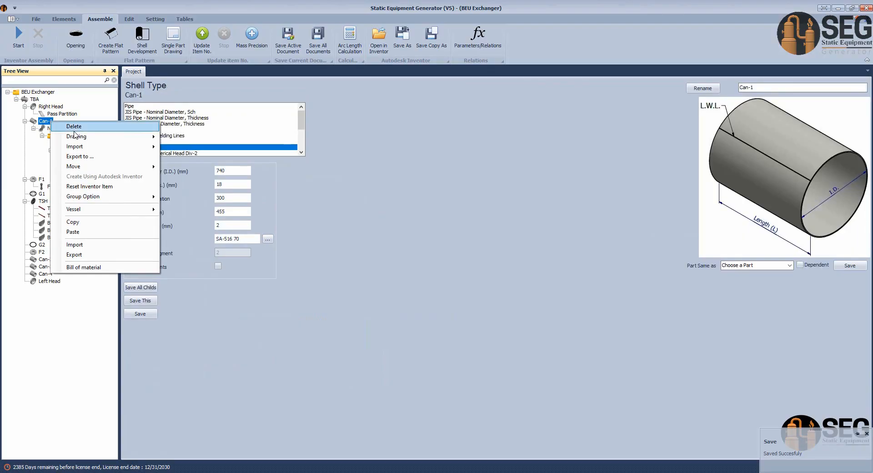
{"action": "left_click", "coordinate": [87, 227]}
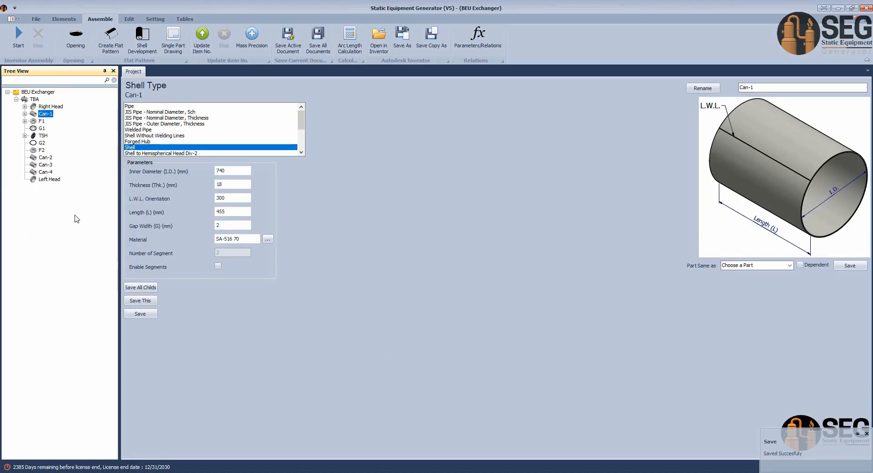
{"action": "left_click", "coordinate": [25, 114]}
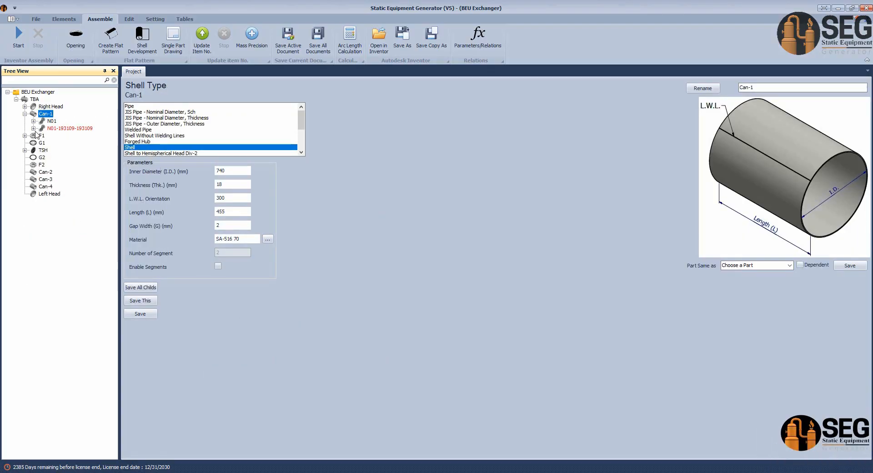
Rename the pasted copy of nozzle N01 as N02
{"action": "left_click", "coordinate": [70, 128]}
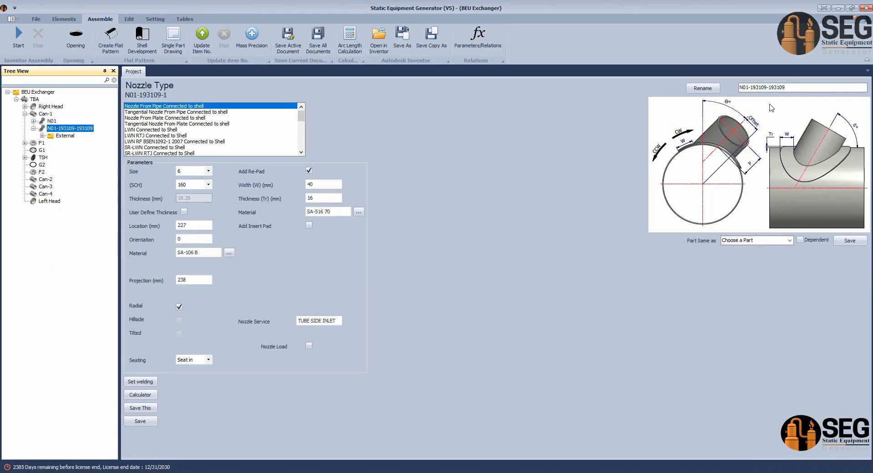
{"action": "left_click_drag", "start_coordinate": [748, 88], "coordinate": [821, 89]}
{"action": "type", "text": "2"}
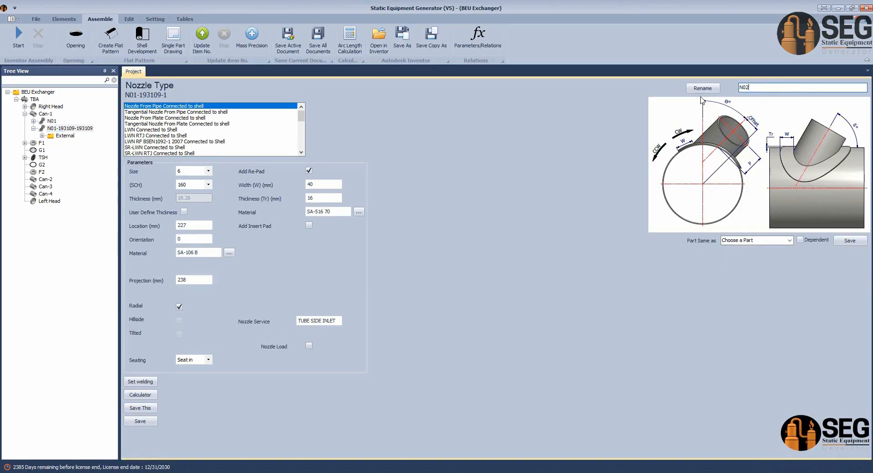
{"action": "left_click", "coordinate": [704, 88]}
Rename N02's copied flange as N02-Flange and its copied connection point as N02-Connection Point
{"action": "left_click", "coordinate": [89, 195]}
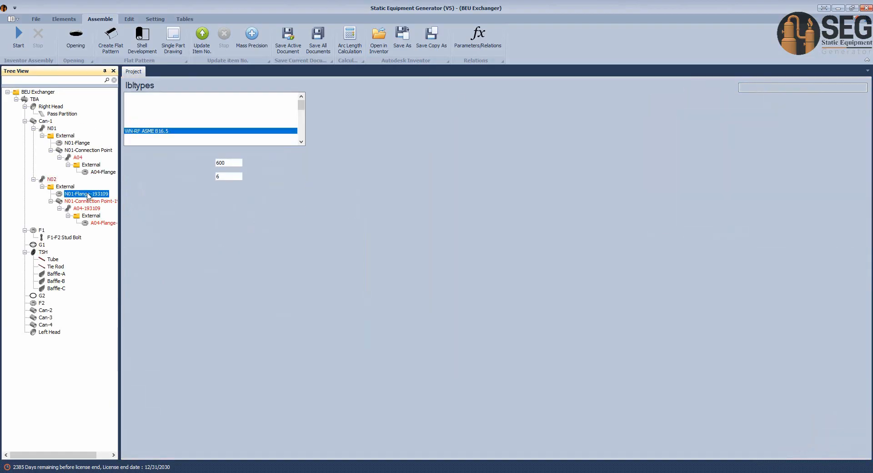
{"action": "left_click_drag", "start_coordinate": [746, 88], "coordinate": [749, 88]}
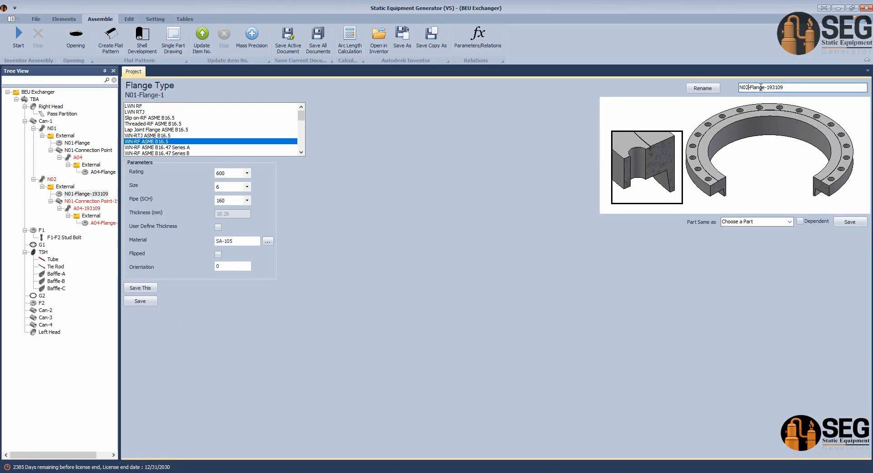
{"action": "left_click", "coordinate": [703, 88]}
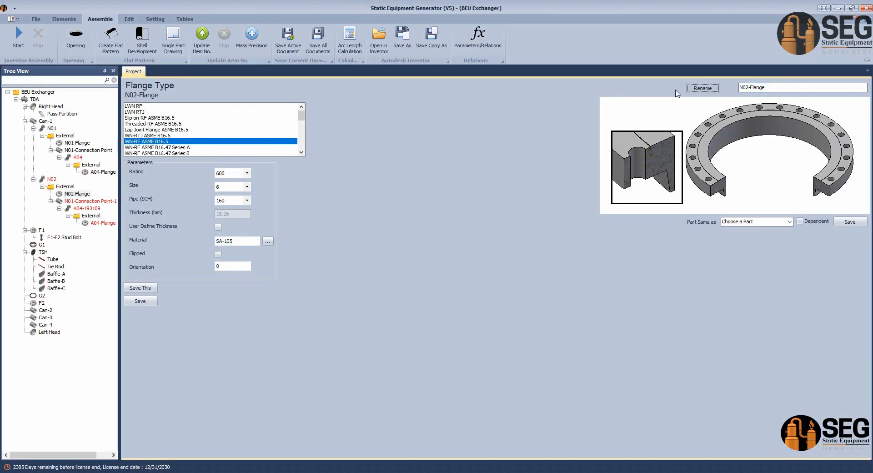
{"action": "left_click", "coordinate": [86, 202]}
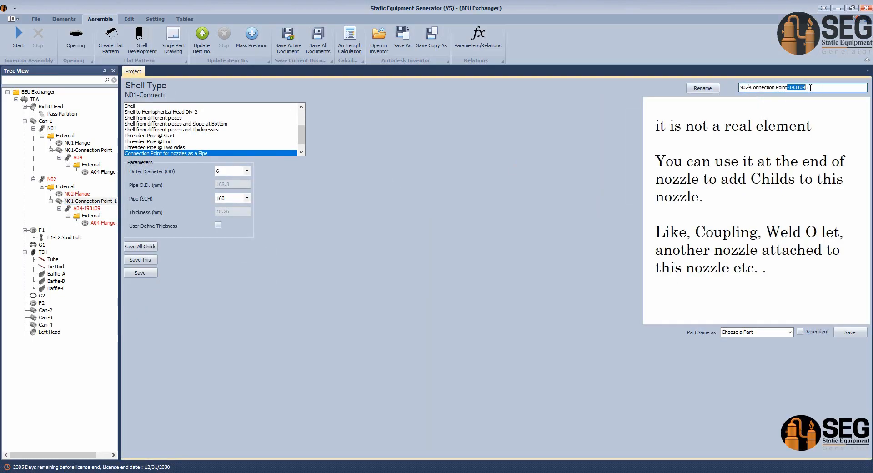
{"action": "left_click", "coordinate": [703, 88]}
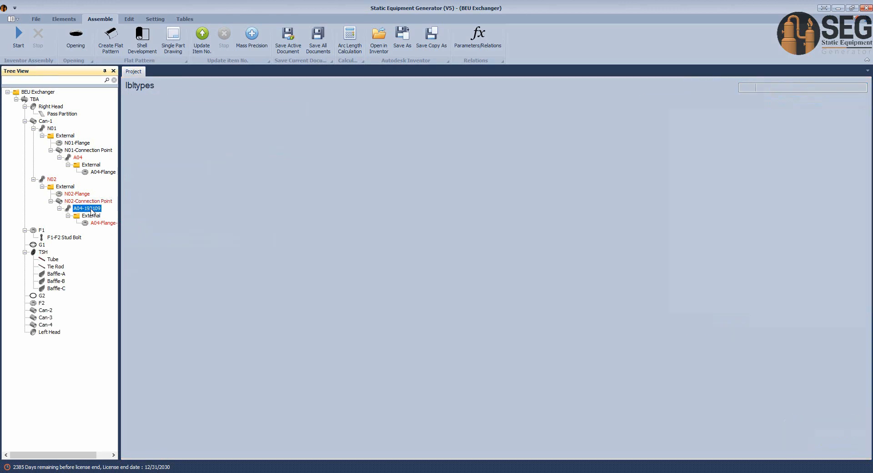
Check the tag of N02's branch nozzle in AutoCAD's GA drawing, and in Static Equipment Generator rename the copied A04 nozzle under N02 as A01
{"action": "left_click", "coordinate": [510, 443]}
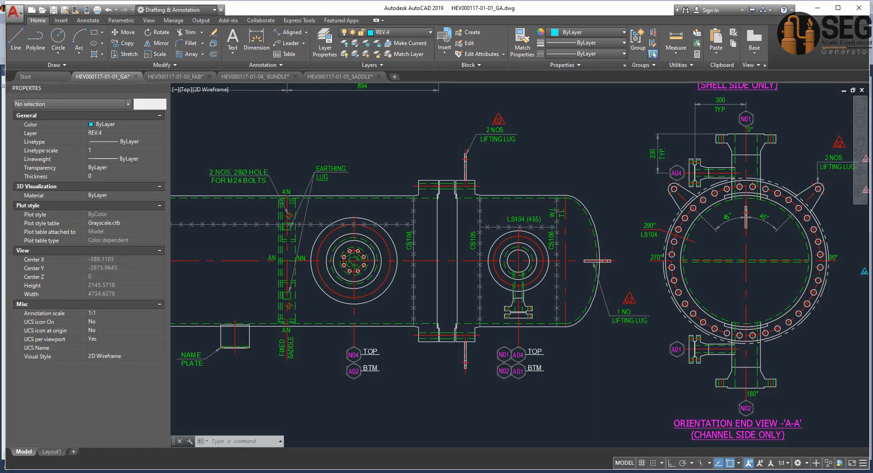
{"action": "scroll", "coordinate": [509, 218], "scroll_direction": "up", "scroll_amount": 8}
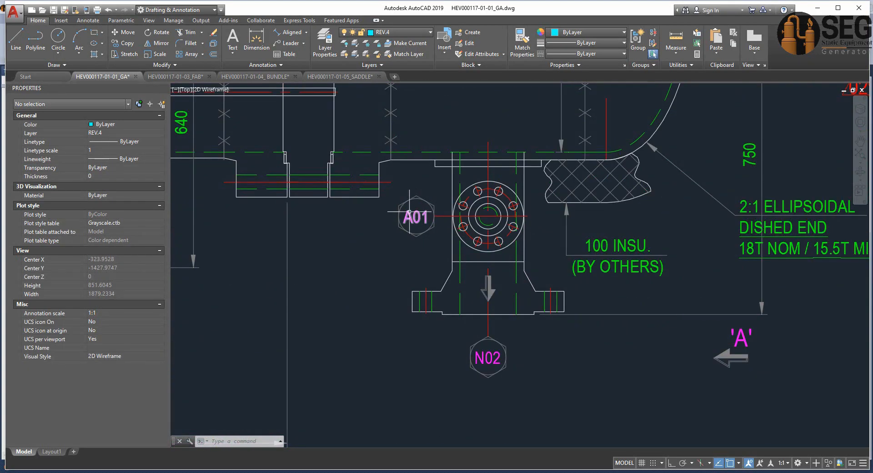
{"action": "scroll", "coordinate": [420, 228], "scroll_direction": "down", "scroll_amount": 2}
{"action": "middle_click_drag", "start_coordinate": [420, 229], "coordinate": [431, 252]}
{"action": "left_click", "coordinate": [669, 472]}
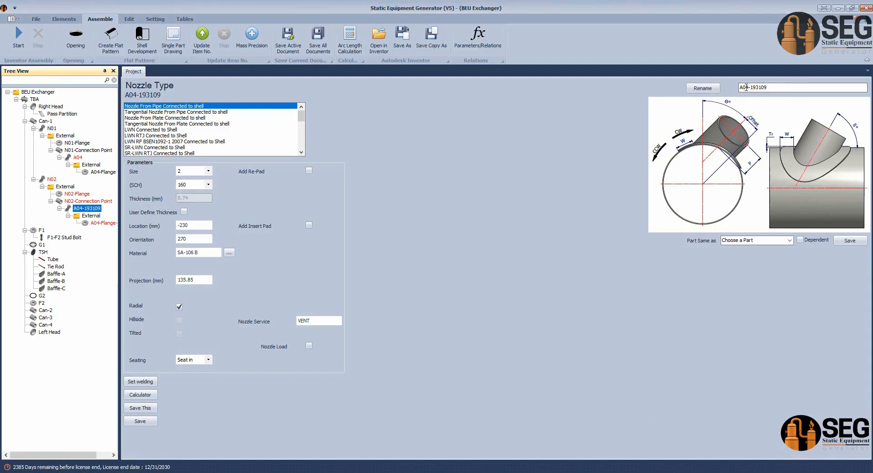
{"action": "left_click_drag", "start_coordinate": [747, 87], "coordinate": [787, 87]}
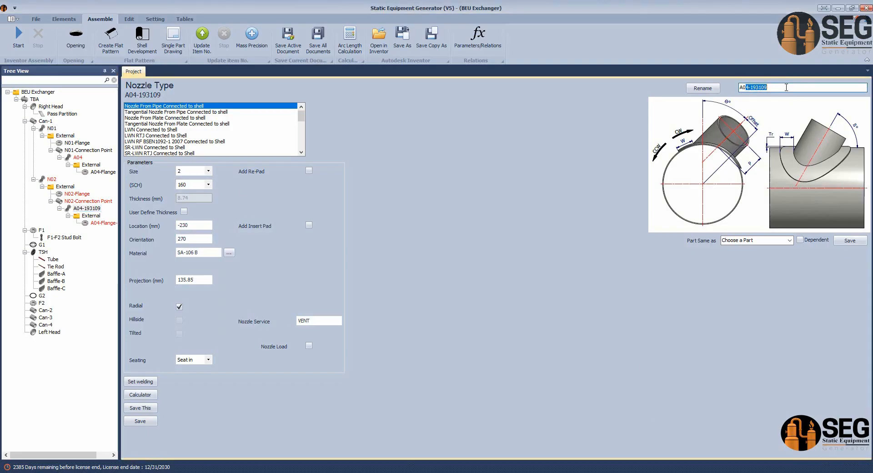
{"action": "left_click", "coordinate": [703, 88]}
Rename the copied flange attached to nozzle A01 as A01-Flange
{"action": "left_click", "coordinate": [98, 223]}
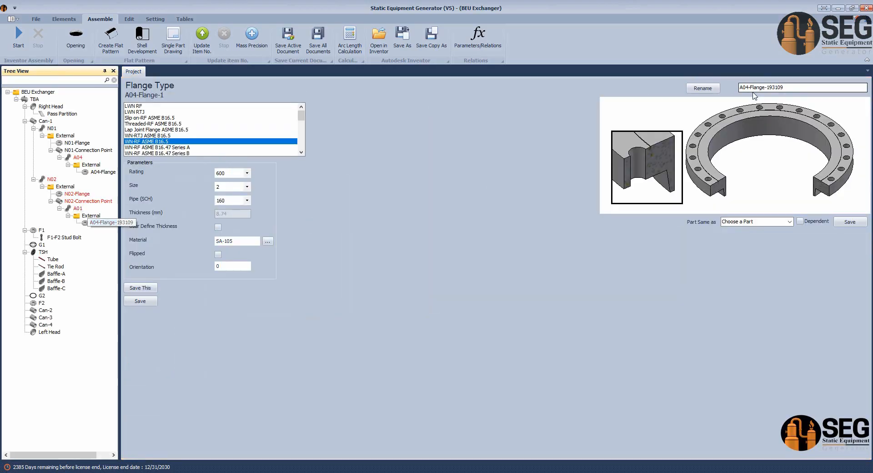
{"action": "left_click_drag", "start_coordinate": [747, 87], "coordinate": [749, 88]}
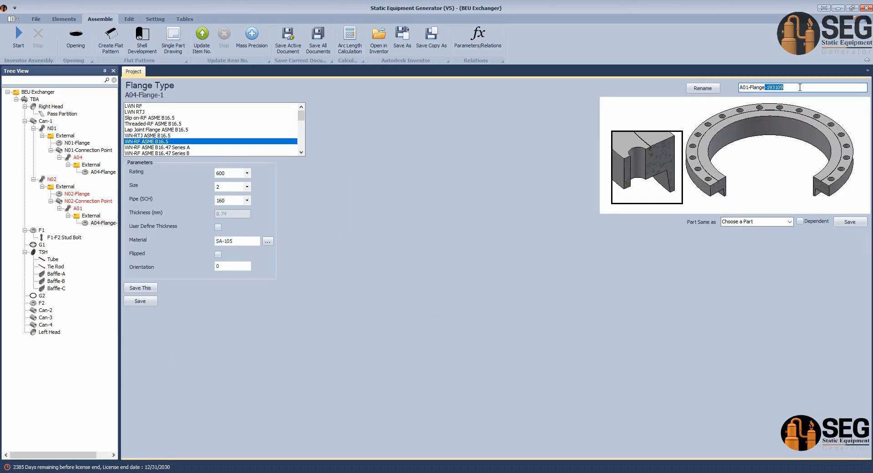
{"action": "key", "text": "Delete"}
{"action": "left_click", "coordinate": [703, 89]}
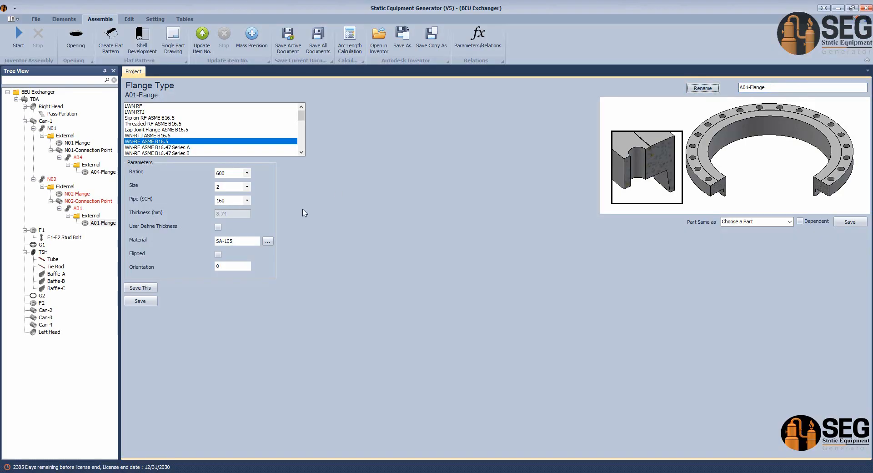
Set nozzle A01's orientation to 90 and save the change to the model
{"action": "left_click", "coordinate": [78, 208]}
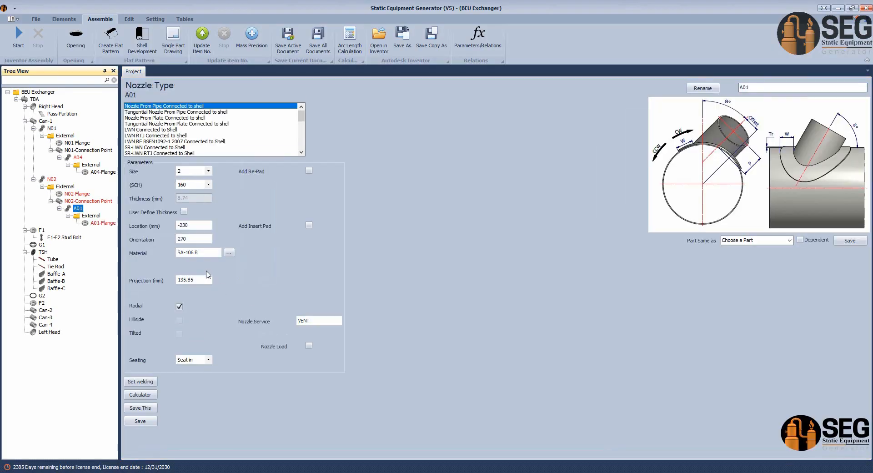
{"action": "left_click", "coordinate": [201, 240]}
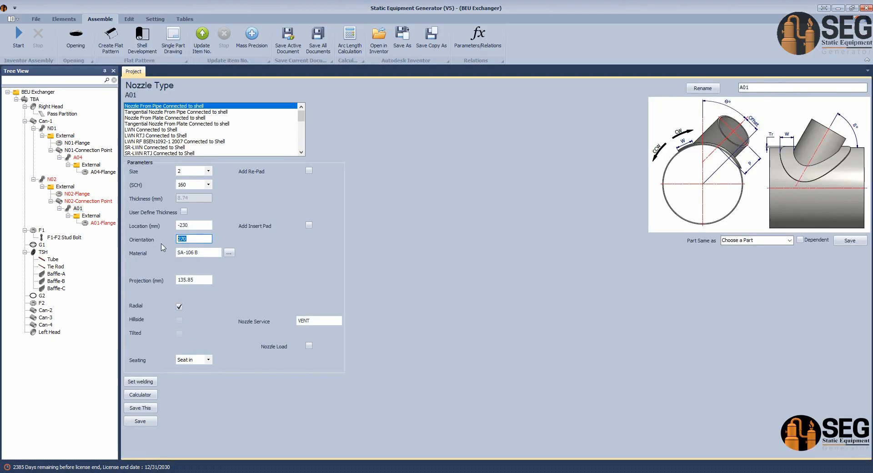
{"action": "left_click", "coordinate": [149, 423]}
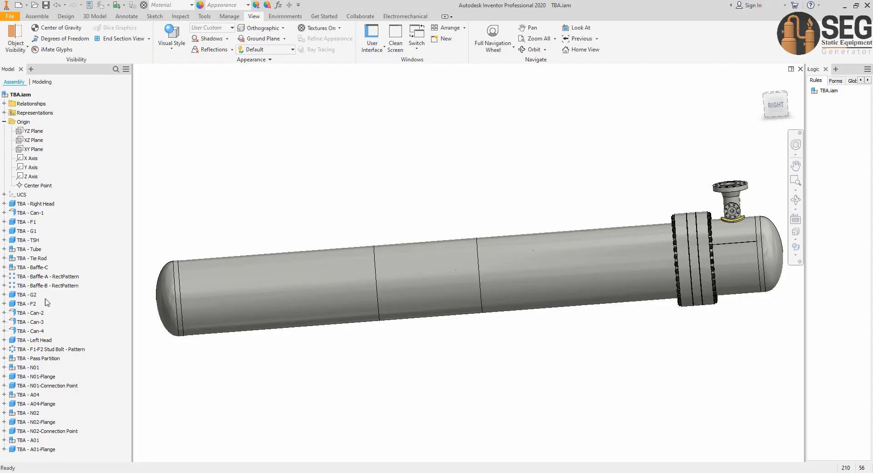
Locate nozzle N02 in Inventor's TBA assembly and examine its position and branch nozzles on the channel shell
{"action": "left_click", "coordinate": [28, 412]}
{"action": "scroll", "coordinate": [797, 200], "scroll_direction": "up", "scroll_amount": 3}
{"action": "left_click", "coordinate": [798, 200]}
{"action": "left_click_drag", "start_coordinate": [440, 271], "coordinate": [391, 291]}
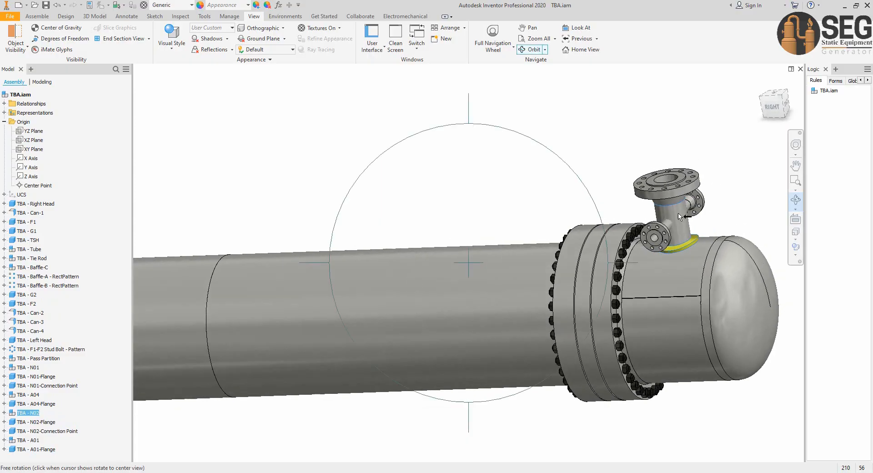
{"action": "scroll", "coordinate": [691, 190], "scroll_direction": "up", "scroll_amount": 3}
{"action": "middle_click_drag", "start_coordinate": [691, 190], "coordinate": [545, 173]}
{"action": "scroll", "coordinate": [545, 173], "scroll_direction": "up", "scroll_amount": 3}
{"action": "right_click", "coordinate": [576, 155]}
{"action": "left_click", "coordinate": [592, 160]}
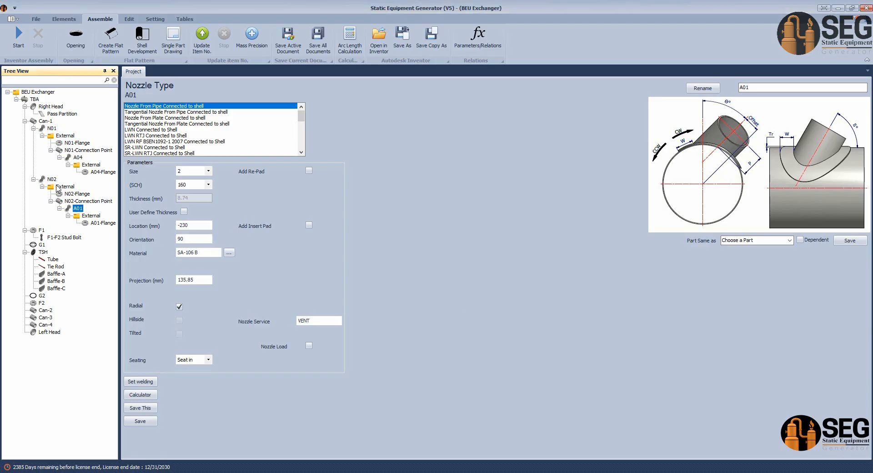
In Static Equipment Generator, set nozzle N02's orientation to 180 and save the change
{"action": "left_click", "coordinate": [52, 180]}
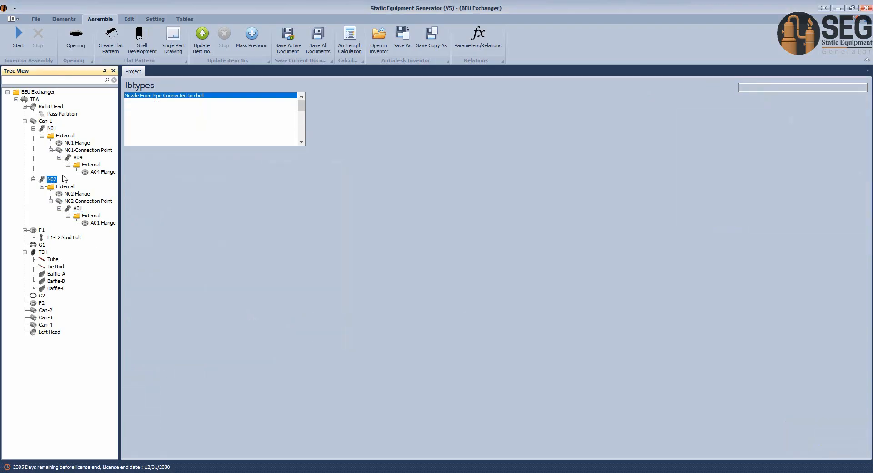
{"action": "left_click_drag", "start_coordinate": [193, 238], "coordinate": [167, 236]}
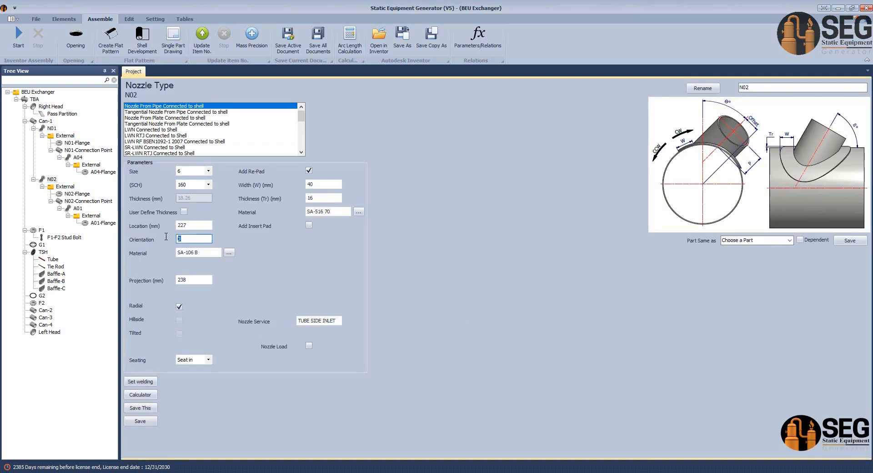
{"action": "left_click", "coordinate": [131, 423]}
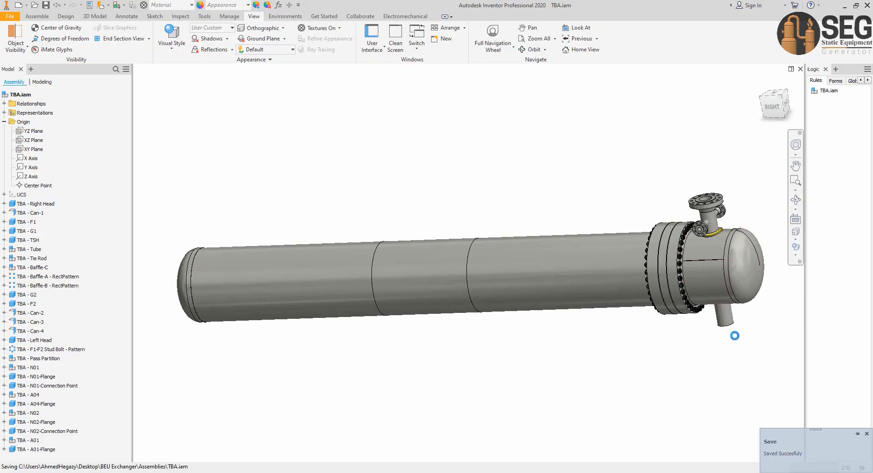
Examine nozzles N01 and N02 with their A04 and A01 branches from several angles in the Inventor assembly
{"action": "left_click", "coordinate": [796, 200]}
{"action": "left_click_drag", "start_coordinate": [494, 272], "coordinate": [514, 262]}
{"action": "scroll", "coordinate": [537, 256], "scroll_direction": "up", "scroll_amount": 2}
{"action": "middle_click_drag", "start_coordinate": [541, 255], "coordinate": [491, 241]}
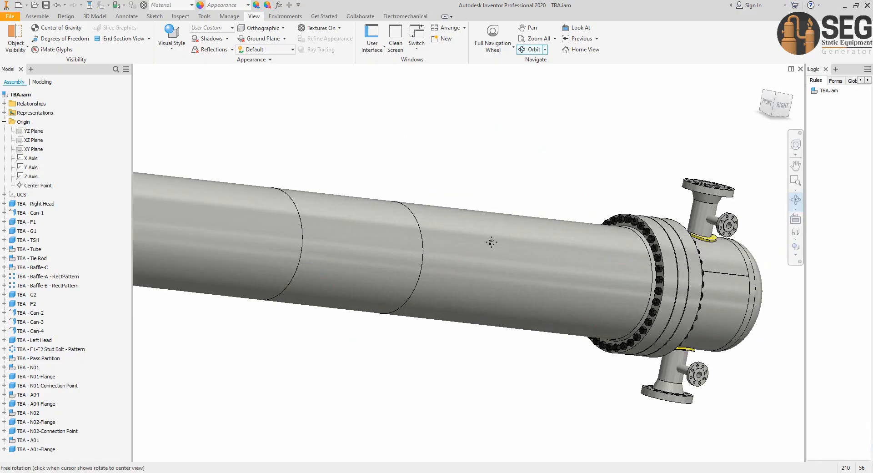
{"action": "scroll", "coordinate": [709, 277], "scroll_direction": "up", "scroll_amount": 4}
{"action": "middle_click_drag", "start_coordinate": [710, 278], "coordinate": [562, 271]}
{"action": "left_click_drag", "start_coordinate": [561, 271], "coordinate": [517, 271]}
{"action": "scroll", "coordinate": [516, 271], "scroll_direction": "down", "scroll_amount": 2}
{"action": "middle_click_drag", "start_coordinate": [517, 272], "coordinate": [468, 273]}
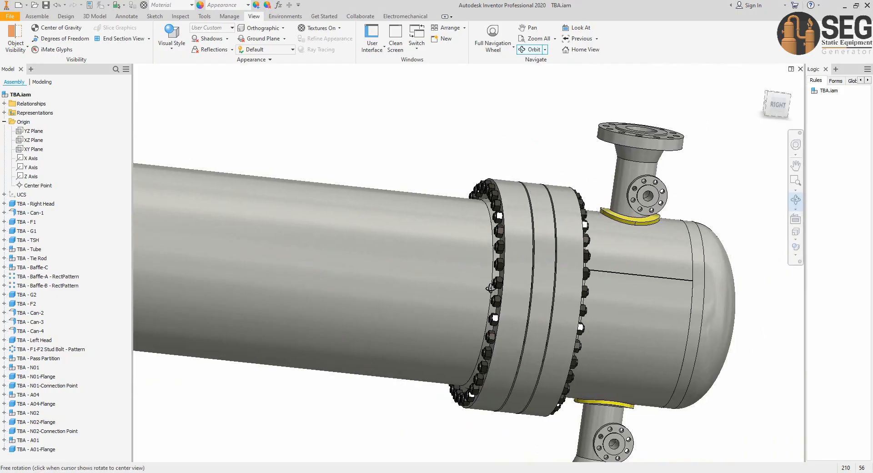
{"action": "left_click_drag", "start_coordinate": [473, 275], "coordinate": [443, 291]}
{"action": "right_click", "coordinate": [542, 231]}
{"action": "left_click", "coordinate": [560, 237]}
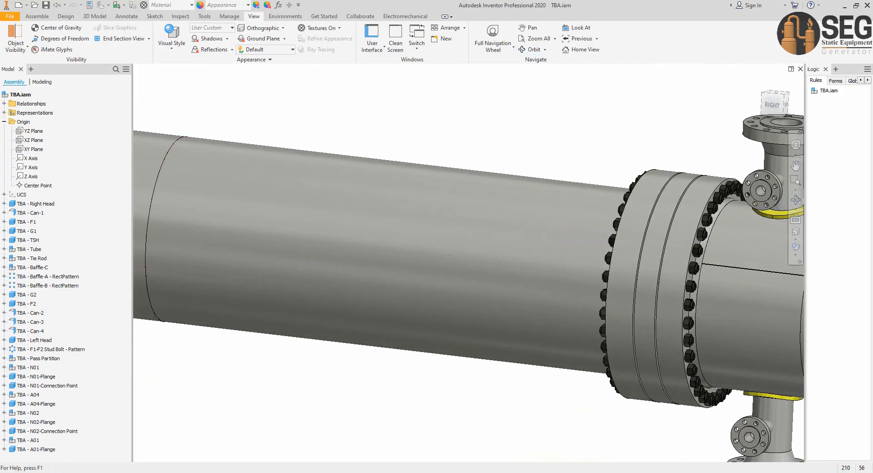
Find nozzle N04 in AutoCAD's GA drawing and read its row in the nozzle table
{"action": "mouse_move", "coordinate": [654, 472]}
{"action": "left_click", "coordinate": [511, 446]}
{"action": "scroll", "coordinate": [545, 298], "scroll_direction": "down", "scroll_amount": 5}
{"action": "scroll", "coordinate": [448, 249], "scroll_direction": "up", "scroll_amount": 4}
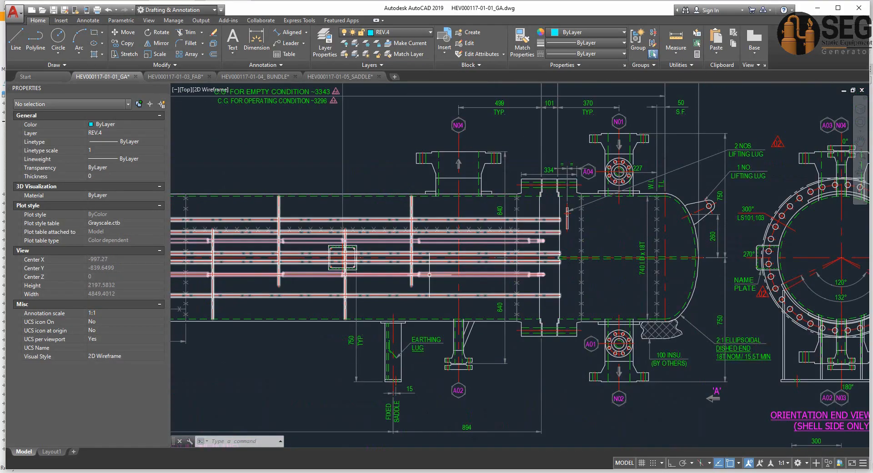
{"action": "mouse_move", "coordinate": [430, 274]}
{"action": "middle_mouse_down"}
{"action": "mouse_move", "coordinate": [494, 284]}
{"action": "mouse_move", "coordinate": [449, 289]}
{"action": "middle_mouse_up"}
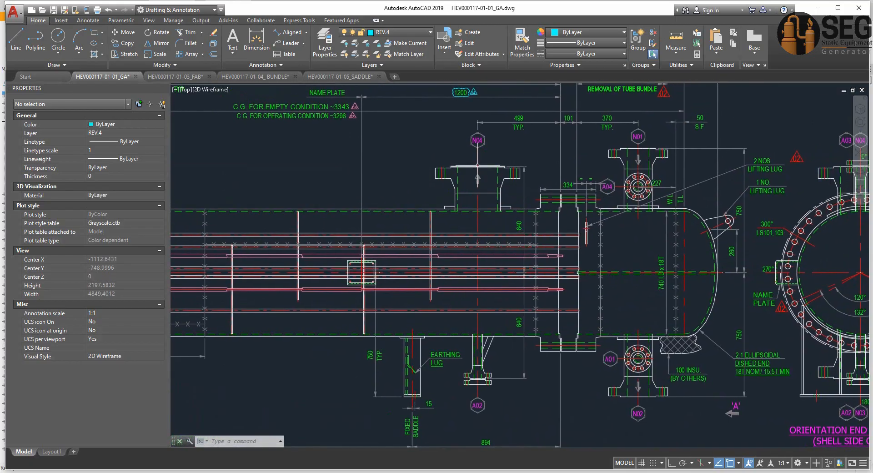
{"action": "scroll", "coordinate": [477, 165], "scroll_direction": "down", "scroll_amount": 2}
{"action": "middle_click_drag", "start_coordinate": [417, 404], "coordinate": [509, 85]}
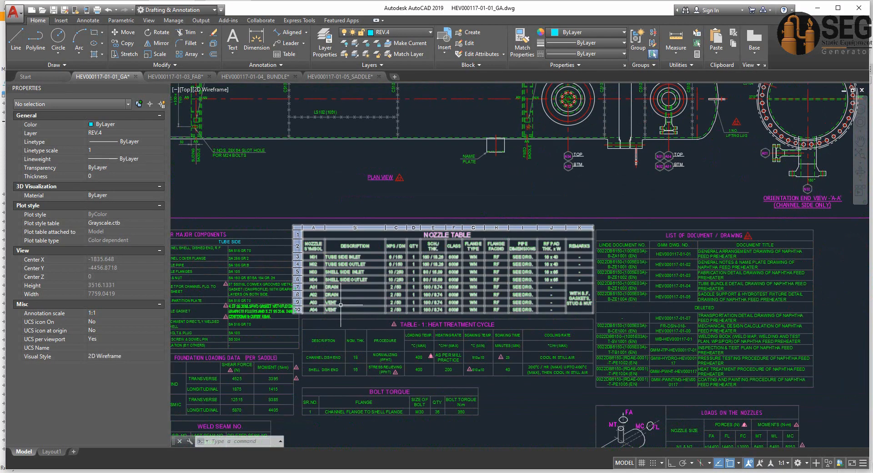
{"action": "scroll", "coordinate": [341, 305], "scroll_direction": "up", "scroll_amount": 5}
{"action": "left_click", "coordinate": [345, 276]}
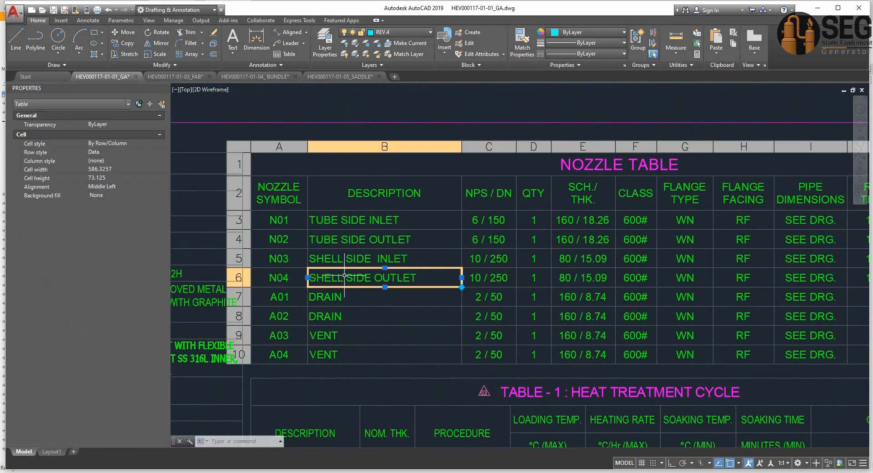
{"action": "left_click", "coordinate": [394, 277]}
{"action": "left_click", "coordinate": [396, 278]}
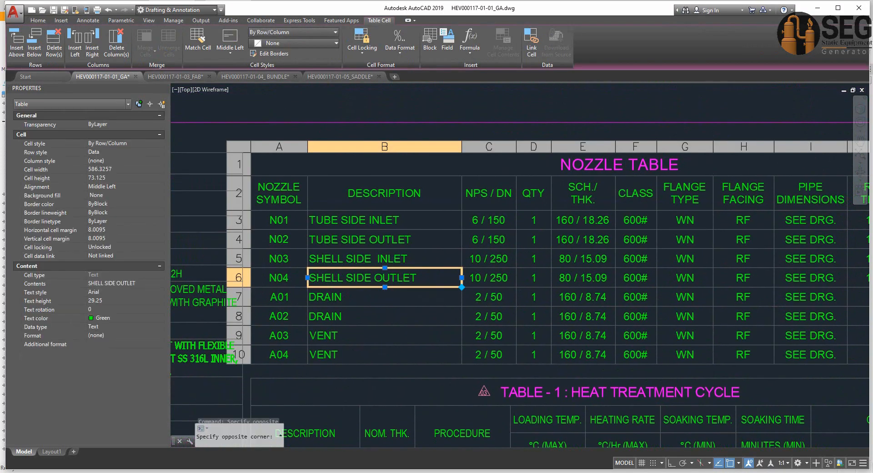
{"action": "double_click", "coordinate": [403, 278]}
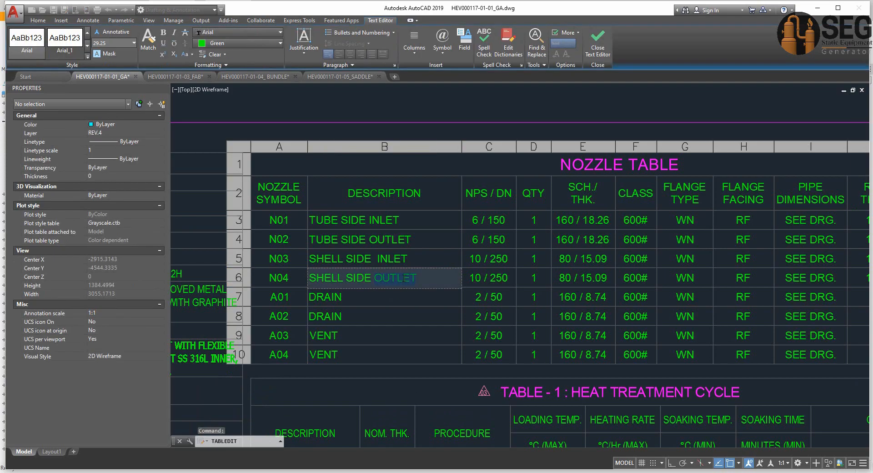
{"action": "key", "text": "Escape"}
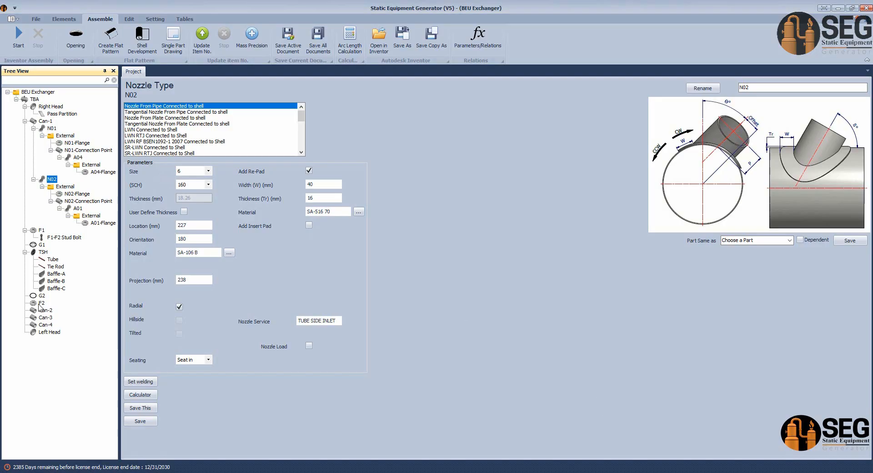
In Static Equipment Generator, add a shell nozzle named N04 to Can-2
{"action": "left_click", "coordinate": [46, 310]}
{"action": "left_click", "coordinate": [73, 19]}
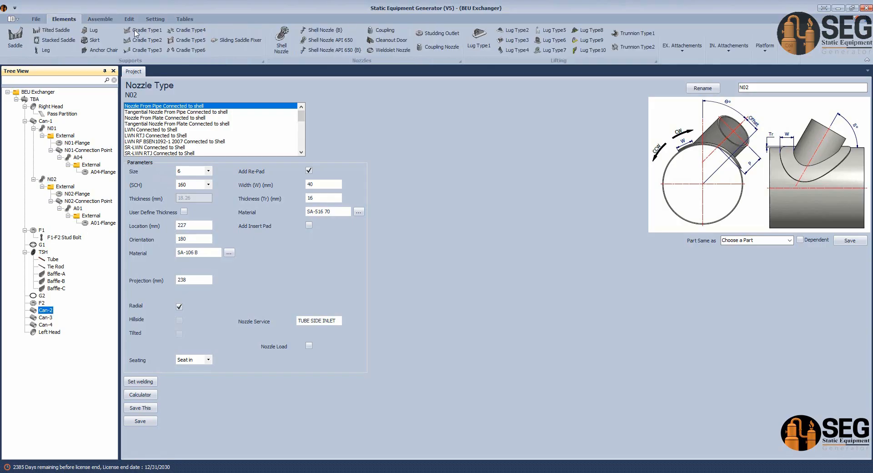
{"action": "left_click", "coordinate": [283, 39]}
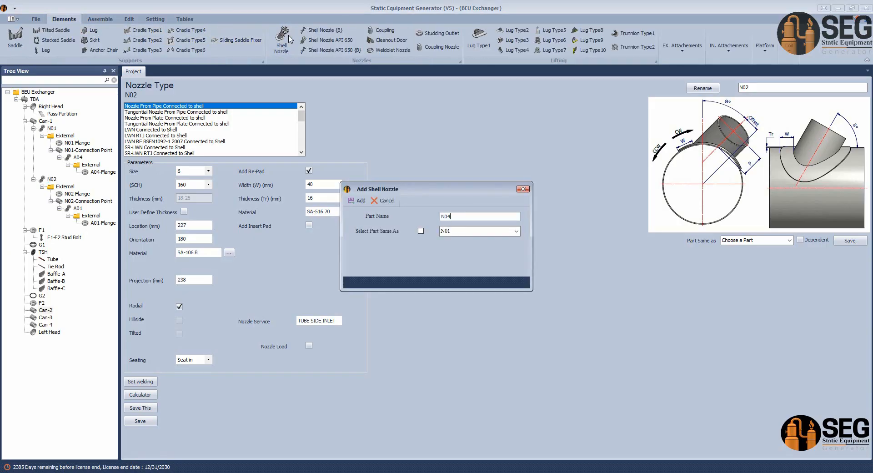
{"action": "type", "text": "N04"}
{"action": "left_click", "coordinate": [358, 201]}
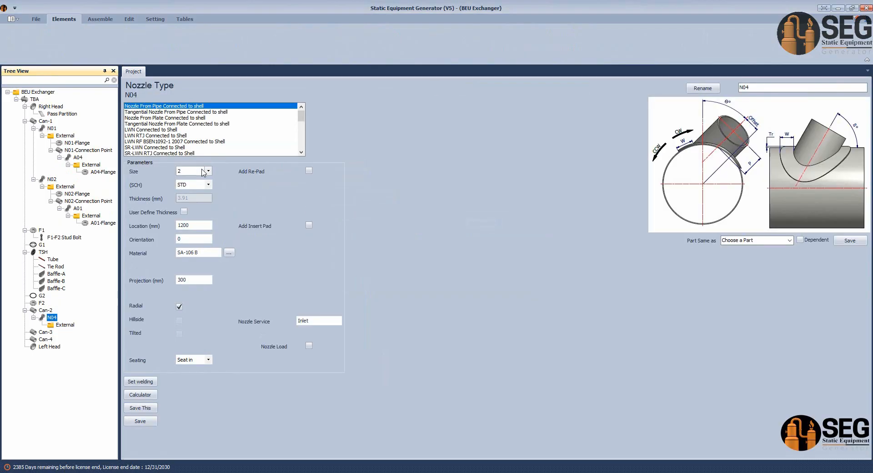
Set N04's size to 10 and schedule to 160, and add a re-pad 65 mm wide and 16 mm thick after checking AutoCAD's nozzle table
{"action": "left_click", "coordinate": [203, 171]}
{"action": "left_click", "coordinate": [182, 226]}
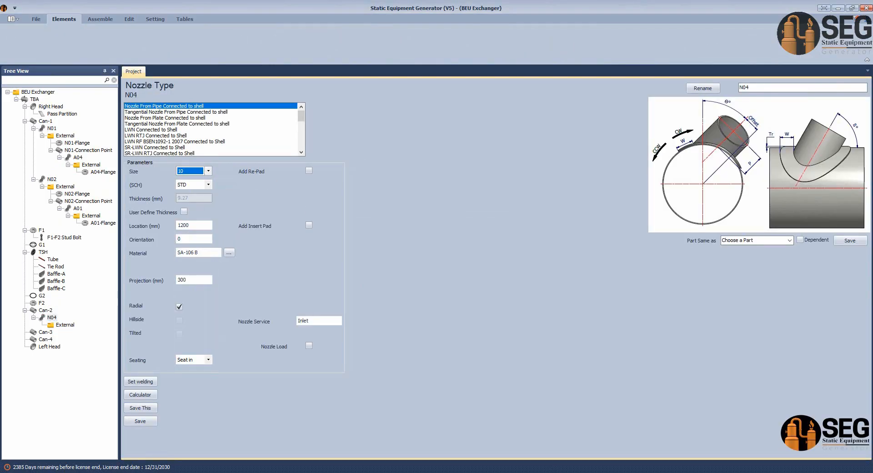
{"action": "left_click", "coordinate": [520, 446]}
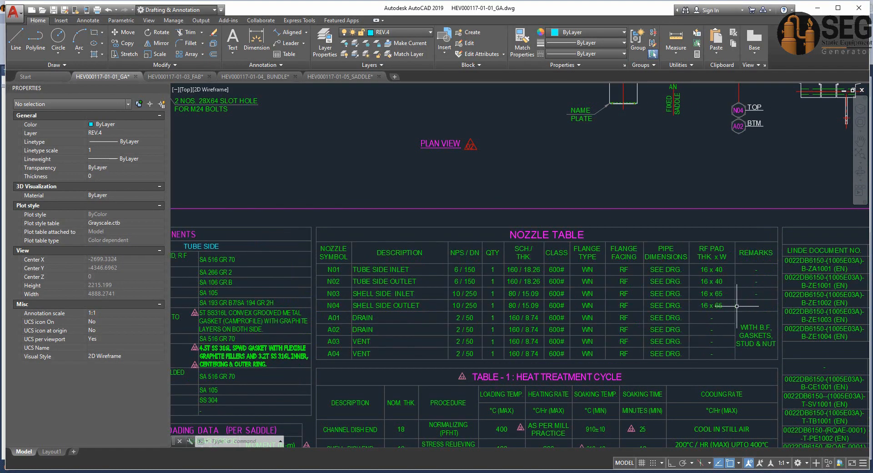
{"action": "left_click", "coordinate": [676, 472]}
{"action": "left_click", "coordinate": [310, 171]}
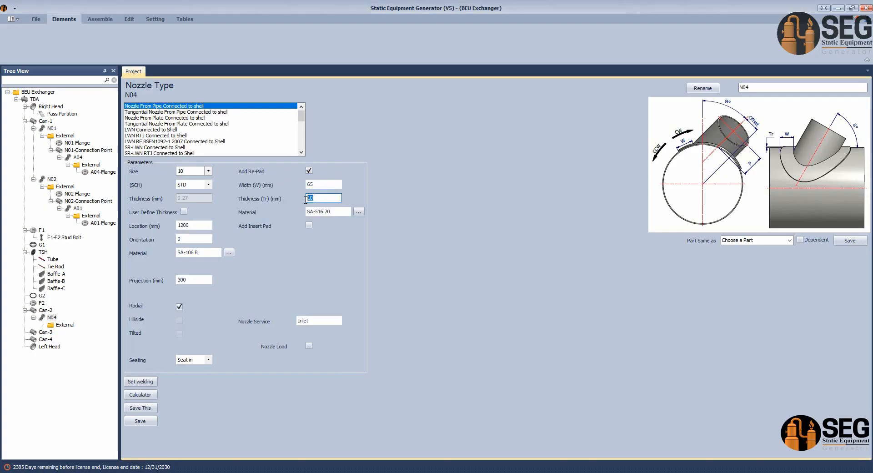
{"action": "left_click", "coordinate": [193, 185]}
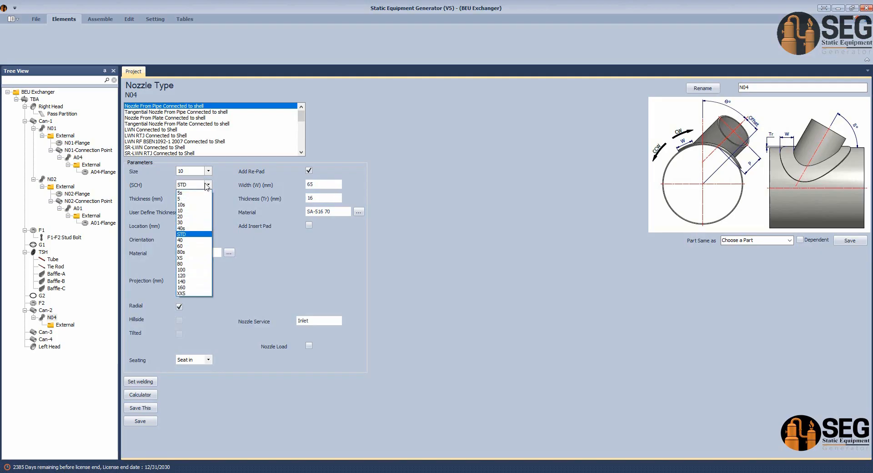
{"action": "left_click", "coordinate": [194, 287]}
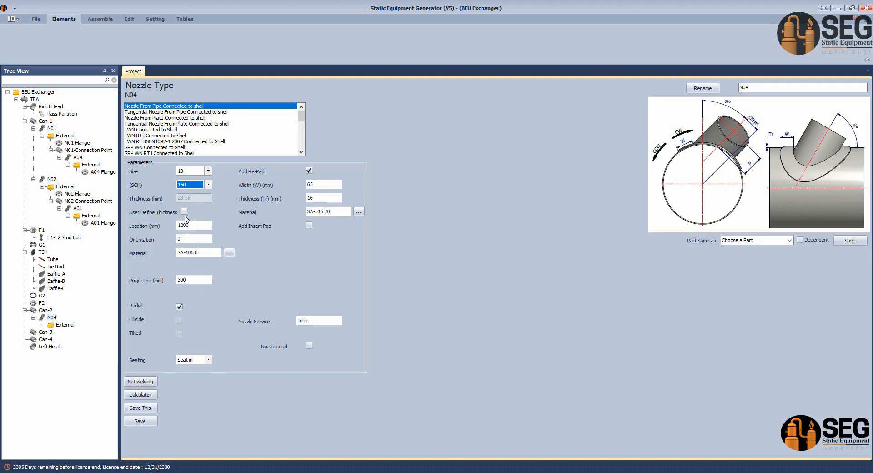
In AutoCAD's GA drawing, dimension the horizontal distance from the shell's flange-end weld line to nozzle N04's centreline for its location
{"action": "left_click", "coordinate": [194, 226]}
{"action": "left_click", "coordinate": [655, 472]}
{"action": "left_click", "coordinate": [508, 451]}
{"action": "middle_click_drag", "start_coordinate": [635, 87], "coordinate": [651, 284]}
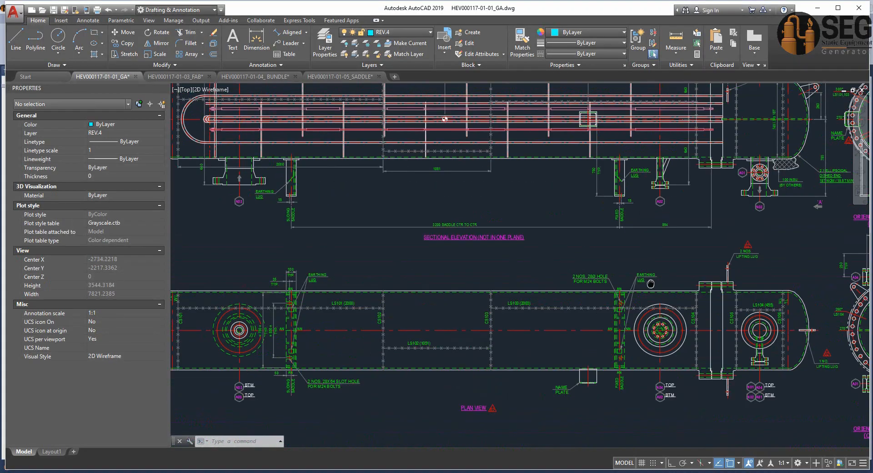
{"action": "middle_click_drag", "start_coordinate": [723, 98], "coordinate": [612, 276]}
{"action": "scroll", "coordinate": [614, 275], "scroll_direction": "up", "scroll_amount": 4}
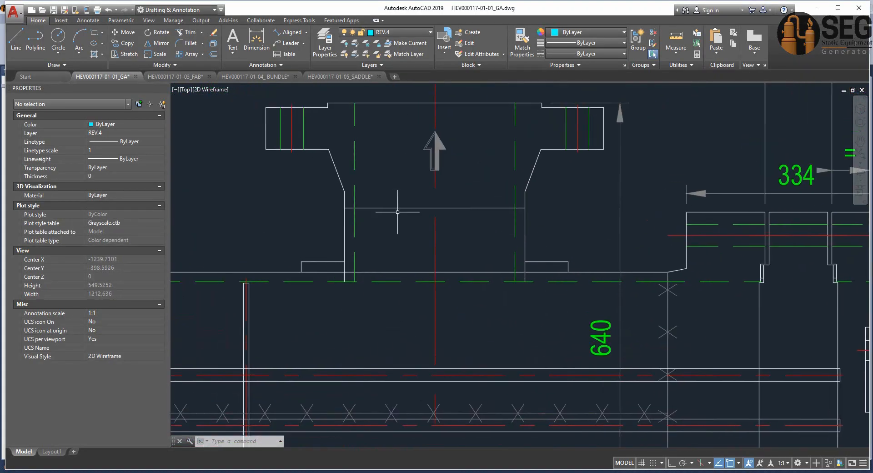
{"action": "left_click", "coordinate": [256, 38]}
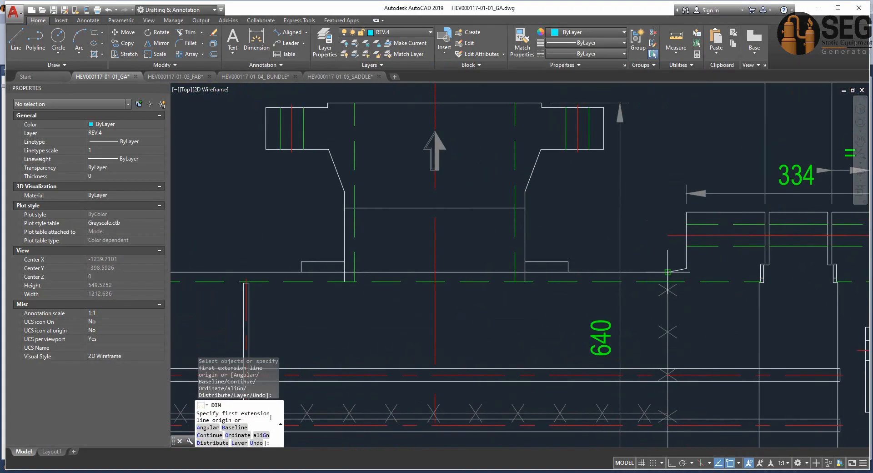
{"action": "left_click", "coordinate": [668, 273]}
{"action": "left_click", "coordinate": [435, 273]}
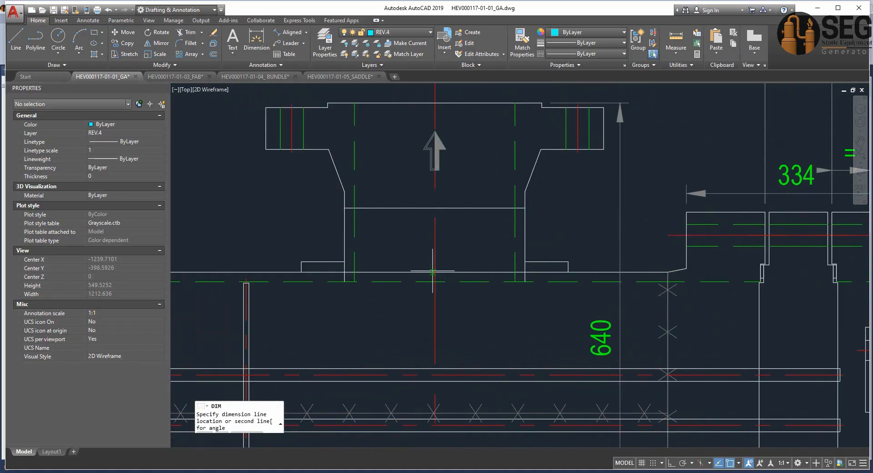
{"action": "left_click", "coordinate": [460, 242]}
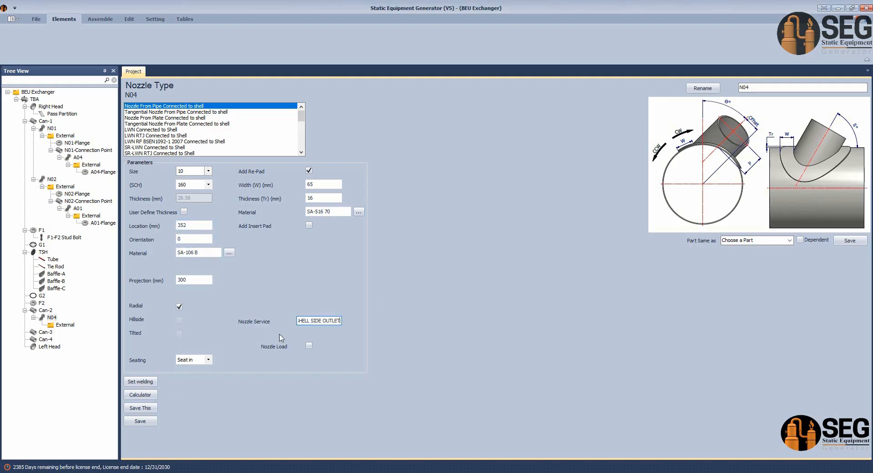
In Static Equipment Generator, set N04's location to 352 mm and service to SHELL SIDE OUTLET, and save its Single V, No Clad welding detail
{"action": "left_click", "coordinate": [140, 422]}
{"action": "left_click", "coordinate": [141, 381]}
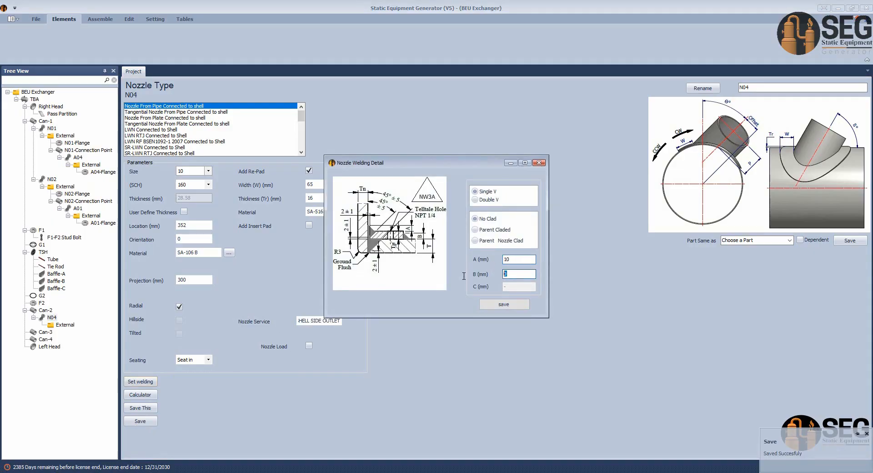
{"action": "left_click", "coordinate": [504, 305]}
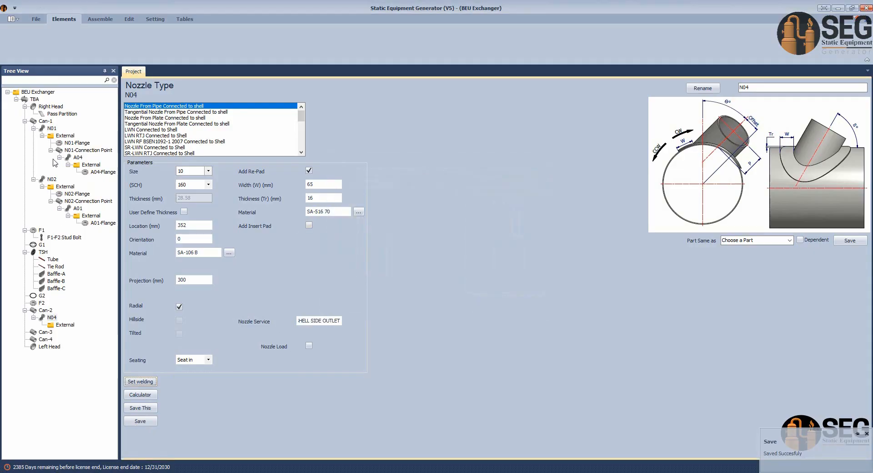
Add a flange named N04-Flange to the External group of nozzle N04
{"action": "left_click", "coordinate": [70, 326]}
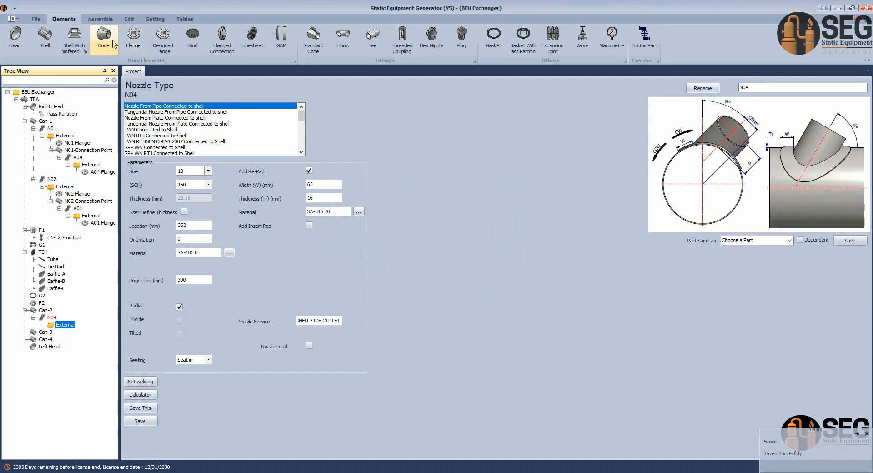
{"action": "left_click", "coordinate": [154, 52]}
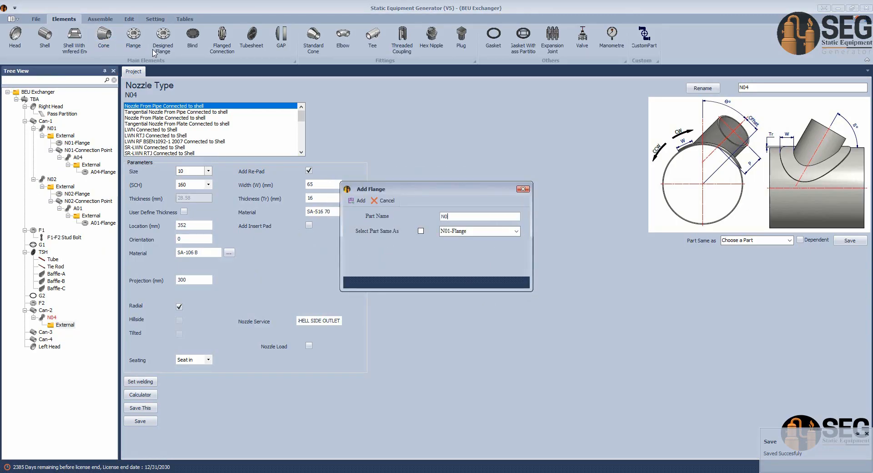
{"action": "type", "text": "-Flange"}
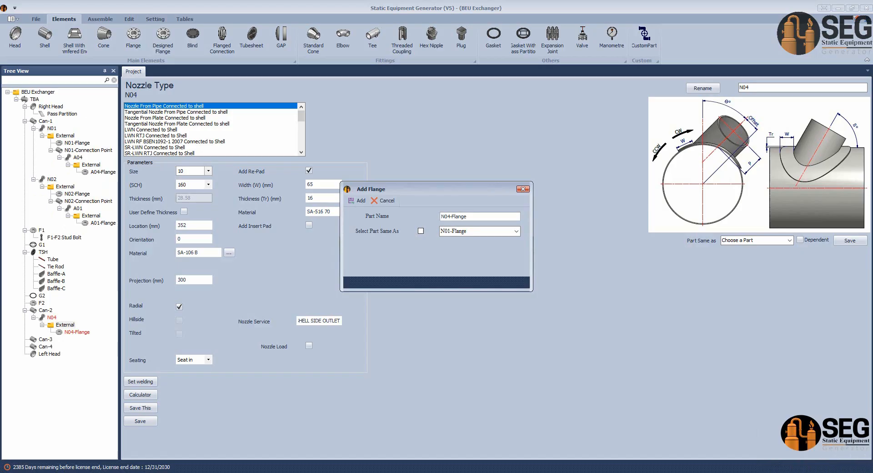
{"action": "key", "text": "Return"}
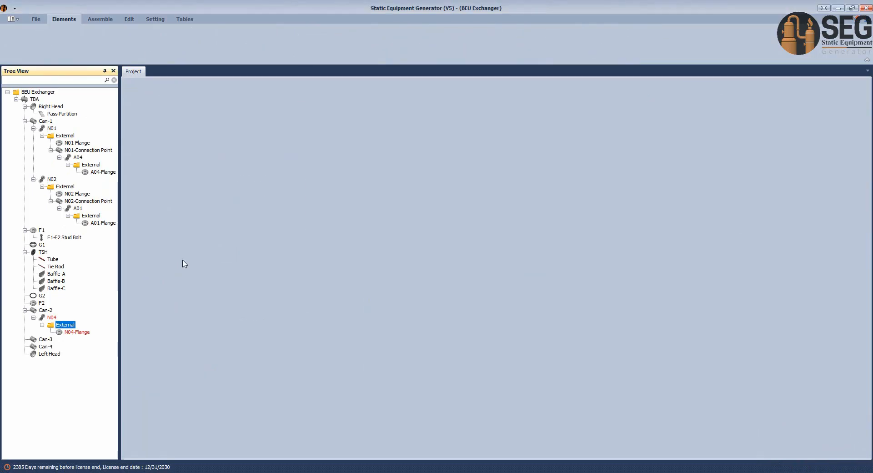
Make N04-Flange a WN-RF ASME B16.5 flange with rating 600, and check its data in AutoCAD's GA drawing
{"action": "left_click", "coordinate": [77, 332]}
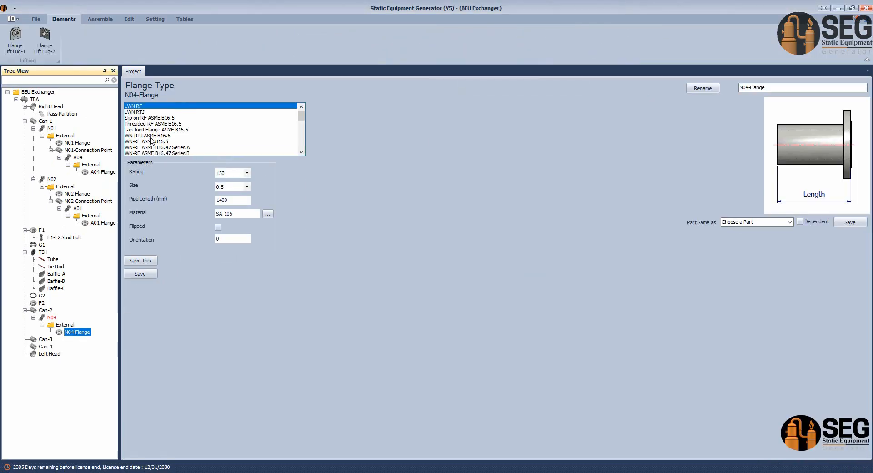
{"action": "left_click", "coordinate": [151, 141]}
{"action": "left_click", "coordinate": [229, 173]}
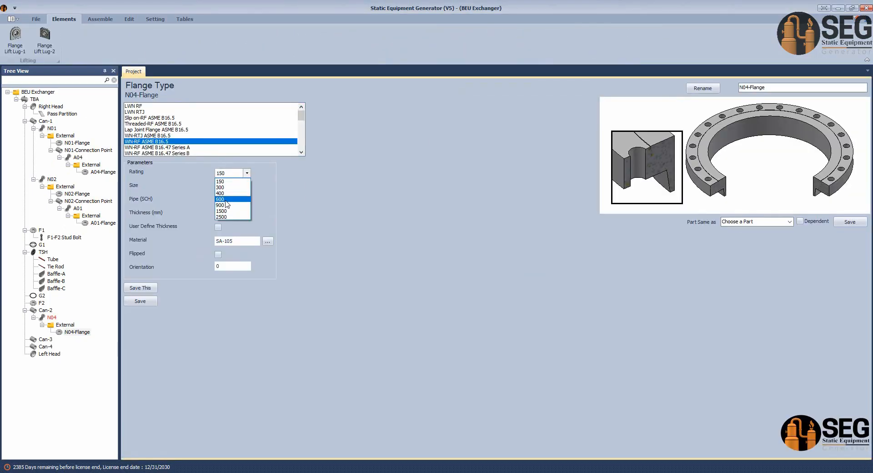
{"action": "left_click", "coordinate": [236, 193]}
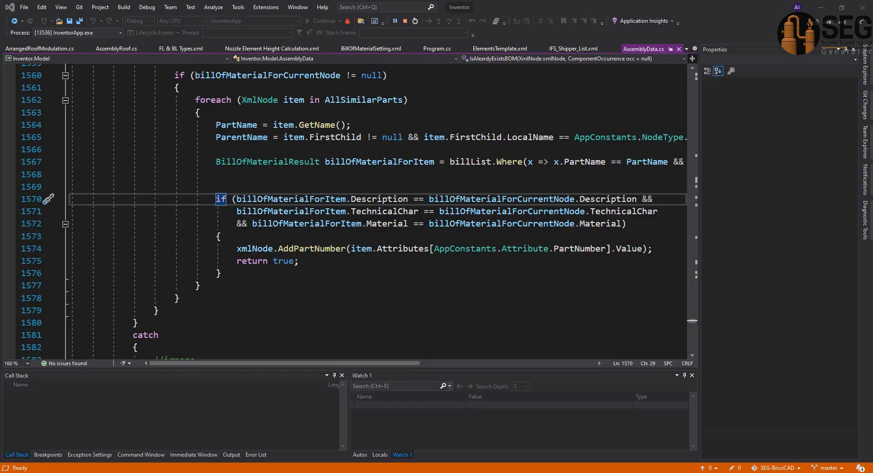
{"action": "mouse_move", "coordinate": [655, 472]}
{"action": "left_click", "coordinate": [539, 449]}
{"action": "scroll", "coordinate": [546, 323], "scroll_direction": "down", "scroll_amount": 6}
{"action": "mouse_move", "coordinate": [526, 428]}
{"action": "middle_mouse_down"}
{"action": "mouse_move", "coordinate": [501, 262]}
{"action": "mouse_move", "coordinate": [502, 205]}
{"action": "middle_mouse_up"}
{"action": "mouse_move", "coordinate": [537, 409]}
{"action": "middle_mouse_down"}
{"action": "mouse_move", "coordinate": [510, 217]}
{"action": "mouse_move", "coordinate": [518, 226]}
{"action": "middle_mouse_up"}
{"action": "mouse_move", "coordinate": [306, 342]}
{"action": "middle_mouse_down"}
{"action": "mouse_move", "coordinate": [354, 305]}
{"action": "mouse_move", "coordinate": [423, 284]}
{"action": "mouse_move", "coordinate": [423, 394]}
{"action": "middle_mouse_up"}
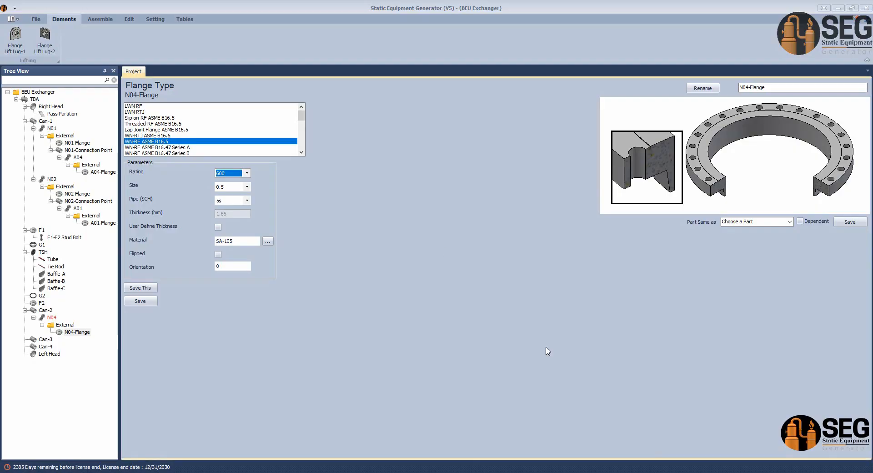
In Static Equipment Generator, set N04-Flange's size to 10 and pipe schedule to 160, and save it
{"action": "left_click", "coordinate": [246, 187]}
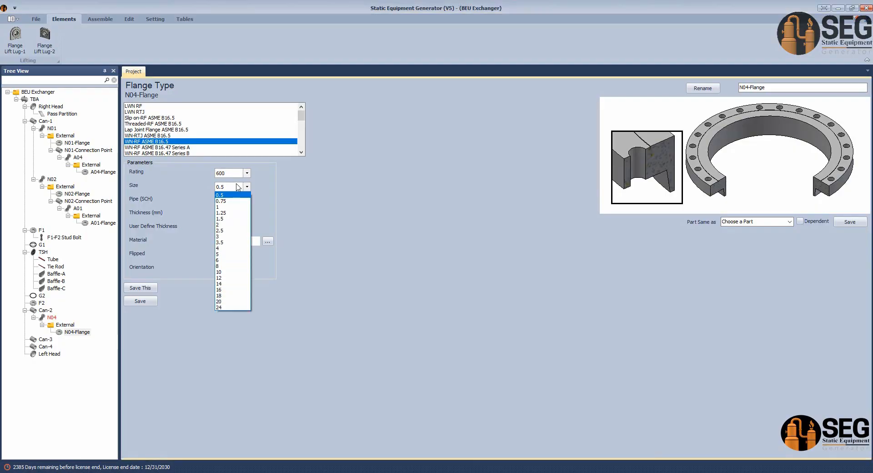
{"action": "left_click", "coordinate": [222, 272]}
{"action": "left_click", "coordinate": [247, 200]}
{"action": "left_click", "coordinate": [227, 302]}
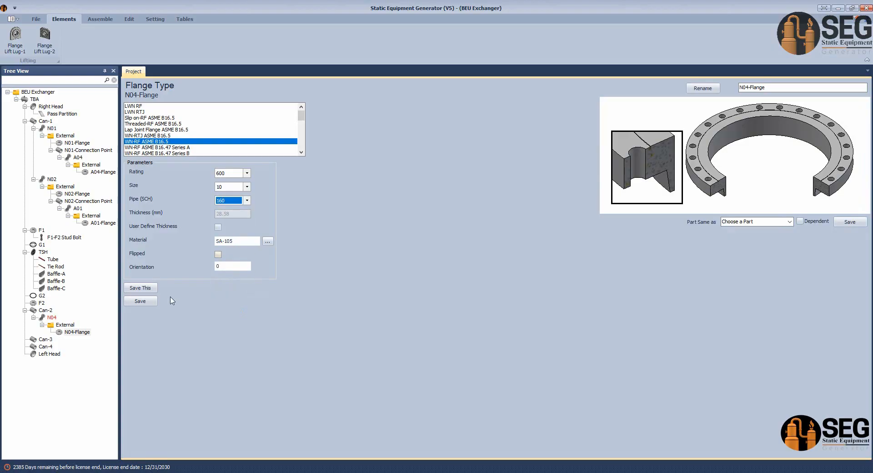
{"action": "left_click", "coordinate": [140, 301]}
Open N04's nozzle calculator and read the nozzle's projection from the vessel centreline in AutoCAD's GA drawing
{"action": "left_click", "coordinate": [42, 318]}
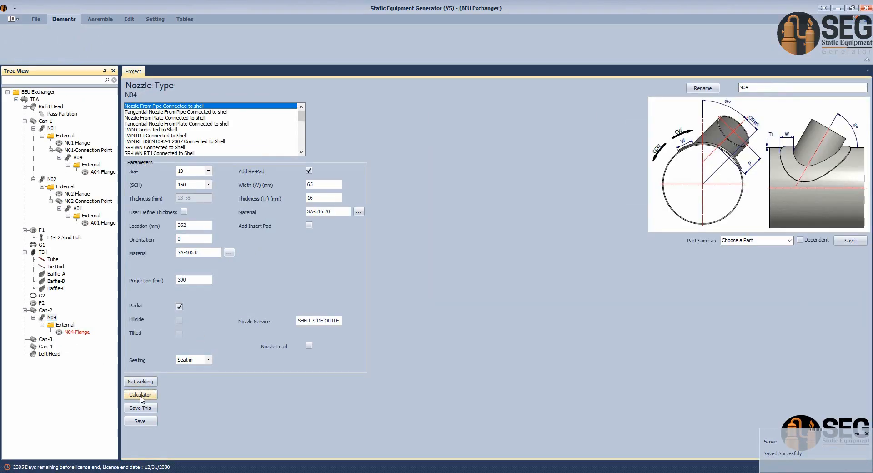
{"action": "left_click", "coordinate": [140, 395]}
{"action": "left_click", "coordinate": [654, 472]}
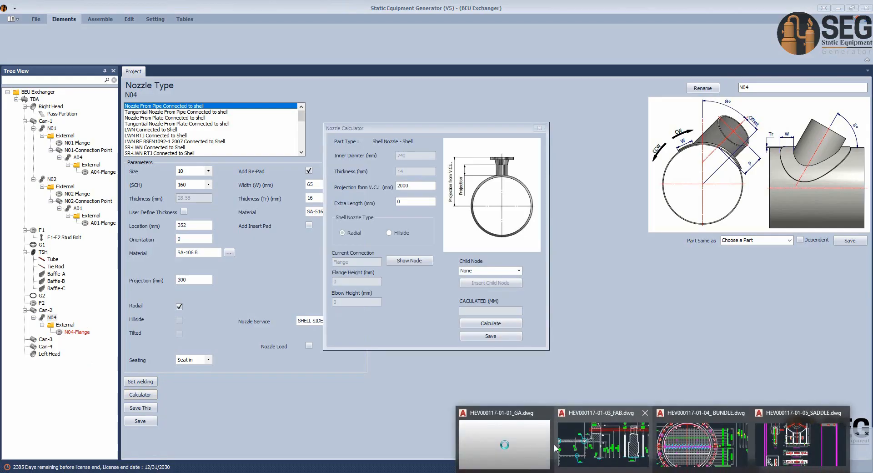
{"action": "left_click", "coordinate": [524, 443]}
{"action": "scroll", "coordinate": [621, 200], "scroll_direction": "down", "scroll_amount": 2}
{"action": "middle_click_drag", "start_coordinate": [621, 200], "coordinate": [525, 379]}
{"action": "scroll", "coordinate": [595, 264], "scroll_direction": "up", "scroll_amount": 2}
{"action": "middle_click_drag", "start_coordinate": [595, 264], "coordinate": [585, 362]}
{"action": "middle_click_drag", "start_coordinate": [570, 251], "coordinate": [576, 416]}
{"action": "scroll", "coordinate": [492, 172], "scroll_direction": "up", "scroll_amount": 3}
{"action": "scroll", "coordinate": [499, 227], "scroll_direction": "down", "scroll_amount": 3}
{"action": "middle_click_drag", "start_coordinate": [501, 229], "coordinate": [512, 253]}
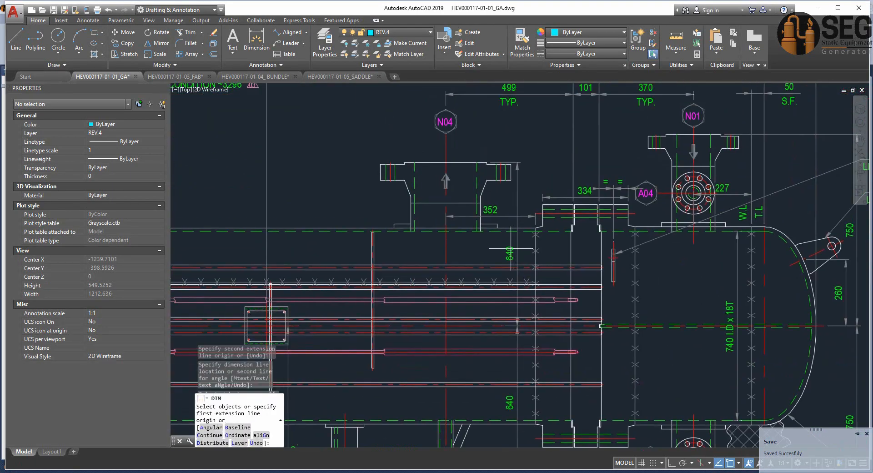
In Static Equipment Generator, set the projection from V.C.L. to 640 mm, calculate N04's projection and save it
{"action": "left_click", "coordinate": [685, 471]}
{"action": "left_click", "coordinate": [723, 448]}
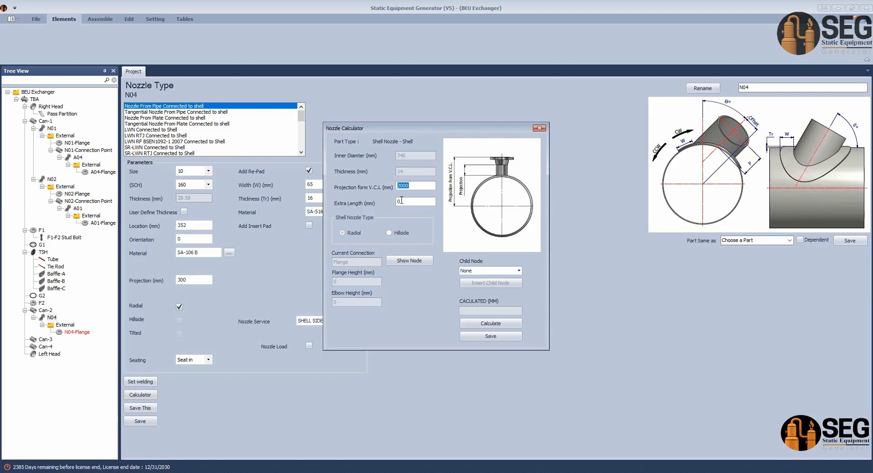
{"action": "left_click", "coordinate": [491, 324]}
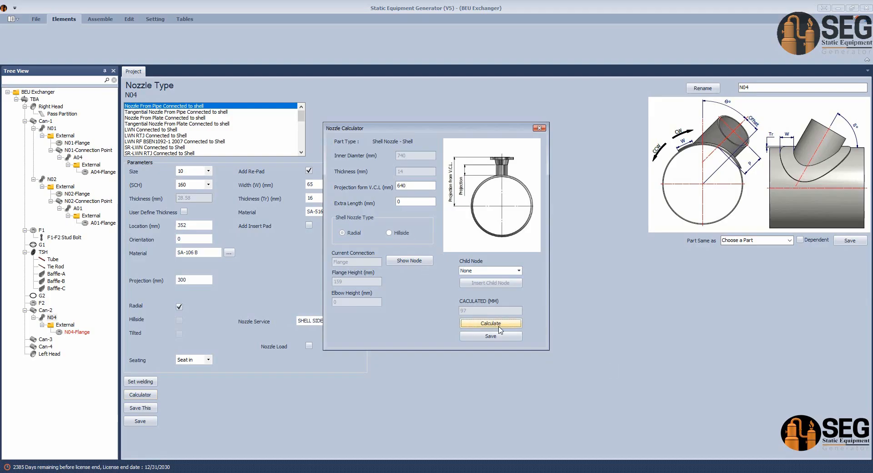
{"action": "left_click", "coordinate": [491, 336]}
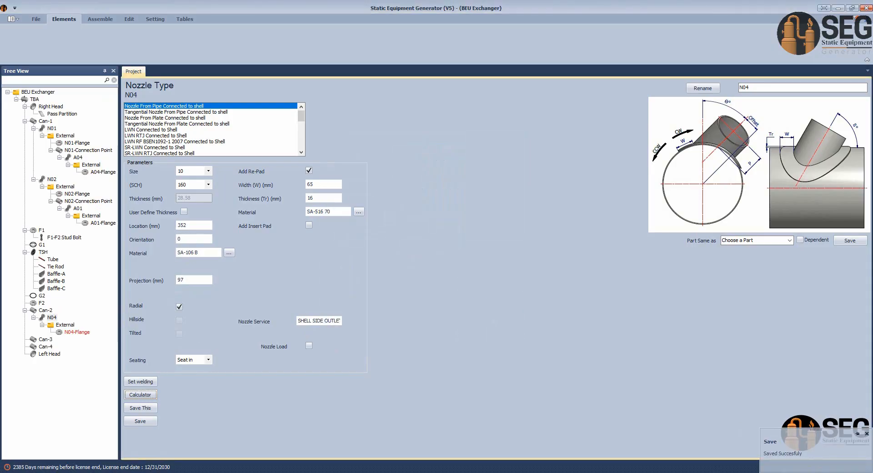
In AutoCAD's GA drawing, examine the shell-side nozzles in the sectional elevation and read the N03 and N04 rows of the nozzle table
{"action": "mouse_move", "coordinate": [654, 471]}
{"action": "left_click", "coordinate": [530, 446]}
{"action": "scroll", "coordinate": [437, 328], "scroll_direction": "down", "scroll_amount": 3}
{"action": "mouse_move", "coordinate": [437, 327]}
{"action": "middle_mouse_down"}
{"action": "mouse_move", "coordinate": [632, 261]}
{"action": "mouse_move", "coordinate": [675, 259]}
{"action": "middle_mouse_up"}
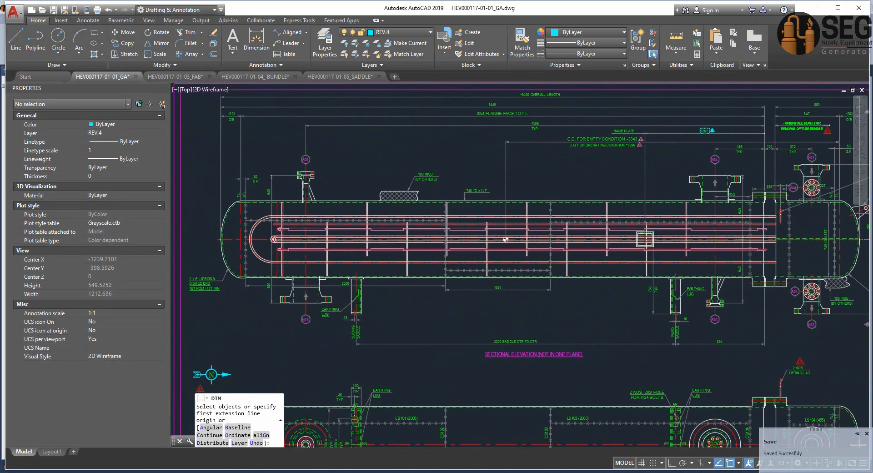
{"action": "scroll", "coordinate": [292, 292], "scroll_direction": "up", "scroll_amount": 4}
{"action": "scroll", "coordinate": [293, 292], "scroll_direction": "down", "scroll_amount": 4}
{"action": "middle_click_drag", "start_coordinate": [547, 333], "coordinate": [439, 236]}
{"action": "mouse_move", "coordinate": [607, 348]}
{"action": "middle_mouse_down"}
{"action": "mouse_move", "coordinate": [378, 132]}
{"action": "mouse_move", "coordinate": [382, 87]}
{"action": "middle_mouse_up"}
{"action": "middle_click_drag", "start_coordinate": [258, 322], "coordinate": [328, 267]}
{"action": "scroll", "coordinate": [262, 229], "scroll_direction": "up", "scroll_amount": 2}
{"action": "mouse_move", "coordinate": [262, 230]}
{"action": "middle_mouse_down"}
{"action": "mouse_move", "coordinate": [261, 240]}
{"action": "mouse_move", "coordinate": [405, 327]}
{"action": "middle_mouse_up"}
{"action": "scroll", "coordinate": [347, 277], "scroll_direction": "up", "scroll_amount": 2}
{"action": "middle_click_drag", "start_coordinate": [356, 287], "coordinate": [378, 305]}
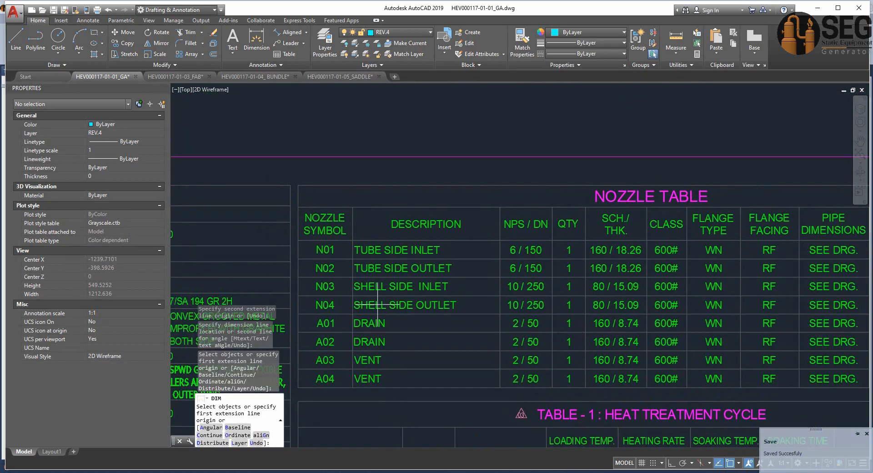
Open the text of N03's description cell, SHELL SIDE INLET, in the nozzle table and leave it unedited
{"action": "key", "text": "Escape"}
{"action": "double_click", "coordinate": [378, 287]}
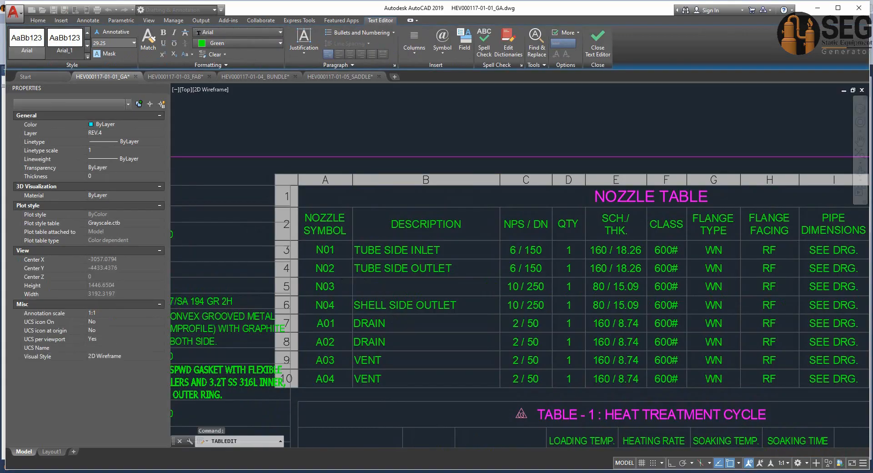
{"action": "key", "text": "Escape"}
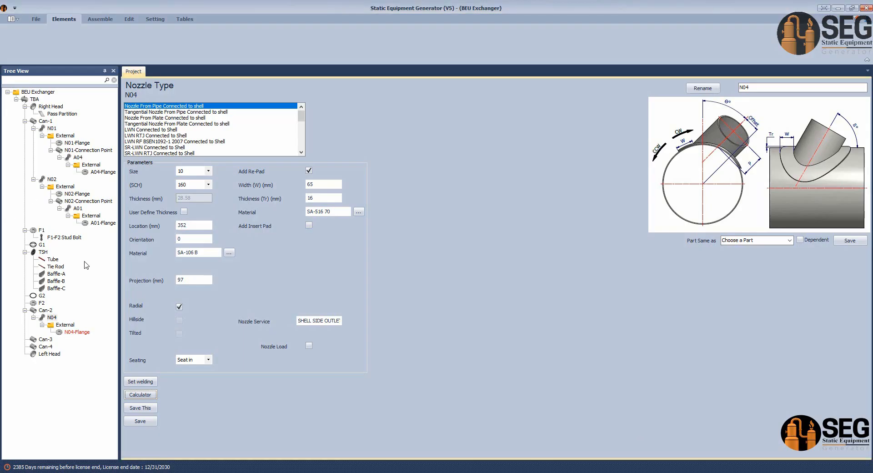
In Static Equipment Generator, copy nozzle N04 with its flange into Can-4, checking N03's position in AutoCAD's GA drawing
{"action": "right_click", "coordinate": [49, 319]}
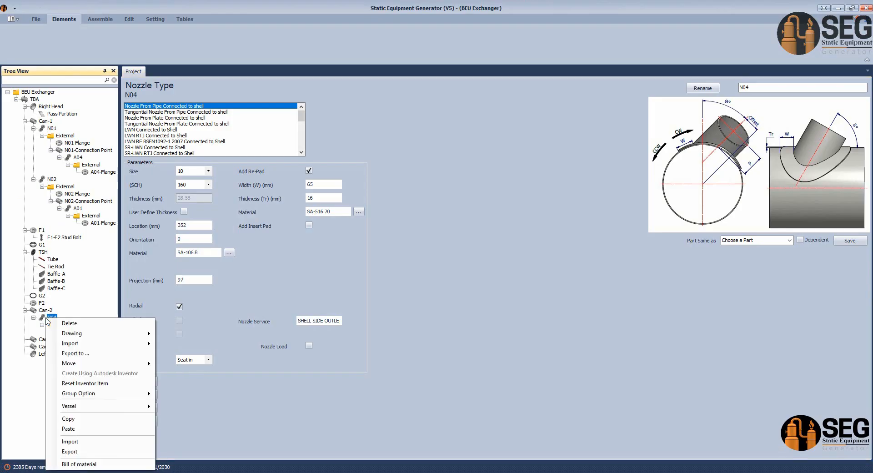
{"action": "left_click", "coordinate": [88, 418]}
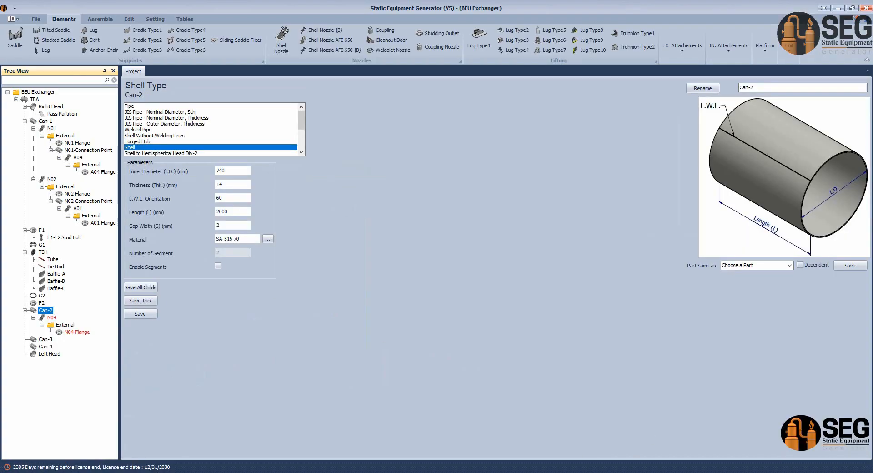
{"action": "left_click", "coordinate": [503, 446]}
{"action": "scroll", "coordinate": [669, 346], "scroll_direction": "down", "scroll_amount": 8}
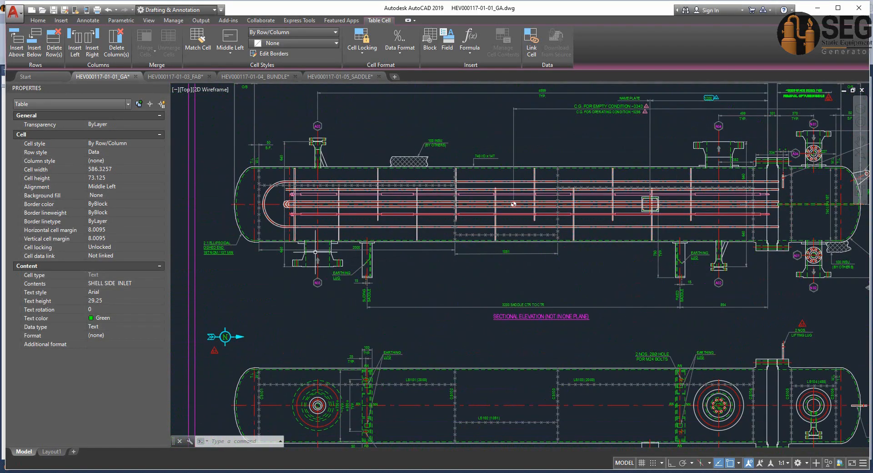
{"action": "key", "text": "alt+Tab"}
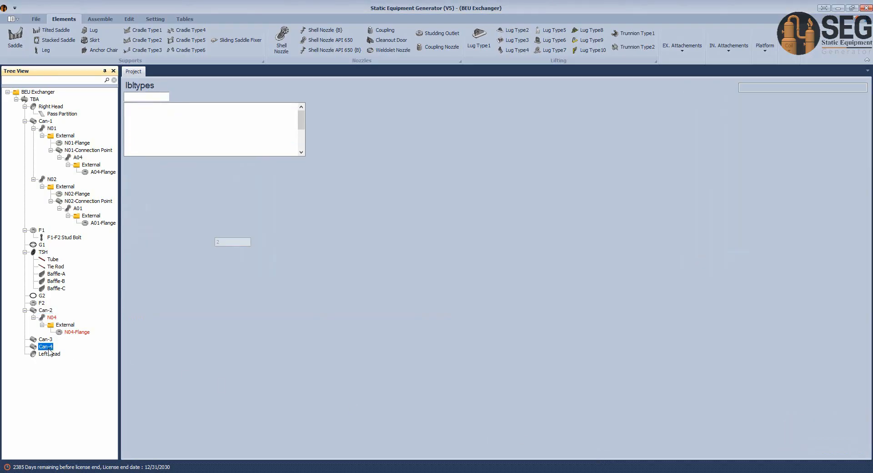
{"action": "right_click", "coordinate": [47, 348]}
{"action": "left_click", "coordinate": [92, 435]}
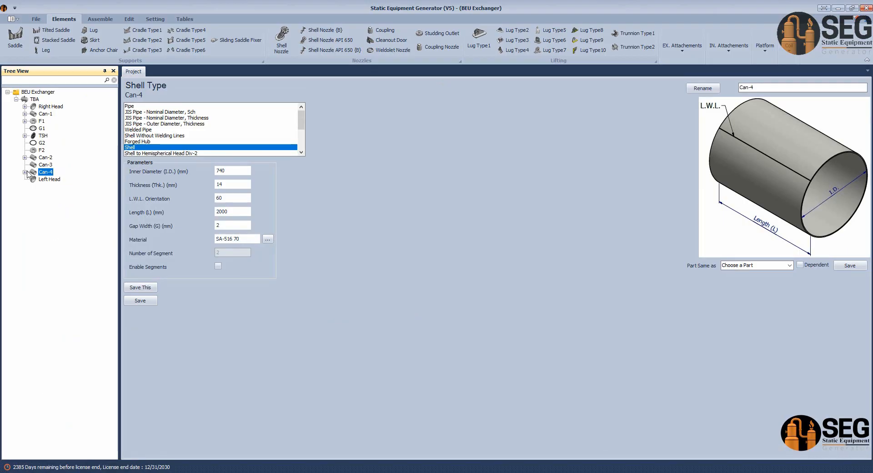
Rename the nozzle copy in Can-4 as N03
{"action": "left_click", "coordinate": [25, 172]}
{"action": "left_click", "coordinate": [69, 179]}
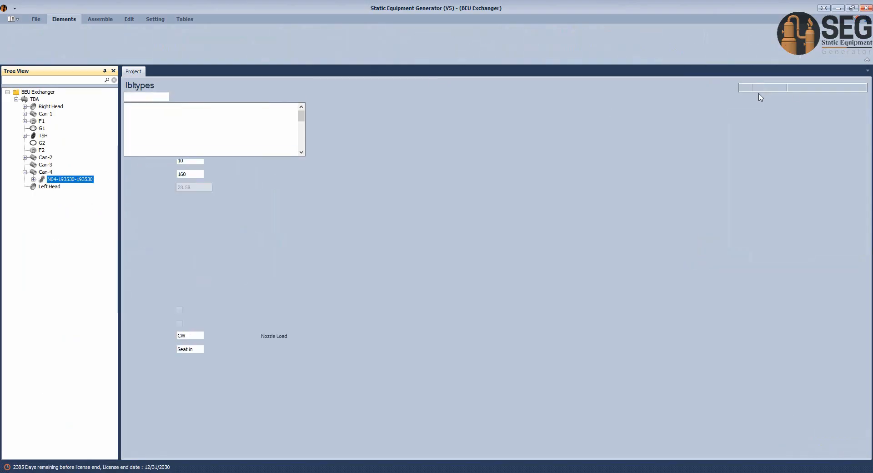
{"action": "left_click_drag", "start_coordinate": [746, 87], "coordinate": [815, 89]}
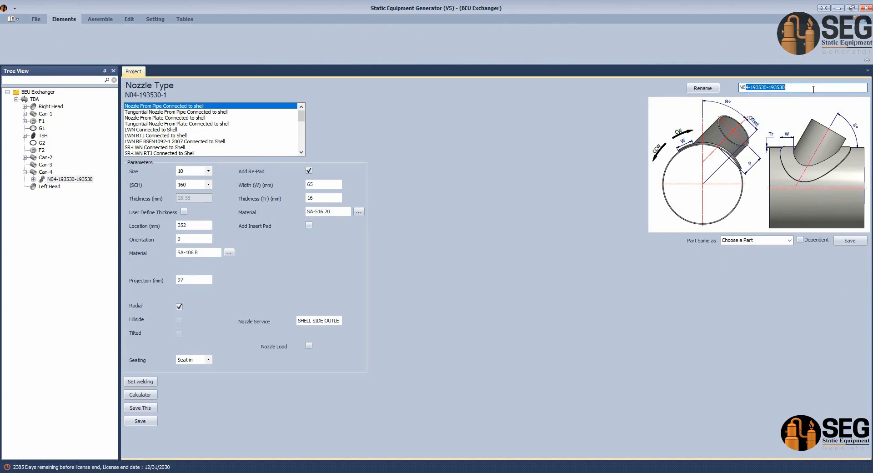
{"action": "left_click", "coordinate": [708, 89]}
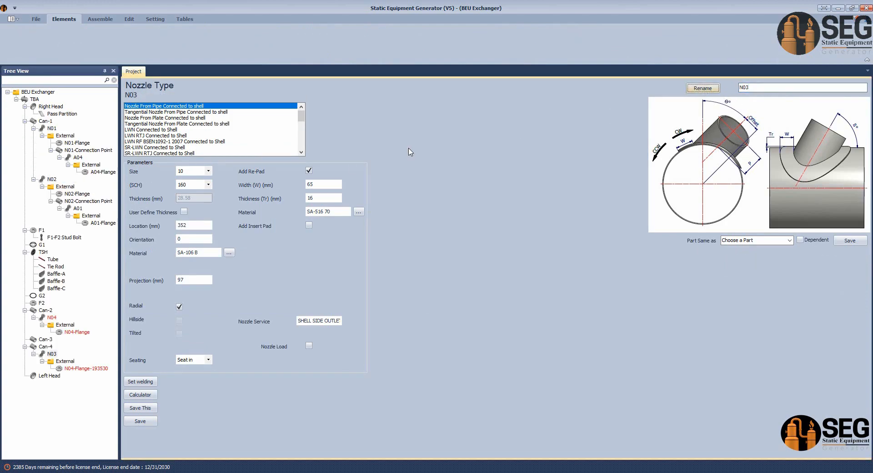
Rename the copied flange under nozzle N03 as N03-Flange
{"action": "left_click", "coordinate": [72, 368]}
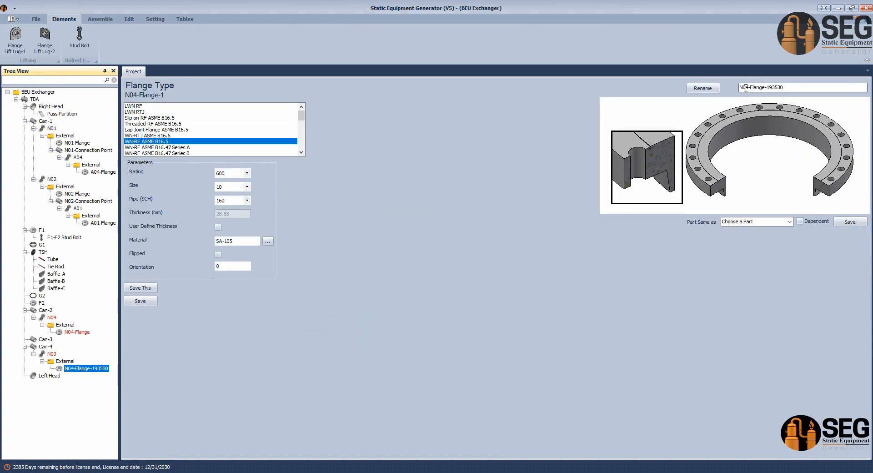
{"action": "left_click", "coordinate": [750, 87]}
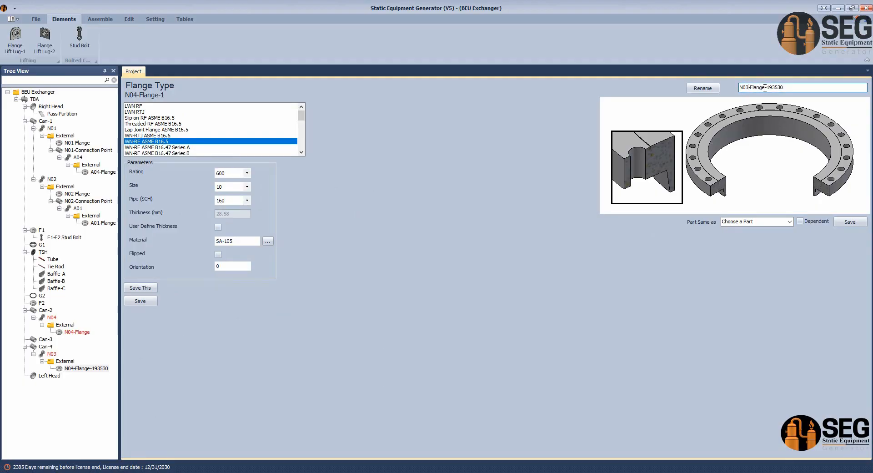
{"action": "left_click", "coordinate": [713, 90]}
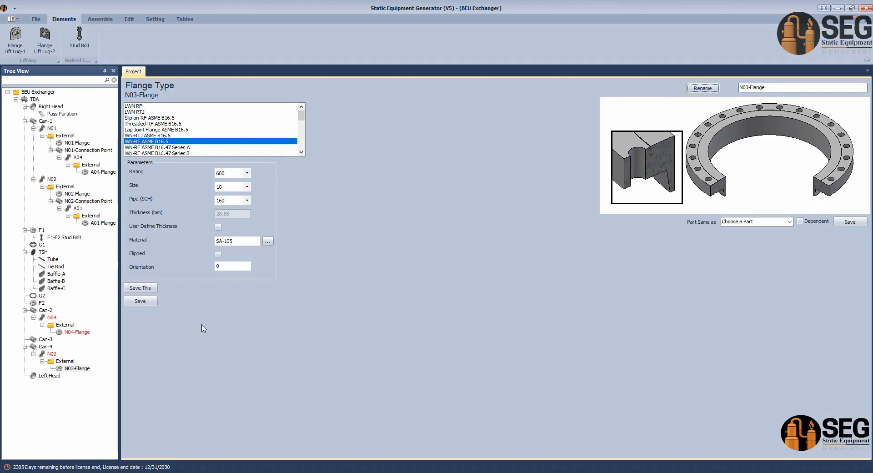
Set nozzle N03's orientation to 180 and its service to SHELL SIDE INLET, copied from the nozzle table in AutoCAD, and save
{"action": "left_click", "coordinate": [52, 354]}
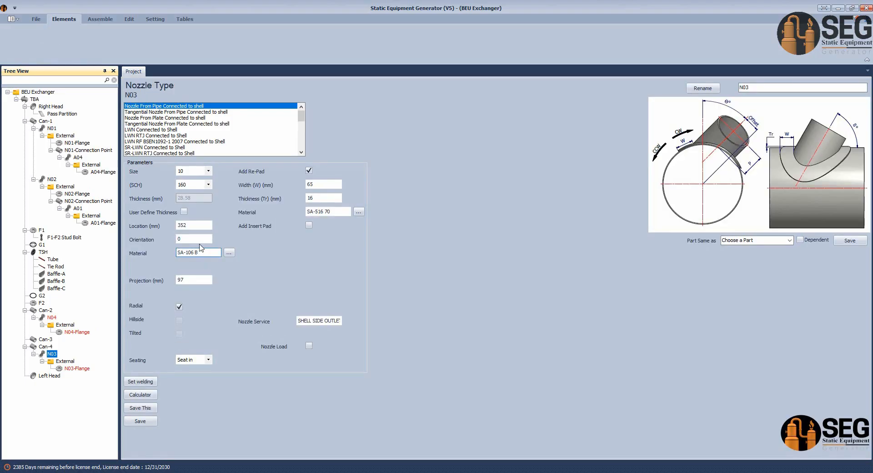
{"action": "left_click", "coordinate": [154, 242]}
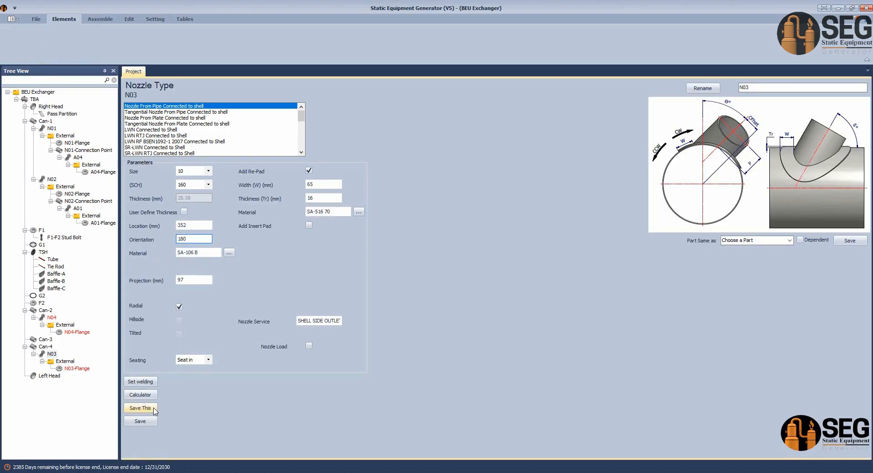
{"action": "double_click", "coordinate": [304, 322]}
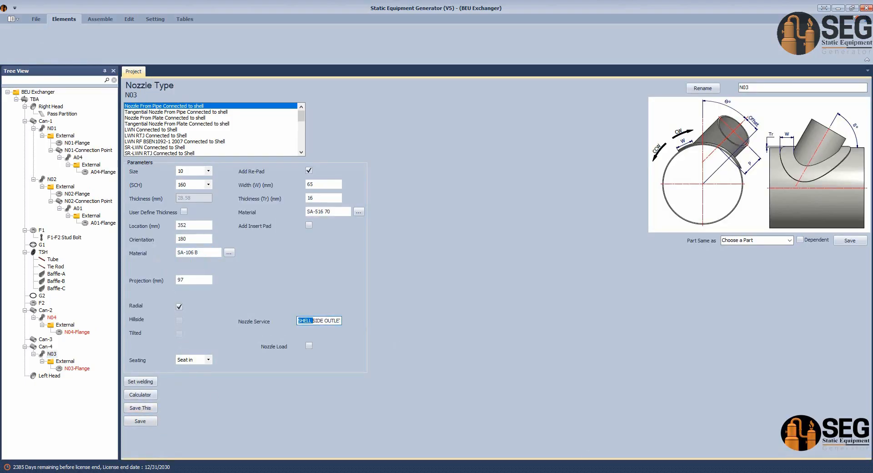
{"action": "left_click", "coordinate": [654, 472]}
{"action": "left_click", "coordinate": [515, 451]}
{"action": "scroll", "coordinate": [408, 312], "scroll_direction": "down", "scroll_amount": 2}
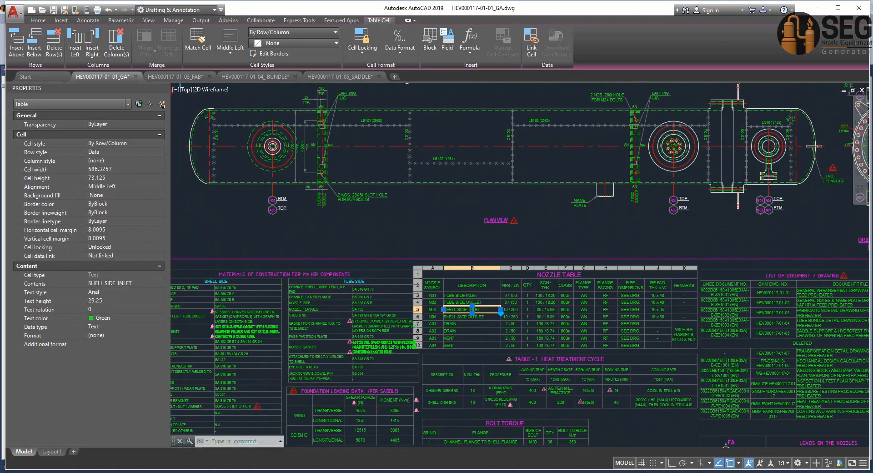
{"action": "scroll", "coordinate": [491, 294], "scroll_direction": "up", "scroll_amount": 5}
{"action": "left_click", "coordinate": [497, 284]}
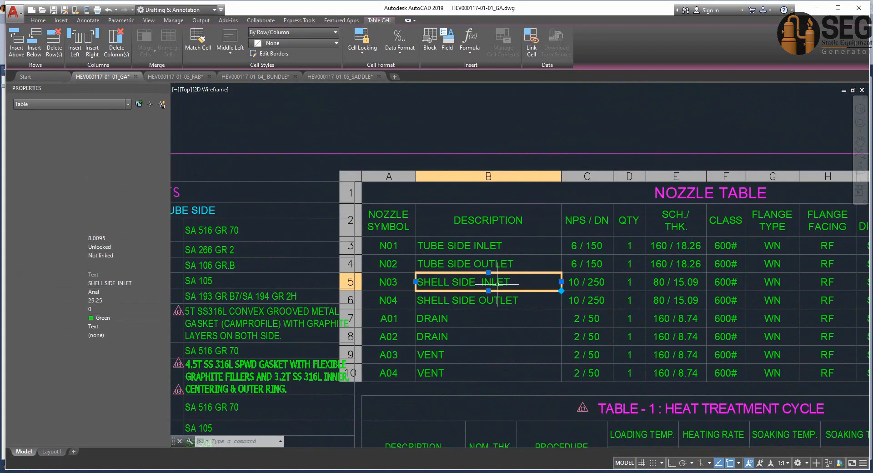
{"action": "left_click", "coordinate": [498, 280]}
{"action": "left_click", "coordinate": [496, 280]}
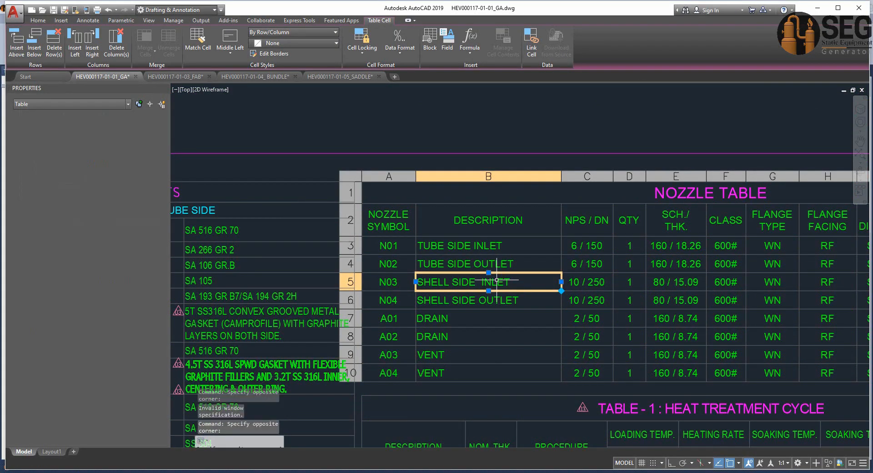
{"action": "double_click", "coordinate": [497, 281]}
{"action": "left_click", "coordinate": [522, 152]}
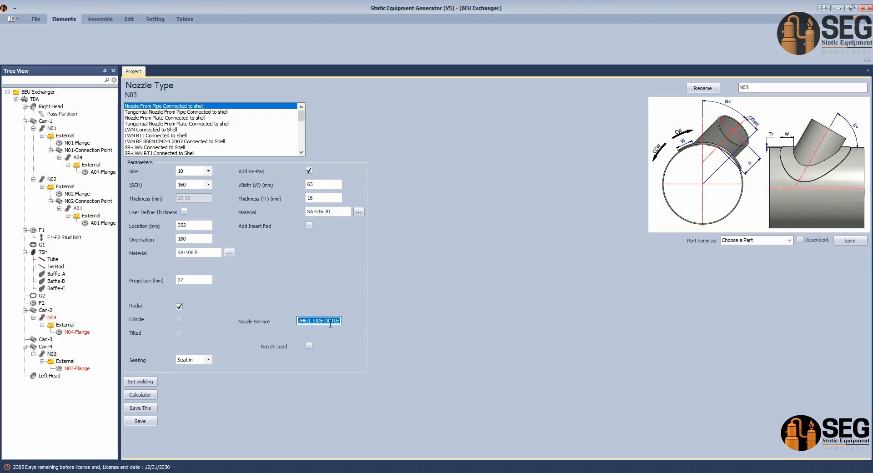
{"action": "left_click", "coordinate": [153, 421]}
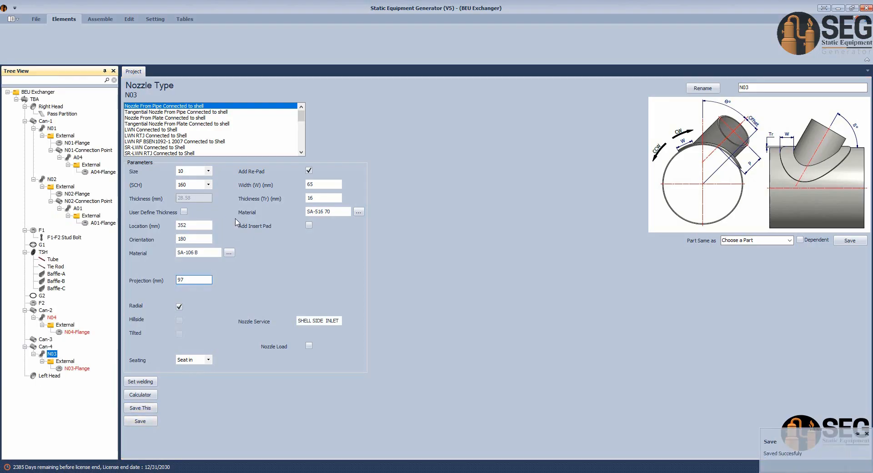
In AutoCAD's GA drawing, dimension the horizontal distance between Can-4's inner weld seam and nozzle N03's centreline in the sectional elevation
{"action": "mouse_move", "coordinate": [654, 472]}
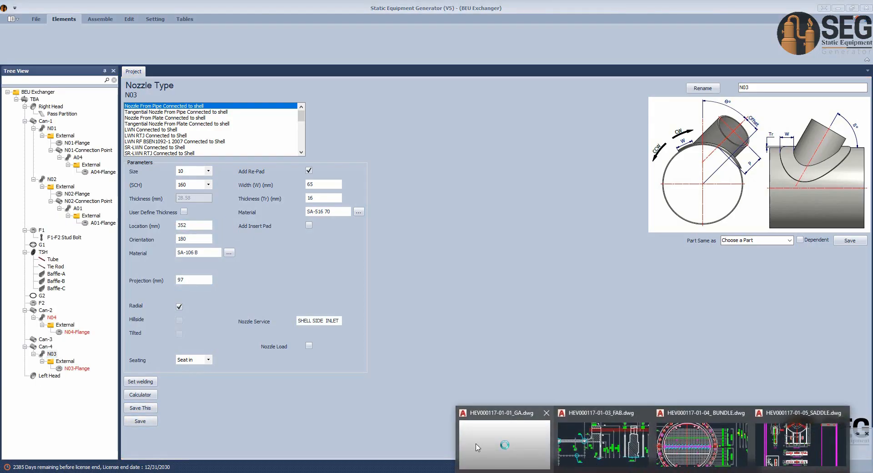
{"action": "left_click", "coordinate": [479, 448]}
{"action": "scroll", "coordinate": [391, 355], "scroll_direction": "down", "scroll_amount": 4}
{"action": "middle_click_drag", "start_coordinate": [243, 182], "coordinate": [566, 318]}
{"action": "middle_click_drag", "start_coordinate": [672, 131], "coordinate": [525, 217]}
{"action": "scroll", "coordinate": [525, 217], "scroll_direction": "up", "scroll_amount": 5}
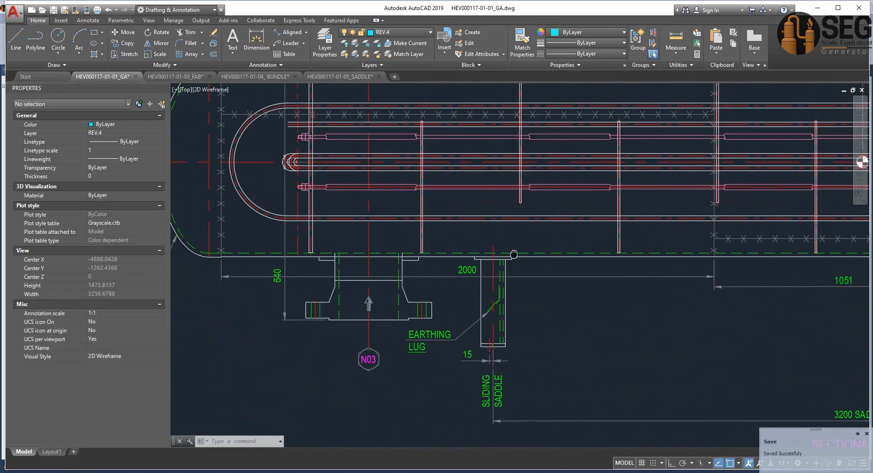
{"action": "left_click", "coordinate": [257, 39]}
{"action": "scroll", "coordinate": [701, 264], "scroll_direction": "up", "scroll_amount": 4}
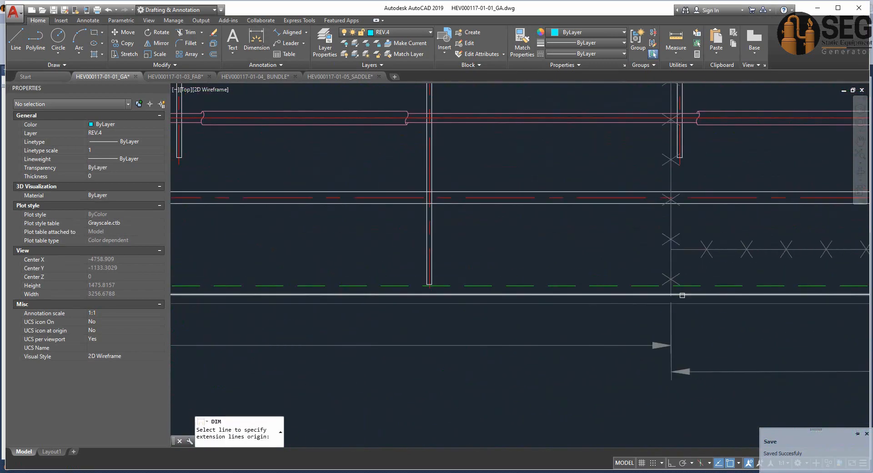
{"action": "scroll", "coordinate": [678, 294], "scroll_direction": "up", "scroll_amount": 7}
{"action": "left_click", "coordinate": [637, 301]}
{"action": "scroll", "coordinate": [637, 301], "scroll_direction": "down", "scroll_amount": 6}
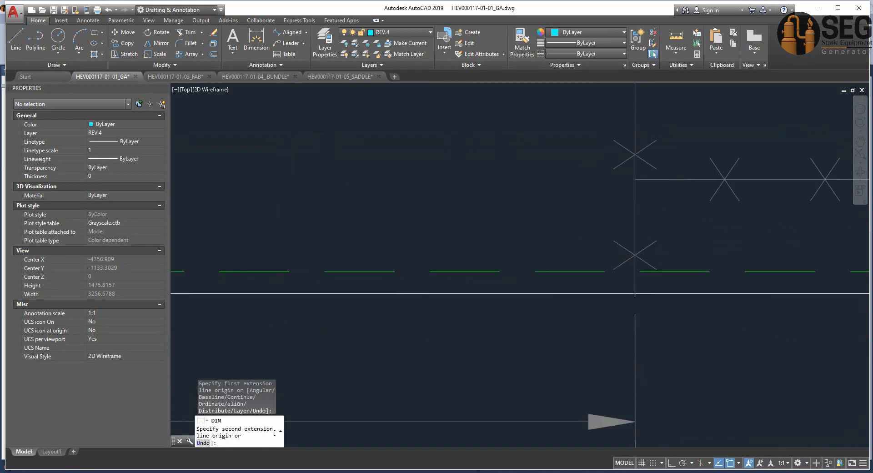
{"action": "scroll", "coordinate": [428, 280], "scroll_direction": "up", "scroll_amount": 5}
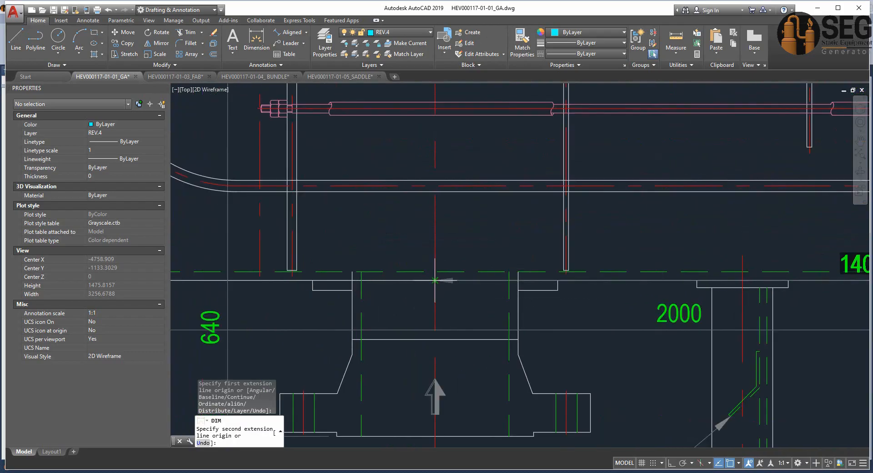
{"action": "left_click", "coordinate": [434, 280]}
{"action": "scroll", "coordinate": [594, 245], "scroll_direction": "down", "scroll_amount": 2}
{"action": "middle_click_drag", "start_coordinate": [594, 246], "coordinate": [458, 260]}
{"action": "left_click", "coordinate": [512, 252]}
{"action": "scroll", "coordinate": [617, 250], "scroll_direction": "up", "scroll_amount": 4}
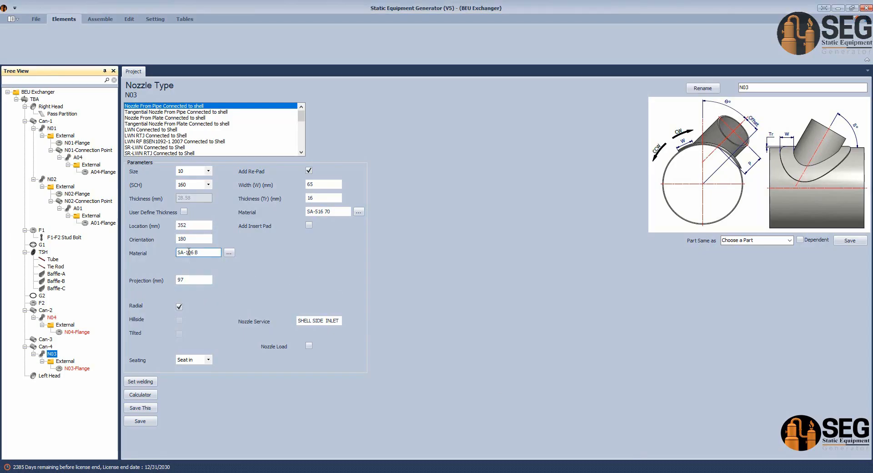
In Static Equipment Generator, set nozzle N03's location to 1401 mm and save it
{"action": "left_click", "coordinate": [193, 237]}
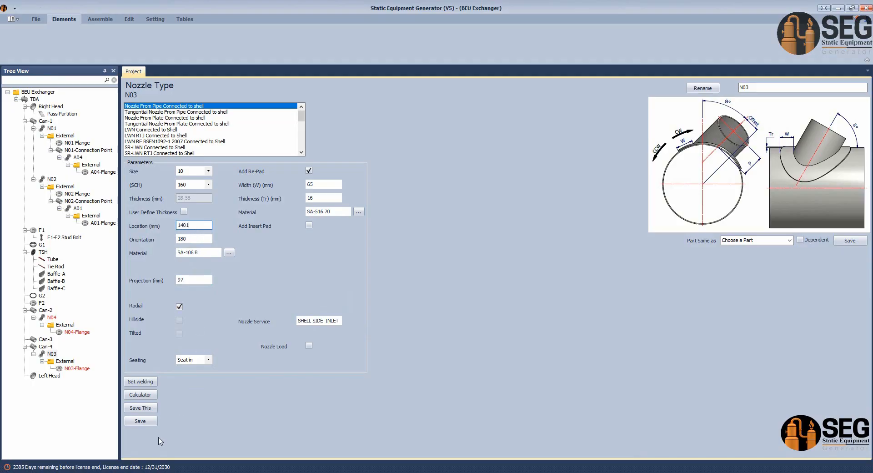
{"action": "left_click", "coordinate": [141, 422]}
Generate the pending nozzles N04 and N03 in the assembly and switch to Inventor to view the TBA.iam model
{"action": "left_click", "coordinate": [100, 19]}
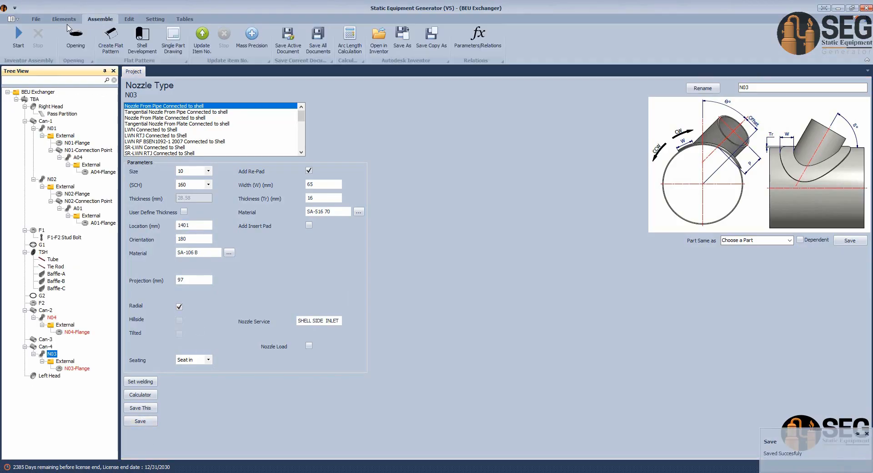
{"action": "right_click", "coordinate": [609, 472]}
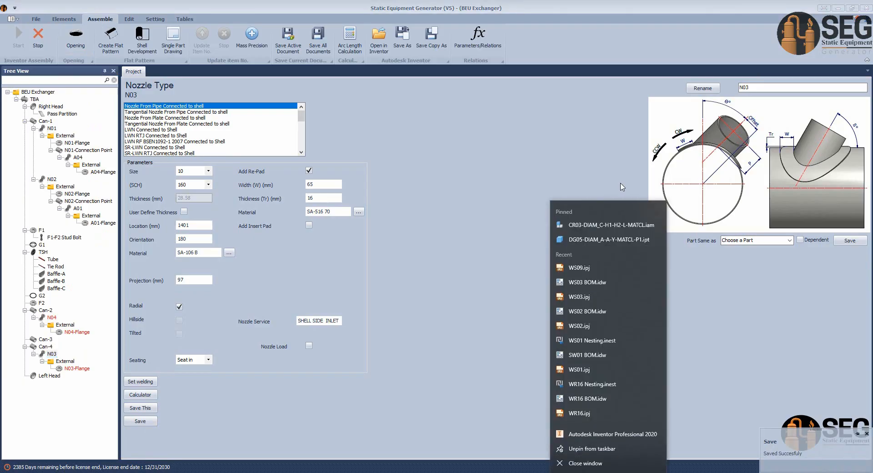
{"action": "left_click", "coordinate": [621, 185]}
{"action": "left_click", "coordinate": [603, 472]}
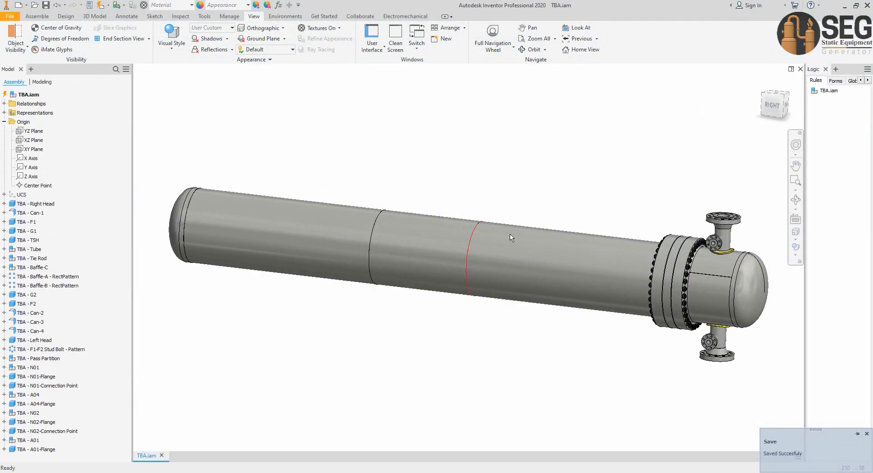
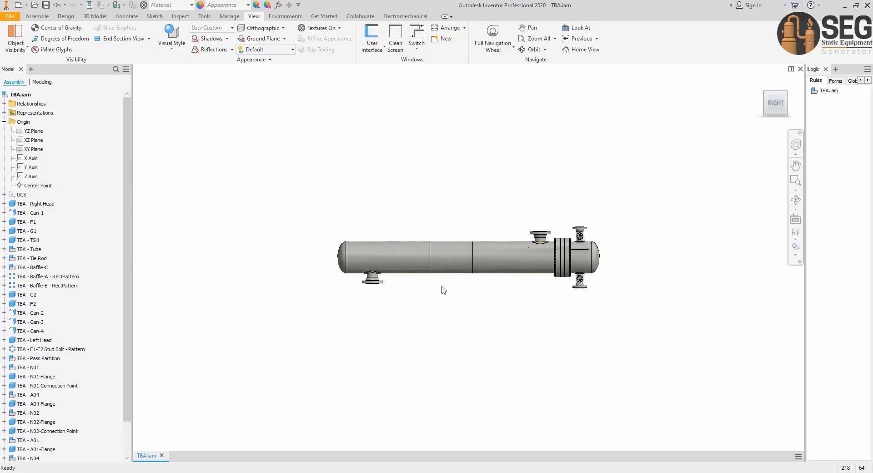
In AutoCAD's GA drawing, examine vent and drain nozzles A03, A02 and the small channel connection, including their flanged ends
{"action": "left_click", "coordinate": [623, 472]}
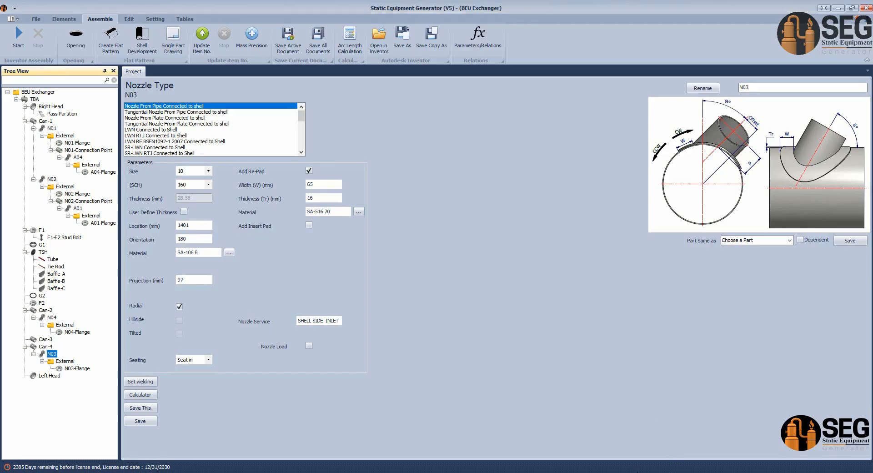
{"action": "mouse_move", "coordinate": [655, 472]}
{"action": "left_click", "coordinate": [512, 444]}
{"action": "scroll", "coordinate": [522, 315], "scroll_direction": "down", "scroll_amount": 10}
{"action": "mouse_move", "coordinate": [523, 315]}
{"action": "middle_mouse_down"}
{"action": "mouse_move", "coordinate": [390, 326]}
{"action": "mouse_move", "coordinate": [355, 310]}
{"action": "middle_mouse_up"}
{"action": "scroll", "coordinate": [686, 352], "scroll_direction": "up", "scroll_amount": 6}
{"action": "scroll", "coordinate": [676, 350], "scroll_direction": "down", "scroll_amount": 8}
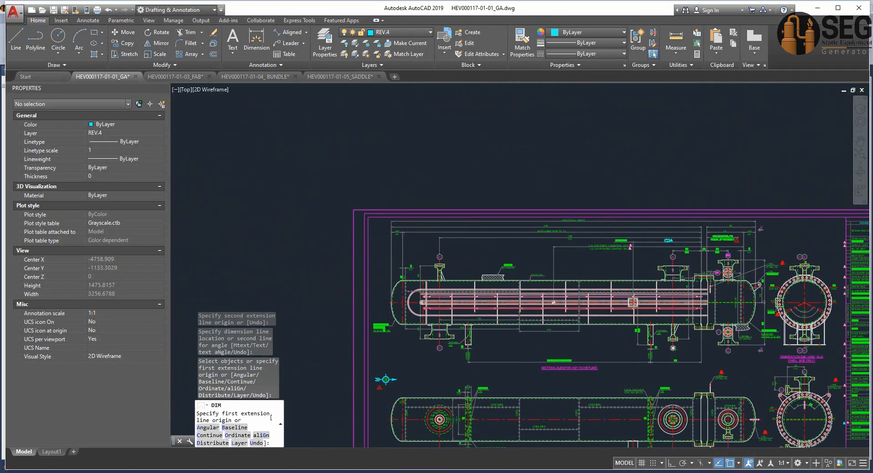
{"action": "scroll", "coordinate": [452, 253], "scroll_direction": "up", "scroll_amount": 8}
{"action": "scroll", "coordinate": [410, 244], "scroll_direction": "down", "scroll_amount": 4}
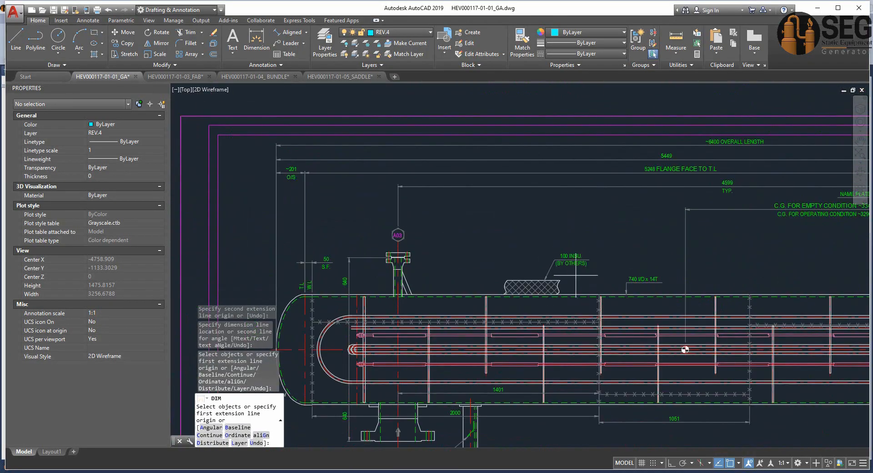
{"action": "middle_click_drag", "start_coordinate": [710, 343], "coordinate": [564, 251]}
{"action": "middle_click_drag", "start_coordinate": [739, 255], "coordinate": [564, 232]}
{"action": "scroll", "coordinate": [703, 345], "scroll_direction": "up", "scroll_amount": 4}
{"action": "middle_click_drag", "start_coordinate": [683, 341], "coordinate": [609, 392]}
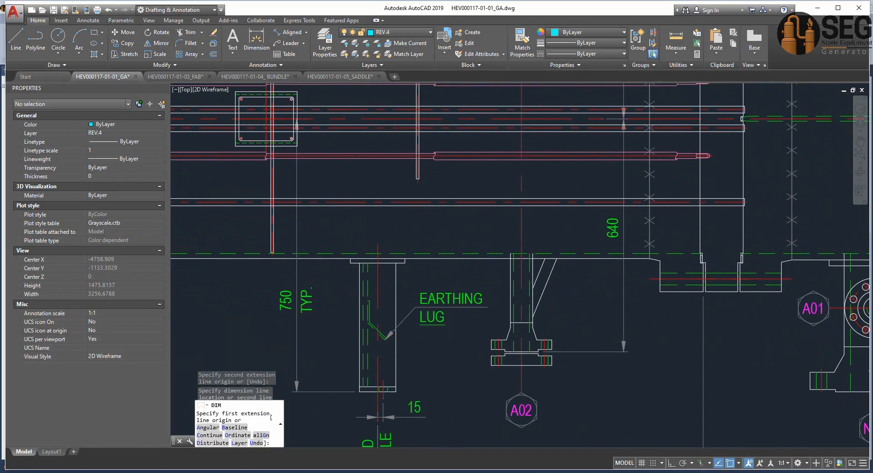
{"action": "scroll", "coordinate": [557, 338], "scroll_direction": "down", "scroll_amount": 2}
{"action": "mouse_move", "coordinate": [556, 339]}
{"action": "middle_mouse_down"}
{"action": "mouse_move", "coordinate": [512, 384]}
{"action": "mouse_move", "coordinate": [508, 377]}
{"action": "middle_mouse_up"}
{"action": "scroll", "coordinate": [748, 345], "scroll_direction": "down", "scroll_amount": 4}
{"action": "middle_click_drag", "start_coordinate": [748, 345], "coordinate": [589, 230]}
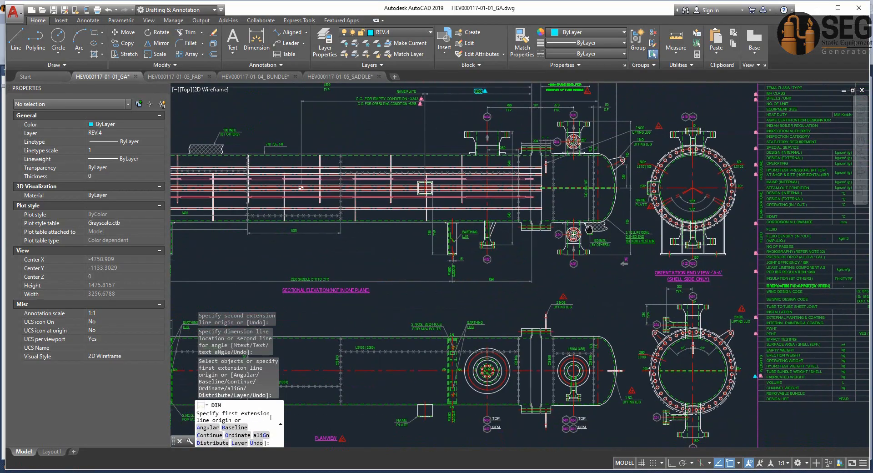
{"action": "scroll", "coordinate": [574, 245], "scroll_direction": "up", "scroll_amount": 12}
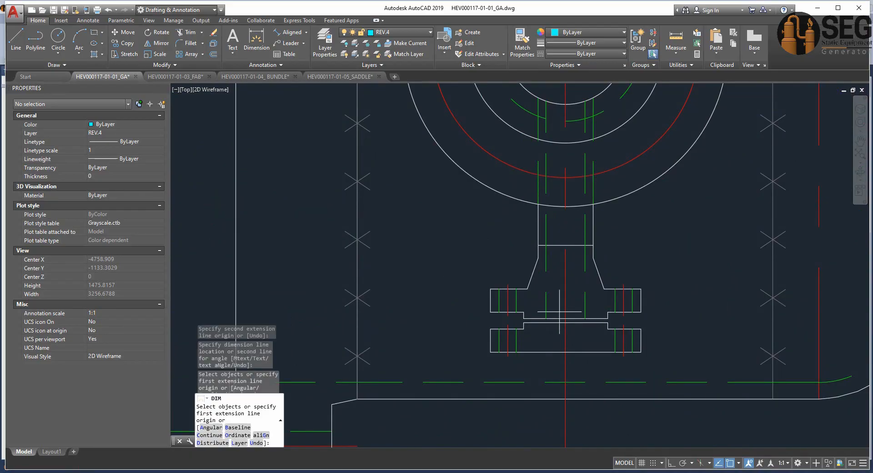
{"action": "scroll", "coordinate": [560, 312], "scroll_direction": "down", "scroll_amount": 10}
{"action": "middle_click_drag", "start_coordinate": [560, 312], "coordinate": [562, 326]}
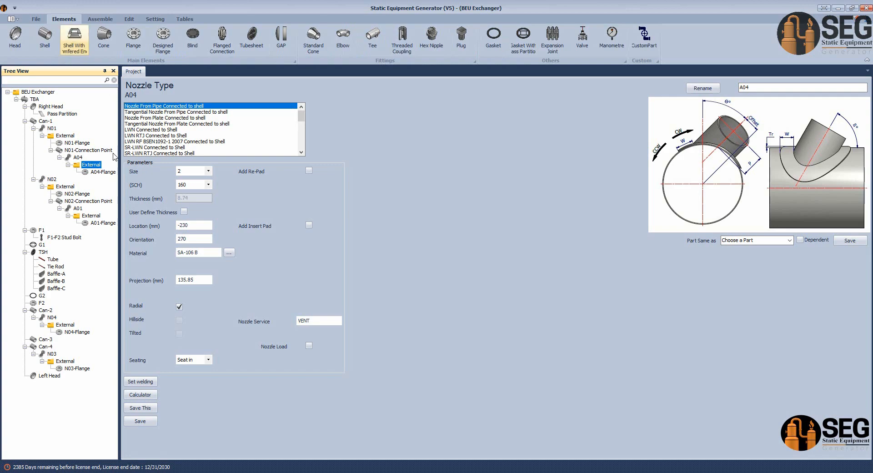
In Static Equipment Generator, add A04-Gasket to A04's external parts as an RF gasket for ASME B16.5 flanges, rating 600, size 2, and save
{"action": "left_click", "coordinate": [500, 40]}
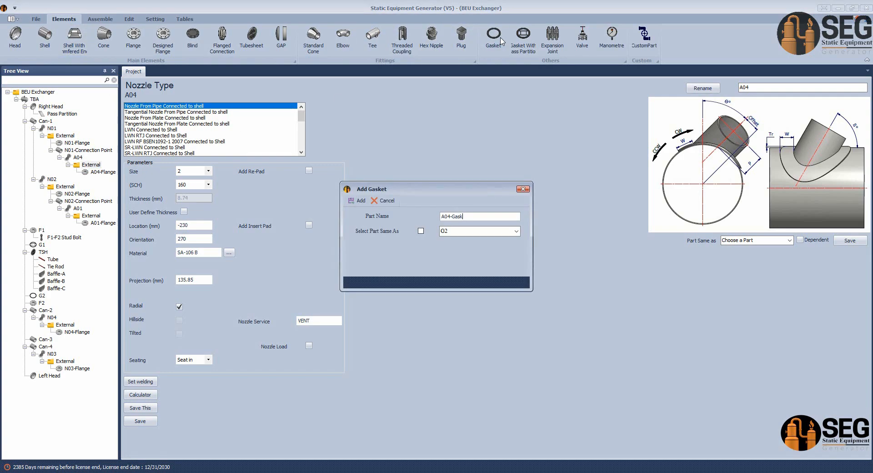
{"action": "key", "text": "Return"}
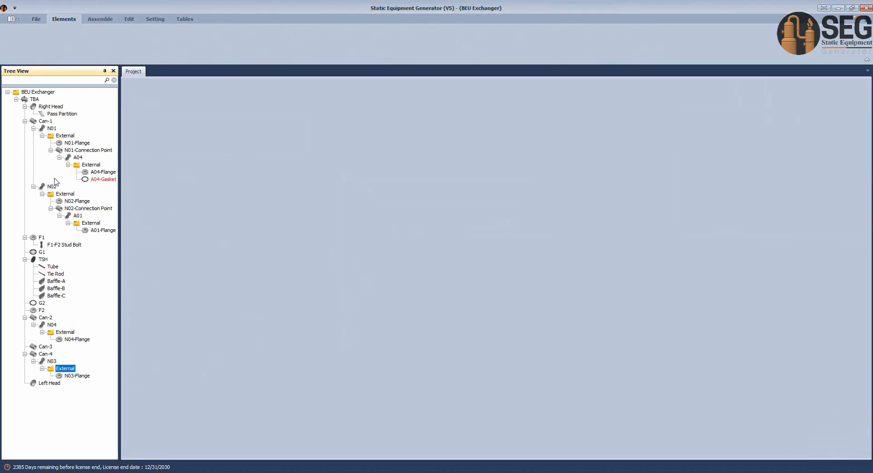
{"action": "left_click", "coordinate": [103, 179]}
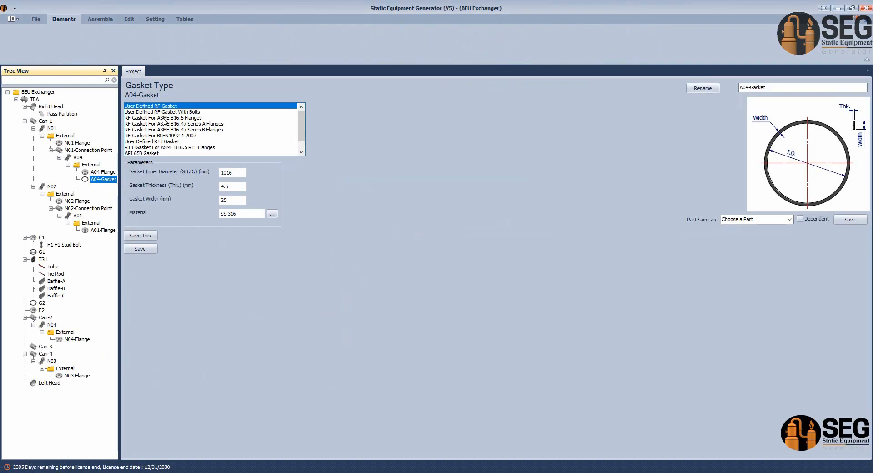
{"action": "left_click", "coordinate": [164, 119]}
{"action": "left_click", "coordinate": [236, 174]}
{"action": "left_click", "coordinate": [233, 199]}
{"action": "left_click", "coordinate": [232, 187]}
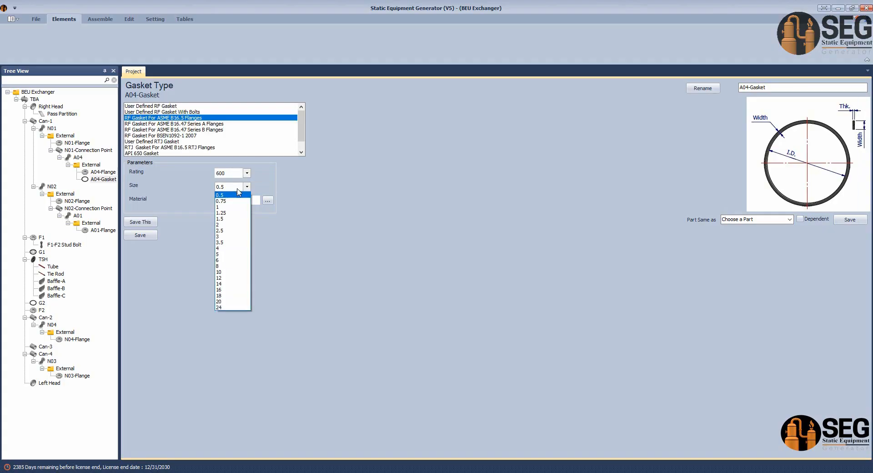
{"action": "left_click", "coordinate": [225, 225]}
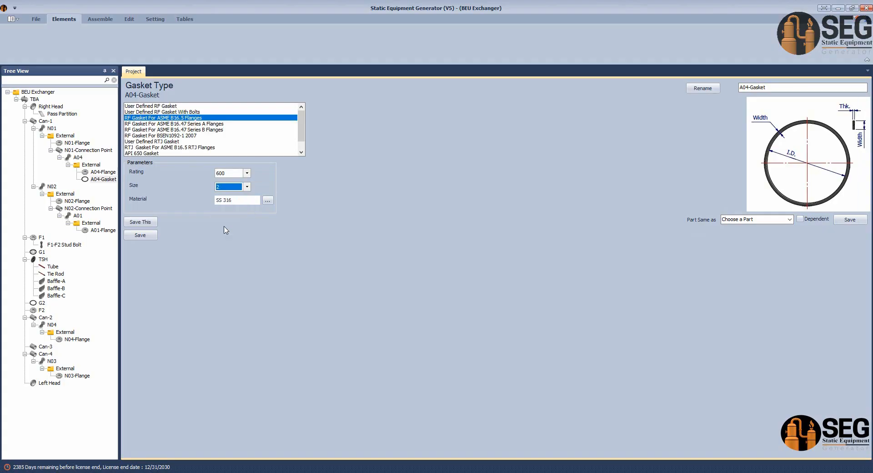
{"action": "left_click", "coordinate": [143, 236]}
Add A04-Blind to A04's external parts as a flipped RF Blind ASME B16.5, rating 600, size 2, and save it
{"action": "left_click", "coordinate": [87, 165]}
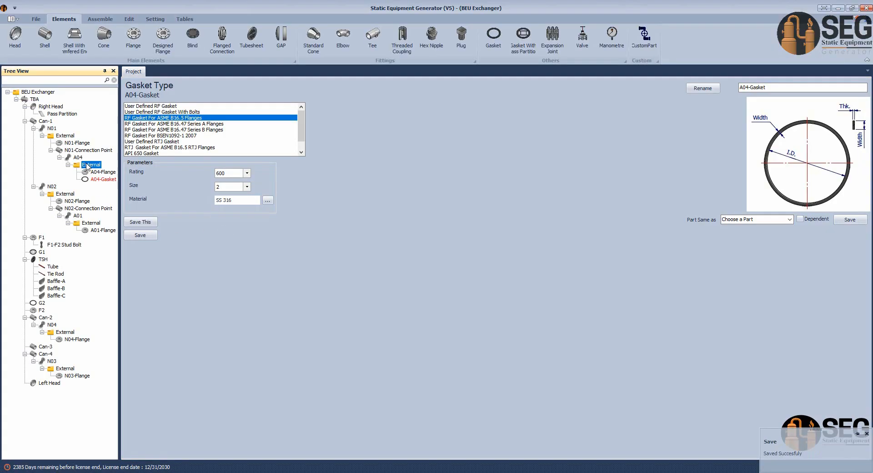
{"action": "left_click", "coordinate": [193, 41]}
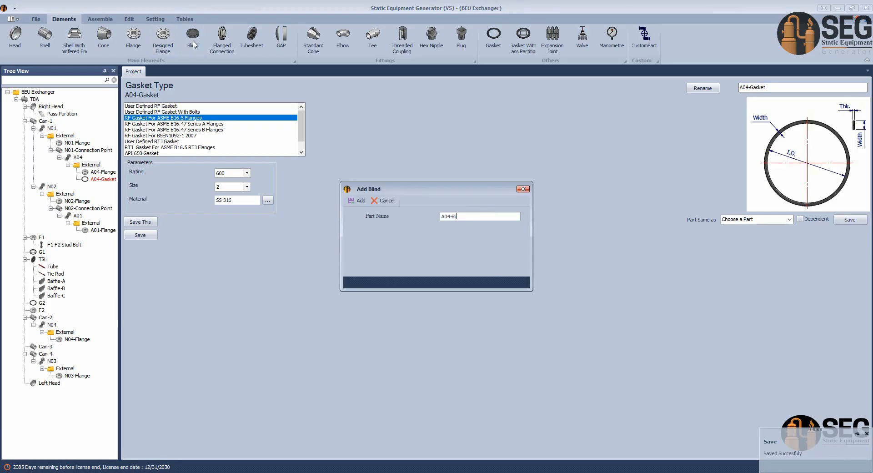
{"action": "key", "text": "Return"}
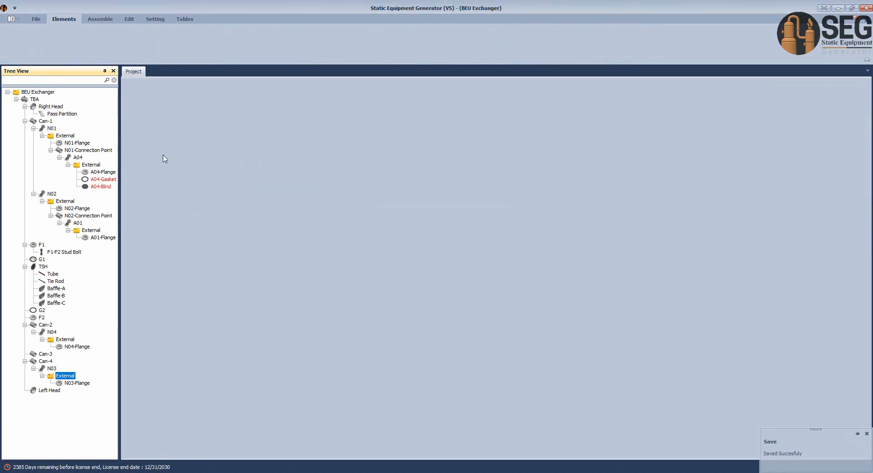
{"action": "left_click", "coordinate": [108, 188]}
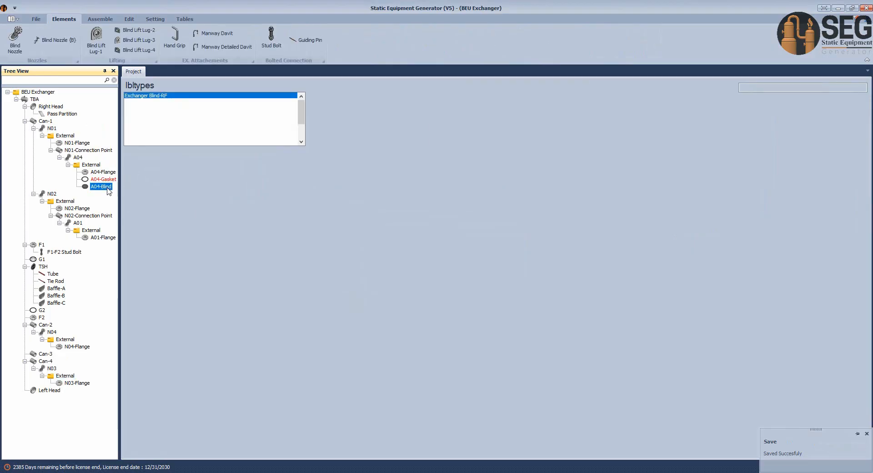
{"action": "left_click", "coordinate": [150, 130]}
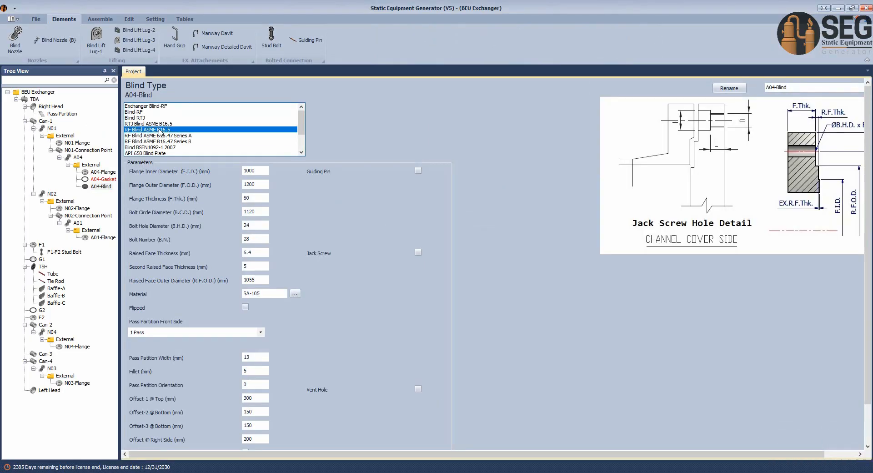
{"action": "left_click", "coordinate": [239, 174]}
{"action": "left_click", "coordinate": [220, 199]}
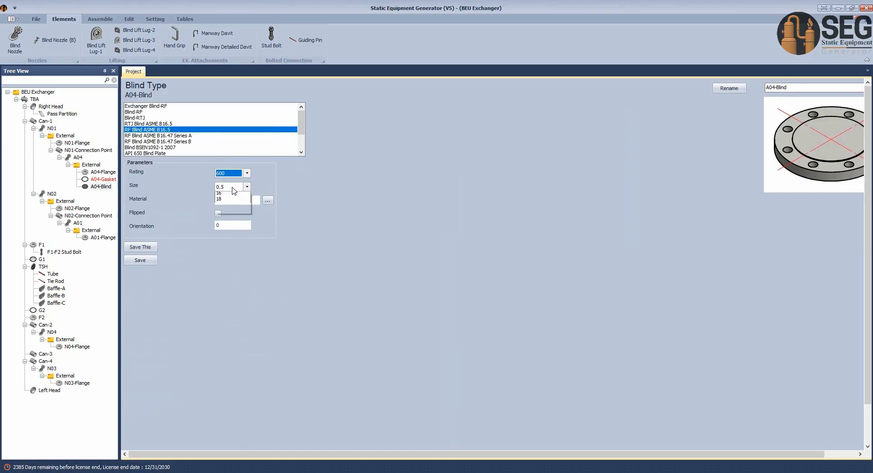
{"action": "left_click", "coordinate": [225, 187]}
{"action": "left_click", "coordinate": [225, 225]}
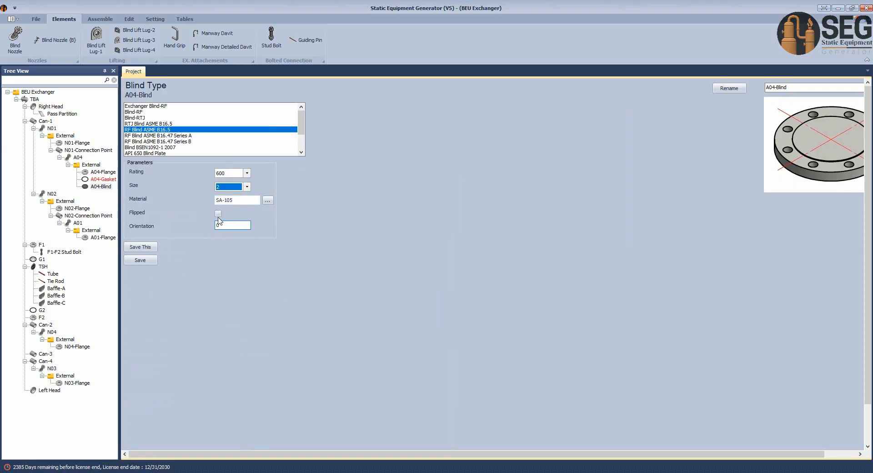
{"action": "left_click", "coordinate": [217, 213]}
{"action": "left_click", "coordinate": [140, 260]}
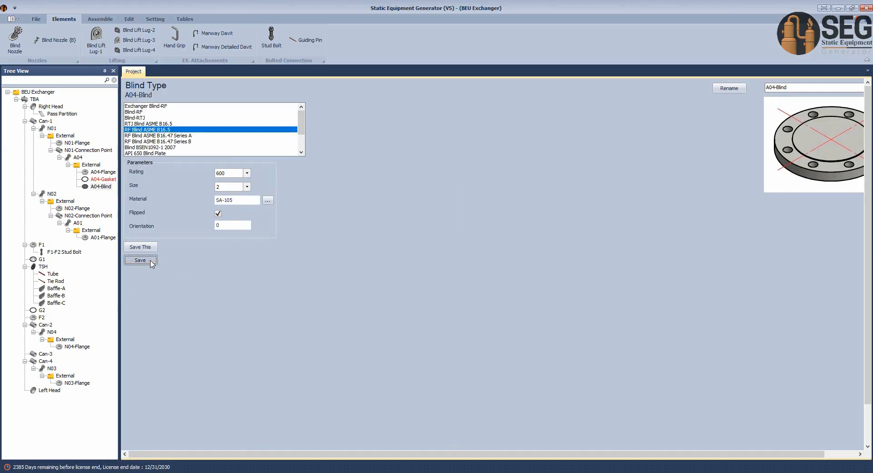
Generate A04's pending gasket and blind in the assembly and switch to Inventor to view the A04 connection
{"action": "left_click", "coordinate": [100, 19]}
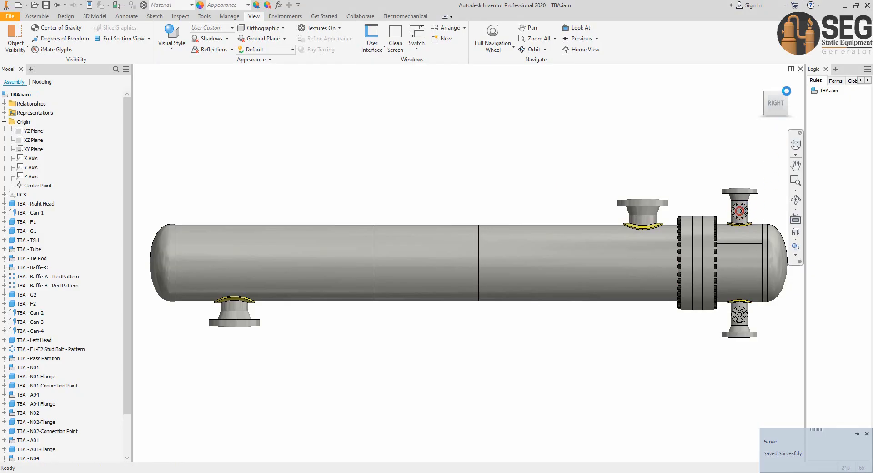
{"action": "left_click", "coordinate": [787, 94]}
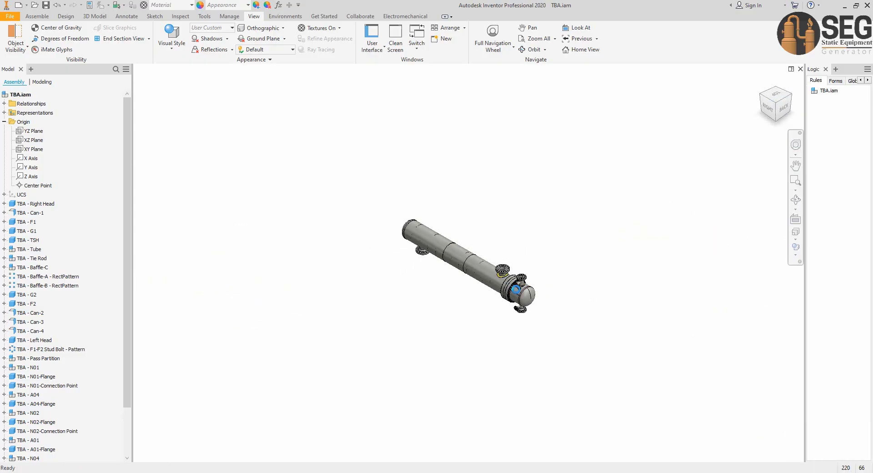
{"action": "scroll", "coordinate": [623, 338], "scroll_direction": "up", "scroll_amount": 5}
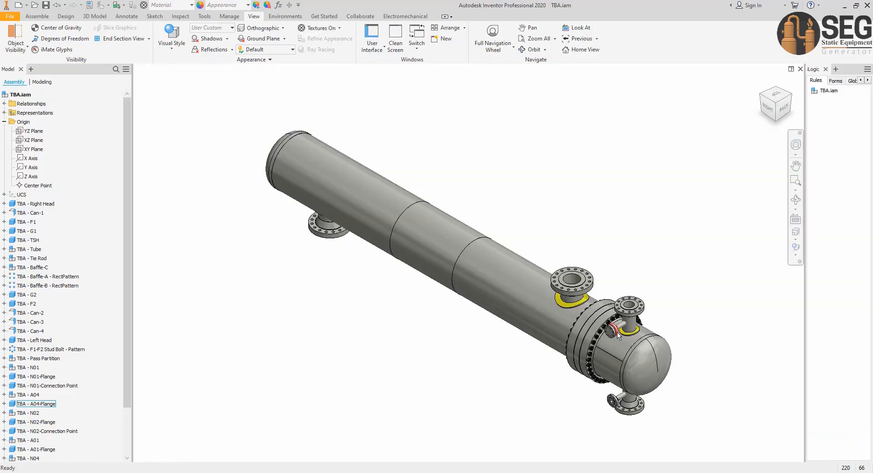
{"action": "scroll", "coordinate": [616, 332], "scroll_direction": "up", "scroll_amount": 5}
{"action": "middle_click_drag", "start_coordinate": [616, 332], "coordinate": [479, 252]}
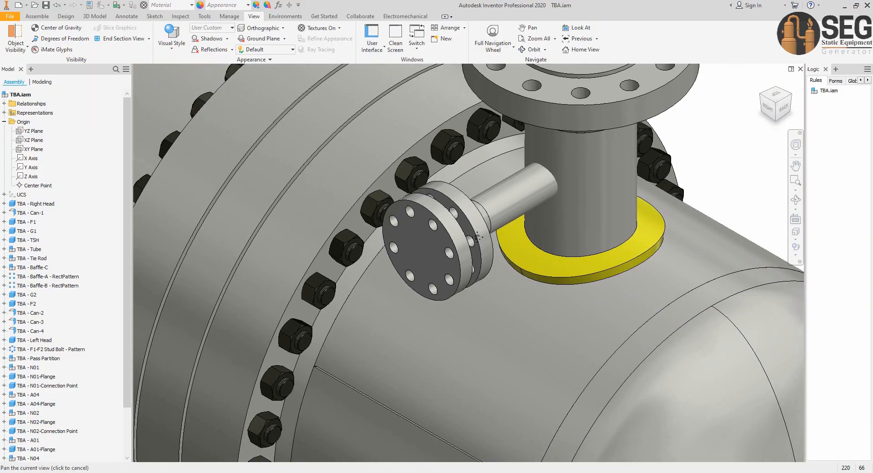
Examine A04's flange, gasket and blind on nozzle N01 from several angles
{"action": "scroll", "coordinate": [479, 243], "scroll_direction": "down", "scroll_amount": 1}
{"action": "left_click", "coordinate": [796, 199]}
{"action": "left_click_drag", "start_coordinate": [530, 206], "coordinate": [456, 245]}
{"action": "scroll", "coordinate": [456, 245], "scroll_direction": "down", "scroll_amount": 3}
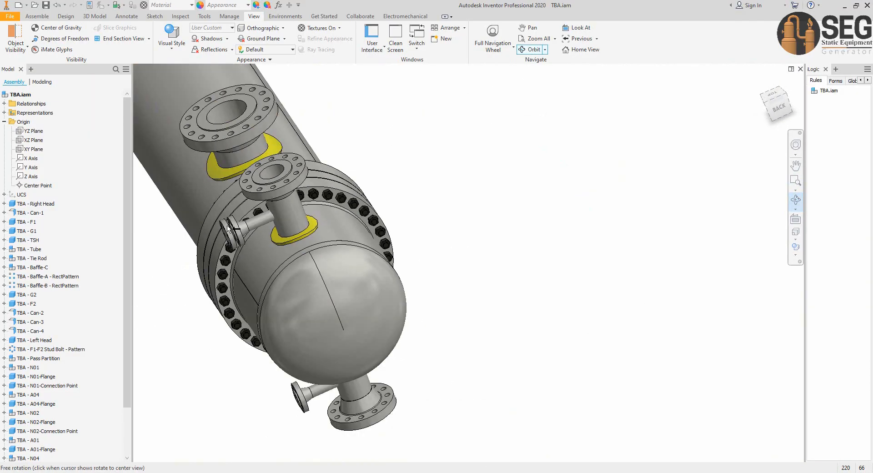
{"action": "scroll", "coordinate": [279, 234], "scroll_direction": "up", "scroll_amount": 5}
{"action": "scroll", "coordinate": [275, 240], "scroll_direction": "down", "scroll_amount": 5}
{"action": "scroll", "coordinate": [331, 240], "scroll_direction": "up", "scroll_amount": 1}
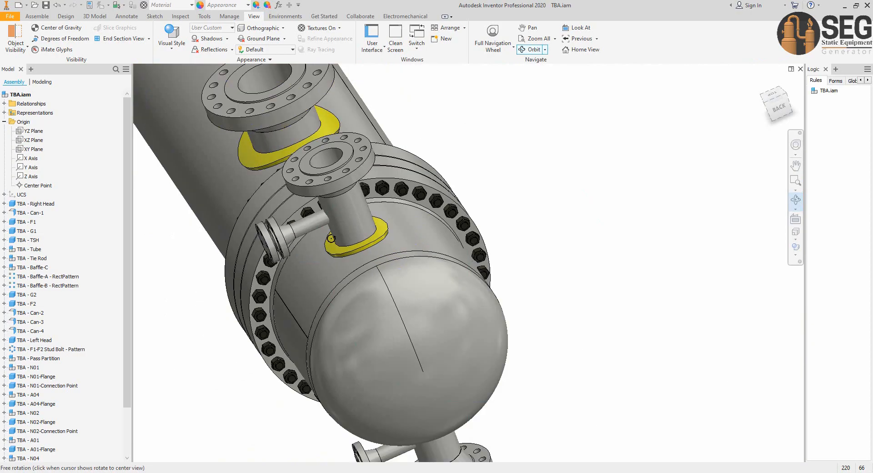
{"action": "left_click_drag", "start_coordinate": [375, 256], "coordinate": [405, 247]}
{"action": "scroll", "coordinate": [424, 187], "scroll_direction": "up", "scroll_amount": 4}
{"action": "middle_click_drag", "start_coordinate": [424, 187], "coordinate": [370, 213]}
Measure the distance from A04-Blind's outer face to the back edge of A04-Flange and copy the value
{"action": "right_click", "coordinate": [369, 214]}
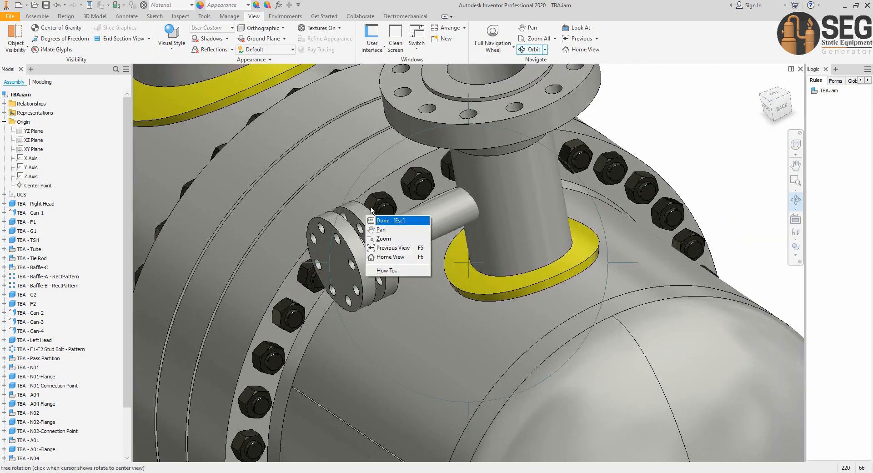
{"action": "left_click", "coordinate": [379, 220]}
{"action": "left_click", "coordinate": [180, 16]}
{"action": "left_click", "coordinate": [84, 34]}
{"action": "left_click", "coordinate": [335, 264]}
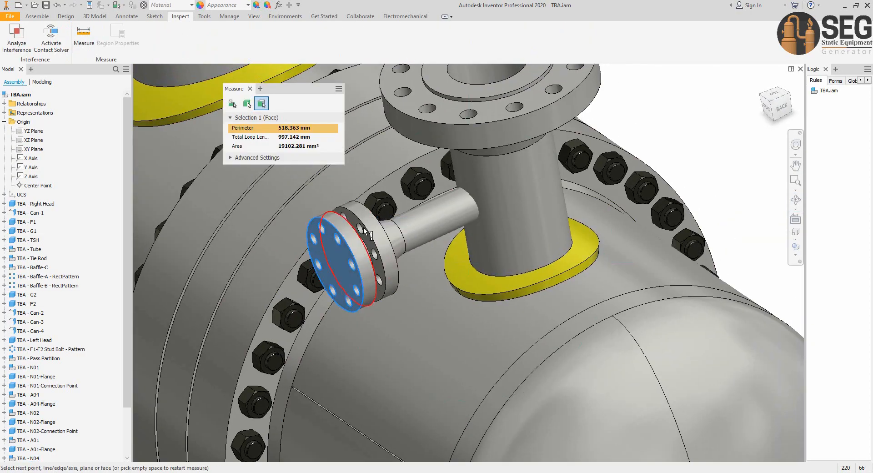
{"action": "left_click", "coordinate": [375, 218]}
{"action": "right_click", "coordinate": [282, 129]}
{"action": "left_click", "coordinate": [295, 137]}
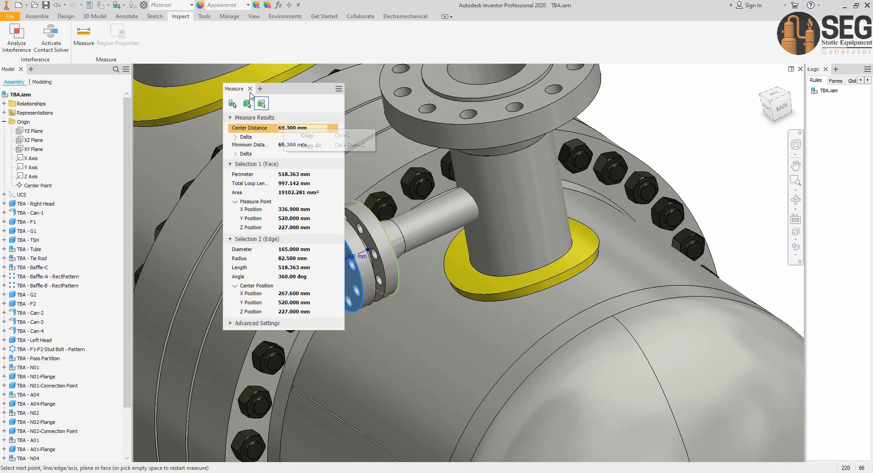
{"action": "left_click", "coordinate": [250, 89]}
Open the ACCUEIL piping PDF and look up the ASME B16.5 stud bolt diameter and length for size 2, class 600 raised-face flanges
{"action": "left_click", "coordinate": [845, 6]}
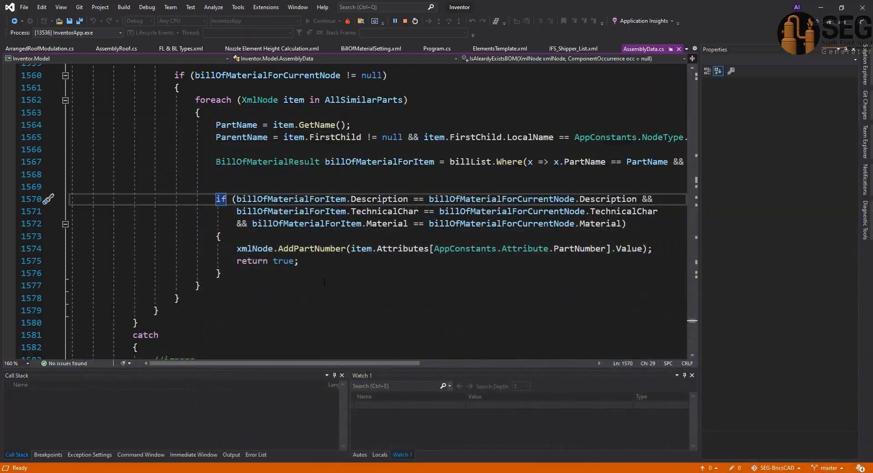
{"action": "left_click", "coordinate": [821, 7]}
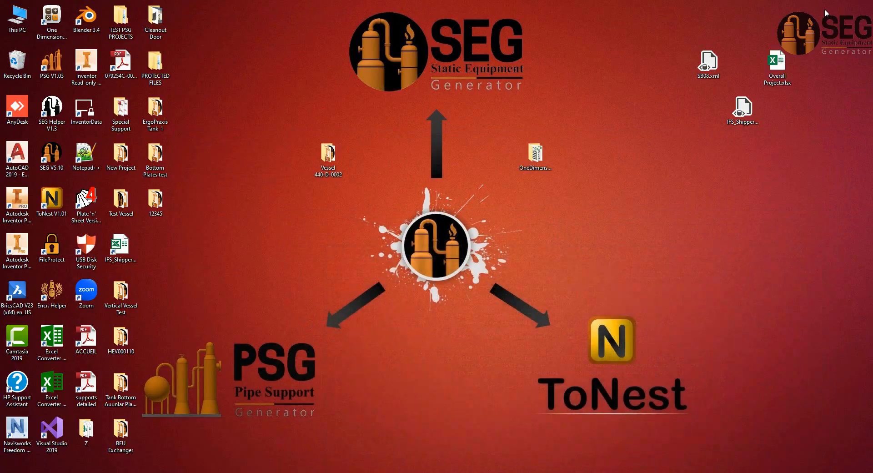
{"action": "double_click", "coordinate": [85, 339]}
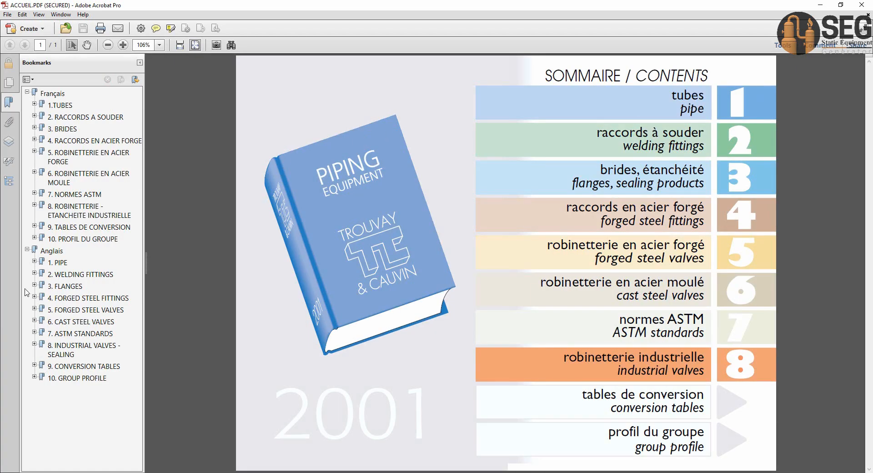
{"action": "left_click", "coordinate": [34, 285]}
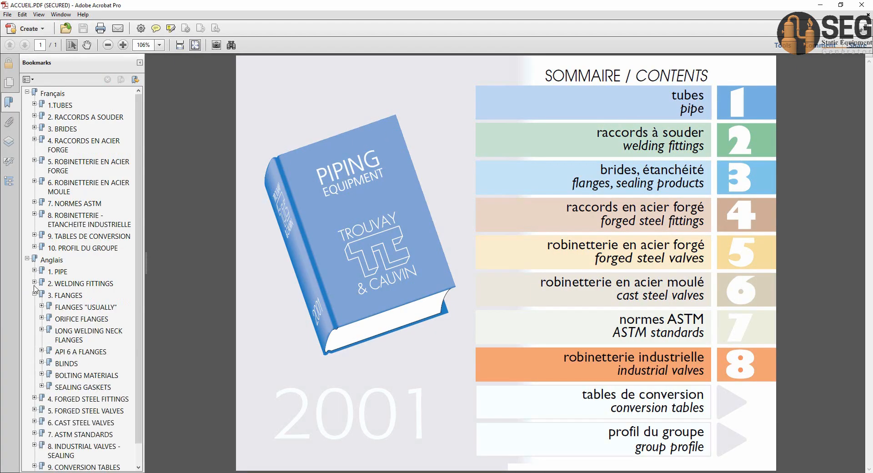
{"action": "left_click", "coordinate": [41, 374]}
{"action": "left_click", "coordinate": [95, 448]}
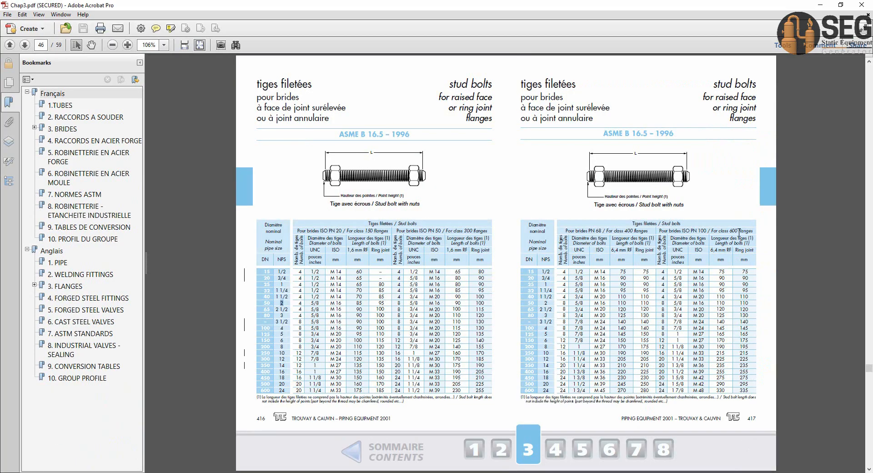
{"action": "left_click_drag", "start_coordinate": [546, 305], "coordinate": [690, 306]}
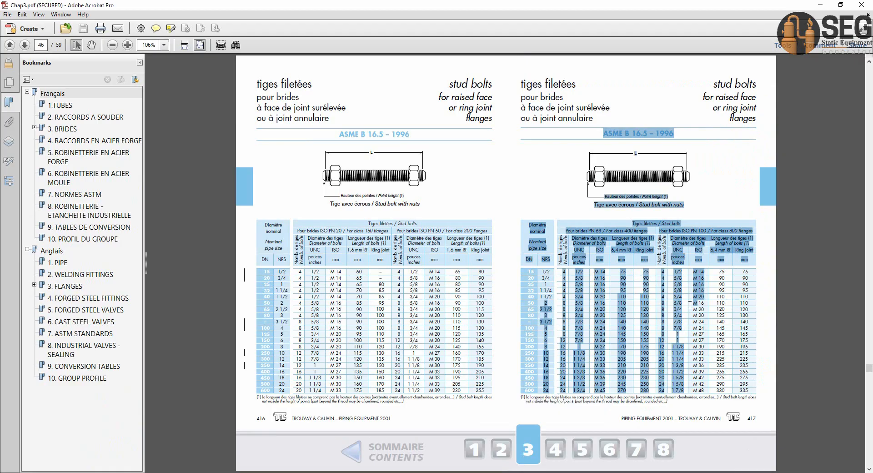
{"action": "left_click", "coordinate": [675, 303]}
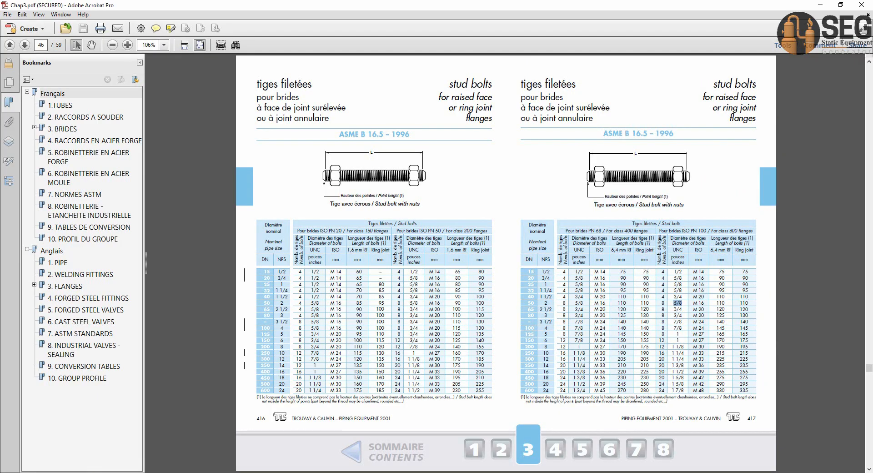
Switch to Static Equipment Generator and add a stud bolt named A04-Stud to A04-Blind
{"action": "left_click", "coordinate": [676, 472]}
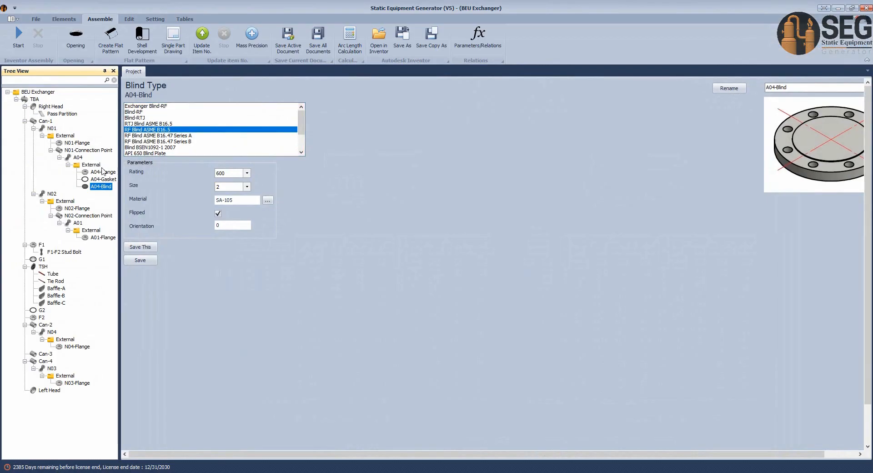
{"action": "left_click", "coordinate": [63, 19]}
{"action": "left_click", "coordinate": [274, 40]}
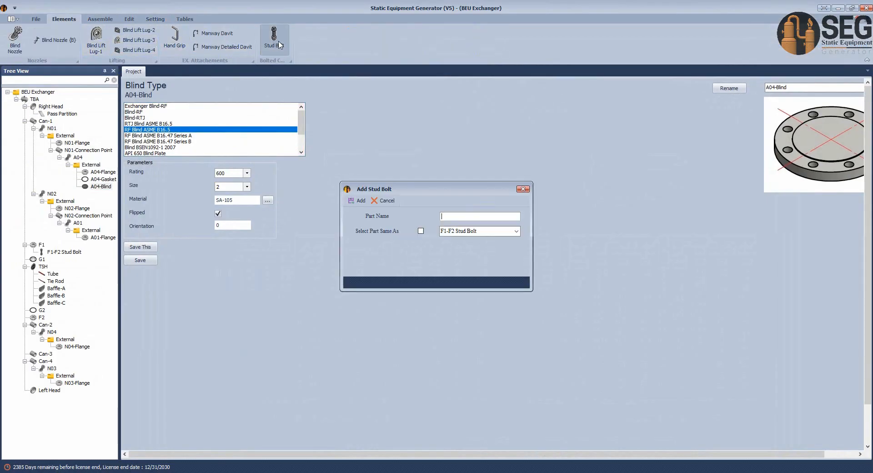
{"action": "type", "text": "A0"}
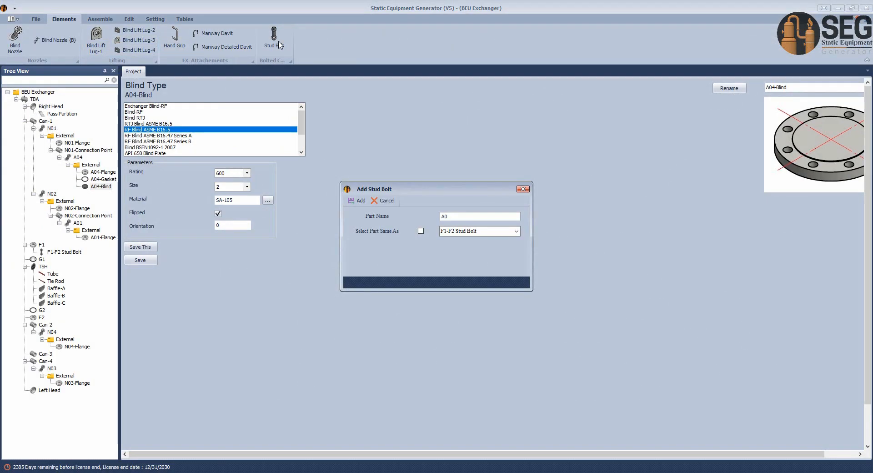
{"action": "type", "text": "4-Stud"}
{"action": "left_click", "coordinate": [357, 200]}
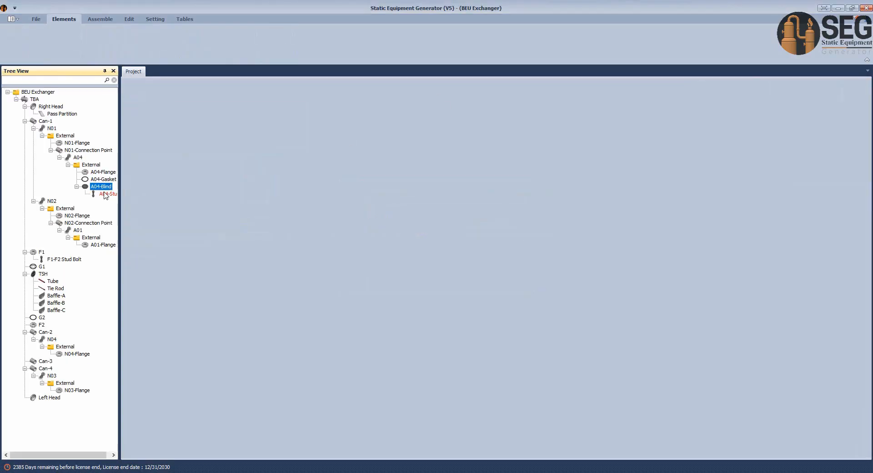
Define A04-Stud as a UNC Nut type, size 5/8, with 110 mm stud length and 69.3 mm nut spacing, and save
{"action": "left_click", "coordinate": [141, 112]}
{"action": "left_click", "coordinate": [247, 132]}
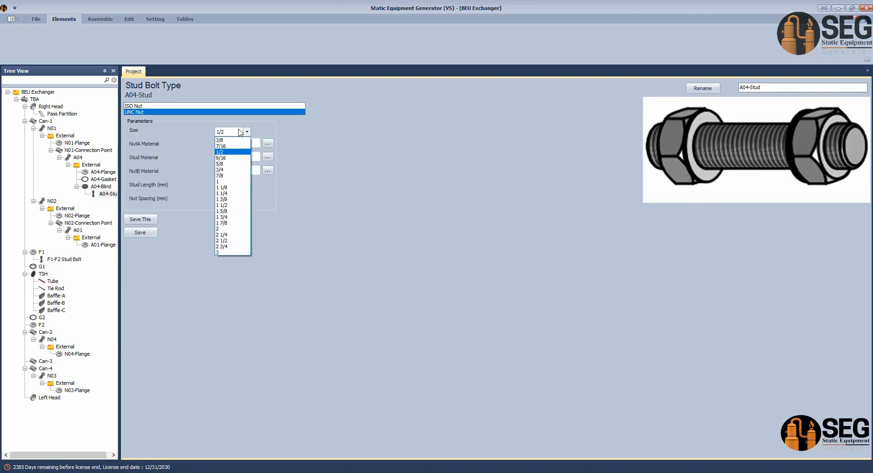
{"action": "left_click", "coordinate": [235, 168]}
{"action": "left_click", "coordinate": [234, 185]}
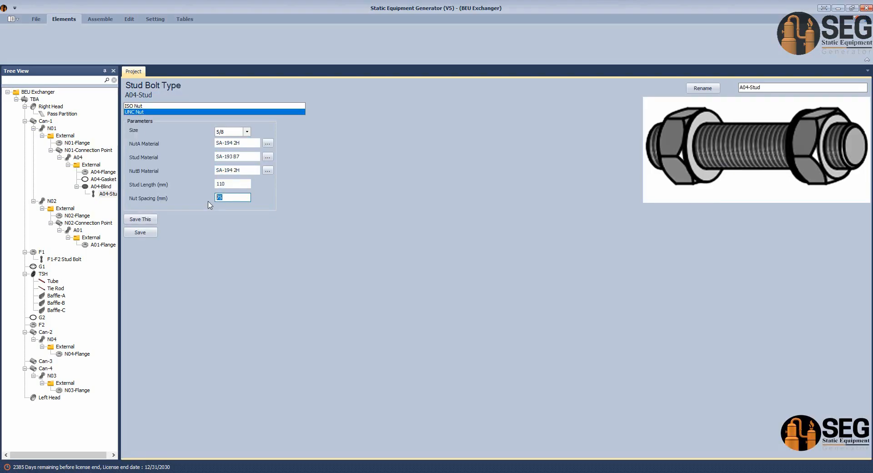
{"action": "left_click", "coordinate": [152, 235]}
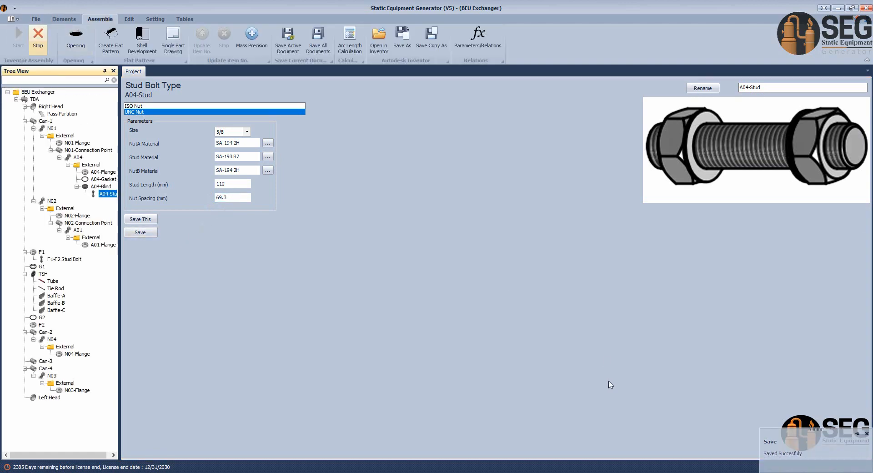
Generate A04-Stud in the assembly and switch to Inventor to view the bolted A04 connection
{"action": "key", "text": "alt+Tab"}
{"action": "scroll", "coordinate": [581, 249], "scroll_direction": "down", "scroll_amount": 6}
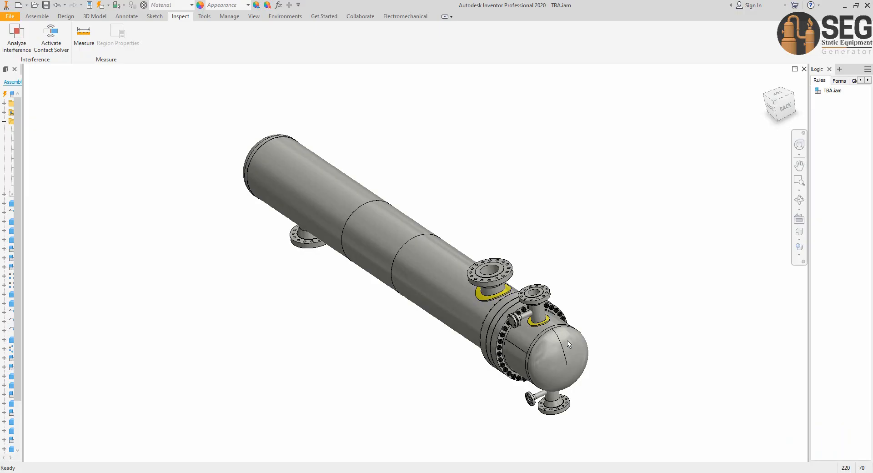
{"action": "left_click", "coordinate": [517, 320]}
{"action": "scroll", "coordinate": [532, 403], "scroll_direction": "up", "scroll_amount": 3}
{"action": "scroll", "coordinate": [455, 218], "scroll_direction": "up", "scroll_amount": 5}
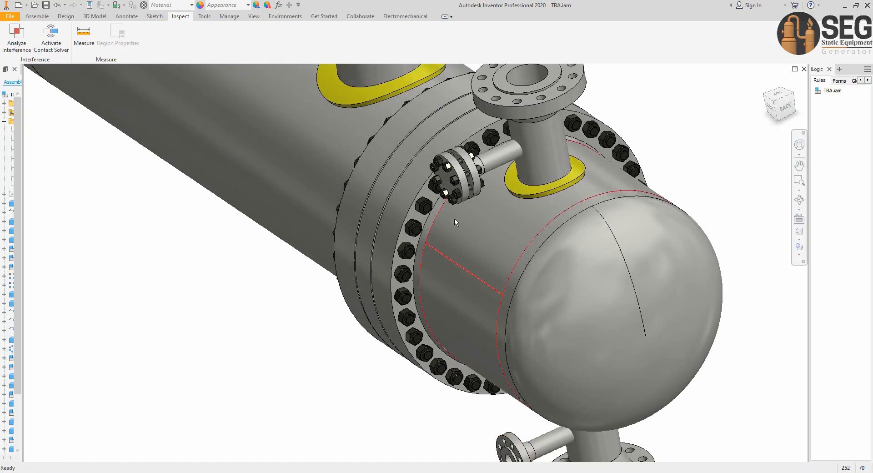
{"action": "middle_click_drag", "start_coordinate": [451, 208], "coordinate": [396, 340]}
Examine the stud bolts and nuts on A04's blind and flange from the front and back
{"action": "left_click", "coordinate": [799, 200]}
{"action": "scroll", "coordinate": [569, 200], "scroll_direction": "down", "scroll_amount": 4}
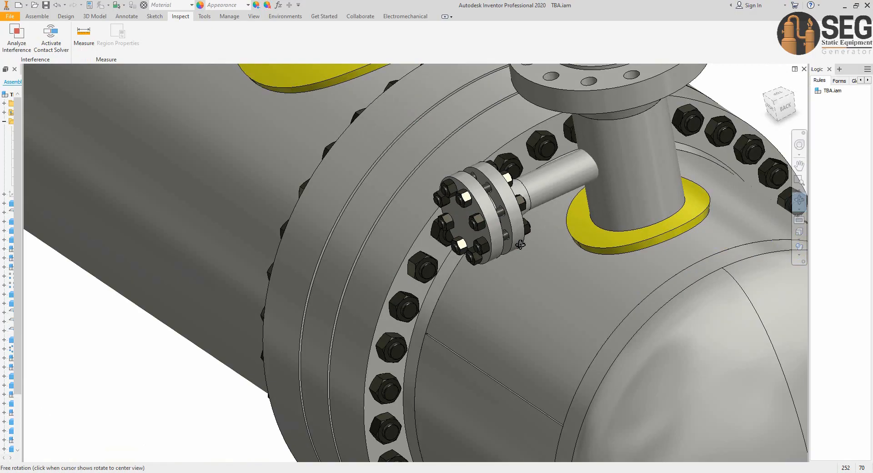
{"action": "left_click_drag", "start_coordinate": [466, 251], "coordinate": [485, 254]}
{"action": "scroll", "coordinate": [500, 249], "scroll_direction": "down", "scroll_amount": 5}
{"action": "middle_click_drag", "start_coordinate": [514, 245], "coordinate": [419, 309]}
{"action": "left_click_drag", "start_coordinate": [419, 309], "coordinate": [704, 258]}
{"action": "scroll", "coordinate": [705, 258], "scroll_direction": "up", "scroll_amount": 5}
{"action": "middle_click_drag", "start_coordinate": [705, 258], "coordinate": [409, 359]}
{"action": "scroll", "coordinate": [473, 264], "scroll_direction": "up", "scroll_amount": 4}
{"action": "scroll", "coordinate": [477, 259], "scroll_direction": "down", "scroll_amount": 7}
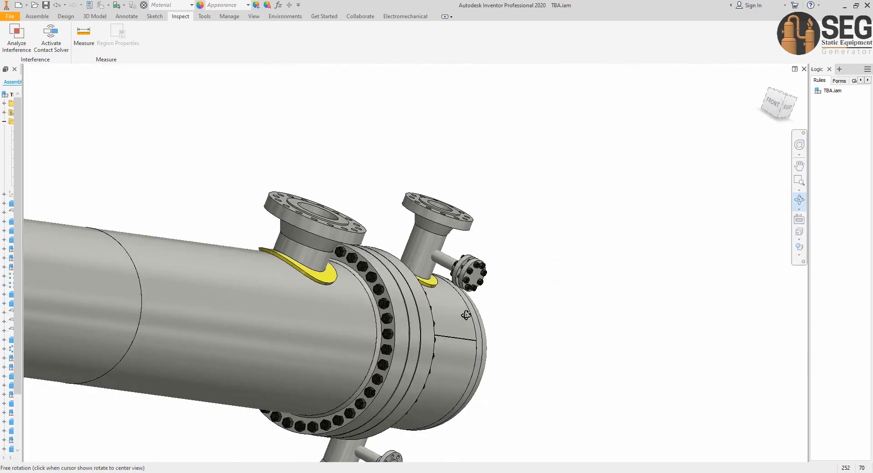
Examine the open side connection flange on nozzle N02 beneath the channel in Inventor
{"action": "left_click_drag", "start_coordinate": [465, 313], "coordinate": [368, 325]}
{"action": "scroll", "coordinate": [368, 326], "scroll_direction": "down", "scroll_amount": 1}
{"action": "middle_click_drag", "start_coordinate": [368, 326], "coordinate": [288, 150]}
{"action": "left_click_drag", "start_coordinate": [536, 282], "coordinate": [451, 291]}
{"action": "scroll", "coordinate": [459, 296], "scroll_direction": "up", "scroll_amount": 5}
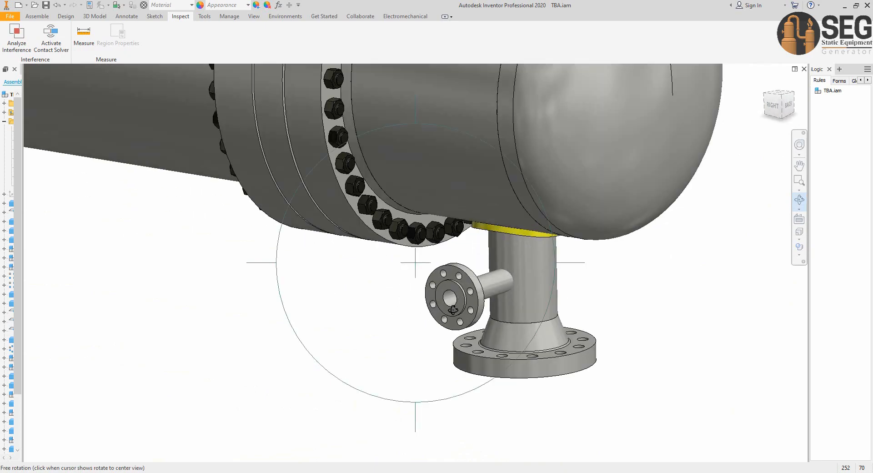
{"action": "middle_click_drag", "start_coordinate": [452, 300], "coordinate": [436, 380]}
{"action": "scroll", "coordinate": [480, 384], "scroll_direction": "down", "scroll_amount": 5}
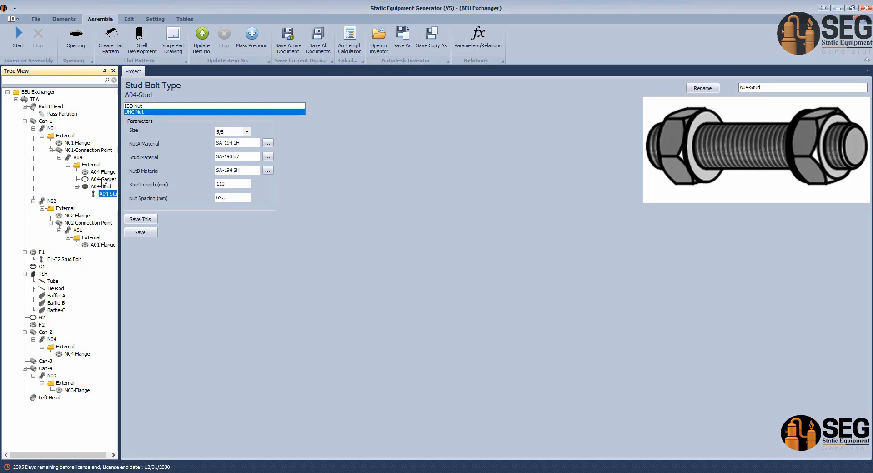
In Static Equipment Generator, copy A04-Gasket into the External group of nozzle A01
{"action": "right_click", "coordinate": [103, 179]}
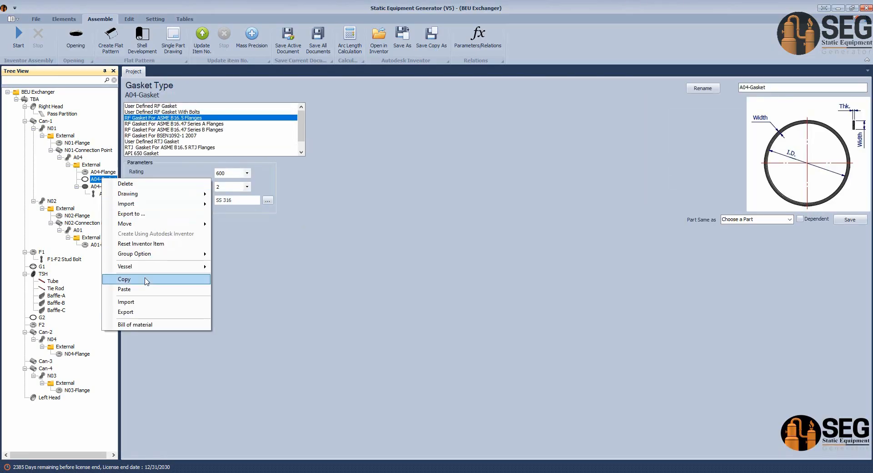
{"action": "left_click", "coordinate": [126, 279]}
{"action": "left_click", "coordinate": [91, 239]}
{"action": "right_click", "coordinate": [91, 240]}
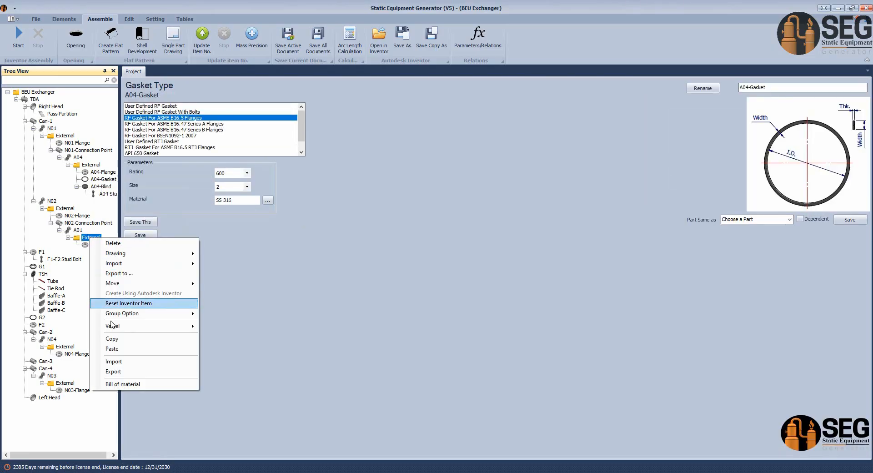
{"action": "left_click", "coordinate": [112, 348]}
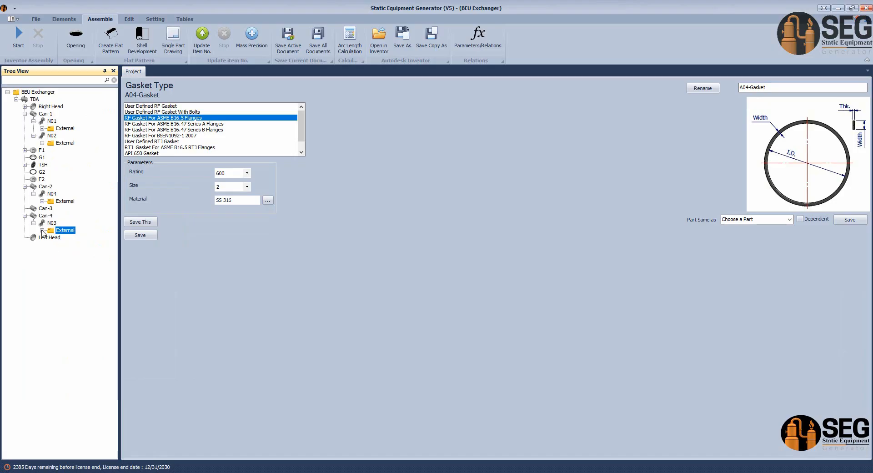
Rename the gasket copied under A01's External group to A01-Gasket
{"action": "double_click", "coordinate": [50, 143]}
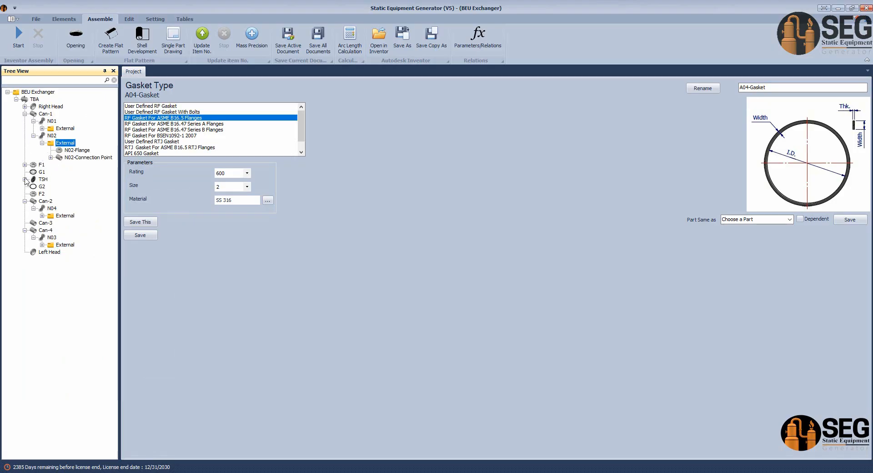
{"action": "left_click", "coordinate": [50, 158]}
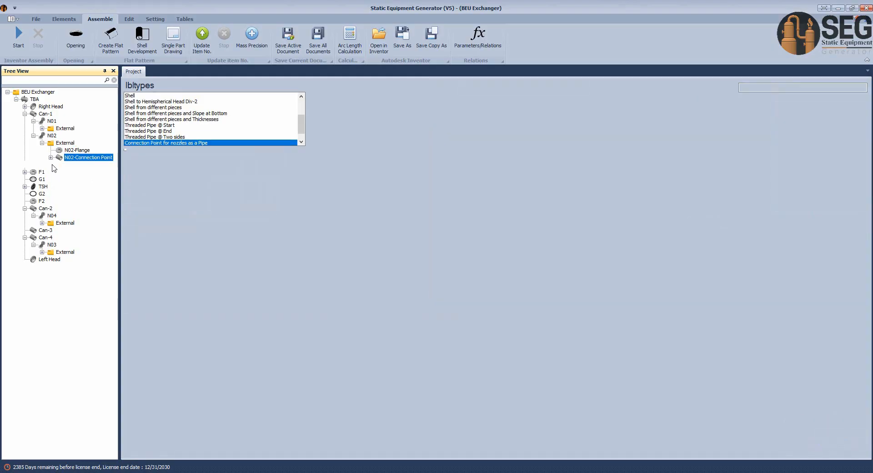
{"action": "left_click", "coordinate": [59, 165]}
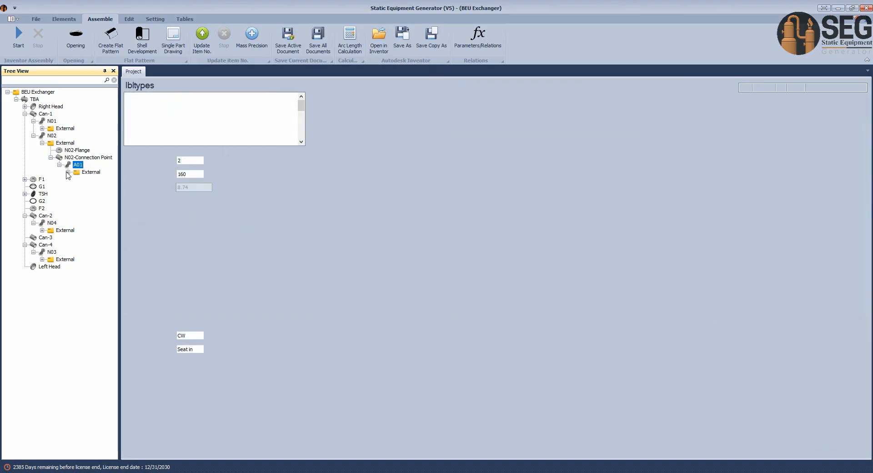
{"action": "left_click", "coordinate": [68, 172]}
{"action": "left_click", "coordinate": [101, 187]}
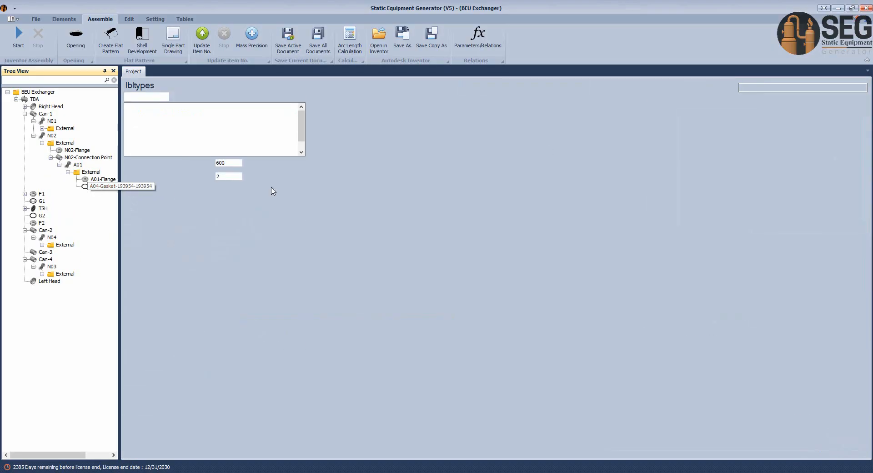
{"action": "left_click", "coordinate": [746, 87]}
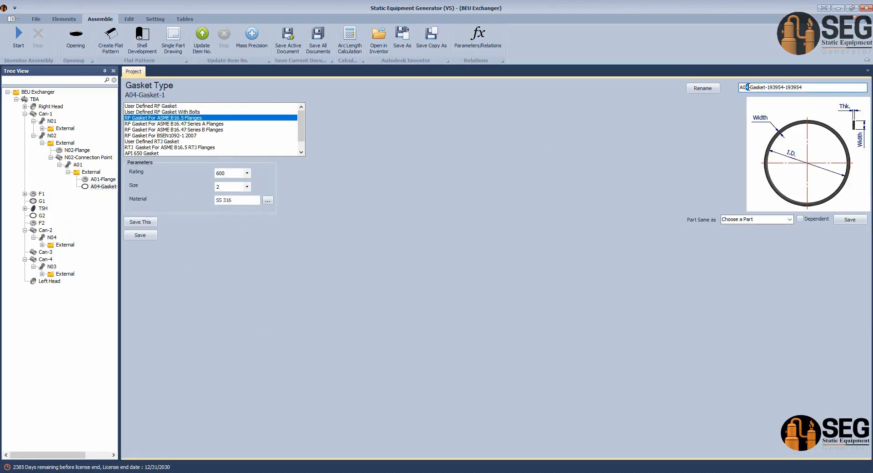
{"action": "left_click_drag", "start_coordinate": [766, 86], "coordinate": [815, 87]}
{"action": "key", "text": "BackSpace"}
{"action": "left_click", "coordinate": [703, 88]}
Copy A04-Blind with its stud bolt into the External group of nozzle A01
{"action": "left_click", "coordinate": [105, 187]}
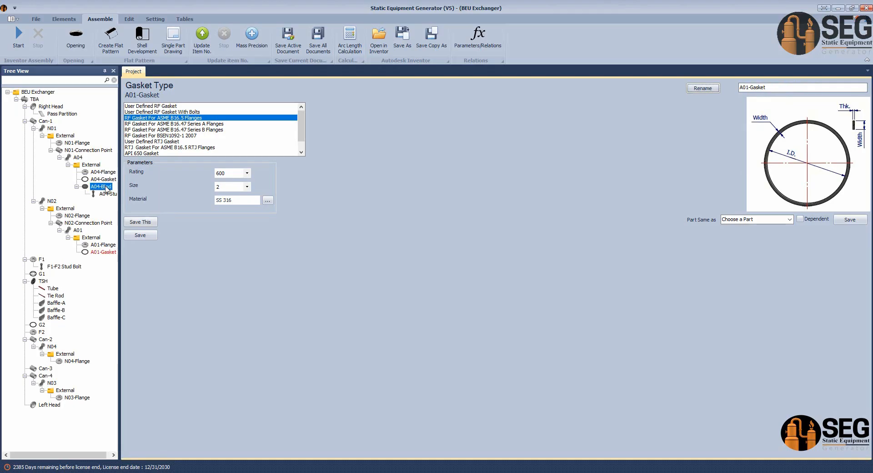
{"action": "right_click", "coordinate": [106, 190]}
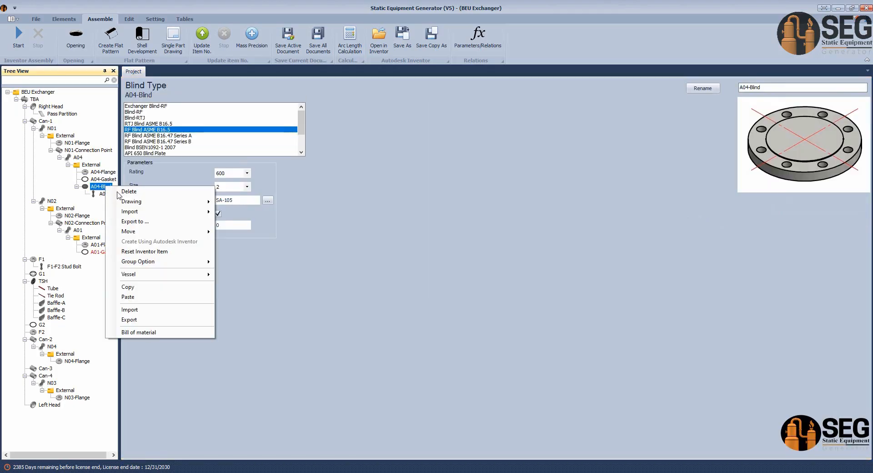
{"action": "left_click", "coordinate": [132, 286]}
{"action": "left_click", "coordinate": [96, 238]}
{"action": "right_click", "coordinate": [96, 239]}
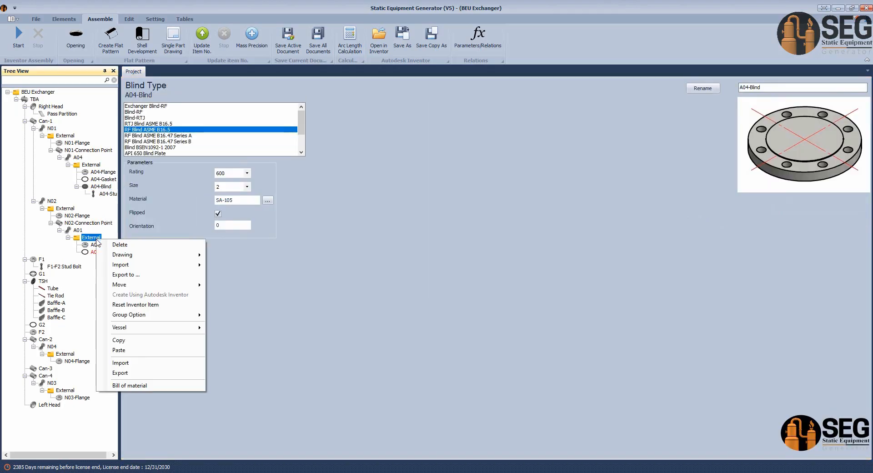
{"action": "left_click", "coordinate": [133, 346]}
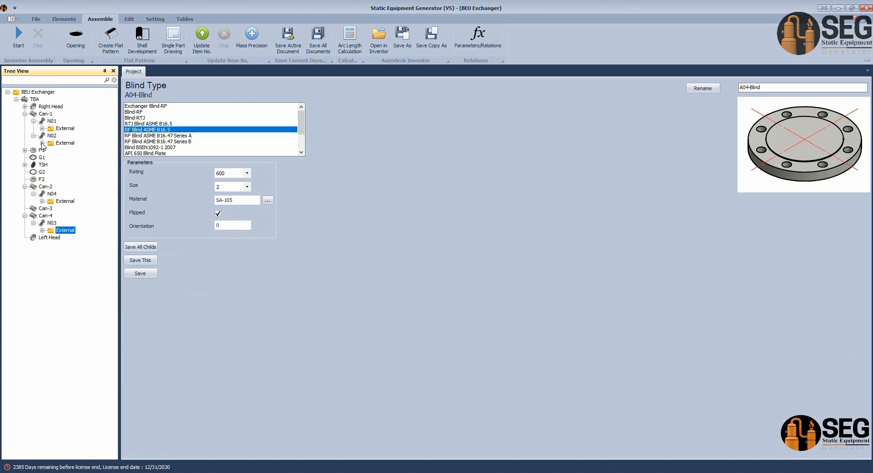
Rename the blind copied under A01's External group to A01-Blind
{"action": "left_click", "coordinate": [41, 143]}
{"action": "left_click", "coordinate": [51, 158]}
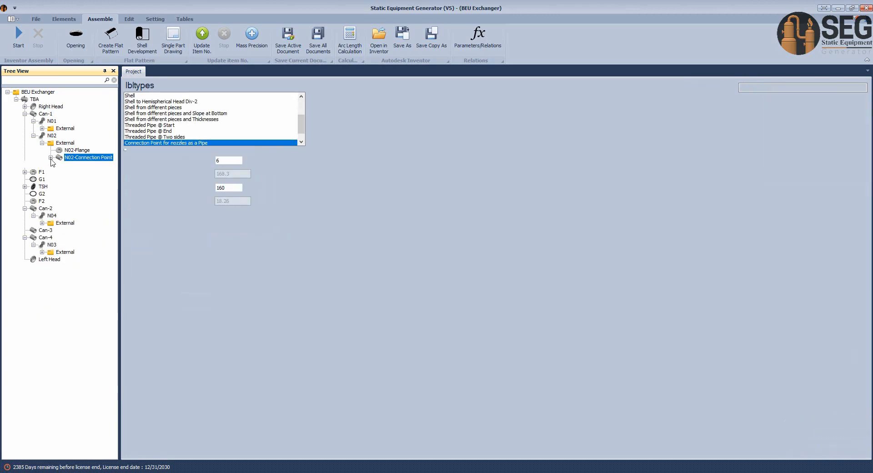
{"action": "left_click", "coordinate": [60, 166]}
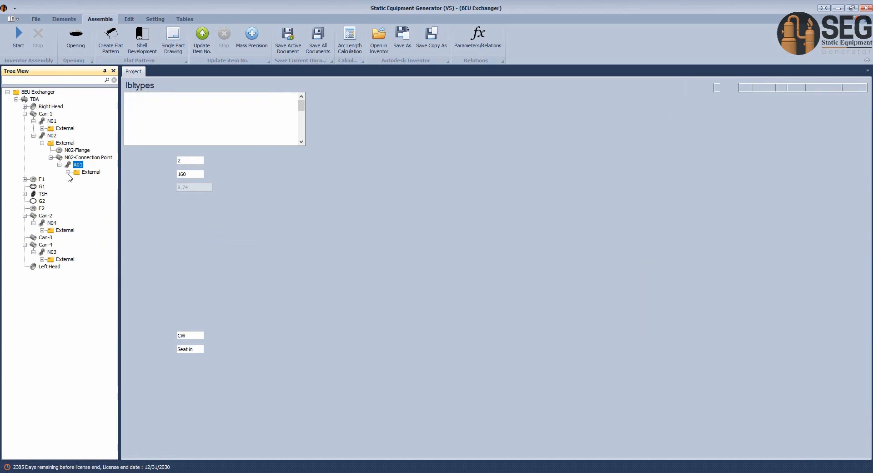
{"action": "left_click", "coordinate": [68, 173]}
{"action": "left_click", "coordinate": [99, 194]}
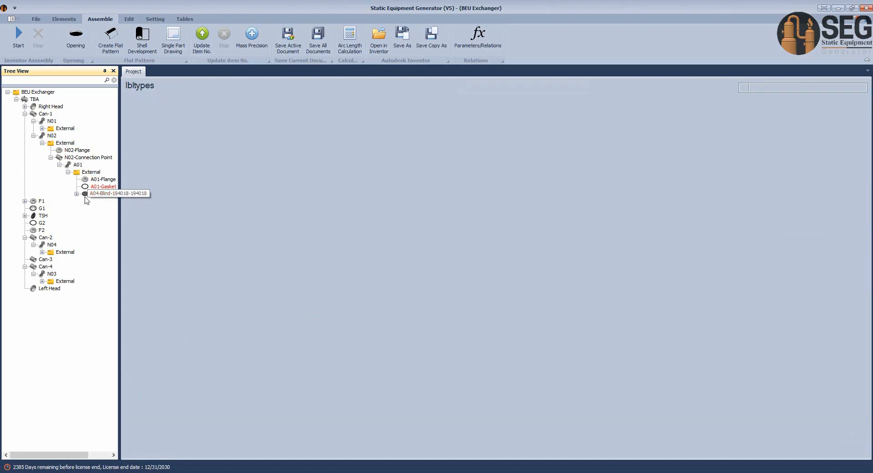
{"action": "left_click", "coordinate": [749, 88]}
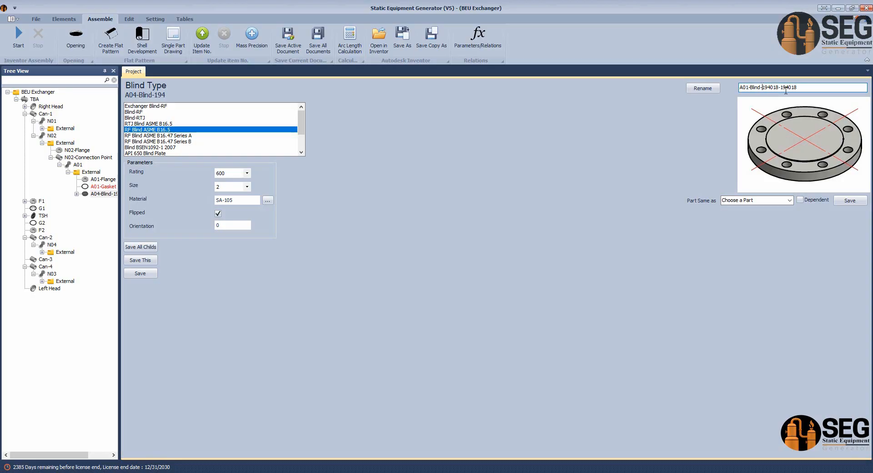
{"action": "key", "text": "shift+End"}
{"action": "key", "text": "Delete"}
{"action": "left_click", "coordinate": [703, 88]}
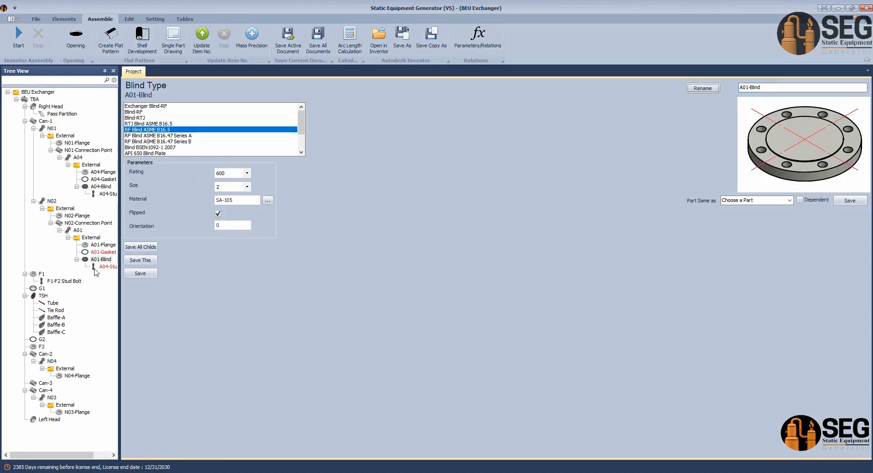
Rename the stud bolt copied under A01-Blind to A01-Stud
{"action": "left_click", "coordinate": [108, 268]}
{"action": "left_click", "coordinate": [749, 87]}
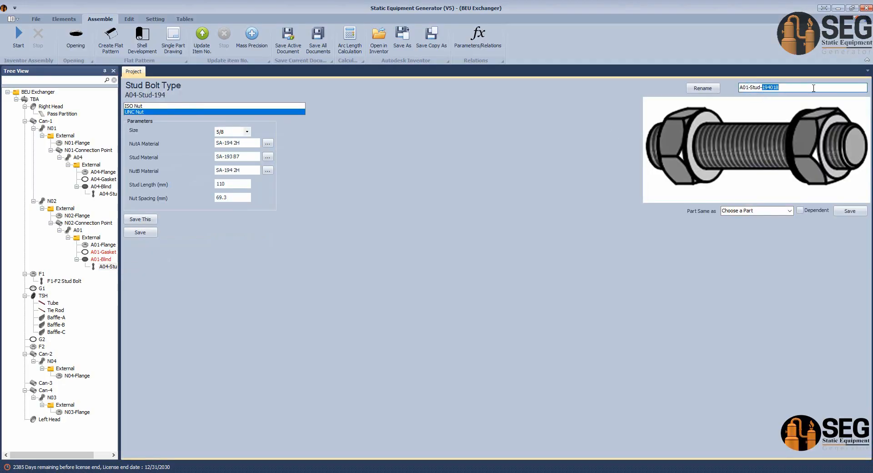
{"action": "left_click", "coordinate": [705, 90]}
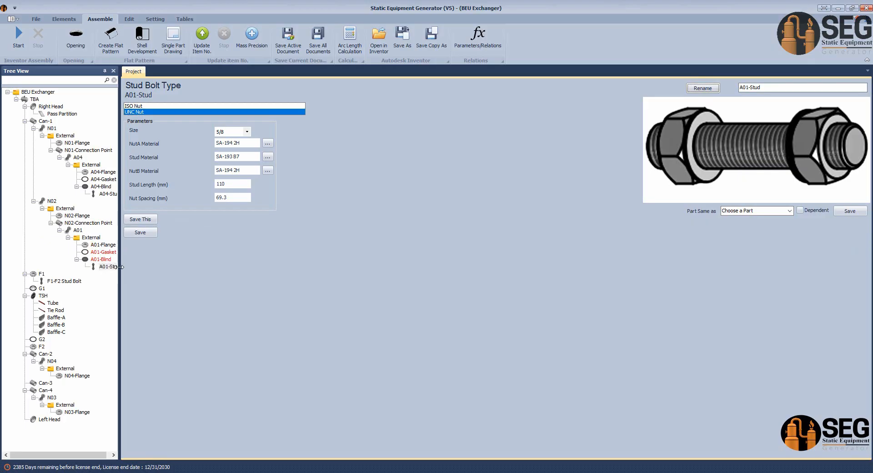
{"action": "left_click", "coordinate": [504, 445]}
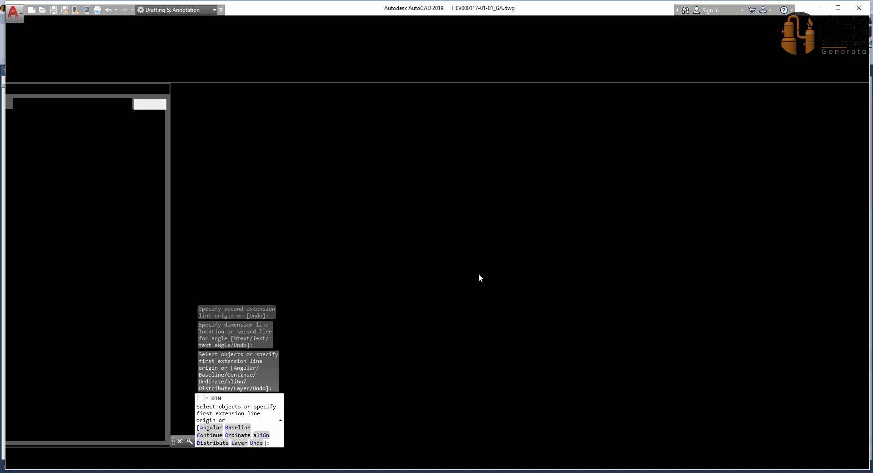
{"action": "scroll", "coordinate": [478, 274], "scroll_direction": "up", "scroll_amount": 3}
{"action": "middle_click_drag", "start_coordinate": [375, 339], "coordinate": [578, 294]}
{"action": "scroll", "coordinate": [577, 294], "scroll_direction": "up", "scroll_amount": 6}
{"action": "scroll", "coordinate": [563, 294], "scroll_direction": "down", "scroll_amount": 2}
{"action": "mouse_move", "coordinate": [691, 268]}
{"action": "middle_mouse_down"}
{"action": "mouse_move", "coordinate": [436, 311]}
{"action": "mouse_move", "coordinate": [552, 383]}
{"action": "middle_mouse_up"}
{"action": "scroll", "coordinate": [517, 339], "scroll_direction": "down", "scroll_amount": 4}
{"action": "middle_click_drag", "start_coordinate": [413, 86], "coordinate": [432, 337]}
{"action": "scroll", "coordinate": [520, 336], "scroll_direction": "up", "scroll_amount": 4}
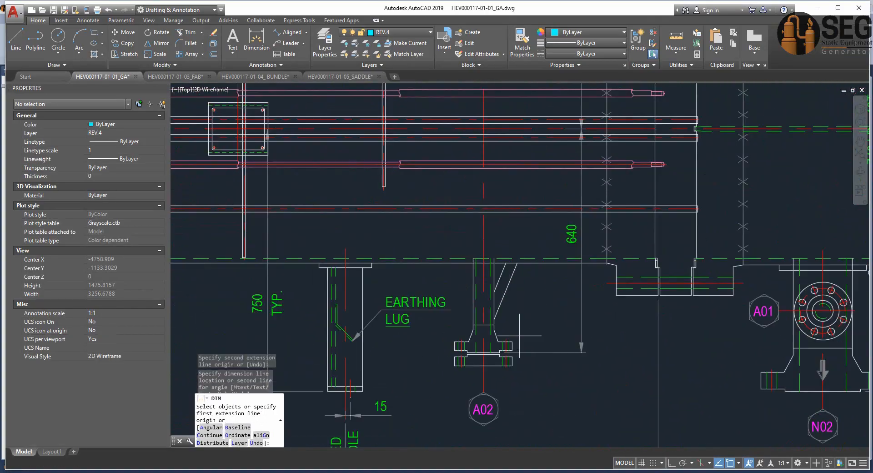
Read the size, schedule, class and flange type of drains A01, A02 and vents A03, A04 in the nozzle table
{"action": "middle_click_drag", "start_coordinate": [500, 424], "coordinate": [493, 150]}
{"action": "scroll", "coordinate": [493, 150], "scroll_direction": "down", "scroll_amount": 4}
{"action": "middle_click_drag", "start_coordinate": [491, 318], "coordinate": [485, 236]}
{"action": "middle_click_drag", "start_coordinate": [373, 437], "coordinate": [414, 303]}
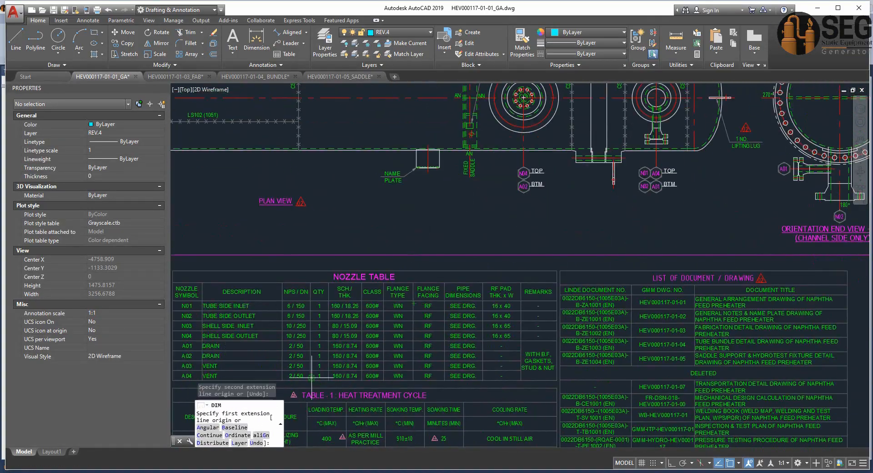
{"action": "scroll", "coordinate": [312, 377], "scroll_direction": "up", "scroll_amount": 4}
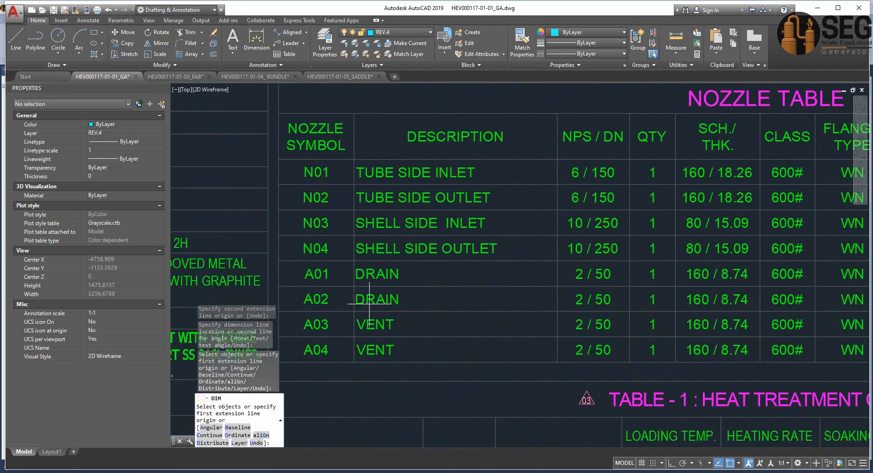
{"action": "middle_click_drag", "start_coordinate": [425, 305], "coordinate": [396, 302]}
{"action": "scroll", "coordinate": [646, 296], "scroll_direction": "down", "scroll_amount": 3}
{"action": "middle_click_drag", "start_coordinate": [660, 297], "coordinate": [546, 300]}
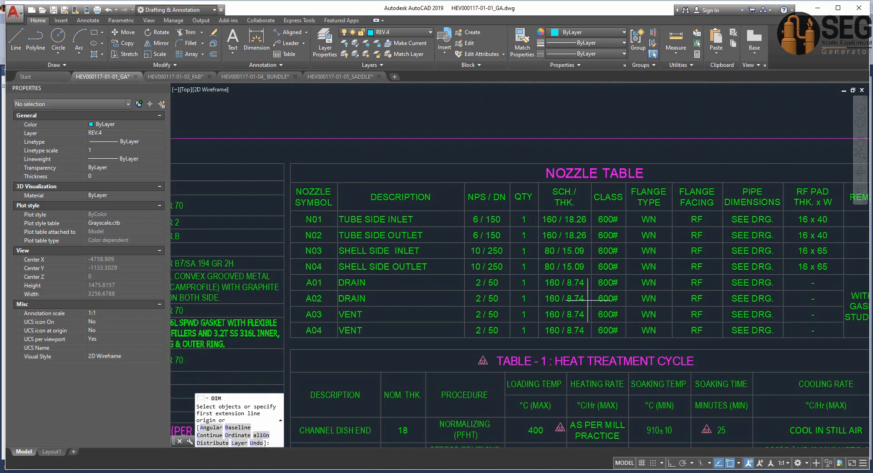
{"action": "scroll", "coordinate": [690, 295], "scroll_direction": "up", "scroll_amount": 2}
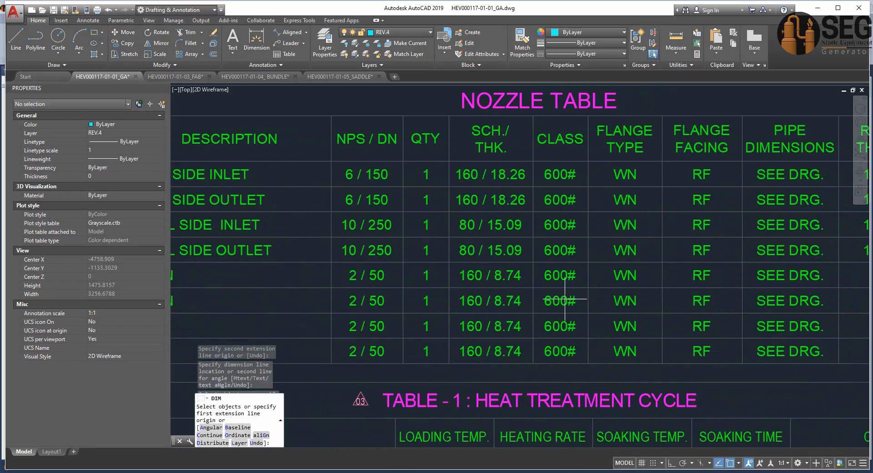
{"action": "scroll", "coordinate": [564, 294], "scroll_direction": "down", "scroll_amount": 2}
{"action": "middle_click_drag", "start_coordinate": [555, 292], "coordinate": [561, 299]}
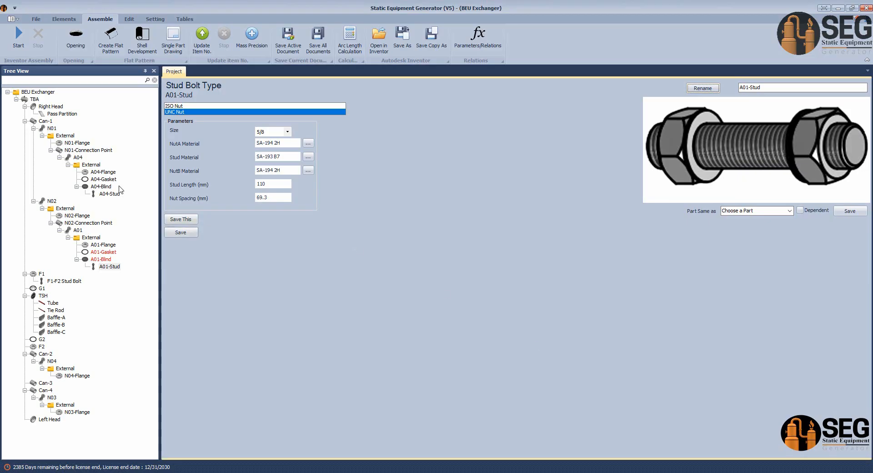
In Static Equipment Generator, copy nozzle A04 with its flange, gasket, blind and stud bolt onto shell Can-2
{"action": "left_click", "coordinate": [78, 157]}
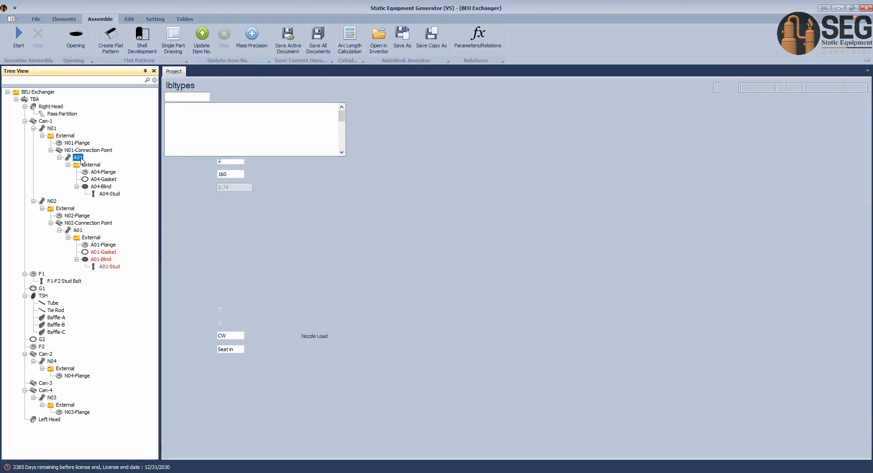
{"action": "right_click", "coordinate": [81, 158]}
{"action": "left_click", "coordinate": [115, 260]}
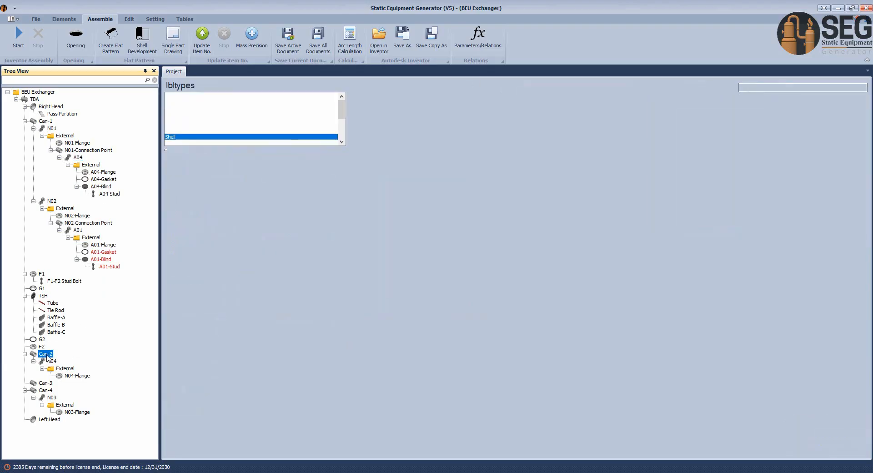
{"action": "right_click", "coordinate": [46, 356]}
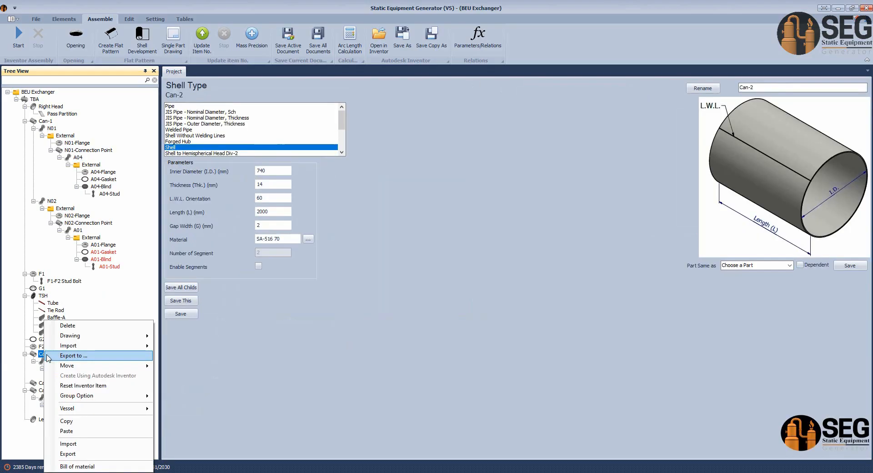
{"action": "left_click", "coordinate": [82, 432]}
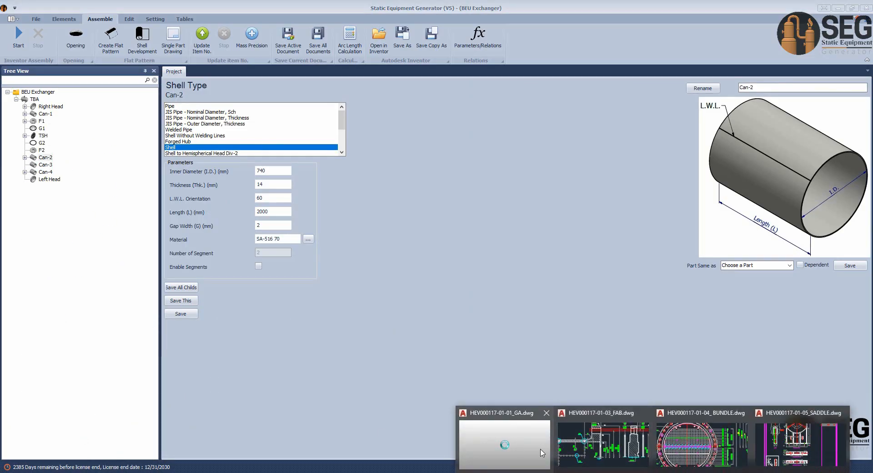
Check the A02 drain's tag and position in the GA drawing, then return to Static Equipment Generator and expand Can-2
{"action": "left_click", "coordinate": [505, 444]}
{"action": "scroll", "coordinate": [588, 153], "scroll_direction": "up", "scroll_amount": 6}
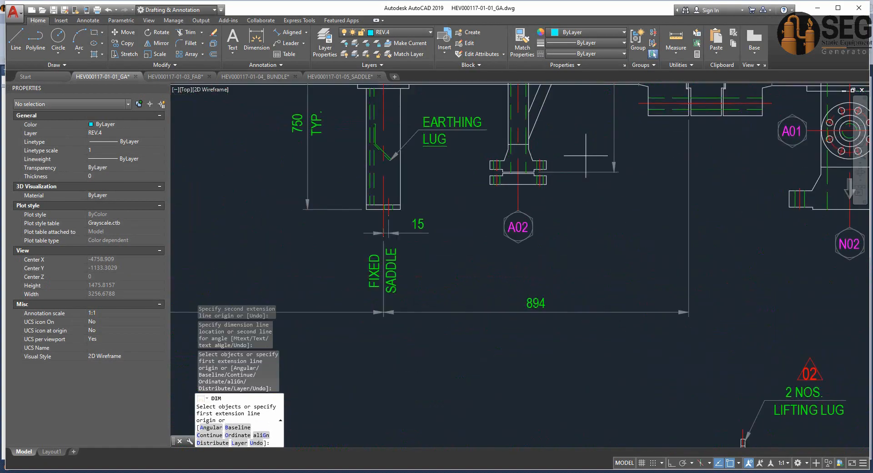
{"action": "middle_click_drag", "start_coordinate": [519, 228], "coordinate": [530, 334]}
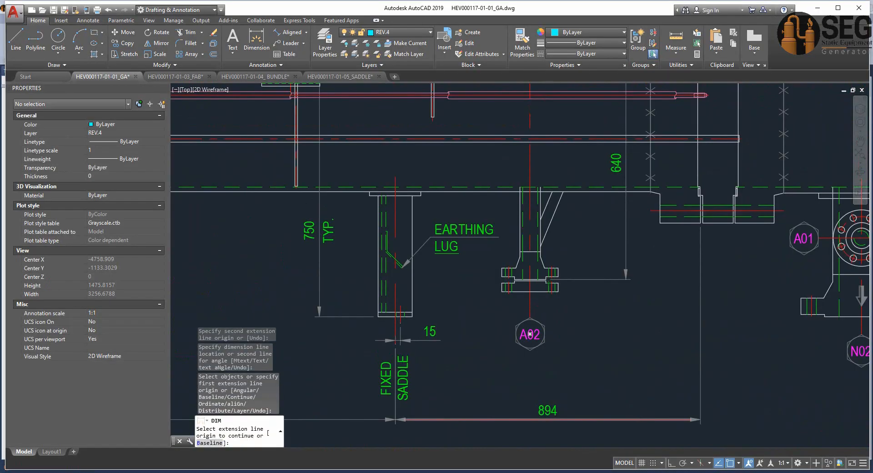
{"action": "left_click", "coordinate": [660, 472]}
{"action": "left_click", "coordinate": [25, 159]}
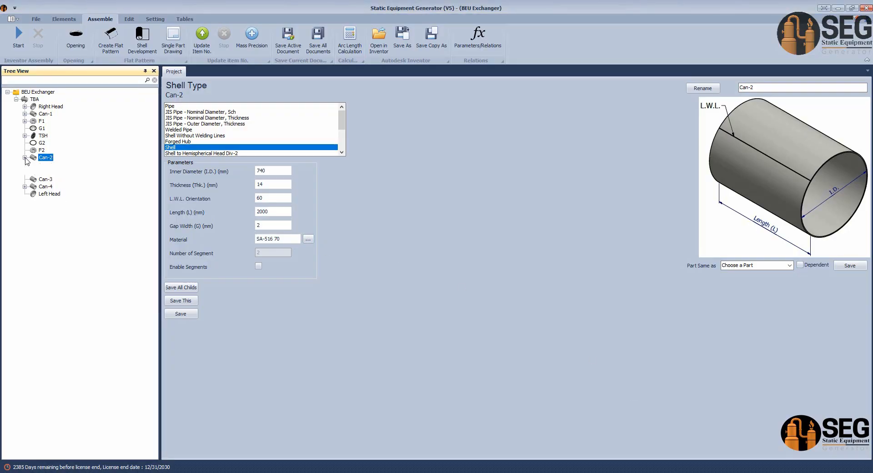
Rename the nozzle copied under Can-2 as A02
{"action": "double_click", "coordinate": [52, 175]}
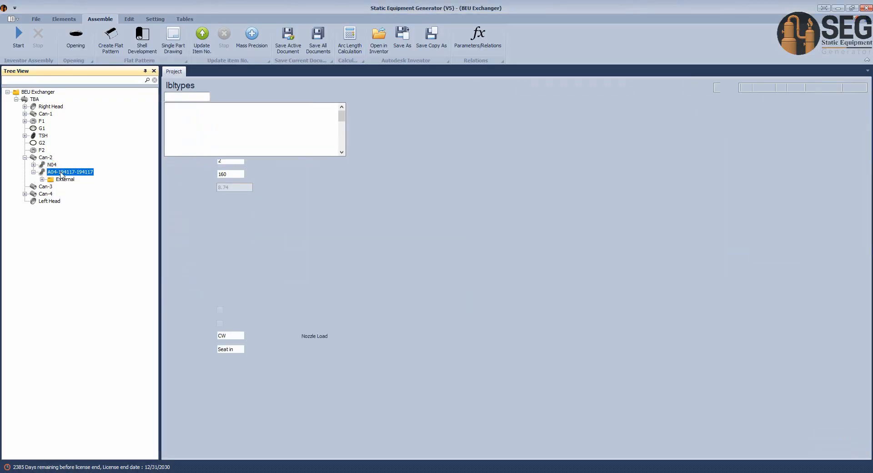
{"action": "left_click_drag", "start_coordinate": [747, 87], "coordinate": [819, 86]}
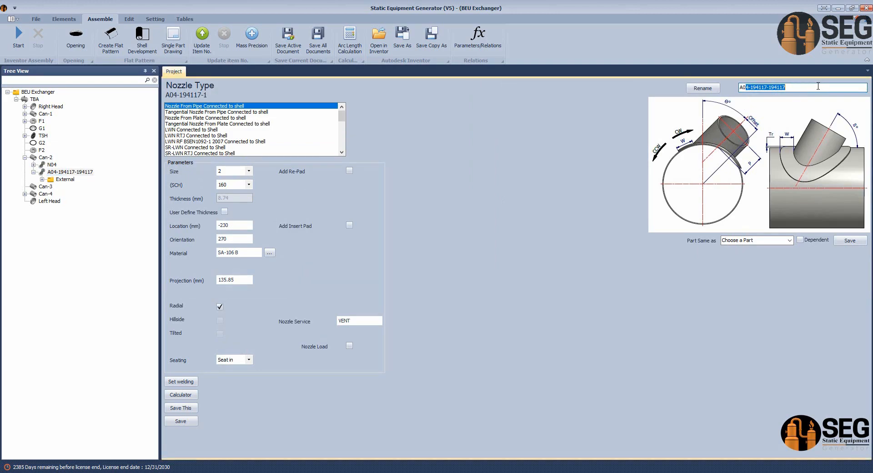
{"action": "type", "text": "A02"}
{"action": "left_click", "coordinate": [702, 89]}
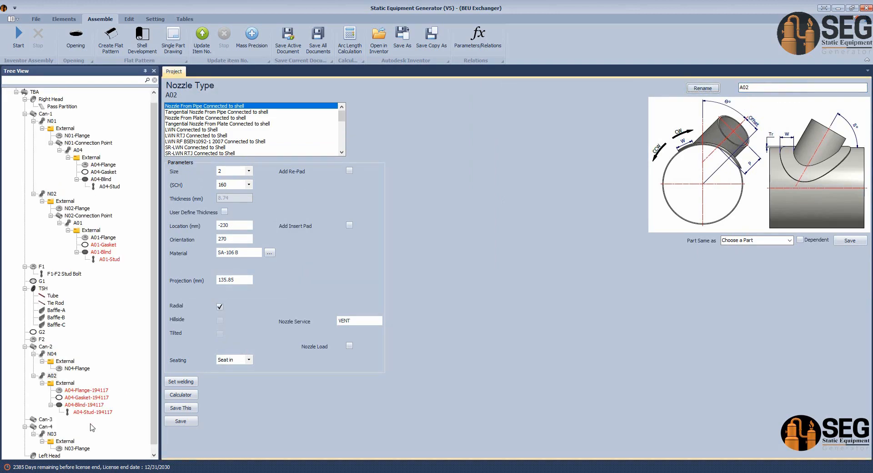
Rename the copied flange and gasket under nozzle A02 as A02-Flange and A02-Gasket
{"action": "left_click", "coordinate": [85, 391]}
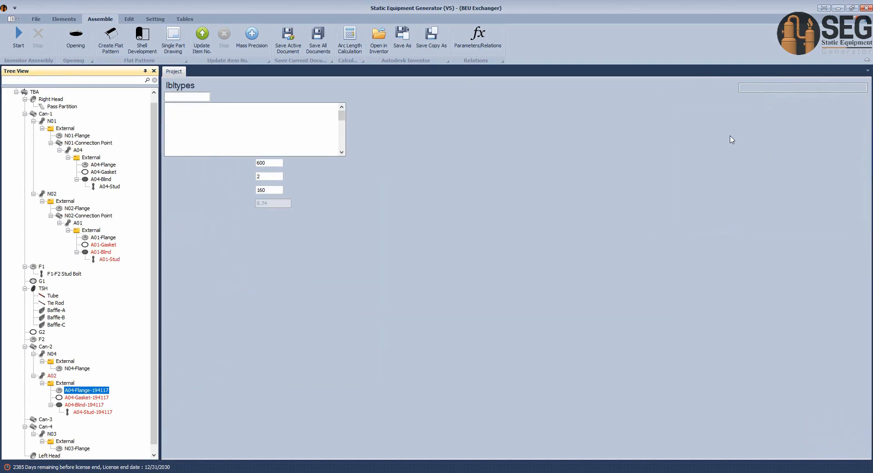
{"action": "left_click_drag", "start_coordinate": [746, 88], "coordinate": [748, 88]}
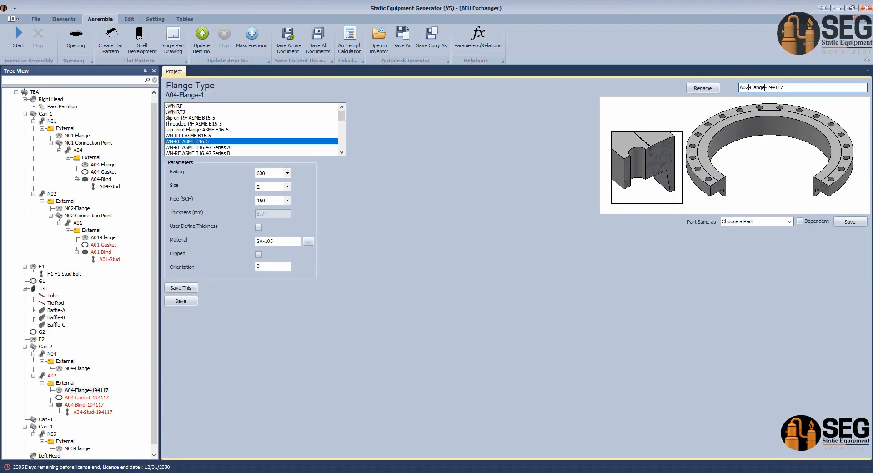
{"action": "left_click", "coordinate": [703, 88]}
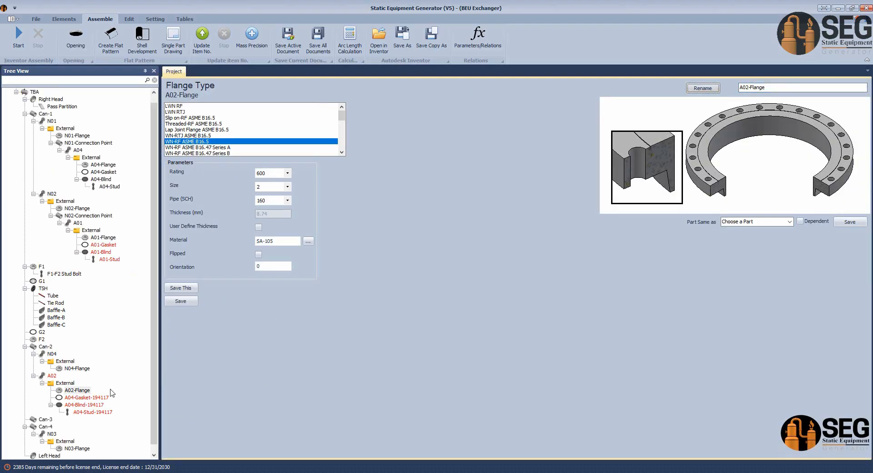
{"action": "left_click", "coordinate": [92, 399]}
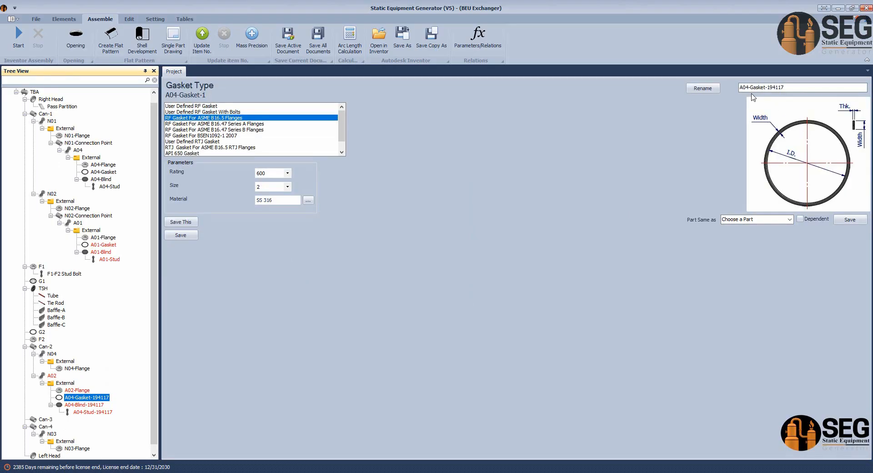
{"action": "left_click_drag", "start_coordinate": [744, 88], "coordinate": [747, 88]}
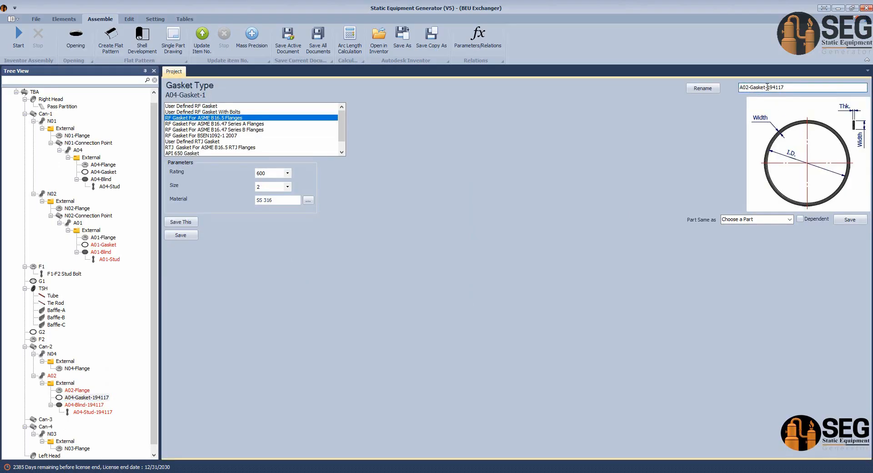
{"action": "left_click", "coordinate": [703, 87]}
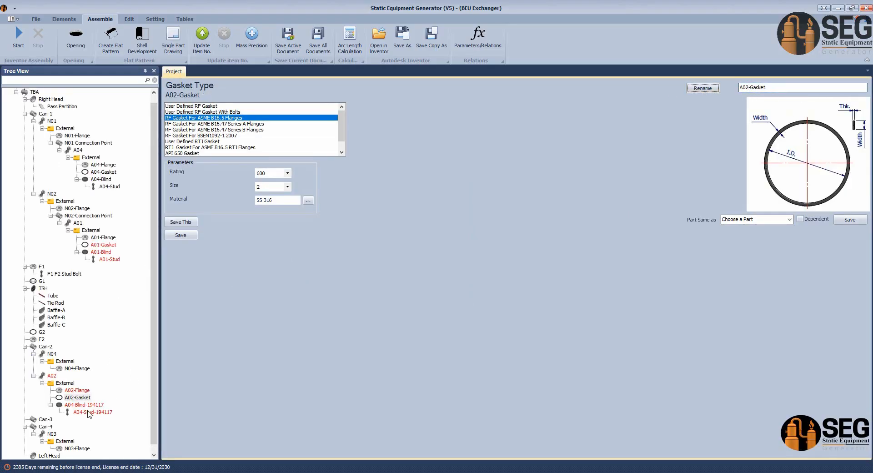
Rename the copied blind and stud bolt under nozzle A02 as A02-Blind and A02-Stud
{"action": "left_click", "coordinate": [84, 405]}
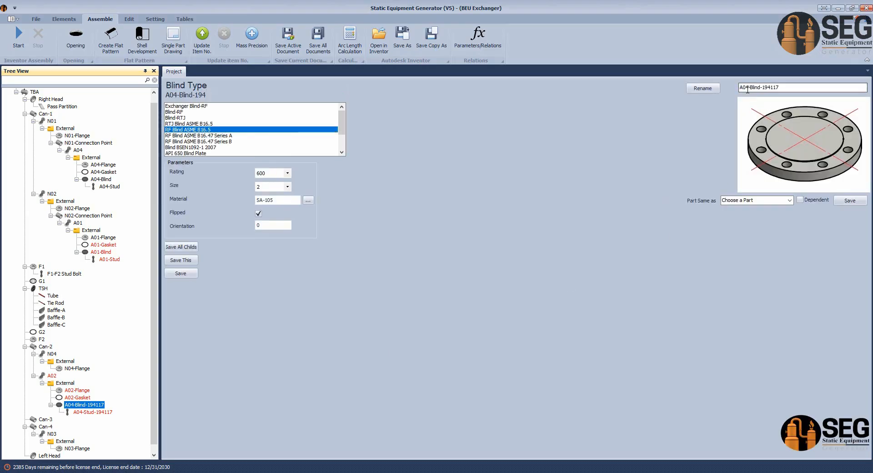
{"action": "left_click_drag", "start_coordinate": [745, 88], "coordinate": [749, 88]}
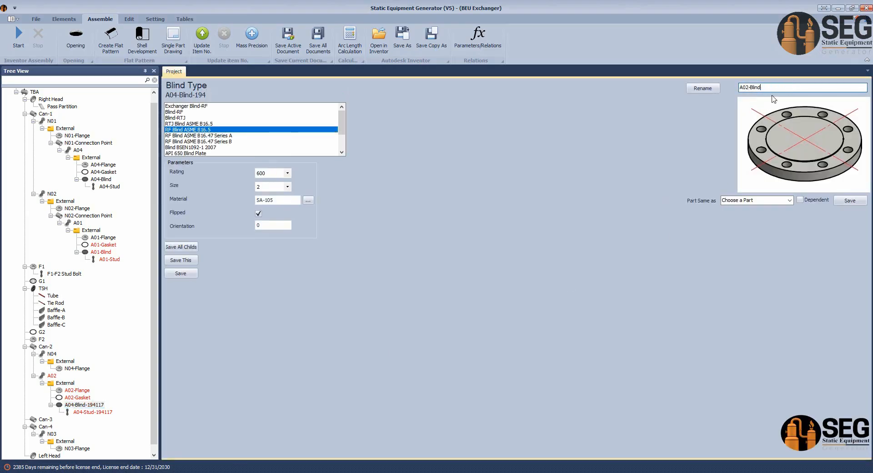
{"action": "left_click", "coordinate": [708, 90]}
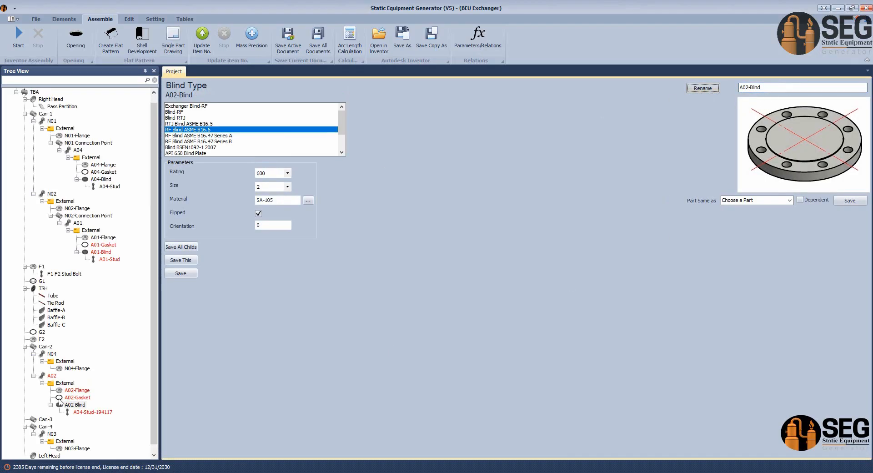
{"action": "left_click", "coordinate": [89, 413]}
{"action": "left_click_drag", "start_coordinate": [745, 88], "coordinate": [748, 88]}
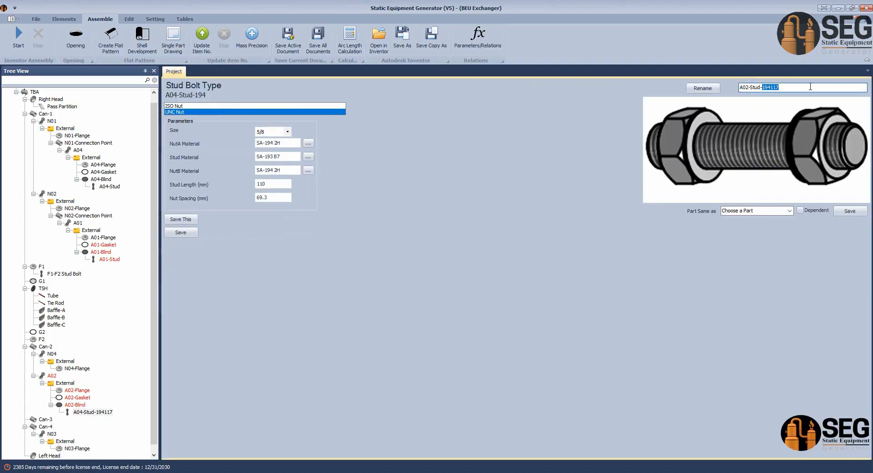
{"action": "left_click", "coordinate": [703, 89]}
Check drain A02 in the AutoCAD GA drawing, and save nozzle A02 in Static Equipment Generator with an orientation of 180
{"action": "left_click", "coordinate": [52, 376]}
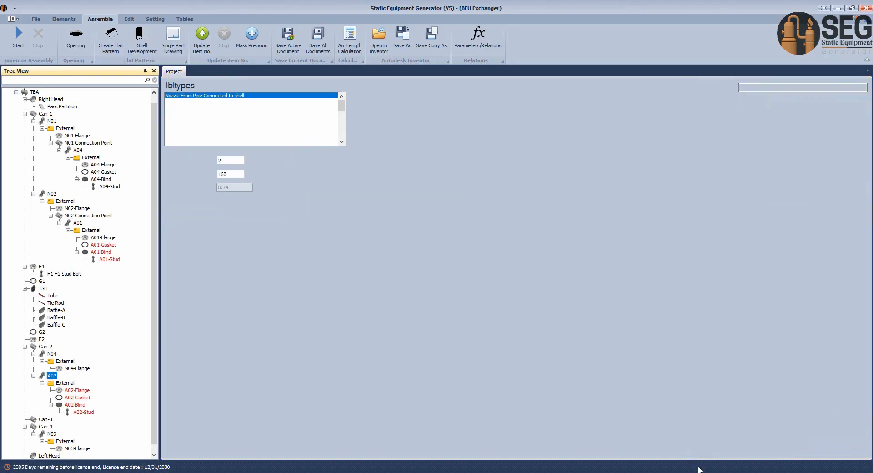
{"action": "left_click", "coordinate": [653, 472]}
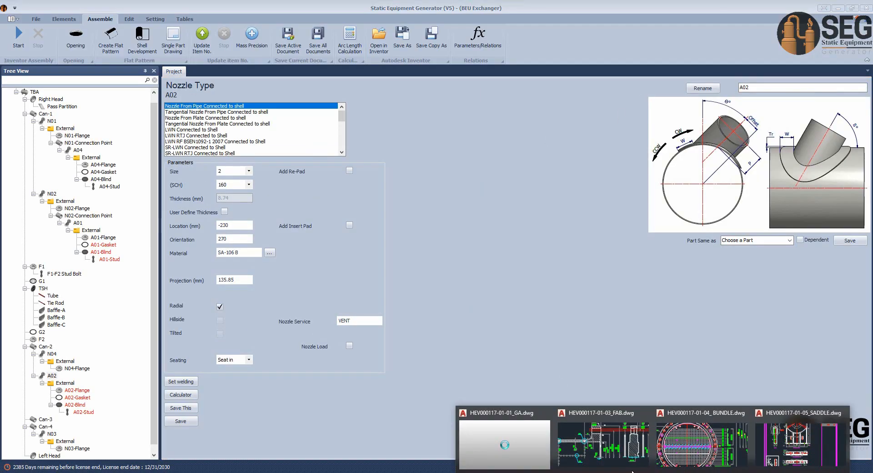
{"action": "left_click", "coordinate": [523, 443]}
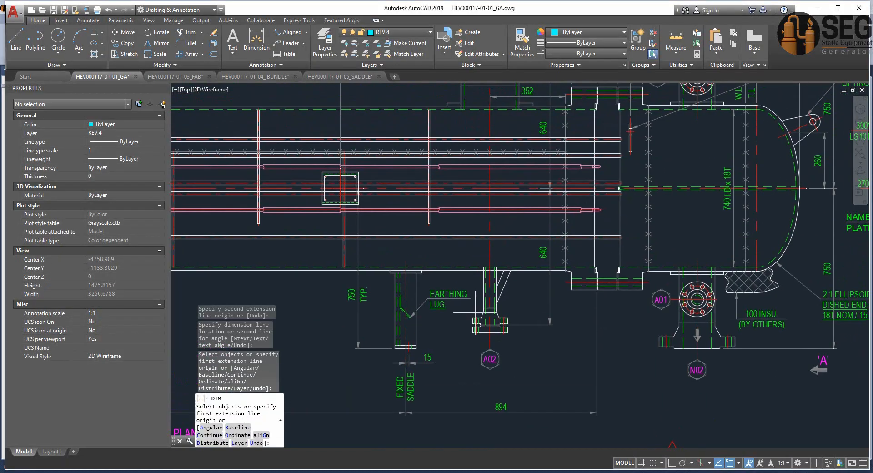
{"action": "middle_click_drag", "start_coordinate": [482, 349], "coordinate": [474, 375]}
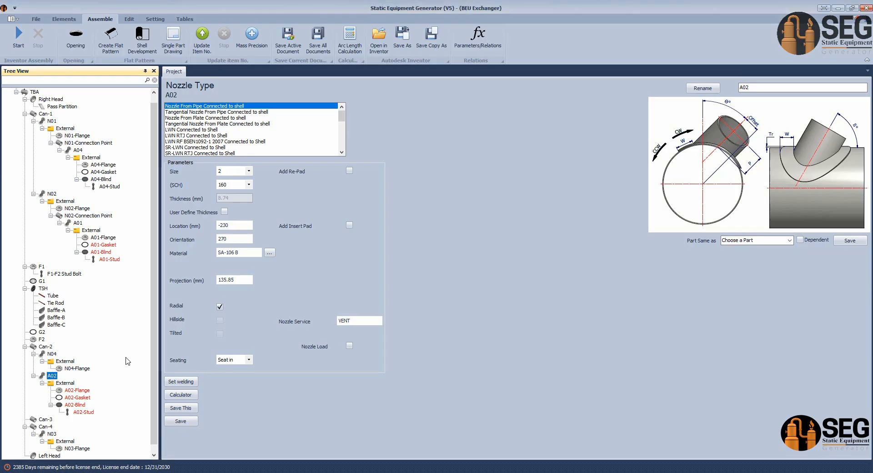
{"action": "left_click", "coordinate": [225, 238]}
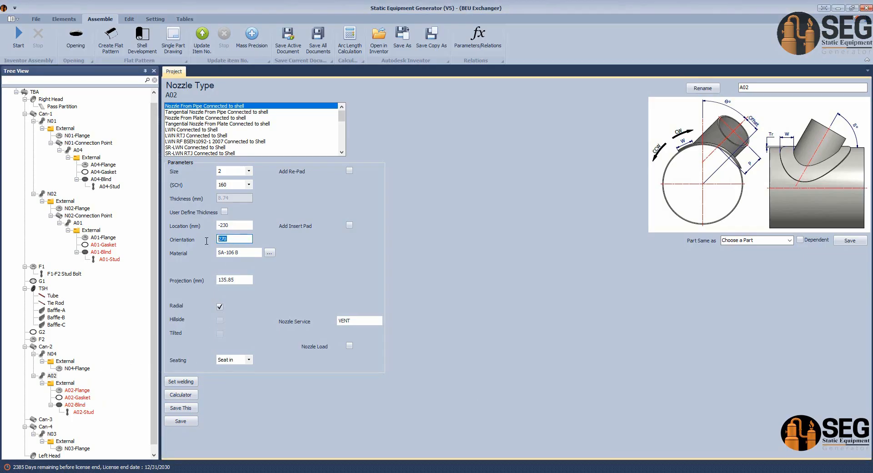
{"action": "type", "text": "180"}
{"action": "left_click", "coordinate": [183, 422]}
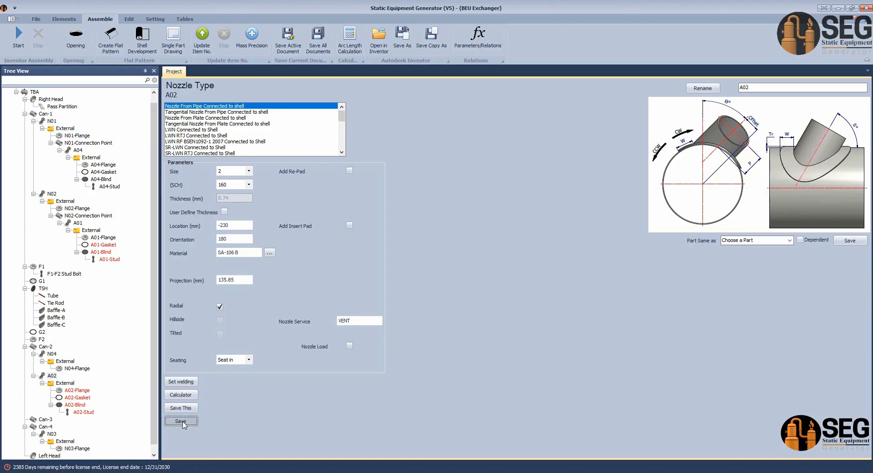
Calculate nozzle A02's projection with the Nozzle Calculator from a V.C.L. projection of 640 mm and save the result
{"action": "left_click", "coordinate": [181, 394]}
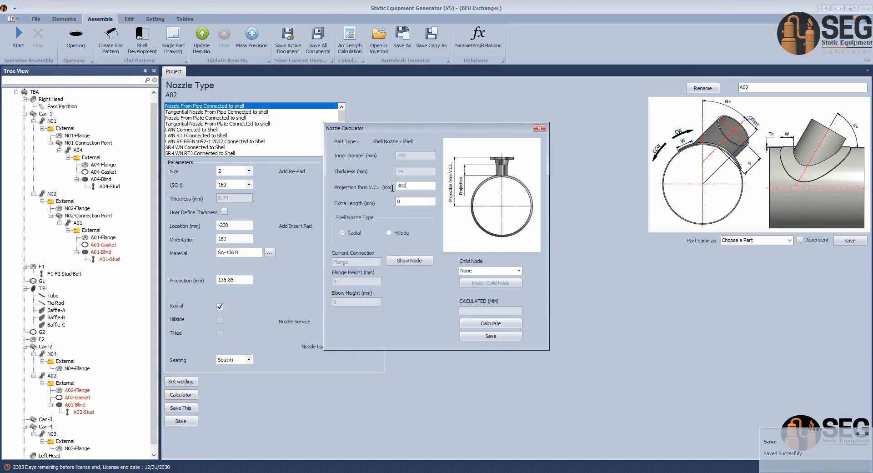
{"action": "left_click", "coordinate": [496, 323]}
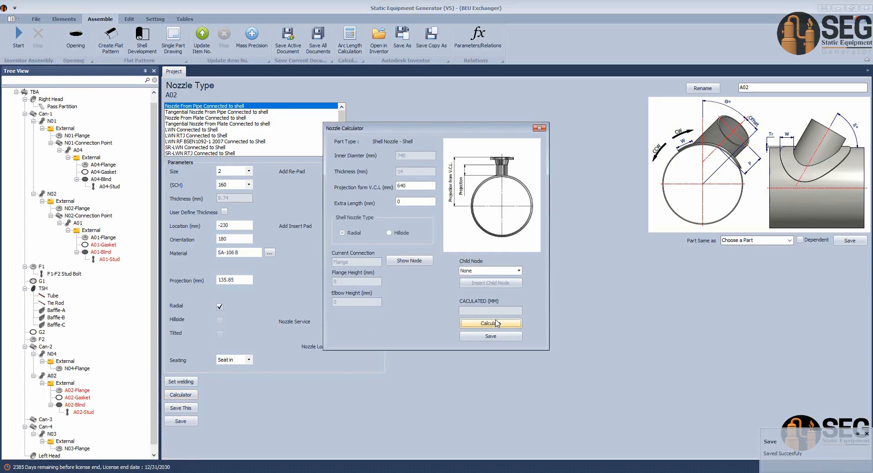
{"action": "left_click", "coordinate": [468, 321]}
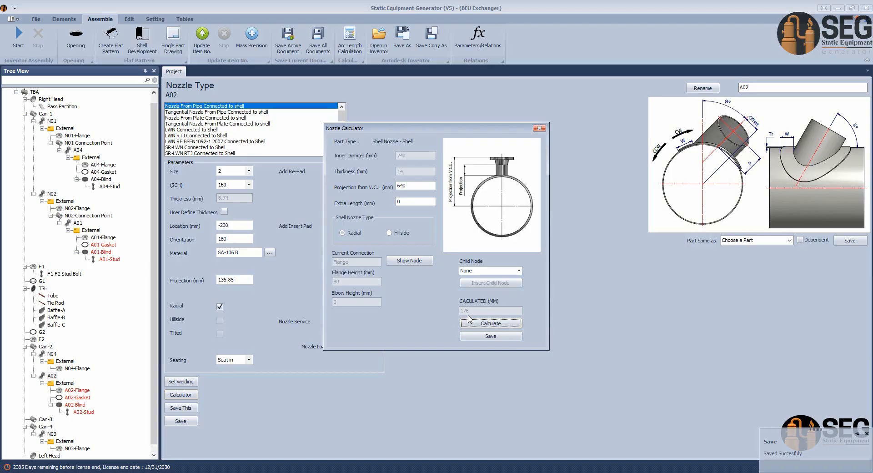
{"action": "left_click", "coordinate": [479, 337]}
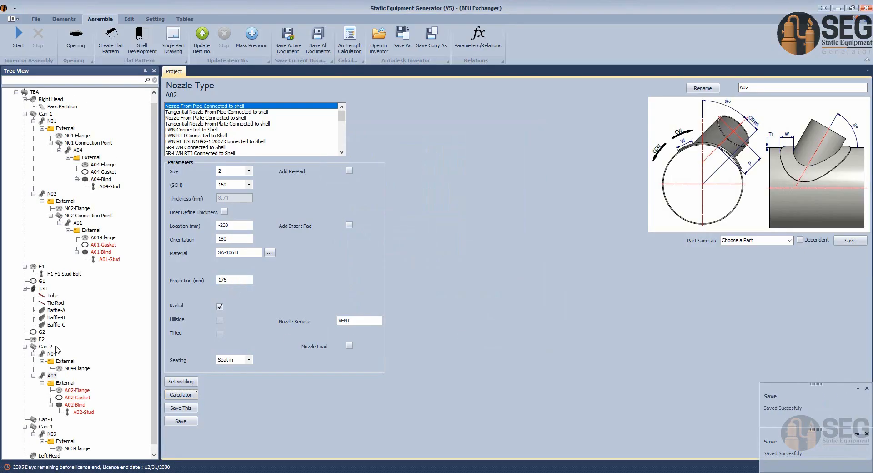
{"action": "scroll", "coordinate": [55, 346], "scroll_direction": "down", "scroll_amount": 1}
{"action": "left_click", "coordinate": [578, 472]}
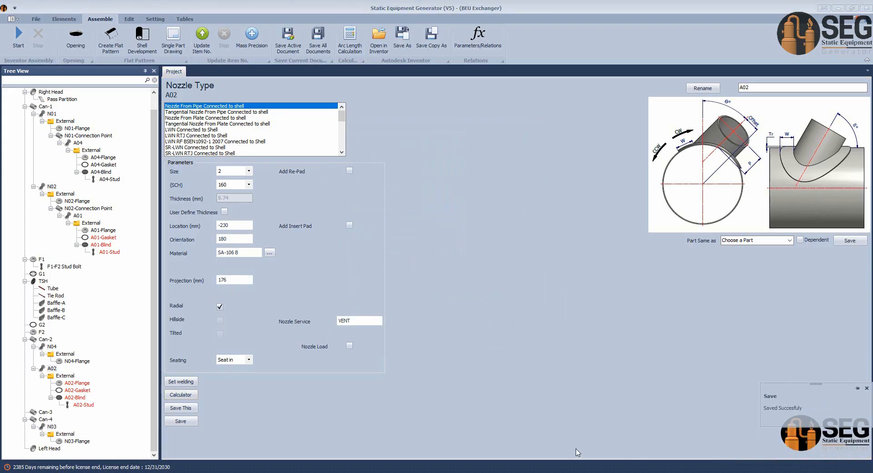
{"action": "left_click", "coordinate": [576, 449]}
{"action": "scroll", "coordinate": [489, 253], "scroll_direction": "down", "scroll_amount": 2}
{"action": "middle_click_drag", "start_coordinate": [489, 252], "coordinate": [581, 206]}
{"action": "scroll", "coordinate": [581, 206], "scroll_direction": "up", "scroll_amount": 2}
{"action": "scroll", "coordinate": [446, 371], "scroll_direction": "up", "scroll_amount": 2}
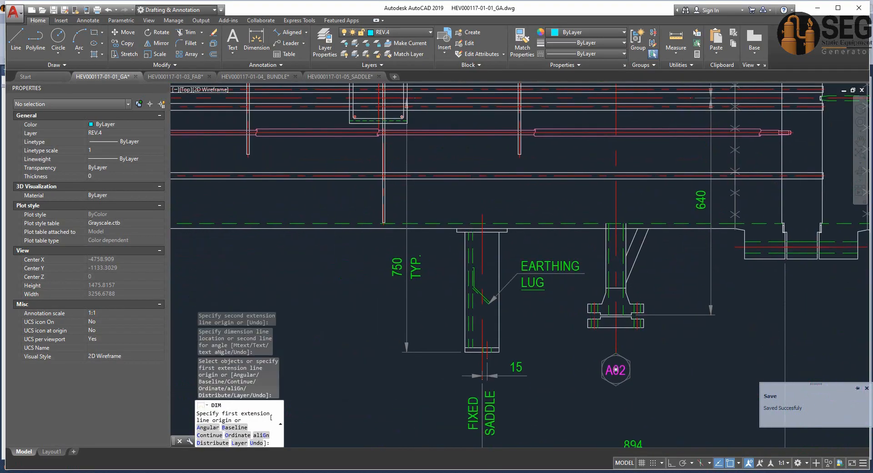
{"action": "scroll", "coordinate": [615, 365], "scroll_direction": "down", "scroll_amount": 4}
{"action": "middle_click_drag", "start_coordinate": [615, 365], "coordinate": [688, 394]}
{"action": "middle_click_drag", "start_coordinate": [338, 279], "coordinate": [609, 280]}
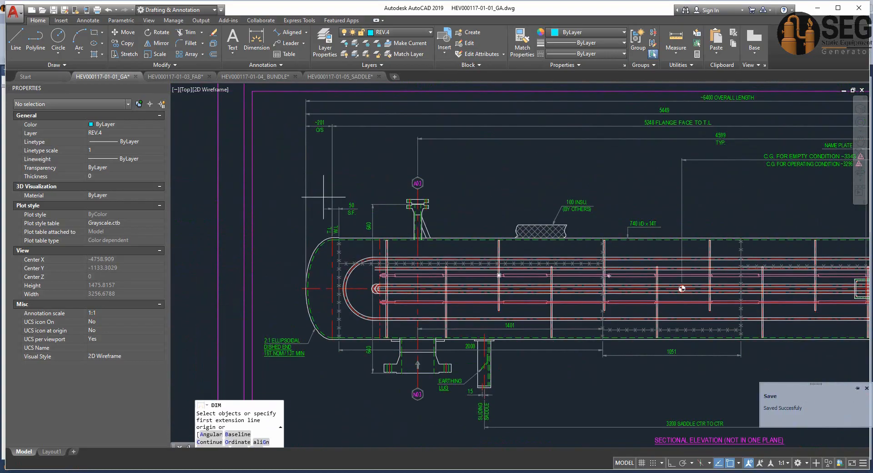
{"action": "scroll", "coordinate": [388, 180], "scroll_direction": "up", "scroll_amount": 4}
{"action": "scroll", "coordinate": [541, 237], "scroll_direction": "down", "scroll_amount": 2}
{"action": "middle_click_drag", "start_coordinate": [541, 237], "coordinate": [477, 186]}
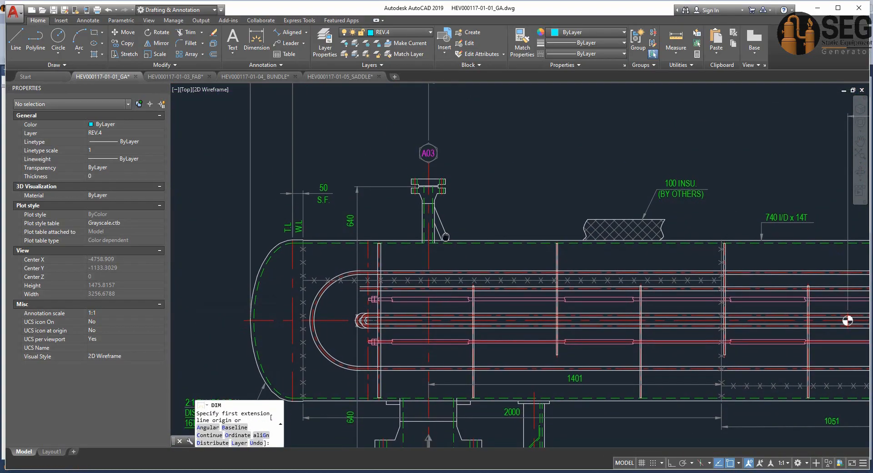
{"action": "middle_click_drag", "start_coordinate": [477, 269], "coordinate": [297, 248]}
{"action": "scroll", "coordinate": [436, 237], "scroll_direction": "down", "scroll_amount": 2}
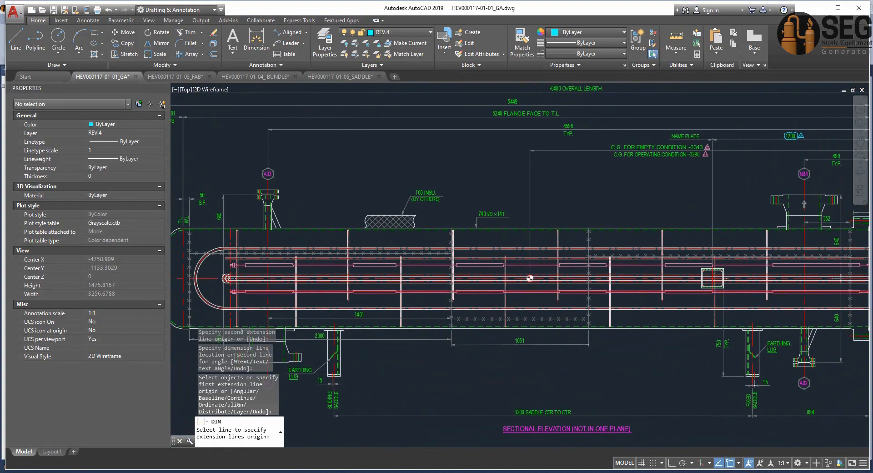
{"action": "middle_click_drag", "start_coordinate": [834, 341], "coordinate": [530, 349]}
{"action": "scroll", "coordinate": [706, 324], "scroll_direction": "up", "scroll_amount": 2}
{"action": "scroll", "coordinate": [505, 347], "scroll_direction": "up", "scroll_amount": 2}
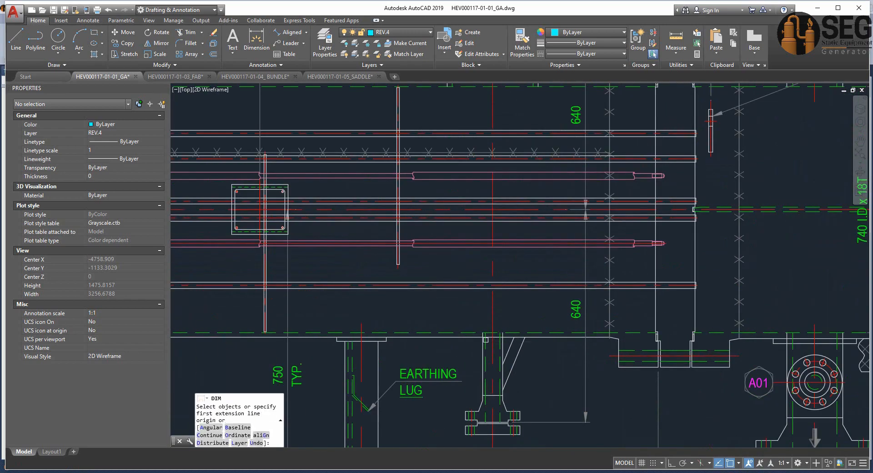
{"action": "middle_click_drag", "start_coordinate": [566, 209], "coordinate": [498, 323]}
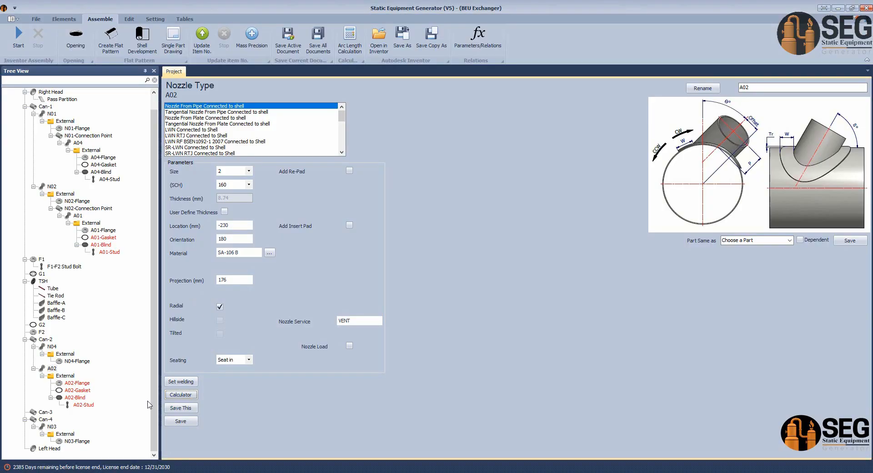
In Static Equipment Generator, set nozzle A02's location to 352 mm, the same as N04's, and save it
{"action": "left_click", "coordinate": [52, 347]}
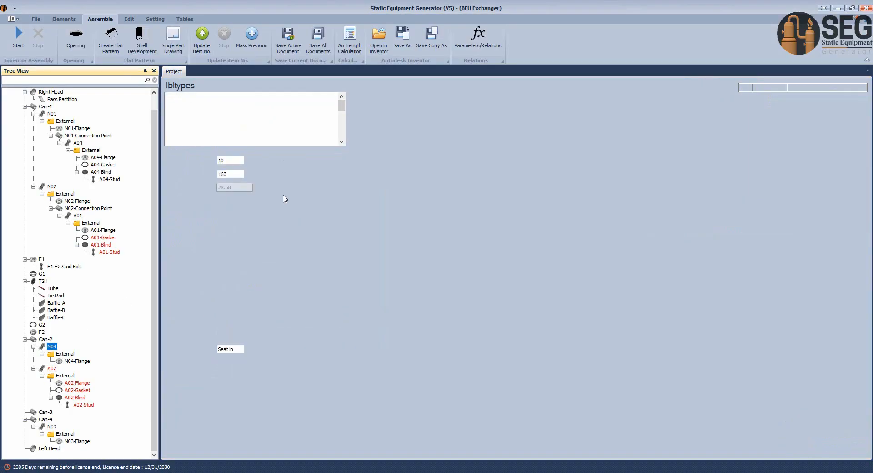
{"action": "left_click", "coordinate": [241, 226]}
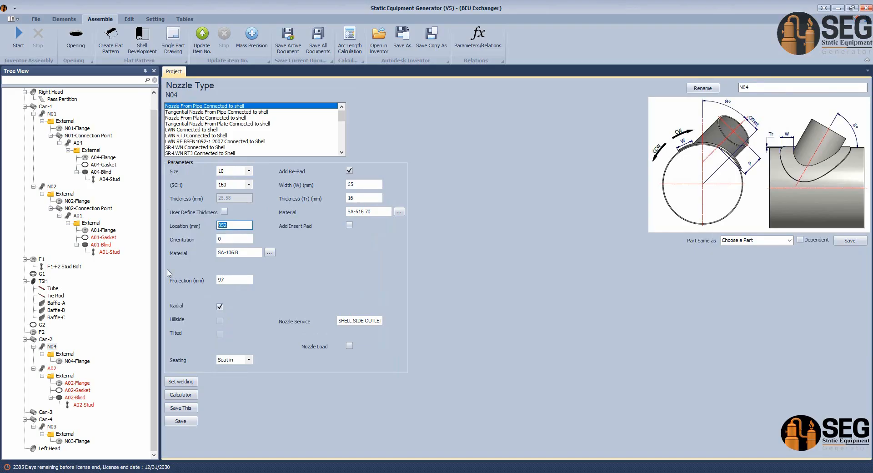
{"action": "left_click", "coordinate": [52, 369]}
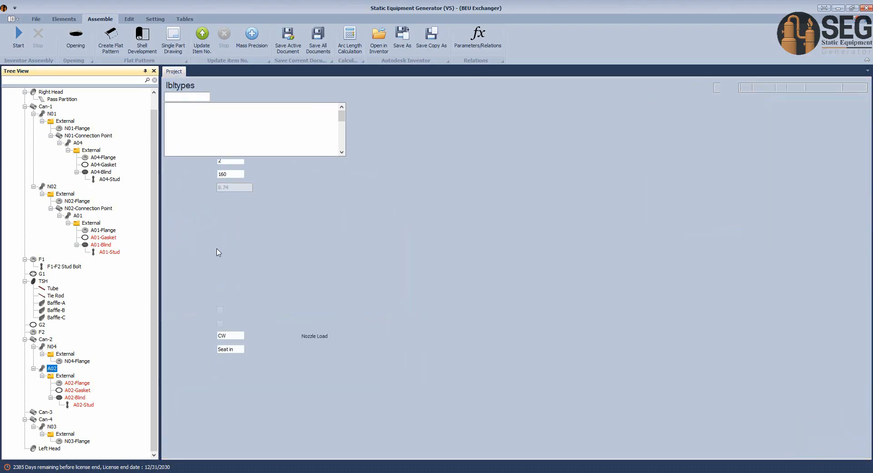
{"action": "left_click", "coordinate": [234, 226]}
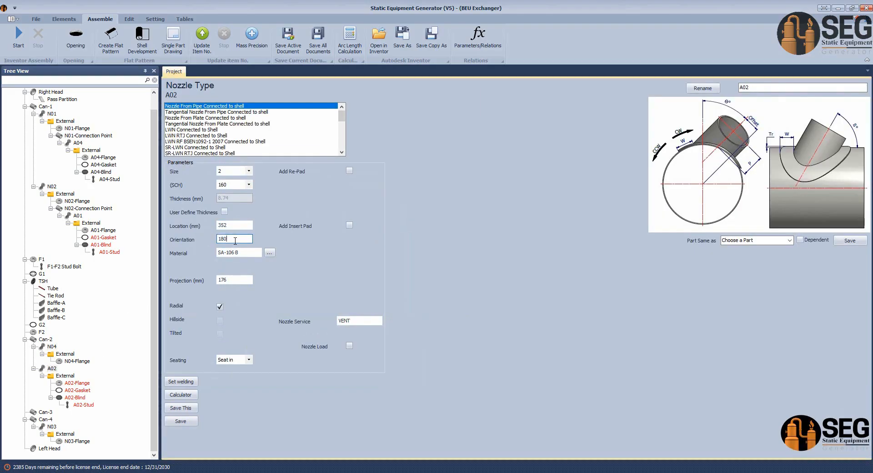
{"action": "left_click", "coordinate": [180, 421]}
{"action": "left_click", "coordinate": [54, 376]}
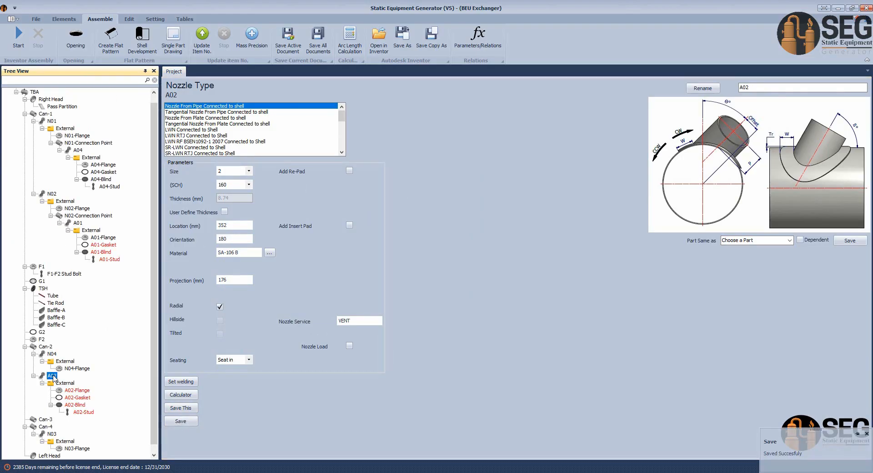
Copy nozzle A02 with all its attached parts and paste it into Can-4
{"action": "right_click", "coordinate": [56, 376]}
{"action": "scroll", "coordinate": [75, 401], "scroll_direction": "down", "scroll_amount": 1}
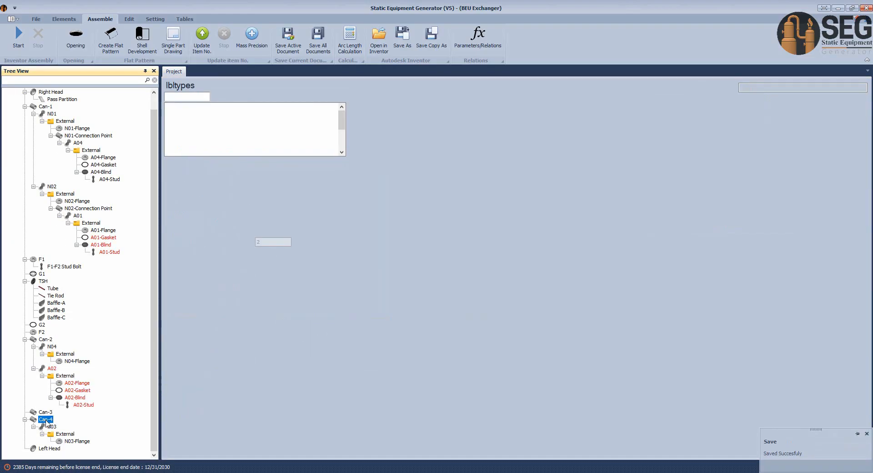
{"action": "right_click", "coordinate": [47, 423]}
{"action": "left_click", "coordinate": [64, 434]}
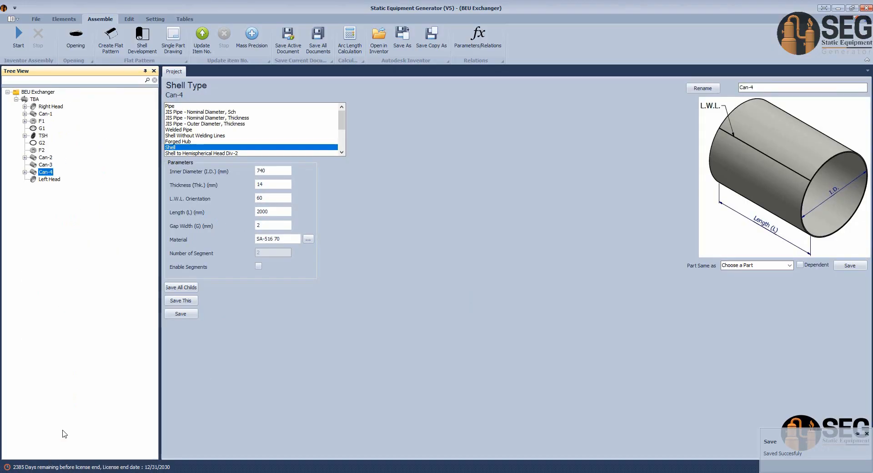
{"action": "left_click", "coordinate": [25, 172]}
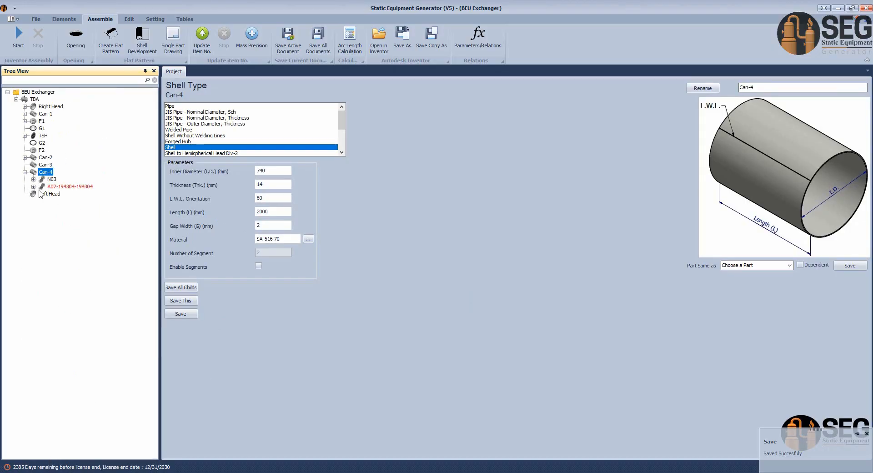
Rename the copied nozzle under Can-4 as A03 and its flange as A03-Flange
{"action": "left_click", "coordinate": [52, 187]}
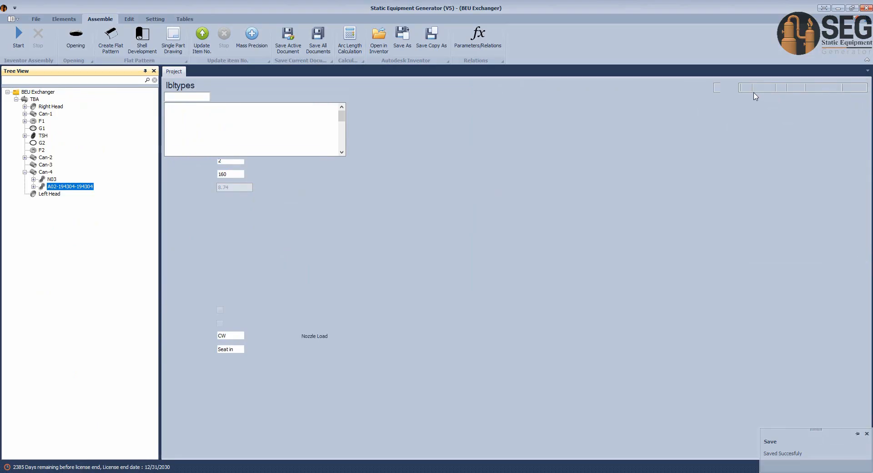
{"action": "triple_click", "coordinate": [748, 89]}
{"action": "type", "text": "A03"}
{"action": "left_click", "coordinate": [703, 89]}
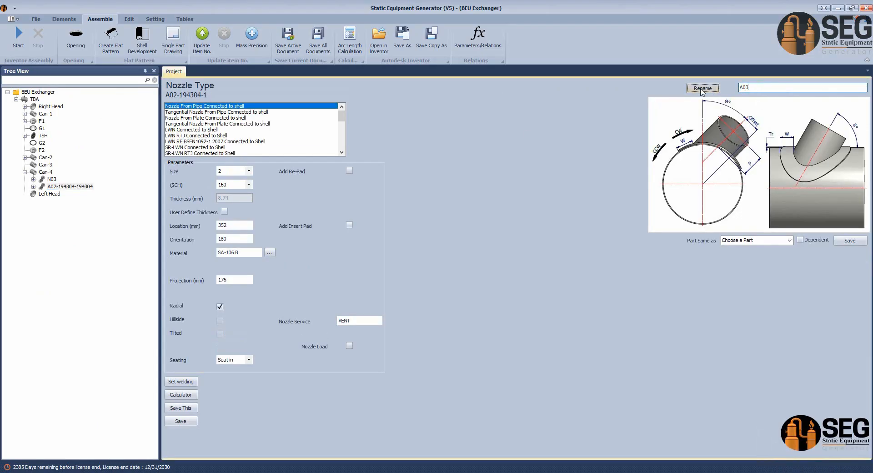
{"action": "scroll", "coordinate": [90, 392], "scroll_direction": "down", "scroll_amount": 1}
{"action": "left_click", "coordinate": [72, 419]}
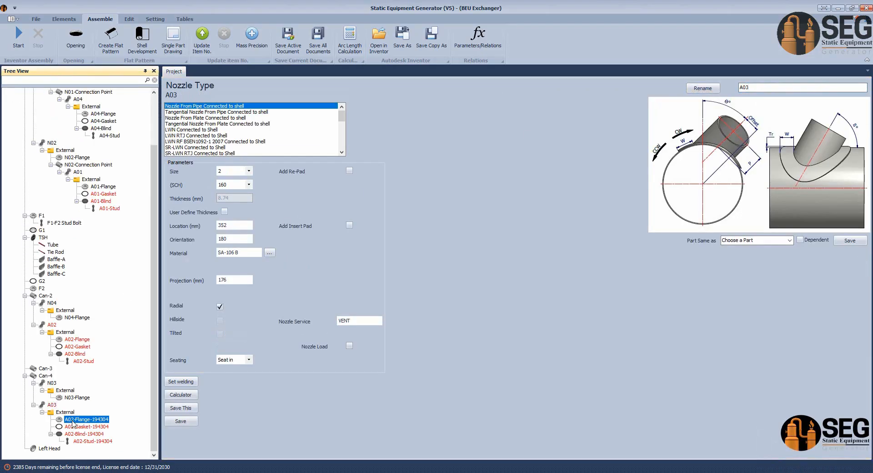
{"action": "left_click_drag", "start_coordinate": [746, 88], "coordinate": [750, 88]}
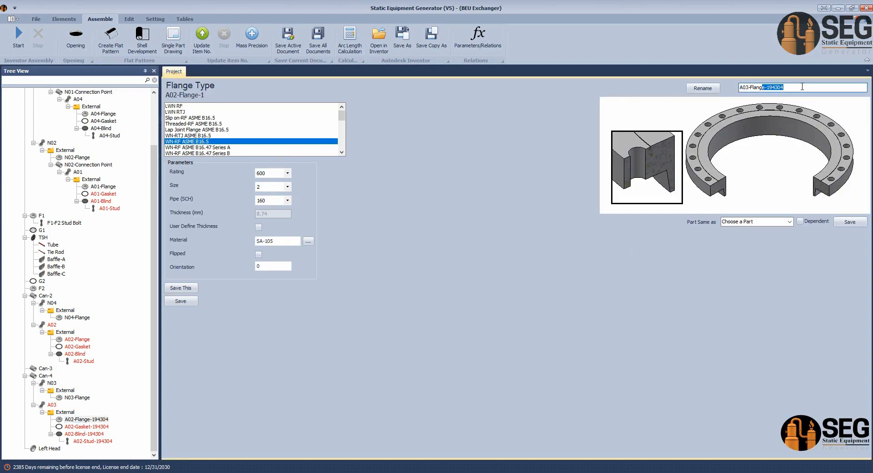
{"action": "key", "text": "BackSpace"}
{"action": "key", "text": "BackSpace"}
{"action": "left_click", "coordinate": [705, 90]}
Rename nozzle A03's copied gasket as A03-Gasket and its copied blind as A03-Blind
{"action": "left_click", "coordinate": [92, 435]}
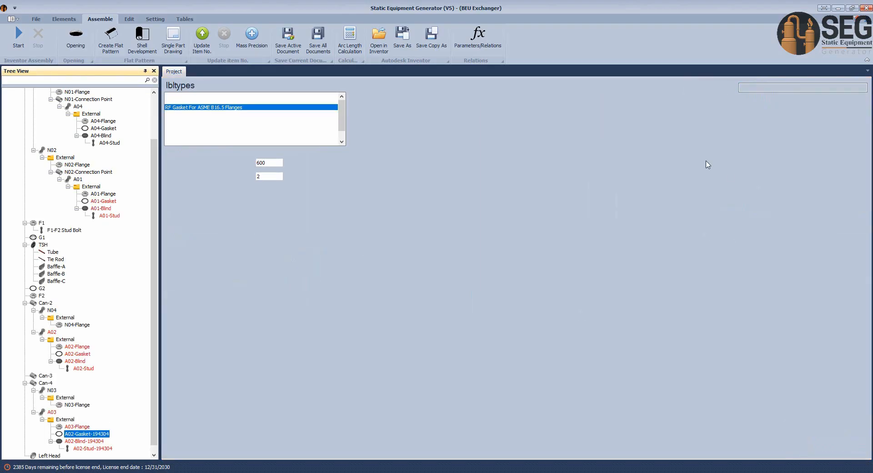
{"action": "left_click", "coordinate": [748, 87]}
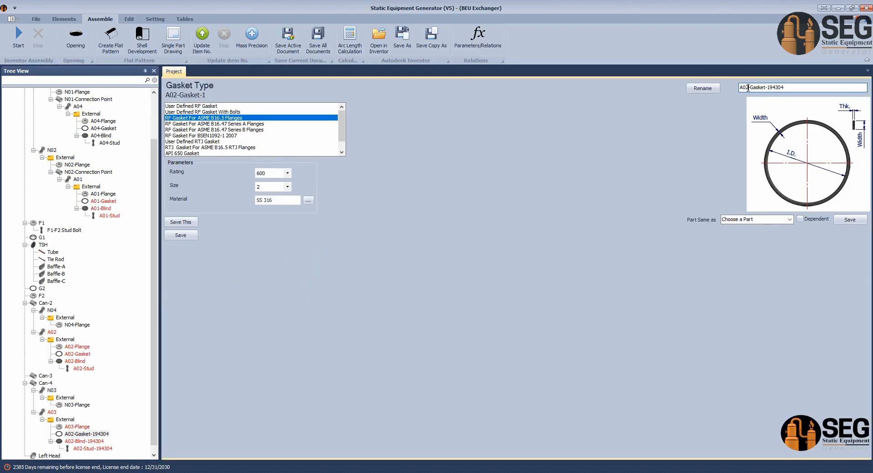
{"action": "key", "text": "BackSpace"}
{"action": "key", "text": "BackSpace"}
{"action": "left_click", "coordinate": [703, 87]}
{"action": "left_click", "coordinate": [92, 434]}
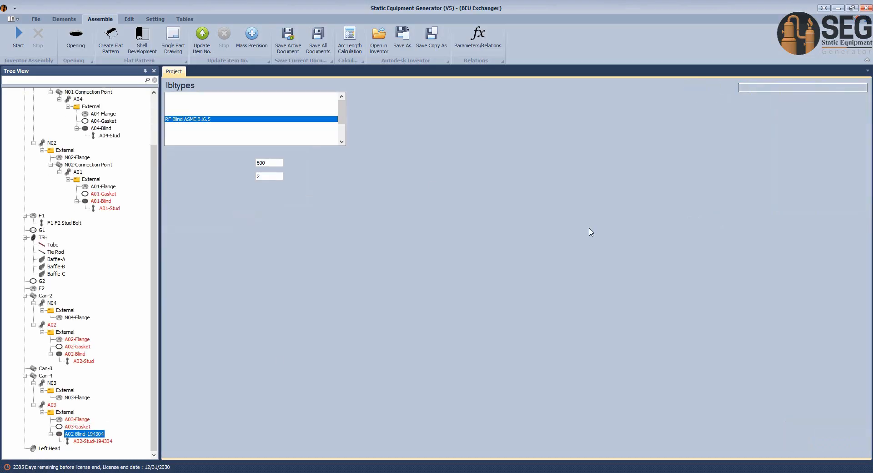
{"action": "left_click_drag", "start_coordinate": [745, 88], "coordinate": [749, 87]}
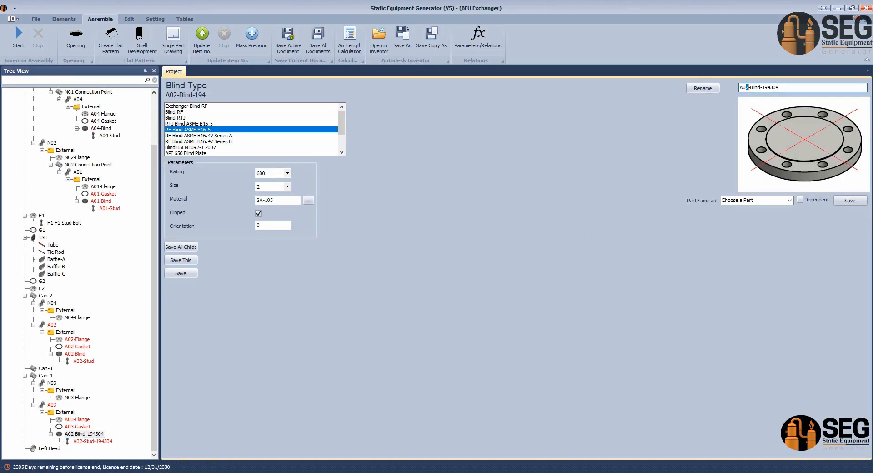
{"action": "left_click", "coordinate": [709, 91]}
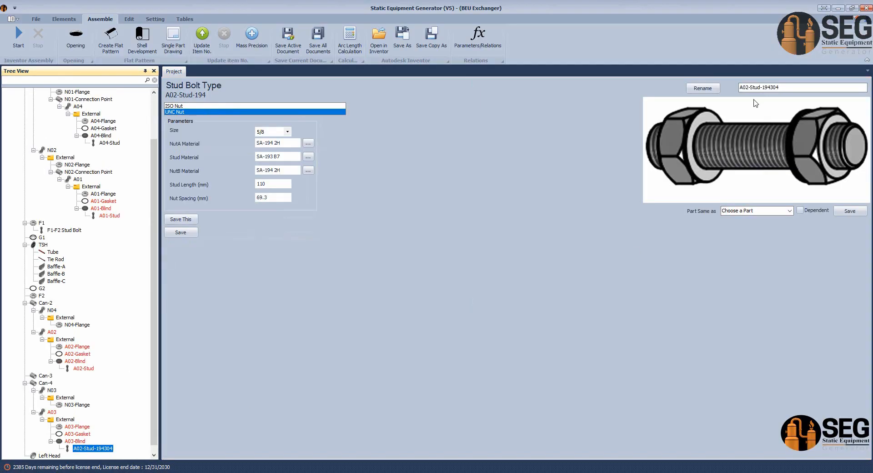
Rename the copied stud bolt under A03-Blind as A03-Stud
{"action": "left_click_drag", "start_coordinate": [745, 87], "coordinate": [749, 87]}
{"action": "type", "text": "3"}
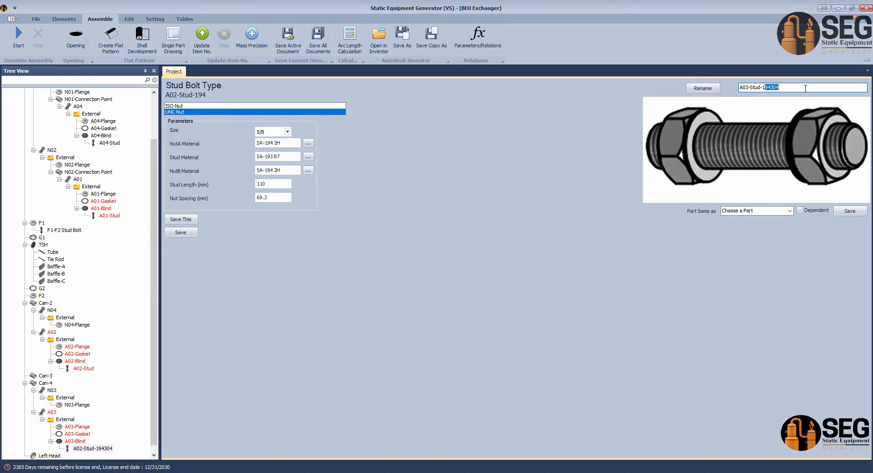
{"action": "key", "text": "BackSpace"}
{"action": "key", "text": "BackSpace"}
{"action": "key", "text": "BackSpace"}
{"action": "left_click", "coordinate": [711, 91]}
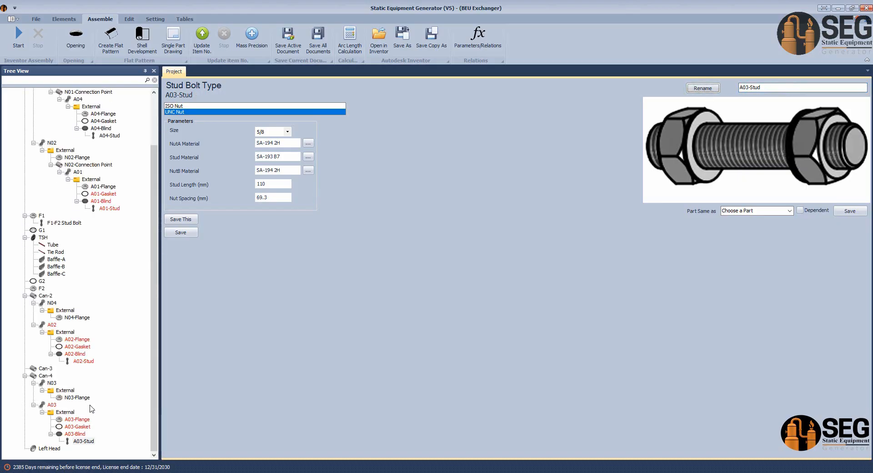
Set nozzle A03's orientation to 0 and save it
{"action": "left_click", "coordinate": [52, 405]}
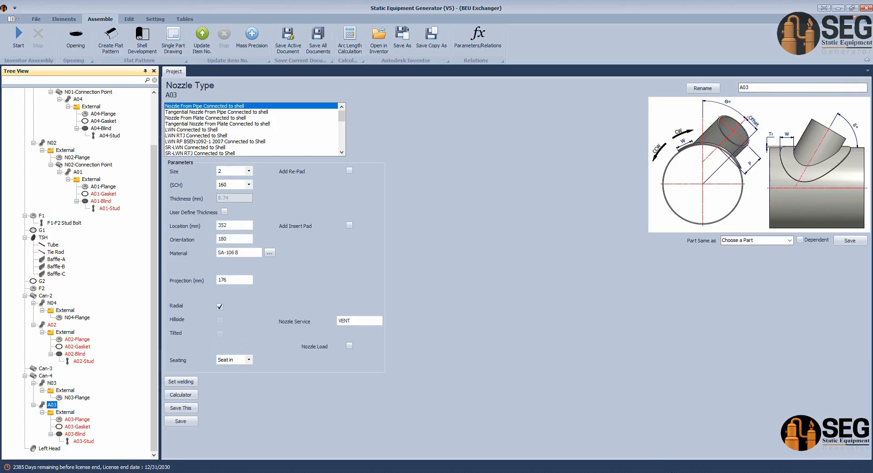
{"action": "left_click", "coordinate": [655, 472]}
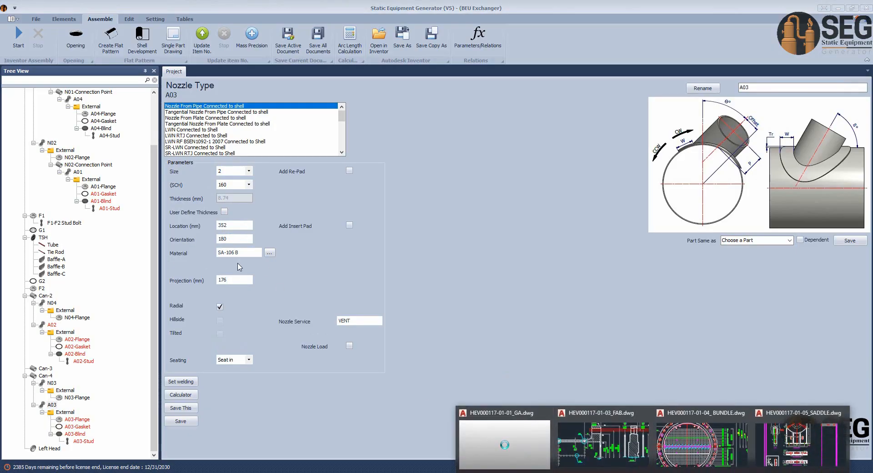
{"action": "left_click", "coordinate": [193, 240]}
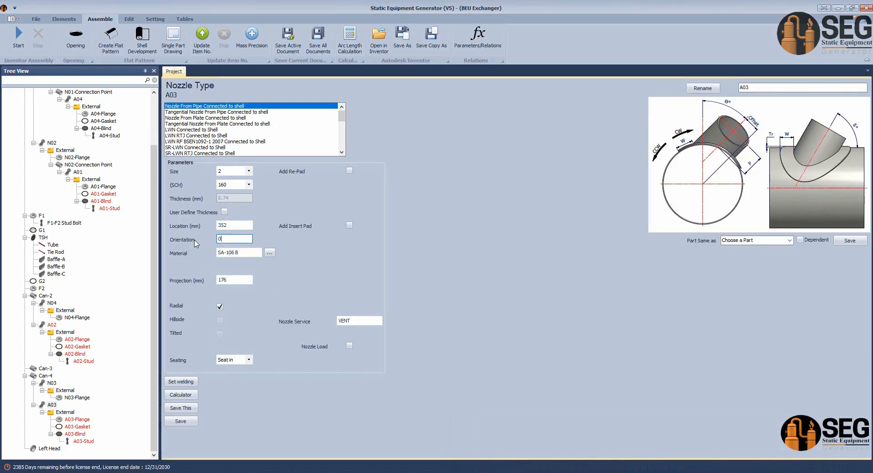
{"action": "type", "text": "0"}
{"action": "left_click", "coordinate": [182, 422]}
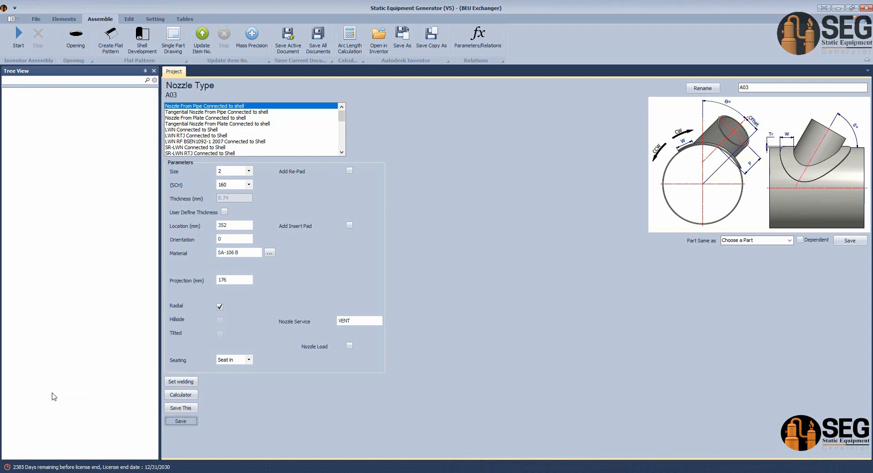
Copy the location of nozzle N03, apply the same 1401 mm to nozzle A03, and save it
{"action": "left_click", "coordinate": [53, 391]}
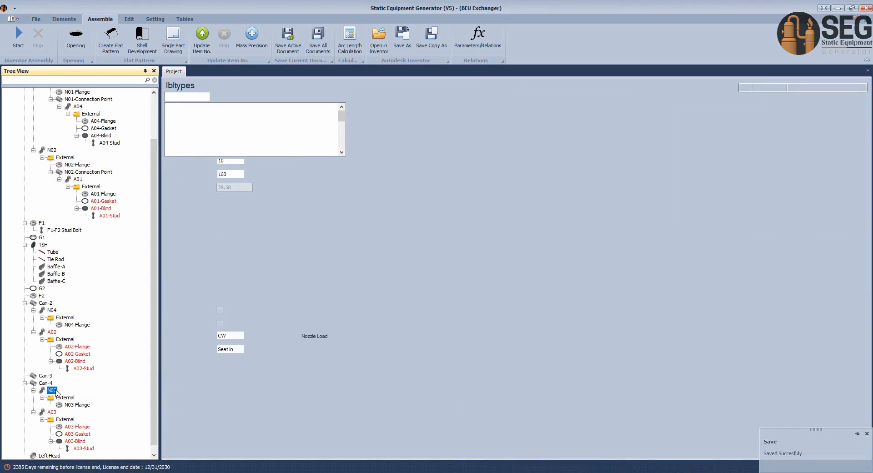
{"action": "left_click", "coordinate": [197, 227]}
{"action": "key", "text": "ctrl+c"}
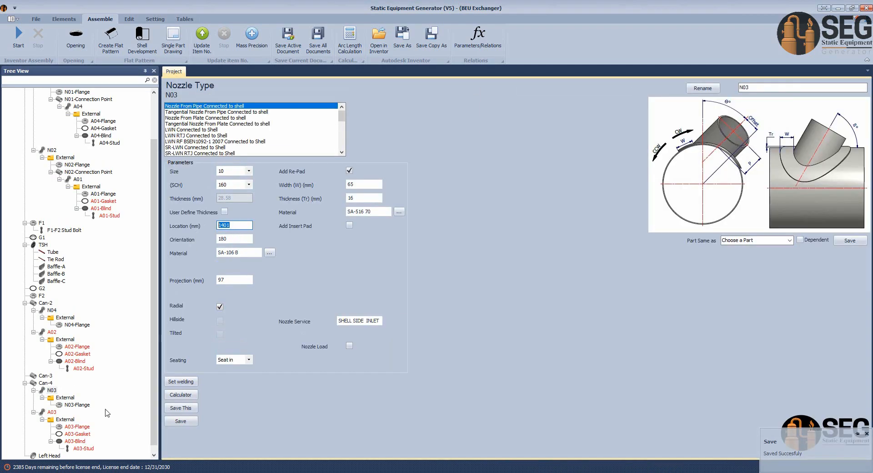
{"action": "left_click", "coordinate": [52, 412]}
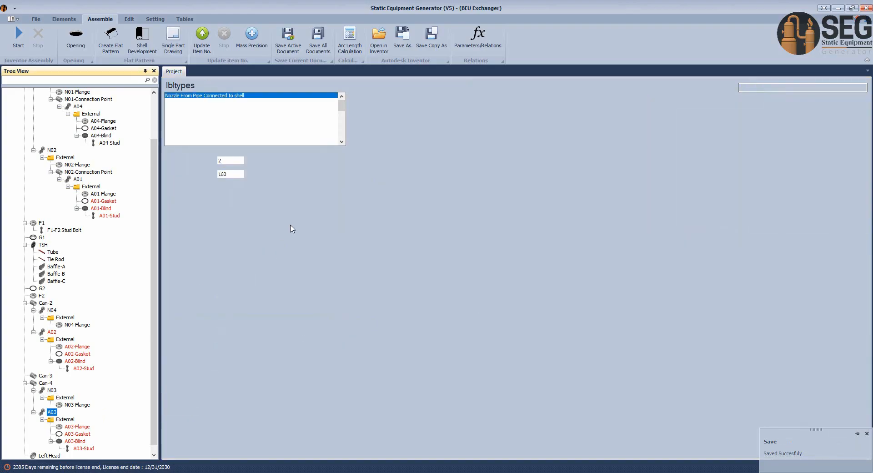
{"action": "left_click_drag", "start_coordinate": [236, 226], "coordinate": [198, 228]}
{"action": "key", "text": "ctrl+v"}
{"action": "left_click", "coordinate": [237, 240]}
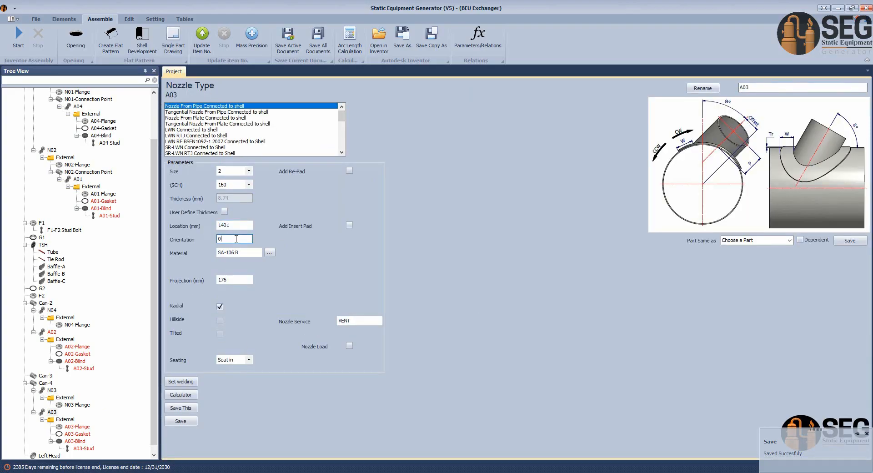
{"action": "left_click", "coordinate": [192, 425]}
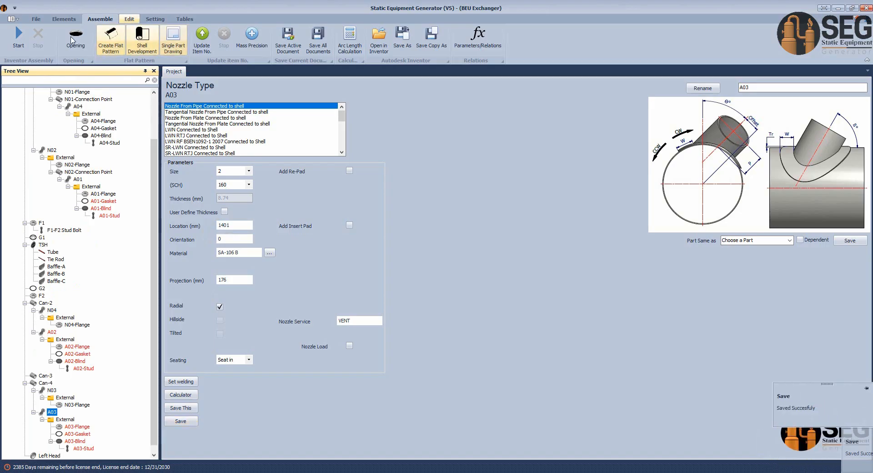
Generate the updated assembly in Inventor and inspect the vent and drain nozzles on the TBA.iam model
{"action": "left_click", "coordinate": [19, 41]}
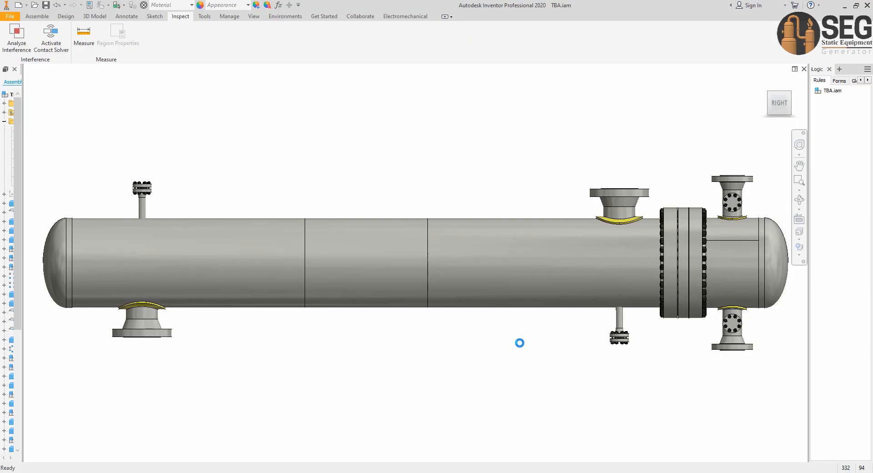
{"action": "left_click", "coordinate": [799, 199]}
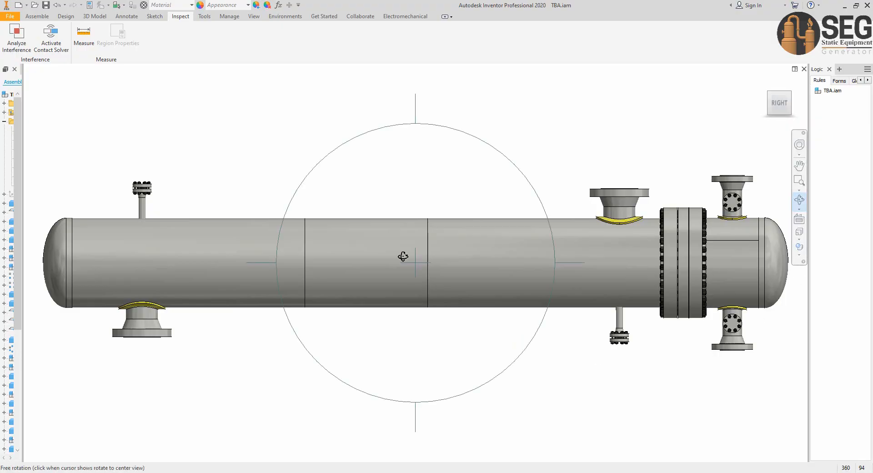
{"action": "left_click_drag", "start_coordinate": [403, 201], "coordinate": [364, 308]}
{"action": "scroll", "coordinate": [378, 305], "scroll_direction": "up", "scroll_amount": 3}
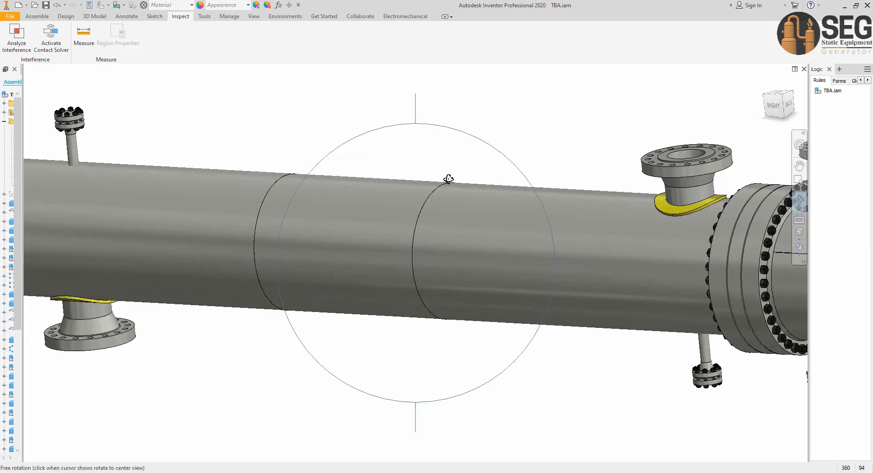
{"action": "right_click", "coordinate": [448, 179]}
{"action": "left_click", "coordinate": [466, 184]}
{"action": "scroll", "coordinate": [469, 169], "scroll_direction": "down", "scroll_amount": 4}
{"action": "middle_click_drag", "start_coordinate": [469, 168], "coordinate": [506, 234]}
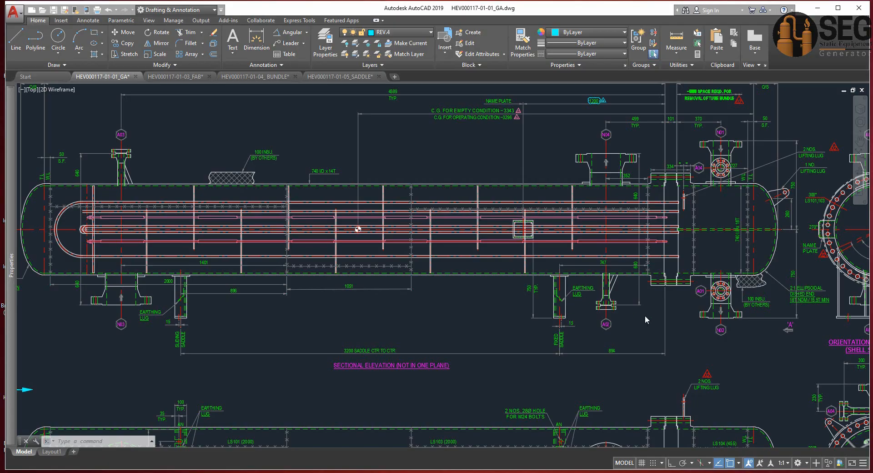
{"action": "scroll", "coordinate": [787, 196], "scroll_direction": "up", "scroll_amount": 4}
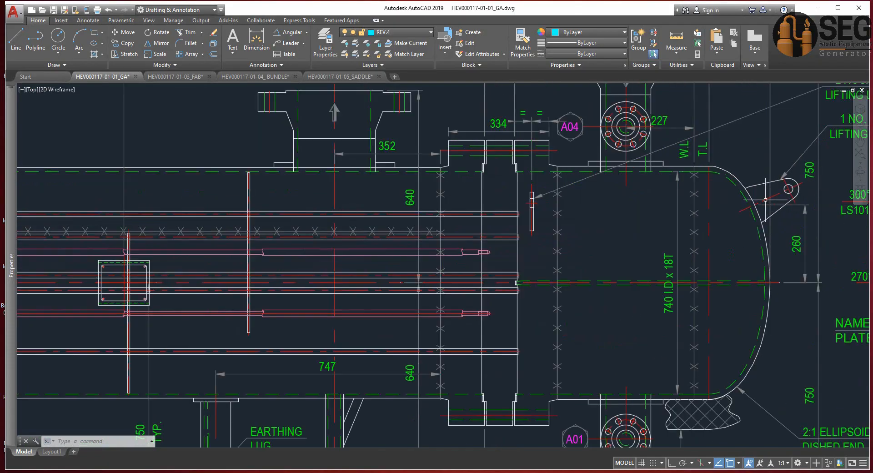
{"action": "middle_click_drag", "start_coordinate": [537, 199], "coordinate": [548, 232]}
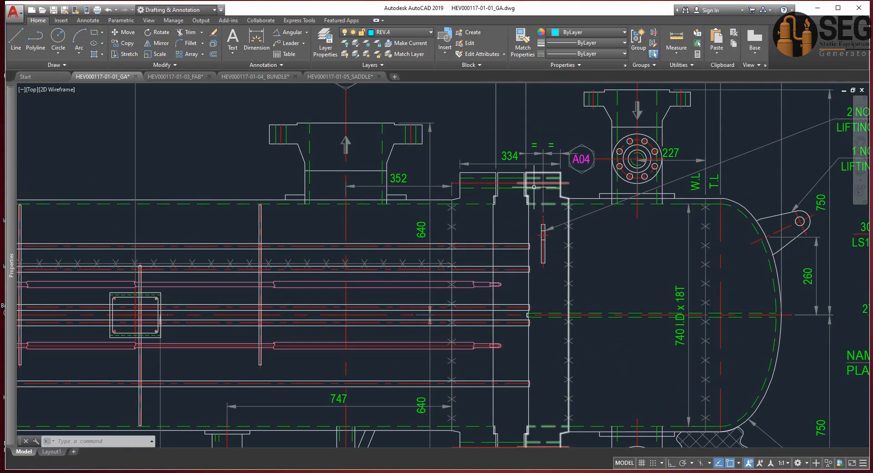
{"action": "scroll", "coordinate": [547, 185], "scroll_direction": "up", "scroll_amount": 6}
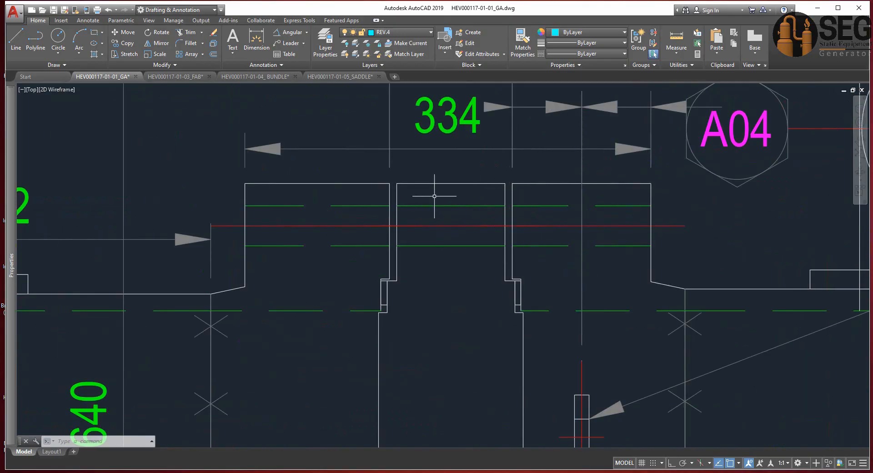
{"action": "middle_click_drag", "start_coordinate": [460, 226], "coordinate": [466, 194]}
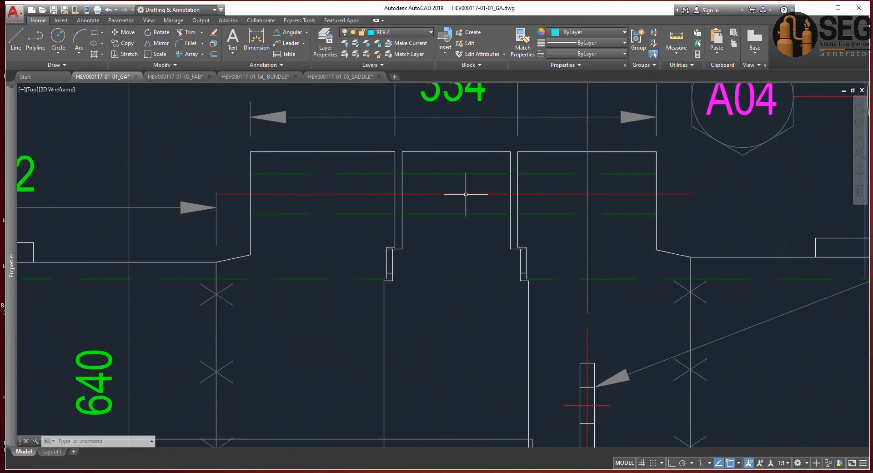
{"action": "left_click", "coordinate": [175, 76]}
{"action": "scroll", "coordinate": [443, 204], "scroll_direction": "down", "scroll_amount": 2}
{"action": "scroll", "coordinate": [443, 204], "scroll_direction": "up", "scroll_amount": 4}
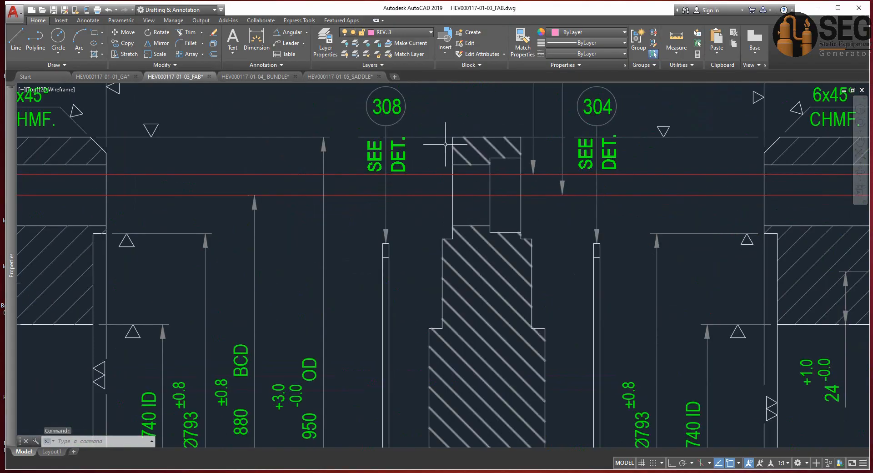
{"action": "scroll", "coordinate": [480, 182], "scroll_direction": "down", "scroll_amount": 4}
{"action": "scroll", "coordinate": [480, 182], "scroll_direction": "up", "scroll_amount": 2}
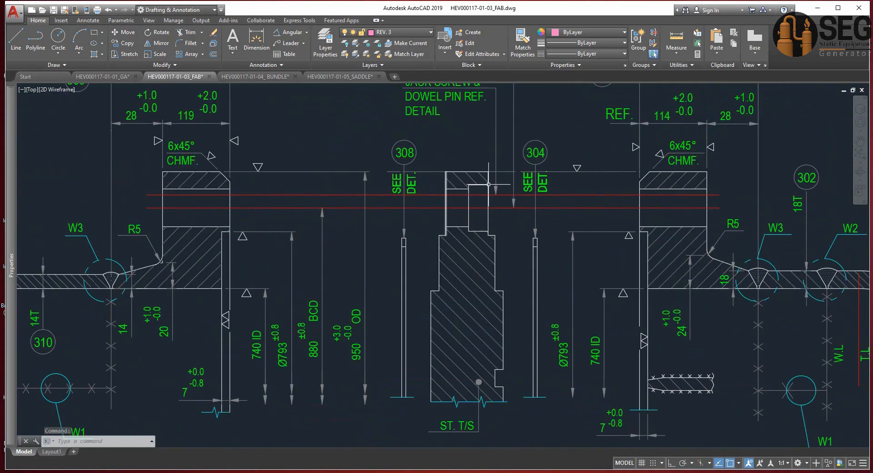
{"action": "scroll", "coordinate": [481, 192], "scroll_direction": "up", "scroll_amount": 2}
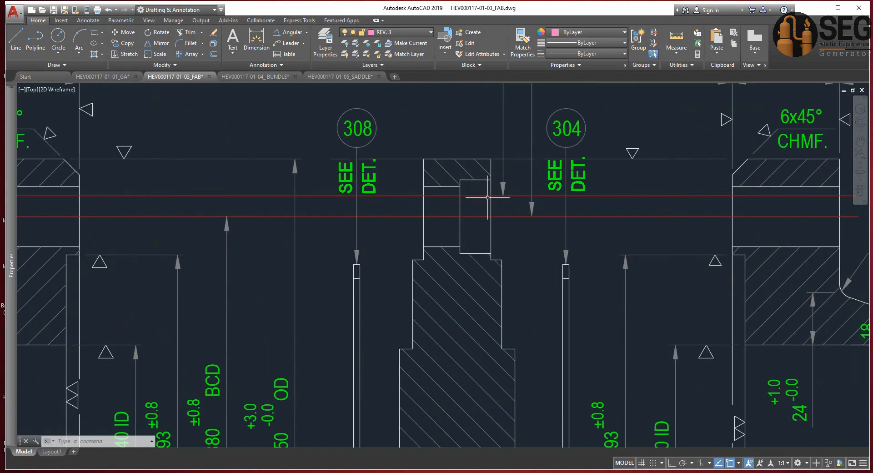
{"action": "scroll", "coordinate": [475, 210], "scroll_direction": "down", "scroll_amount": 2}
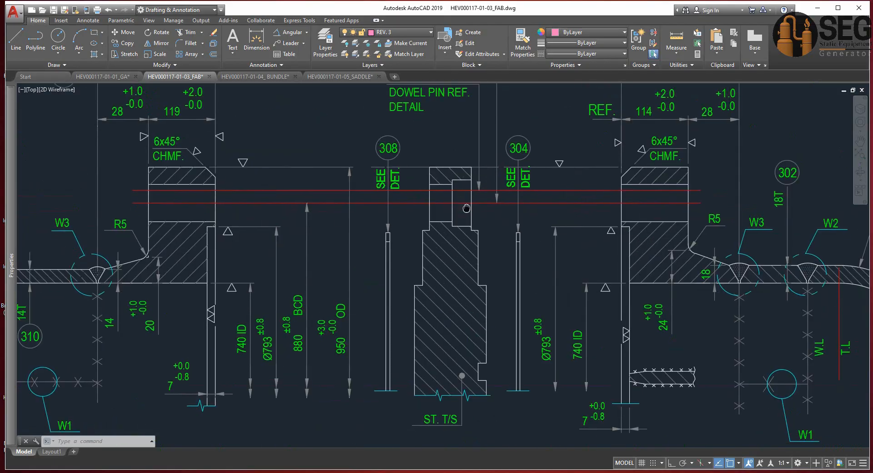
{"action": "scroll", "coordinate": [468, 200], "scroll_direction": "up", "scroll_amount": 2}
{"action": "scroll", "coordinate": [468, 200], "scroll_direction": "down", "scroll_amount": 6}
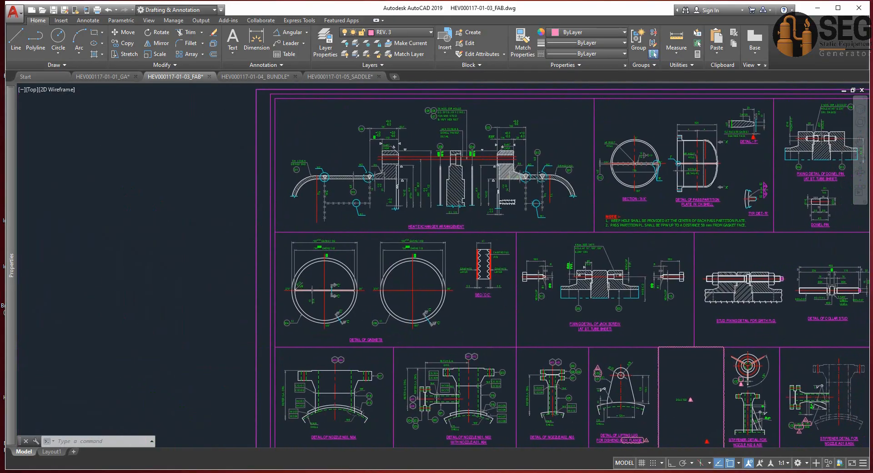
{"action": "scroll", "coordinate": [468, 201], "scroll_direction": "up", "scroll_amount": 6}
{"action": "scroll", "coordinate": [464, 200], "scroll_direction": "down", "scroll_amount": 1}
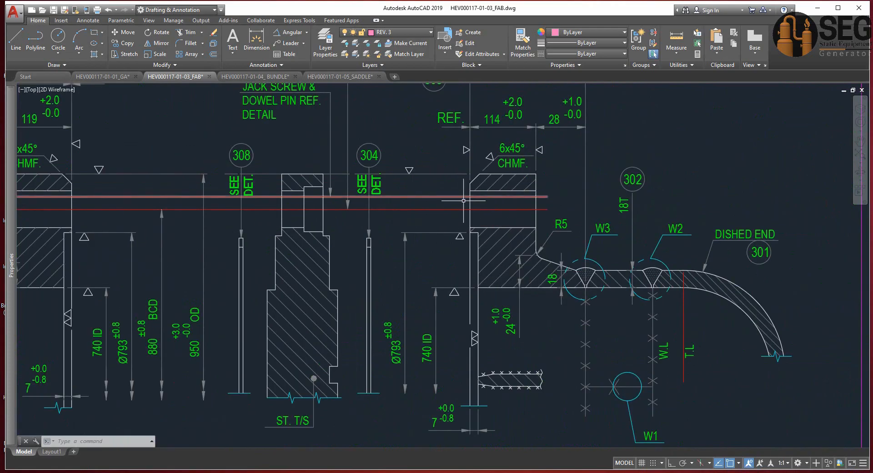
{"action": "middle_click", "coordinate": [305, 140]}
{"action": "middle_click", "coordinate": [305, 140]}
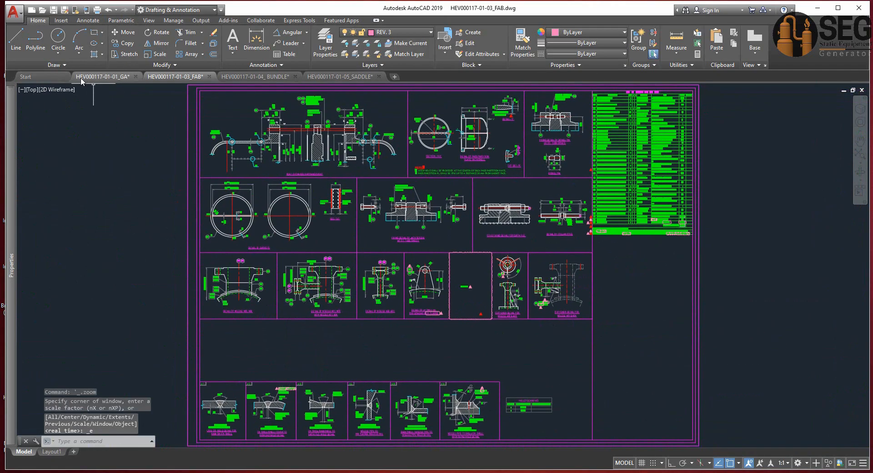
{"action": "left_click", "coordinate": [101, 76]}
{"action": "scroll", "coordinate": [455, 250], "scroll_direction": "down", "scroll_amount": 4}
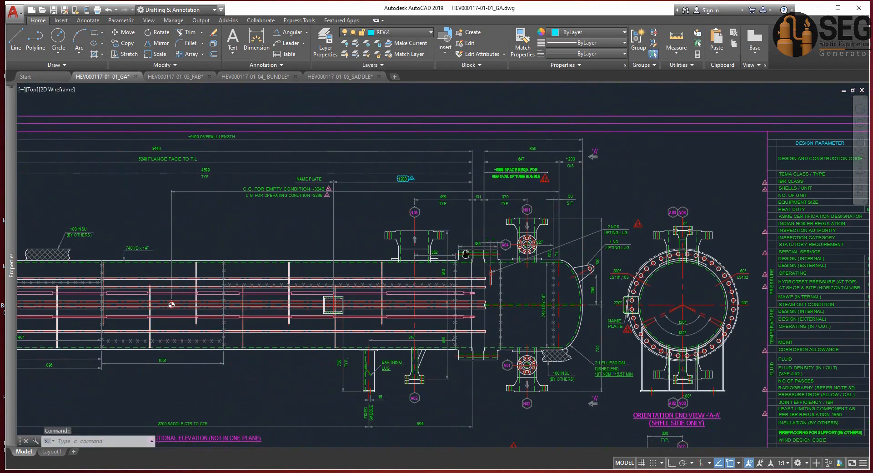
{"action": "middle_click_drag", "start_coordinate": [466, 254], "coordinate": [522, 161]}
{"action": "scroll", "coordinate": [426, 275], "scroll_direction": "up", "scroll_amount": 2}
{"action": "scroll", "coordinate": [468, 247], "scroll_direction": "up", "scroll_amount": 1}
{"action": "mouse_move", "coordinate": [426, 275]}
{"action": "middle_mouse_down"}
{"action": "mouse_move", "coordinate": [468, 247]}
{"action": "mouse_move", "coordinate": [469, 275]}
{"action": "middle_mouse_up"}
{"action": "scroll", "coordinate": [459, 261], "scroll_direction": "down", "scroll_amount": 1}
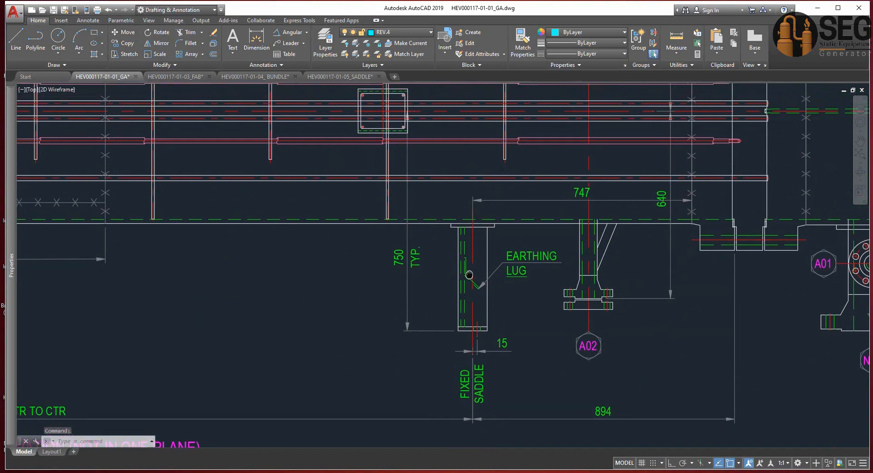
{"action": "scroll", "coordinate": [469, 275], "scroll_direction": "down", "scroll_amount": 1}
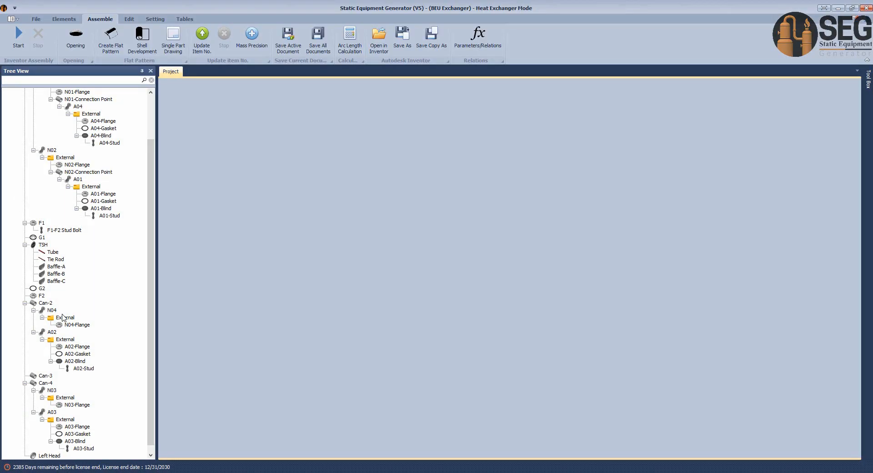
In Static Equipment Generator, add a saddle named "Fixed Saddle" to Can-2 and set its type to Saddle Web Plate Case1 (Right)
{"action": "left_click", "coordinate": [64, 19]}
{"action": "left_click", "coordinate": [15, 38]}
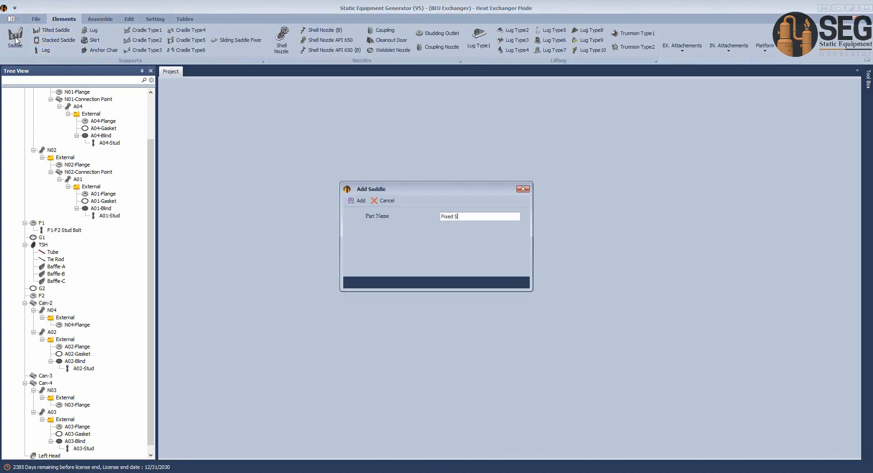
{"action": "key", "text": "Return"}
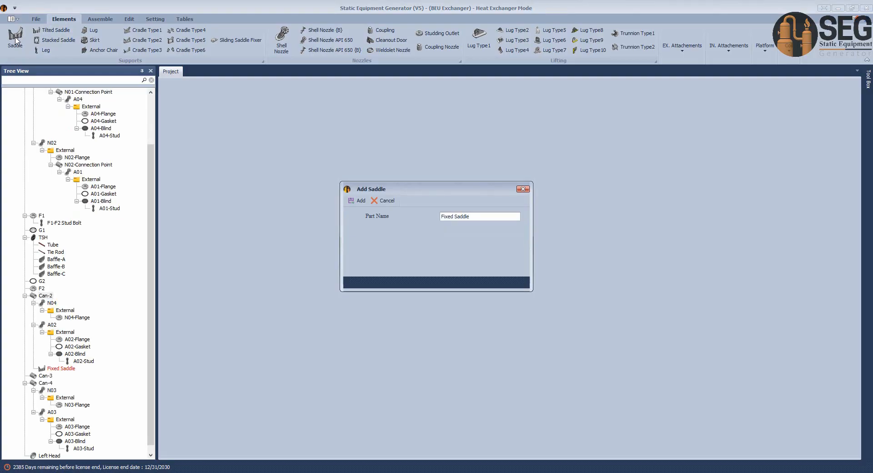
{"action": "left_click", "coordinate": [52, 370]}
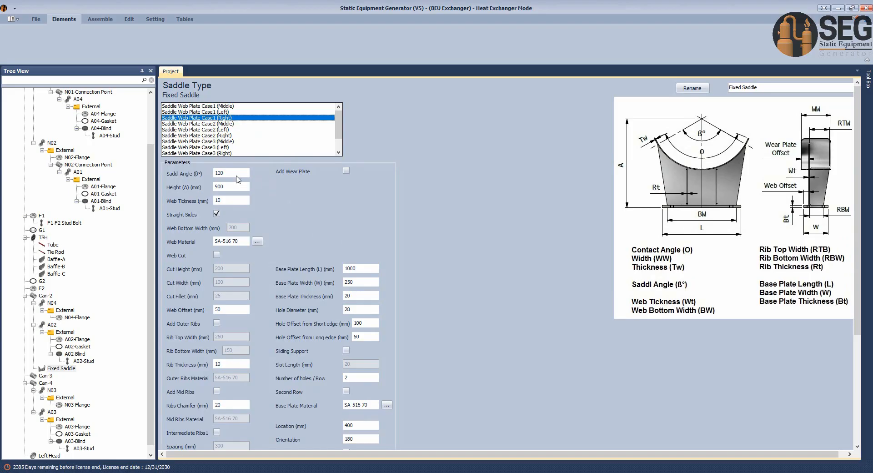
{"action": "double_click", "coordinate": [236, 175]}
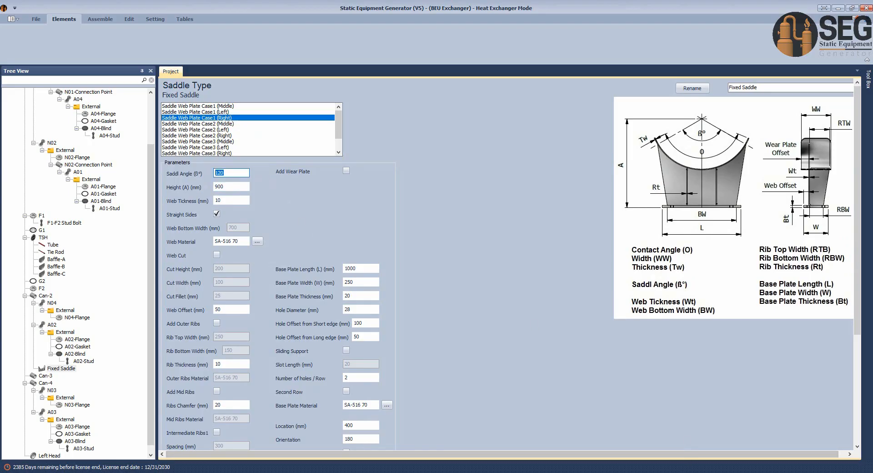
{"action": "left_click", "coordinate": [655, 472]}
{"action": "left_click", "coordinate": [794, 446]}
{"action": "scroll", "coordinate": [534, 277], "scroll_direction": "down", "scroll_amount": 4}
{"action": "scroll", "coordinate": [557, 274], "scroll_direction": "down", "scroll_amount": 5}
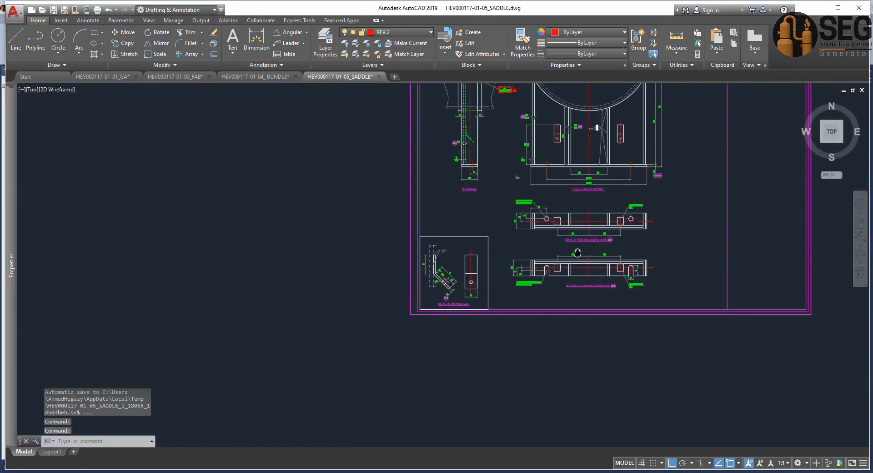
{"action": "scroll", "coordinate": [511, 268], "scroll_direction": "up", "scroll_amount": 5}
{"action": "middle_click_drag", "start_coordinate": [511, 269], "coordinate": [529, 247]}
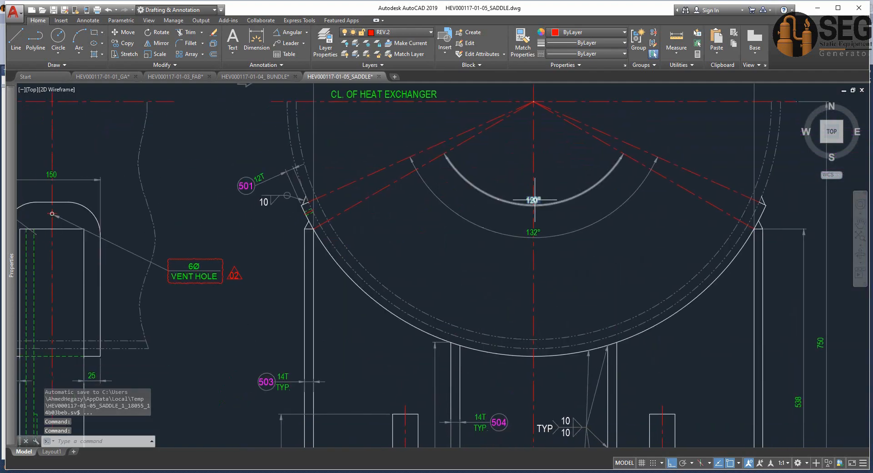
{"action": "scroll", "coordinate": [520, 272], "scroll_direction": "down", "scroll_amount": 2}
{"action": "middle_click_drag", "start_coordinate": [515, 274], "coordinate": [563, 197]}
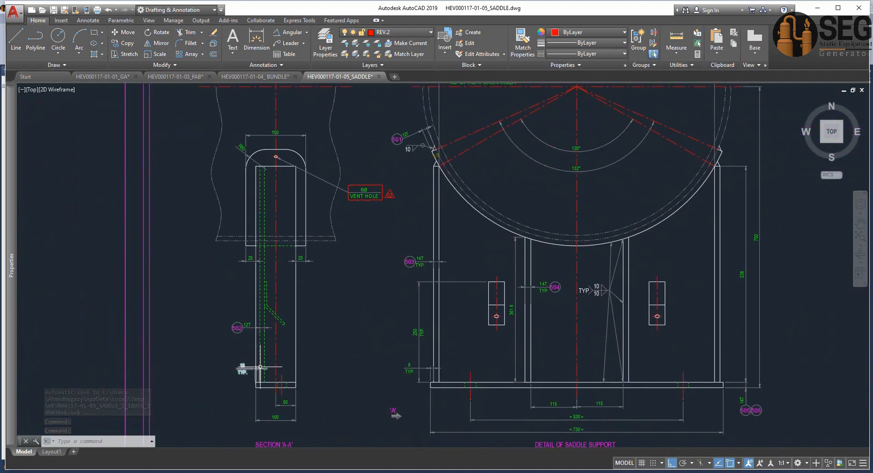
{"action": "scroll", "coordinate": [255, 337], "scroll_direction": "up", "scroll_amount": 4}
{"action": "left_click", "coordinate": [231, 301]}
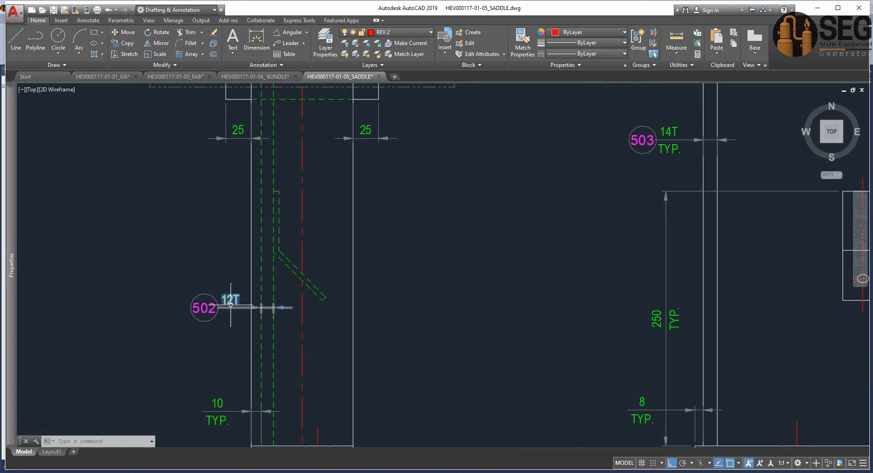
{"action": "scroll", "coordinate": [230, 305], "scroll_direction": "down", "scroll_amount": 4}
{"action": "middle_click_drag", "start_coordinate": [417, 291], "coordinate": [300, 327]}
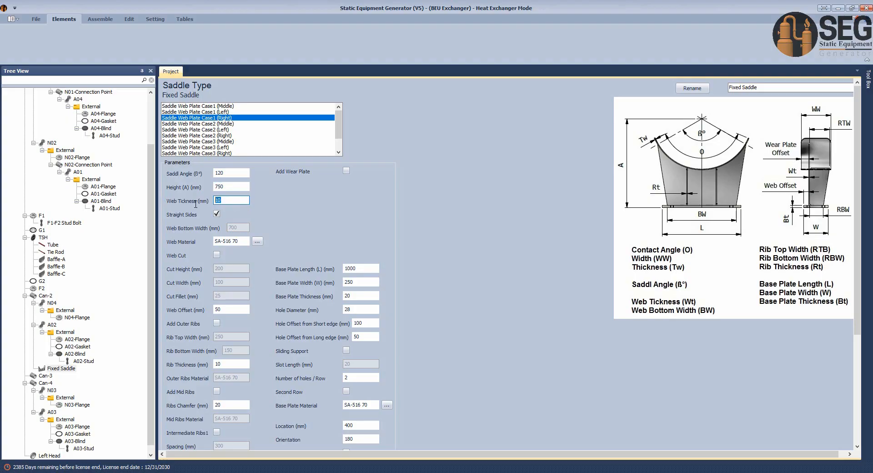
In Static Equipment Generator, set height 750 mm and web thickness 12 mm; add a wear plate with contact angle 132, width 150, thickness 12, fillet 50
{"action": "left_click", "coordinate": [346, 171]}
{"action": "left_click", "coordinate": [346, 184]}
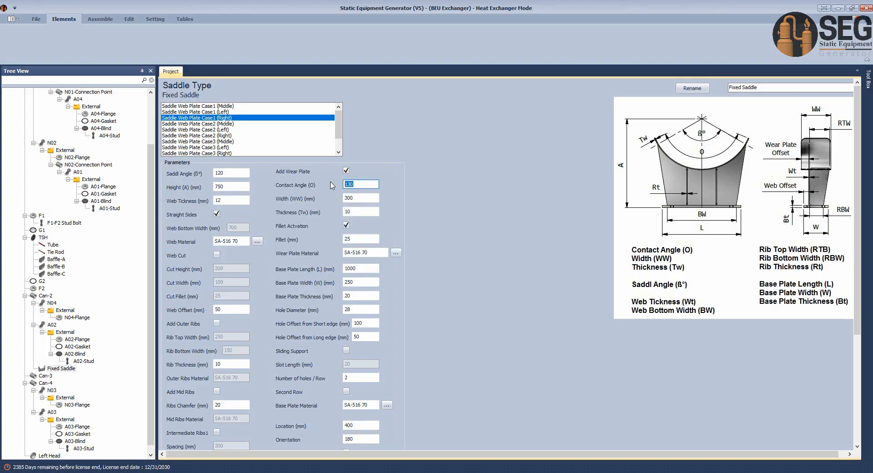
{"action": "key", "text": "Tab"}
Return to the AutoCAD saddle drawing and examine the base plate's length, width and thickness in the support detail and section A-A
{"action": "mouse_move", "coordinate": [678, 459]}
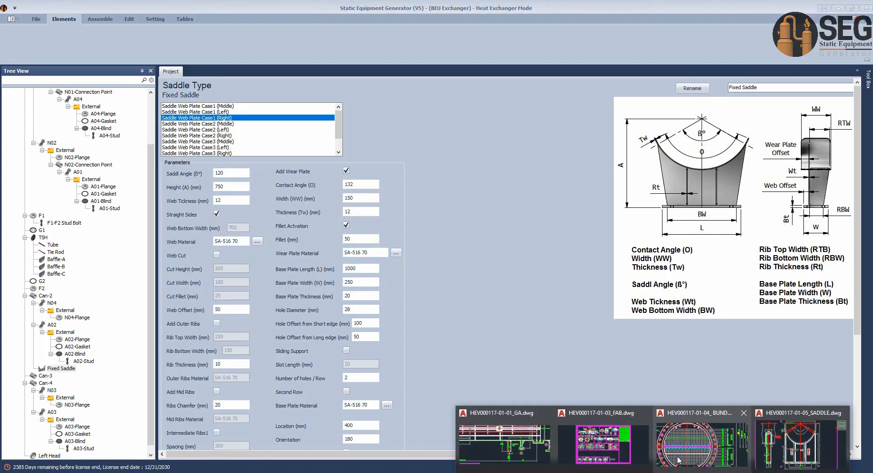
{"action": "left_click", "coordinate": [788, 443]}
{"action": "mouse_move", "coordinate": [602, 289]}
{"action": "middle_mouse_down"}
{"action": "mouse_move", "coordinate": [643, 337]}
{"action": "mouse_move", "coordinate": [684, 275]}
{"action": "middle_mouse_up"}
{"action": "scroll", "coordinate": [265, 172], "scroll_direction": "up", "scroll_amount": 2}
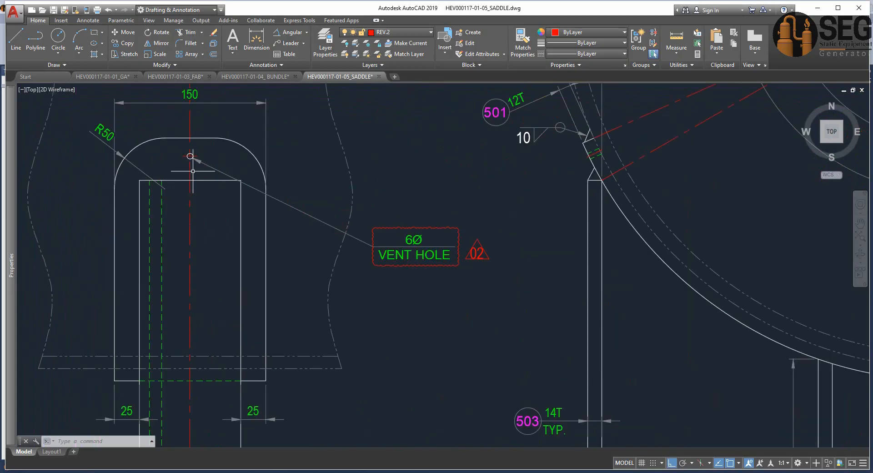
{"action": "middle_click_drag", "start_coordinate": [298, 251], "coordinate": [332, 176]}
{"action": "scroll", "coordinate": [332, 176], "scroll_direction": "down", "scroll_amount": 3}
{"action": "scroll", "coordinate": [515, 329], "scroll_direction": "up", "scroll_amount": 1}
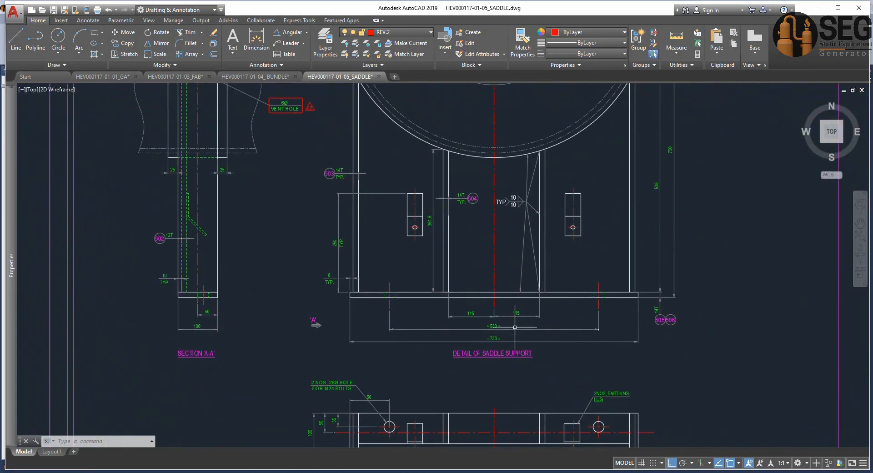
{"action": "scroll", "coordinate": [505, 347], "scroll_direction": "up", "scroll_amount": 2}
{"action": "middle_click_drag", "start_coordinate": [502, 344], "coordinate": [492, 360]}
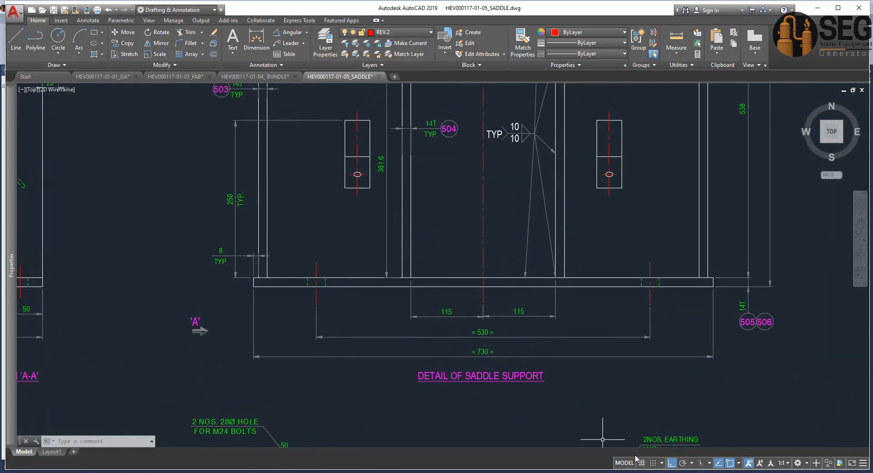
{"action": "middle_click_drag", "start_coordinate": [293, 318], "coordinate": [573, 271]}
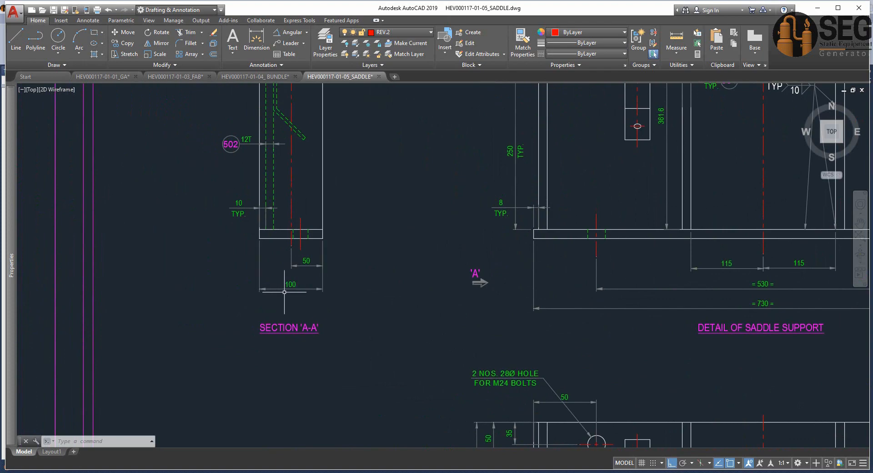
{"action": "mouse_move", "coordinate": [681, 279]}
{"action": "middle_mouse_down"}
{"action": "mouse_move", "coordinate": [376, 308]}
{"action": "mouse_move", "coordinate": [396, 302]}
{"action": "middle_mouse_up"}
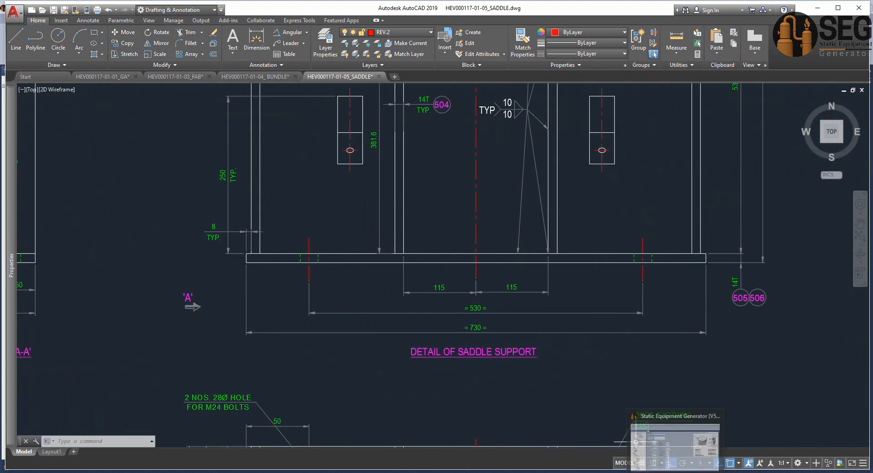
In Static Equipment Generator, set the fixed saddle's base plate length to 730 mm, width to 100 mm and thickness to 14 mm
{"action": "left_click", "coordinate": [675, 472]}
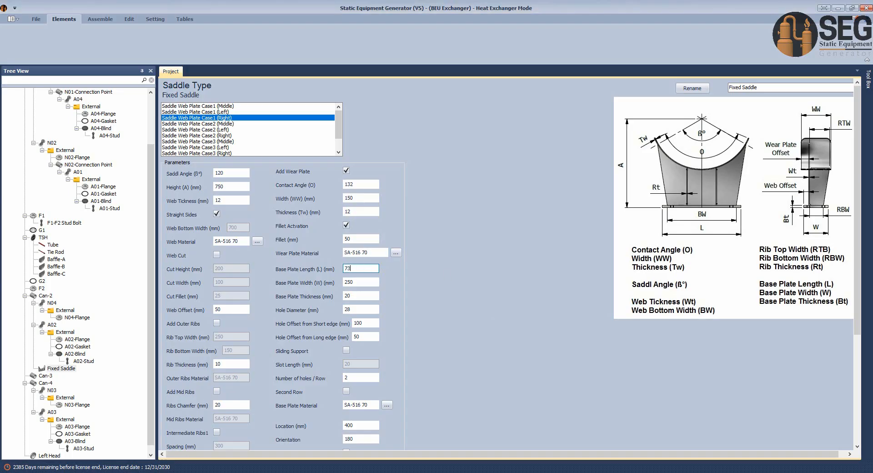
{"action": "key", "text": "Tab"}
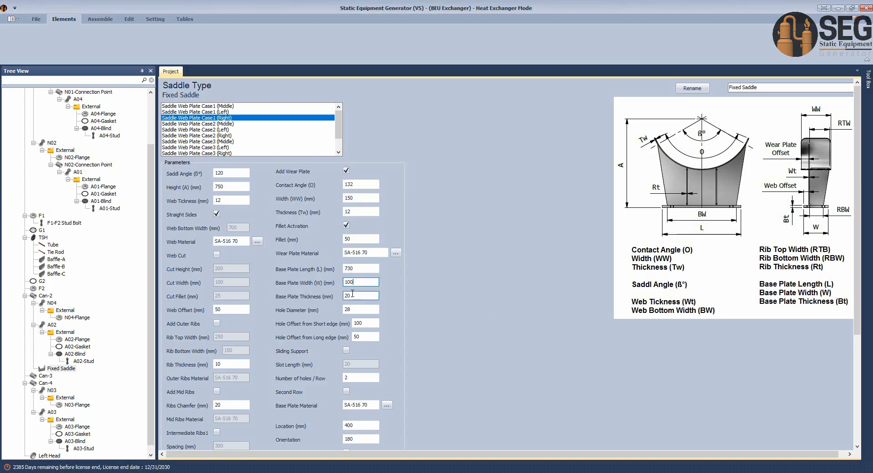
{"action": "key", "text": "Tab"}
Switch to the AutoCAD saddle drawing and examine the bolt-hole diameter and edge offsets in the fixed saddle base plate detail
{"action": "mouse_move", "coordinate": [633, 470]}
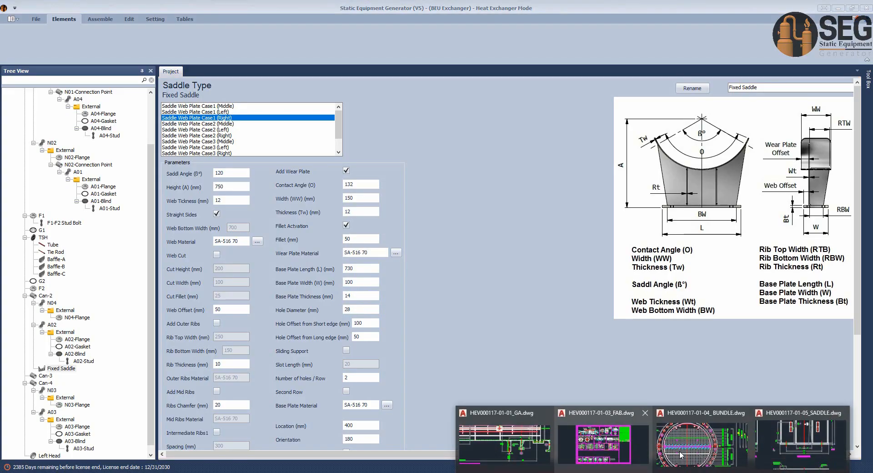
{"action": "left_click", "coordinate": [799, 437]}
{"action": "scroll", "coordinate": [493, 317], "scroll_direction": "up", "scroll_amount": 6}
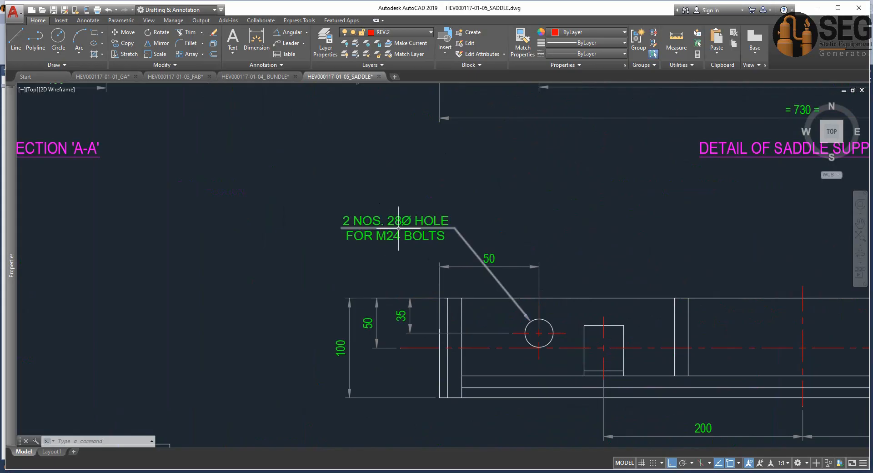
{"action": "scroll", "coordinate": [397, 226], "scroll_direction": "down", "scroll_amount": 1}
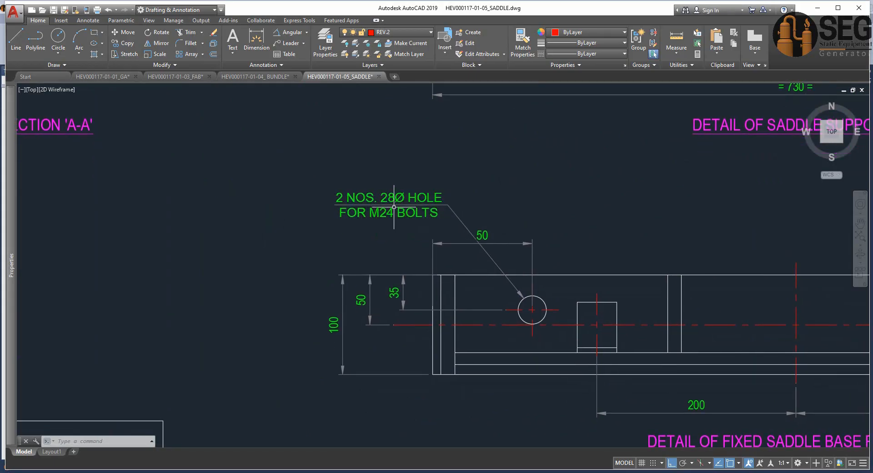
{"action": "scroll", "coordinate": [398, 213], "scroll_direction": "down", "scroll_amount": 1}
{"action": "middle_click_drag", "start_coordinate": [399, 214], "coordinate": [357, 217]}
{"action": "middle_click_drag", "start_coordinate": [477, 312], "coordinate": [464, 313]}
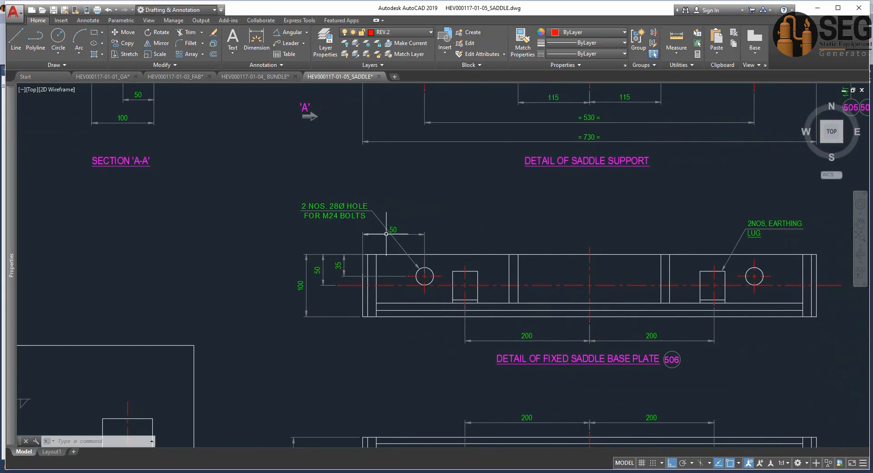
Measure the distance from the bolt-hole centre to the base plate's lower long edge with a temporary dimension
{"action": "left_click", "coordinate": [256, 41]}
{"action": "scroll", "coordinate": [380, 256], "scroll_direction": "up", "scroll_amount": 4}
{"action": "left_click", "coordinate": [492, 308]}
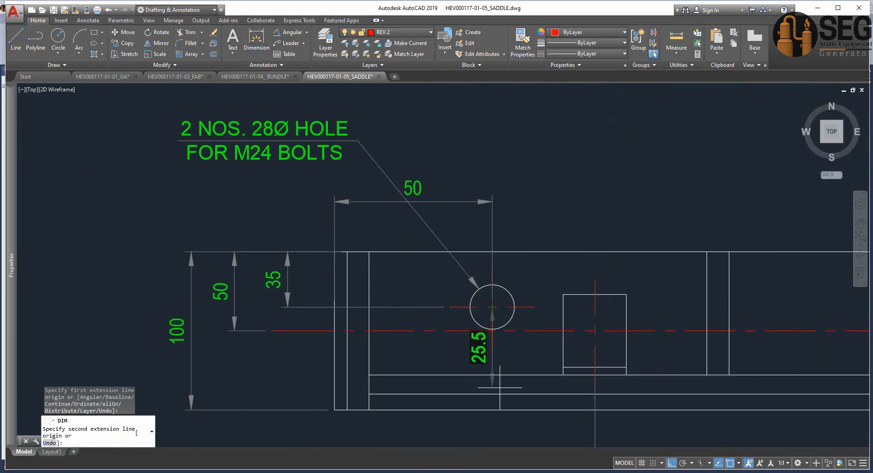
{"action": "left_click", "coordinate": [493, 410]}
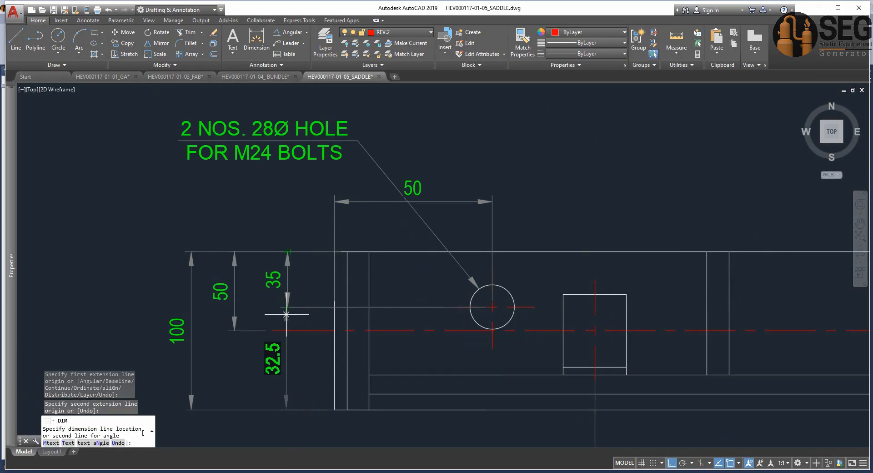
{"action": "key", "text": "Escape"}
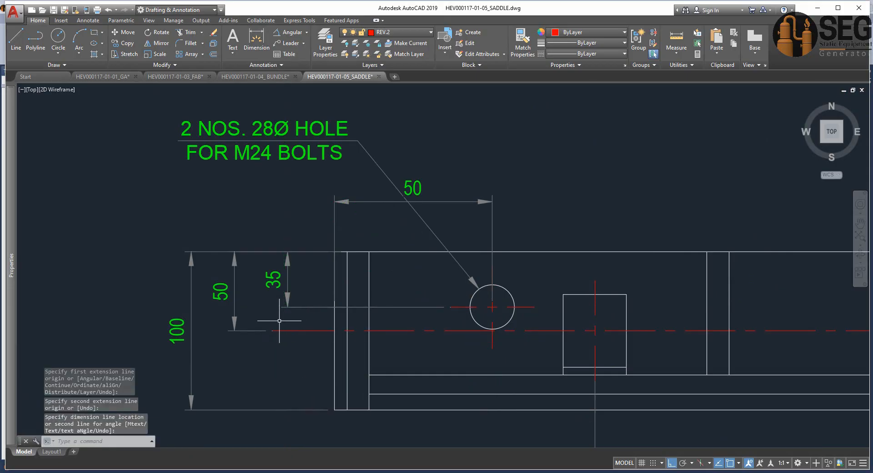
Examine the bolt-hole spacing in the saddle support detail and the hole offsets in the fixed saddle base plate detail
{"action": "scroll", "coordinate": [291, 319], "scroll_direction": "down", "scroll_amount": 6}
{"action": "scroll", "coordinate": [437, 332], "scroll_direction": "up", "scroll_amount": 2}
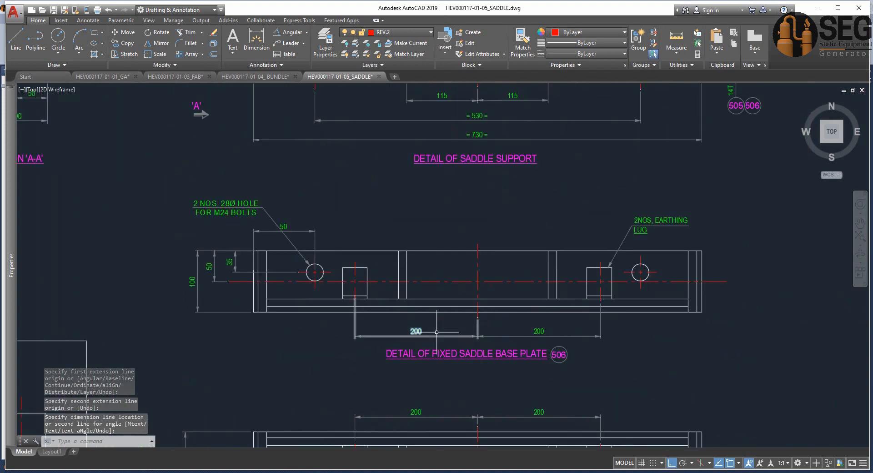
{"action": "middle_click_drag", "start_coordinate": [437, 332], "coordinate": [465, 337]}
{"action": "middle_click_drag", "start_coordinate": [408, 307], "coordinate": [423, 392]}
{"action": "middle_click_drag", "start_coordinate": [427, 253], "coordinate": [422, 277]}
{"action": "scroll", "coordinate": [540, 230], "scroll_direction": "up", "scroll_amount": 2}
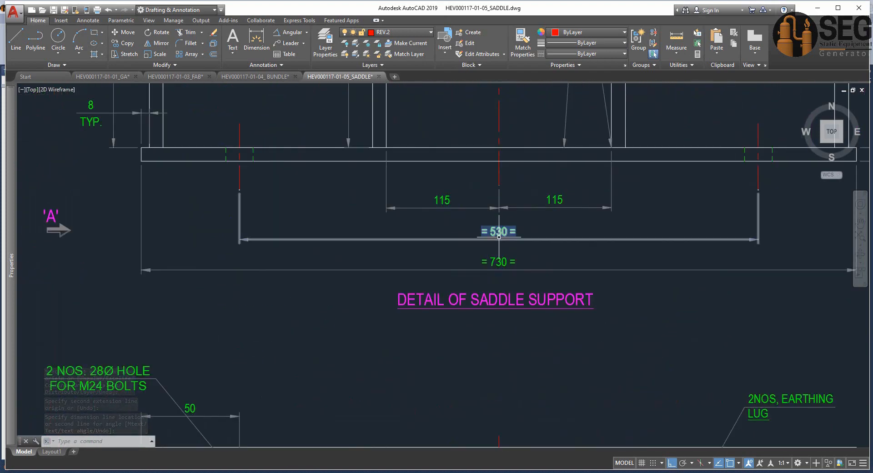
{"action": "middle_click_drag", "start_coordinate": [499, 236], "coordinate": [519, 266]}
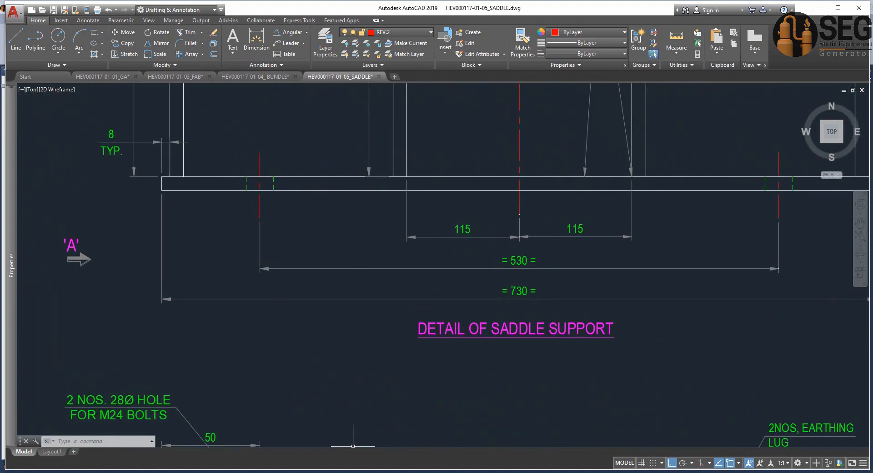
{"action": "left_click", "coordinate": [349, 472]}
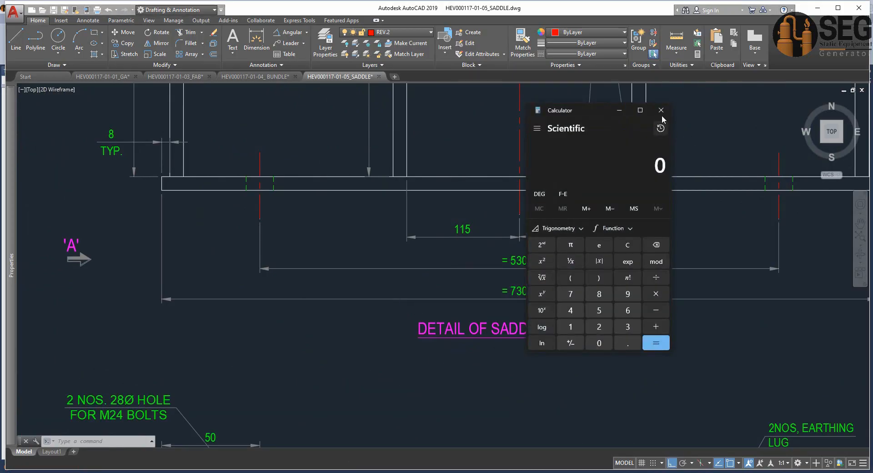
{"action": "left_click", "coordinate": [662, 111]}
{"action": "middle_click_drag", "start_coordinate": [278, 243], "coordinate": [364, 244]}
{"action": "middle_click_drag", "start_coordinate": [305, 391], "coordinate": [357, 311]}
{"action": "middle_click_drag", "start_coordinate": [356, 392], "coordinate": [378, 284]}
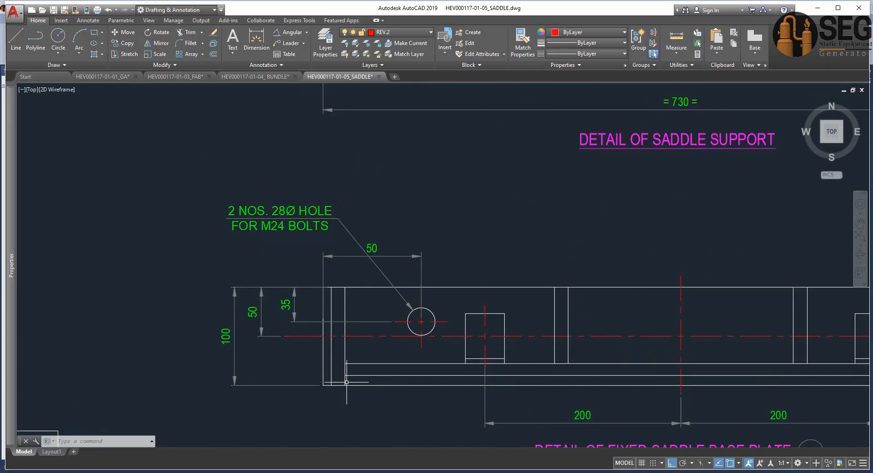
In Static Equipment Generator, set the base plate's hole diameter to 28 mm, short-edge hole offset to 100 mm and long-edge hole offset to 65 mm
{"action": "scroll", "coordinate": [403, 321], "scroll_direction": "down", "scroll_amount": 2}
{"action": "middle_click_drag", "start_coordinate": [418, 298], "coordinate": [336, 360]}
{"action": "middle_click_drag", "start_coordinate": [557, 392], "coordinate": [569, 438]}
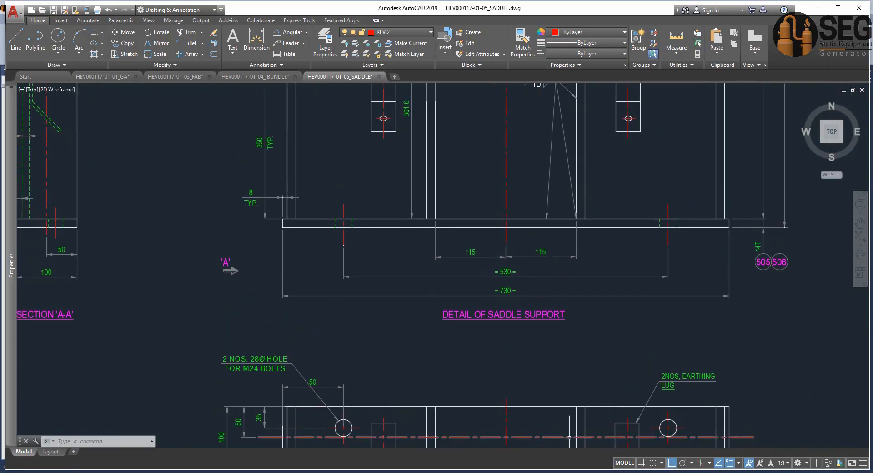
{"action": "key", "text": "alt+Tab"}
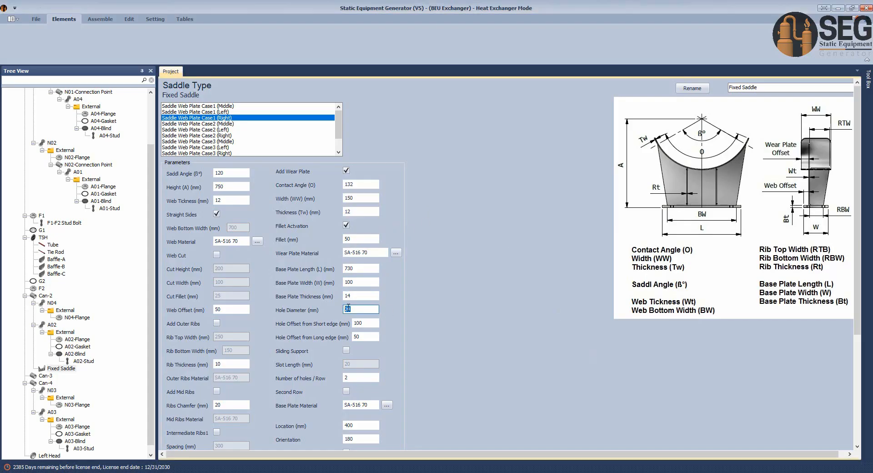
{"action": "key", "text": "Tab"}
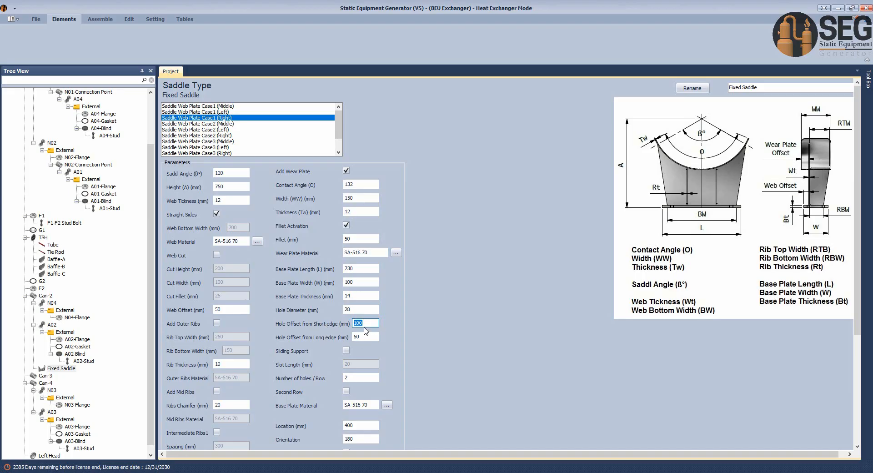
{"action": "key", "text": "Tab"}
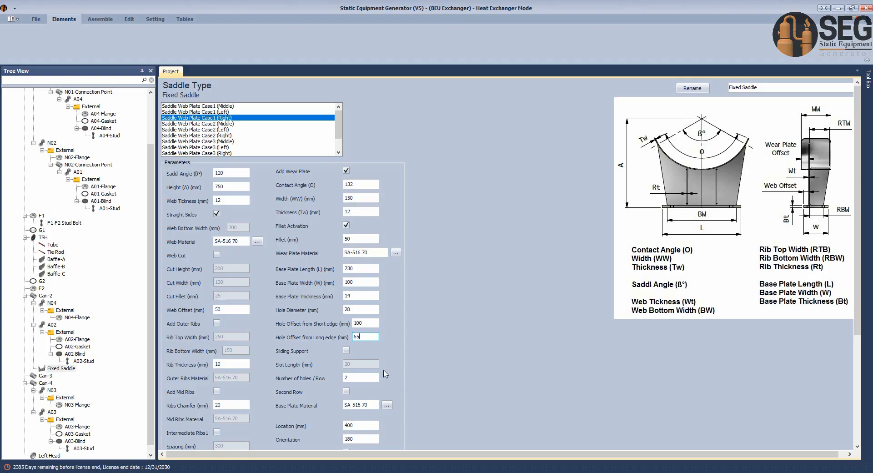
Switch to the AutoCAD general arrangement drawing and examine the fixed saddle's location dimension near nozzle A02
{"action": "scroll", "coordinate": [386, 374], "scroll_direction": "down", "scroll_amount": 3}
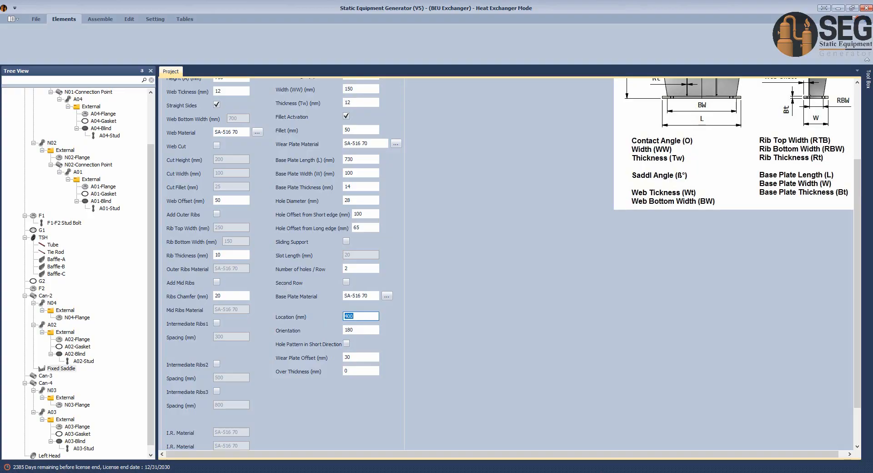
{"action": "left_click", "coordinate": [653, 472]}
{"action": "left_click", "coordinate": [497, 448]}
{"action": "scroll", "coordinate": [497, 356], "scroll_direction": "down", "scroll_amount": 2}
{"action": "mouse_move", "coordinate": [498, 356]}
{"action": "middle_mouse_down"}
{"action": "mouse_move", "coordinate": [528, 383]}
{"action": "mouse_move", "coordinate": [533, 359]}
{"action": "mouse_move", "coordinate": [508, 320]}
{"action": "middle_mouse_up"}
{"action": "scroll", "coordinate": [558, 375], "scroll_direction": "up", "scroll_amount": 2}
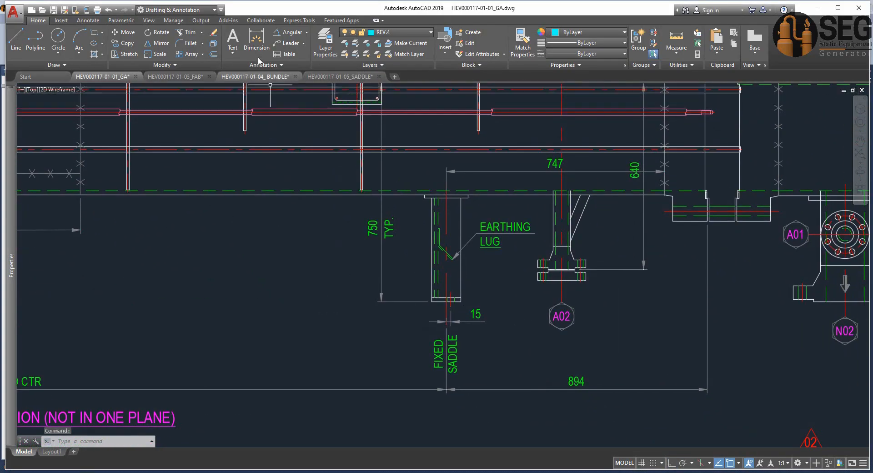
Dimension the distance from the fixed saddle's centreline to the shell's weld end beside the girth flange
{"action": "left_click", "coordinate": [256, 38]}
{"action": "scroll", "coordinate": [445, 191], "scroll_direction": "up", "scroll_amount": 4}
{"action": "left_click", "coordinate": [444, 196]}
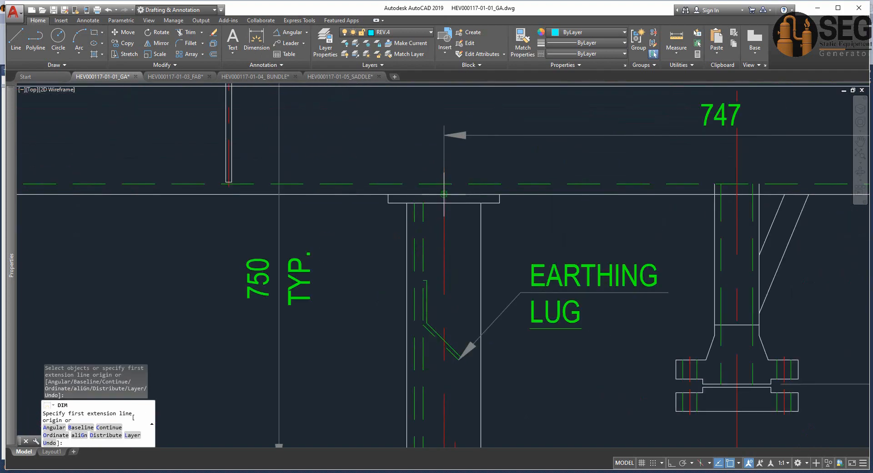
{"action": "scroll", "coordinate": [502, 173], "scroll_direction": "down", "scroll_amount": 1}
{"action": "scroll", "coordinate": [501, 204], "scroll_direction": "down", "scroll_amount": 1}
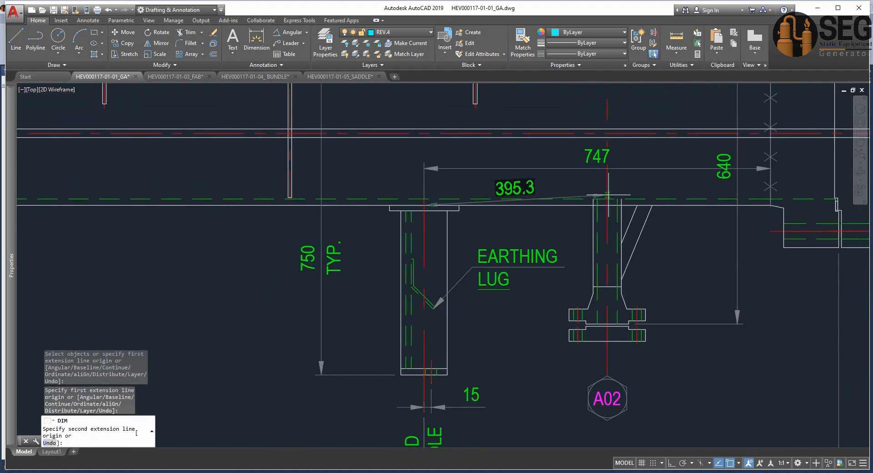
{"action": "scroll", "coordinate": [766, 203], "scroll_direction": "up", "scroll_amount": 5}
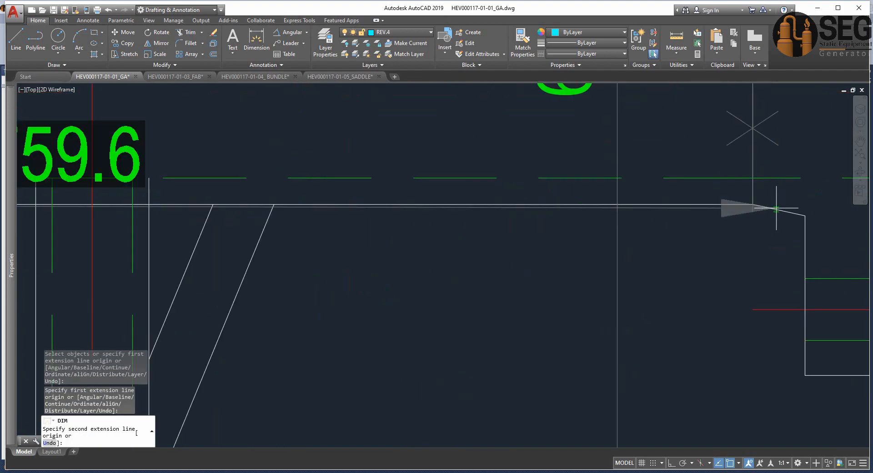
{"action": "left_click", "coordinate": [764, 204]}
{"action": "scroll", "coordinate": [753, 205], "scroll_direction": "down", "scroll_amount": 4}
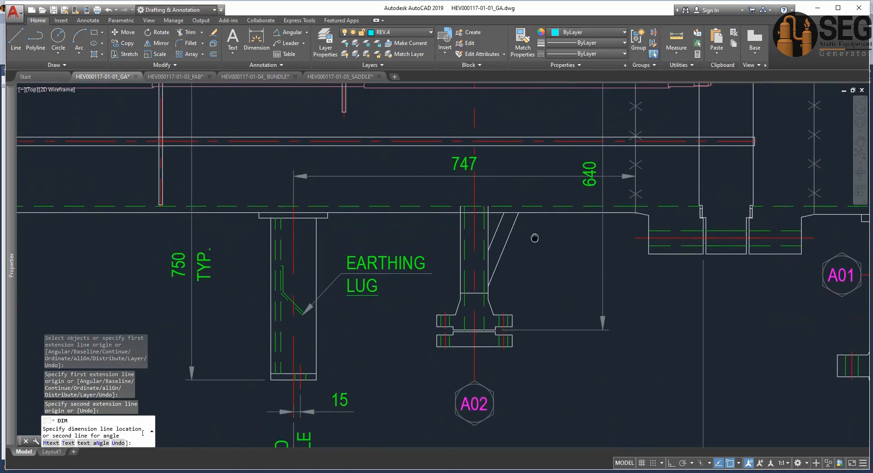
{"action": "left_click", "coordinate": [532, 248]}
Switch back to Static Equipment Generator and set the fixed saddle's location to 747 mm
{"action": "key", "text": "alt+Tab"}
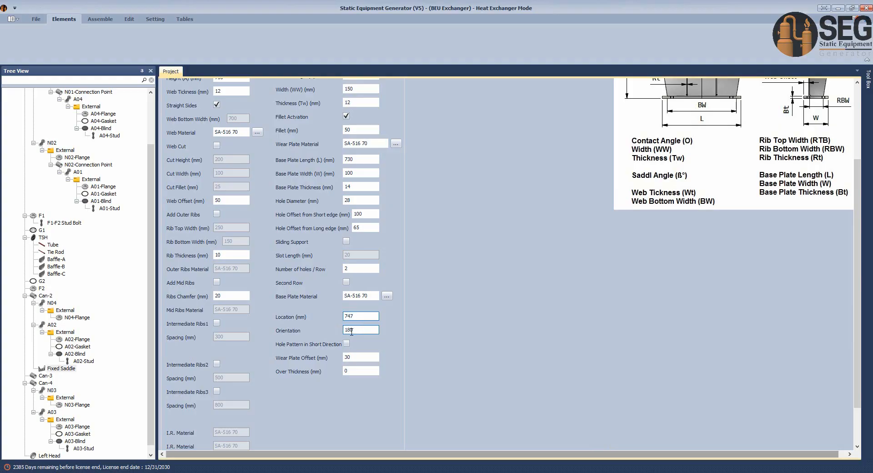
{"action": "left_click", "coordinate": [351, 358]}
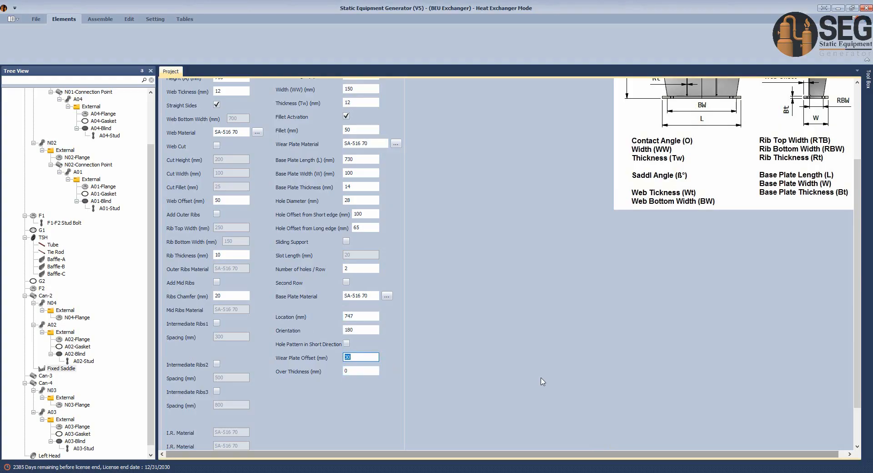
End the running dimension command in the general arrangement drawing and switch to Section A-A in the saddle drawing
{"action": "left_click", "coordinate": [803, 439]}
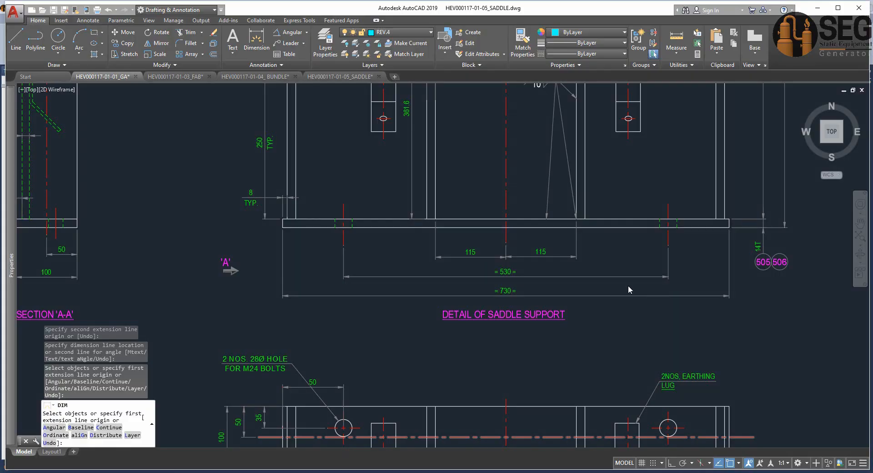
{"action": "key", "text": "Escape"}
{"action": "mouse_move", "coordinate": [439, 228]}
{"action": "middle_mouse_down"}
{"action": "mouse_move", "coordinate": [536, 249]}
{"action": "mouse_move", "coordinate": [503, 255]}
{"action": "middle_mouse_up"}
{"action": "left_click", "coordinate": [651, 472]}
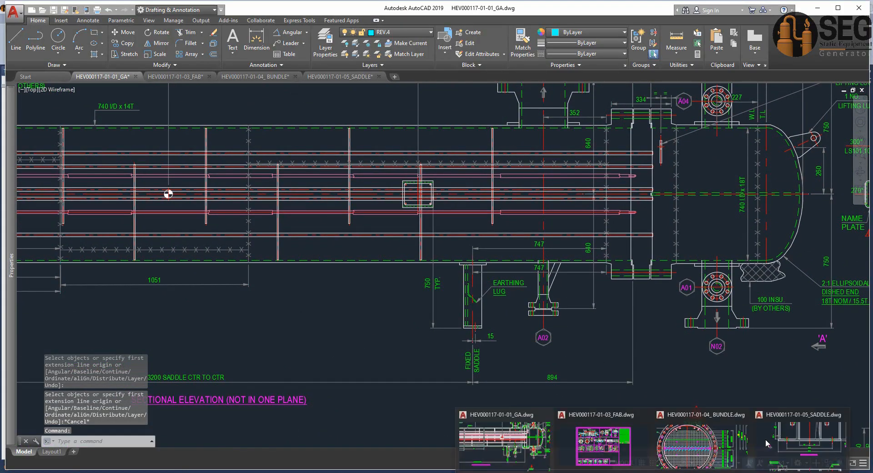
{"action": "left_click", "coordinate": [767, 444]}
{"action": "scroll", "coordinate": [431, 225], "scroll_direction": "up", "scroll_amount": 5}
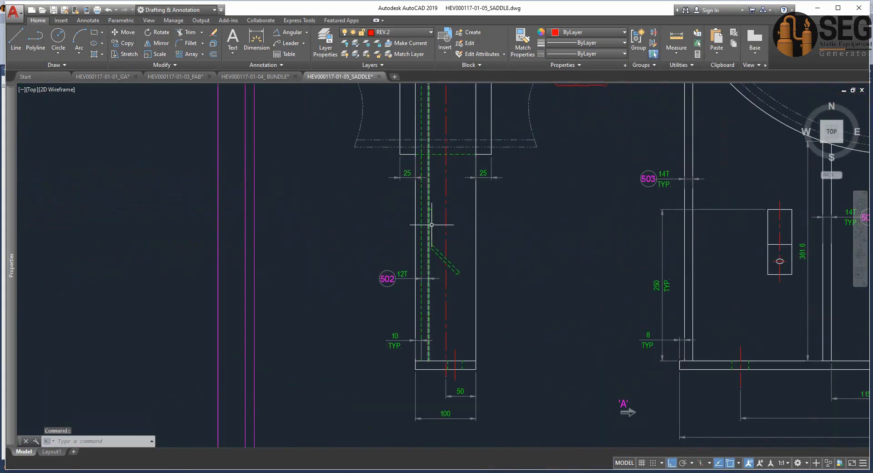
Read the wear plate's edge overhang in Section A-A and set the wear plate offset to 25 mm in Static Equipment Generator
{"action": "middle_click_drag", "start_coordinate": [432, 225], "coordinate": [417, 298]}
{"action": "scroll", "coordinate": [422, 266], "scroll_direction": "up", "scroll_amount": 2}
{"action": "scroll", "coordinate": [417, 299], "scroll_direction": "down", "scroll_amount": 2}
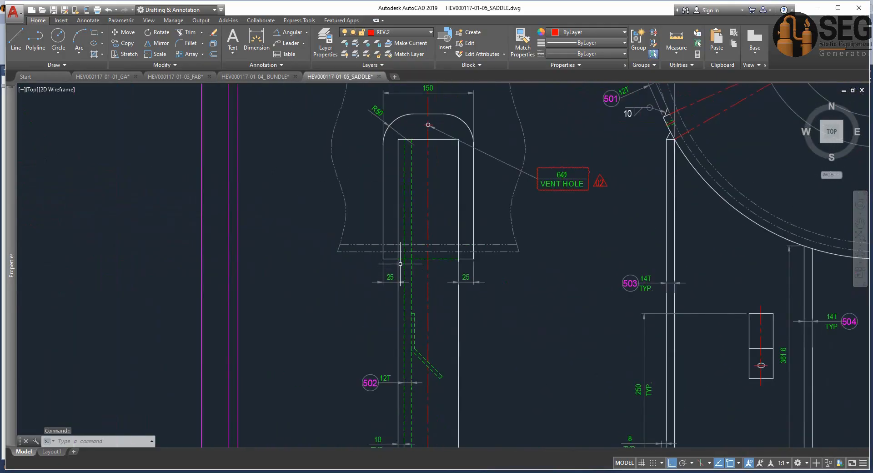
{"action": "mouse_move", "coordinate": [400, 264]}
{"action": "middle_mouse_down"}
{"action": "mouse_move", "coordinate": [393, 279]}
{"action": "mouse_move", "coordinate": [388, 198]}
{"action": "middle_mouse_up"}
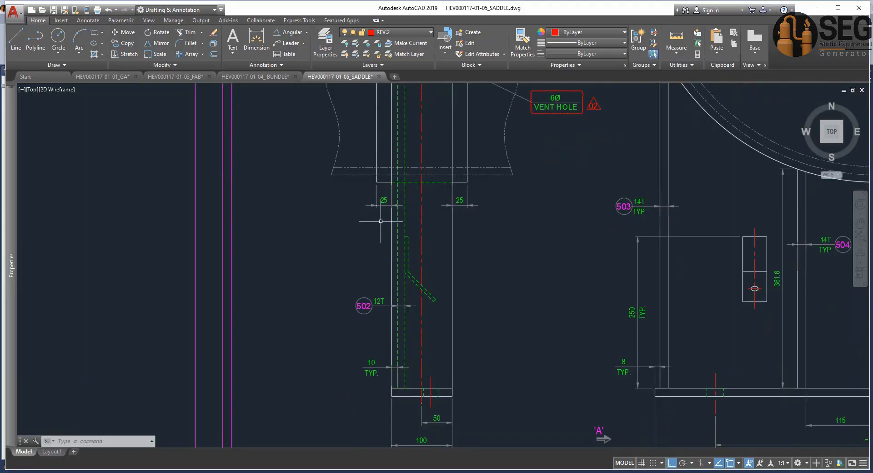
{"action": "left_click", "coordinate": [653, 472]}
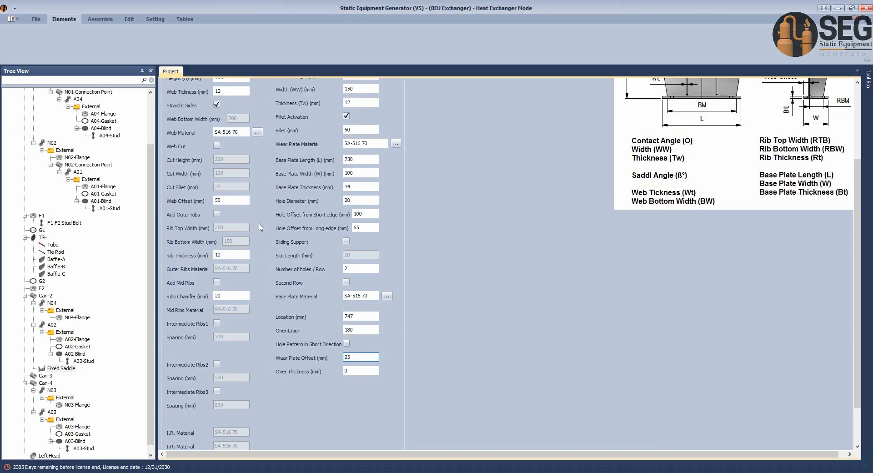
{"action": "scroll", "coordinate": [223, 136], "scroll_direction": "up", "scroll_amount": 2}
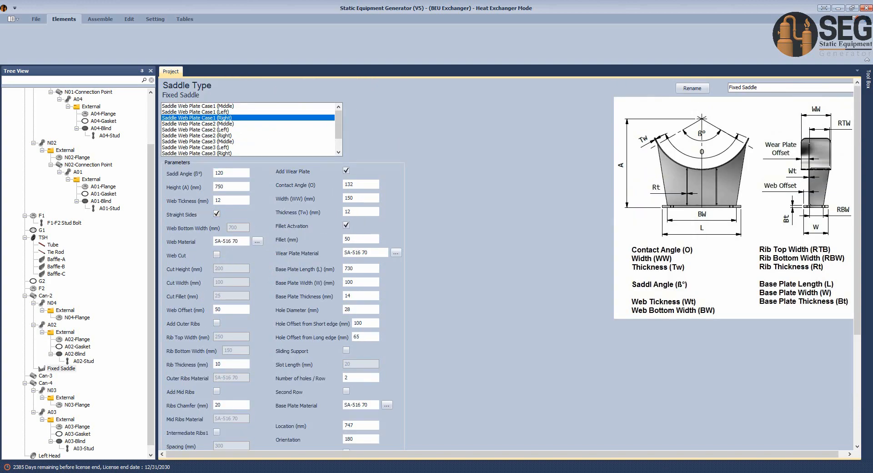
Switch to the AutoCAD saddle drawing and examine the outer ribs and base plate in the saddle support detail
{"action": "left_click", "coordinate": [630, 472]}
{"action": "left_click", "coordinate": [780, 439]}
{"action": "scroll", "coordinate": [562, 243], "scroll_direction": "down", "scroll_amount": 4}
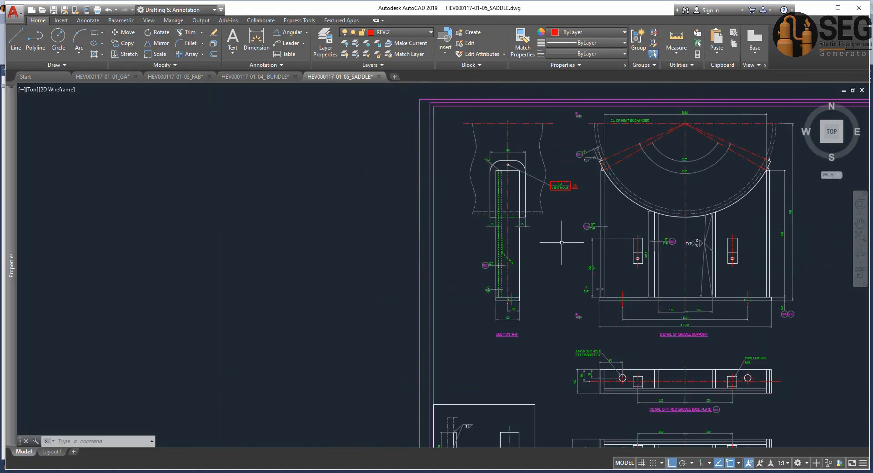
{"action": "middle_click_drag", "start_coordinate": [562, 242], "coordinate": [444, 266]}
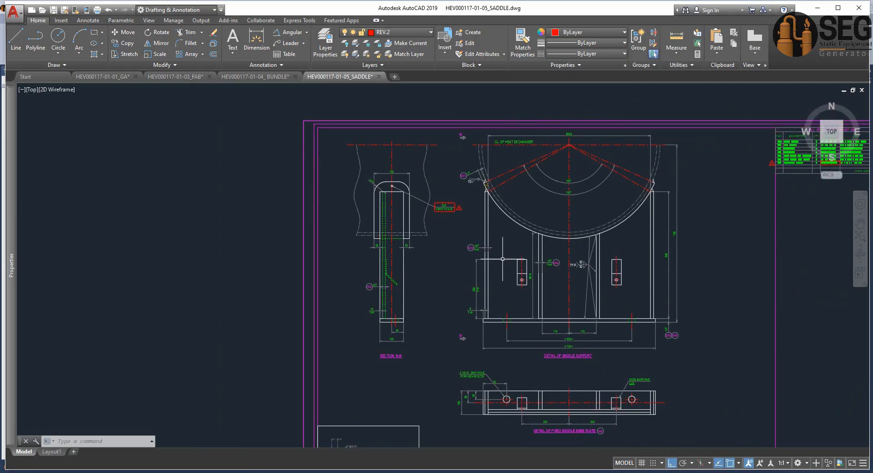
{"action": "scroll", "coordinate": [504, 299], "scroll_direction": "up", "scroll_amount": 4}
Measure the angle between the outer rib and the base plate's upper edge in the saddle support detail
{"action": "left_click", "coordinate": [290, 32]}
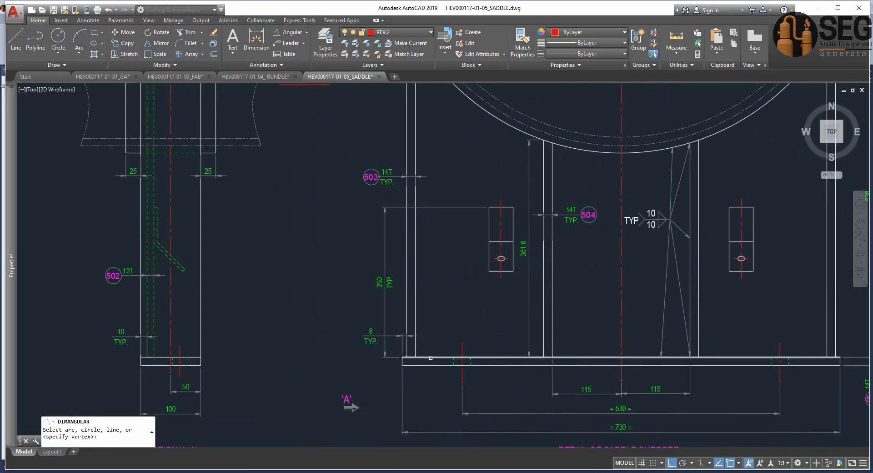
{"action": "left_click", "coordinate": [427, 357]}
{"action": "left_click", "coordinate": [426, 355]}
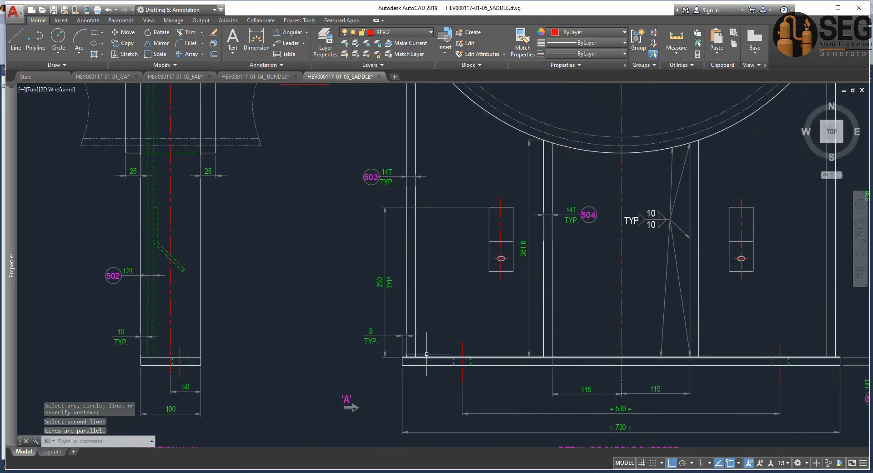
{"action": "left_click", "coordinate": [290, 31]}
{"action": "left_click", "coordinate": [415, 273]}
{"action": "left_click", "coordinate": [434, 357]}
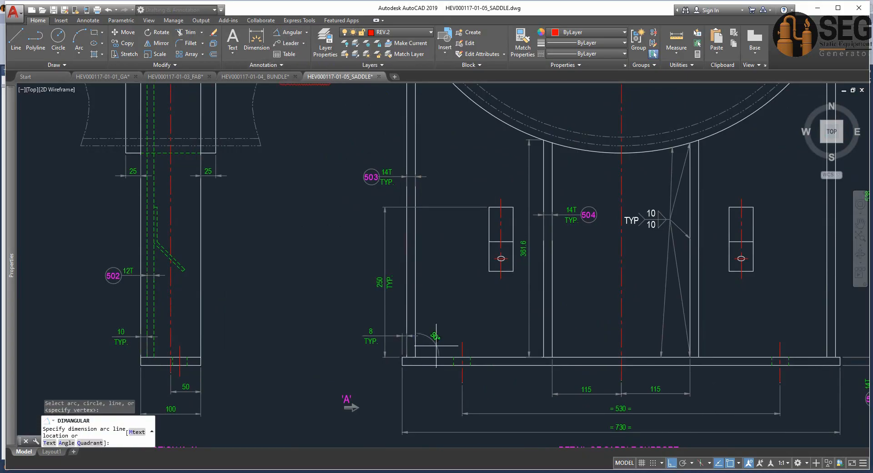
{"action": "scroll", "coordinate": [439, 327], "scroll_direction": "up", "scroll_amount": 2}
{"action": "right_click", "coordinate": [435, 307]}
{"action": "left_click", "coordinate": [450, 320]}
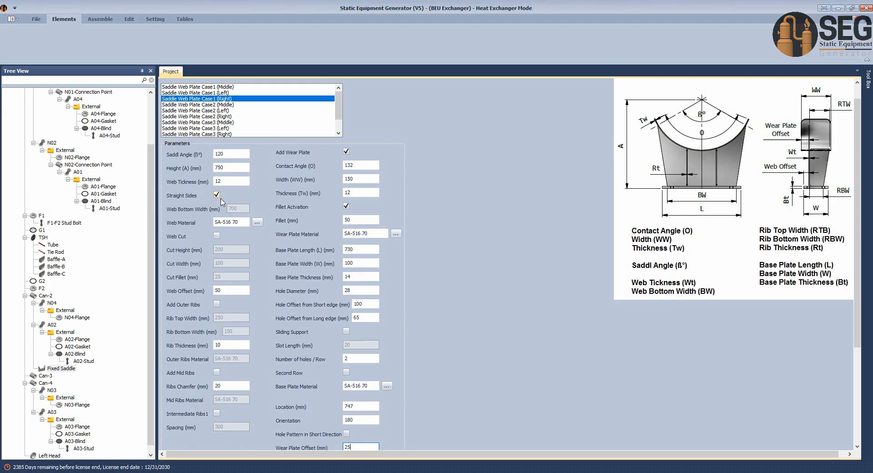
In Static Equipment Generator, set the web offset to 0 mm and add outer ribs with 100 mm top and bottom widths and 14 mm thickness
{"action": "left_click", "coordinate": [219, 288]}
{"action": "left_click", "coordinate": [221, 303]}
{"action": "left_click_drag", "start_coordinate": [224, 318], "coordinate": [210, 318]}
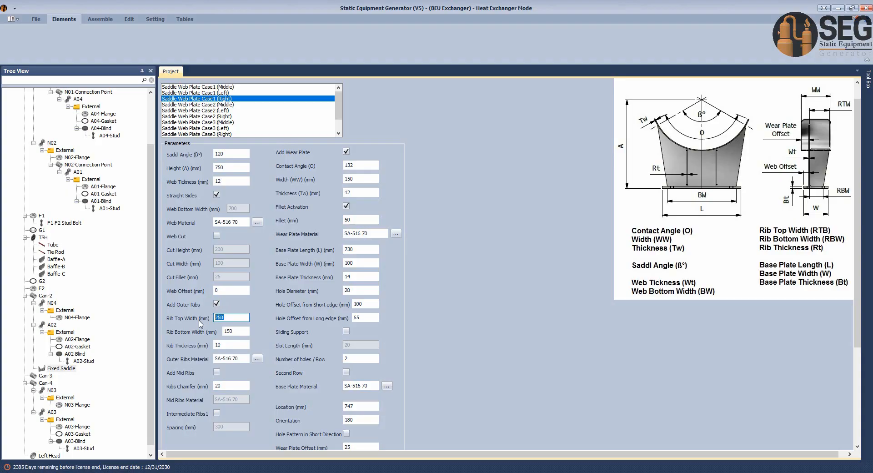
{"action": "key", "text": "Tab"}
{"action": "type", "text": "1"}
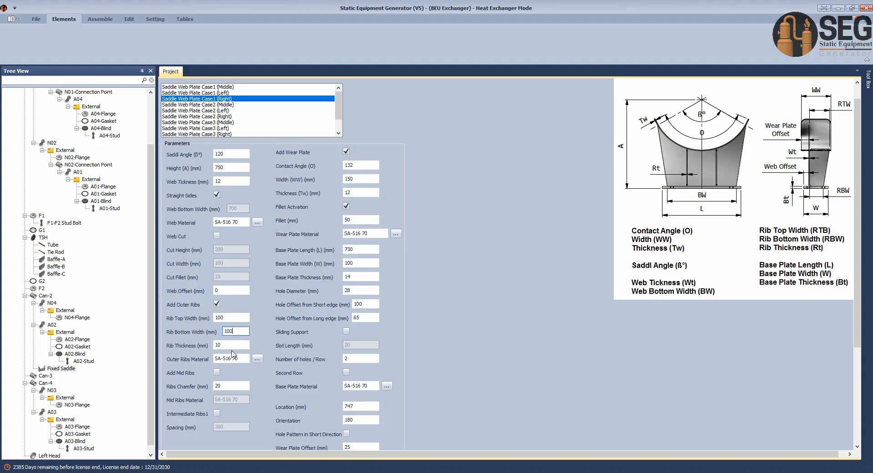
{"action": "left_click", "coordinate": [230, 344]}
{"action": "type", "text": "4"}
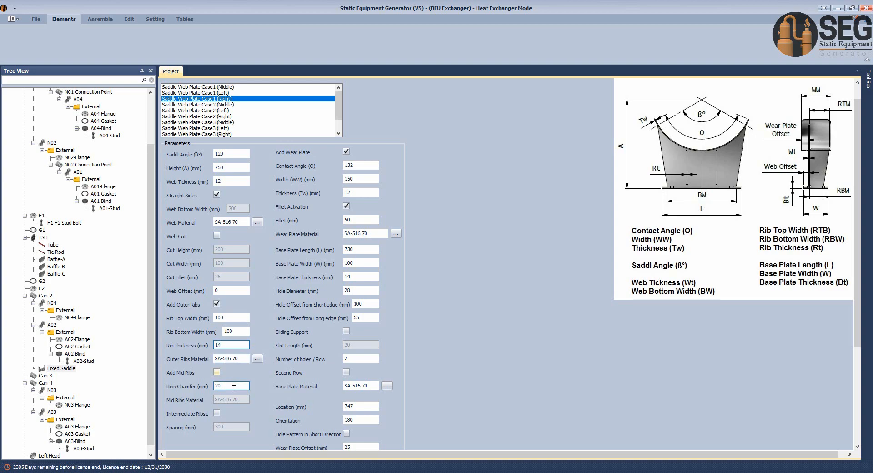
Enable only the Intermediate Ribs1 option for the fixed saddle, leaving Intermediate Ribs2 off
{"action": "scroll", "coordinate": [232, 386], "scroll_direction": "down", "scroll_amount": 1}
{"action": "left_click", "coordinate": [217, 400]}
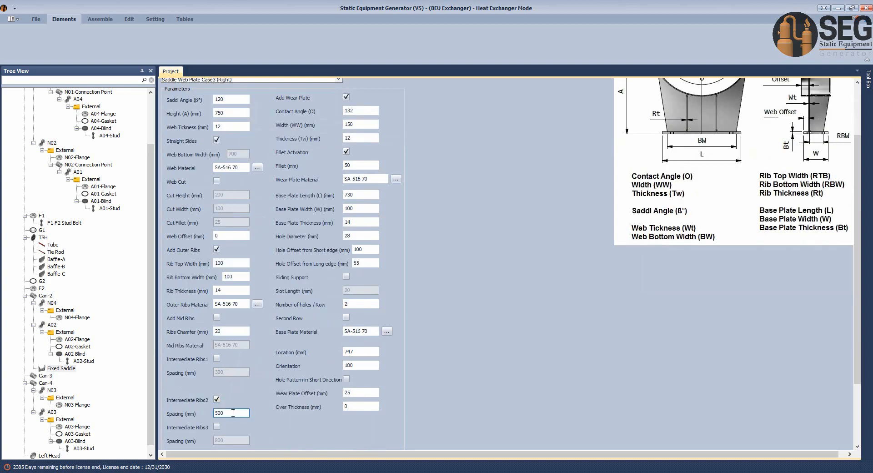
{"action": "left_click", "coordinate": [217, 400]}
{"action": "left_click", "coordinate": [217, 359]}
Switch to the AutoCAD saddle drawing and examine the intermediate rib spacing and thickness in the saddle support detail
{"action": "left_click", "coordinate": [654, 472]}
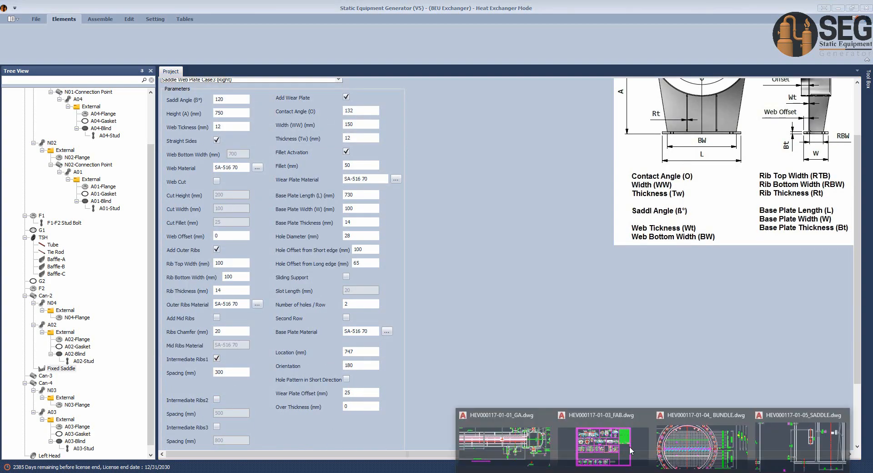
{"action": "left_click", "coordinate": [799, 434]}
{"action": "scroll", "coordinate": [754, 346], "scroll_direction": "down", "scroll_amount": 5}
{"action": "middle_click_drag", "start_coordinate": [754, 346], "coordinate": [543, 315]}
{"action": "scroll", "coordinate": [543, 315], "scroll_direction": "up", "scroll_amount": 3}
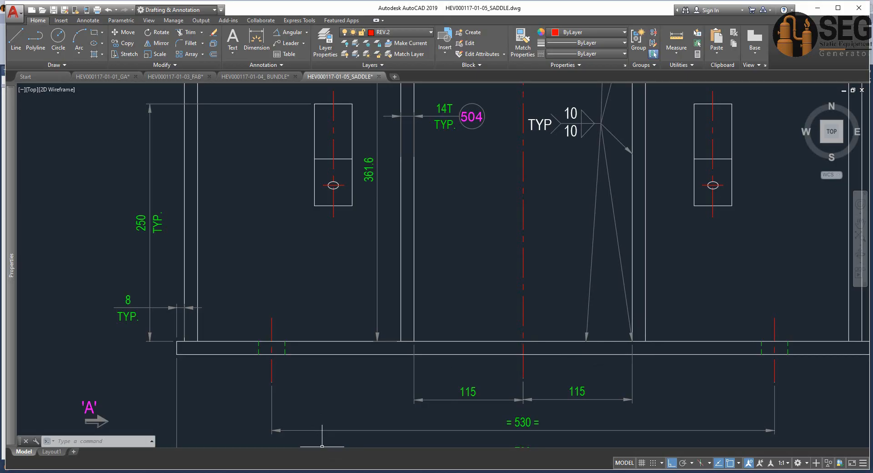
Open the Windows Calculator in Standard mode, dismiss the file-opening prompt and place the calculator clear of the rib dimensions
{"action": "right_click", "coordinate": [386, 472]}
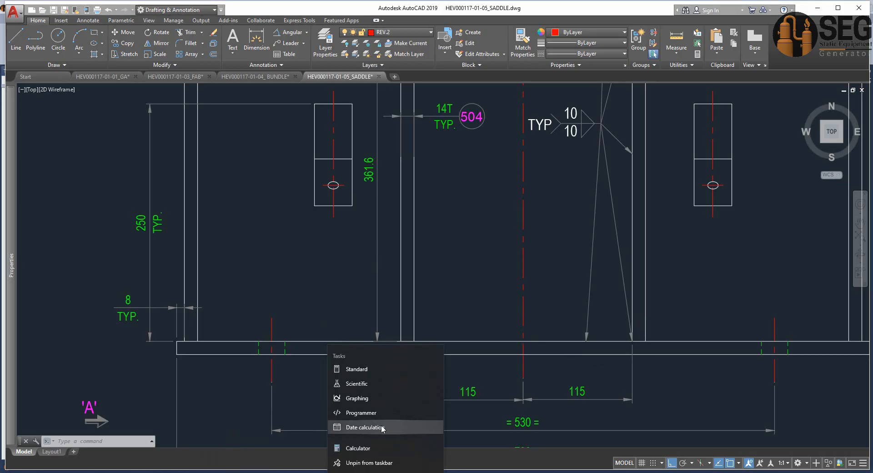
{"action": "left_click", "coordinate": [360, 369]}
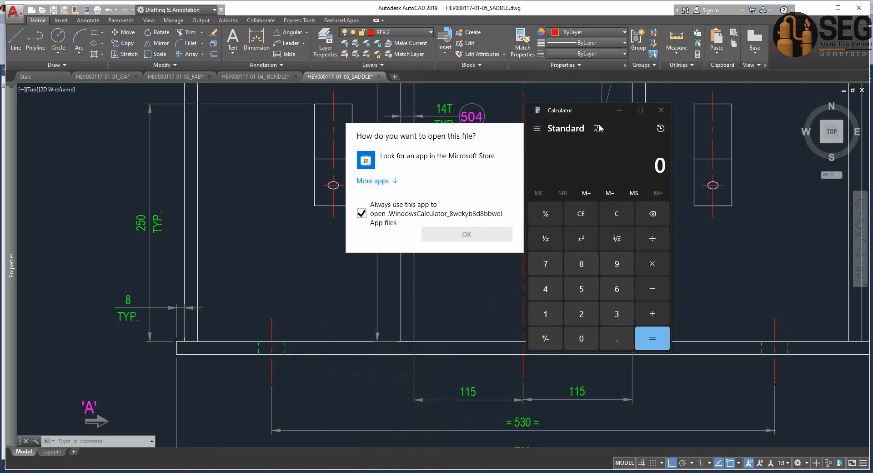
{"action": "left_click", "coordinate": [446, 234]}
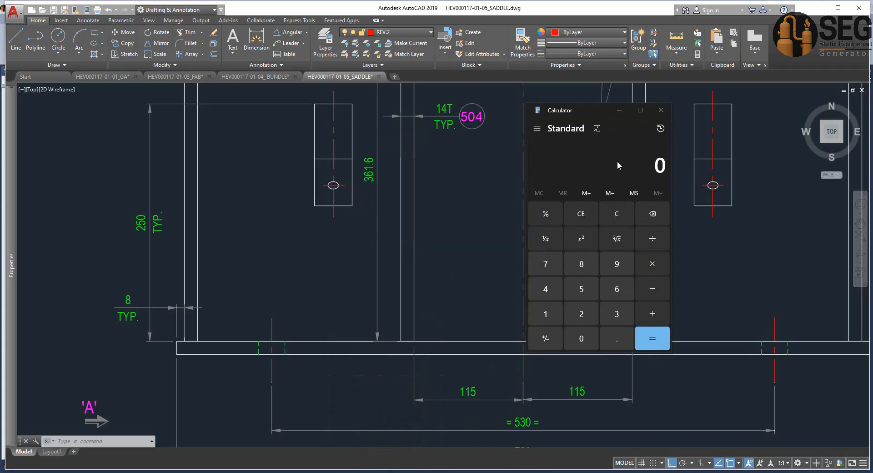
{"action": "left_click_drag", "start_coordinate": [578, 114], "coordinate": [674, 137]}
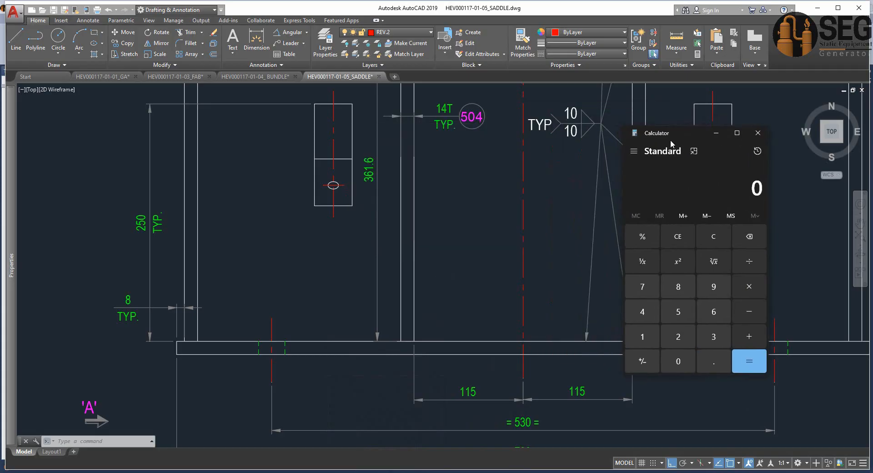
Calculate 230 + 14 for the intermediate rib spacing and close the calculator
{"action": "type", "text": "230 + "}
{"action": "type", "text": "14"}
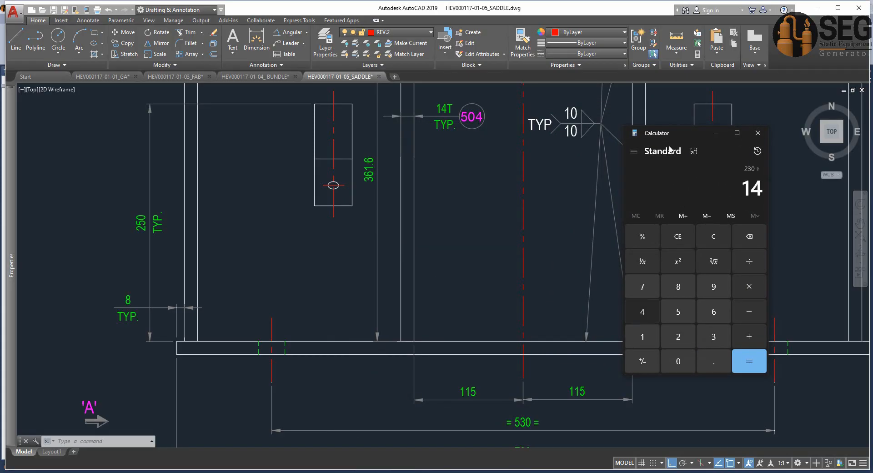
{"action": "key", "text": "Return"}
{"action": "left_click", "coordinate": [760, 132]}
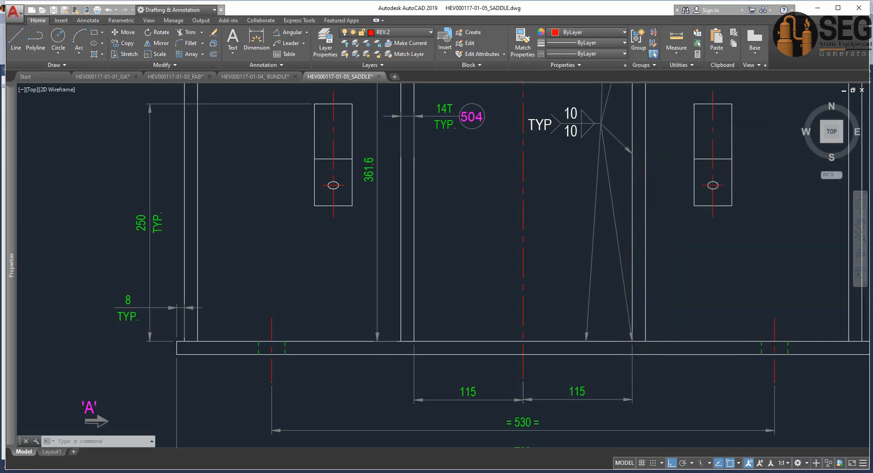
Switch to Static Equipment Generator, set the Intermediate Ribs1 spacing to 244 mm and save the fixed saddle
{"action": "key", "text": "alt+Tab"}
{"action": "left_click_drag", "start_coordinate": [232, 373], "coordinate": [172, 375]}
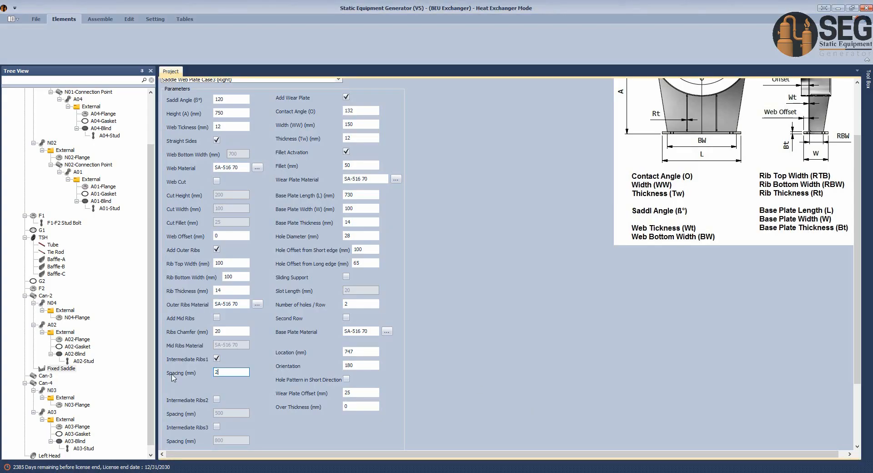
{"action": "scroll", "coordinate": [248, 350], "scroll_direction": "down", "scroll_amount": 3}
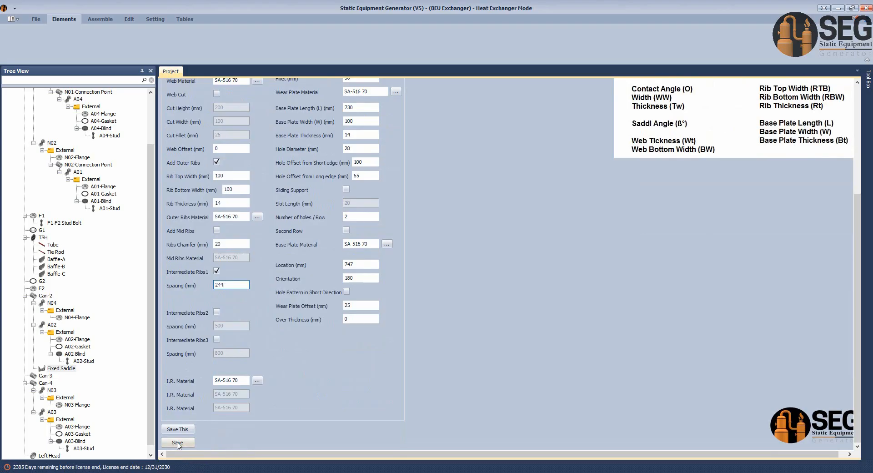
{"action": "left_click", "coordinate": [178, 444]}
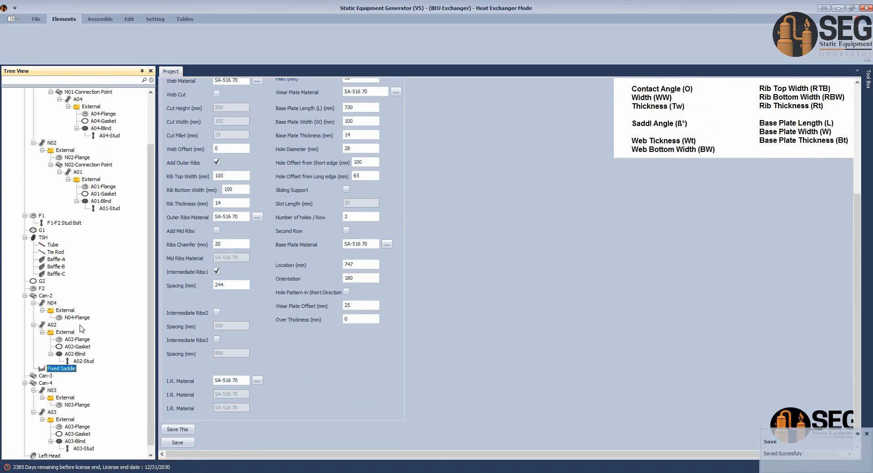
{"action": "right_click", "coordinate": [66, 372]}
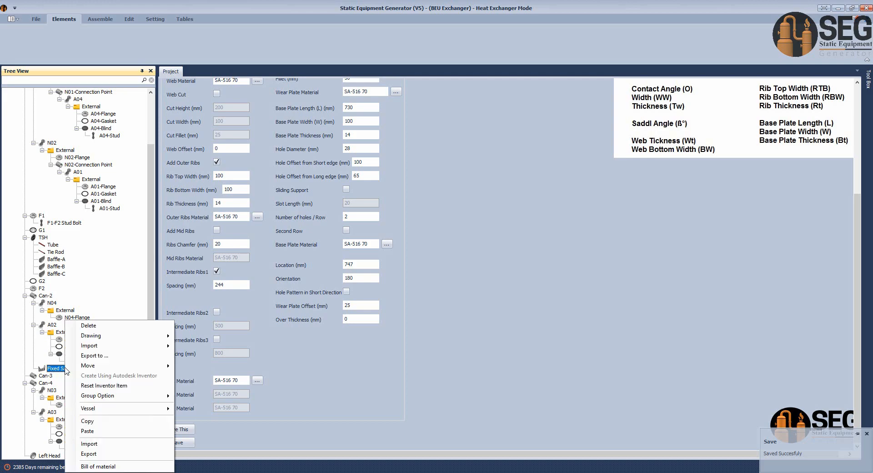
{"action": "left_click", "coordinate": [359, 390]}
Add a saddle support named "Sliding Sadlle" to Can-4
{"action": "scroll", "coordinate": [68, 414], "scroll_direction": "down", "scroll_amount": 1}
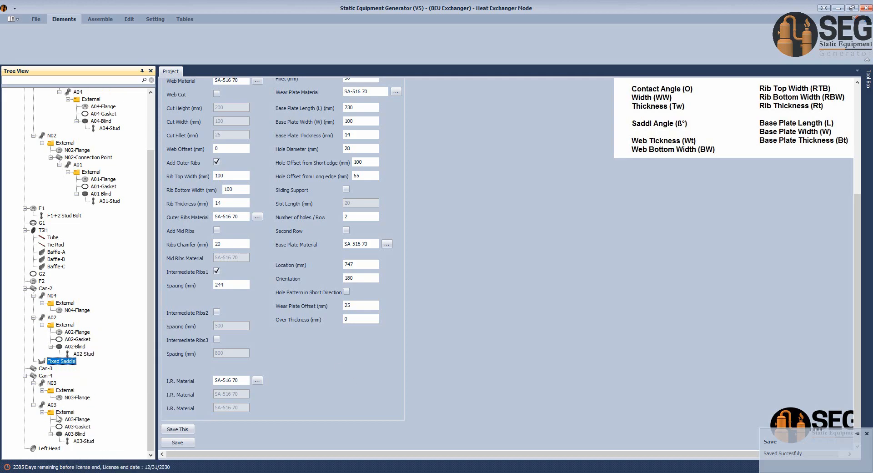
{"action": "left_click", "coordinate": [46, 375]}
{"action": "left_click", "coordinate": [64, 19]}
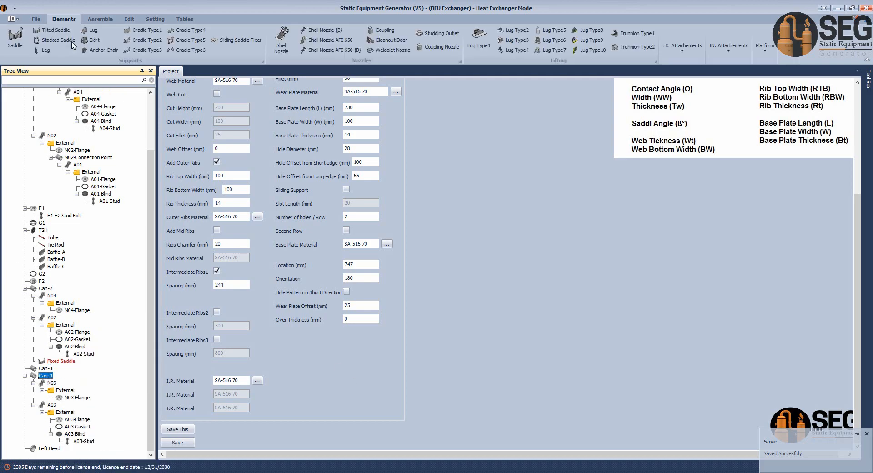
{"action": "left_click", "coordinate": [18, 39]}
{"action": "type", "text": "Sliding Sadlle"}
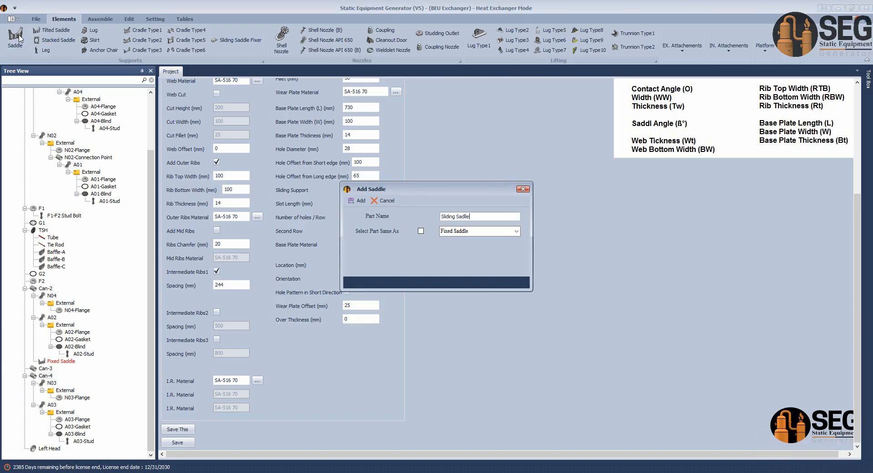
{"action": "left_click", "coordinate": [358, 200]}
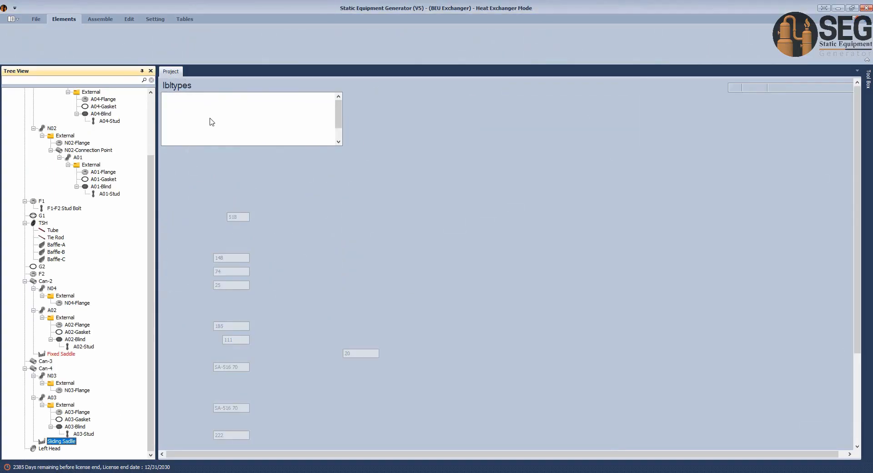
Choose Saddle Web Plate Case1 (Left) for the sliding saddle, with 750 mm height and 12 mm web thickness
{"action": "left_click", "coordinate": [209, 112]}
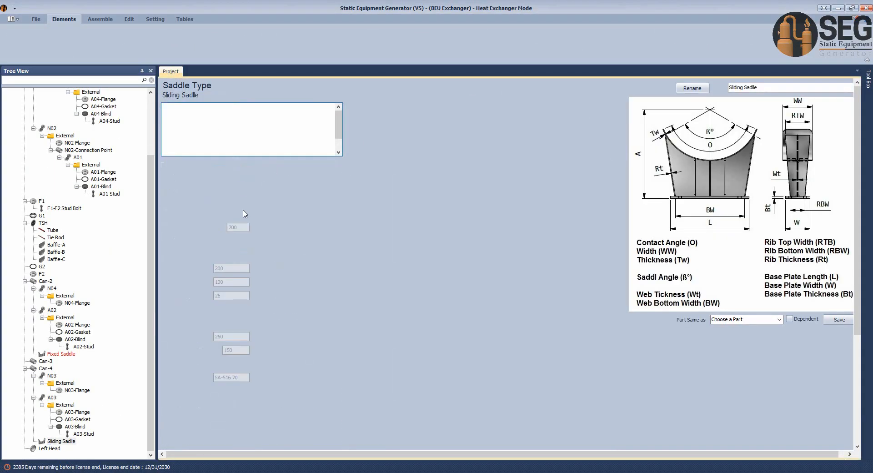
{"action": "left_click_drag", "start_coordinate": [229, 187], "coordinate": [214, 186]}
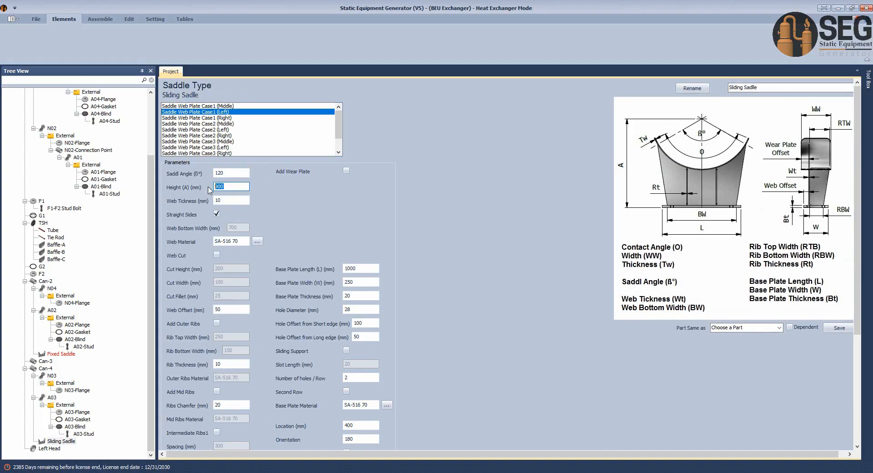
{"action": "type", "text": "750"}
{"action": "key", "text": "Tab"}
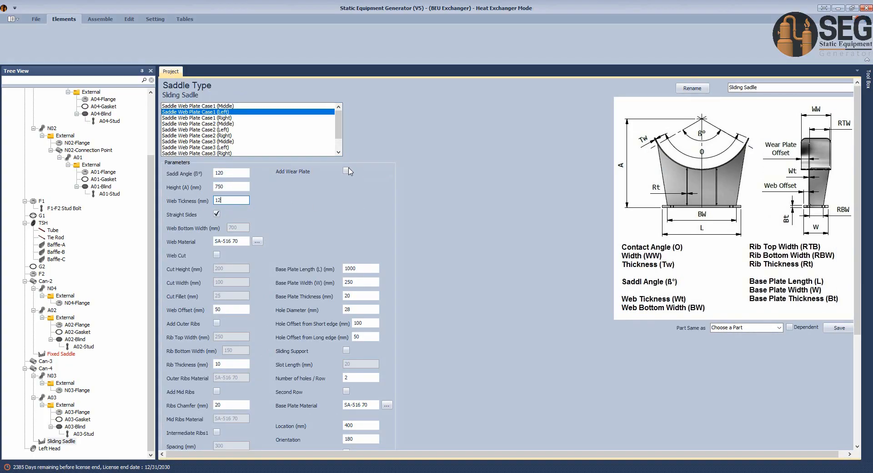
Add a wear plate with 132° contact angle, 150 mm width, 12 mm thickness and 50 mm fillet
{"action": "left_click", "coordinate": [347, 171]}
{"action": "key", "text": "Tab"}
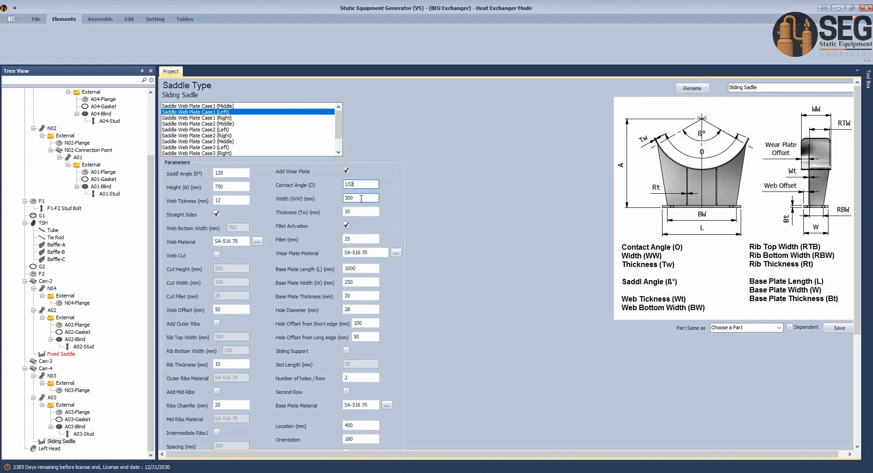
{"action": "type", "text": "150"}
{"action": "left_click", "coordinate": [360, 212]}
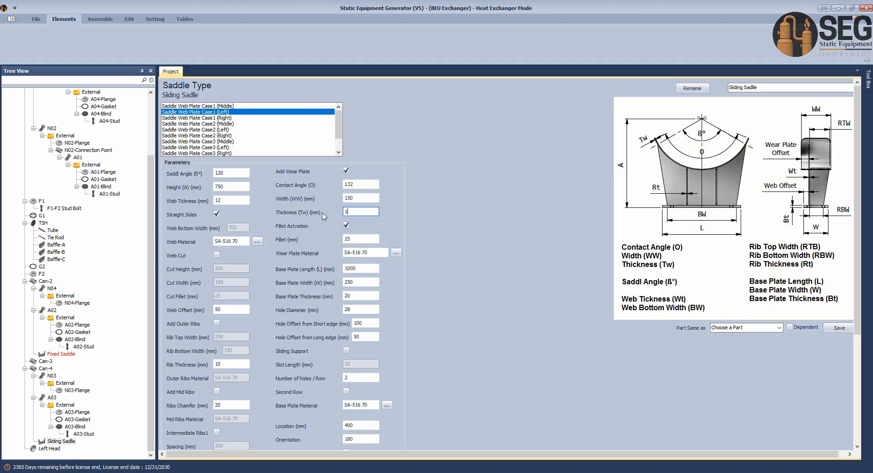
{"action": "type", "text": "2"}
{"action": "key", "text": "Tab"}
{"action": "type", "text": "50"}
{"action": "key", "text": "Tab"}
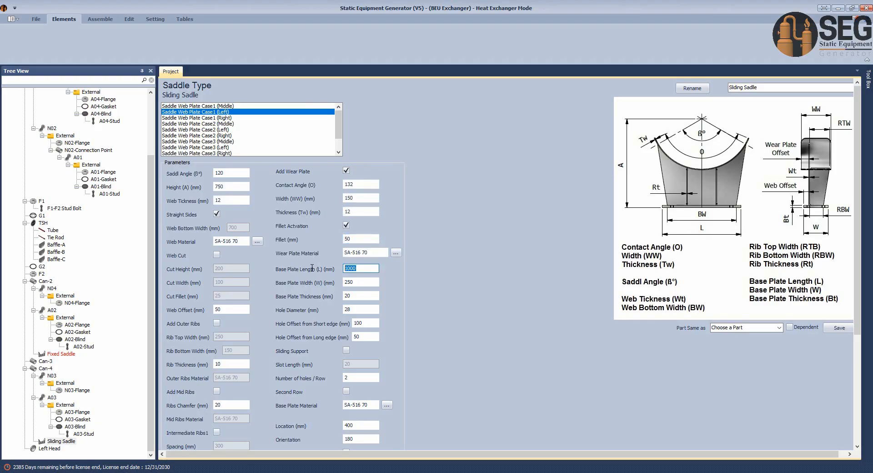
Set the sliding saddle's base plate to 730 mm length, 100 mm width and 14 mm thickness
{"action": "type", "text": "730"}
{"action": "key", "text": "Tab"}
{"action": "type", "text": "1"}
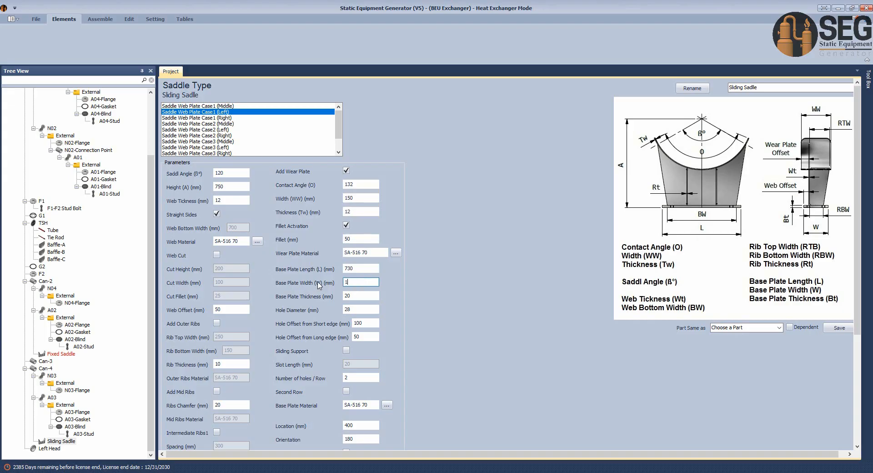
{"action": "type", "text": "00"}
{"action": "key", "text": "Tab"}
{"action": "type", "text": "14"}
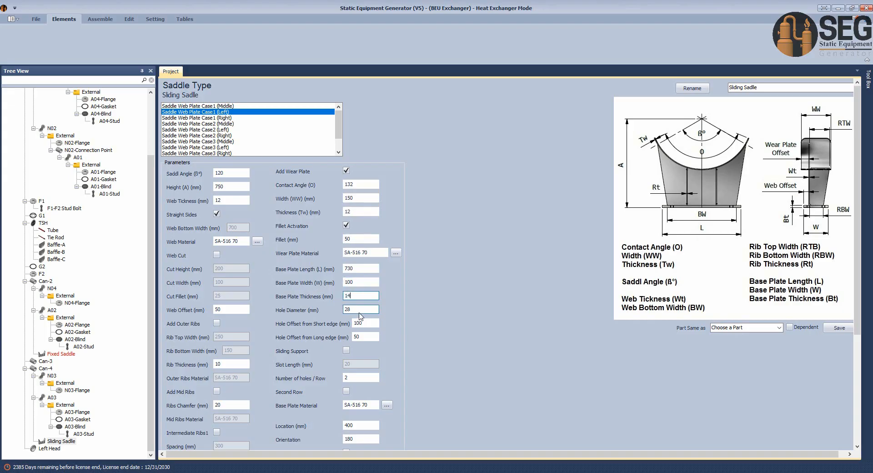
Set the hole offset from the long edge to 35 mm and enable the sliding support option
{"action": "key", "text": "Tab"}
{"action": "key", "text": "Tab"}
{"action": "key", "text": "Tab"}
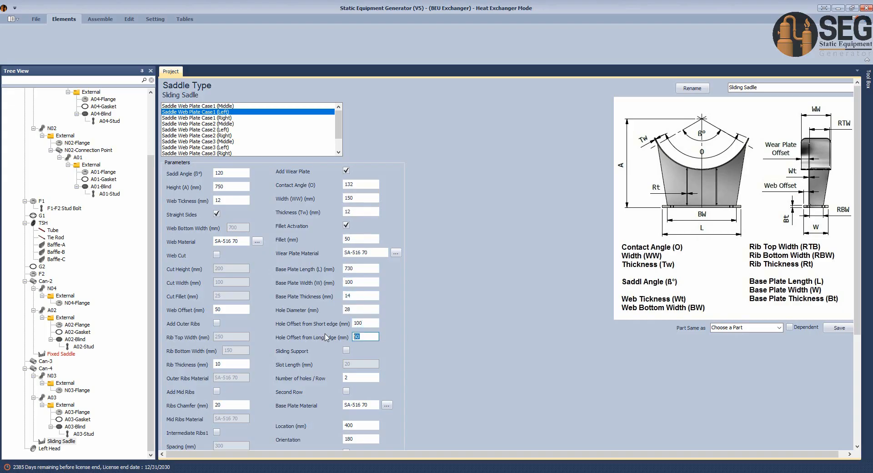
{"action": "scroll", "coordinate": [342, 334], "scroll_direction": "down", "scroll_amount": 1}
{"action": "left_click", "coordinate": [346, 350]}
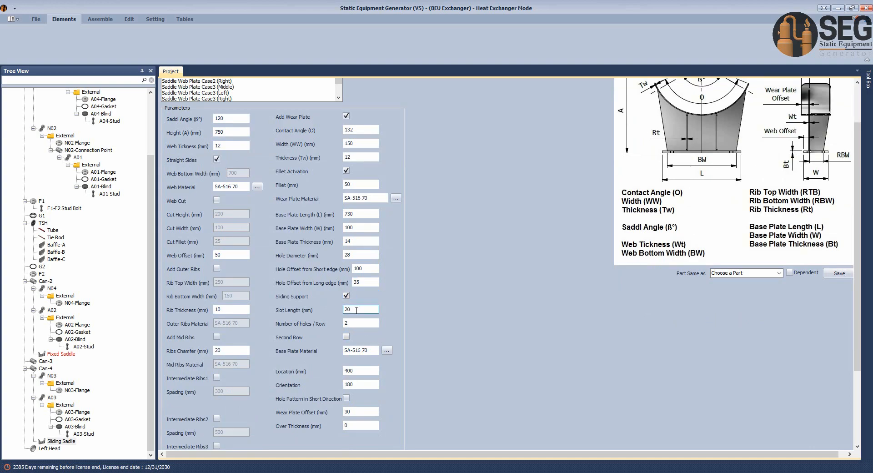
Measure the slot offset in AutoCAD's sliding saddle base plate detail, then set the slot length to 15 mm in Static Equipment Generator
{"action": "left_click", "coordinate": [654, 472]}
{"action": "left_click", "coordinate": [798, 442]}
{"action": "scroll", "coordinate": [646, 341], "scroll_direction": "down", "scroll_amount": 6}
{"action": "middle_click_drag", "start_coordinate": [637, 337], "coordinate": [557, 181]}
{"action": "scroll", "coordinate": [472, 338], "scroll_direction": "up", "scroll_amount": 10}
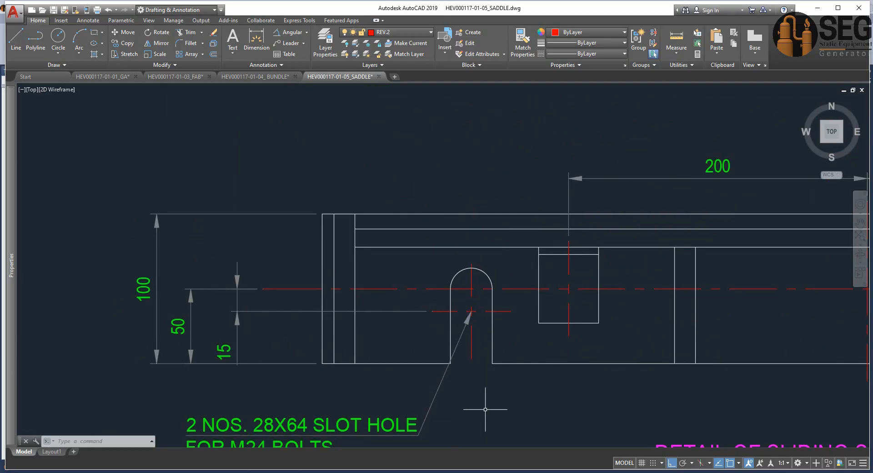
{"action": "left_click", "coordinate": [256, 41]}
{"action": "left_click", "coordinate": [451, 290]}
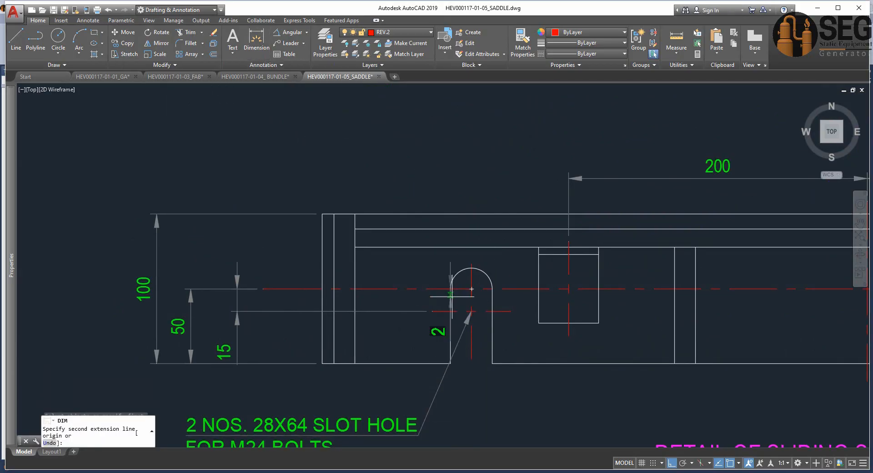
{"action": "left_click", "coordinate": [451, 312]}
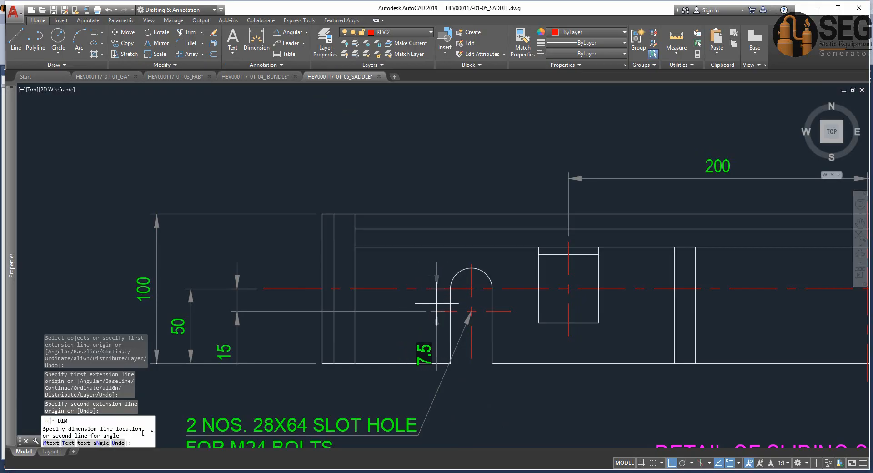
{"action": "key", "text": "Escape"}
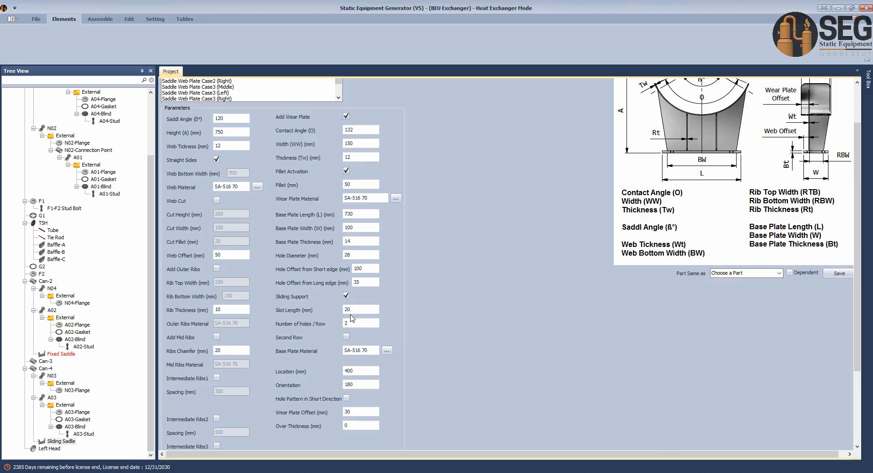
{"action": "double_click", "coordinate": [342, 310]}
{"action": "left_click", "coordinate": [364, 371]}
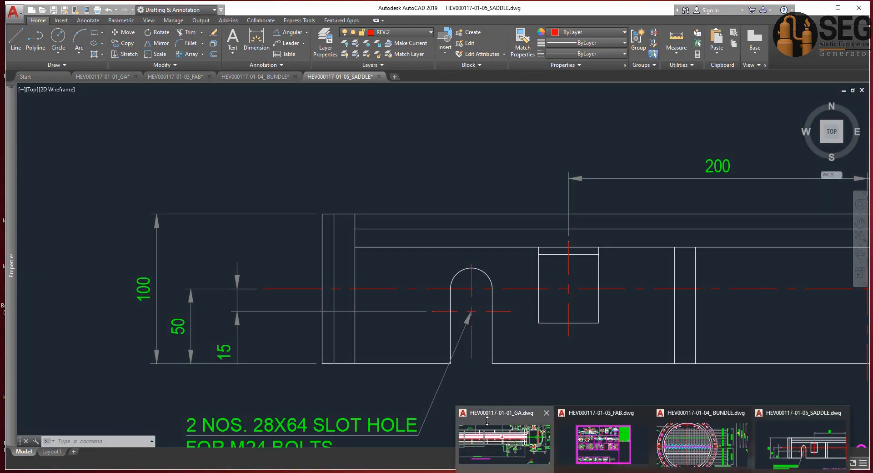
{"action": "scroll", "coordinate": [416, 297], "scroll_direction": "down", "scroll_amount": 5}
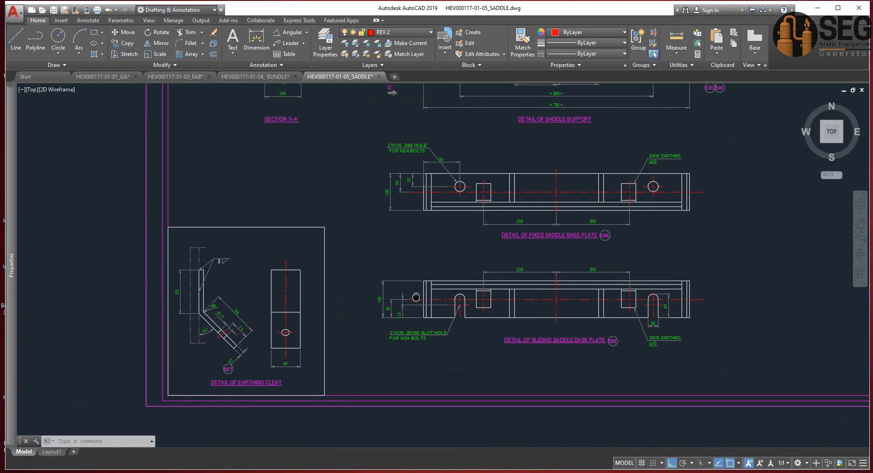
{"action": "middle_click_drag", "start_coordinate": [416, 296], "coordinate": [604, 296]}
{"action": "scroll", "coordinate": [540, 263], "scroll_direction": "down", "scroll_amount": 6}
{"action": "scroll", "coordinate": [582, 206], "scroll_direction": "up", "scroll_amount": 2}
{"action": "left_click", "coordinate": [113, 78]}
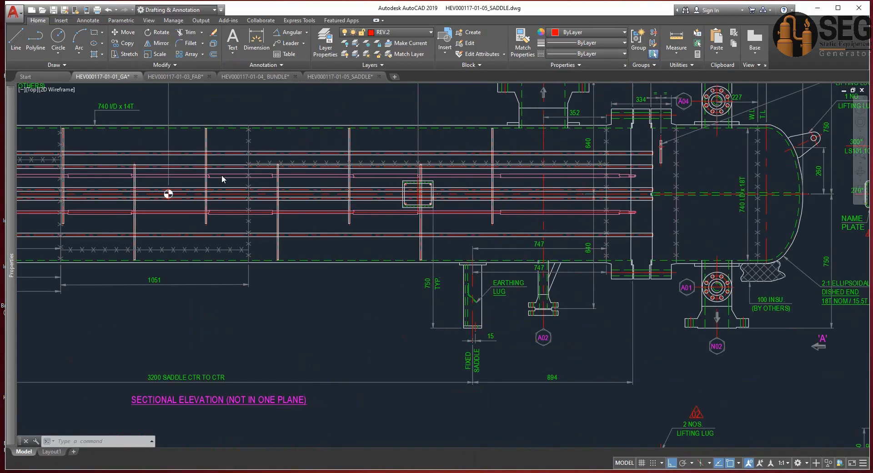
{"action": "mouse_move", "coordinate": [293, 205]}
{"action": "middle_mouse_down"}
{"action": "mouse_move", "coordinate": [596, 255]}
{"action": "mouse_move", "coordinate": [631, 251]}
{"action": "middle_mouse_up"}
{"action": "scroll", "coordinate": [630, 252], "scroll_direction": "down", "scroll_amount": 2}
{"action": "scroll", "coordinate": [450, 274], "scroll_direction": "up", "scroll_amount": 4}
{"action": "mouse_move", "coordinate": [449, 278]}
{"action": "middle_mouse_down"}
{"action": "mouse_move", "coordinate": [444, 285]}
{"action": "mouse_move", "coordinate": [464, 291]}
{"action": "middle_mouse_up"}
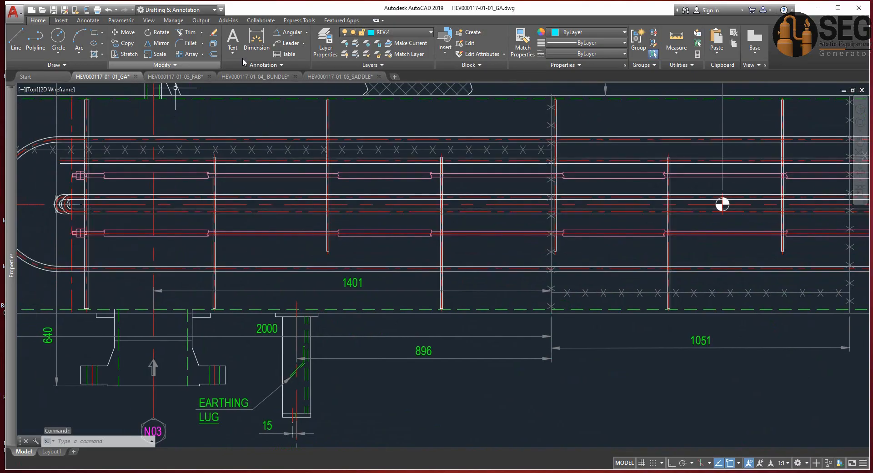
Dimension the horizontal distance along the shell from the weld seam to the sliding saddle's centreline
{"action": "left_click", "coordinate": [257, 38]}
{"action": "scroll", "coordinate": [546, 337], "scroll_direction": "up", "scroll_amount": 6}
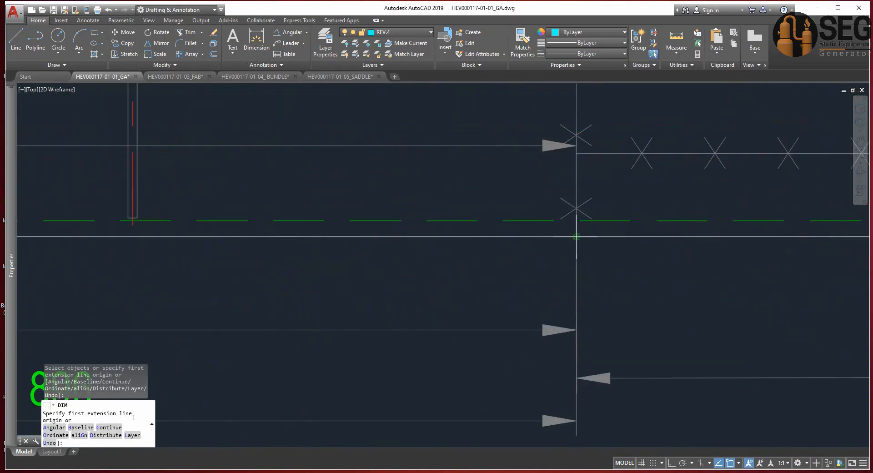
{"action": "left_click", "coordinate": [577, 237]}
{"action": "scroll", "coordinate": [347, 234], "scroll_direction": "down", "scroll_amount": 4}
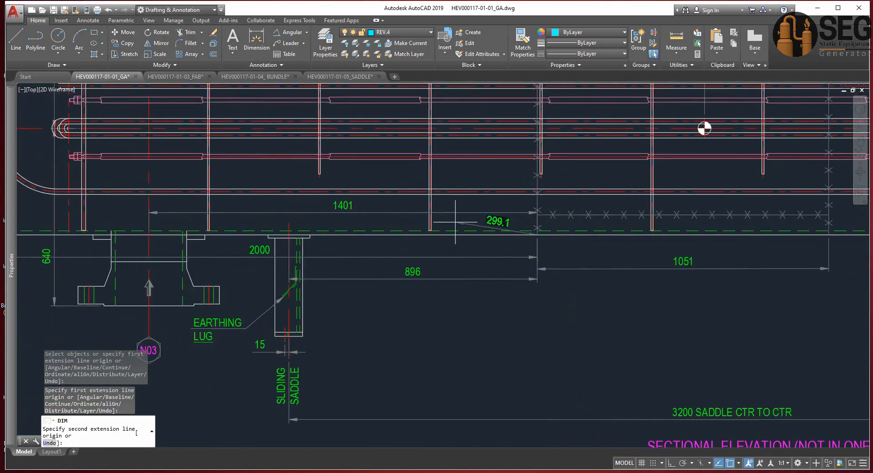
{"action": "scroll", "coordinate": [237, 227], "scroll_direction": "up", "scroll_amount": 4}
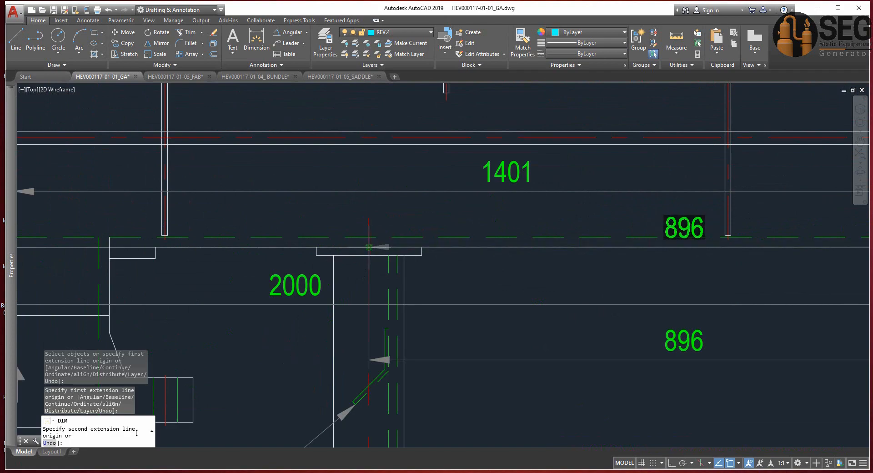
{"action": "left_click", "coordinate": [369, 247]}
{"action": "middle_click_drag", "start_coordinate": [478, 228], "coordinate": [460, 226]}
{"action": "left_click", "coordinate": [460, 223]}
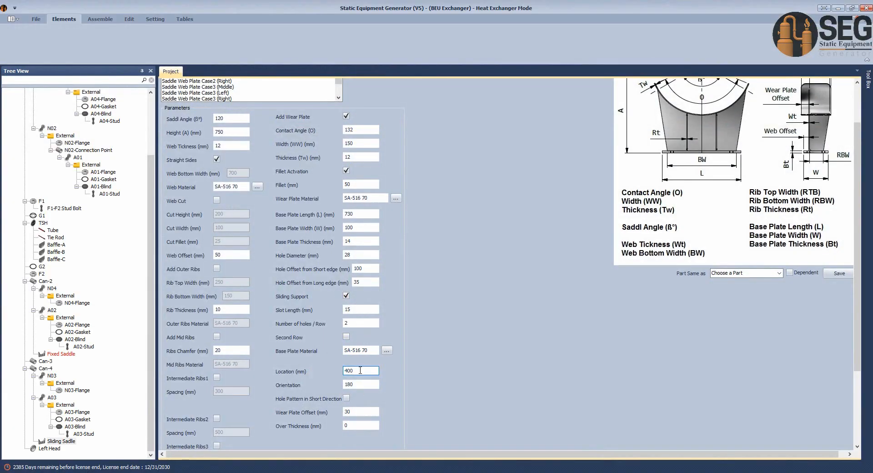
In Static Equipment Generator, set the sliding saddle's location to 896 mm, wear plate offset 25 mm and web offset 0 mm, and enable outer ribs
{"action": "type", "text": "896"}
{"action": "left_click", "coordinate": [358, 385]}
{"action": "left_click", "coordinate": [223, 254]}
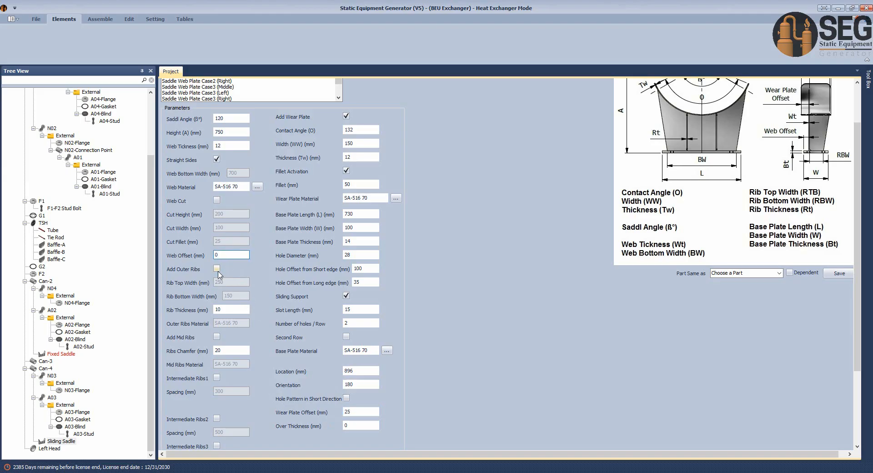
{"action": "left_click", "coordinate": [217, 269]}
{"action": "left_click", "coordinate": [654, 472]}
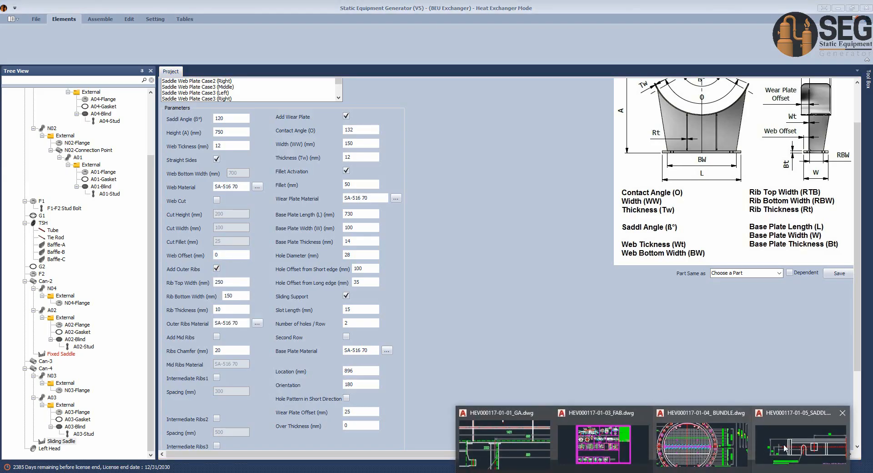
{"action": "left_click", "coordinate": [796, 439]}
{"action": "middle_click_drag", "start_coordinate": [411, 247], "coordinate": [420, 258]}
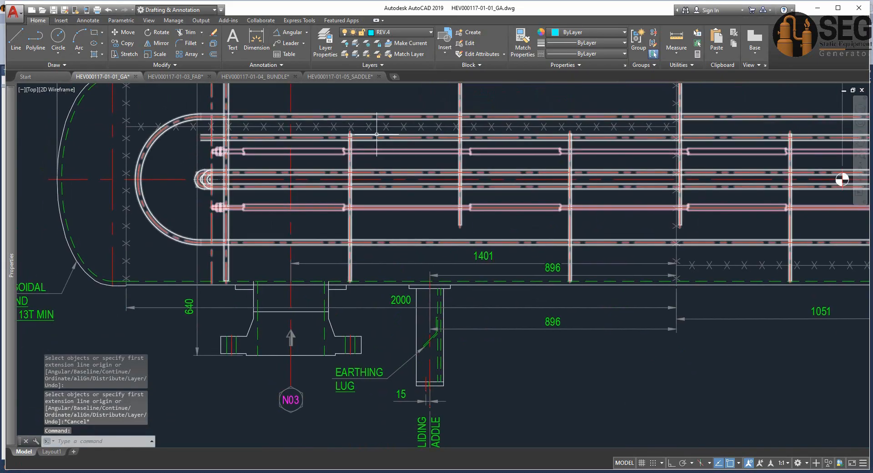
{"action": "left_click", "coordinate": [340, 77]}
{"action": "scroll", "coordinate": [452, 180], "scroll_direction": "up", "scroll_amount": 5}
{"action": "scroll", "coordinate": [496, 216], "scroll_direction": "up", "scroll_amount": 2}
{"action": "middle_click_drag", "start_coordinate": [495, 226], "coordinate": [492, 79]}
{"action": "scroll", "coordinate": [482, 400], "scroll_direction": "up", "scroll_amount": 2}
{"action": "scroll", "coordinate": [455, 339], "scroll_direction": "down", "scroll_amount": 2}
{"action": "middle_click_drag", "start_coordinate": [457, 281], "coordinate": [447, 400]}
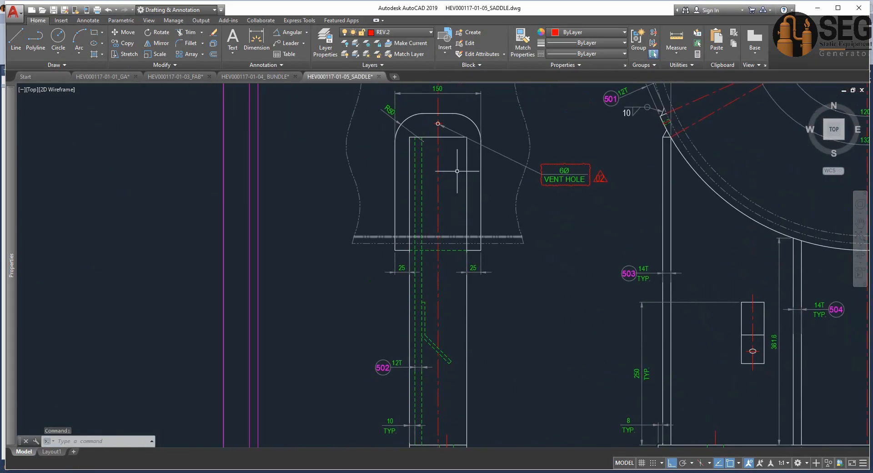
{"action": "scroll", "coordinate": [445, 141], "scroll_direction": "down", "scroll_amount": 4}
{"action": "middle_click_drag", "start_coordinate": [576, 195], "coordinate": [487, 177]}
In Static Equipment Generator, set the sliding saddle's rib top width to 100 mm, rib bottom width to 100 mm and rib thickness to 14 mm
{"action": "left_click", "coordinate": [682, 471]}
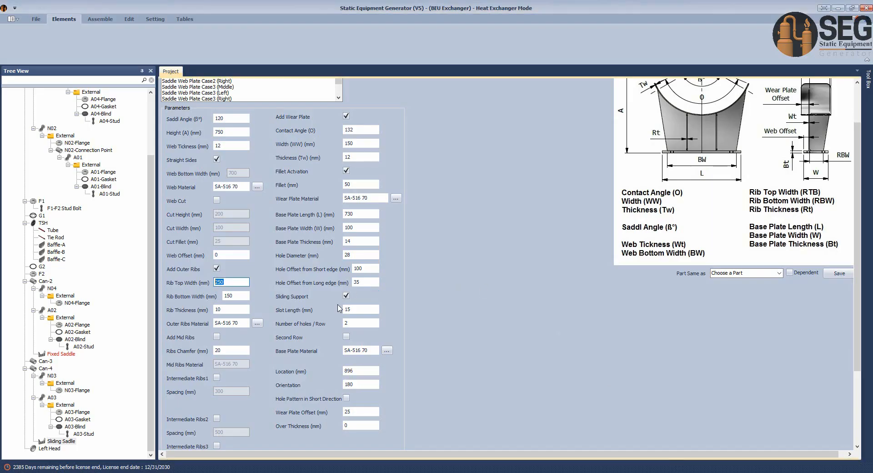
{"action": "type", "text": "100"}
{"action": "left_click_drag", "start_coordinate": [241, 296], "coordinate": [217, 296]}
{"action": "key", "text": "BackSpace"}
{"action": "key", "text": "BackSpace"}
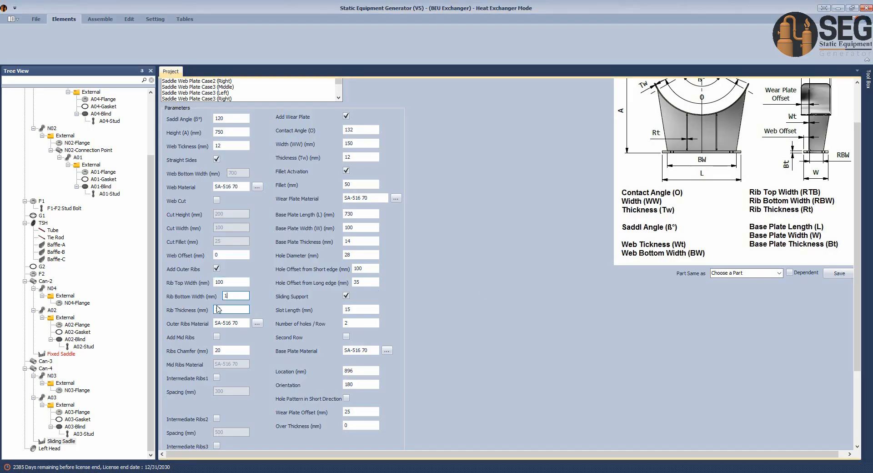
{"action": "type", "text": "00"}
{"action": "key", "text": "Tab"}
{"action": "type", "text": "14"}
Enable the first intermediate ribs with a spacing of 244 mm and save the sliding saddle
{"action": "left_click", "coordinate": [238, 350]}
{"action": "scroll", "coordinate": [242, 339], "scroll_direction": "down", "scroll_amount": 1}
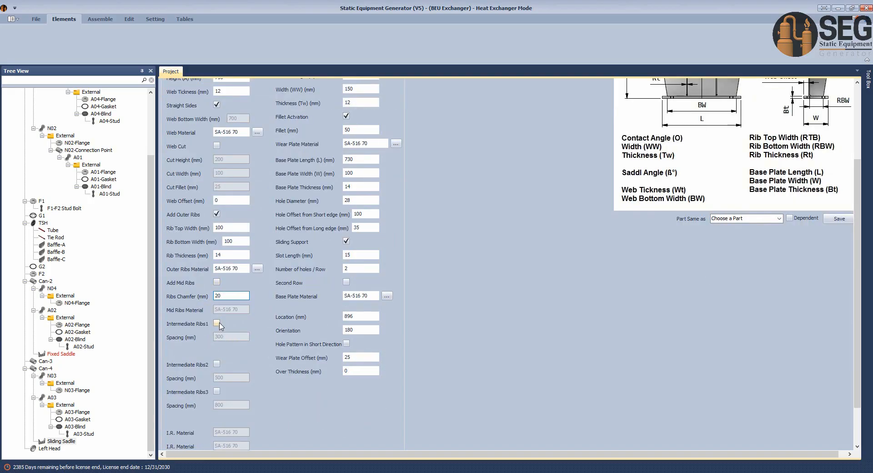
{"action": "left_click", "coordinate": [217, 324]}
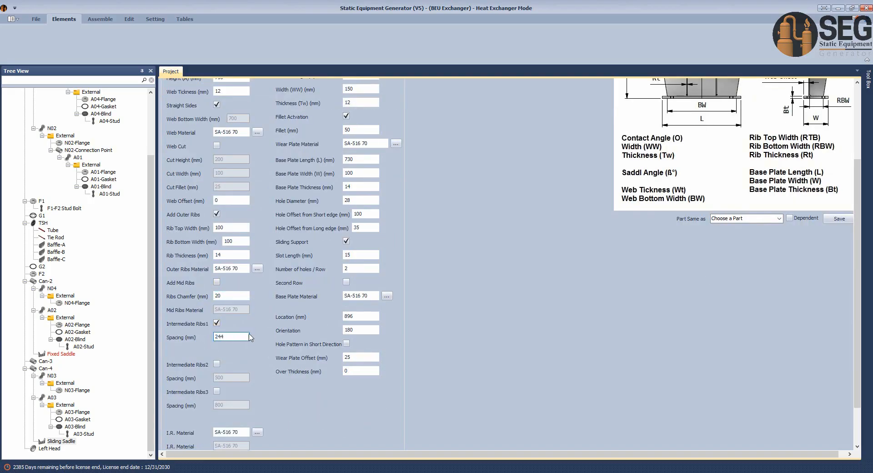
{"action": "scroll", "coordinate": [245, 339], "scroll_direction": "down", "scroll_amount": 1}
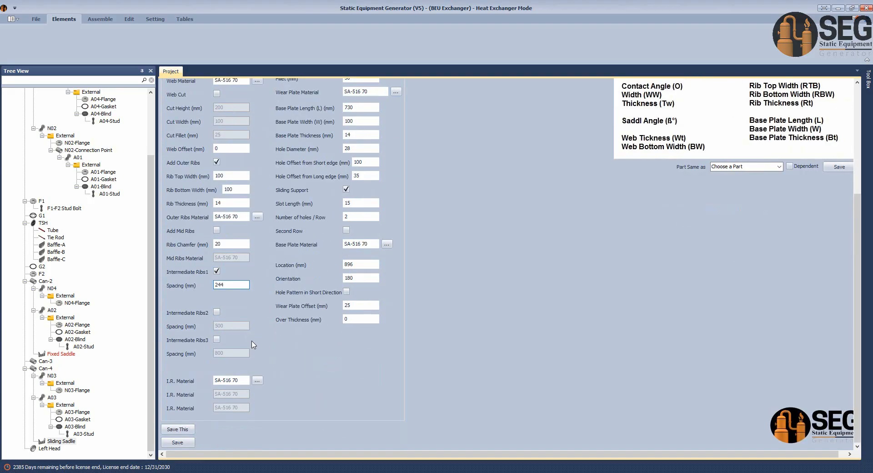
{"action": "left_click", "coordinate": [178, 442]}
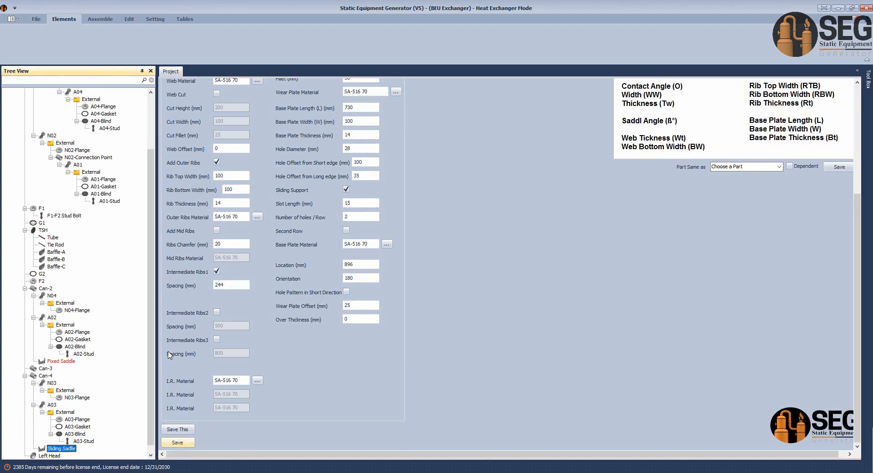
Toggle the Child Preview option in the application settings and save the settings
{"action": "left_click", "coordinate": [154, 19]}
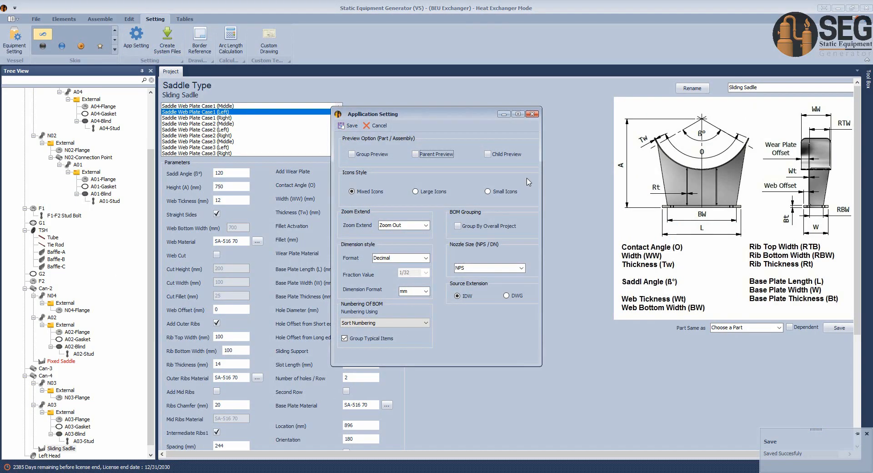
{"action": "left_click", "coordinate": [488, 156]}
{"action": "left_click", "coordinate": [349, 125]}
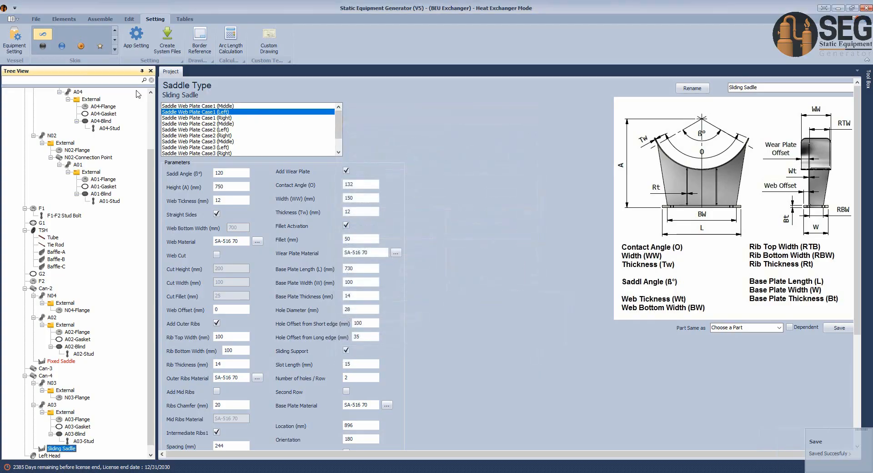
Generate the heat exchanger assembly in Inventor, turning the fixed saddle to another isometric view while it builds
{"action": "left_click", "coordinate": [100, 18]}
{"action": "left_click", "coordinate": [27, 43]}
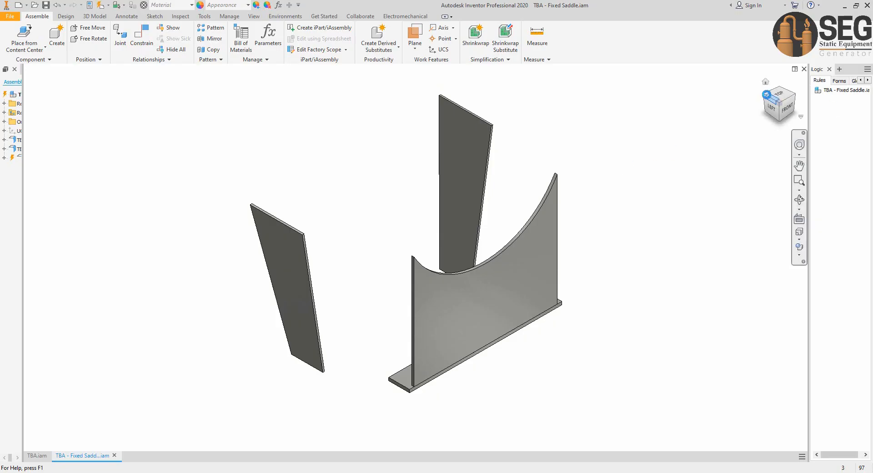
{"action": "left_click", "coordinate": [768, 97]}
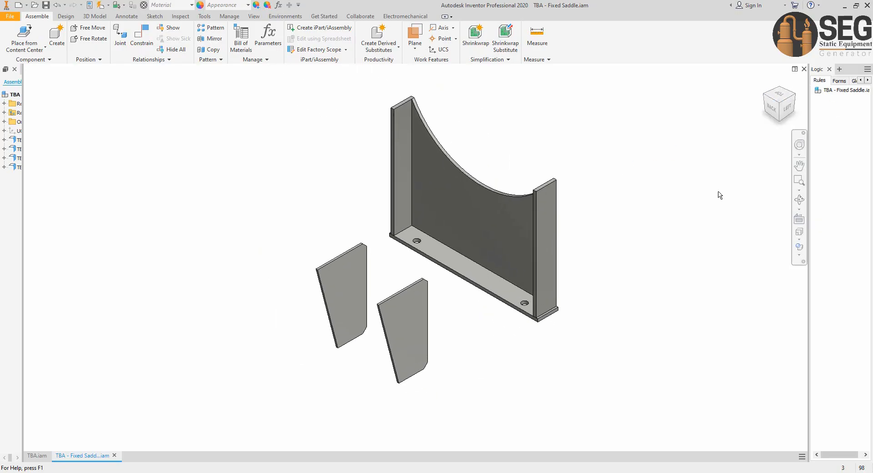
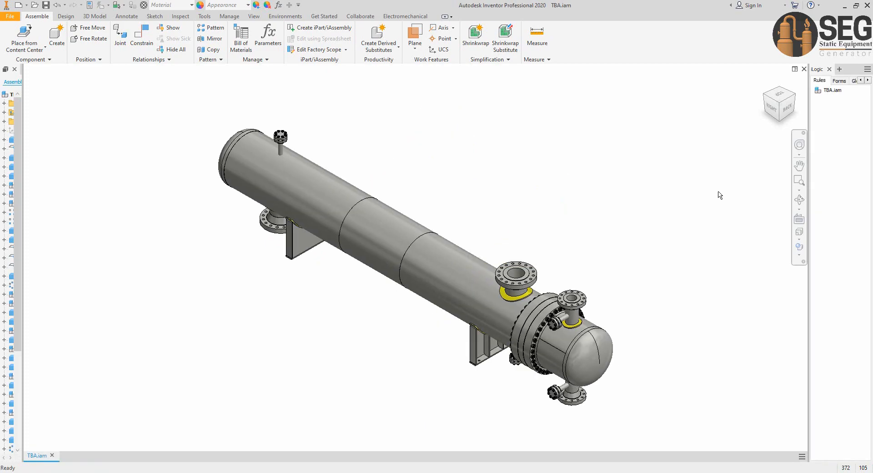
Examine the fixed and sliding saddles on the generated exchanger from the side and from below
{"action": "left_click", "coordinate": [772, 108]}
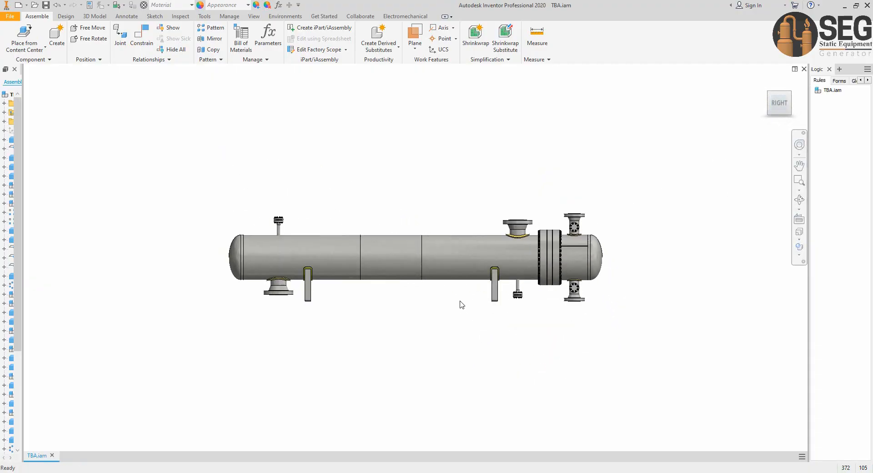
{"action": "scroll", "coordinate": [472, 293], "scroll_direction": "down", "scroll_amount": 3}
{"action": "middle_click_drag", "start_coordinate": [516, 308], "coordinate": [583, 352]}
{"action": "left_click", "coordinate": [799, 199]}
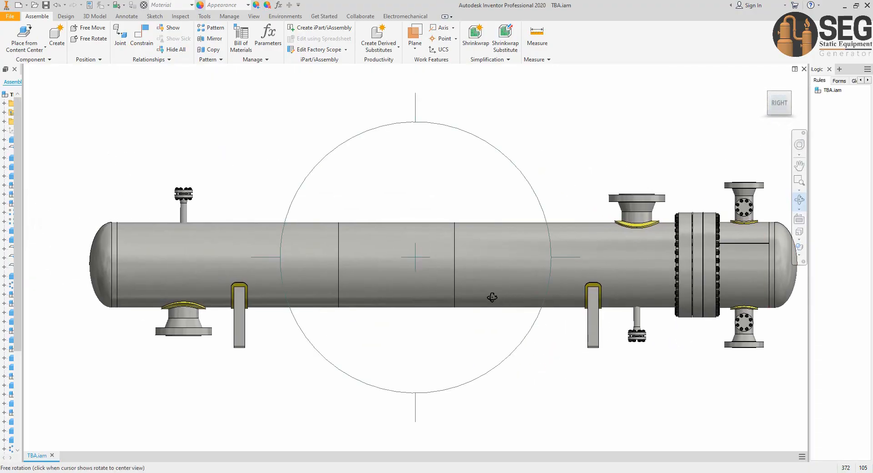
{"action": "left_click_drag", "start_coordinate": [493, 297], "coordinate": [455, 320]}
{"action": "scroll", "coordinate": [566, 352], "scroll_direction": "down", "scroll_amount": 3}
{"action": "middle_click_drag", "start_coordinate": [567, 352], "coordinate": [510, 309]}
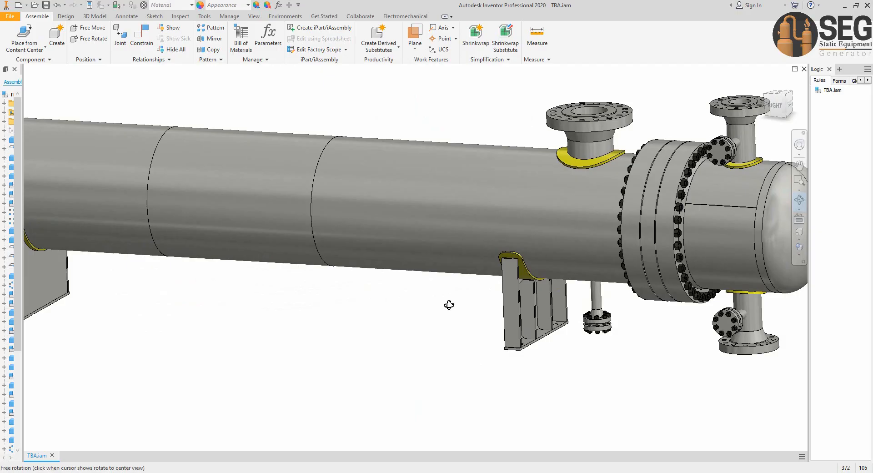
{"action": "left_click_drag", "start_coordinate": [448, 295], "coordinate": [437, 319]}
{"action": "middle_click_drag", "start_coordinate": [397, 316], "coordinate": [506, 264]}
{"action": "left_click_drag", "start_coordinate": [370, 300], "coordinate": [437, 298]}
{"action": "scroll", "coordinate": [227, 340], "scroll_direction": "down", "scroll_amount": 5}
{"action": "middle_click_drag", "start_coordinate": [270, 334], "coordinate": [505, 303]}
{"action": "scroll", "coordinate": [360, 322], "scroll_direction": "down", "scroll_amount": 2}
{"action": "middle_click_drag", "start_coordinate": [361, 322], "coordinate": [407, 298]}
{"action": "key", "text": "Escape"}
Open the sliding saddle subassembly from the exchanger model in its own window
{"action": "left_click", "coordinate": [408, 297]}
{"action": "right_click", "coordinate": [410, 280]}
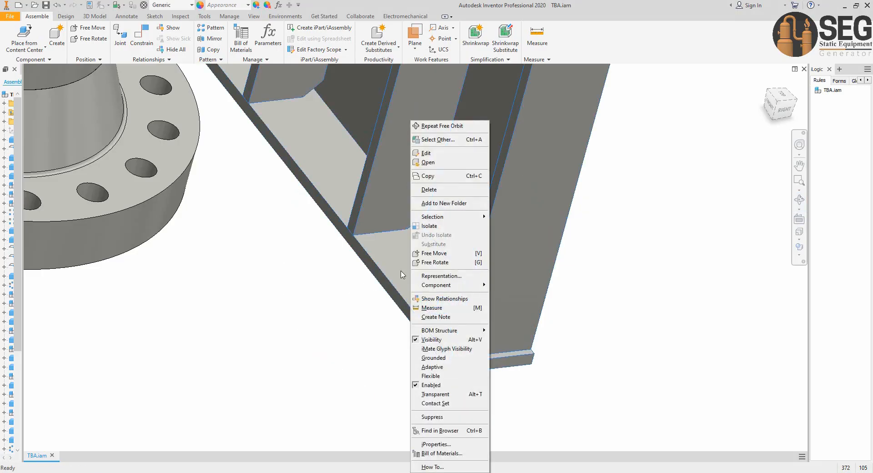
{"action": "left_click", "coordinate": [430, 162]}
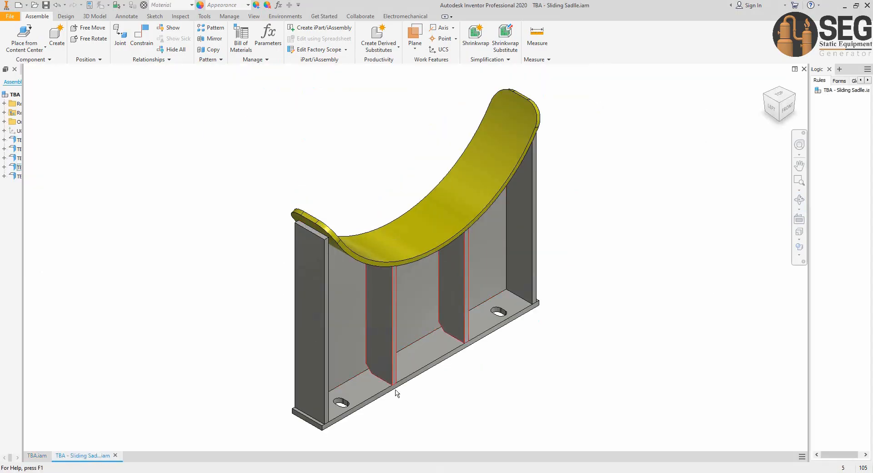
Edit the sliding saddle's base plate in place, expand its feature tree and start a sketch on its top face
{"action": "double_click", "coordinate": [374, 397]}
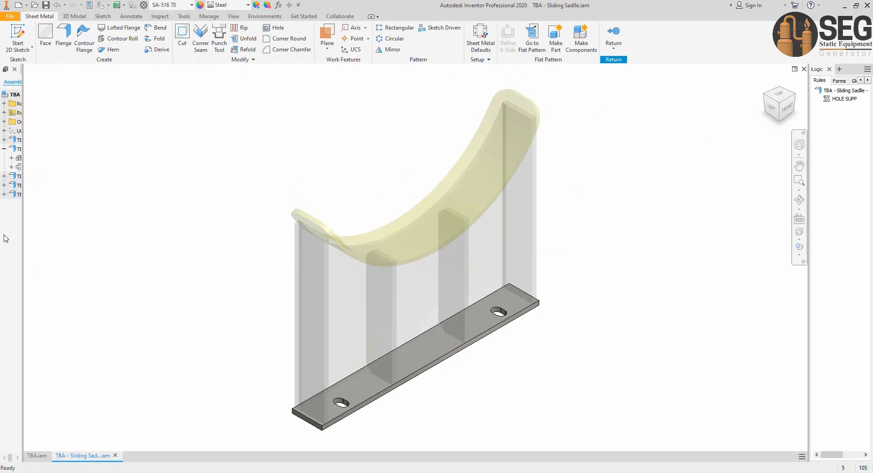
{"action": "left_click", "coordinate": [12, 158]}
{"action": "left_click_drag", "start_coordinate": [21, 178], "coordinate": [62, 175]}
{"action": "left_click", "coordinate": [19, 36]}
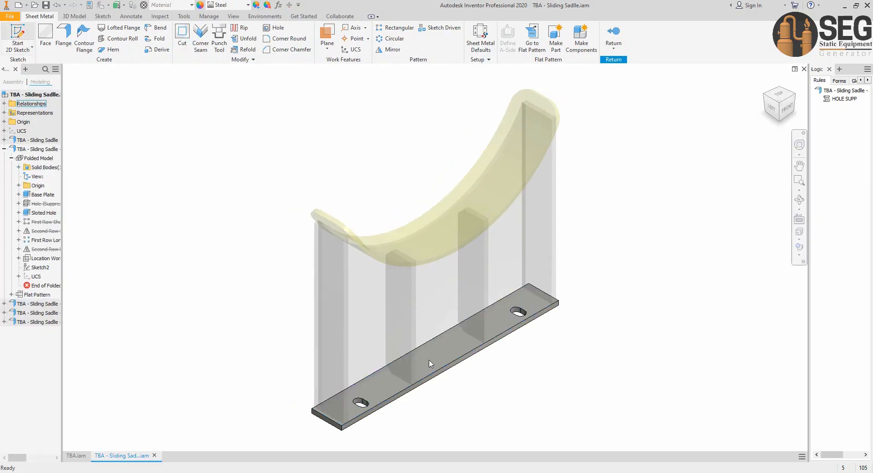
{"action": "middle_click_drag", "start_coordinate": [448, 272], "coordinate": [87, 240]}
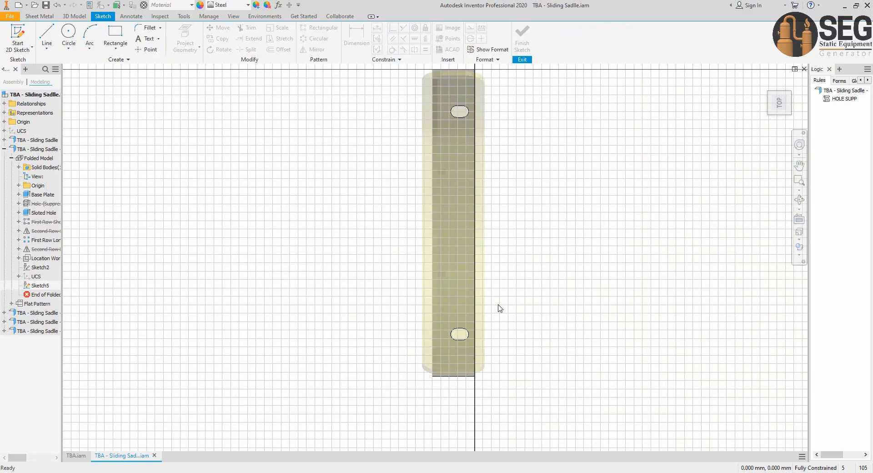
{"action": "scroll", "coordinate": [500, 307], "scroll_direction": "up", "scroll_amount": 3}
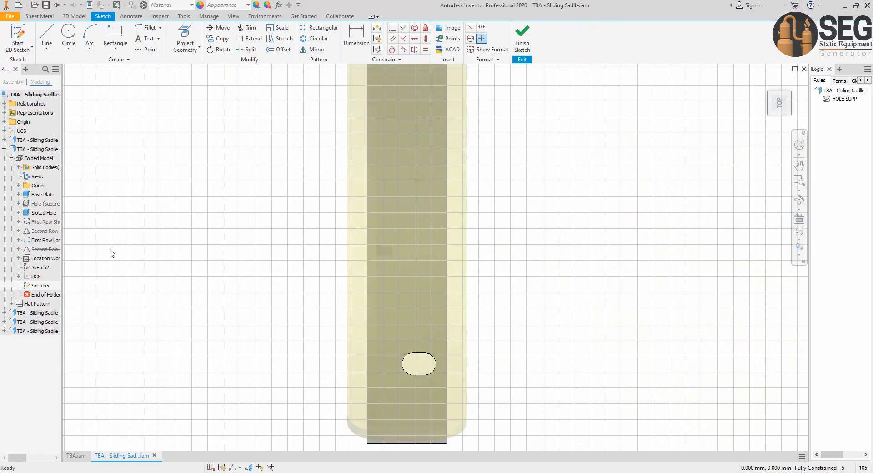
Open the Saddle Base Plate part in its own window and start a new sketch on its top face
{"action": "left_click", "coordinate": [38, 149]}
{"action": "right_click", "coordinate": [39, 149]}
{"action": "left_click", "coordinate": [59, 177]}
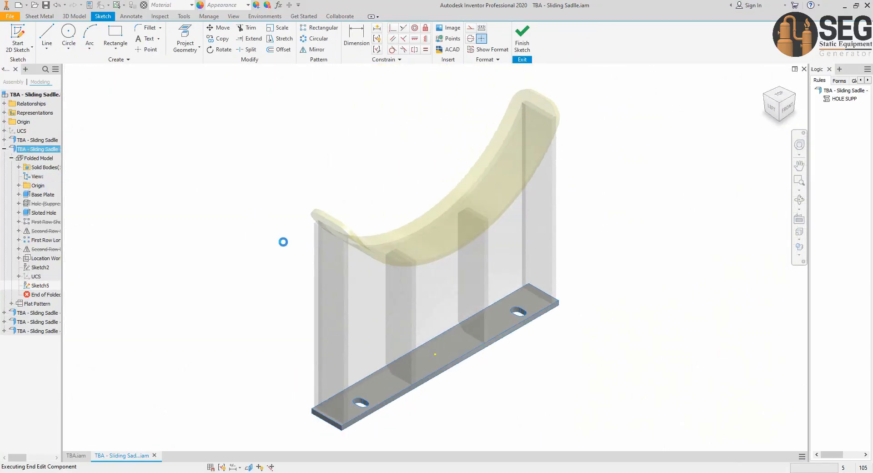
{"action": "left_click", "coordinate": [290, 336]}
{"action": "left_click", "coordinate": [17, 36]}
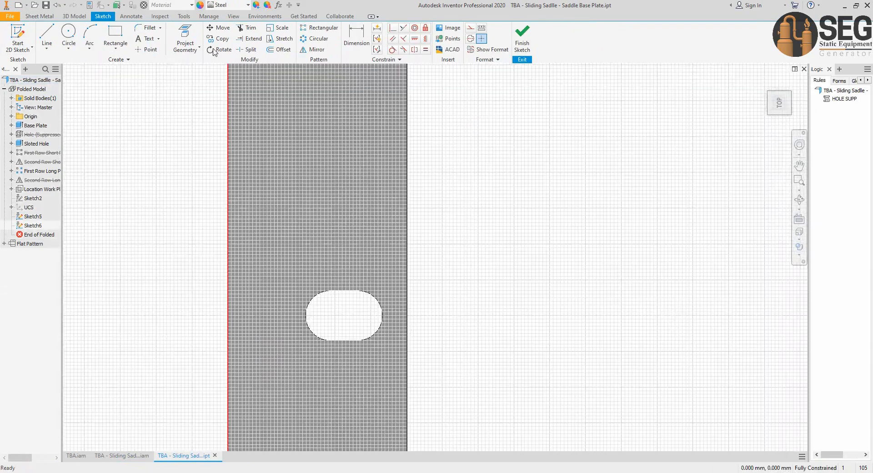
Project the slot edges into the sketch and draw a rectangle from the upper slot's arc end to beyond the plate's long edge
{"action": "left_click", "coordinate": [185, 40]}
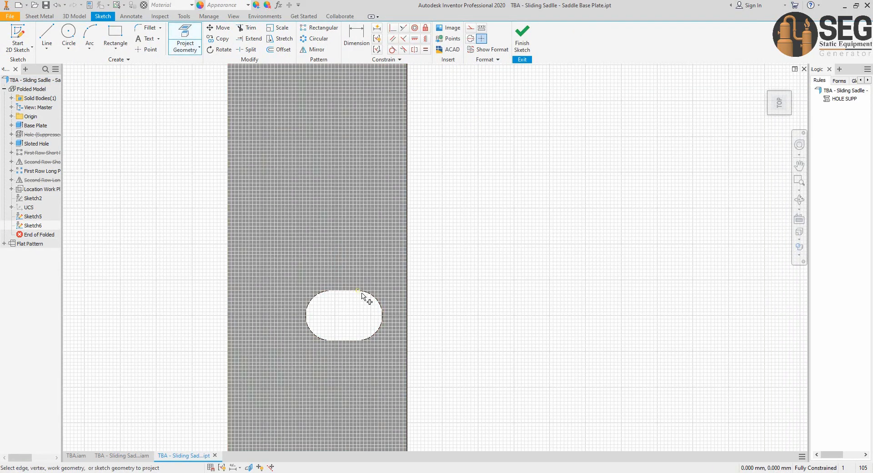
{"action": "scroll", "coordinate": [379, 302], "scroll_direction": "up", "scroll_amount": 3}
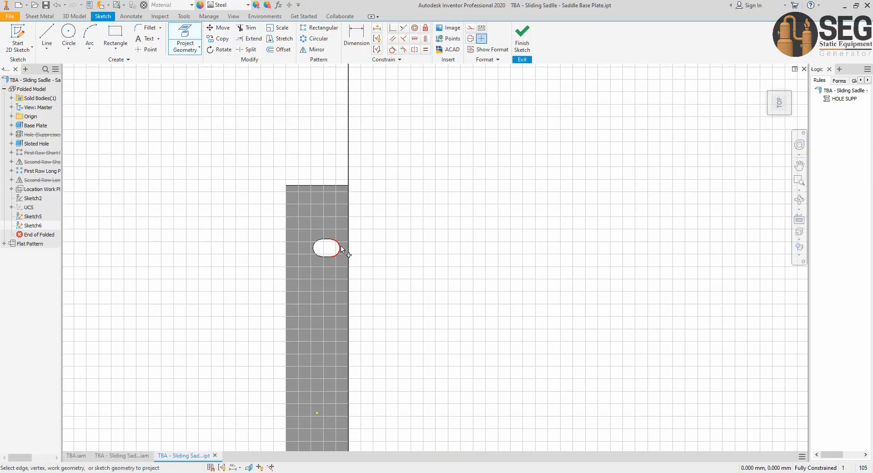
{"action": "left_click", "coordinate": [115, 36]}
{"action": "scroll", "coordinate": [323, 225], "scroll_direction": "down", "scroll_amount": 3}
{"action": "left_click", "coordinate": [331, 238]}
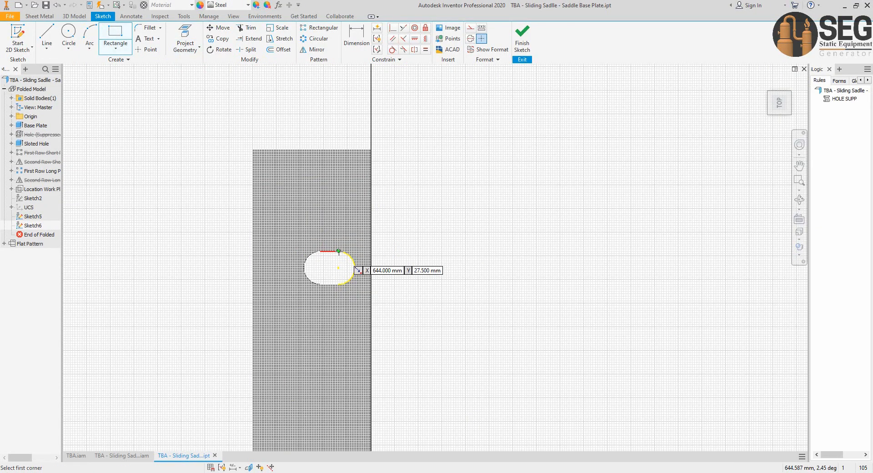
{"action": "left_click", "coordinate": [491, 290]}
Make the upper rectangle's lower inner corner coincident with the lower end of the slot's arc
{"action": "left_click", "coordinate": [392, 29]}
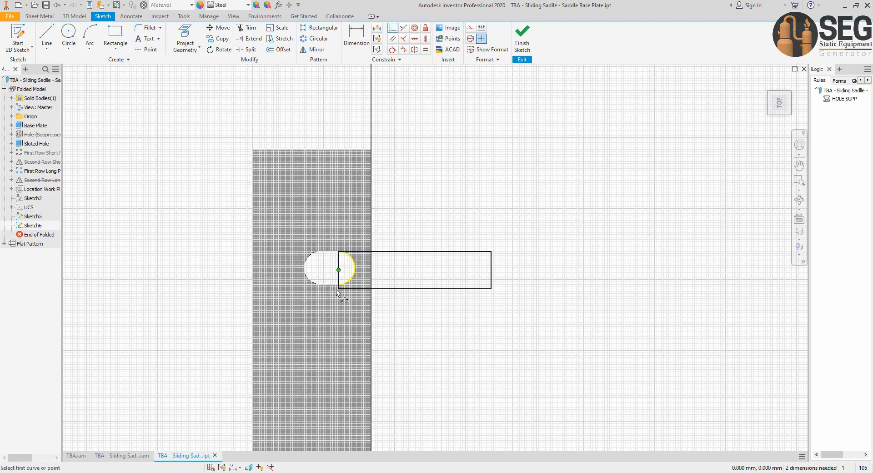
{"action": "left_click", "coordinate": [339, 289]}
{"action": "left_click", "coordinate": [339, 285]}
{"action": "right_click", "coordinate": [374, 262]}
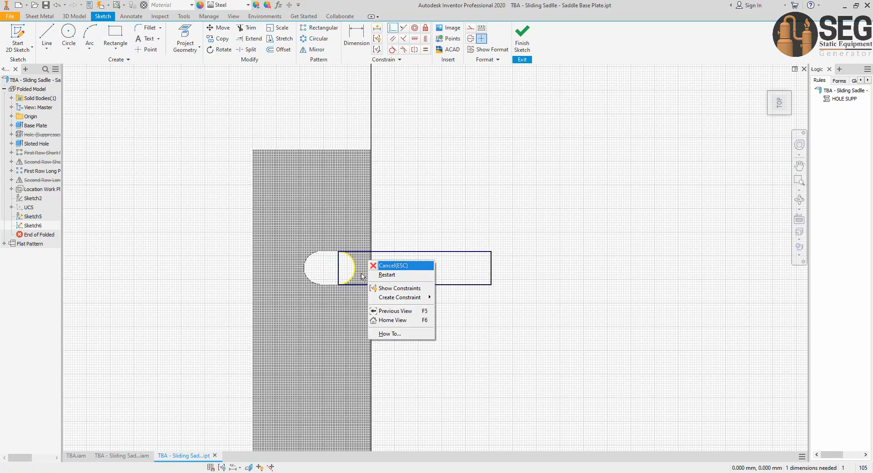
{"action": "left_click", "coordinate": [395, 262]}
Draw a second rectangle from the lower slot's upper arc end to beyond the plate's long edge
{"action": "scroll", "coordinate": [450, 191], "scroll_direction": "up", "scroll_amount": 2}
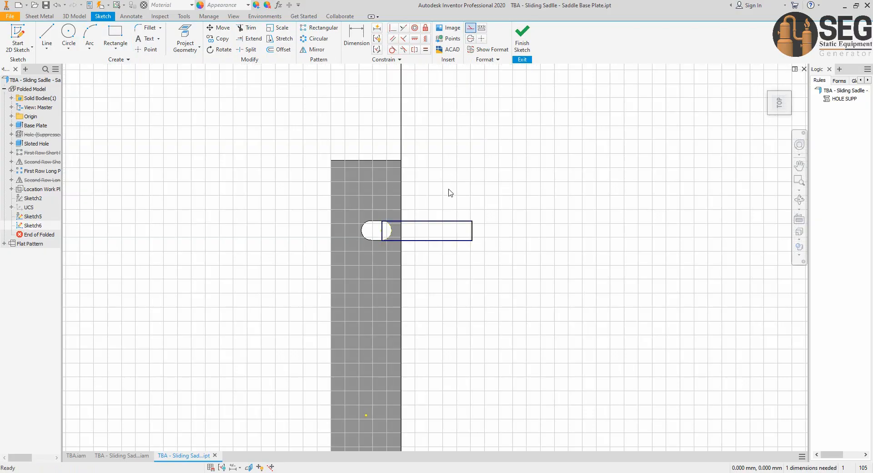
{"action": "left_click", "coordinate": [115, 36]}
{"action": "middle_click_drag", "start_coordinate": [367, 154], "coordinate": [366, 396]}
{"action": "scroll", "coordinate": [341, 362], "scroll_direction": "down", "scroll_amount": 2}
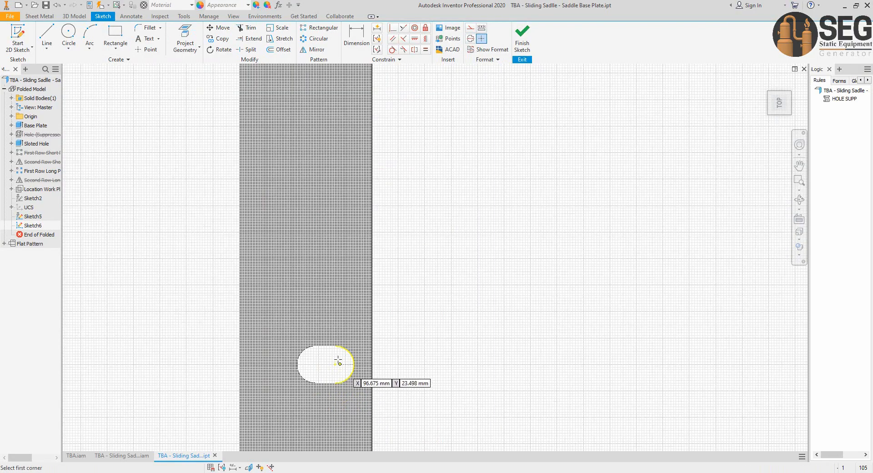
{"action": "left_click", "coordinate": [335, 346]}
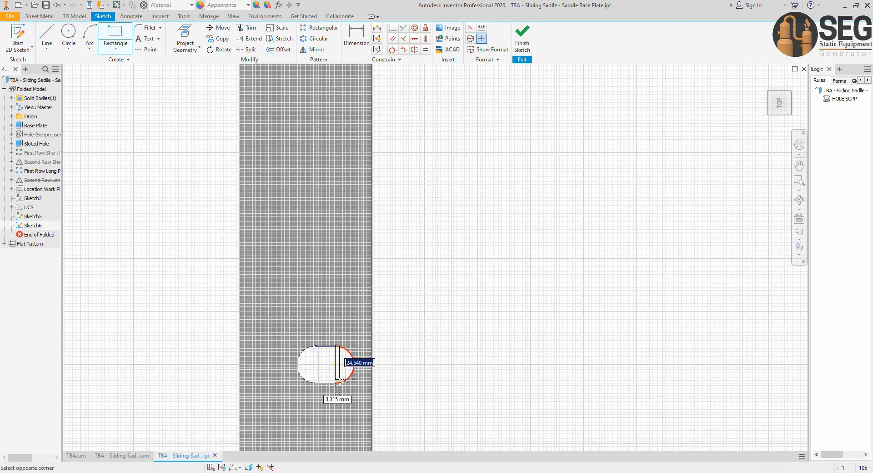
{"action": "left_click", "coordinate": [483, 367]}
Constrain the second rectangle's lower inner corner coincident with the lower end of the lower slot's arc
{"action": "left_click", "coordinate": [392, 28]}
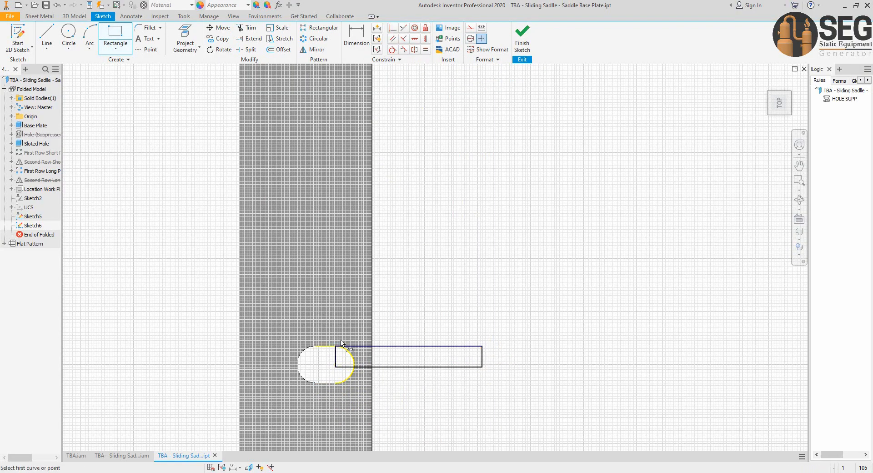
{"action": "left_click", "coordinate": [336, 366]}
{"action": "left_click", "coordinate": [336, 384]}
{"action": "right_click", "coordinate": [414, 314]}
{"action": "left_click", "coordinate": [427, 318]}
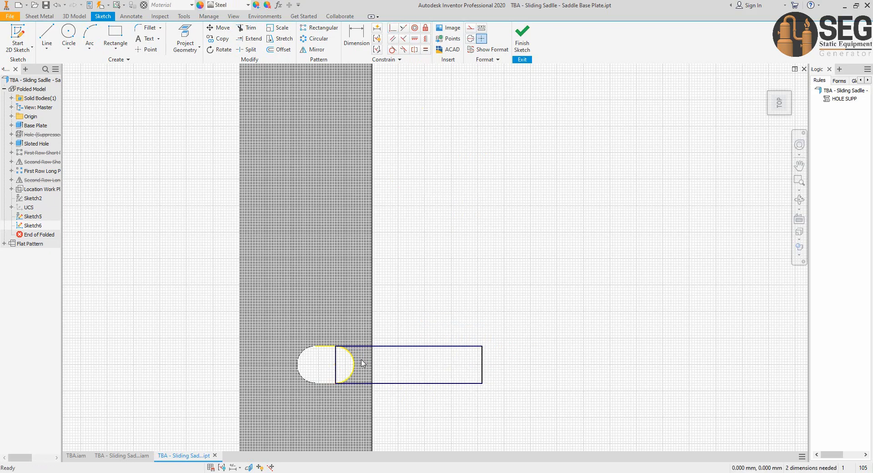
Constrain the long horizontal edges of the two slot rectangles to equal length
{"action": "left_click", "coordinate": [471, 28]}
{"action": "scroll", "coordinate": [497, 195], "scroll_direction": "down", "scroll_amount": 4}
{"action": "middle_click_drag", "start_coordinate": [496, 195], "coordinate": [450, 357]}
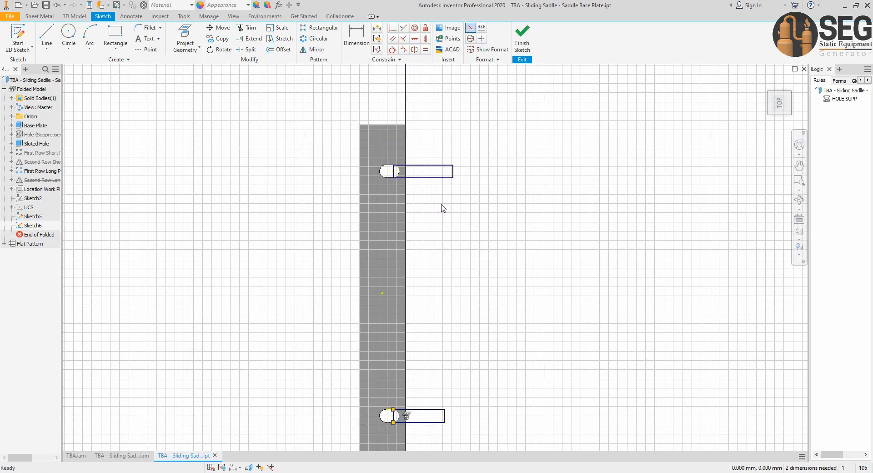
{"action": "left_click", "coordinate": [426, 49]}
{"action": "left_click", "coordinate": [441, 165]}
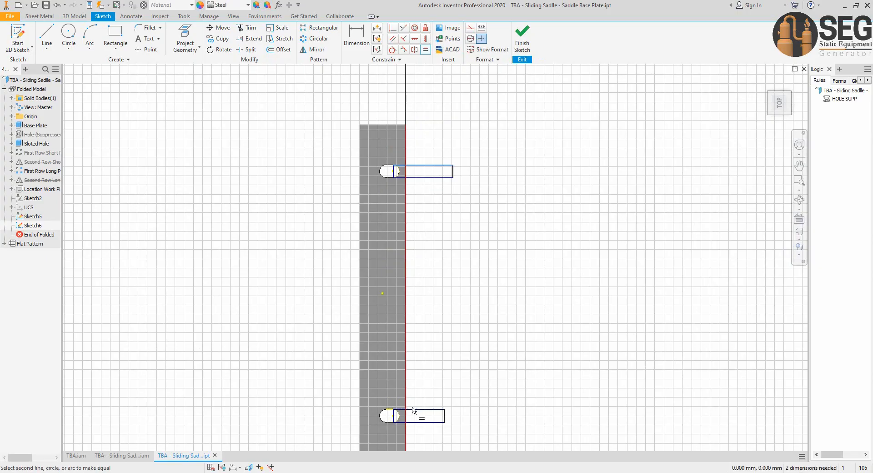
{"action": "left_click", "coordinate": [416, 410]}
Dimension the upper rectangle's long edge at 100 mm and finish the sketch
{"action": "key", "text": "d"}
{"action": "left_click", "coordinate": [429, 165]}
{"action": "left_click", "coordinate": [433, 151]}
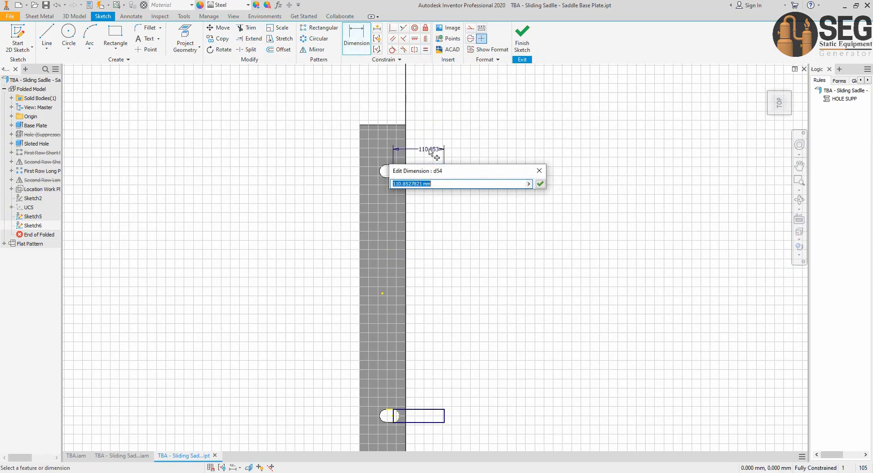
{"action": "type", "text": "100"}
{"action": "key", "text": "Return"}
{"action": "left_click", "coordinate": [522, 40]}
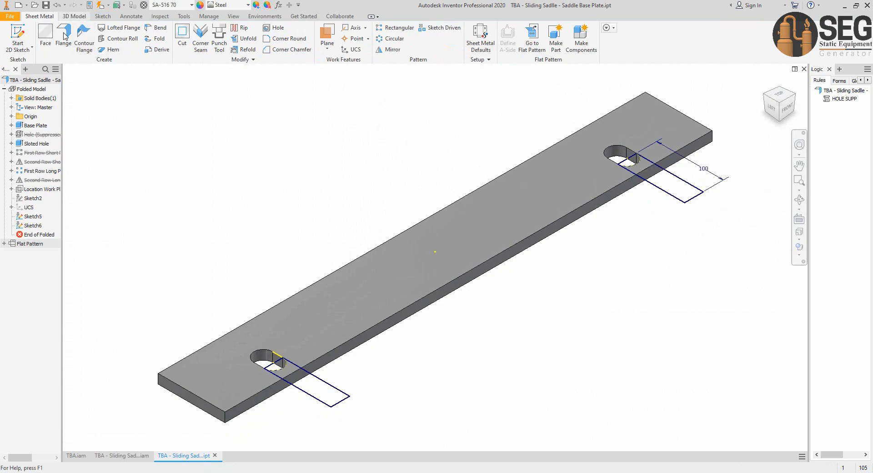
Extrude both rectangles as a symmetric cut through all, opening the two slots to the plate's long edge
{"action": "key", "text": "e"}
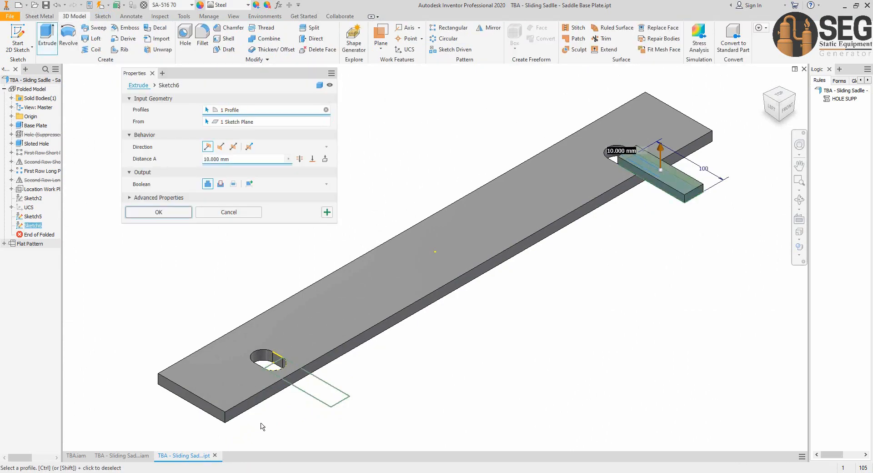
{"action": "left_click", "coordinate": [318, 392]}
{"action": "left_click", "coordinate": [221, 184]}
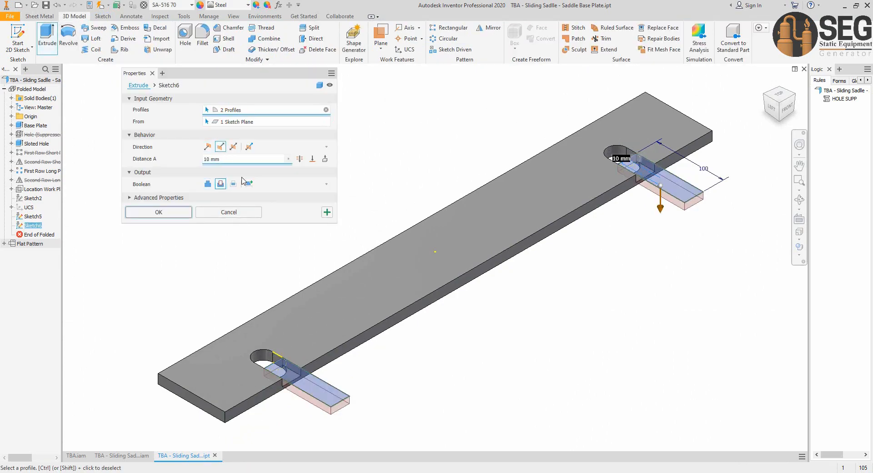
{"action": "left_click", "coordinate": [300, 159]}
{"action": "left_click", "coordinate": [233, 146]}
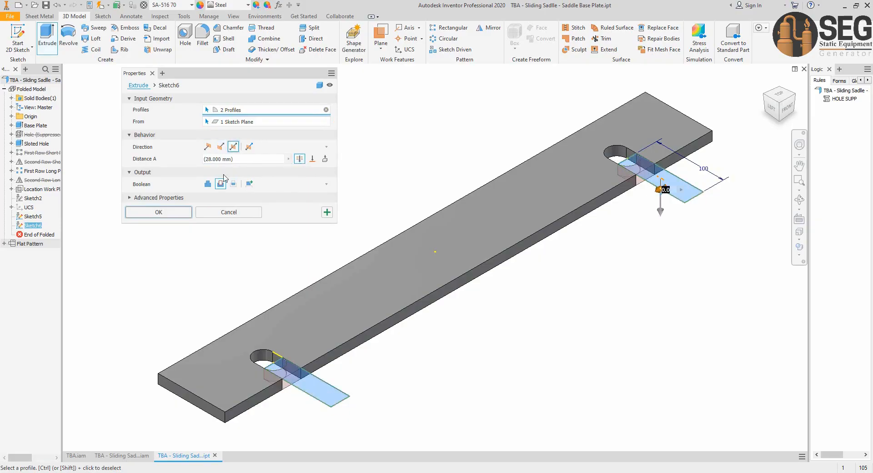
{"action": "left_click", "coordinate": [166, 216]}
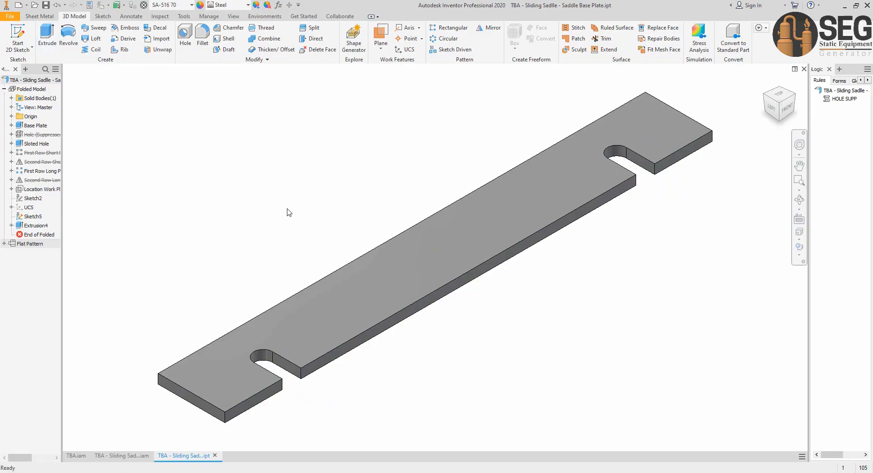
Reopen the base plate part from the sliding saddle assembly and delete Sketch5
{"action": "left_click", "coordinate": [215, 455]}
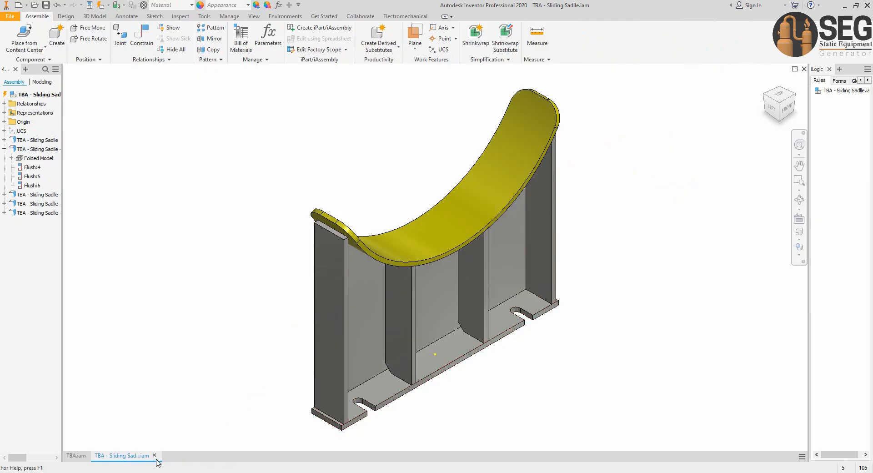
{"action": "left_click", "coordinate": [396, 387]}
{"action": "right_click", "coordinate": [396, 387]}
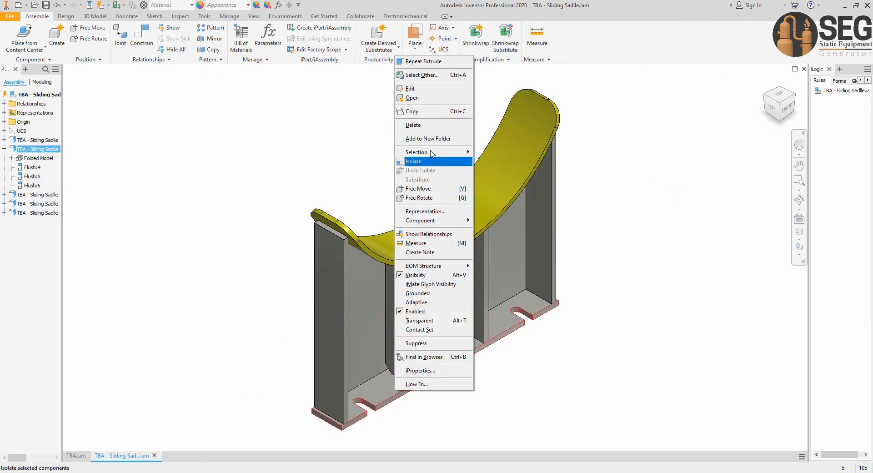
{"action": "left_click", "coordinate": [412, 98]}
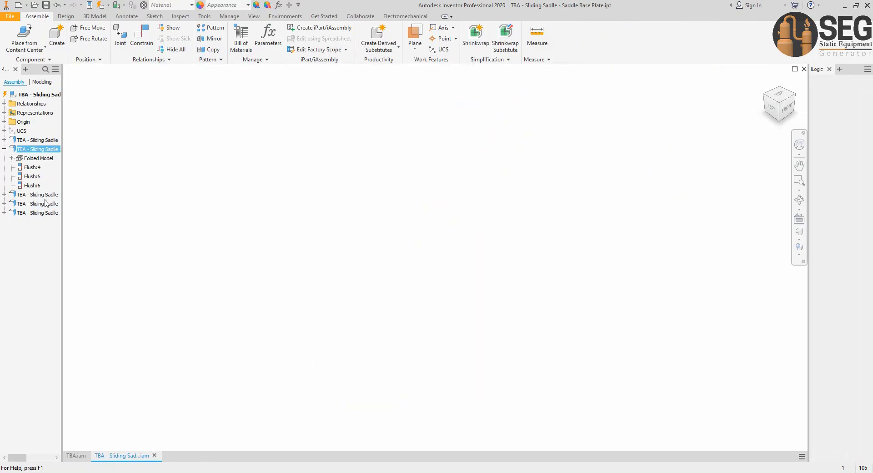
{"action": "right_click", "coordinate": [29, 217]}
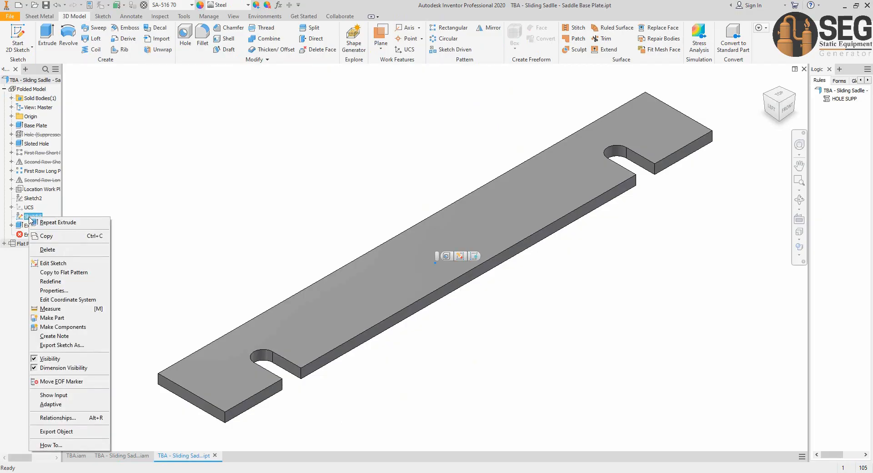
{"action": "left_click", "coordinate": [55, 250]}
Close the base plate part, and update and close the sliding saddle assembly
{"action": "left_click", "coordinate": [804, 69]}
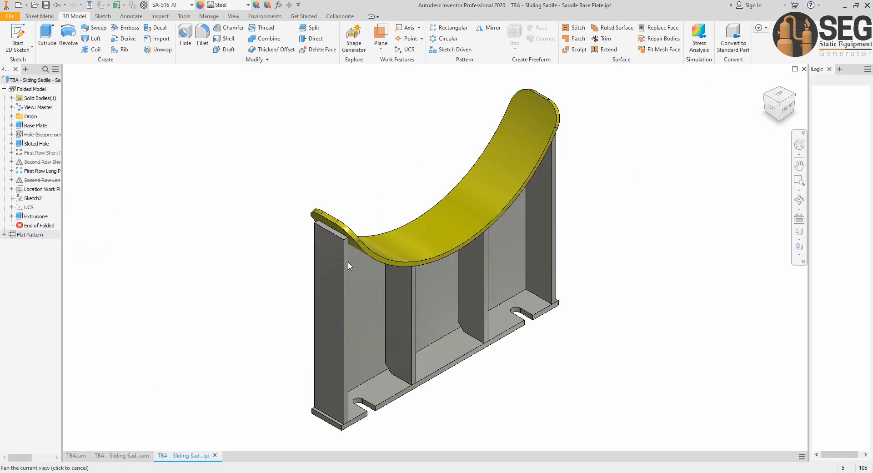
{"action": "left_click", "coordinate": [101, 6]}
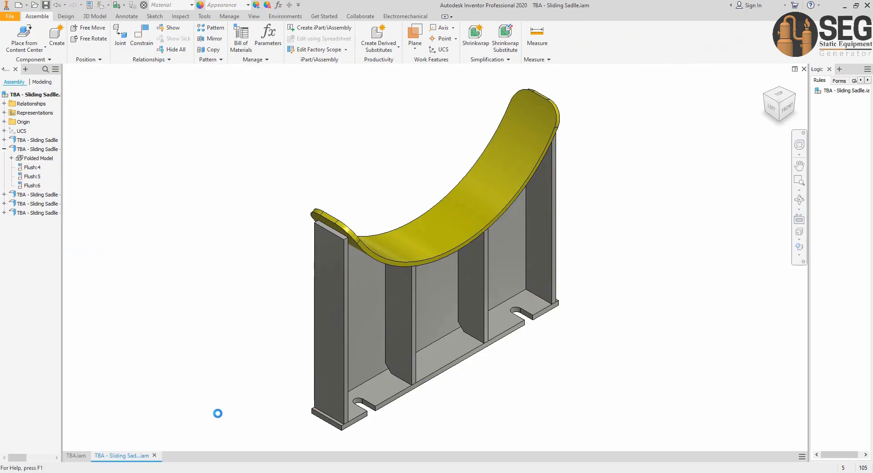
{"action": "left_click", "coordinate": [154, 456]}
Examine the saddle, girth flanges and right head end of the exchanger in the main assembly
{"action": "middle_click_drag", "start_coordinate": [357, 372], "coordinate": [39, 424]}
{"action": "scroll", "coordinate": [378, 398], "scroll_direction": "down", "scroll_amount": 5}
{"action": "scroll", "coordinate": [283, 374], "scroll_direction": "down", "scroll_amount": 3}
{"action": "middle_click_drag", "start_coordinate": [567, 355], "coordinate": [408, 350]}
{"action": "middle_click_drag", "start_coordinate": [684, 273], "coordinate": [624, 303]}
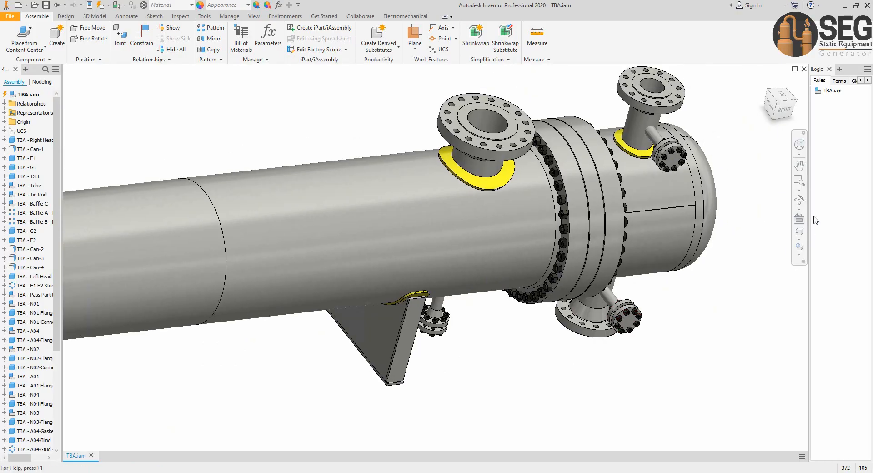
{"action": "left_click", "coordinate": [800, 200]}
{"action": "middle_click_drag", "start_coordinate": [507, 271], "coordinate": [411, 267], "text": "shift"}
{"action": "middle_click_drag", "start_coordinate": [785, 255], "coordinate": [594, 217]}
{"action": "scroll", "coordinate": [651, 230], "scroll_direction": "up", "scroll_amount": 4}
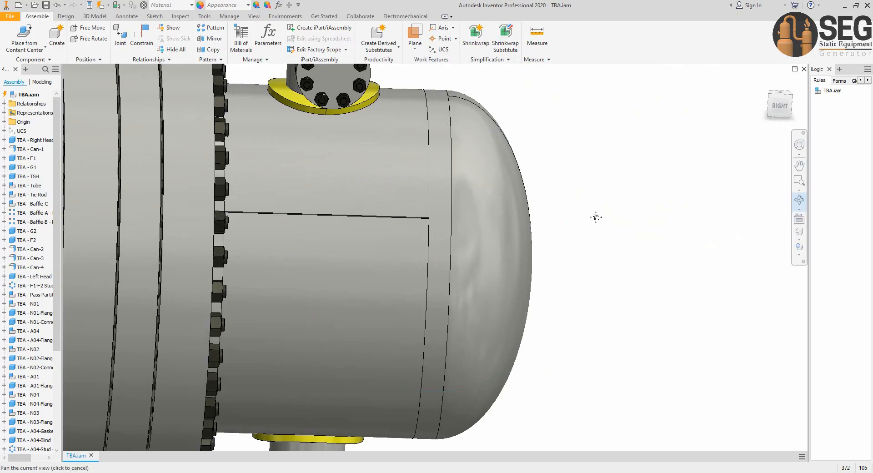
{"action": "scroll", "coordinate": [594, 216], "scroll_direction": "down", "scroll_amount": 3}
{"action": "left_click_drag", "start_coordinate": [520, 259], "coordinate": [562, 200]}
{"action": "right_click", "coordinate": [564, 194]}
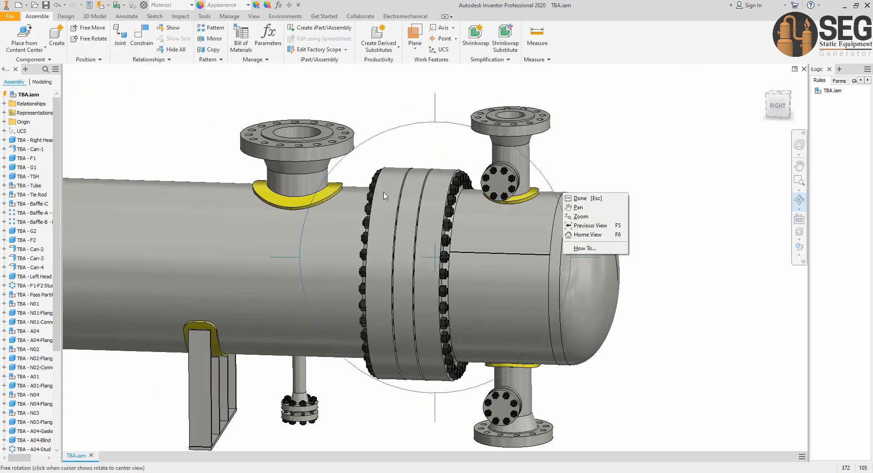
{"action": "left_click", "coordinate": [584, 199]}
{"action": "scroll", "coordinate": [378, 164], "scroll_direction": "down", "scroll_amount": 4}
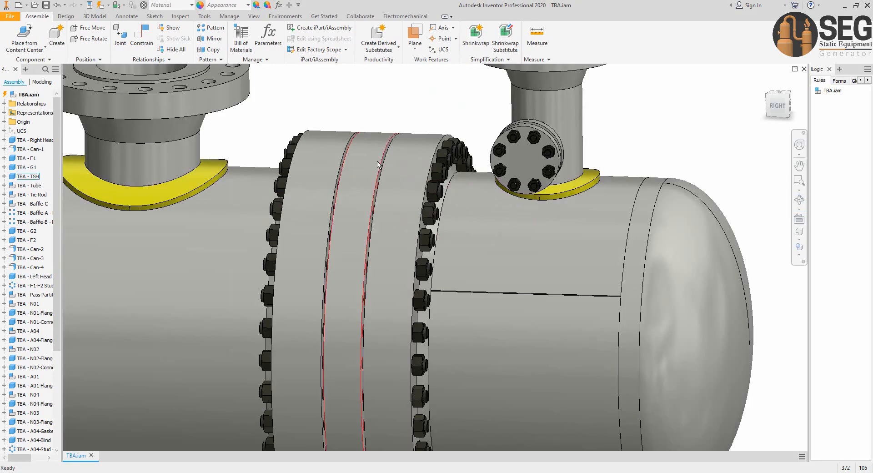
{"action": "scroll", "coordinate": [375, 163], "scroll_direction": "up", "scroll_amount": 5}
{"action": "scroll", "coordinate": [518, 234], "scroll_direction": "down", "scroll_amount": 5}
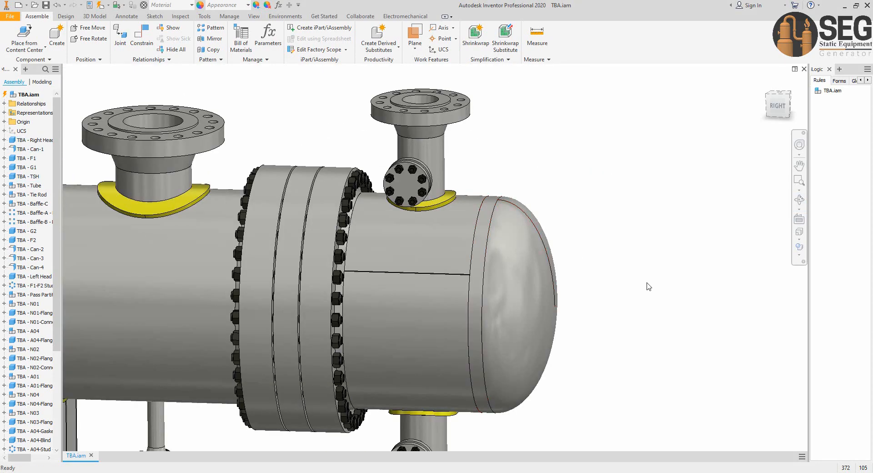
{"action": "left_click", "coordinate": [653, 472]}
{"action": "left_click", "coordinate": [508, 437]}
{"action": "scroll", "coordinate": [591, 195], "scroll_direction": "down", "scroll_amount": 6}
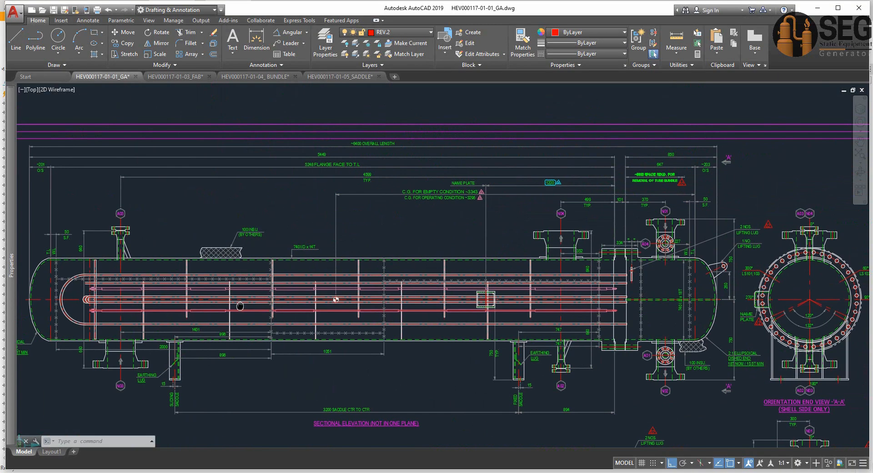
{"action": "scroll", "coordinate": [624, 235], "scroll_direction": "up", "scroll_amount": 7}
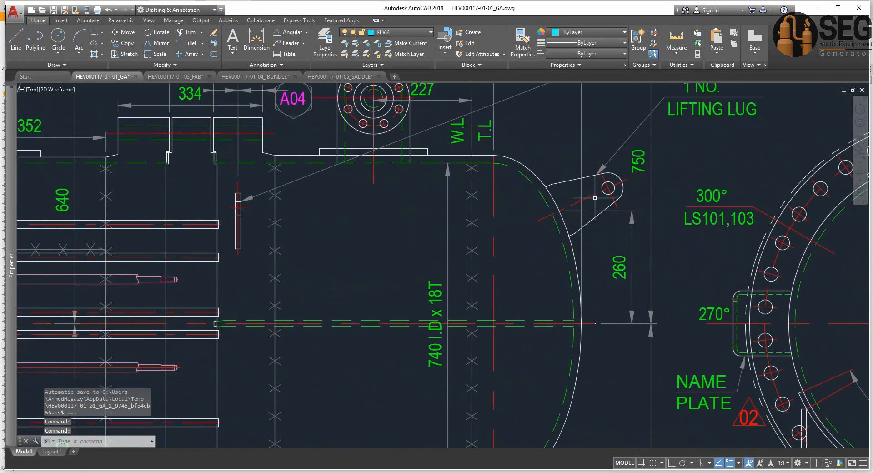
Switch to Static Equipment Generator and add a Lug Type2 named Lug-1 to the Right Head
{"action": "left_click", "coordinate": [662, 472]}
{"action": "scroll", "coordinate": [82, 184], "scroll_direction": "up", "scroll_amount": 4}
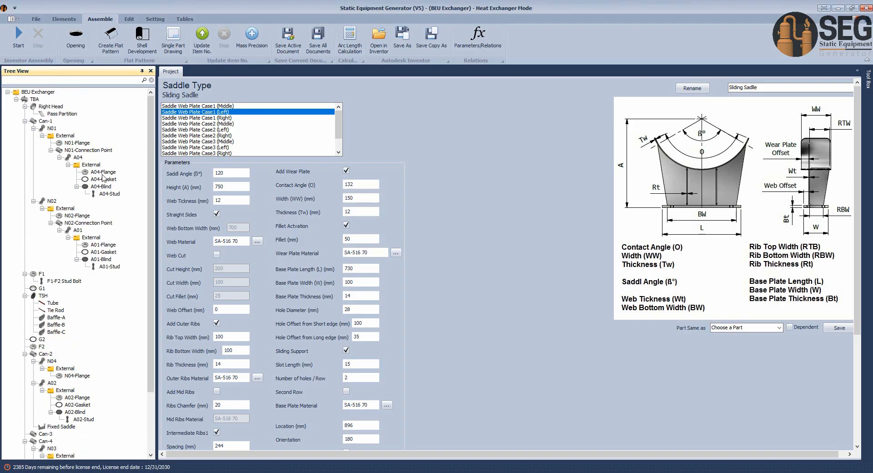
{"action": "left_click", "coordinate": [49, 107]}
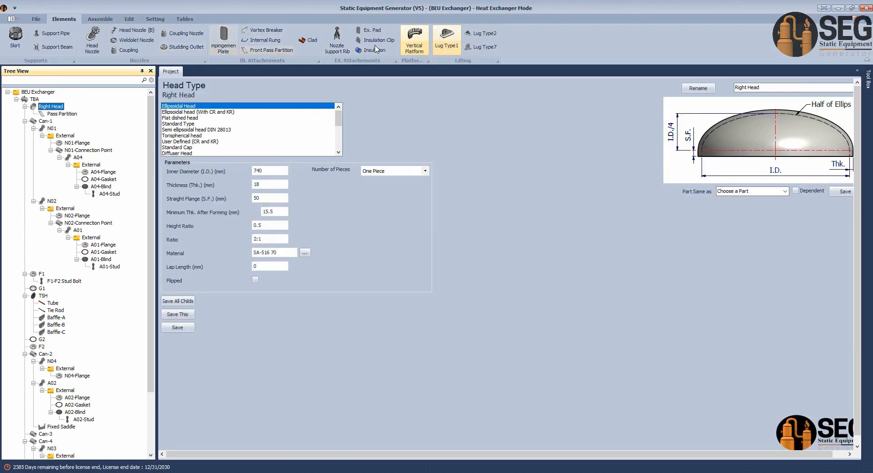
{"action": "left_click", "coordinate": [485, 34]}
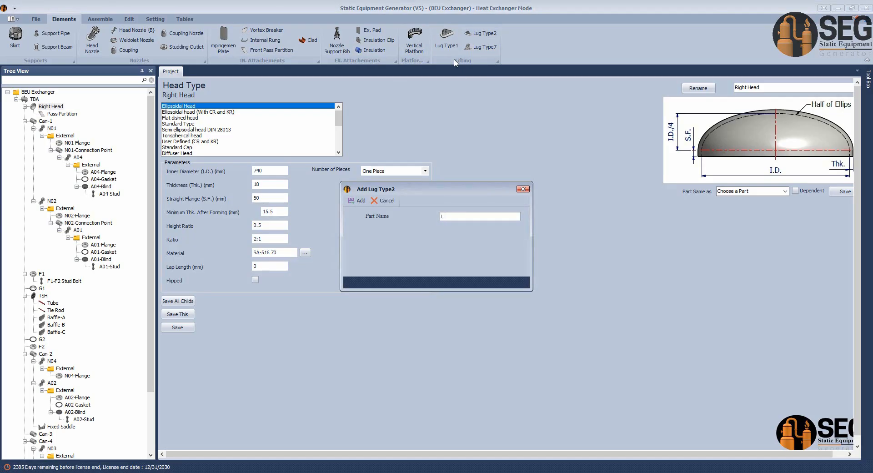
{"action": "type", "text": "Lug-1"}
{"action": "key", "text": "Return"}
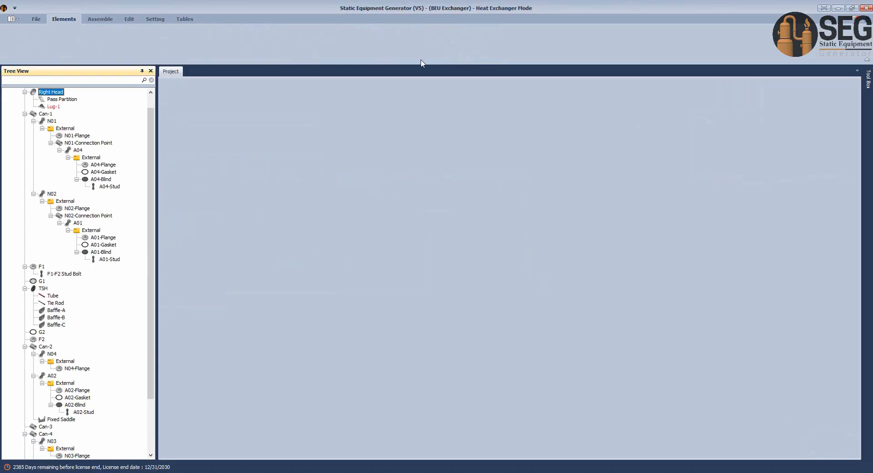
Open the parameters of Lug-1 and review its dimension diagrams
{"action": "left_click", "coordinate": [53, 107]}
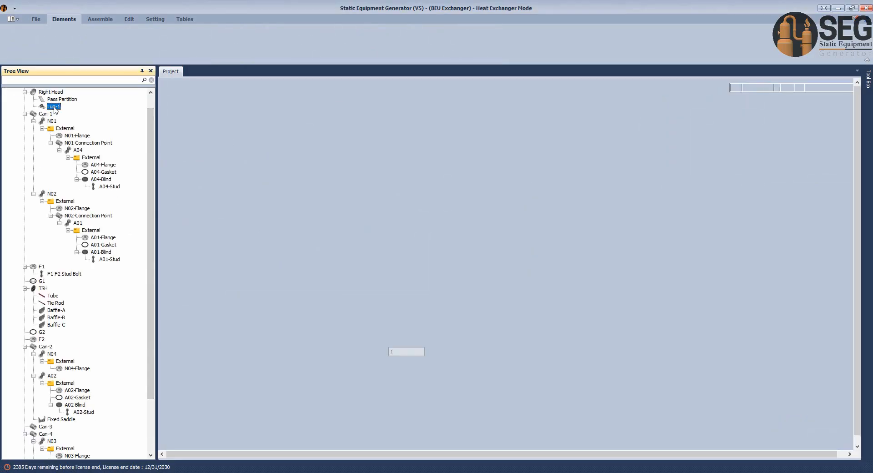
{"action": "scroll", "coordinate": [731, 403], "scroll_direction": "down", "scroll_amount": 1}
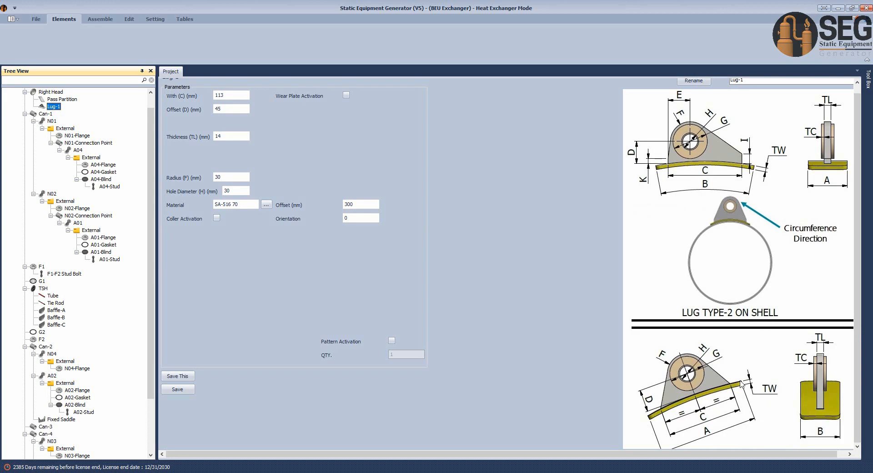
{"action": "scroll", "coordinate": [259, 139], "scroll_direction": "up", "scroll_amount": 1}
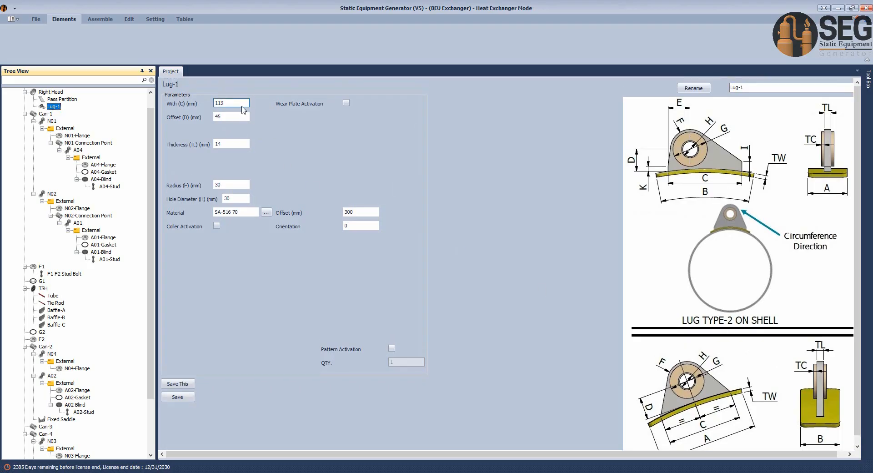
{"action": "left_click", "coordinate": [168, 110]}
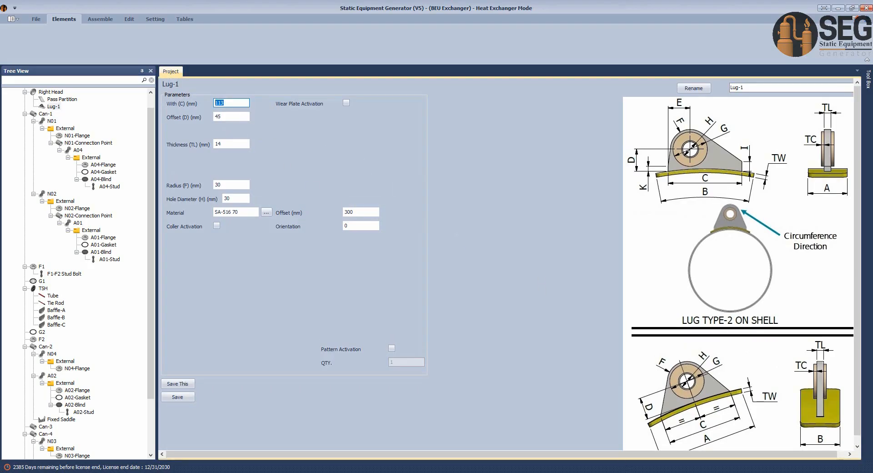
{"action": "left_click", "coordinate": [569, 445]}
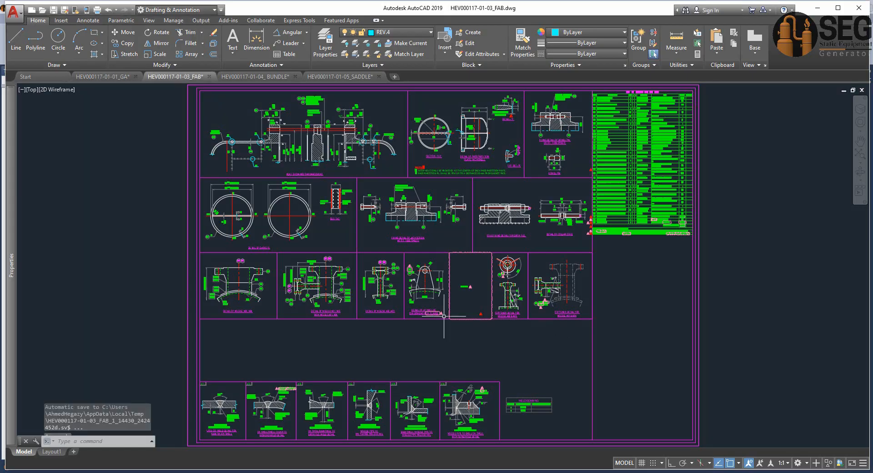
{"action": "scroll", "coordinate": [444, 315], "scroll_direction": "up", "scroll_amount": 8}
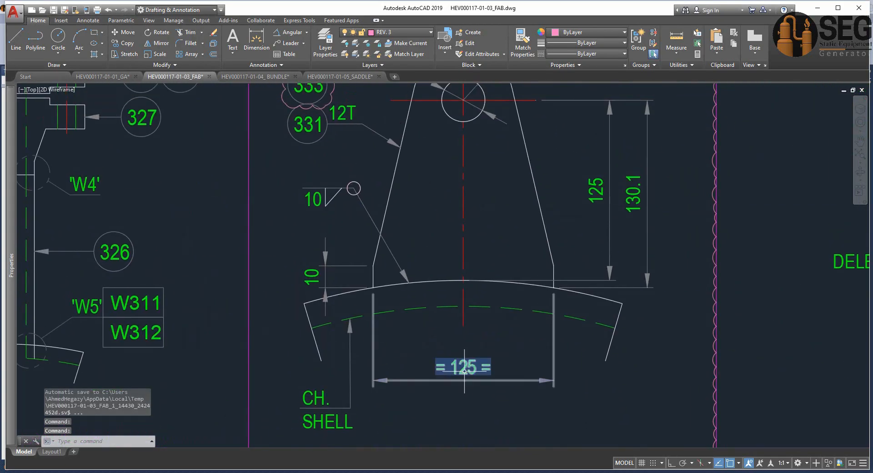
{"action": "scroll", "coordinate": [464, 371], "scroll_direction": "down", "scroll_amount": 2}
{"action": "scroll", "coordinate": [464, 370], "scroll_direction": "up", "scroll_amount": 2}
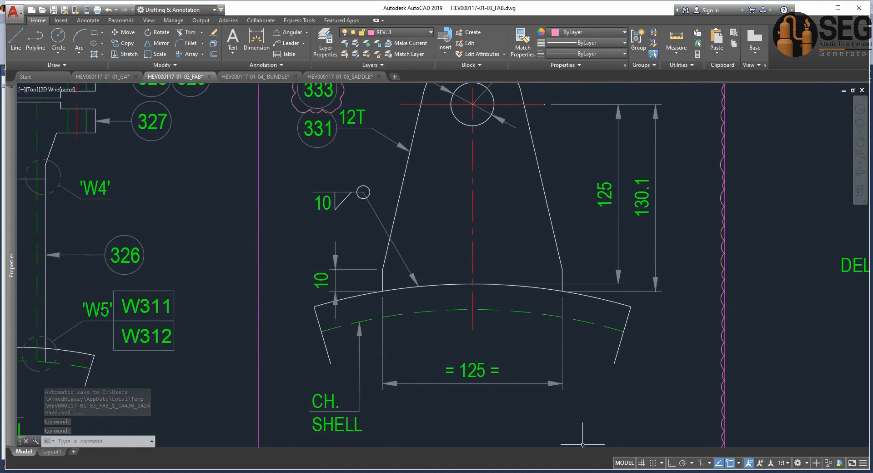
{"action": "key", "text": "alt+Tab"}
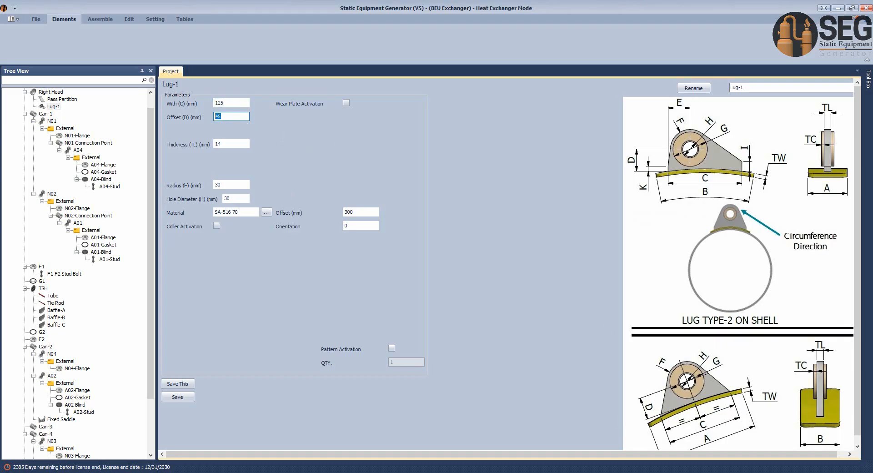
Check the hole height in the AutoCAD lug detail and set Lug-1's offset (D) to 125 mm
{"action": "left_click", "coordinate": [655, 472]}
{"action": "left_click", "coordinate": [600, 440]}
{"action": "middle_click_drag", "start_coordinate": [569, 292], "coordinate": [565, 328]}
{"action": "left_click", "coordinate": [653, 472]}
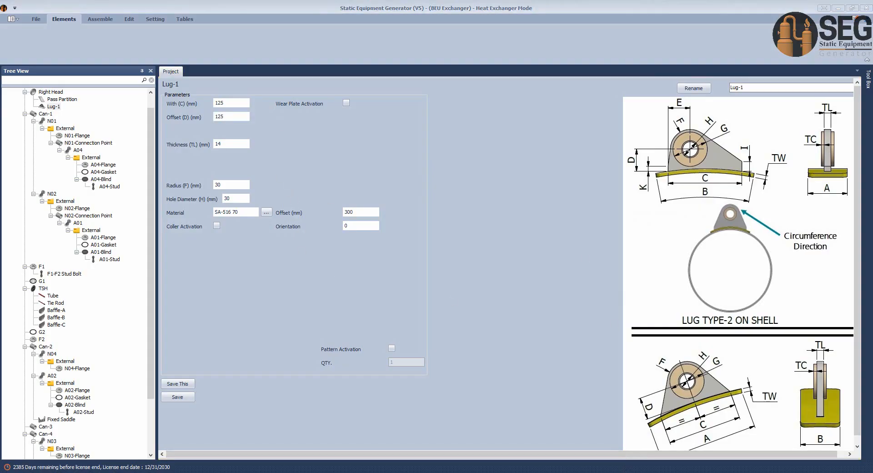
{"action": "left_click", "coordinate": [607, 451]}
{"action": "scroll", "coordinate": [565, 347], "scroll_direction": "down", "scroll_amount": 2}
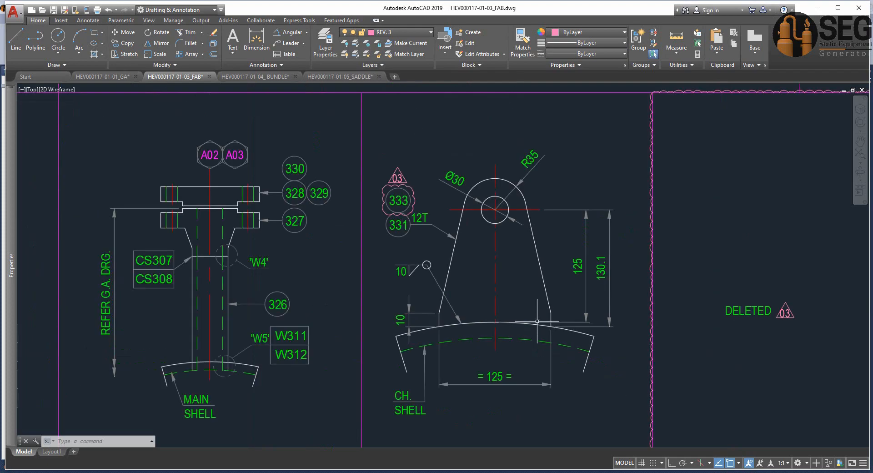
{"action": "scroll", "coordinate": [612, 369], "scroll_direction": "up", "scroll_amount": 2}
{"action": "scroll", "coordinate": [630, 398], "scroll_direction": "down", "scroll_amount": 2}
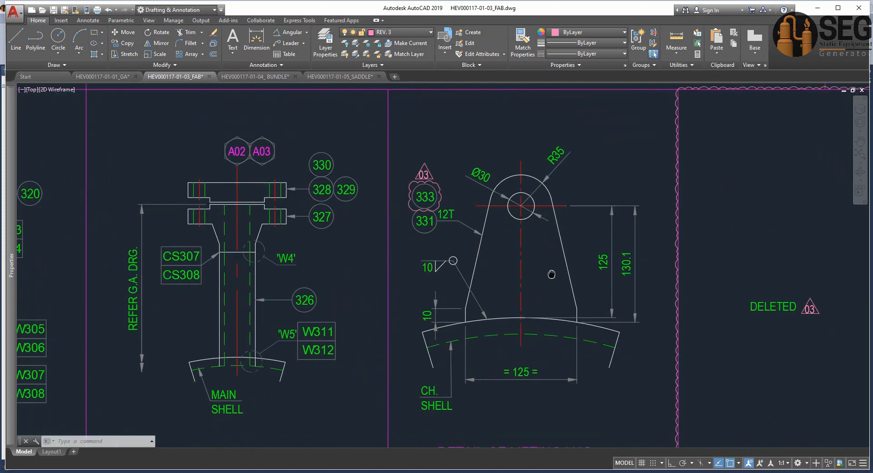
{"action": "scroll", "coordinate": [659, 428], "scroll_direction": "up", "scroll_amount": 2}
{"action": "middle_click_drag", "start_coordinate": [515, 207], "coordinate": [510, 258]}
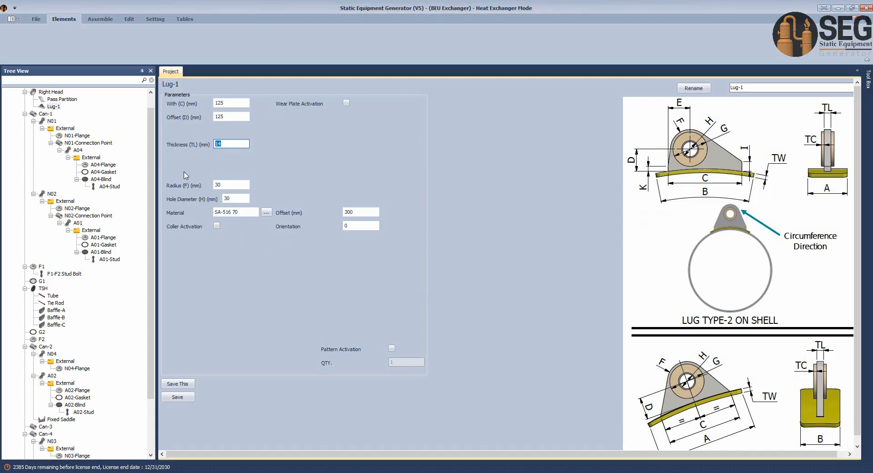
{"action": "left_click", "coordinate": [214, 185]}
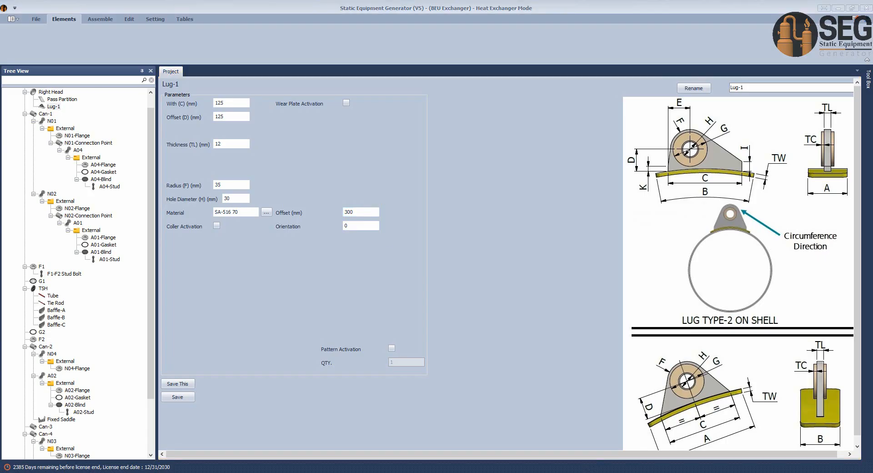
{"action": "left_click", "coordinate": [535, 448]}
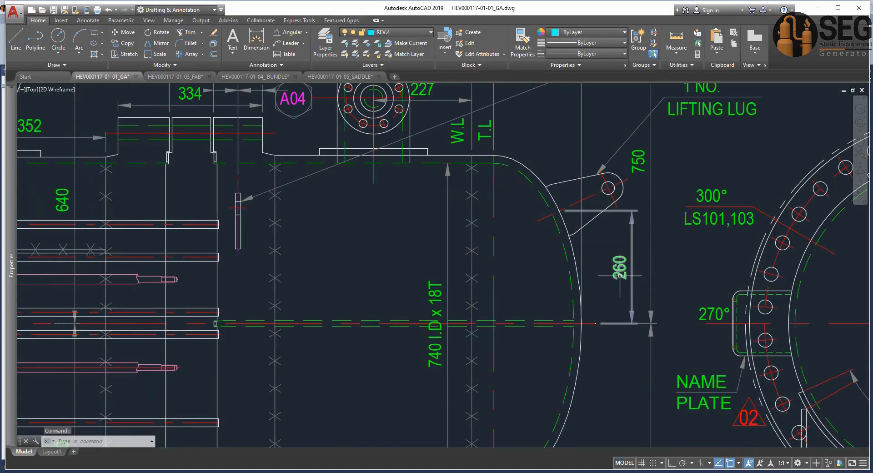
{"action": "left_click", "coordinate": [662, 471]}
{"action": "key", "text": "Tab"}
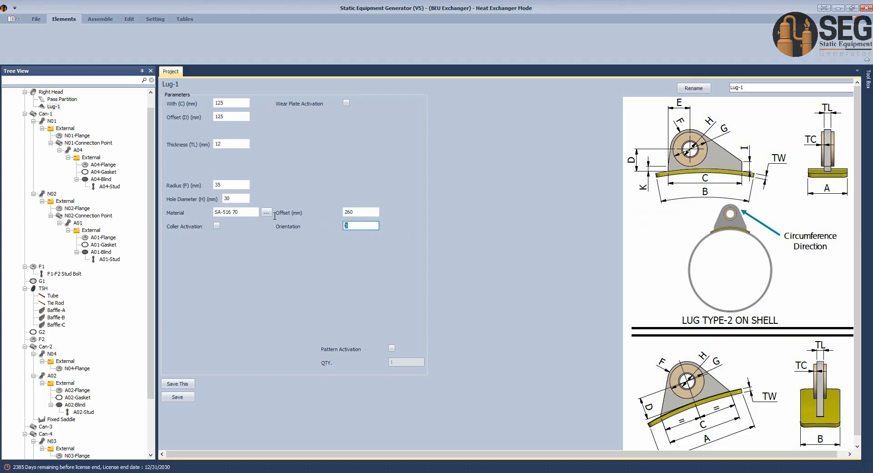
{"action": "left_click", "coordinate": [187, 401]}
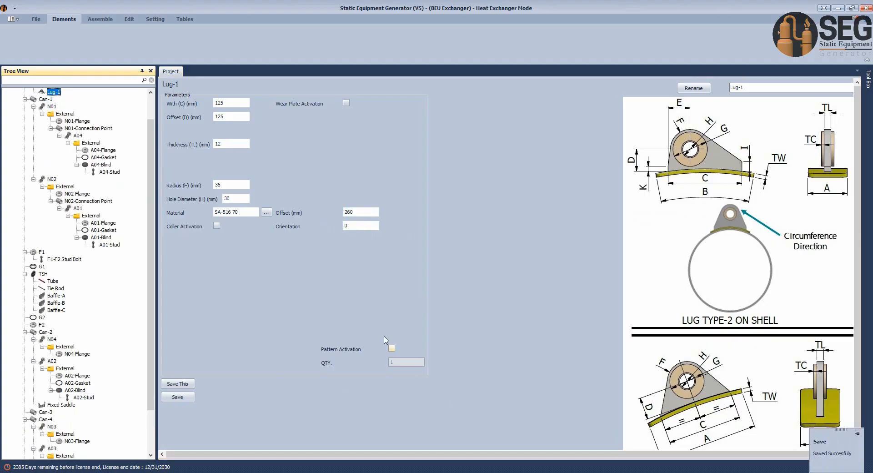
Generate Lug-1 in the Inventor assembly and inspect it on the right head in the right side view
{"action": "left_click", "coordinate": [100, 18]}
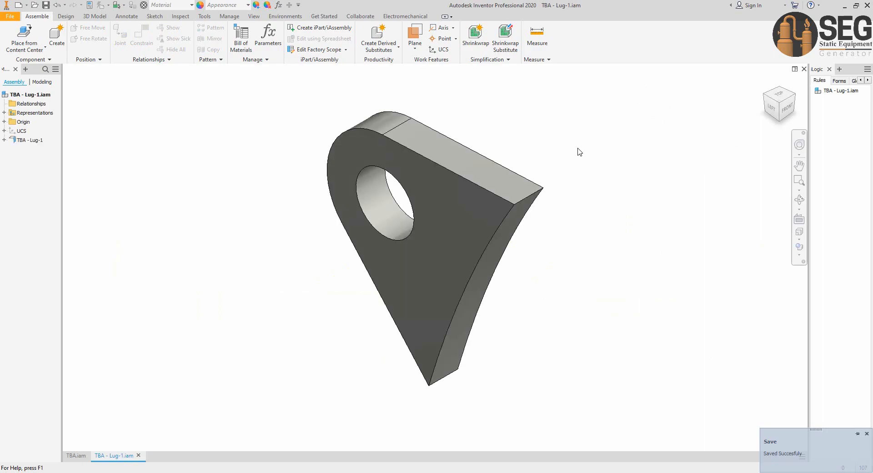
{"action": "left_click", "coordinate": [770, 105]}
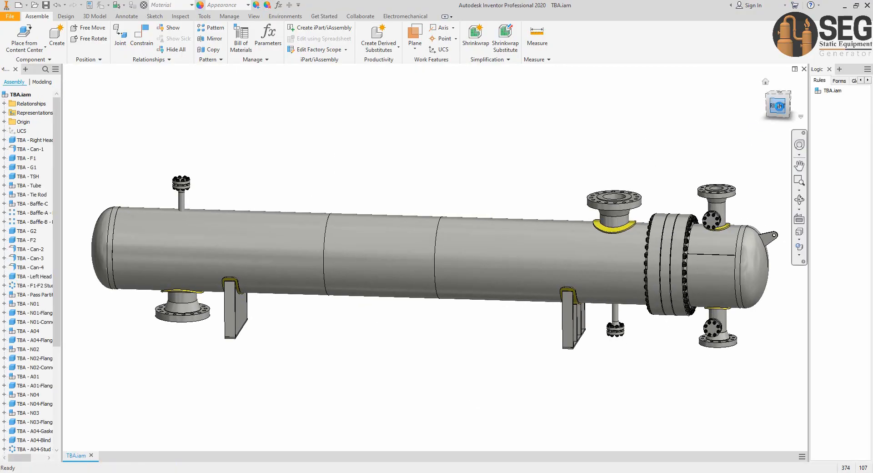
{"action": "left_click", "coordinate": [779, 103]}
{"action": "scroll", "coordinate": [622, 195], "scroll_direction": "up", "scroll_amount": 5}
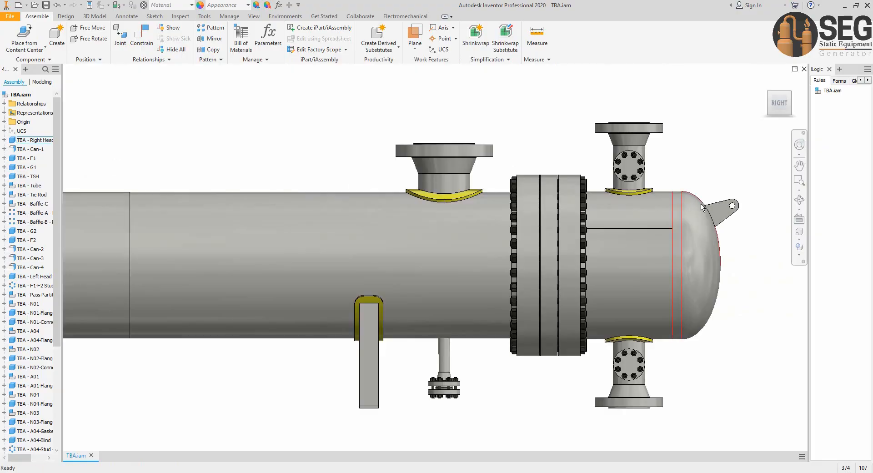
{"action": "middle_click_drag", "start_coordinate": [703, 204], "coordinate": [632, 202]}
{"action": "scroll", "coordinate": [633, 201], "scroll_direction": "up", "scroll_amount": 3}
{"action": "middle_click_drag", "start_coordinate": [672, 170], "coordinate": [693, 130]}
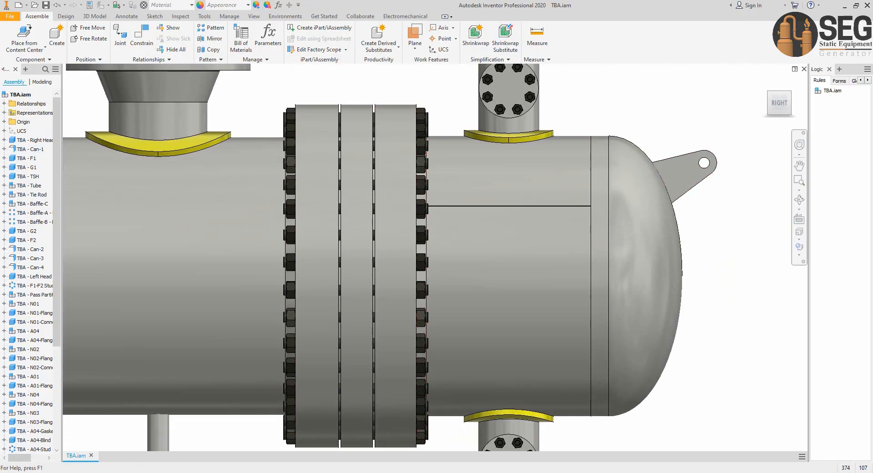
Return to Static Equipment Generator and add a Flange Lift Lug-1 named Lug-A to flange F1
{"action": "key", "text": "alt+Tab"}
{"action": "scroll", "coordinate": [95, 143], "scroll_direction": "up", "scroll_amount": 2}
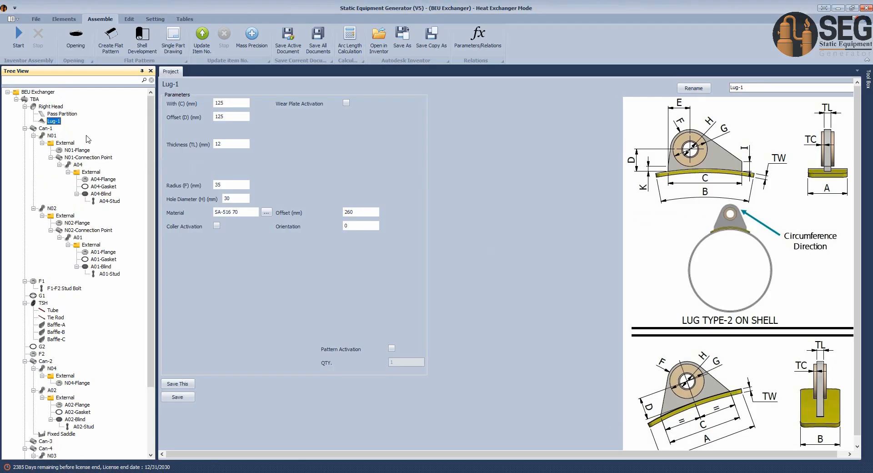
{"action": "left_click", "coordinate": [37, 282]}
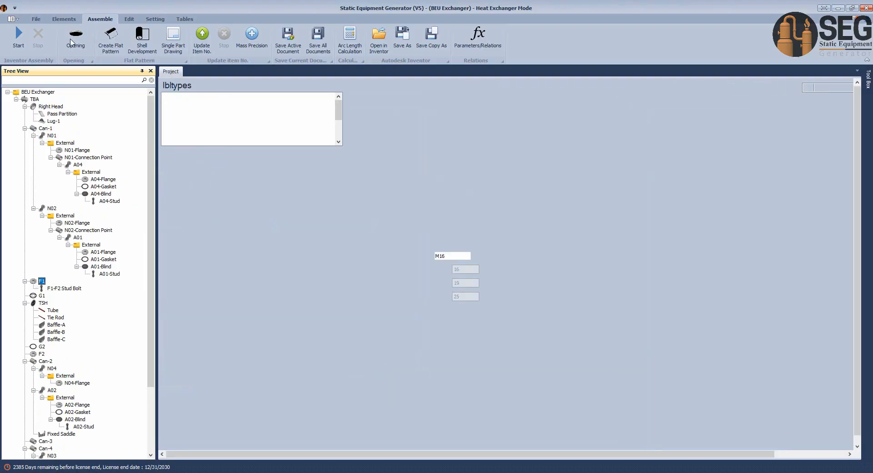
{"action": "left_click", "coordinate": [64, 19]}
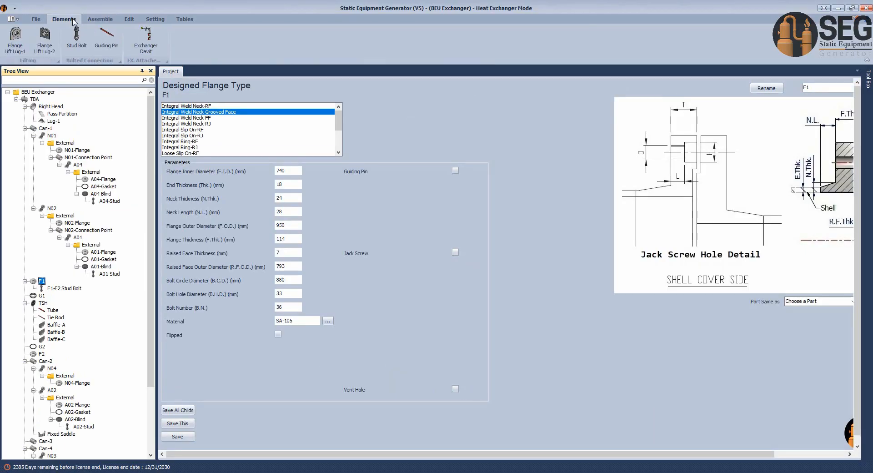
{"action": "left_click", "coordinate": [15, 39]}
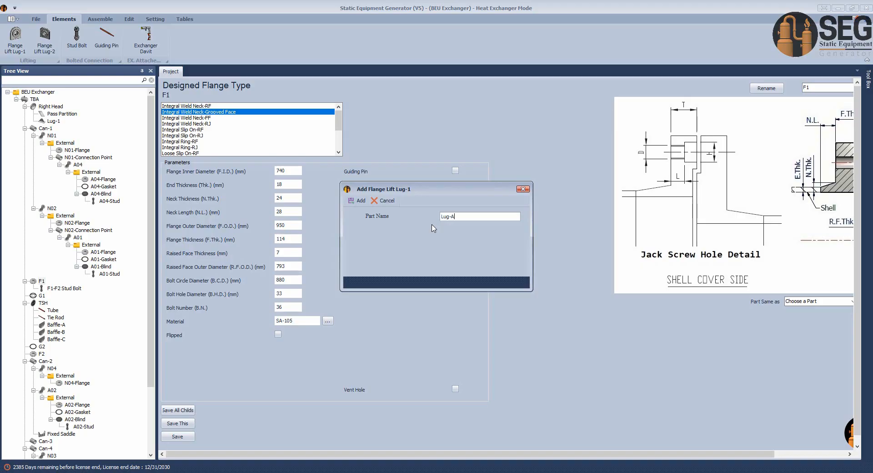
{"action": "left_click", "coordinate": [358, 200]}
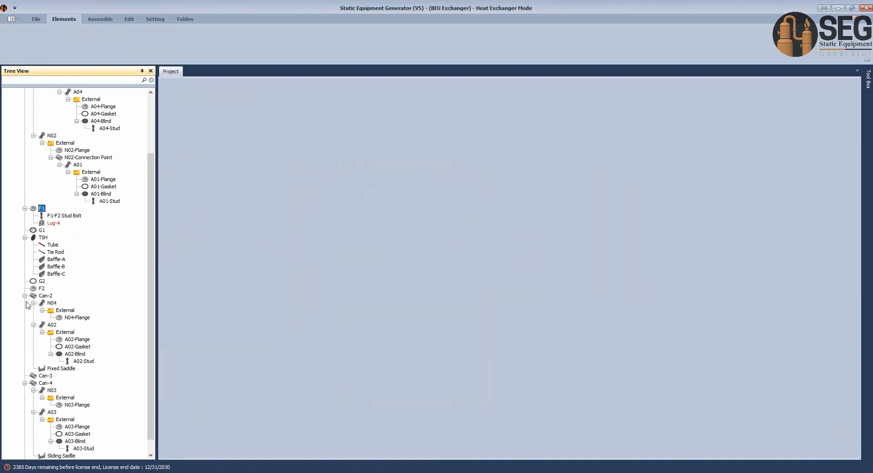
Set Lug-A's bottom width to 125, thickness to 12, pin hole diameter to 30, radius to 35 and hole offset to 125 mm
{"action": "left_click", "coordinate": [54, 223]}
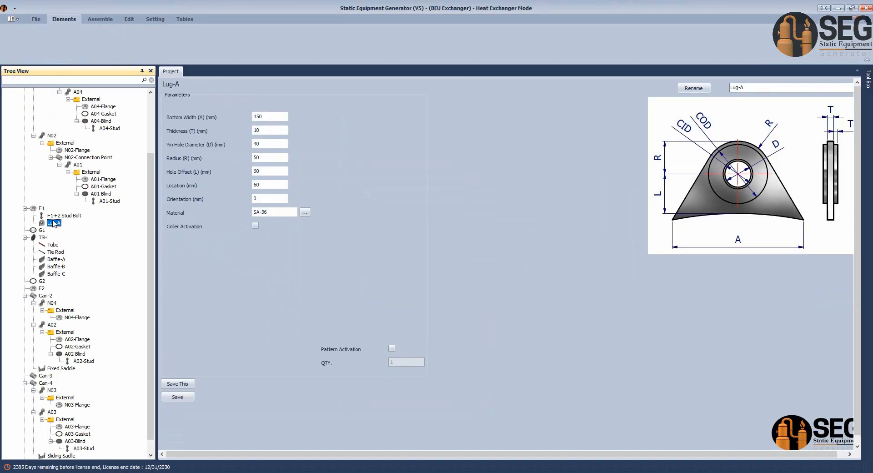
{"action": "left_click", "coordinate": [286, 117]}
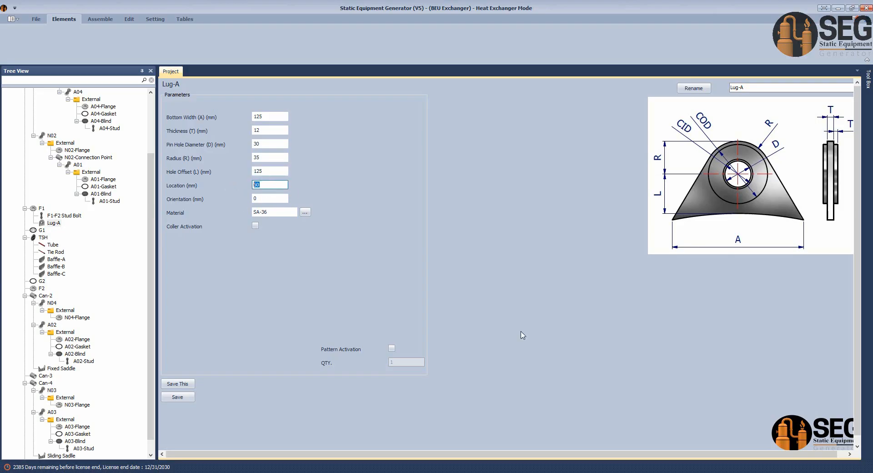
{"action": "left_click", "coordinate": [654, 472]}
{"action": "left_click", "coordinate": [507, 444]}
{"action": "mouse_move", "coordinate": [335, 216]}
{"action": "middle_mouse_down"}
{"action": "mouse_move", "coordinate": [390, 278]}
{"action": "mouse_move", "coordinate": [367, 257]}
{"action": "mouse_move", "coordinate": [399, 284]}
{"action": "mouse_move", "coordinate": [411, 273]}
{"action": "middle_mouse_up"}
{"action": "scroll", "coordinate": [335, 228], "scroll_direction": "up", "scroll_amount": 4}
{"action": "scroll", "coordinate": [399, 282], "scroll_direction": "down", "scroll_amount": 2}
{"action": "left_click", "coordinate": [256, 40]}
{"action": "scroll", "coordinate": [418, 275], "scroll_direction": "up", "scroll_amount": 2}
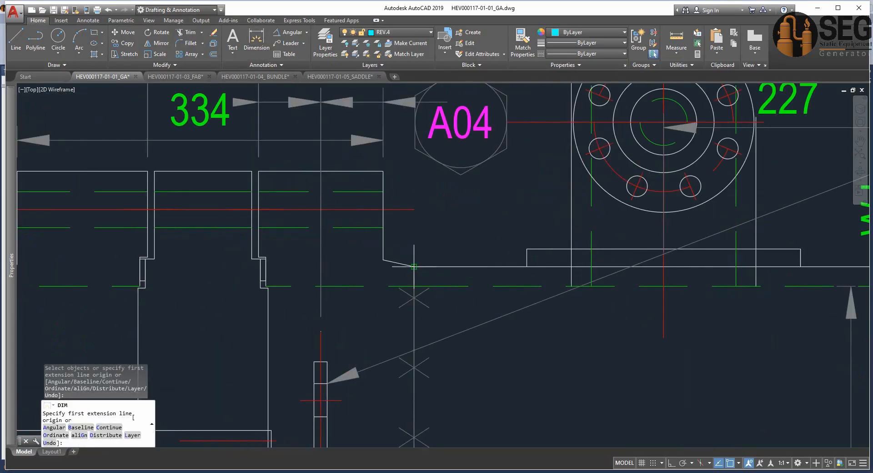
{"action": "left_click", "coordinate": [414, 266]}
{"action": "left_click", "coordinate": [321, 275]}
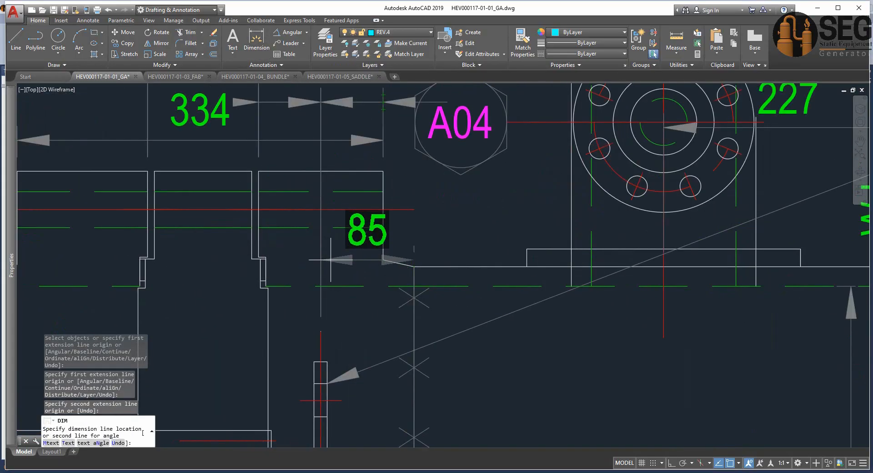
{"action": "right_click", "coordinate": [342, 255]}
{"action": "left_click", "coordinate": [364, 261]}
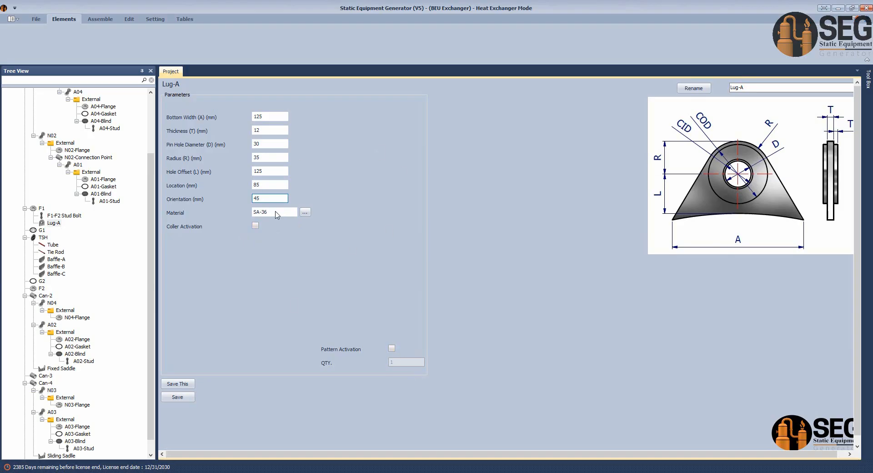
{"action": "left_click", "coordinate": [193, 397]}
Copy Lug-A and paste the duplicate under flange F1
{"action": "right_click", "coordinate": [58, 226]}
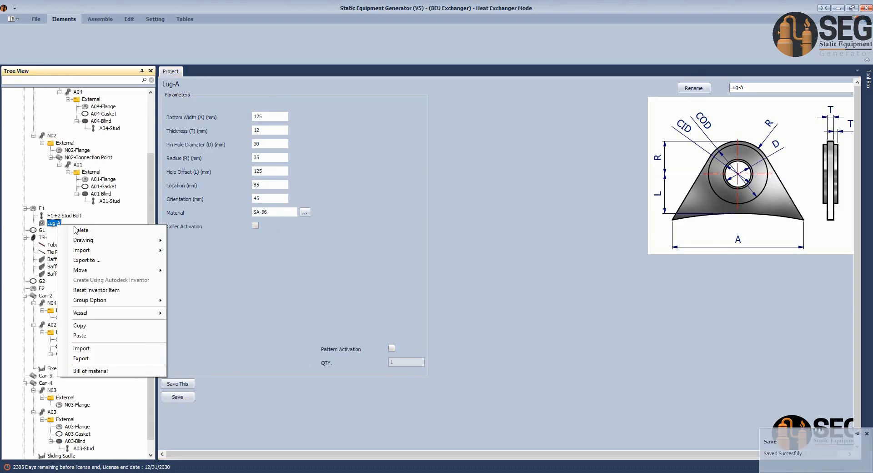
{"action": "left_click", "coordinate": [92, 326]}
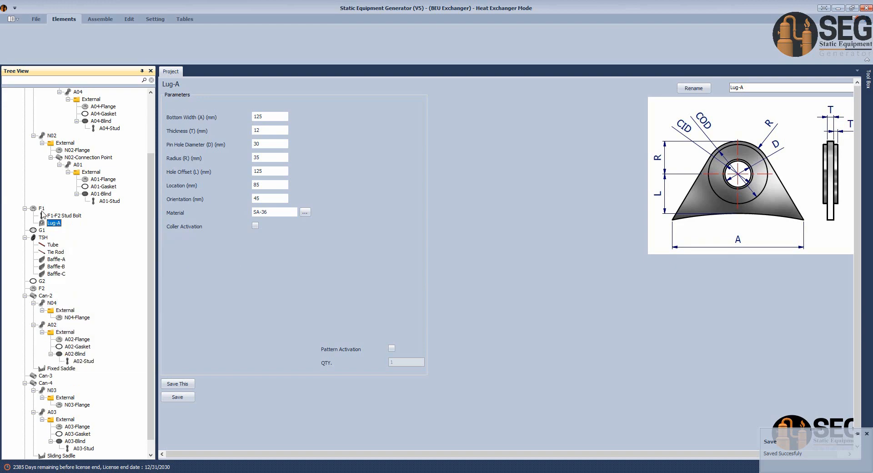
{"action": "left_click", "coordinate": [41, 209]}
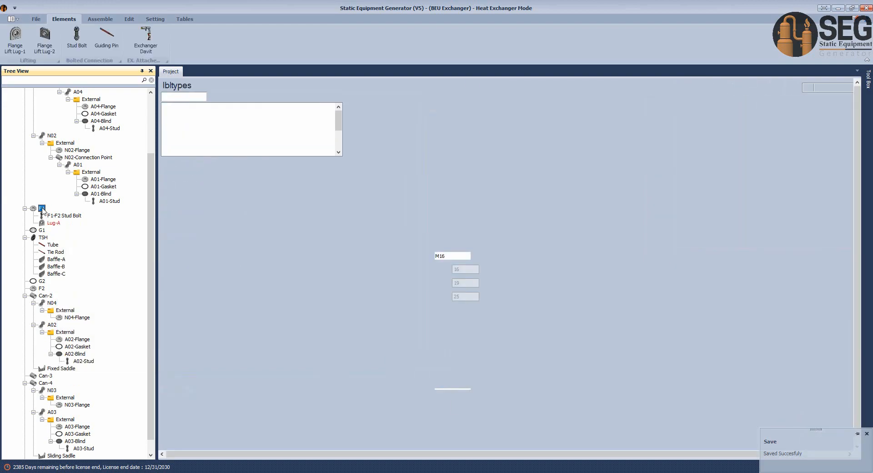
{"action": "right_click", "coordinate": [41, 208]}
{"action": "left_click", "coordinate": [91, 317]}
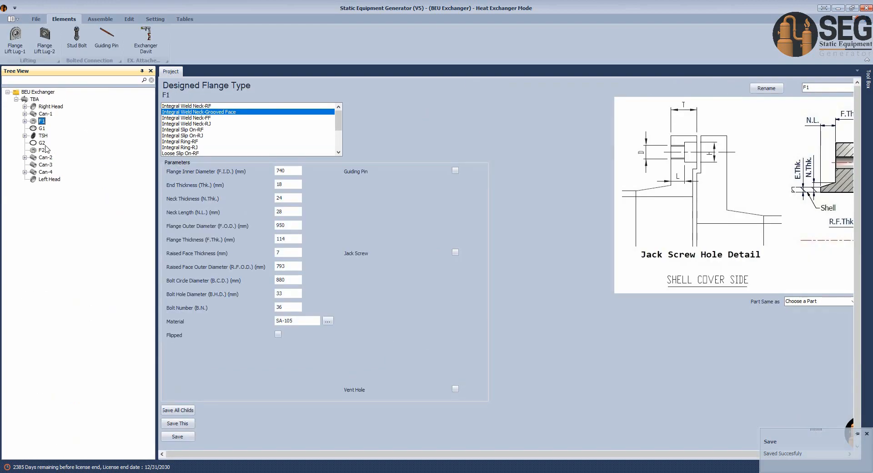
{"action": "left_click", "coordinate": [25, 121]}
Rename the copied lug to Lug-B, set its orientation to 315 and save it
{"action": "left_click", "coordinate": [59, 143]}
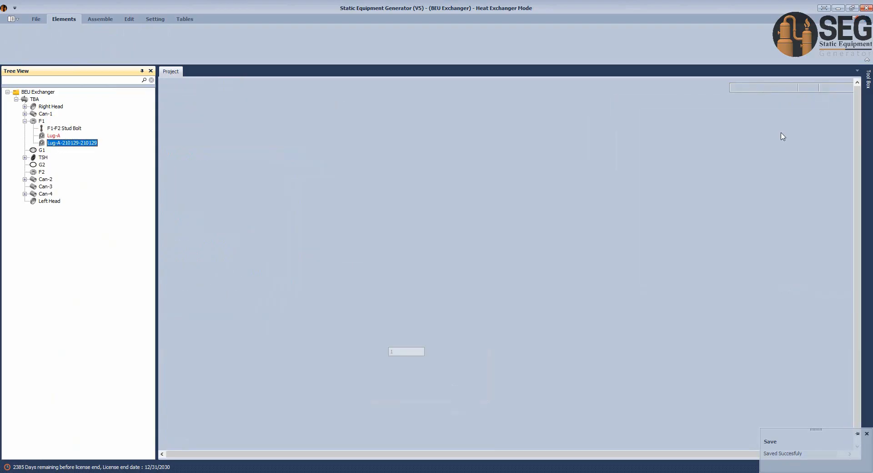
{"action": "left_click_drag", "start_coordinate": [796, 90], "coordinate": [743, 97]}
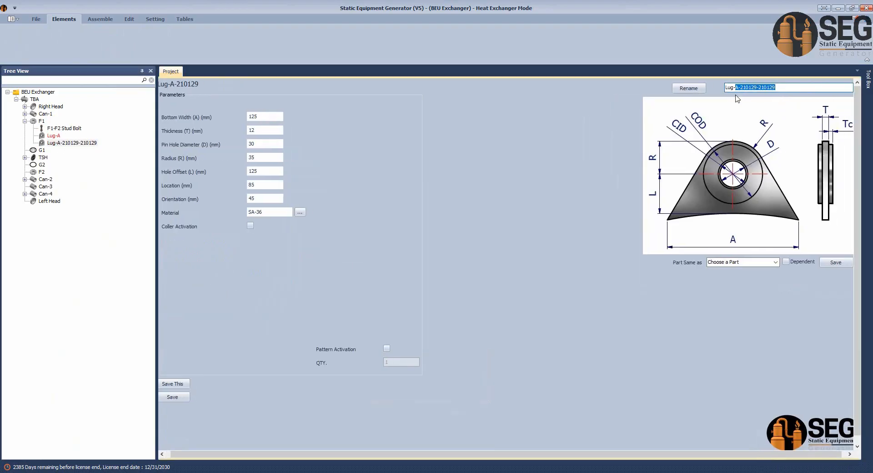
{"action": "type", "text": "B"}
{"action": "left_click", "coordinate": [701, 92]}
{"action": "left_click", "coordinate": [256, 198]}
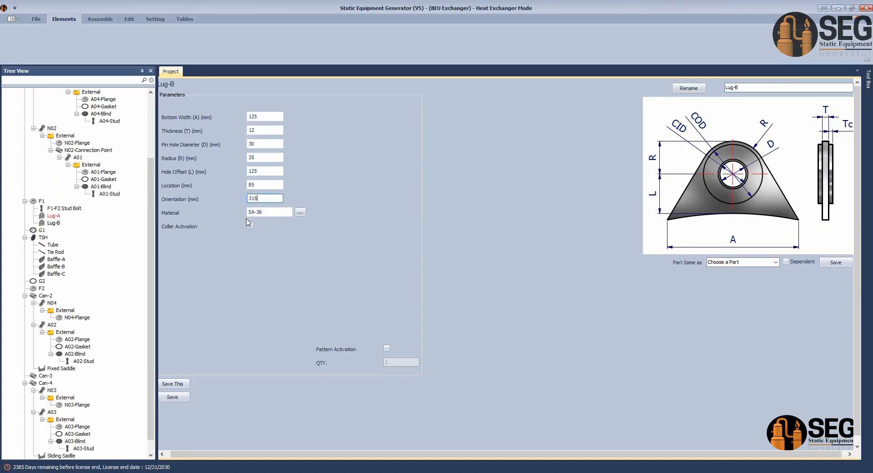
{"action": "left_click", "coordinate": [183, 399]}
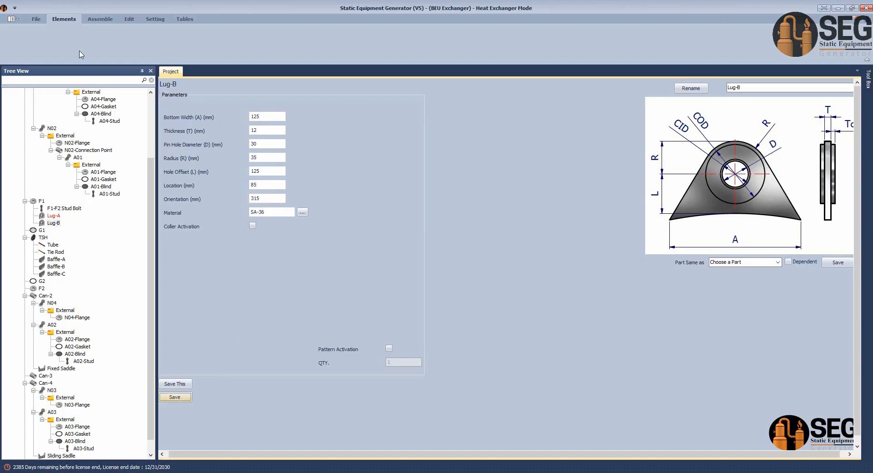
Start the Inventor assembly run to generate Lug-A and Lug-B on flange F1
{"action": "left_click", "coordinate": [100, 19]}
{"action": "left_click", "coordinate": [17, 39]}
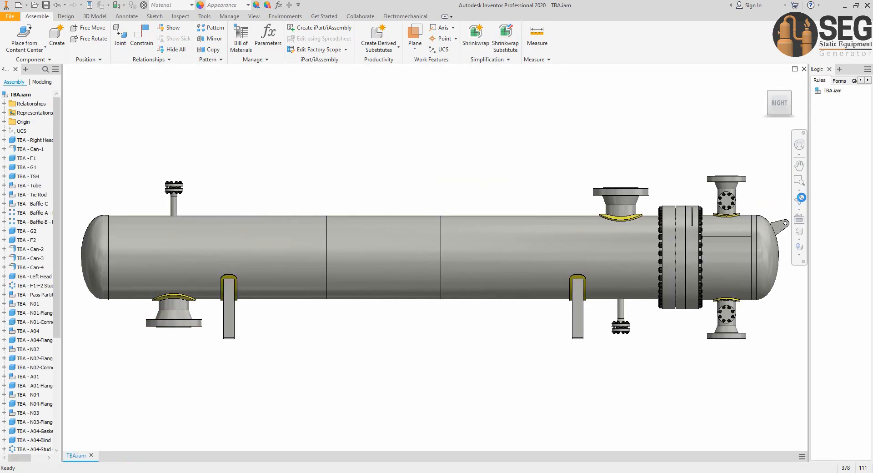
Examine the new lifting lugs on flange F1 and the right head from several angles
{"action": "left_click", "coordinate": [799, 198]}
{"action": "left_click_drag", "start_coordinate": [478, 274], "coordinate": [564, 306]}
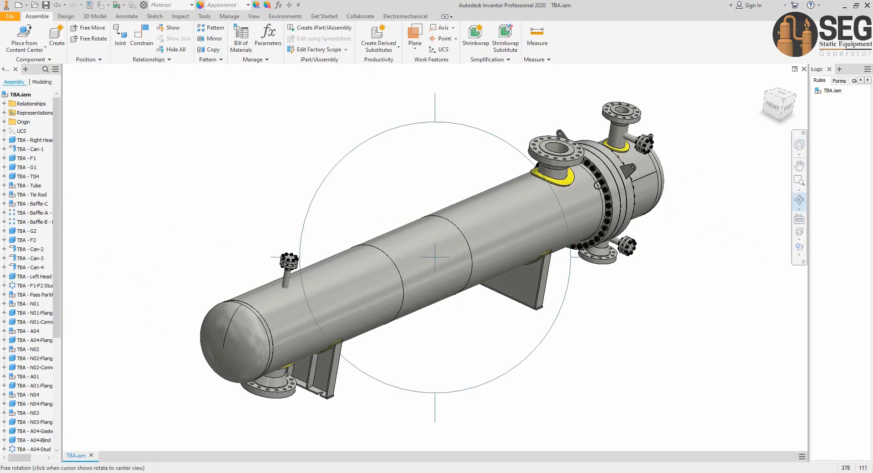
{"action": "scroll", "coordinate": [598, 185], "scroll_direction": "up", "scroll_amount": 2}
{"action": "middle_click_drag", "start_coordinate": [575, 197], "coordinate": [478, 273]}
{"action": "mouse_move", "coordinate": [414, 282]}
{"action": "left_mouse_down"}
{"action": "mouse_move", "coordinate": [479, 298]}
{"action": "mouse_move", "coordinate": [423, 297]}
{"action": "left_mouse_up"}
{"action": "scroll", "coordinate": [541, 224], "scroll_direction": "up", "scroll_amount": 3}
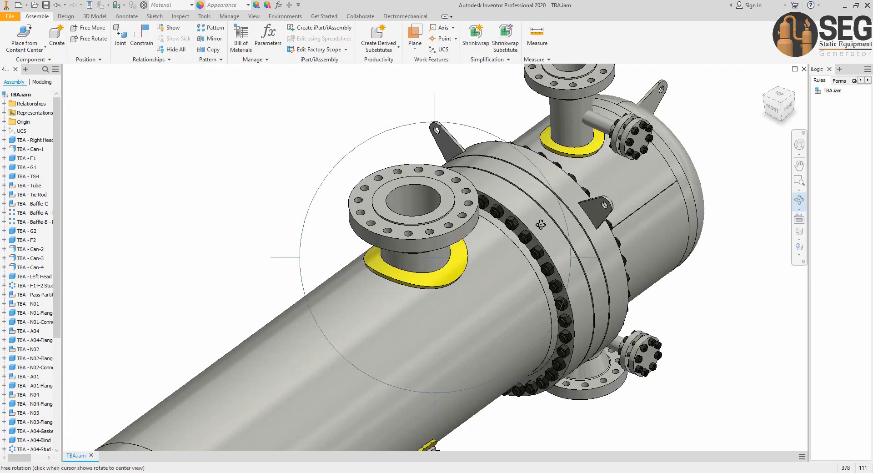
{"action": "scroll", "coordinate": [541, 225], "scroll_direction": "down", "scroll_amount": 3}
{"action": "middle_click_drag", "start_coordinate": [541, 225], "coordinate": [426, 303]}
{"action": "left_click_drag", "start_coordinate": [426, 303], "coordinate": [383, 295]}
{"action": "middle_click_drag", "start_coordinate": [384, 295], "coordinate": [403, 208]}
{"action": "scroll", "coordinate": [403, 207], "scroll_direction": "up", "scroll_amount": 2}
{"action": "right_click", "coordinate": [403, 207]}
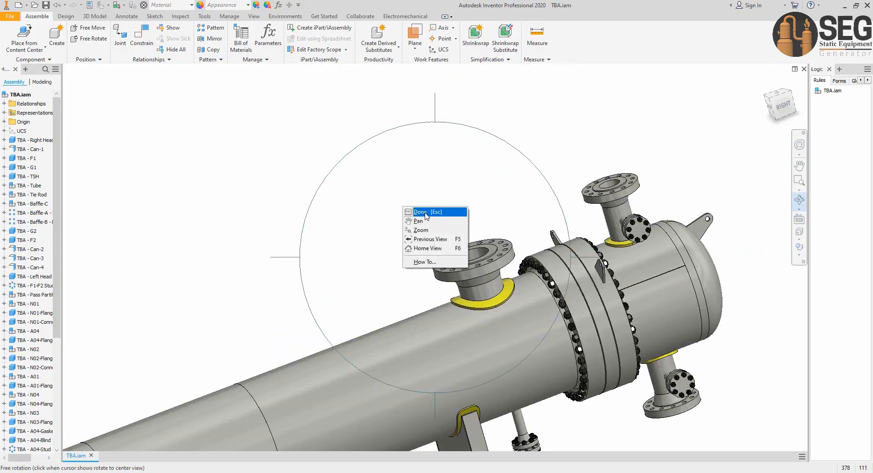
{"action": "left_click", "coordinate": [425, 212]}
Switch to the AutoCAD general arrangement drawing and examine the lifting lug position beside the body flanges in the sectional elevation
{"action": "left_click", "coordinate": [782, 106]}
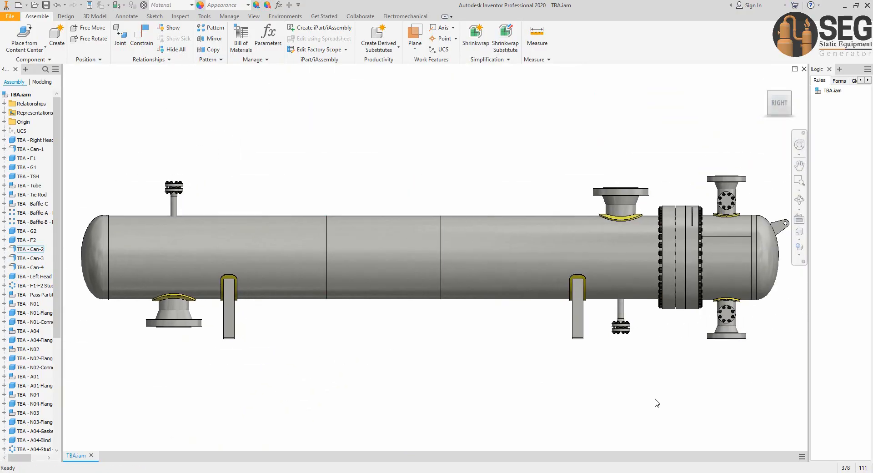
{"action": "mouse_move", "coordinate": [651, 472]}
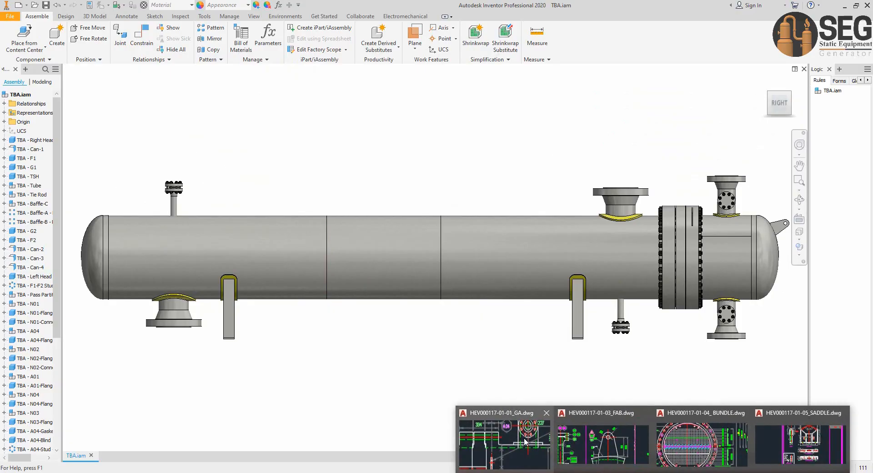
{"action": "left_click", "coordinate": [523, 442]}
{"action": "scroll", "coordinate": [615, 213], "scroll_direction": "down", "scroll_amount": 8}
{"action": "middle_click_drag", "start_coordinate": [417, 246], "coordinate": [546, 234]}
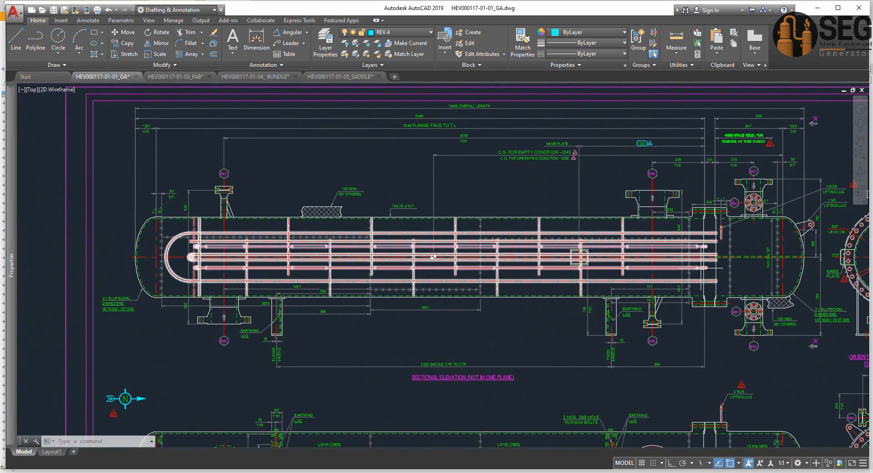
{"action": "middle_click_drag", "start_coordinate": [677, 263], "coordinate": [532, 265]}
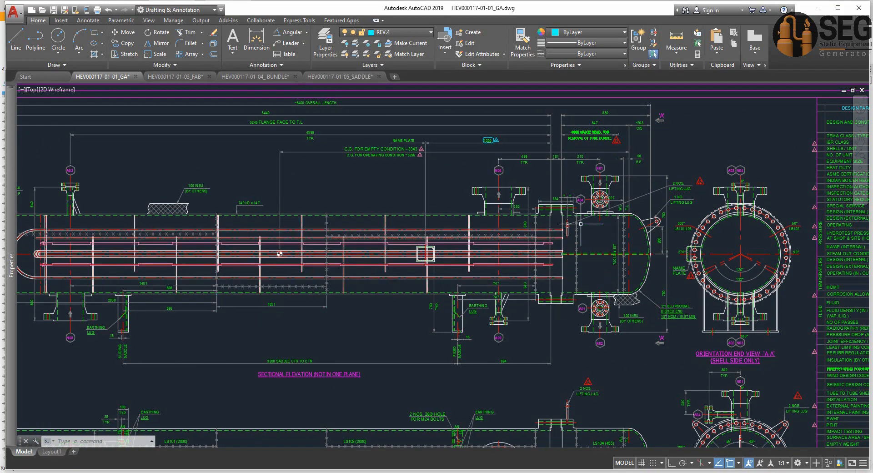
{"action": "scroll", "coordinate": [589, 230], "scroll_direction": "up", "scroll_amount": 6}
{"action": "middle_click_drag", "start_coordinate": [562, 211], "coordinate": [588, 259]}
{"action": "scroll", "coordinate": [520, 179], "scroll_direction": "up", "scroll_amount": 2}
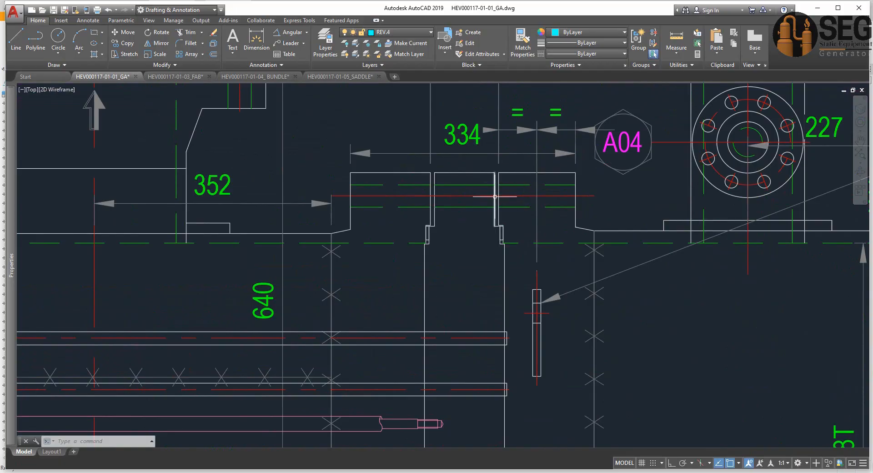
{"action": "left_click", "coordinate": [192, 81]}
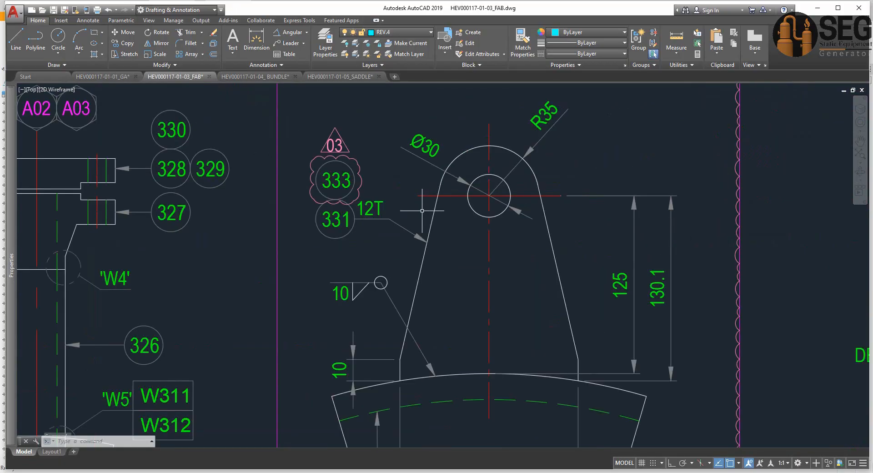
{"action": "middle_click_drag", "start_coordinate": [421, 209], "coordinate": [578, 260]}
{"action": "scroll", "coordinate": [579, 311], "scroll_direction": "down", "scroll_amount": 8}
{"action": "scroll", "coordinate": [476, 195], "scroll_direction": "up", "scroll_amount": 10}
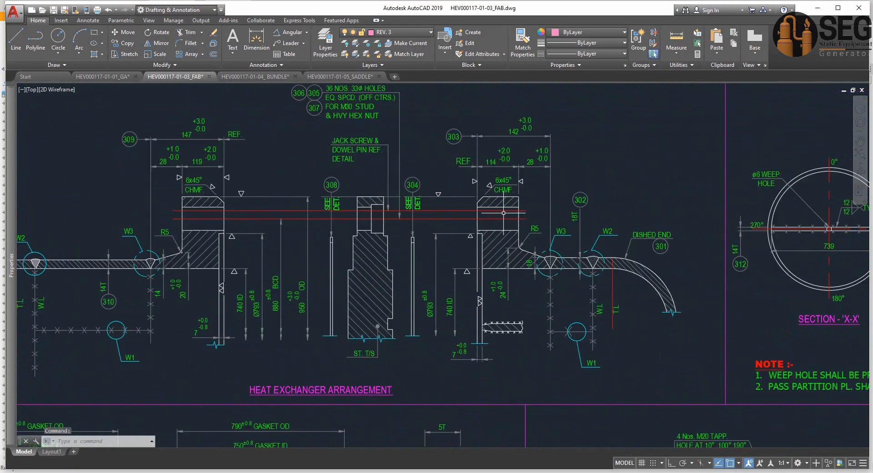
{"action": "middle_click_drag", "start_coordinate": [249, 285], "coordinate": [421, 236]}
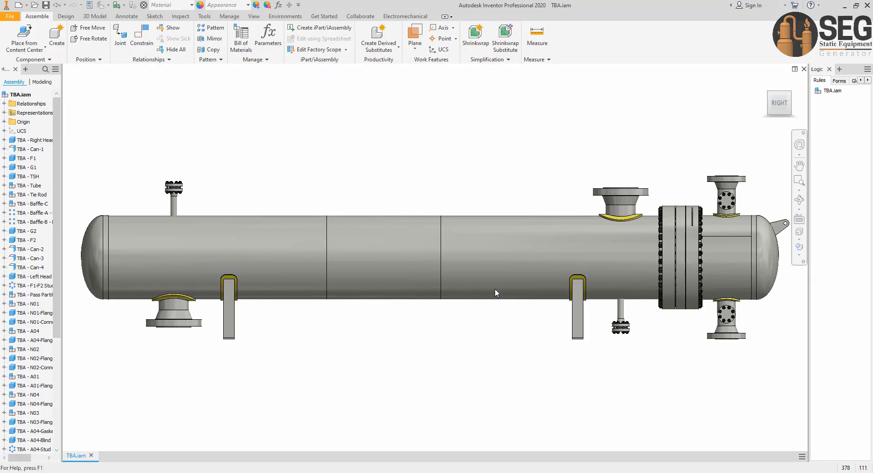
Switch to the Inventor assembly and open flange F1 as a separate part
{"action": "scroll", "coordinate": [640, 195], "scroll_direction": "up", "scroll_amount": 5}
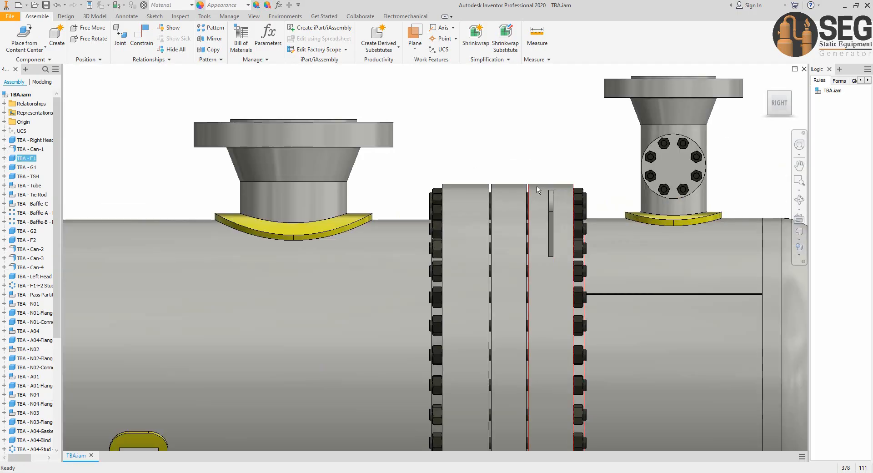
{"action": "right_click", "coordinate": [537, 189]}
{"action": "left_click", "coordinate": [546, 177]}
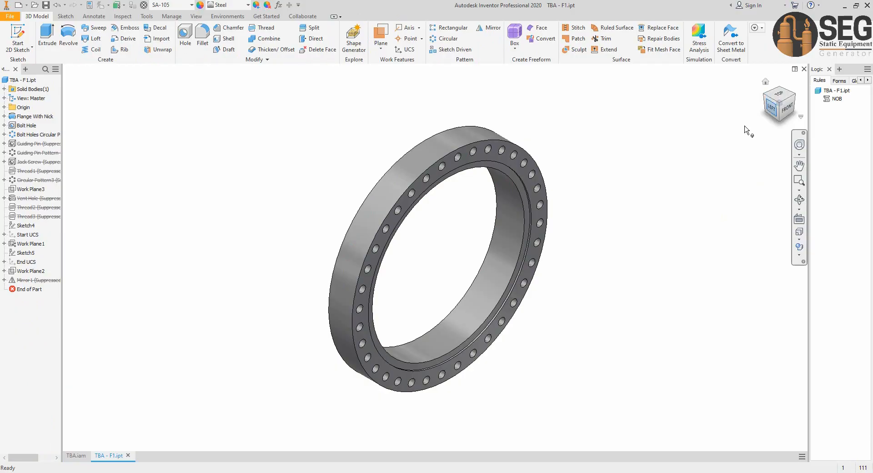
{"action": "scroll", "coordinate": [503, 141], "scroll_direction": "up", "scroll_amount": 2}
Check the chamfer size in the fabrication drawing and chamfer flange F1's outer edge on the tubesheet side by 6 mm
{"action": "left_click", "coordinate": [230, 28]}
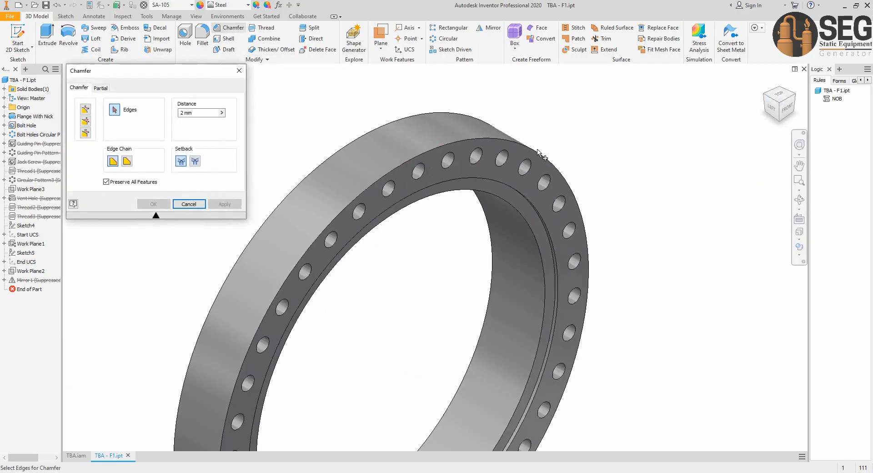
{"action": "left_click", "coordinate": [538, 153]}
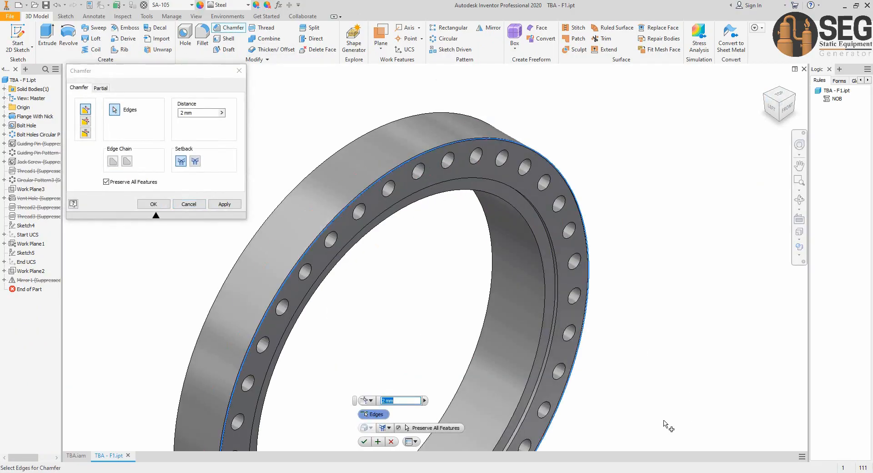
{"action": "left_click", "coordinate": [654, 472]}
{"action": "left_click", "coordinate": [602, 444]}
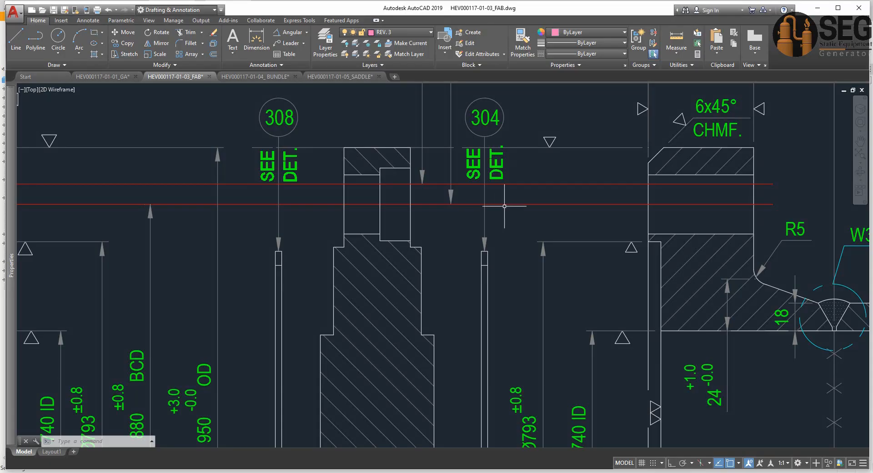
{"action": "middle_click_drag", "start_coordinate": [570, 188], "coordinate": [486, 288]}
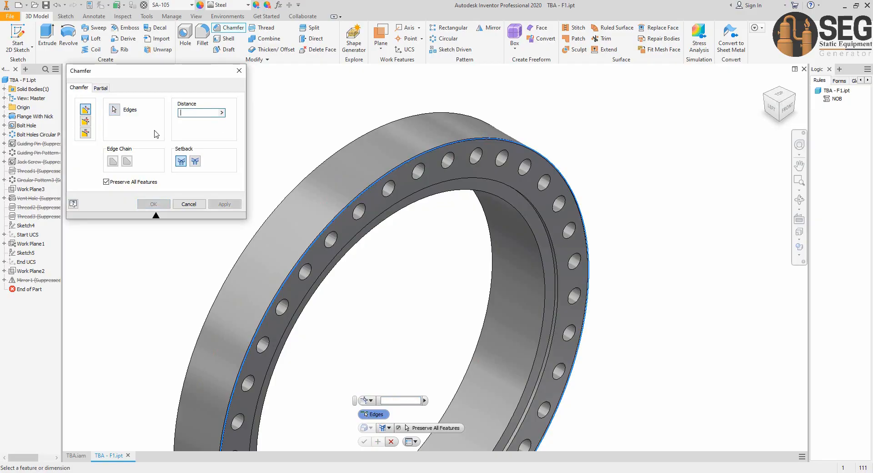
{"action": "type", "text": "6"}
{"action": "left_click", "coordinate": [166, 209]}
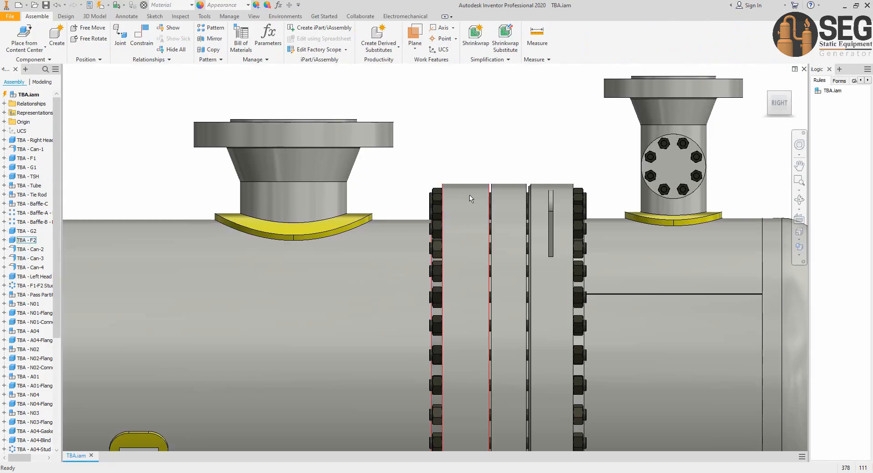
Open flange F2 from the assembly and chamfer its outer edge on the tubesheet side by 6 mm
{"action": "right_click", "coordinate": [469, 195]}
{"action": "left_click", "coordinate": [483, 181]}
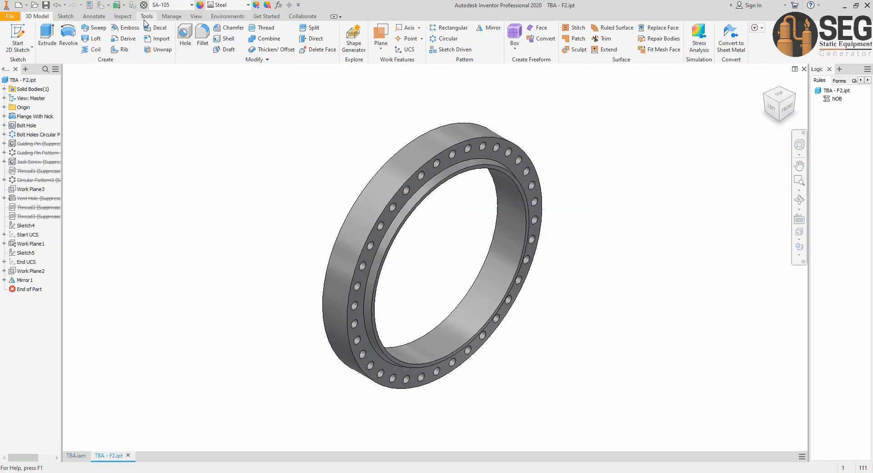
{"action": "left_click", "coordinate": [230, 28]}
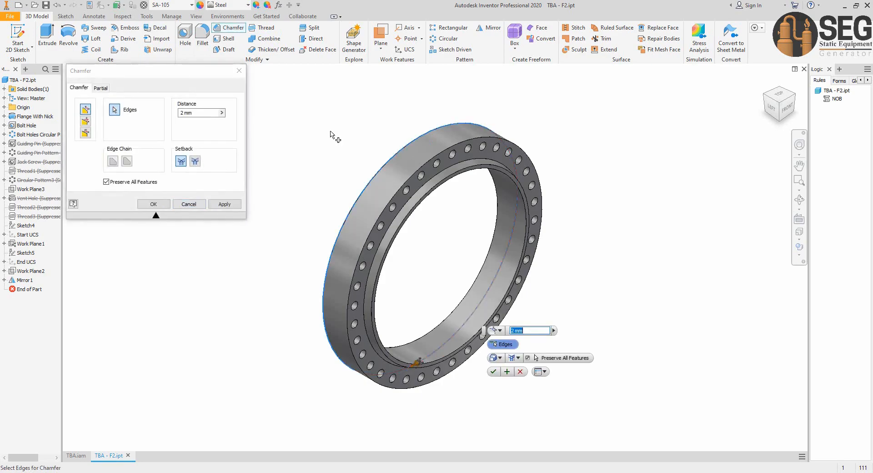
{"action": "left_click", "coordinate": [210, 113]}
{"action": "key", "text": "Return"}
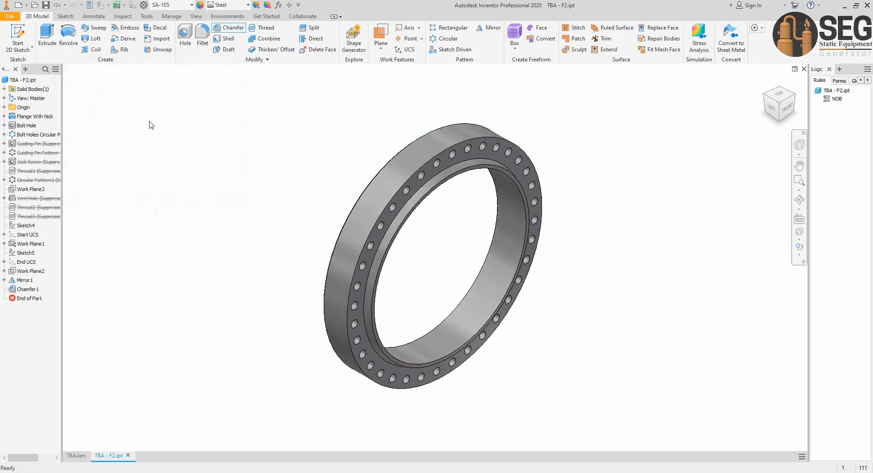
Switch to the AutoCAD fabrication drawing and examine the stepped bolt hole in the tubesheet section between the two flanges
{"action": "mouse_move", "coordinate": [654, 472]}
{"action": "left_click", "coordinate": [601, 430]}
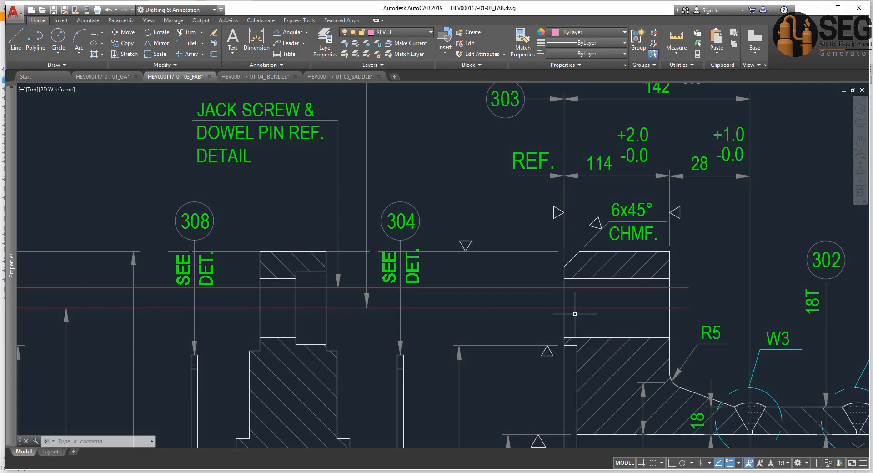
{"action": "middle_click_drag", "start_coordinate": [562, 293], "coordinate": [649, 270]}
{"action": "scroll", "coordinate": [438, 260], "scroll_direction": "down", "scroll_amount": 2}
{"action": "middle_click_drag", "start_coordinate": [438, 259], "coordinate": [486, 245]}
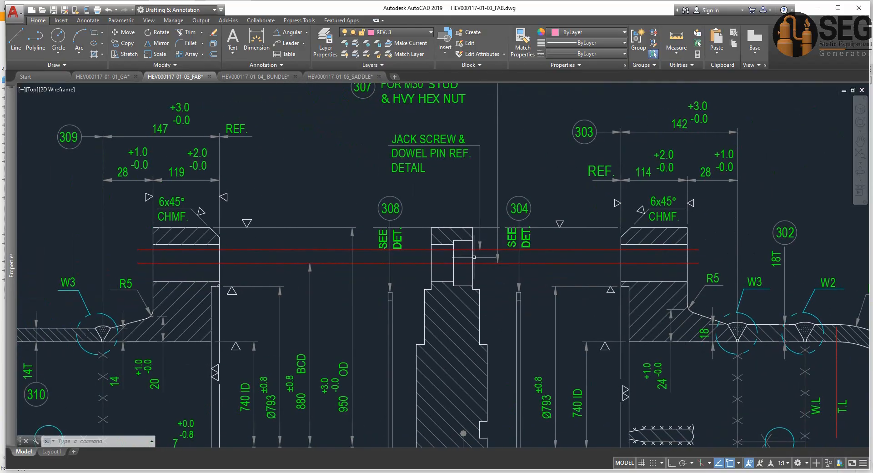
{"action": "scroll", "coordinate": [476, 258], "scroll_direction": "up", "scroll_amount": 2}
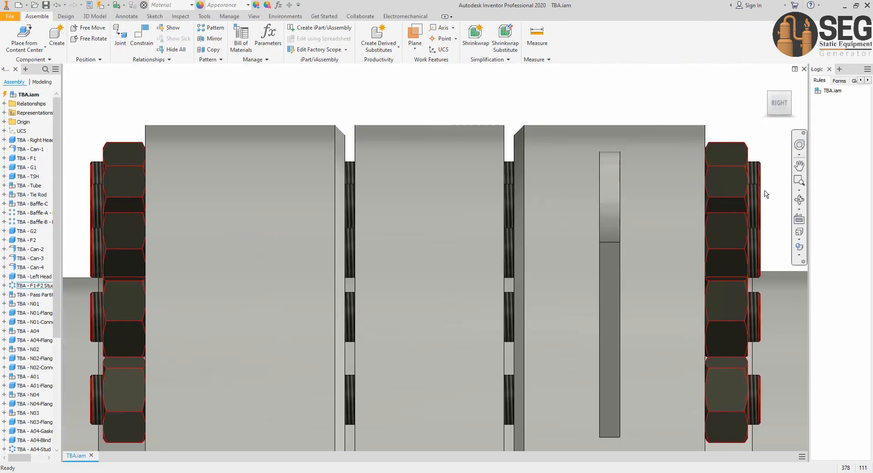
Switch to the Inventor assembly, open the tubesheet TSH as a separate part and start a sketch on its bolt-hole face
{"action": "left_click", "coordinate": [799, 199]}
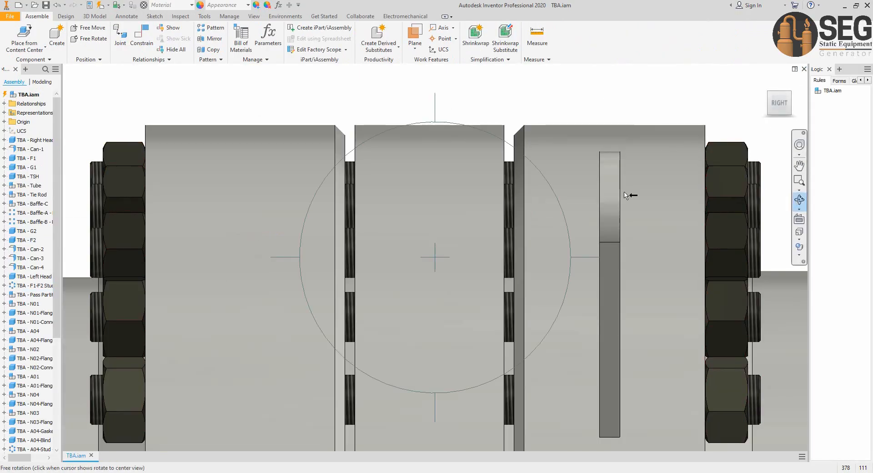
{"action": "left_click_drag", "start_coordinate": [624, 195], "coordinate": [482, 192]}
{"action": "right_click", "coordinate": [482, 192]}
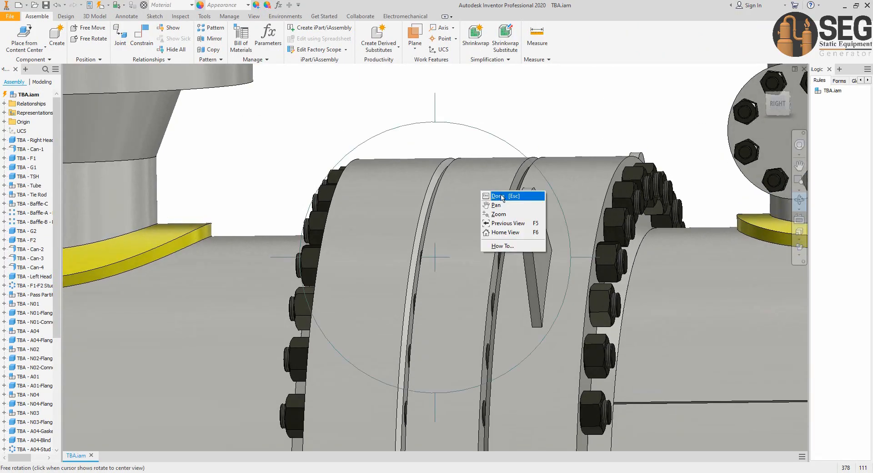
{"action": "left_click", "coordinate": [502, 197]}
{"action": "right_click", "coordinate": [481, 188]}
{"action": "left_click", "coordinate": [496, 181]}
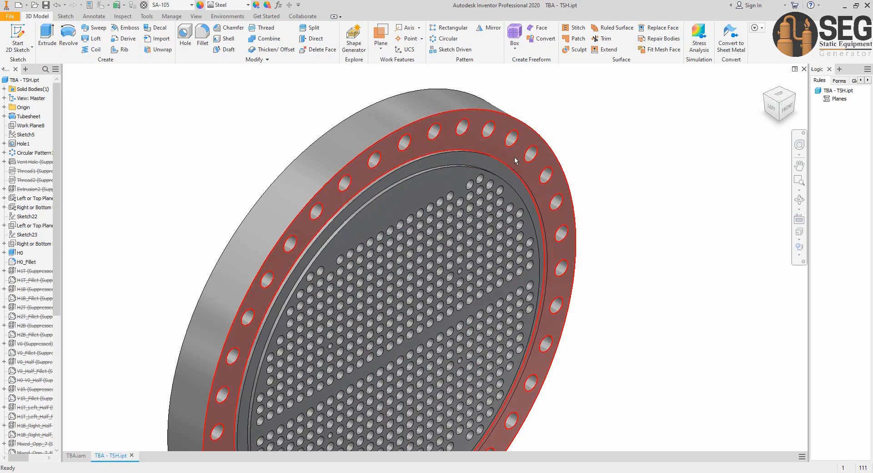
{"action": "left_click", "coordinate": [513, 158]}
{"action": "left_click", "coordinate": [522, 147]}
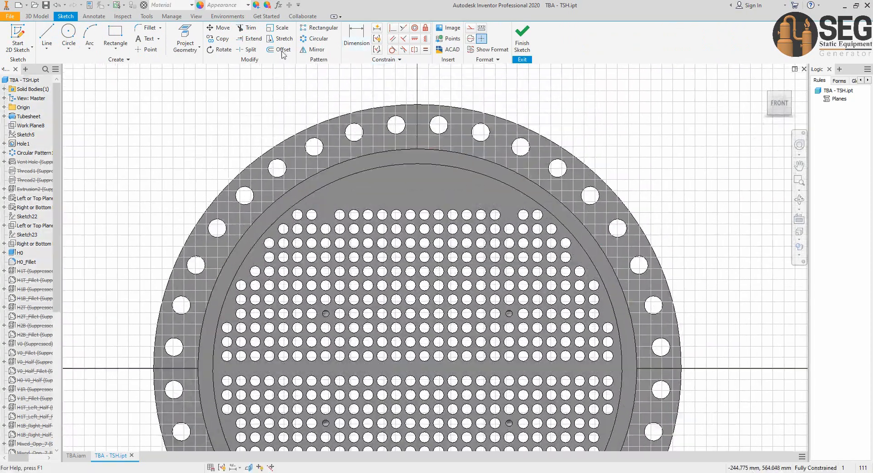
Project three spaced-out bolt holes of the tubesheet into the sketch, one upper right, one lower right and one lower left
{"action": "left_click", "coordinate": [185, 39]}
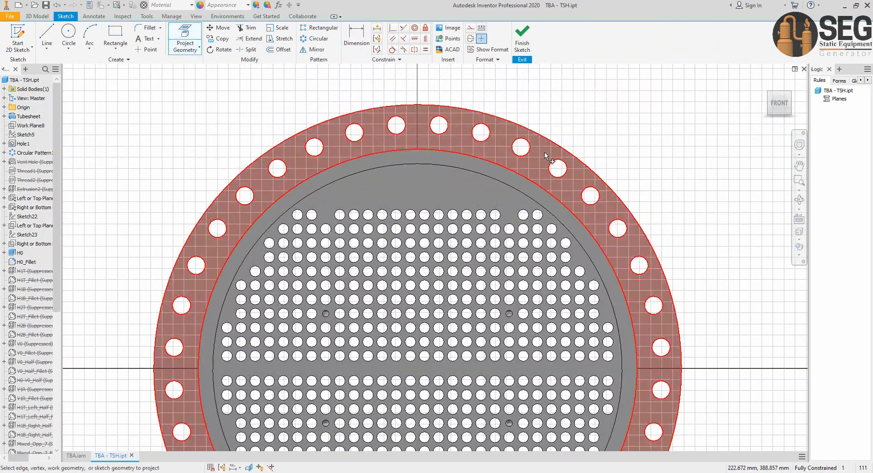
{"action": "left_click", "coordinate": [564, 163]}
{"action": "middle_click_drag", "start_coordinate": [628, 256], "coordinate": [644, 210]}
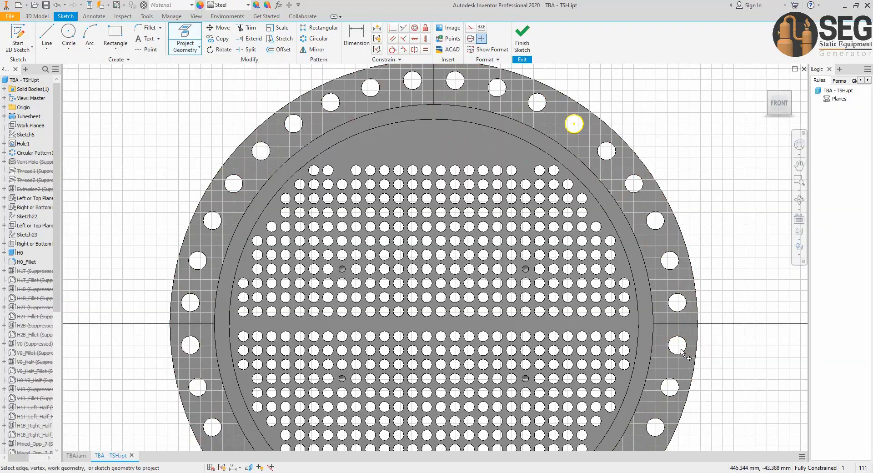
{"action": "left_click", "coordinate": [675, 393]}
{"action": "scroll", "coordinate": [675, 315], "scroll_direction": "down", "scroll_amount": 3}
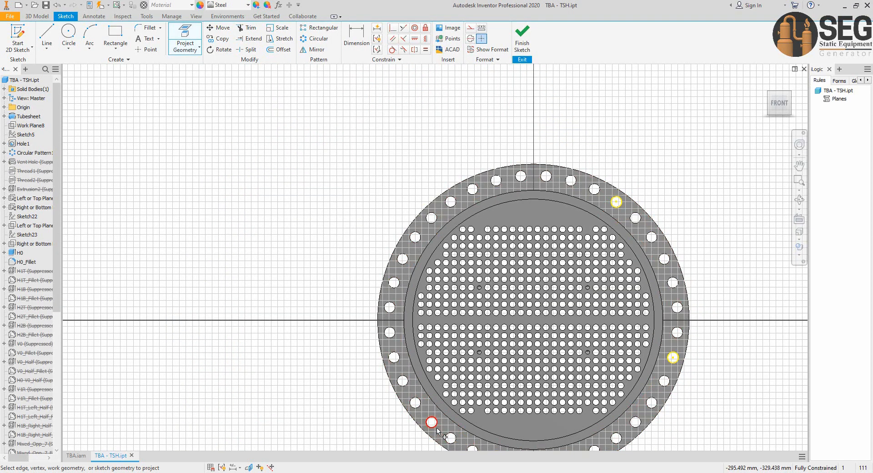
{"action": "left_click", "coordinate": [450, 437]}
{"action": "middle_click_drag", "start_coordinate": [542, 317], "coordinate": [470, 273]}
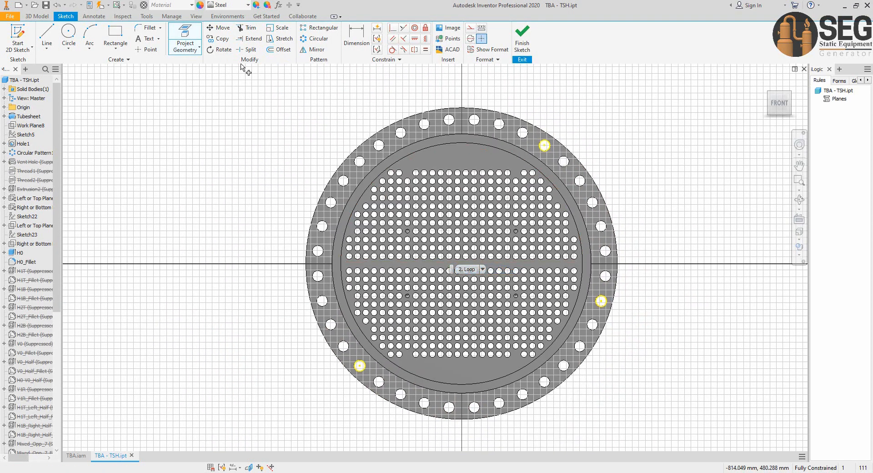
Offset each of the three projected bolt-hole circles outward into a larger concentric circle, using about 11 mm for the lower-right one
{"action": "left_click", "coordinate": [279, 50]}
{"action": "scroll", "coordinate": [545, 147], "scroll_direction": "up", "scroll_amount": 3}
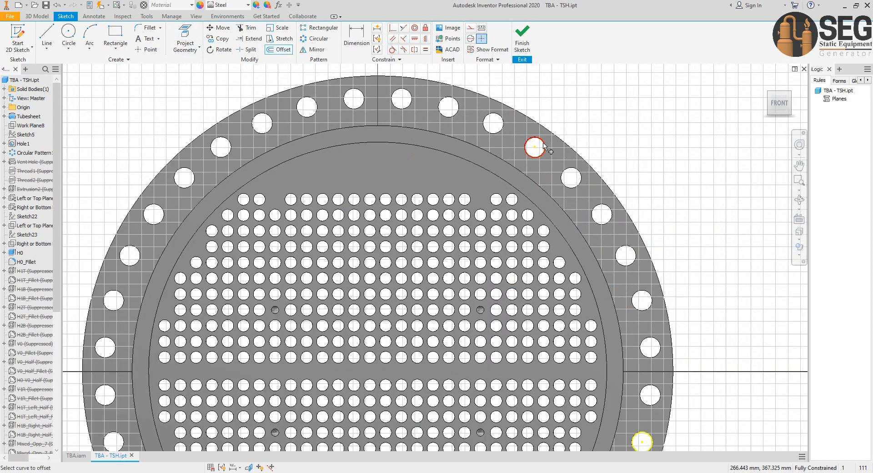
{"action": "left_click", "coordinate": [545, 147]}
{"action": "scroll", "coordinate": [561, 153], "scroll_direction": "down", "scroll_amount": 2}
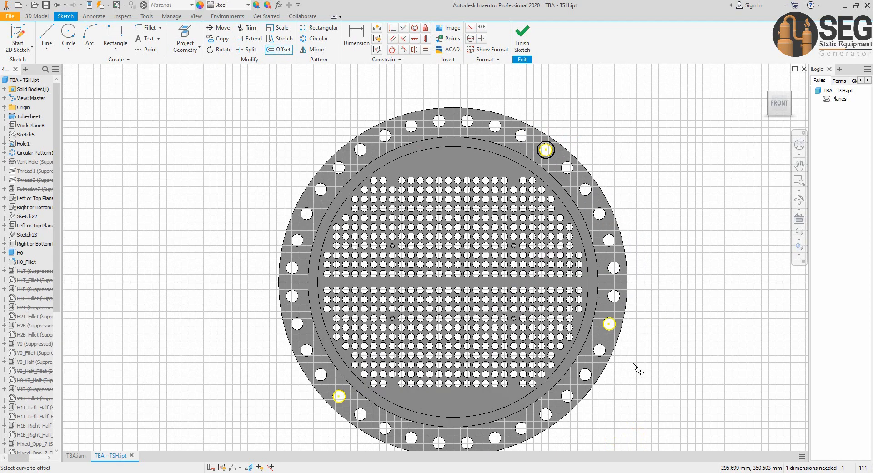
{"action": "left_click", "coordinate": [613, 332]}
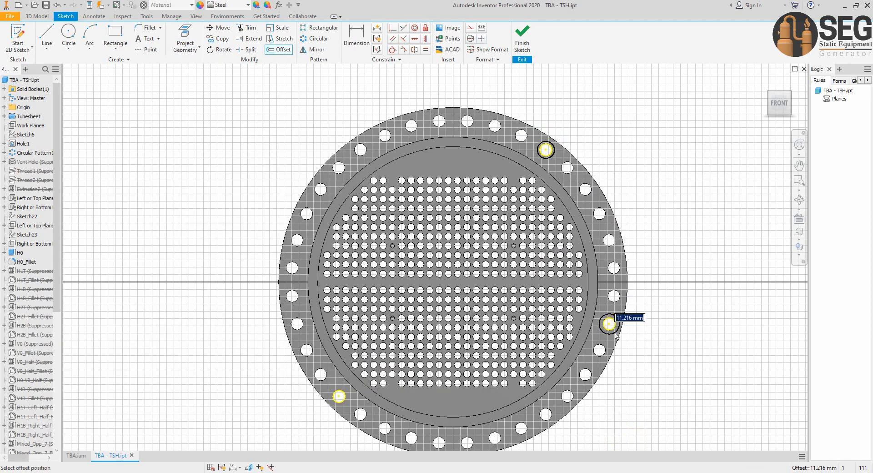
{"action": "left_click", "coordinate": [340, 397]}
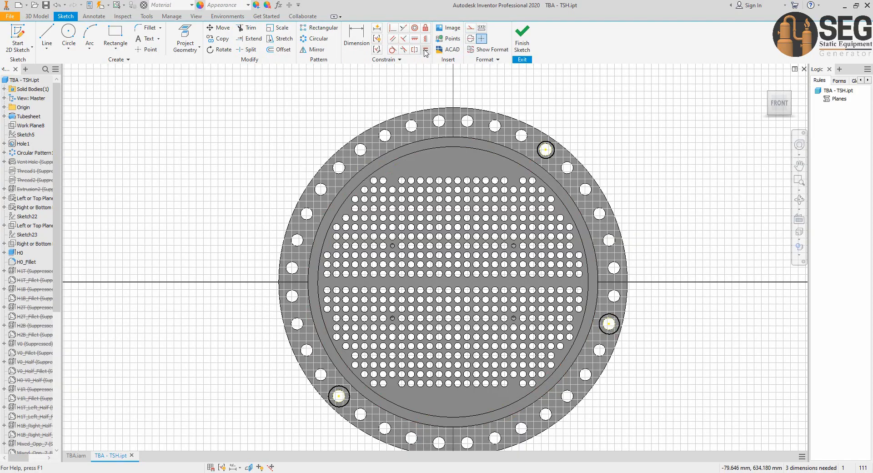
Apply an equal constraint between the three offset bolt-hole circles so they share one size
{"action": "left_click", "coordinate": [425, 49]}
{"action": "left_click", "coordinate": [553, 145]}
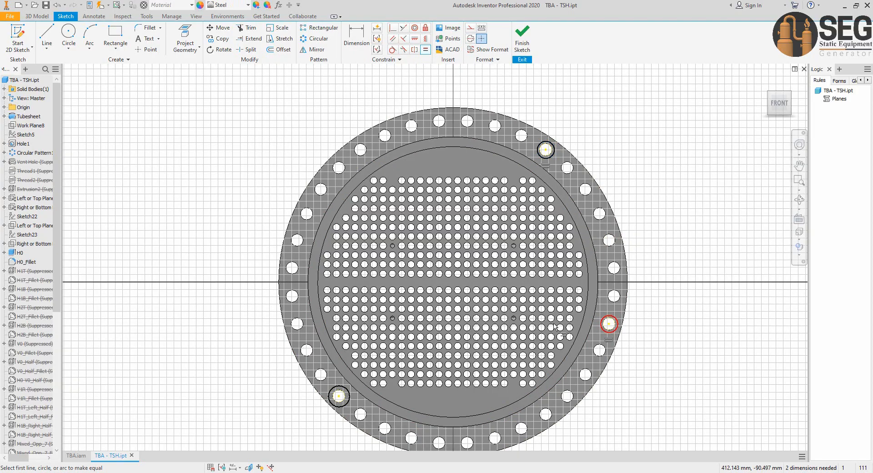
{"action": "left_click", "coordinate": [607, 319]}
{"action": "left_click", "coordinate": [349, 403]}
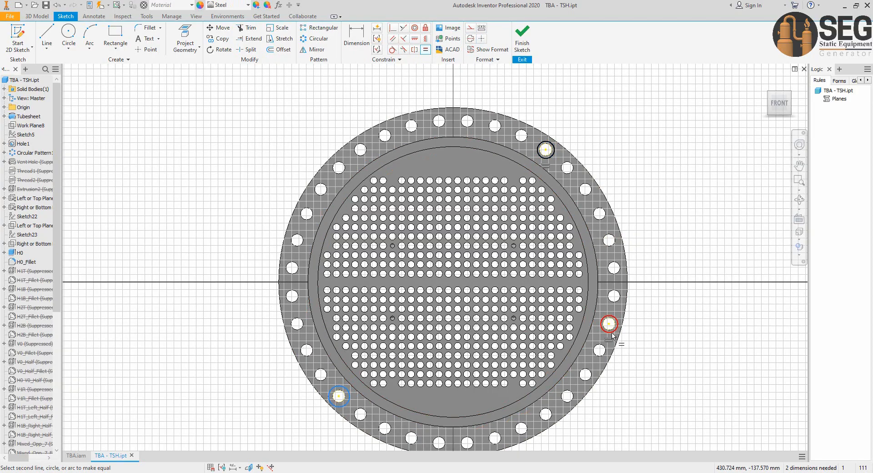
{"action": "left_click", "coordinate": [609, 324]}
Dimension the upper-right offset circle to a 50 mm diameter and finish the sketch
{"action": "scroll", "coordinate": [592, 296], "scroll_direction": "up", "scroll_amount": 5}
{"action": "key", "text": "d"}
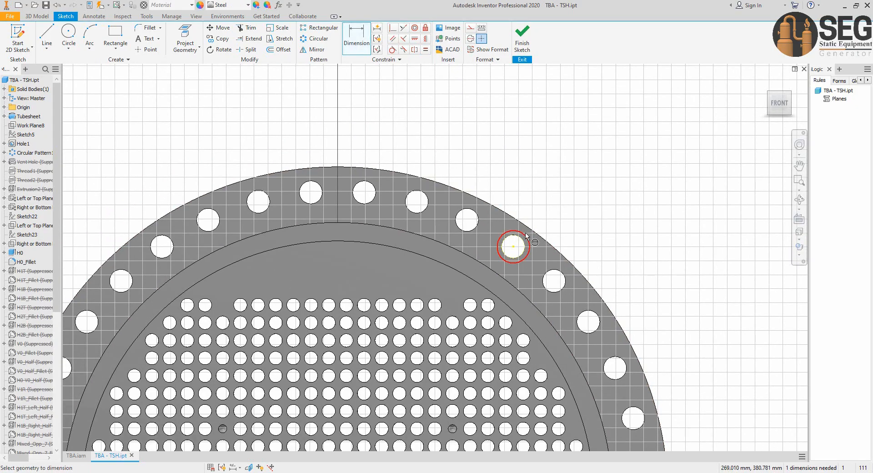
{"action": "left_click", "coordinate": [526, 236]}
{"action": "left_click", "coordinate": [542, 215]}
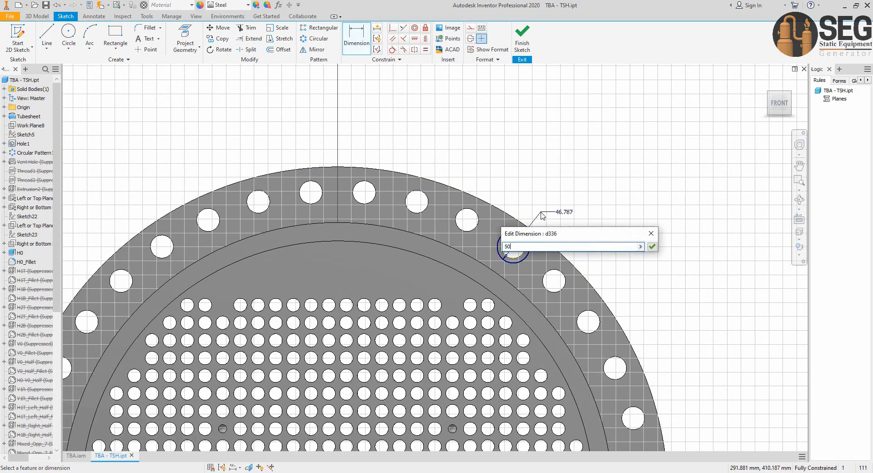
{"action": "key", "text": "Return"}
{"action": "left_click", "coordinate": [522, 37]}
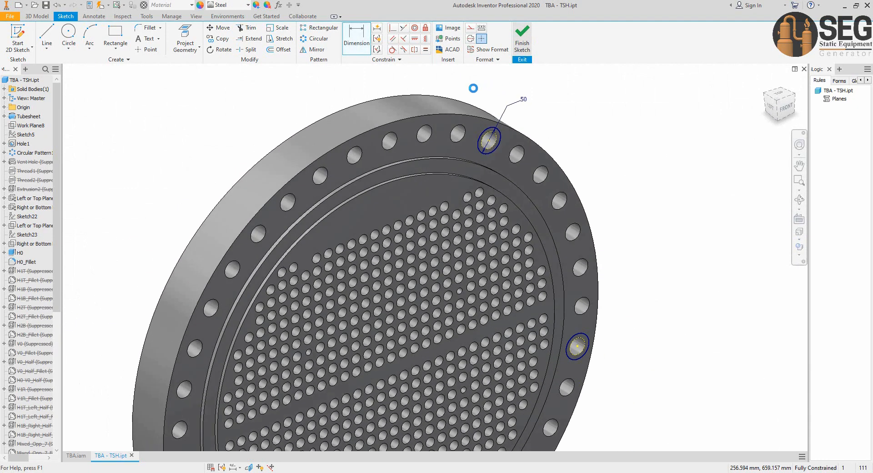
Begin an extrusion of the bolt-hole sketch and select the profiles at all three offset circles
{"action": "left_click", "coordinate": [47, 34]}
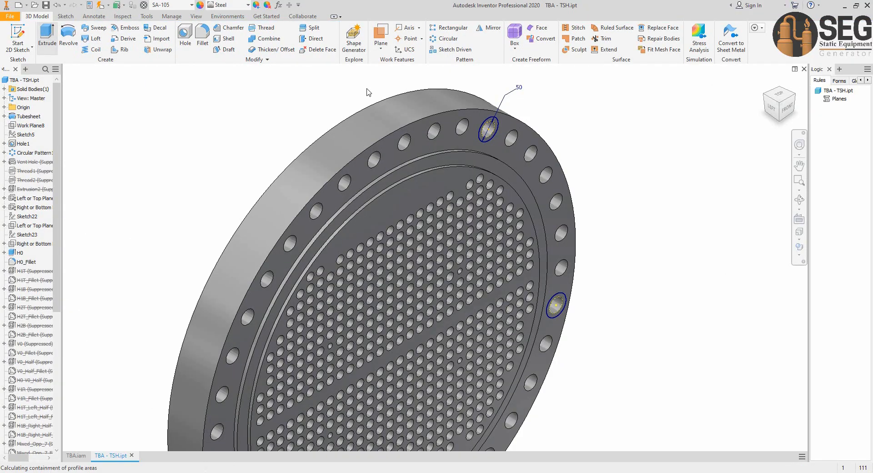
{"action": "scroll", "coordinate": [482, 119], "scroll_direction": "down", "scroll_amount": 5}
{"action": "left_click", "coordinate": [528, 133]}
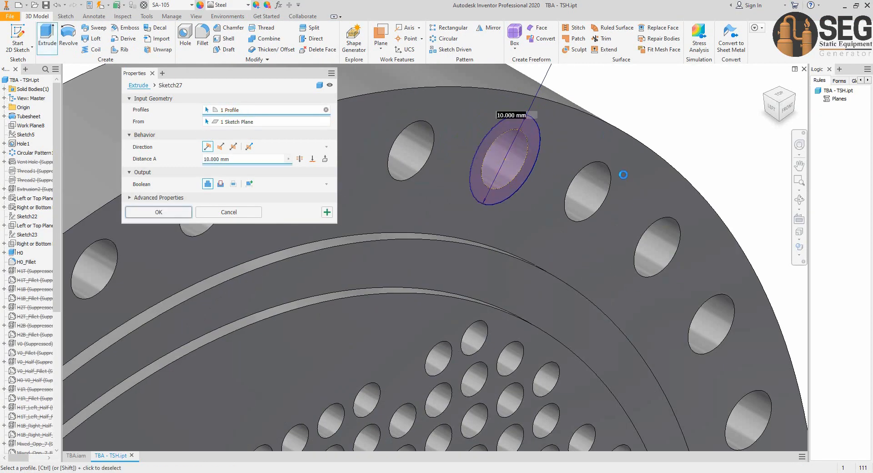
{"action": "scroll", "coordinate": [623, 174], "scroll_direction": "up", "scroll_amount": 8}
{"action": "scroll", "coordinate": [689, 295], "scroll_direction": "down", "scroll_amount": 7}
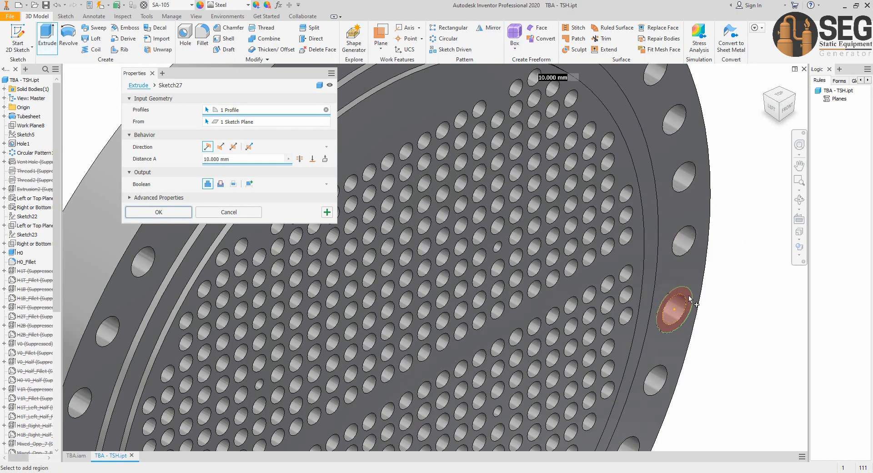
{"action": "left_click", "coordinate": [689, 295]}
{"action": "scroll", "coordinate": [688, 295], "scroll_direction": "up", "scroll_amount": 8}
{"action": "scroll", "coordinate": [559, 383], "scroll_direction": "down", "scroll_amount": 9}
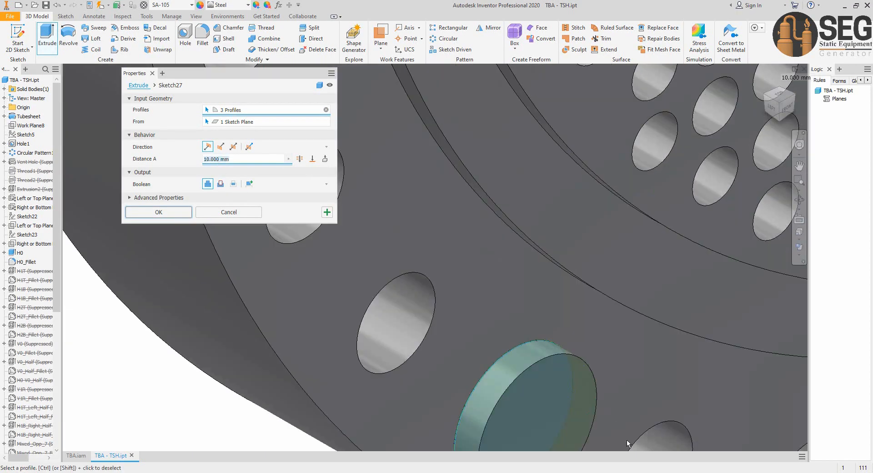
Switch to the AutoCAD fabrication drawing and examine the tubesheet section, the jack screw fixing detail and the girth-flange stud fixing detail
{"action": "left_click", "coordinate": [653, 472]}
{"action": "left_click", "coordinate": [619, 454]}
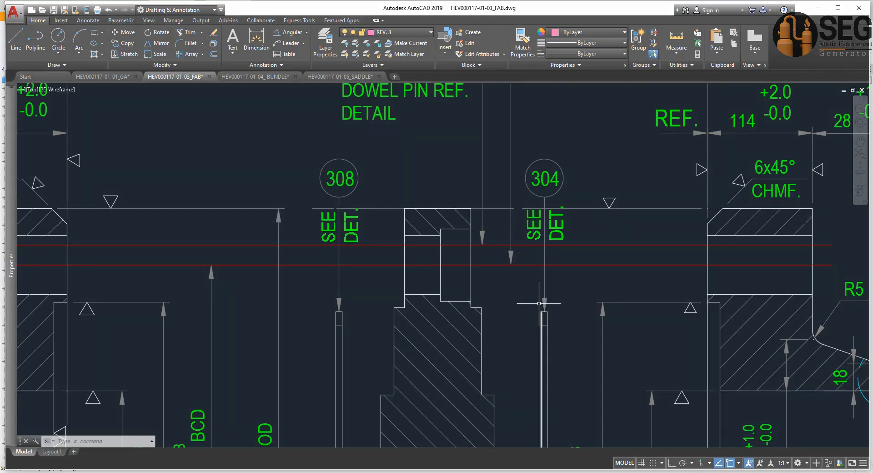
{"action": "scroll", "coordinate": [460, 218], "scroll_direction": "down", "scroll_amount": 5}
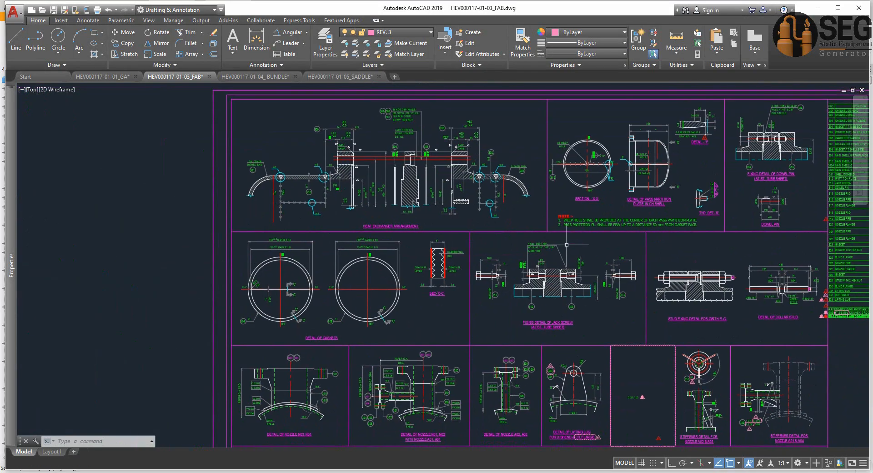
{"action": "scroll", "coordinate": [505, 284], "scroll_direction": "up", "scroll_amount": 4}
{"action": "scroll", "coordinate": [504, 285], "scroll_direction": "down", "scroll_amount": 5}
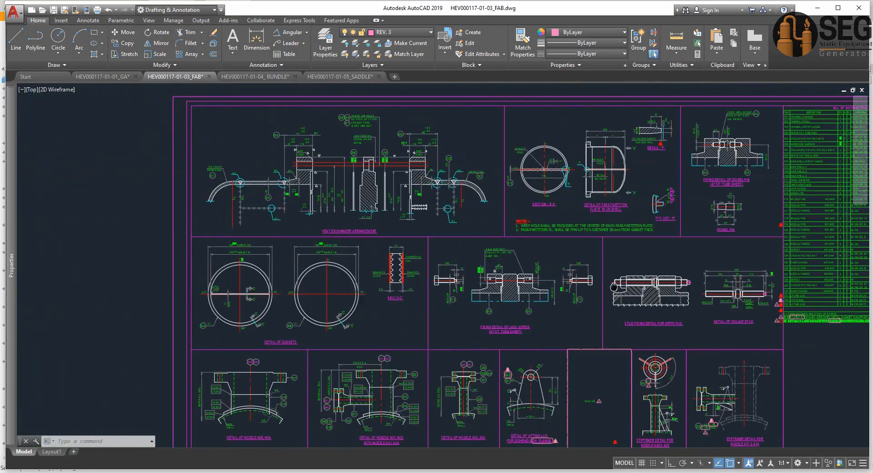
{"action": "scroll", "coordinate": [617, 276], "scroll_direction": "up", "scroll_amount": 5}
{"action": "scroll", "coordinate": [455, 277], "scroll_direction": "down", "scroll_amount": 5}
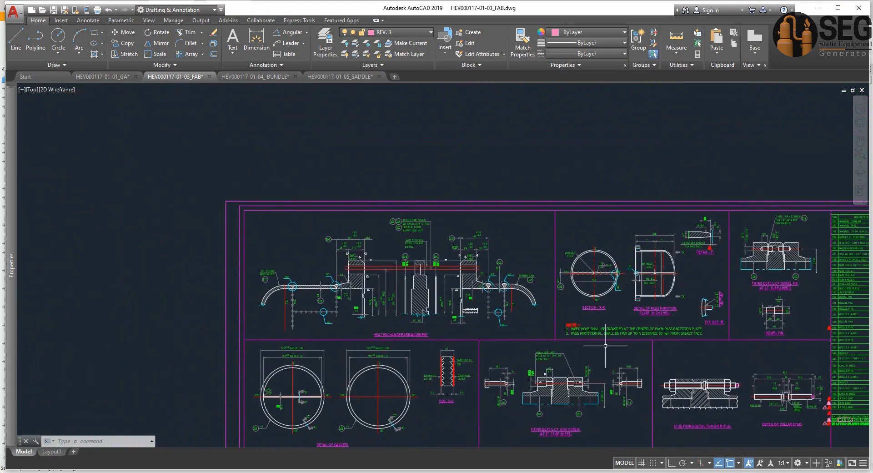
{"action": "scroll", "coordinate": [455, 273], "scroll_direction": "up", "scroll_amount": 6}
{"action": "scroll", "coordinate": [492, 140], "scroll_direction": "down", "scroll_amount": 5}
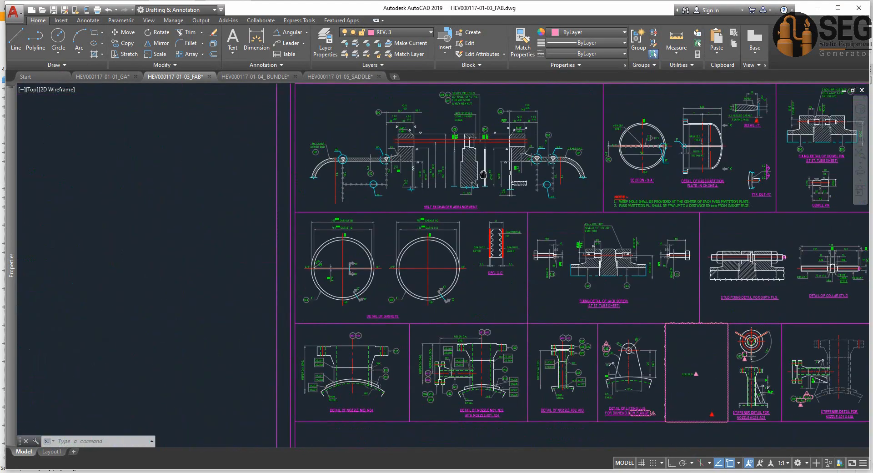
{"action": "scroll", "coordinate": [441, 223], "scroll_direction": "up", "scroll_amount": 6}
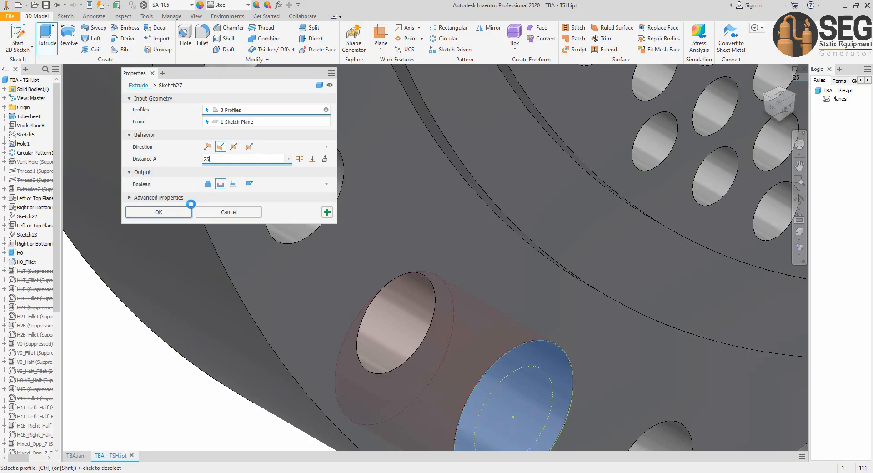
Cut the three selected profiles 25 mm deep into the tubesheet in Inventor and return to the exchanger assembly
{"action": "left_click", "coordinate": [179, 213]}
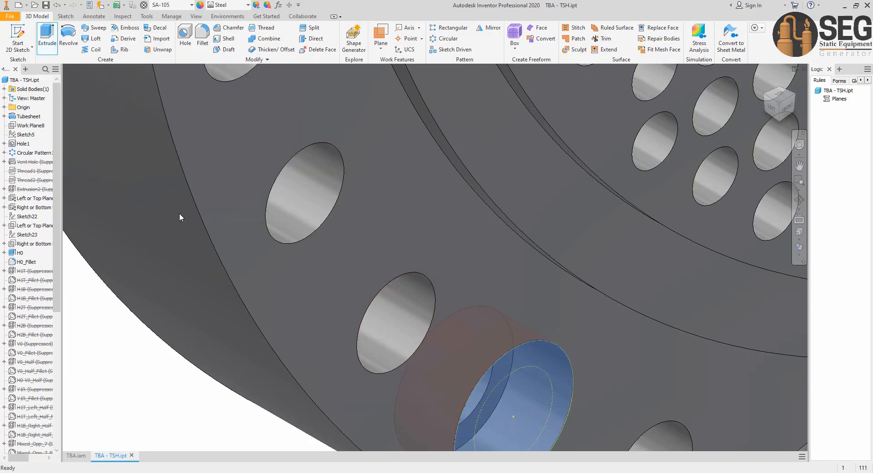
{"action": "scroll", "coordinate": [200, 213], "scroll_direction": "down", "scroll_amount": 10}
{"action": "middle_click_drag", "start_coordinate": [249, 285], "coordinate": [348, 379]}
{"action": "left_click", "coordinate": [801, 202]}
{"action": "left_click_drag", "start_coordinate": [412, 248], "coordinate": [660, 193]}
{"action": "scroll", "coordinate": [357, 306], "scroll_direction": "up", "scroll_amount": 5}
{"action": "scroll", "coordinate": [319, 355], "scroll_direction": "up", "scroll_amount": 5}
{"action": "scroll", "coordinate": [318, 352], "scroll_direction": "down", "scroll_amount": 8}
{"action": "left_click_drag", "start_coordinate": [470, 222], "coordinate": [498, 195]}
{"action": "right_click", "coordinate": [498, 195]}
{"action": "left_click", "coordinate": [525, 200]}
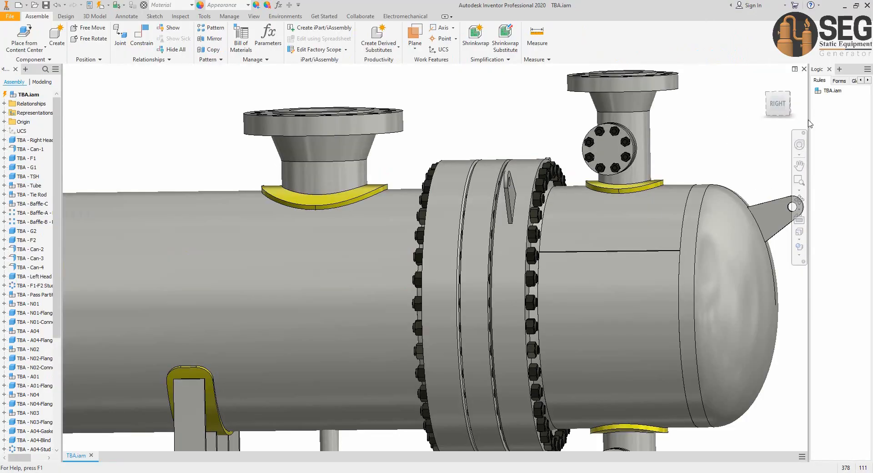
Examine the whole exchanger assembly from the side and at an angle, including its saddles, nozzles and bolted flanges
{"action": "left_click", "coordinate": [777, 105]}
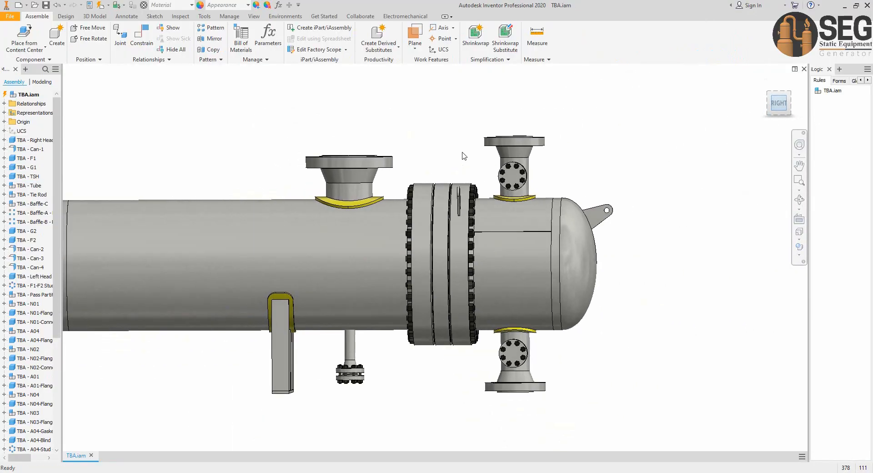
{"action": "middle_click", "coordinate": [455, 144]}
{"action": "middle_click", "coordinate": [455, 144]}
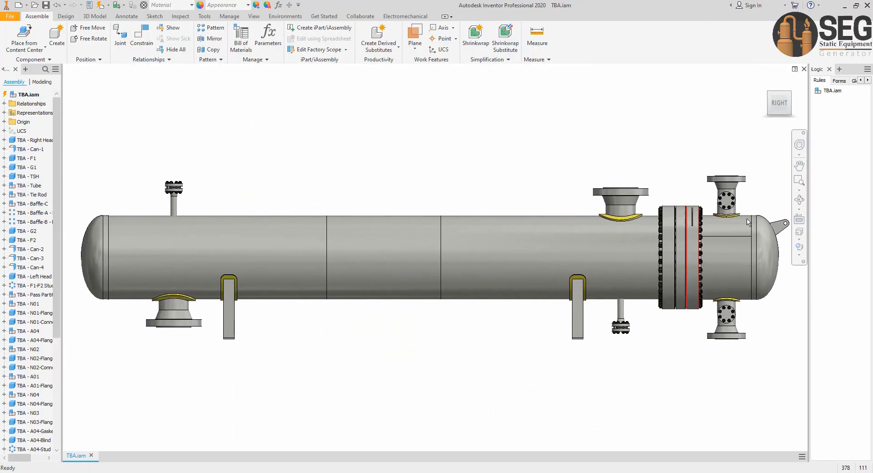
{"action": "left_click", "coordinate": [799, 199]}
{"action": "left_click_drag", "start_coordinate": [453, 280], "coordinate": [467, 353]}
{"action": "scroll", "coordinate": [514, 335], "scroll_direction": "down", "scroll_amount": 3}
{"action": "scroll", "coordinate": [424, 298], "scroll_direction": "up", "scroll_amount": 5}
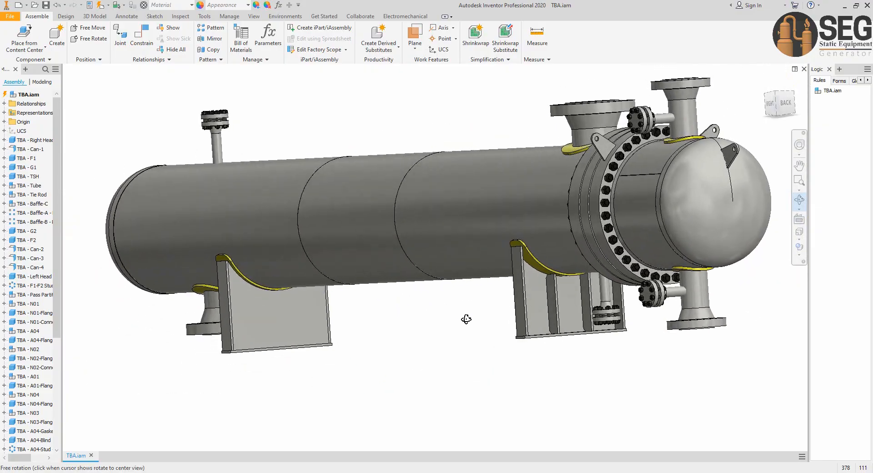
{"action": "scroll", "coordinate": [474, 317], "scroll_direction": "down", "scroll_amount": 8}
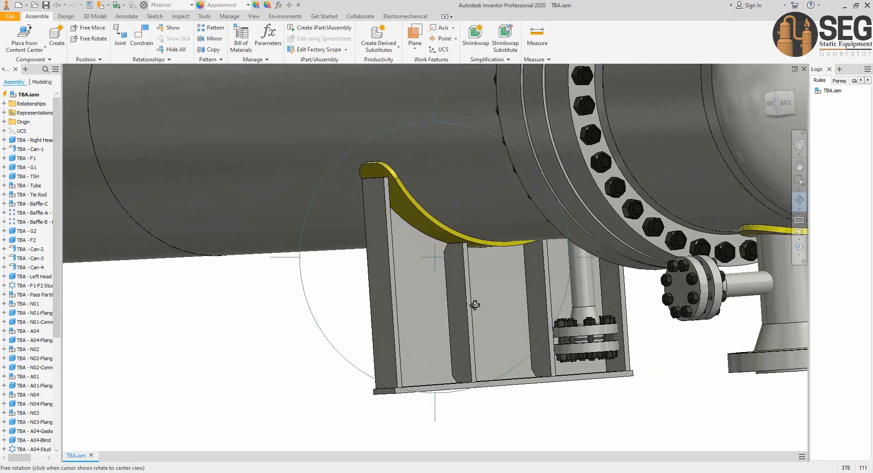
{"action": "scroll", "coordinate": [505, 301], "scroll_direction": "up", "scroll_amount": 2}
{"action": "left_click_drag", "start_coordinate": [499, 299], "coordinate": [503, 310]}
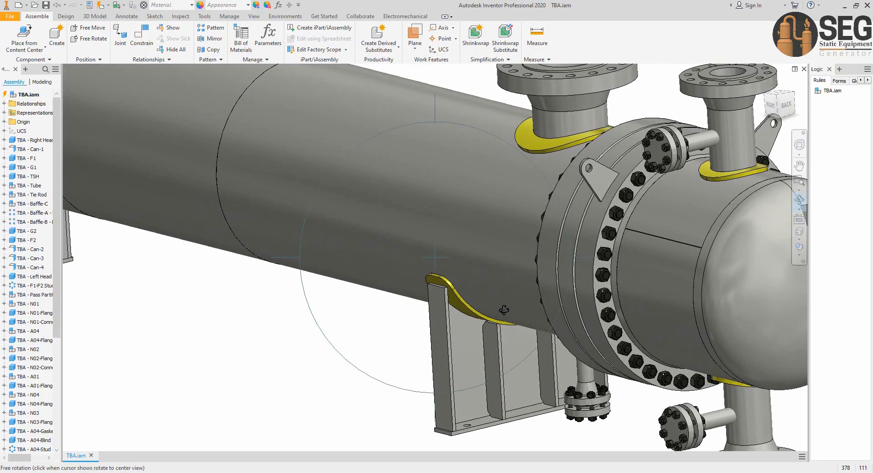
{"action": "scroll", "coordinate": [487, 303], "scroll_direction": "up", "scroll_amount": 2}
{"action": "middle_click_drag", "start_coordinate": [487, 303], "coordinate": [540, 351]}
{"action": "middle_click_drag", "start_coordinate": [399, 296], "coordinate": [456, 354]}
{"action": "right_click", "coordinate": [409, 213]}
{"action": "left_click", "coordinate": [421, 217]}
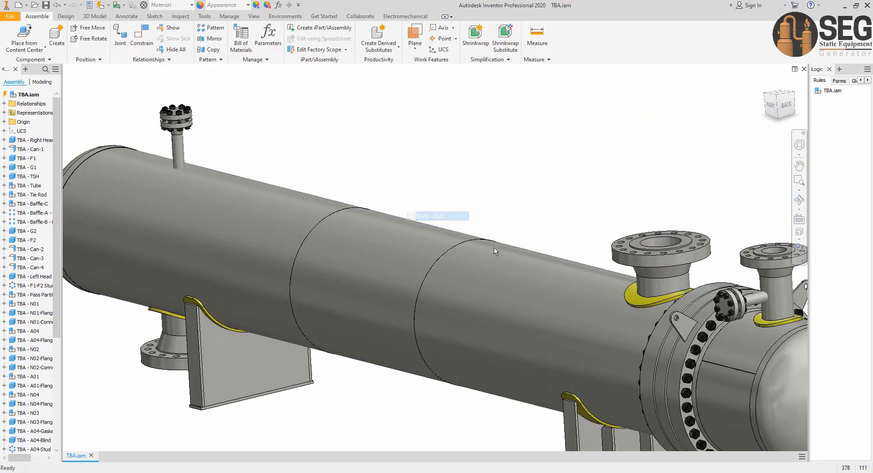
{"action": "left_click", "coordinate": [772, 106]}
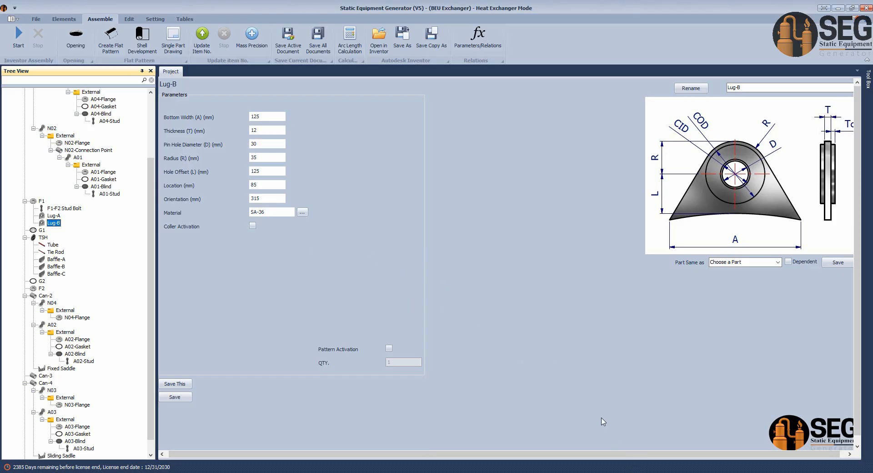
Switch to the AutoCAD general arrangement drawing and examine the exchanger's sectional elevation
{"action": "left_click", "coordinate": [506, 444]}
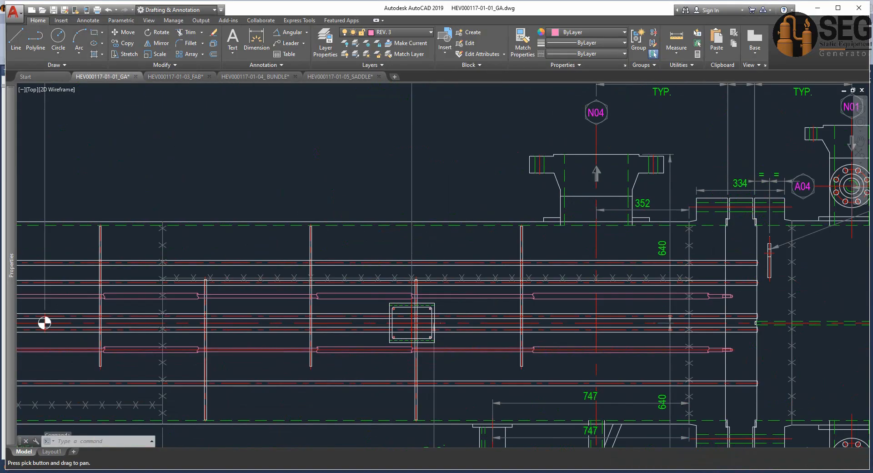
{"action": "scroll", "coordinate": [567, 221], "scroll_direction": "up", "scroll_amount": 2}
{"action": "mouse_move", "coordinate": [122, 248]}
{"action": "middle_mouse_down"}
{"action": "mouse_move", "coordinate": [495, 196]}
{"action": "mouse_move", "coordinate": [387, 211]}
{"action": "middle_mouse_up"}
{"action": "scroll", "coordinate": [514, 195], "scroll_direction": "up", "scroll_amount": 4}
{"action": "scroll", "coordinate": [512, 195], "scroll_direction": "down", "scroll_amount": 12}
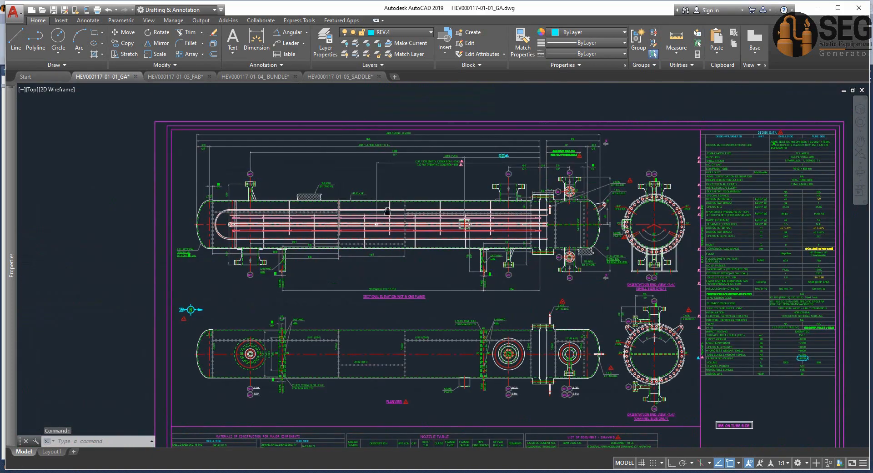
{"action": "scroll", "coordinate": [364, 200], "scroll_direction": "up", "scroll_amount": 10}
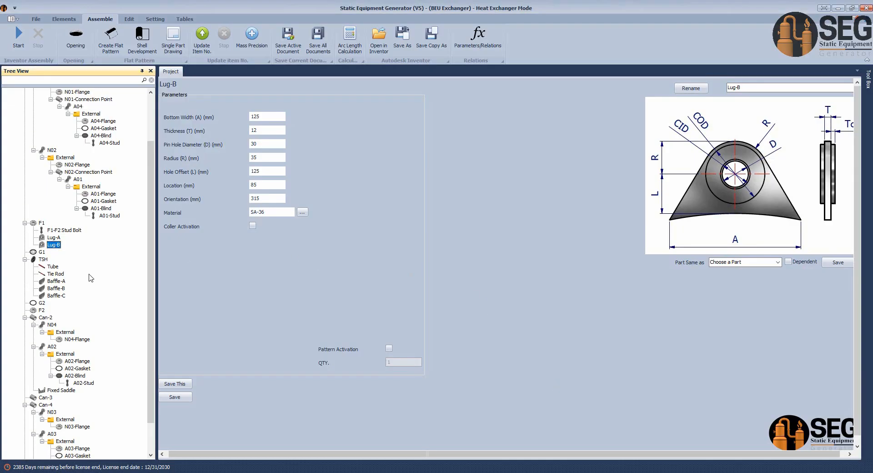
In Static Equipment Generator, add a nozzle support rib named A03 Support Rib to Can-4
{"action": "scroll", "coordinate": [95, 275], "scroll_direction": "down", "scroll_amount": 4}
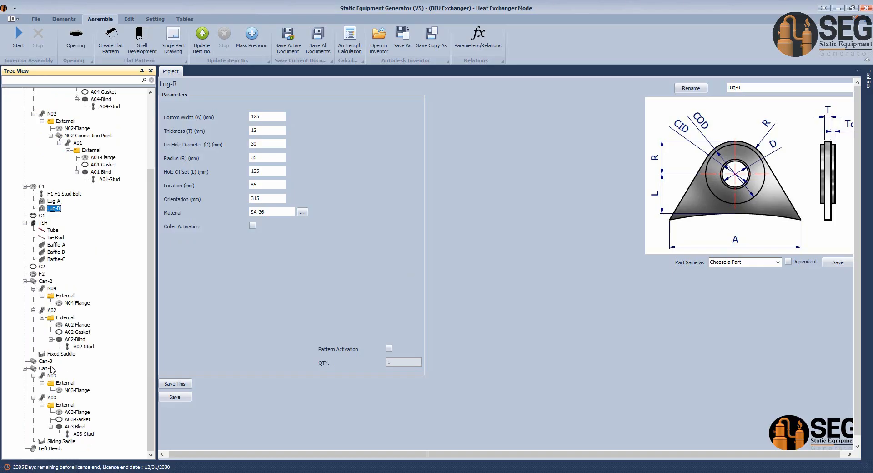
{"action": "left_click", "coordinate": [63, 19]}
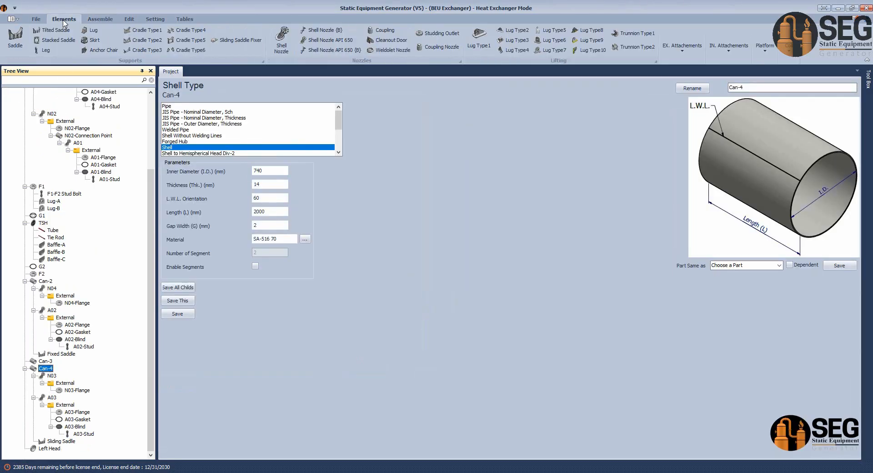
{"action": "left_click", "coordinate": [681, 57]}
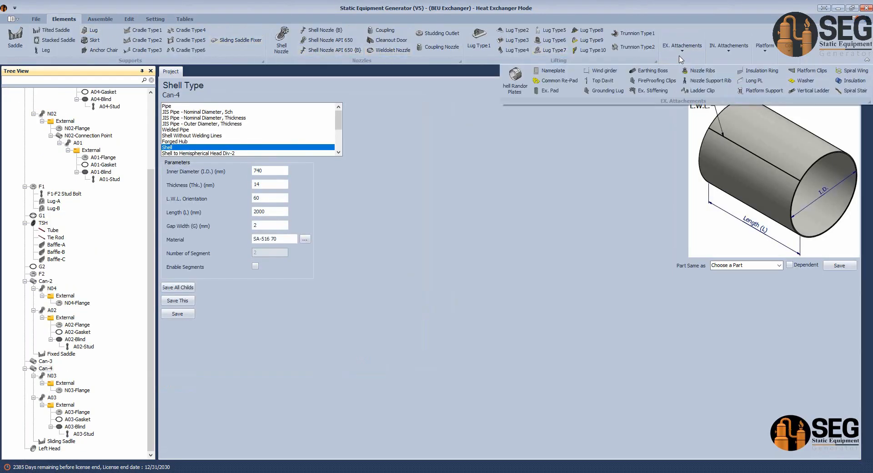
{"action": "left_click", "coordinate": [709, 81]}
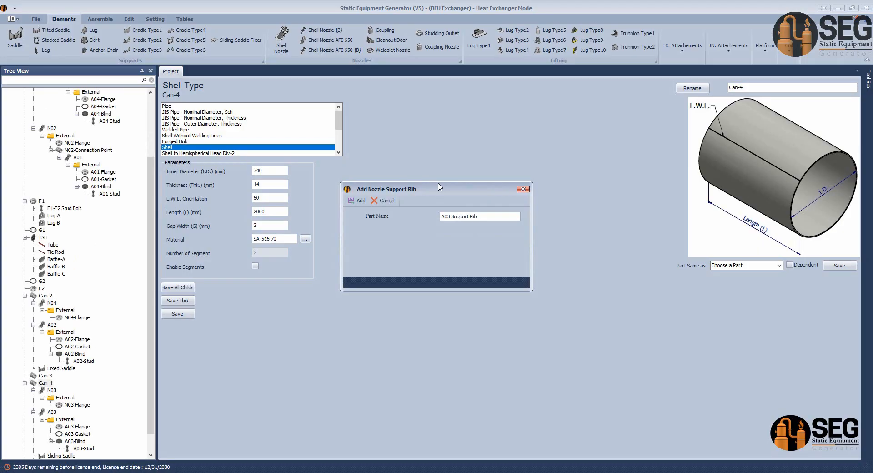
{"action": "key", "text": "Return"}
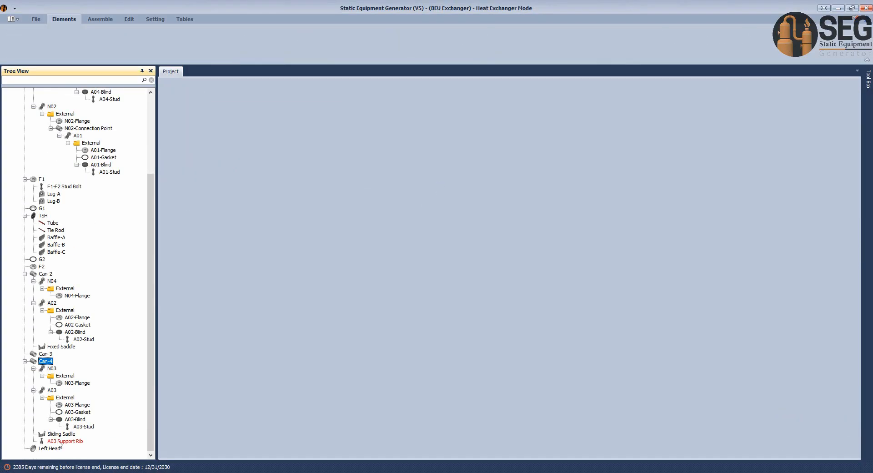
Copy the location value of nozzle A03 and open the parameters of the A03 Support Rib
{"action": "left_click", "coordinate": [52, 392]}
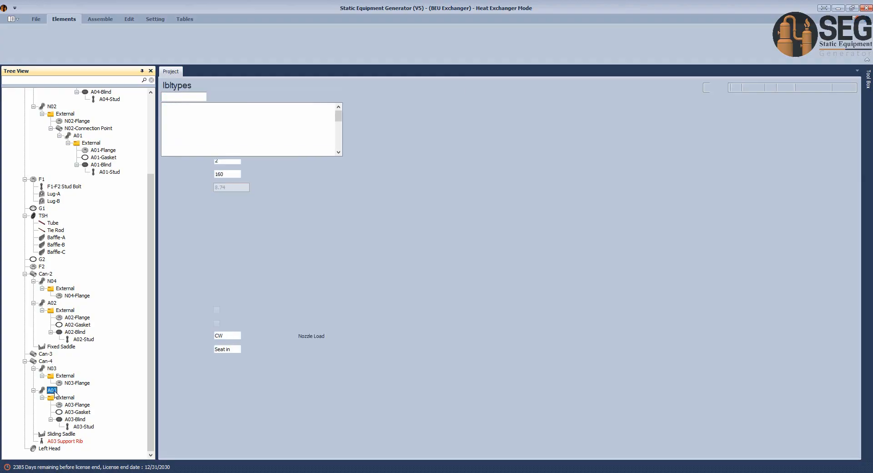
{"action": "double_click", "coordinate": [232, 226]}
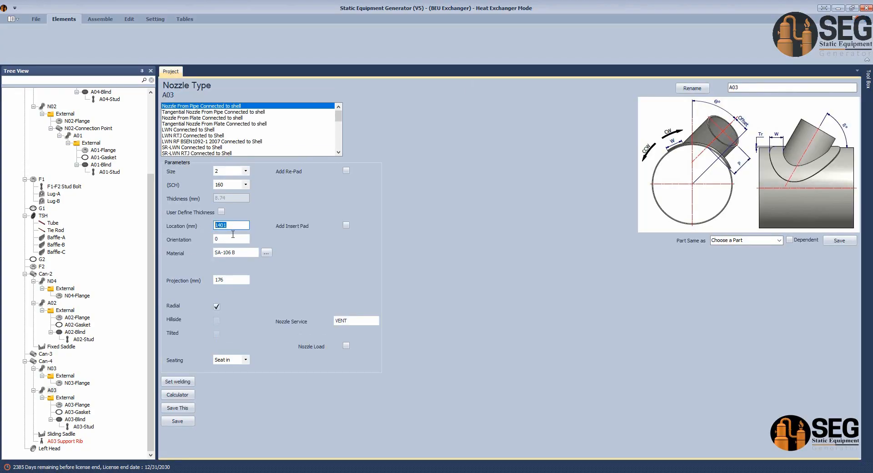
{"action": "right_click", "coordinate": [216, 224]}
{"action": "left_click", "coordinate": [236, 252]}
{"action": "left_click", "coordinate": [64, 441]}
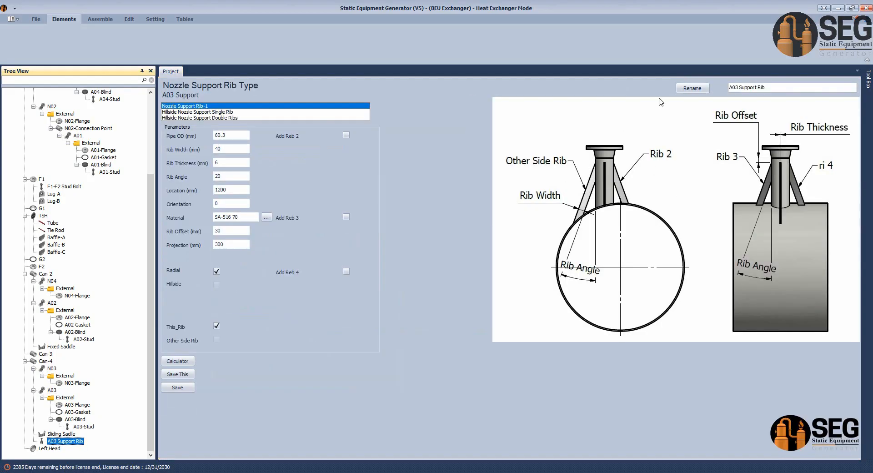
Review the hillside support types, keep Nozzle Support Rib-1, and set the rib's location to the copied 1401 mm
{"action": "left_click", "coordinate": [231, 113]}
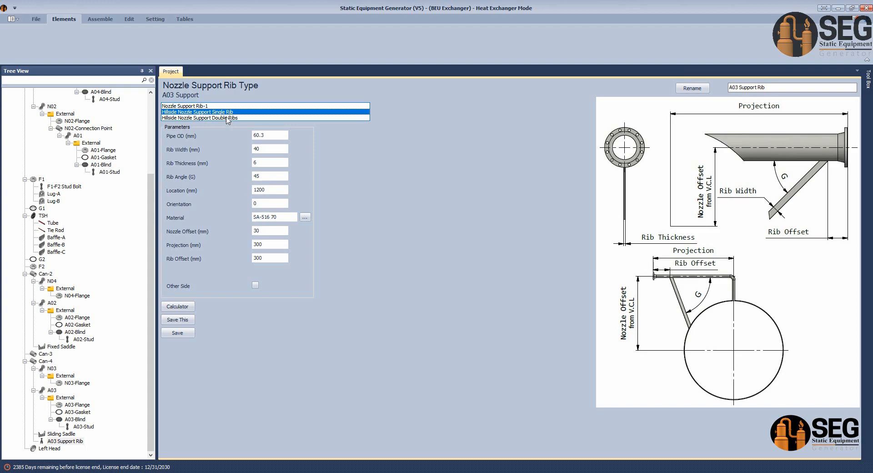
{"action": "left_click", "coordinate": [227, 119]}
{"action": "left_click", "coordinate": [205, 106]}
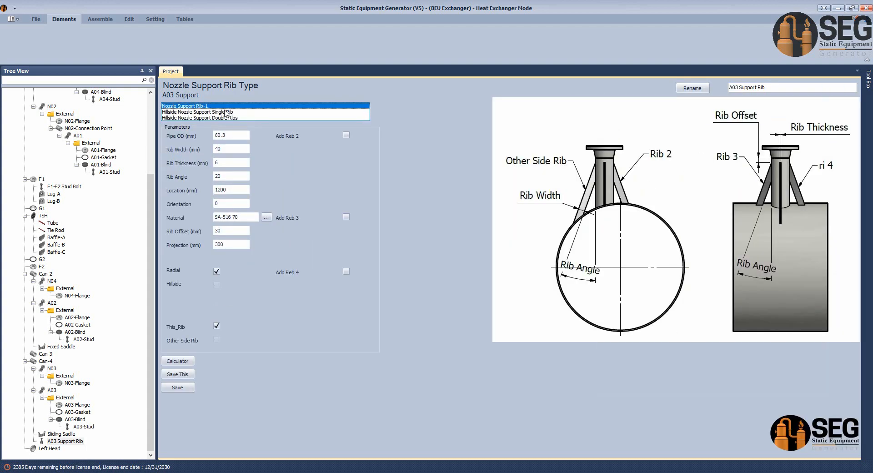
{"action": "left_click", "coordinate": [244, 135]}
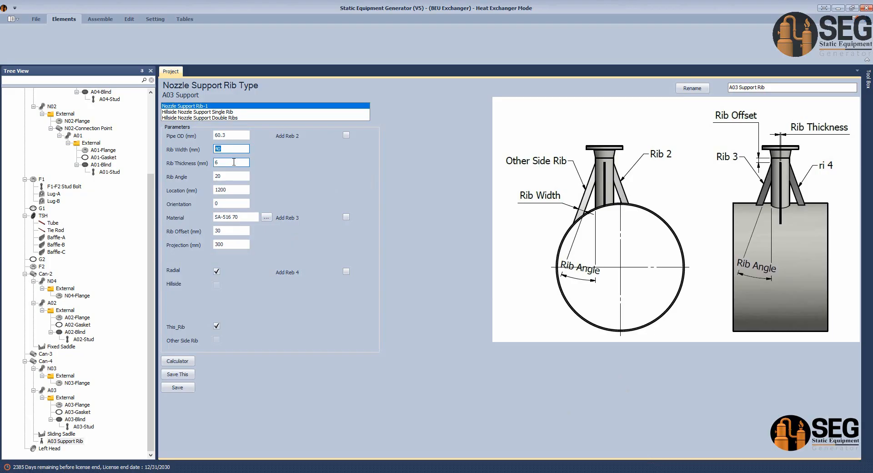
{"action": "right_click", "coordinate": [240, 188]}
{"action": "left_click", "coordinate": [255, 221]}
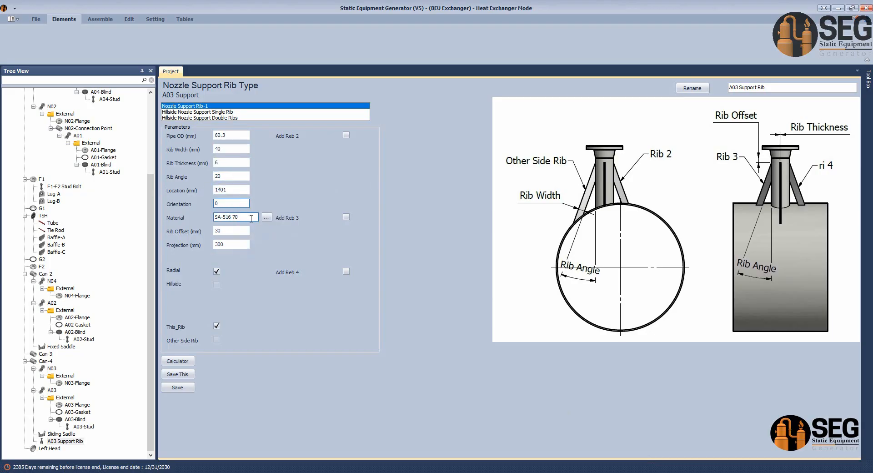
Dimension the angle between nozzle A03's rib and pipe in the AutoCAD drawing, and set the rib angle to 23 and thickness to 10 mm
{"action": "left_click", "coordinate": [469, 436]}
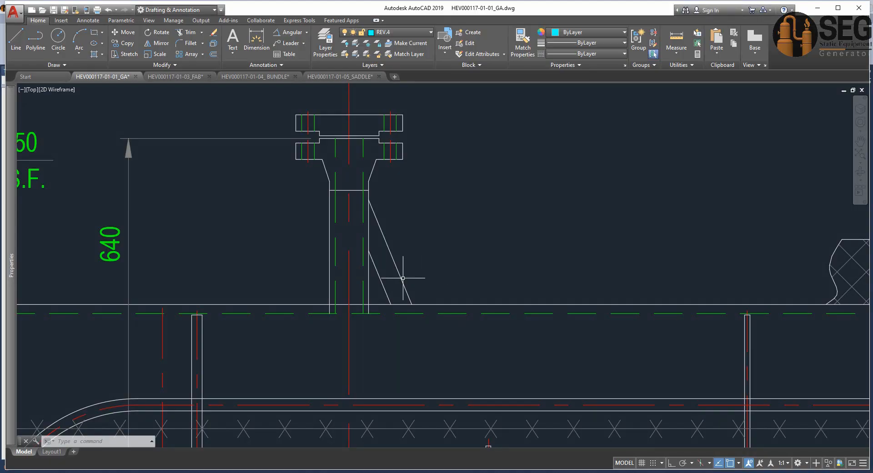
{"action": "left_click", "coordinate": [290, 31]}
{"action": "scroll", "coordinate": [399, 316], "scroll_direction": "up", "scroll_amount": 2}
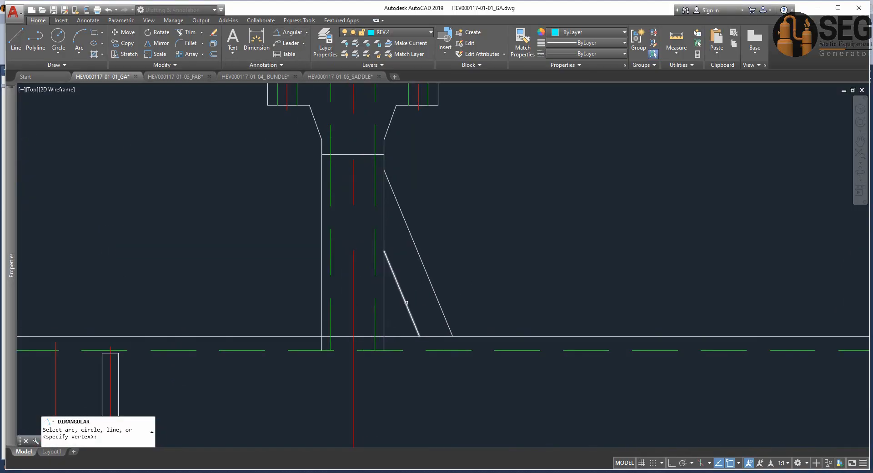
{"action": "left_click", "coordinate": [406, 302]}
{"action": "left_click", "coordinate": [384, 291]}
{"action": "left_click", "coordinate": [413, 378]}
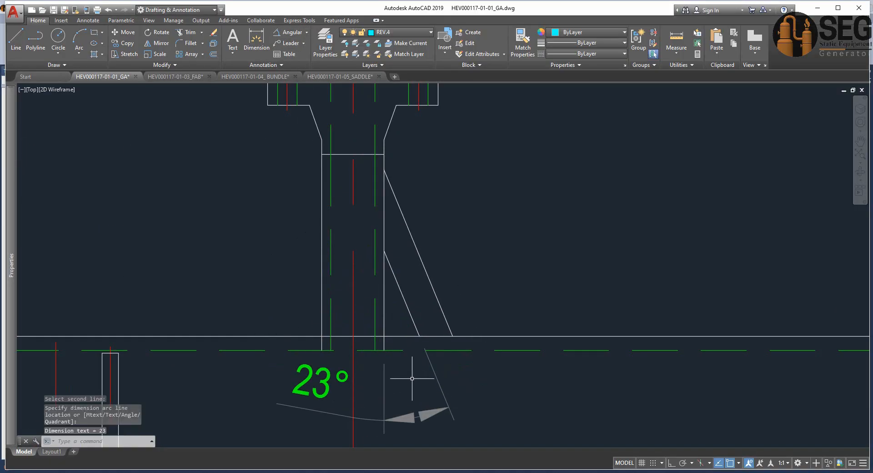
{"action": "middle_click_drag", "start_coordinate": [504, 423], "coordinate": [515, 386]}
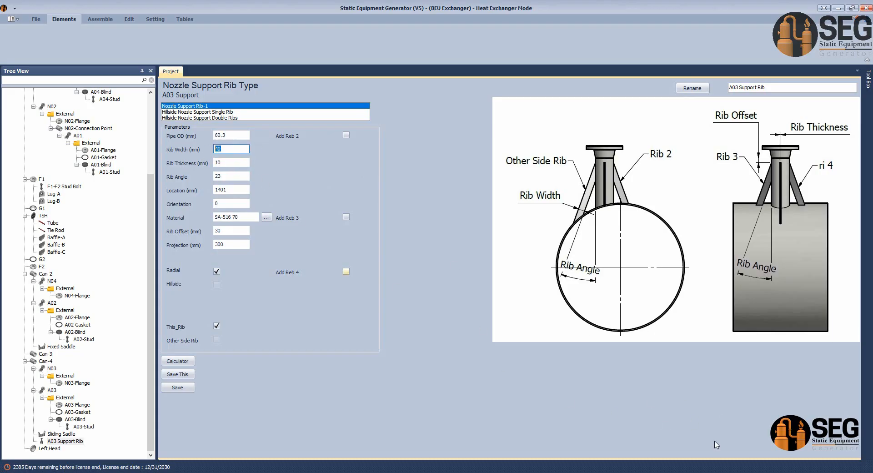
{"action": "left_click", "coordinate": [654, 472]}
Switch to the AutoCAD general arrangement drawing and add an aligned dimension across the width of nozzle A03's support rib
{"action": "left_click", "coordinate": [505, 441]}
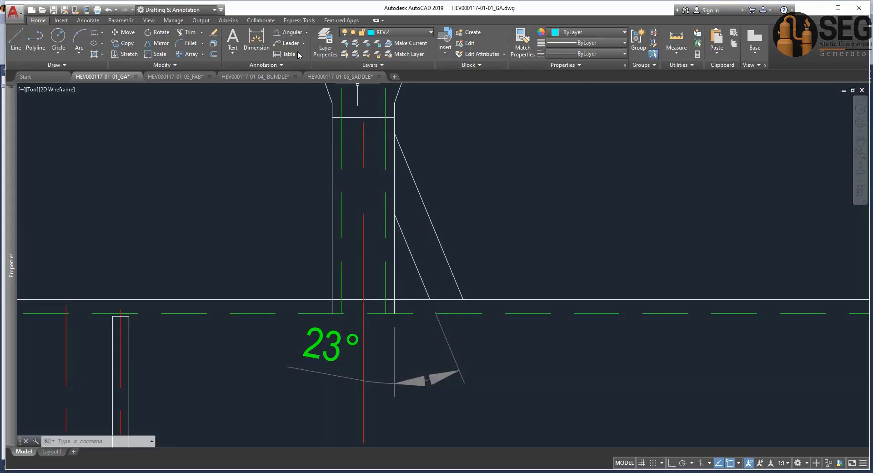
{"action": "left_click", "coordinate": [306, 37]}
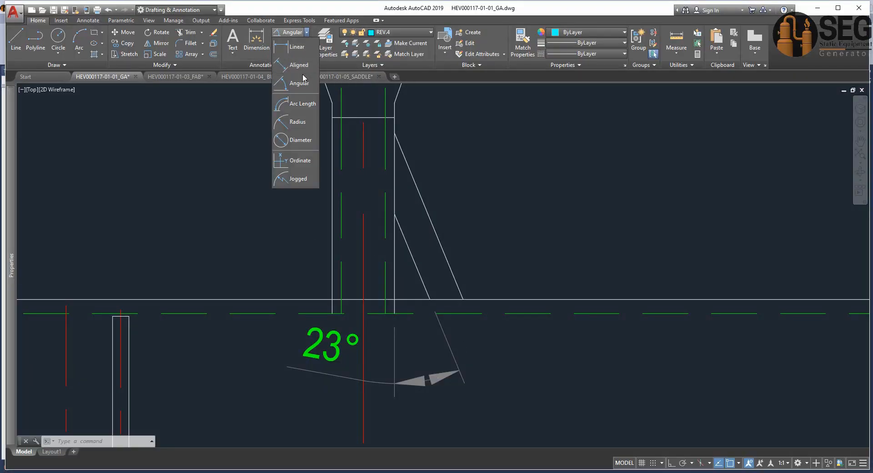
{"action": "left_click", "coordinate": [291, 64]}
{"action": "left_click", "coordinate": [445, 252]}
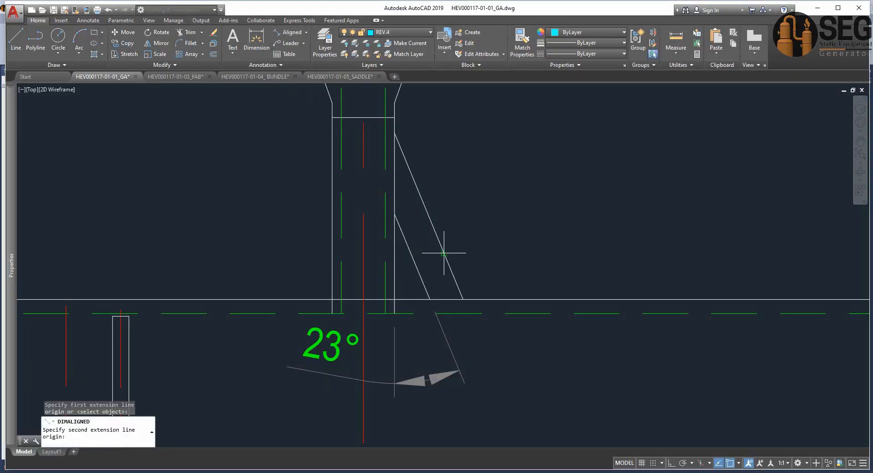
{"action": "left_click", "coordinate": [412, 257]}
{"action": "left_click", "coordinate": [420, 253]}
Return to Static Equipment Generator, set the A03 support rib's width to 30 mm, and save it
{"action": "key", "text": "alt+Tab"}
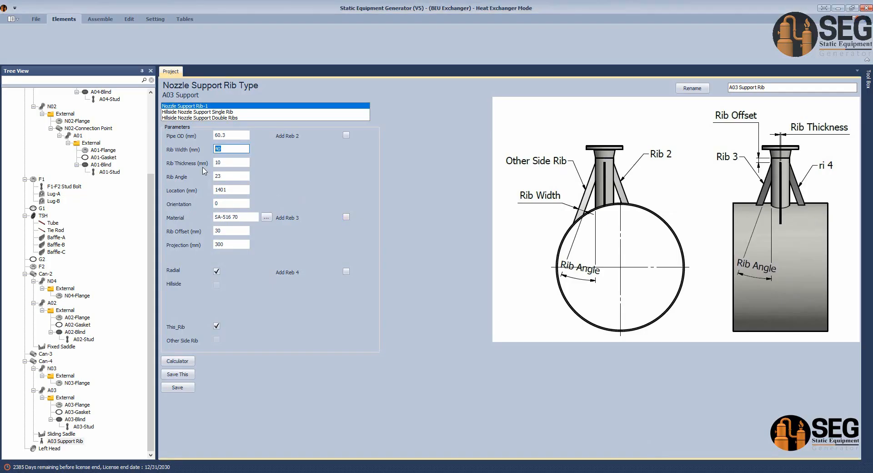
{"action": "left_click", "coordinate": [236, 177]}
{"action": "double_click", "coordinate": [232, 190]}
{"action": "double_click", "coordinate": [237, 231]}
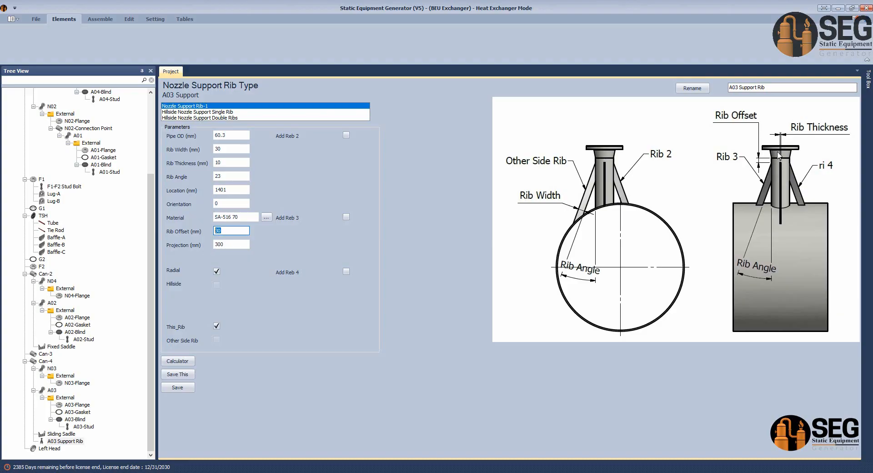
{"action": "key", "text": "alt+Tab"}
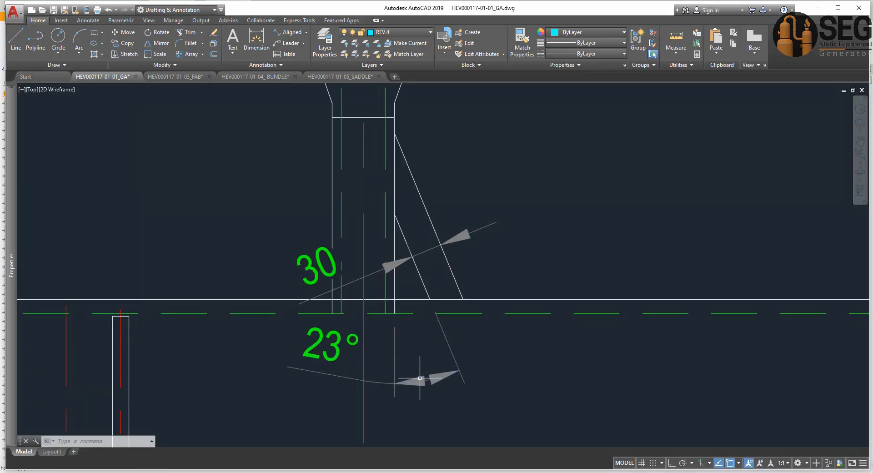
{"action": "key", "text": "alt+Tab"}
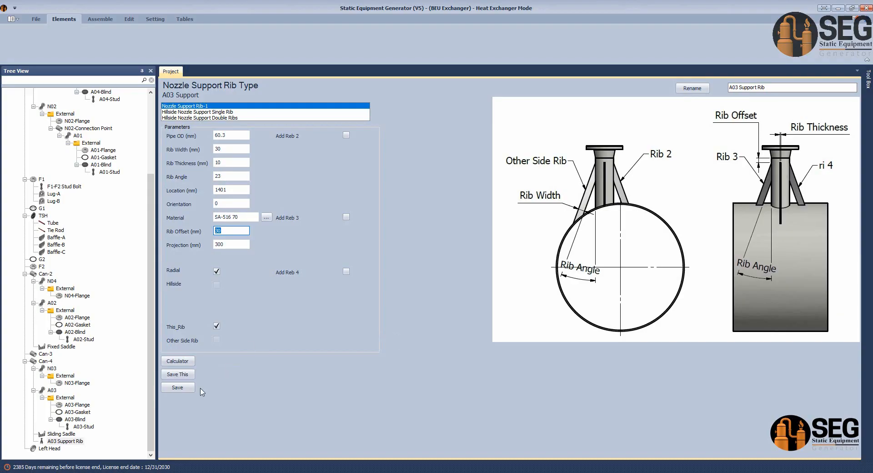
{"action": "left_click", "coordinate": [188, 389]}
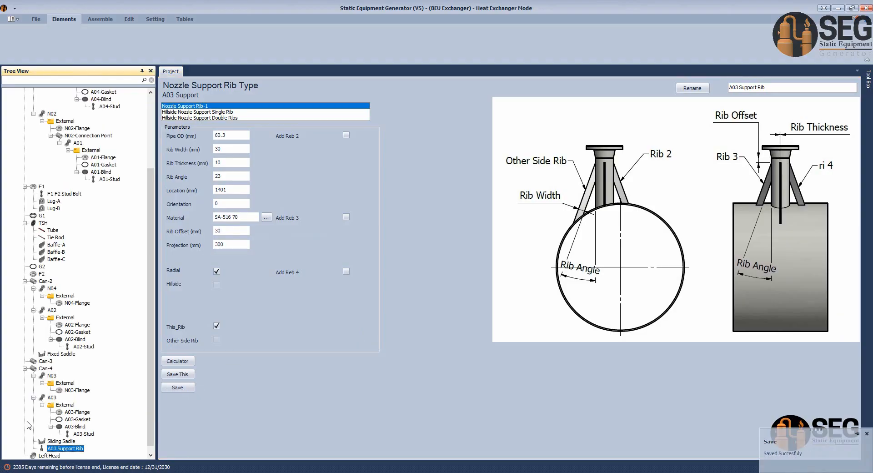
Copy the 176 mm projection of nozzle A03 and paste it as the A03 Support Rib's projection
{"action": "left_click", "coordinate": [50, 398]}
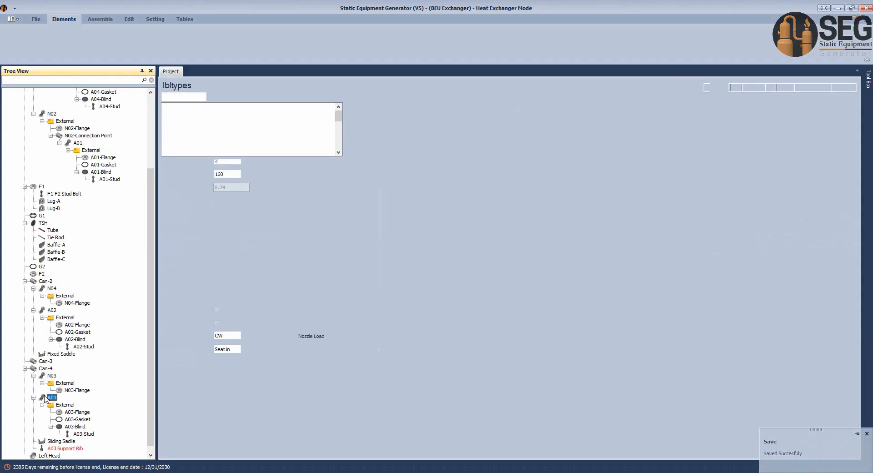
{"action": "double_click", "coordinate": [227, 280]}
{"action": "right_click", "coordinate": [218, 279]}
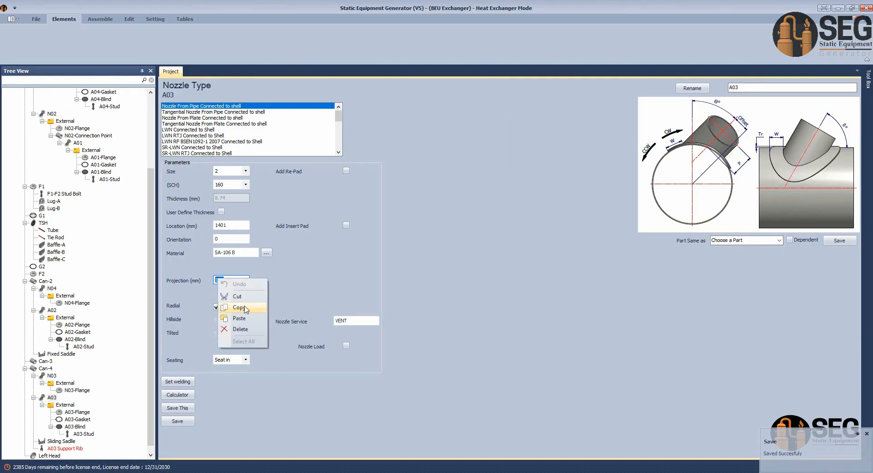
{"action": "left_click", "coordinate": [246, 308]}
{"action": "left_click", "coordinate": [69, 449]}
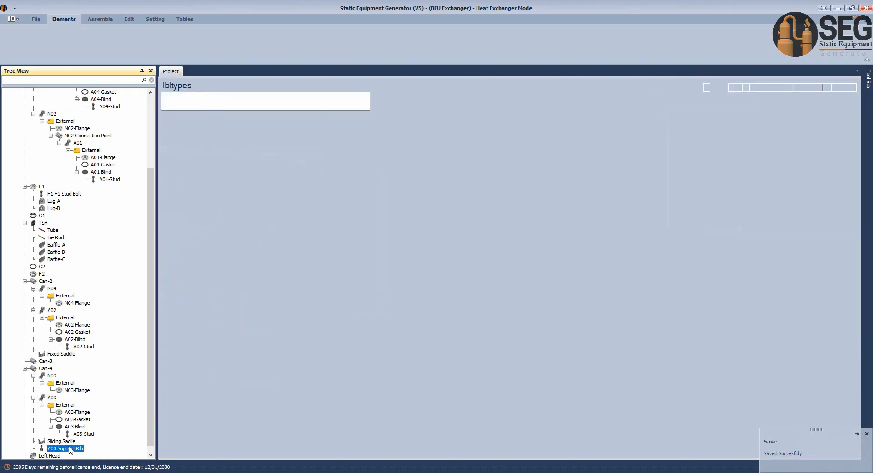
{"action": "double_click", "coordinate": [232, 244]}
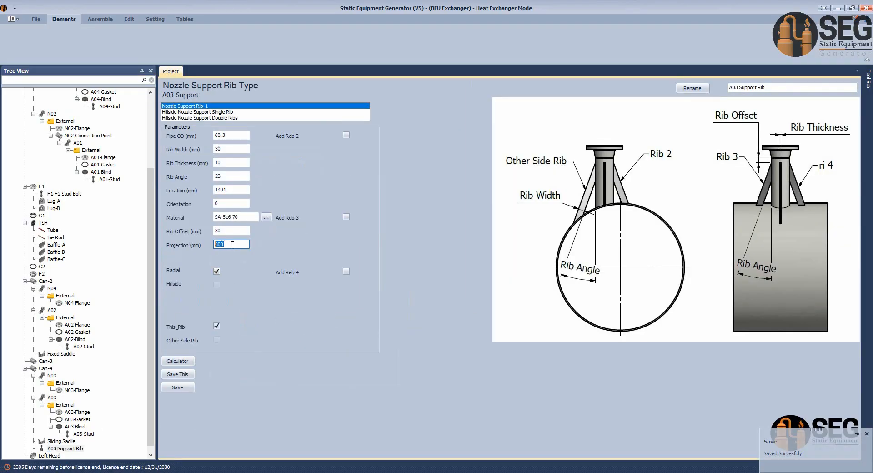
{"action": "right_click", "coordinate": [233, 244]}
{"action": "left_click", "coordinate": [255, 283]}
Dimension the gap between the flange neck joint and the rib's upper end in the AutoCAD drawing, and set the rib offset to 15 mm
{"action": "left_click", "coordinate": [219, 230]}
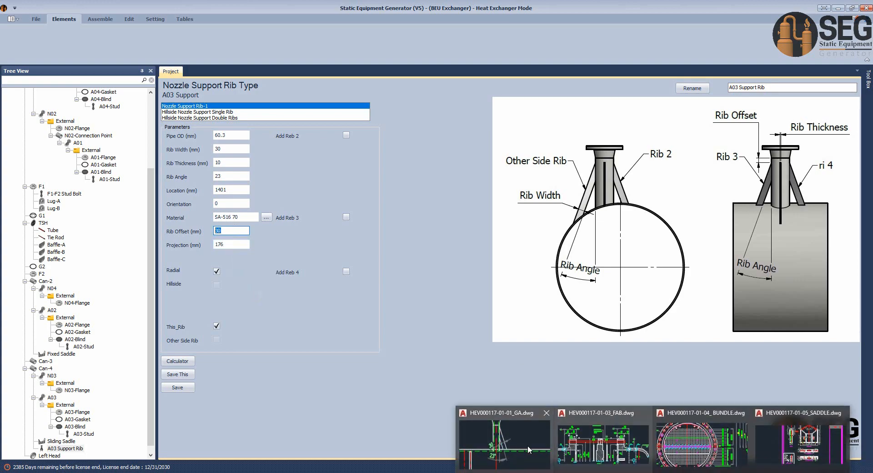
{"action": "left_click", "coordinate": [528, 446]}
{"action": "left_click", "coordinate": [256, 39]}
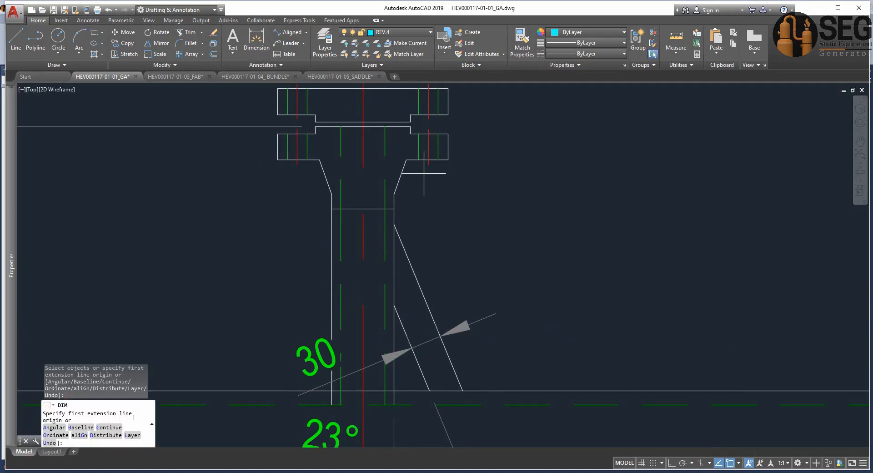
{"action": "scroll", "coordinate": [419, 188], "scroll_direction": "up", "scroll_amount": 2}
{"action": "left_click", "coordinate": [379, 222]}
{"action": "left_click", "coordinate": [380, 247]}
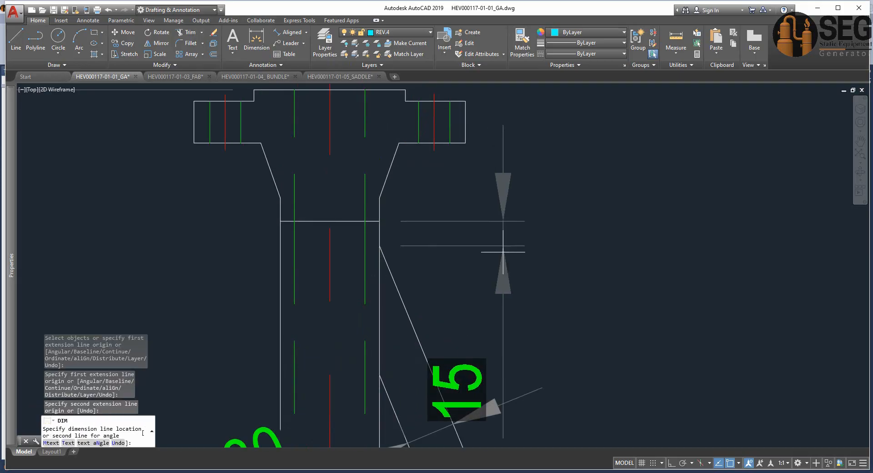
{"action": "scroll", "coordinate": [504, 251], "scroll_direction": "down", "scroll_amount": 4}
{"action": "left_click", "coordinate": [522, 257]}
{"action": "left_click", "coordinate": [659, 471]}
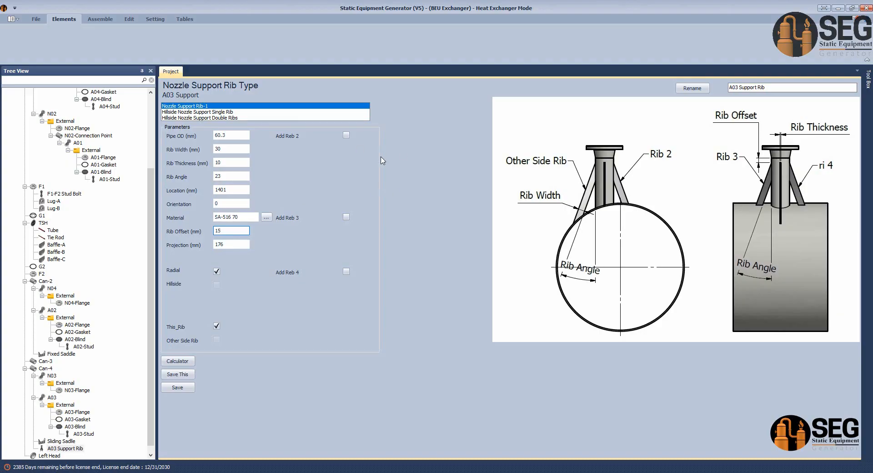
Add ribs 2, 3 and 4 to the A03 support, each with an angle of 23, and save it
{"action": "left_click", "coordinate": [346, 136]}
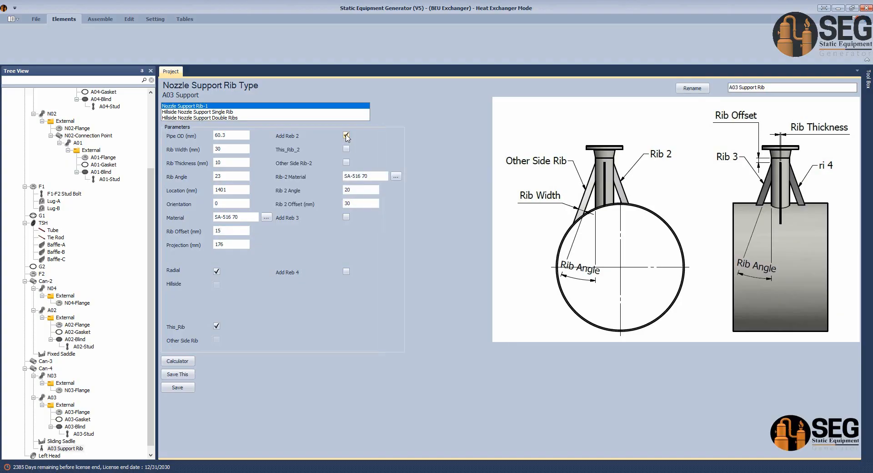
{"action": "left_click", "coordinate": [362, 191]}
{"action": "left_click", "coordinate": [364, 203]}
{"action": "left_click", "coordinate": [347, 217]}
{"action": "left_click", "coordinate": [363, 245]}
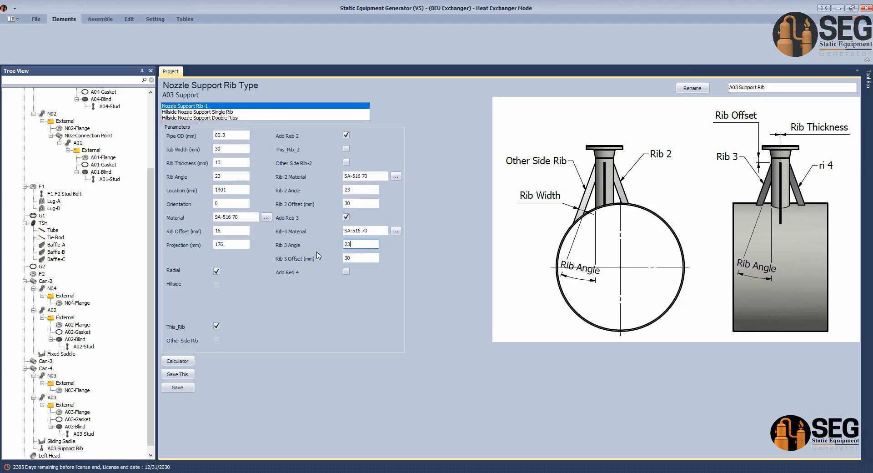
{"action": "left_click", "coordinate": [362, 258]}
{"action": "double_click", "coordinate": [361, 259]}
{"action": "left_click", "coordinate": [346, 272]}
{"action": "left_click", "coordinate": [359, 300]}
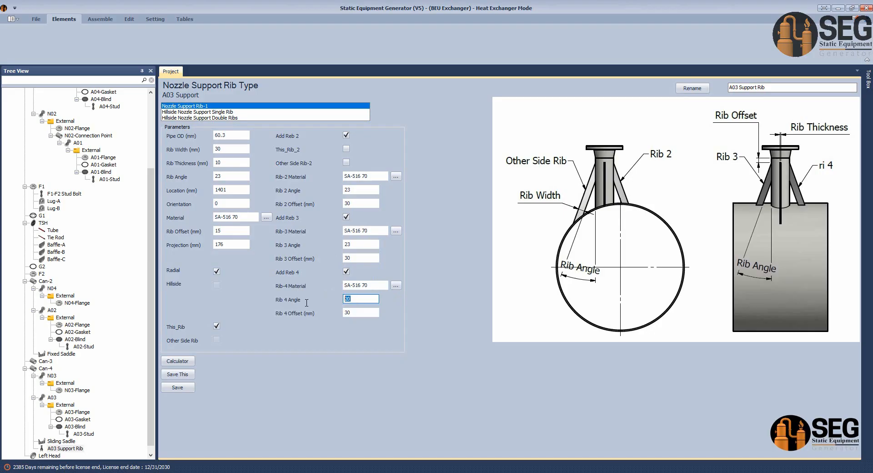
{"action": "left_click", "coordinate": [178, 387]}
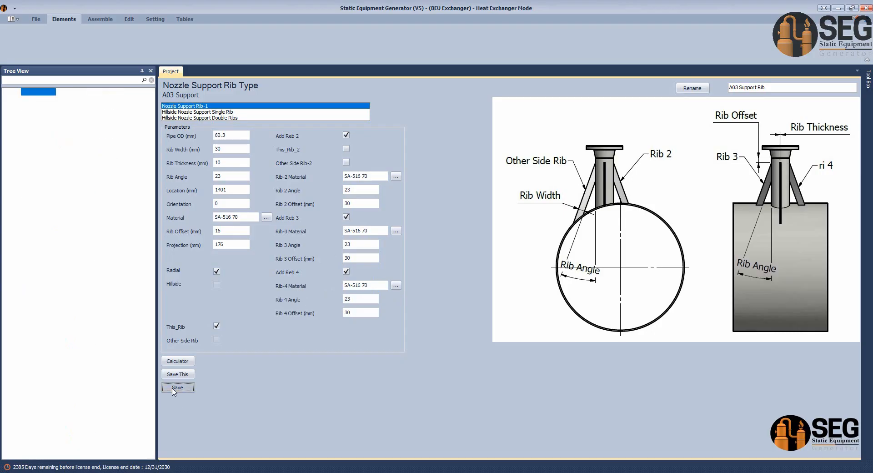
Start the Inventor assembly build with the saved A03 support ribs
{"action": "left_click", "coordinate": [101, 19]}
{"action": "left_click", "coordinate": [18, 37]}
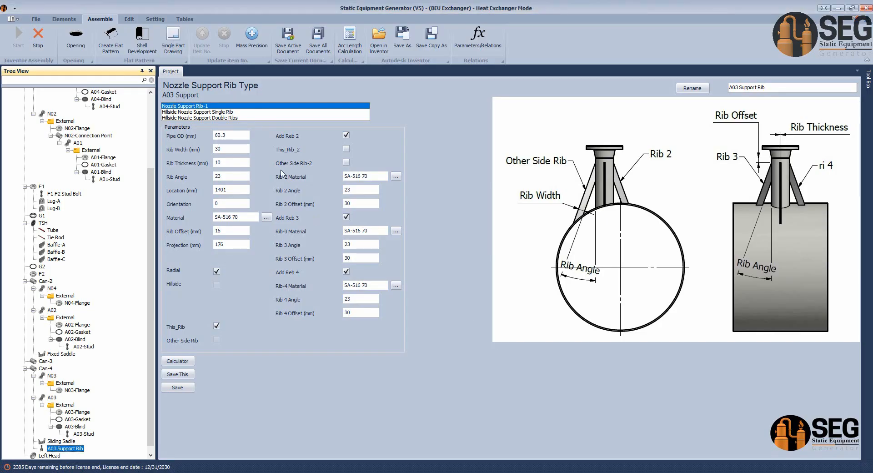
Enable the This_Rib_2 option for the A03 support and save the rib parameters again
{"action": "left_click", "coordinate": [347, 149]}
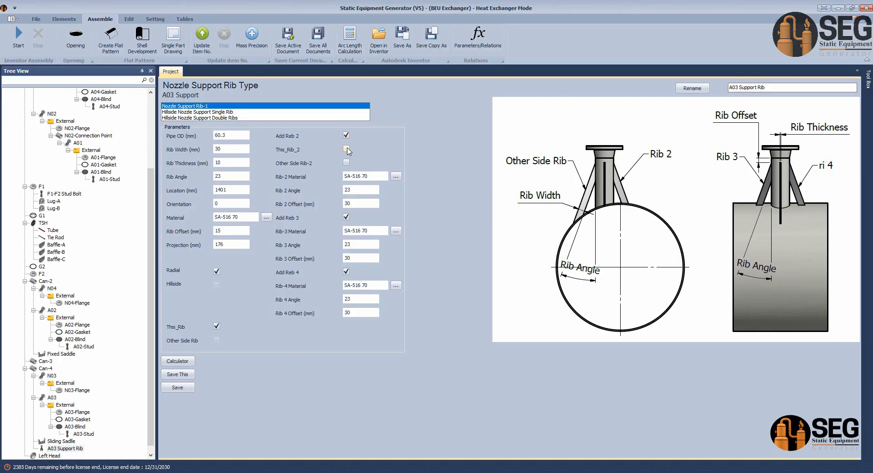
{"action": "left_click", "coordinate": [189, 390]}
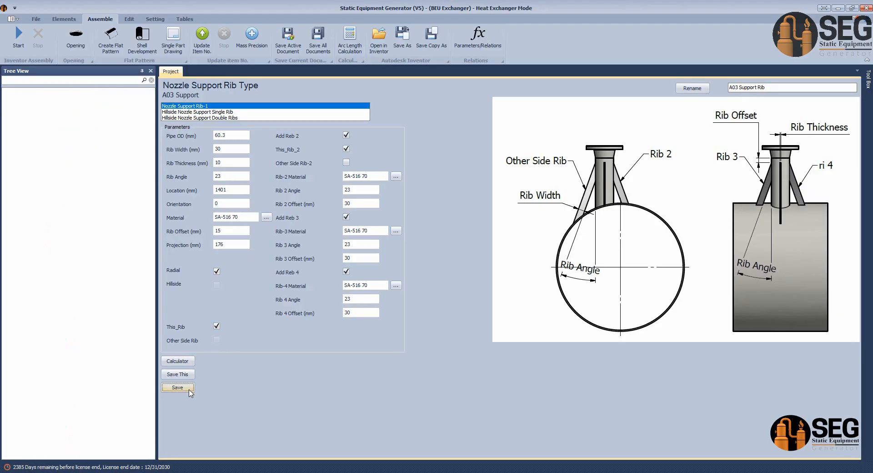
{"action": "left_click", "coordinate": [216, 230]}
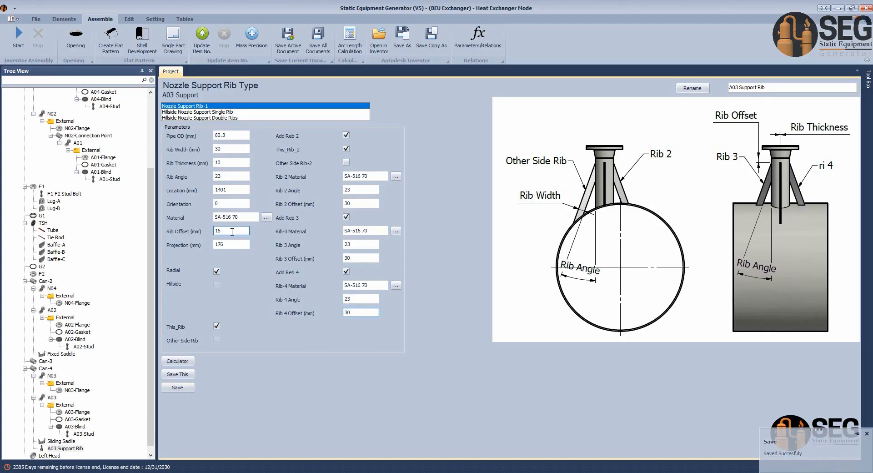
Set the rib 2, rib 3 and rib 4 offsets of the A03 support to 15 mm and save
{"action": "double_click", "coordinate": [353, 312]}
{"action": "type", "text": "15"}
{"action": "double_click", "coordinate": [352, 258]}
{"action": "type", "text": "15"}
{"action": "double_click", "coordinate": [353, 204]}
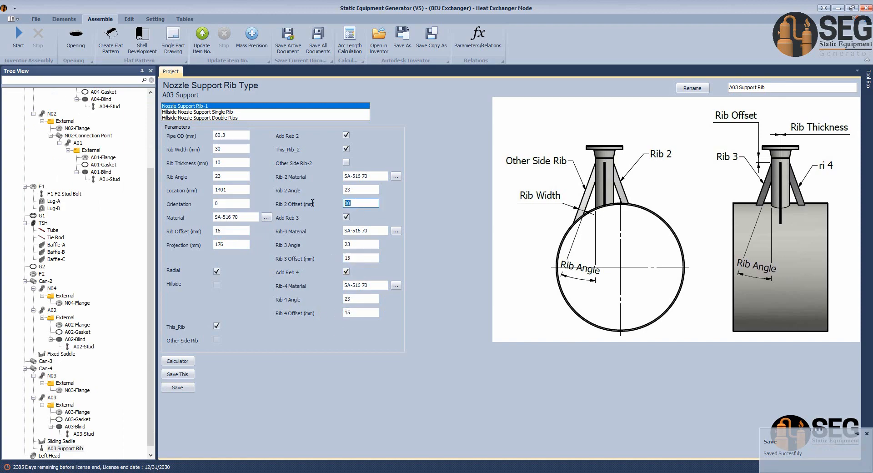
{"action": "left_click", "coordinate": [193, 389]}
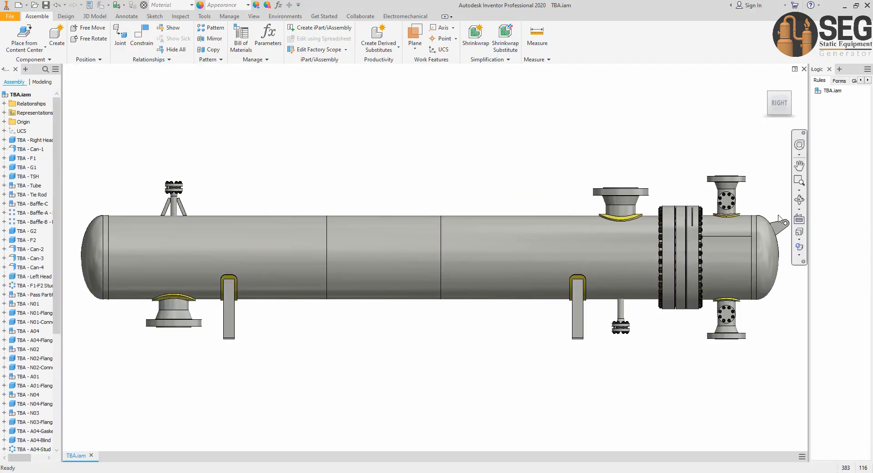
Inspect the arrangement of the A03 support ribs around the nozzle in the Inventor assembly
{"action": "left_click", "coordinate": [799, 200]}
{"action": "left_click_drag", "start_coordinate": [434, 226], "coordinate": [470, 255]}
{"action": "scroll", "coordinate": [347, 250], "scroll_direction": "down", "scroll_amount": 5}
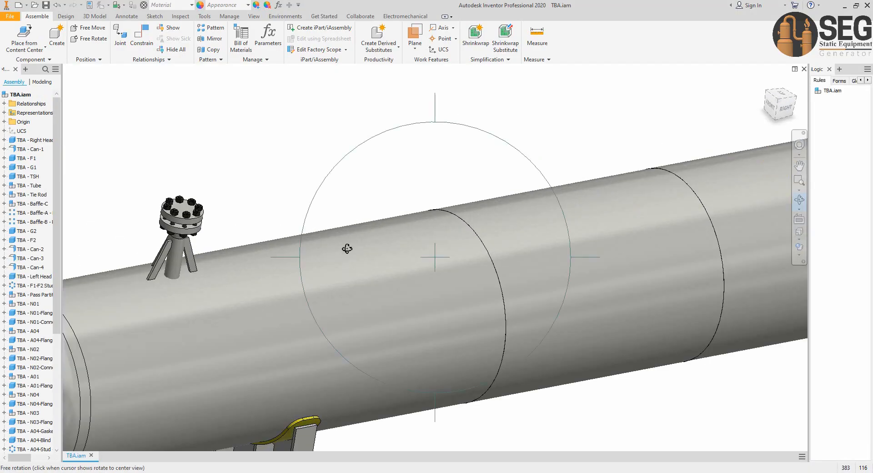
{"action": "scroll", "coordinate": [367, 267], "scroll_direction": "up", "scroll_amount": 4}
{"action": "left_click_drag", "start_coordinate": [367, 267], "coordinate": [403, 258]}
{"action": "scroll", "coordinate": [394, 189], "scroll_direction": "down", "scroll_amount": 4}
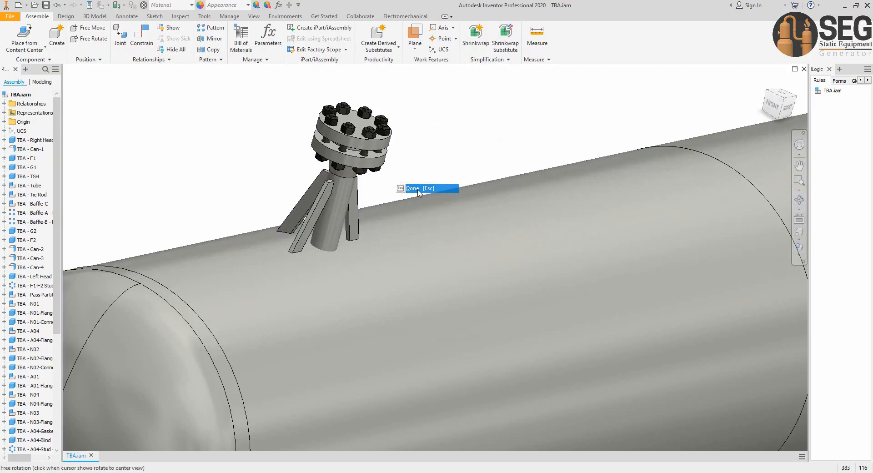
{"action": "key", "text": "Escape"}
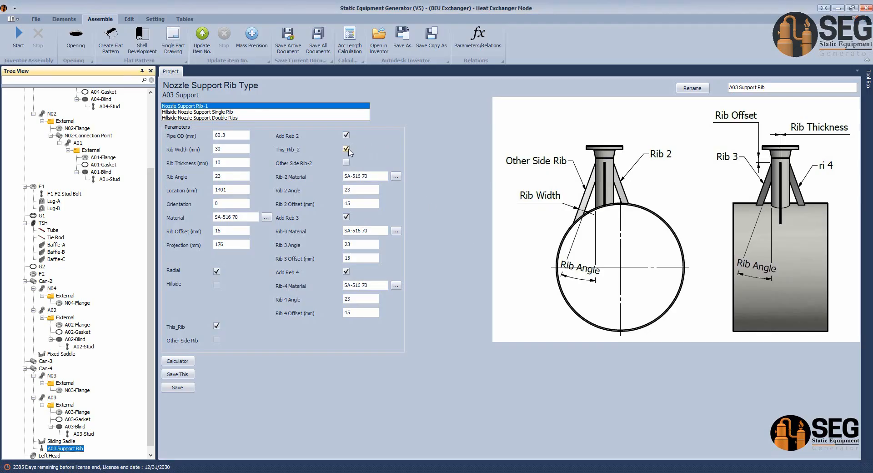
Switch rib 2 of the A03 support from This_Rib_2 to Other Side Rib-2, keeping rib 2 added, and save
{"action": "left_click", "coordinate": [348, 150]}
{"action": "left_click", "coordinate": [347, 149]}
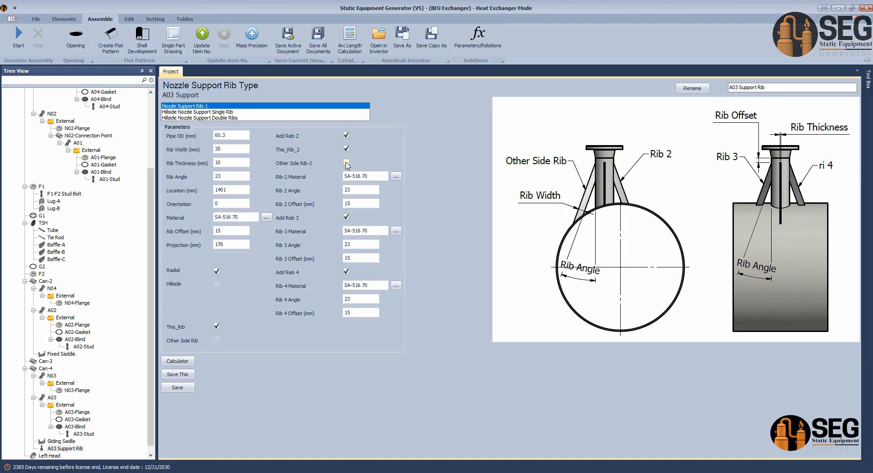
{"action": "left_click", "coordinate": [347, 162]}
{"action": "left_click", "coordinate": [346, 135]}
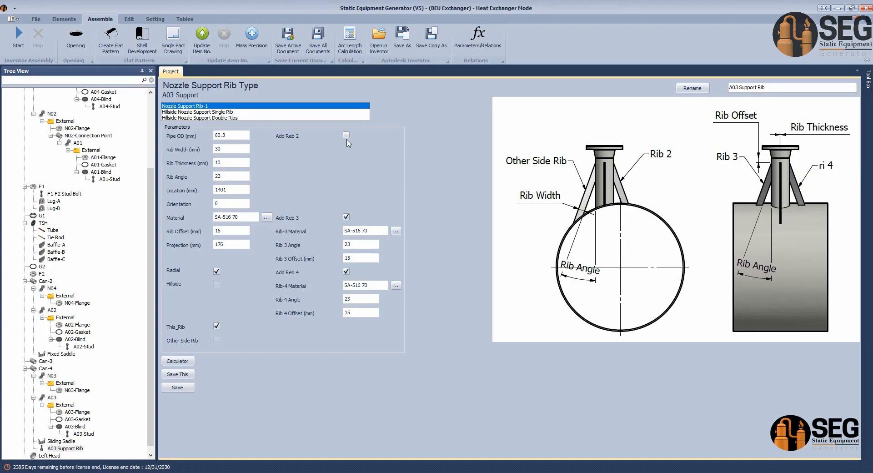
{"action": "left_click", "coordinate": [346, 136]}
{"action": "left_click", "coordinate": [178, 387]}
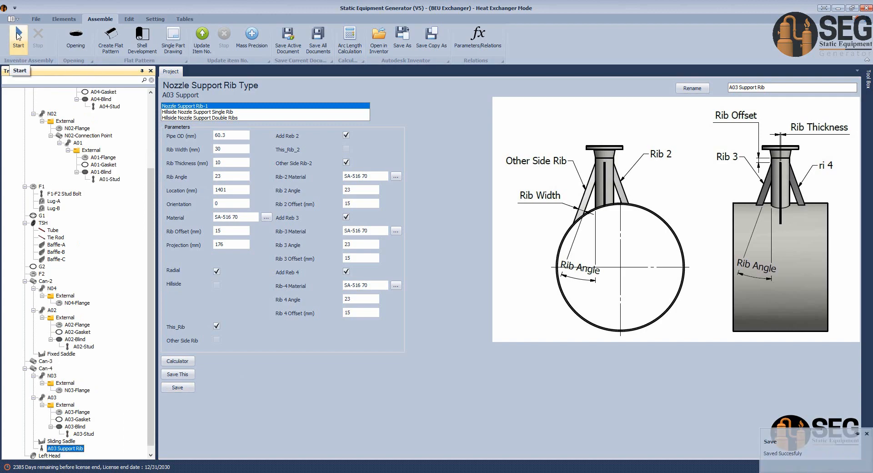
Rebuild the Inventor assembly with the saved rib settings and check the four ribs on nozzle A03
{"action": "left_click", "coordinate": [18, 36]}
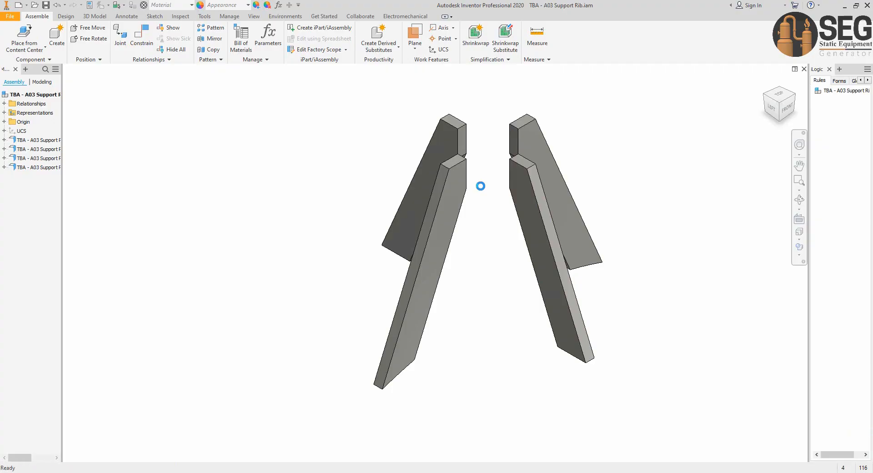
{"action": "left_click", "coordinate": [800, 201]}
{"action": "left_click_drag", "start_coordinate": [383, 240], "coordinate": [448, 253]}
{"action": "middle_click_drag", "start_coordinate": [447, 257], "coordinate": [388, 212]}
{"action": "right_click", "coordinate": [469, 164]}
{"action": "left_click", "coordinate": [483, 170]}
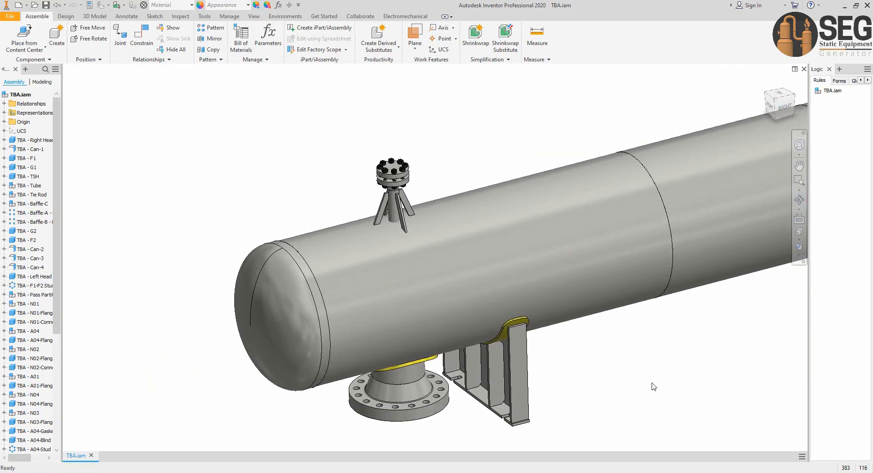
In the AutoCAD general arrangement drawing, start a dimension from the shell's vertical joint line beside nozzle N04
{"action": "left_click", "coordinate": [291, 472]}
{"action": "scroll", "coordinate": [70, 247], "scroll_direction": "up", "scroll_amount": 4}
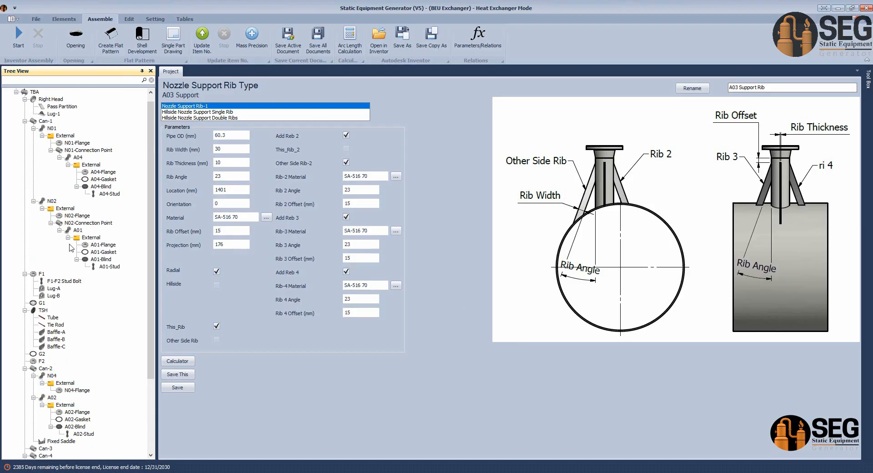
{"action": "mouse_move", "coordinate": [653, 471]}
{"action": "left_click", "coordinate": [520, 436]}
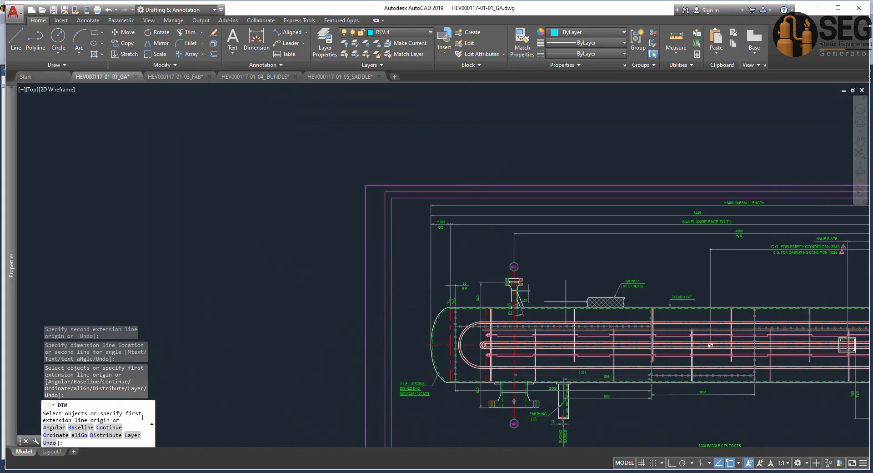
{"action": "scroll", "coordinate": [545, 302], "scroll_direction": "up", "scroll_amount": 5}
{"action": "mouse_move", "coordinate": [615, 292]}
{"action": "middle_mouse_down"}
{"action": "mouse_move", "coordinate": [498, 267]}
{"action": "mouse_move", "coordinate": [526, 318]}
{"action": "mouse_move", "coordinate": [497, 387]}
{"action": "mouse_move", "coordinate": [496, 367]}
{"action": "middle_mouse_up"}
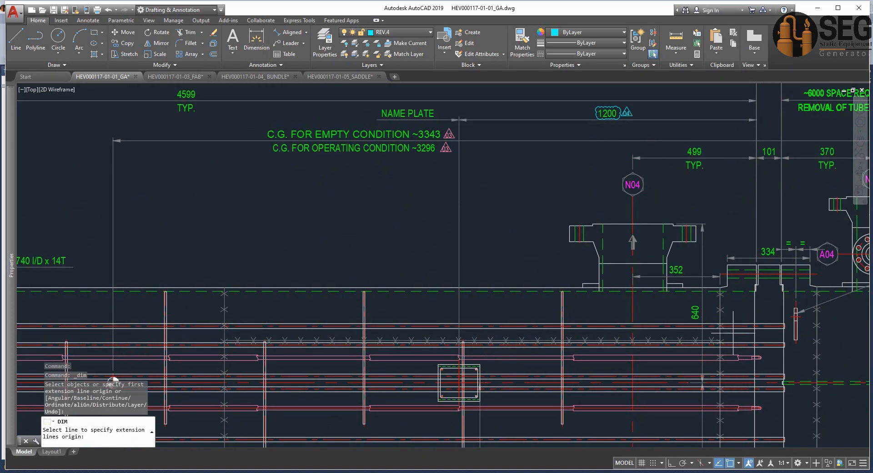
{"action": "scroll", "coordinate": [729, 406], "scroll_direction": "up", "scroll_amount": 2}
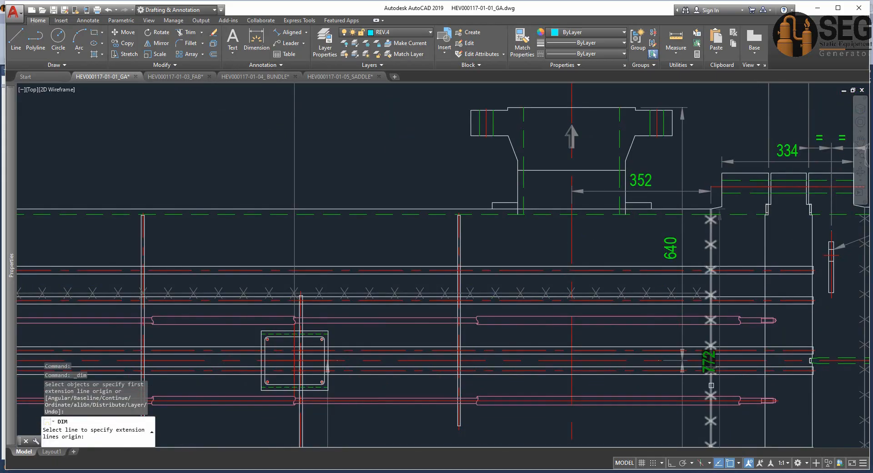
{"action": "scroll", "coordinate": [711, 386], "scroll_direction": "up", "scroll_amount": 8}
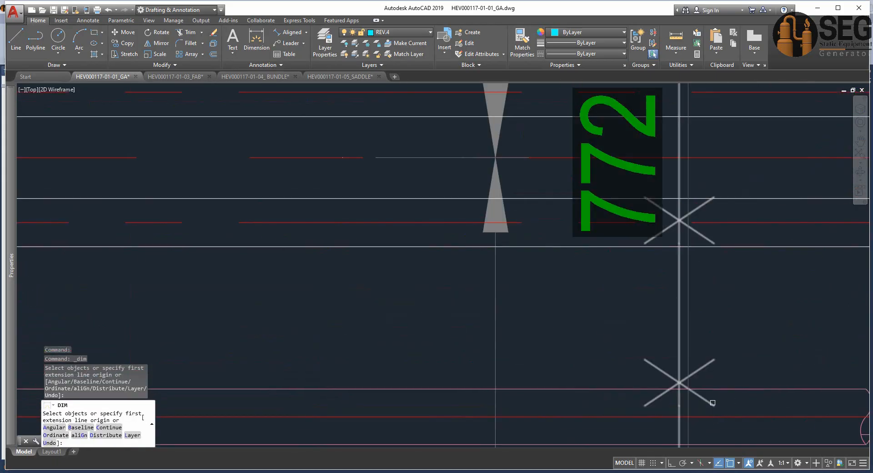
{"action": "left_click", "coordinate": [679, 389]}
{"action": "scroll", "coordinate": [680, 388], "scroll_direction": "down", "scroll_amount": 4}
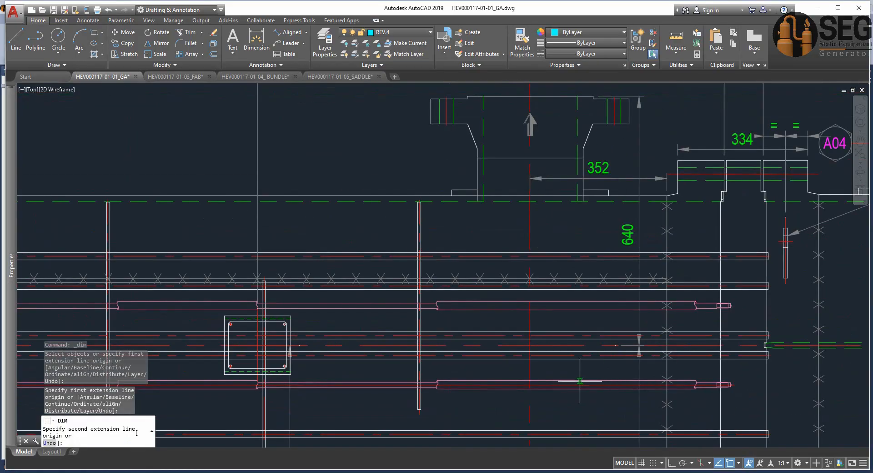
Measure from that joint line to the nameplate's vertical centreline, then end the dimension command
{"action": "scroll", "coordinate": [369, 305], "scroll_direction": "up", "scroll_amount": 6}
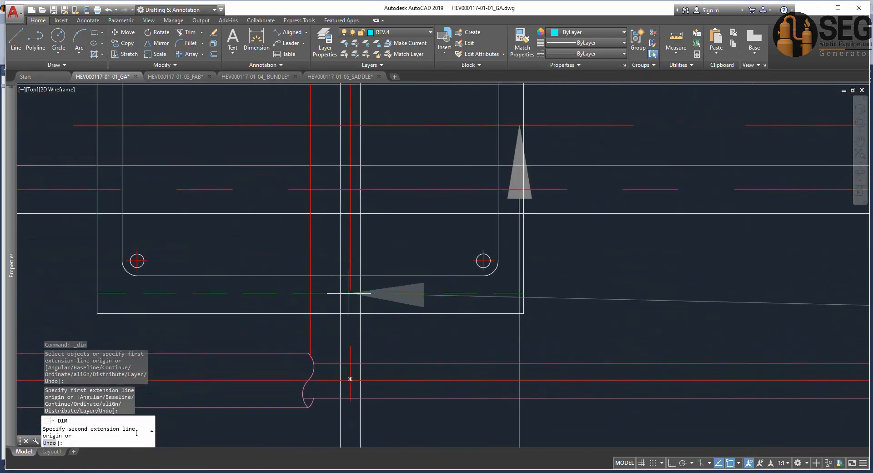
{"action": "scroll", "coordinate": [369, 306], "scroll_direction": "down", "scroll_amount": 7}
{"action": "scroll", "coordinate": [409, 366], "scroll_direction": "up", "scroll_amount": 5}
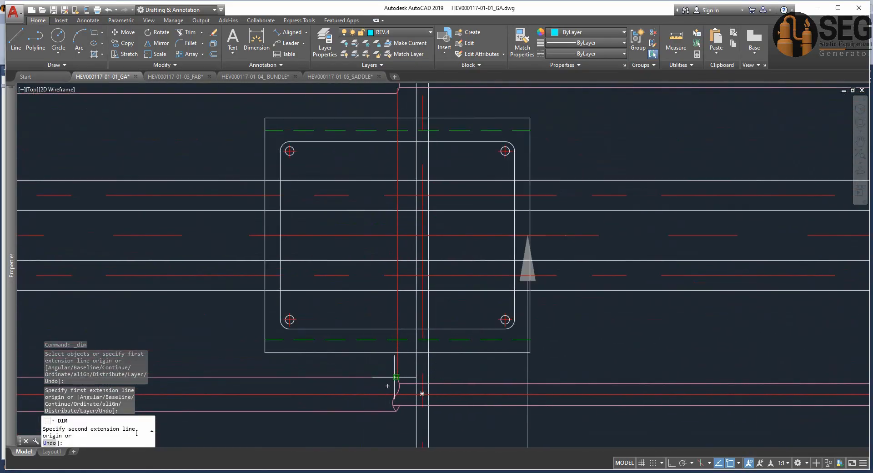
{"action": "scroll", "coordinate": [391, 383], "scroll_direction": "up", "scroll_amount": 8}
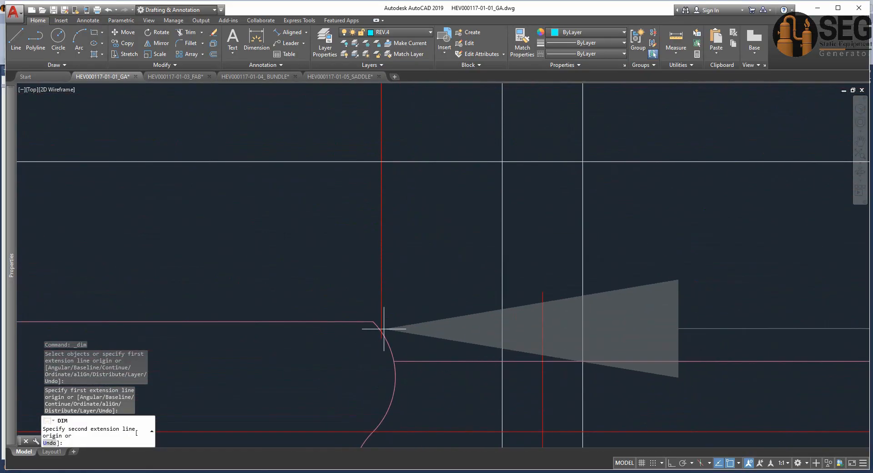
{"action": "left_click", "coordinate": [381, 388]}
{"action": "scroll", "coordinate": [642, 290], "scroll_direction": "down", "scroll_amount": 6}
{"action": "scroll", "coordinate": [642, 290], "scroll_direction": "down", "scroll_amount": 5}
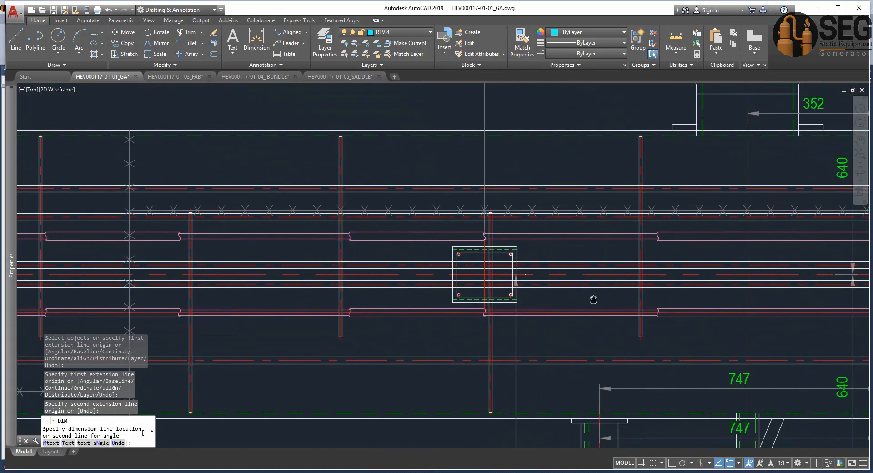
{"action": "scroll", "coordinate": [617, 302], "scroll_direction": "up", "scroll_amount": 3}
{"action": "right_click", "coordinate": [597, 299]}
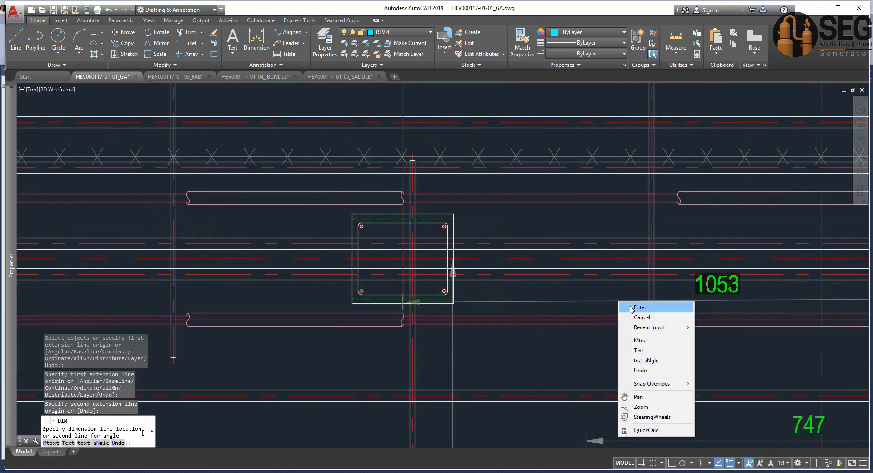
{"action": "left_click", "coordinate": [634, 311]}
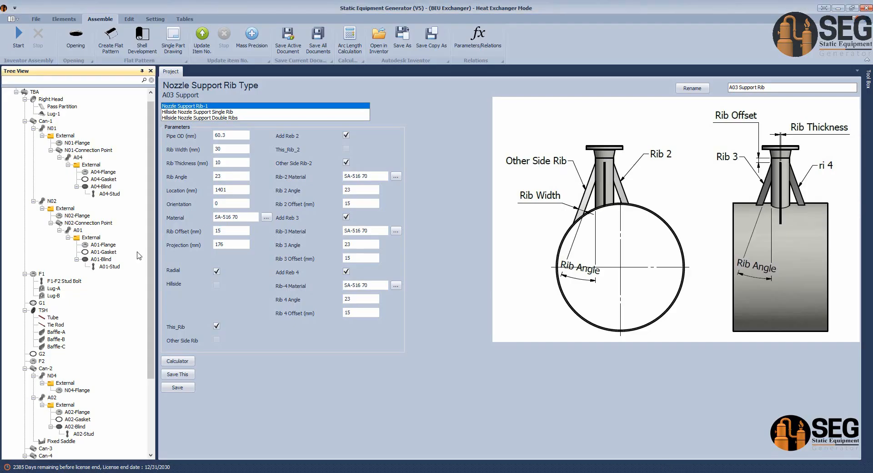
In Static Equipment Generator, add an external nameplate attachment named NamePlate to Can-1
{"action": "scroll", "coordinate": [61, 223], "scroll_direction": "up", "scroll_amount": 1}
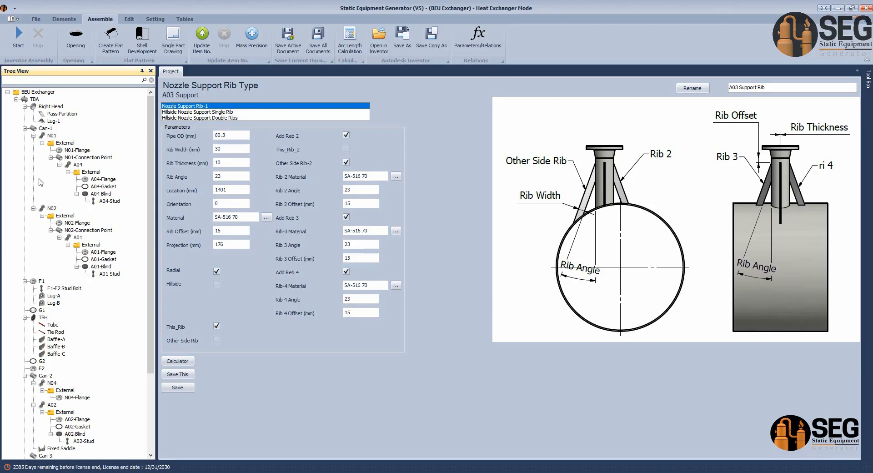
{"action": "left_click", "coordinate": [42, 129]}
{"action": "left_click", "coordinate": [67, 20]}
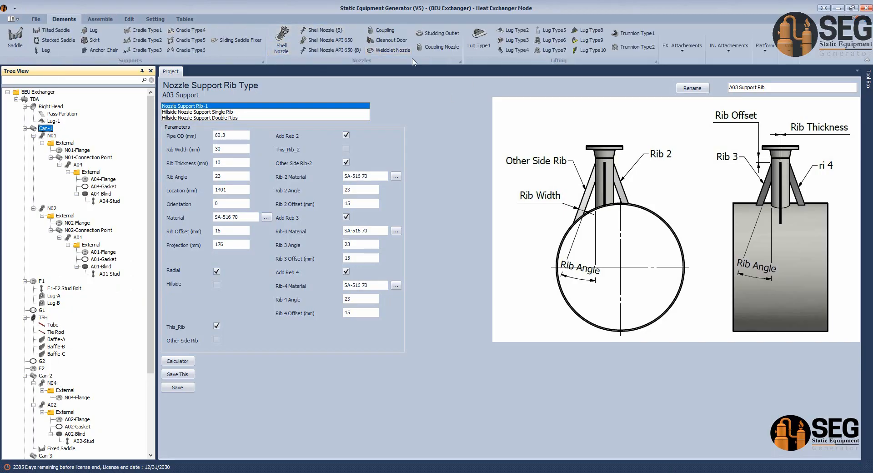
{"action": "left_click", "coordinate": [682, 49]}
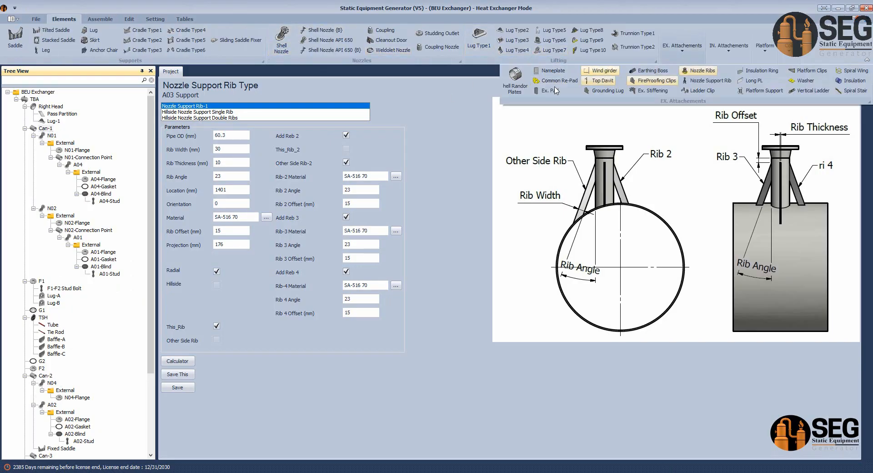
{"action": "left_click", "coordinate": [553, 72]}
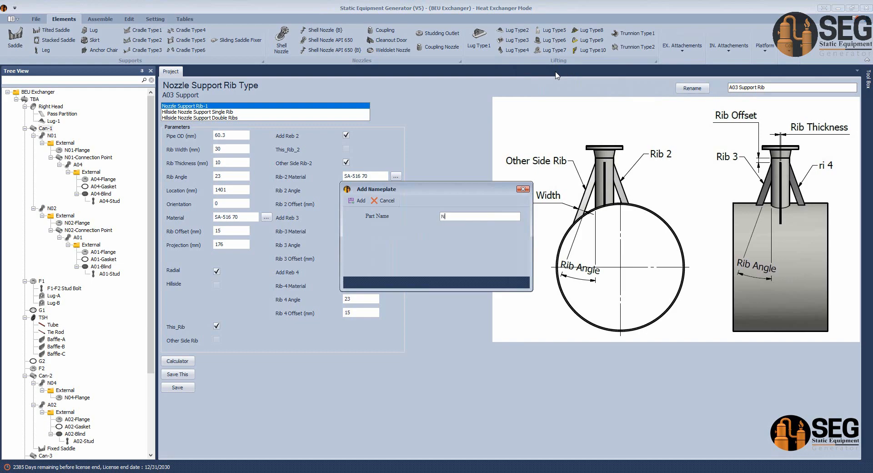
{"action": "left_click", "coordinate": [359, 201]}
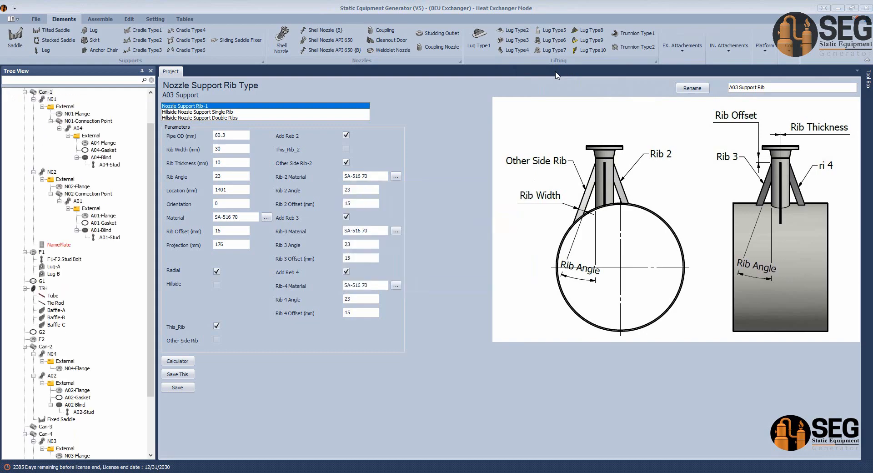
Set the NamePlate type to Vertical Bracket (Parallel to Vessel C.L.) Single Support, projection 150, location 1050, orientation 270, add the client nameplate, and save
{"action": "left_click", "coordinate": [64, 246]}
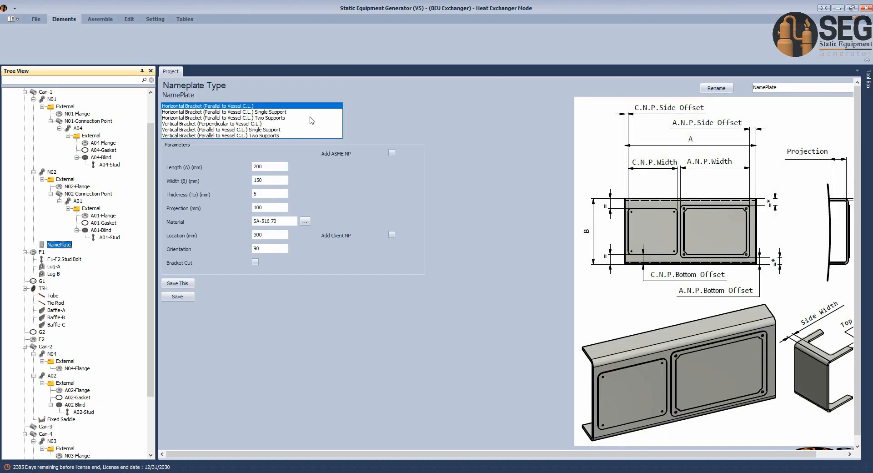
{"action": "left_click", "coordinate": [261, 130]}
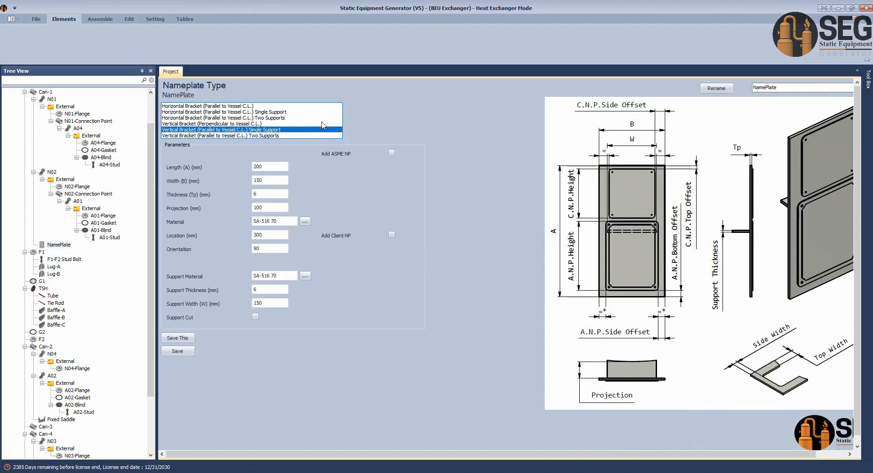
{"action": "left_click", "coordinate": [262, 167]}
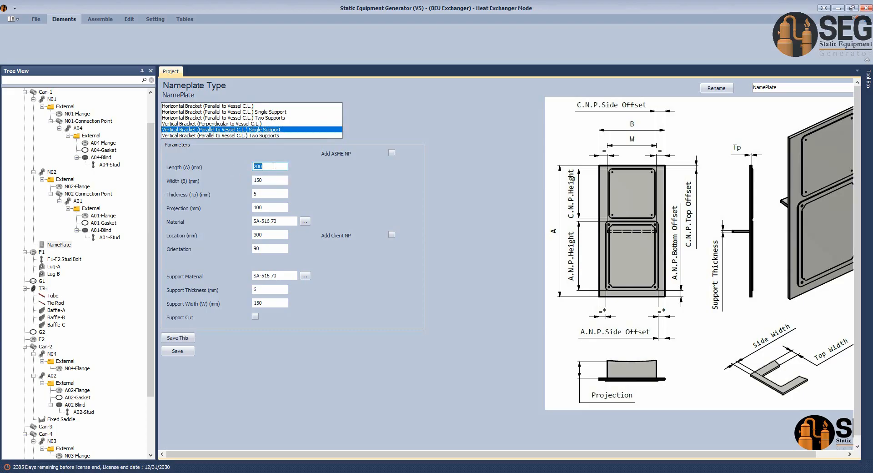
{"action": "key", "text": "Tab"}
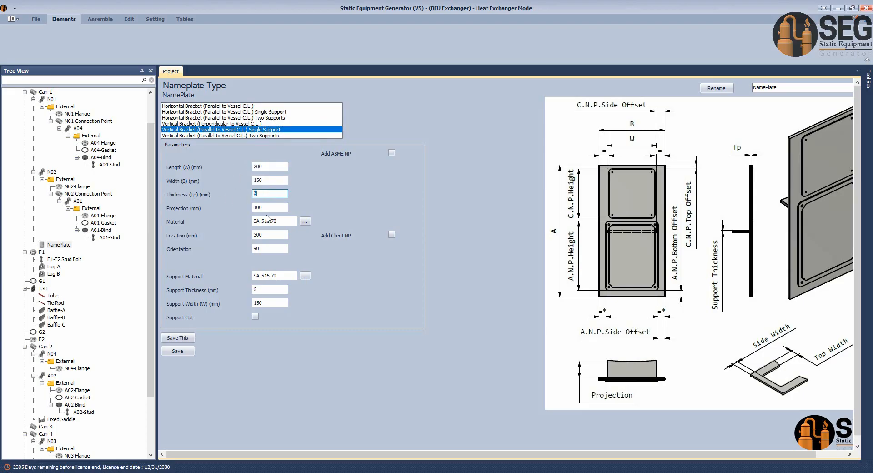
{"action": "left_click", "coordinate": [268, 207]}
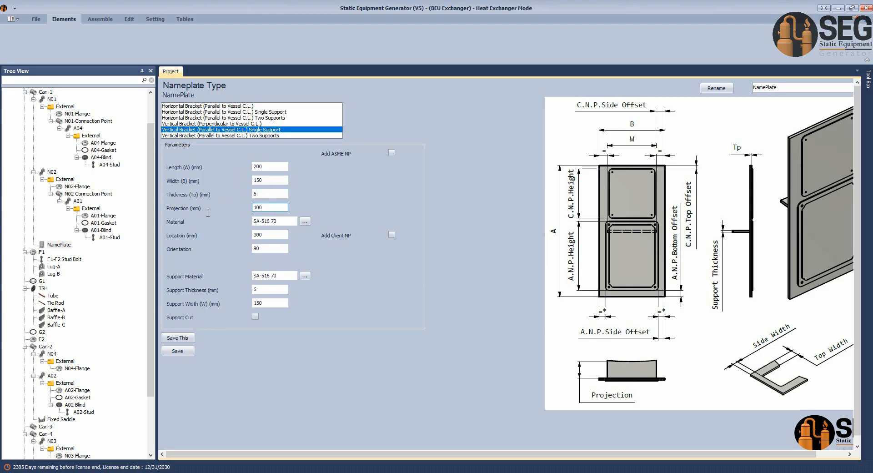
{"action": "left_click", "coordinate": [273, 235]}
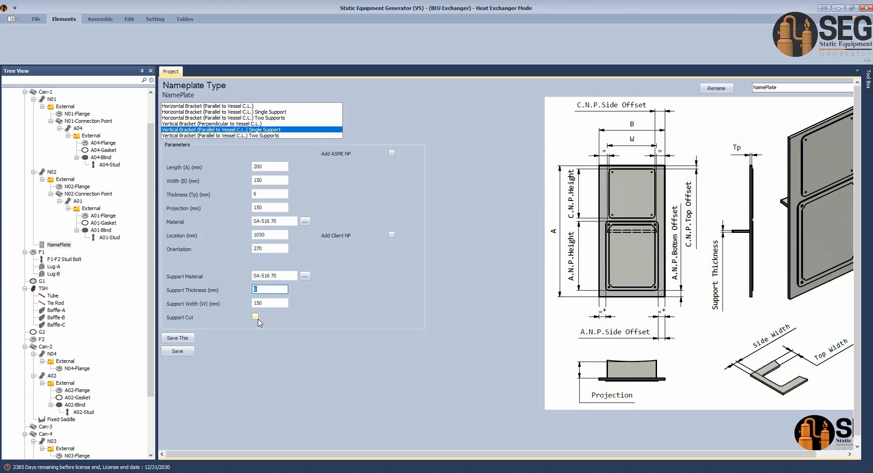
{"action": "left_click", "coordinate": [392, 234]}
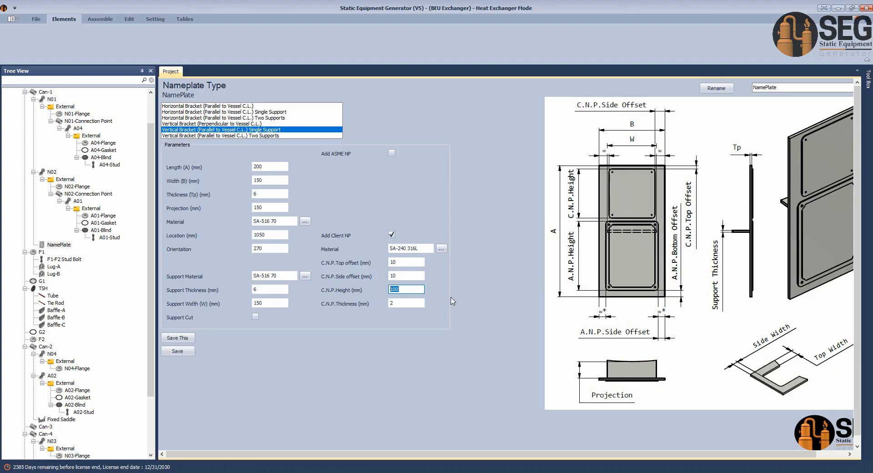
{"action": "left_click", "coordinate": [190, 353]}
Rebuild the Inventor assembly with the nameplate and check its position on the shell in the Right view
{"action": "left_click", "coordinate": [101, 19]}
{"action": "left_click", "coordinate": [17, 43]}
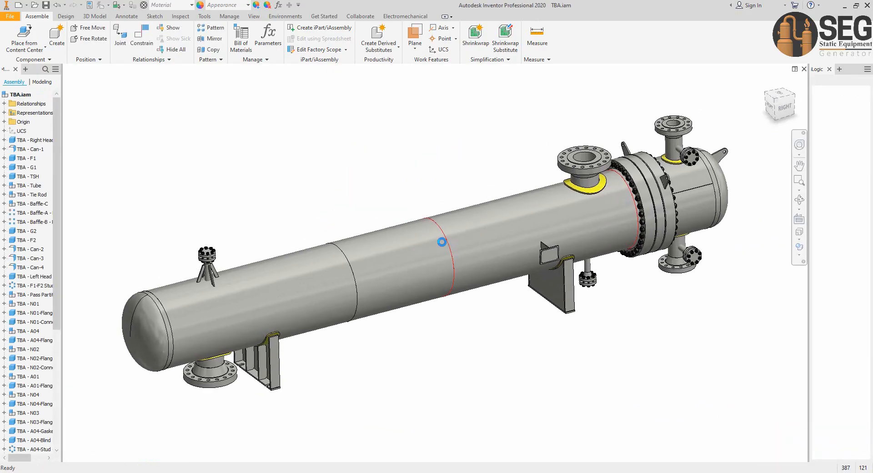
{"action": "middle_click_drag", "start_coordinate": [442, 244], "coordinate": [356, 147], "text": "shift"}
{"action": "scroll", "coordinate": [356, 147], "scroll_direction": "down", "scroll_amount": 4}
{"action": "left_click", "coordinate": [780, 103]}
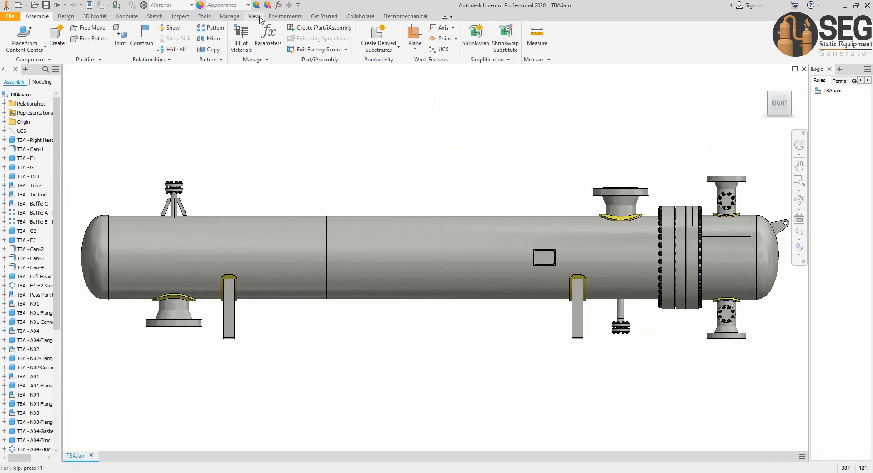
Give the assembly view Warm Light lighting, shadows, reflections, a ground plane and perspective projection
{"action": "left_click", "coordinate": [254, 16]}
{"action": "left_click", "coordinate": [293, 50]}
{"action": "left_click", "coordinate": [272, 250]}
{"action": "left_click", "coordinate": [215, 50]}
{"action": "left_click", "coordinate": [213, 38]}
{"action": "left_click", "coordinate": [275, 38]}
{"action": "left_click", "coordinate": [799, 239]}
{"action": "left_click", "coordinate": [747, 260]}
Examine the whole exchanger from an angled front-right viewpoint using Constrained Orbit
{"action": "left_click", "coordinate": [800, 200]}
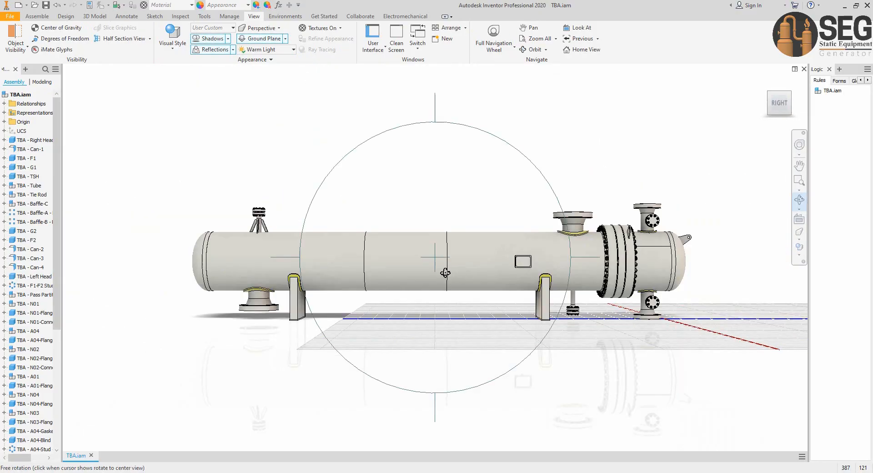
{"action": "left_click_drag", "start_coordinate": [444, 273], "coordinate": [572, 263]}
{"action": "scroll", "coordinate": [384, 237], "scroll_direction": "down", "scroll_amount": 3}
{"action": "left_click", "coordinate": [799, 210]}
{"action": "left_click", "coordinate": [758, 228]}
{"action": "left_click_drag", "start_coordinate": [435, 273], "coordinate": [518, 269]}
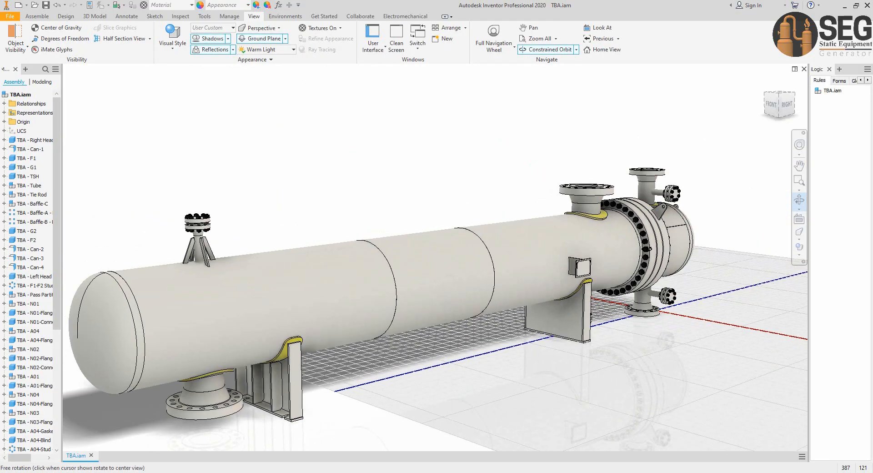
{"action": "key", "text": "Escape"}
Apply the Clear appearance to Can-2, Can-3, Can-4 and the Left Head, and view the tube bundle inside from the opposite side
{"action": "left_click", "coordinate": [509, 263]}
{"action": "left_click", "coordinate": [436, 273], "text": "ctrl"}
{"action": "left_click", "coordinate": [318, 293], "text": "ctrl"}
{"action": "left_click", "coordinate": [153, 323], "text": "ctrl"}
{"action": "left_click", "coordinate": [230, 6]}
{"action": "key", "text": "c"}
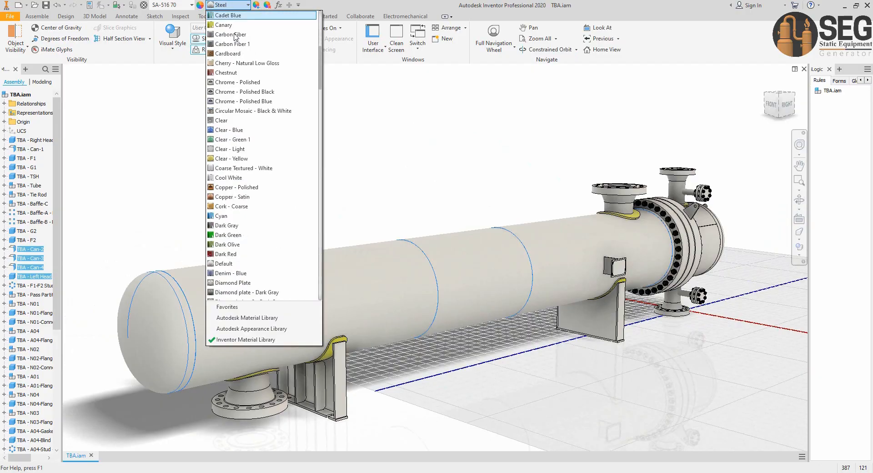
{"action": "left_click", "coordinate": [233, 121]}
{"action": "left_click", "coordinate": [234, 158]}
{"action": "left_click", "coordinate": [800, 200]}
{"action": "left_click_drag", "start_coordinate": [609, 263], "coordinate": [796, 262]}
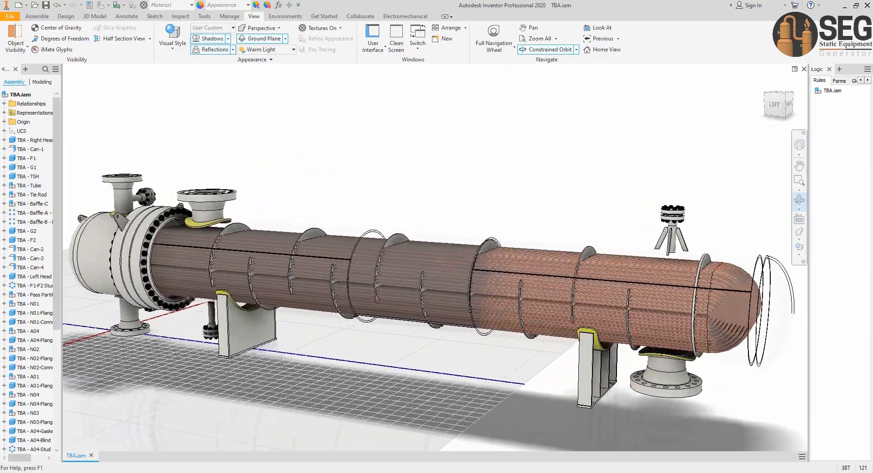